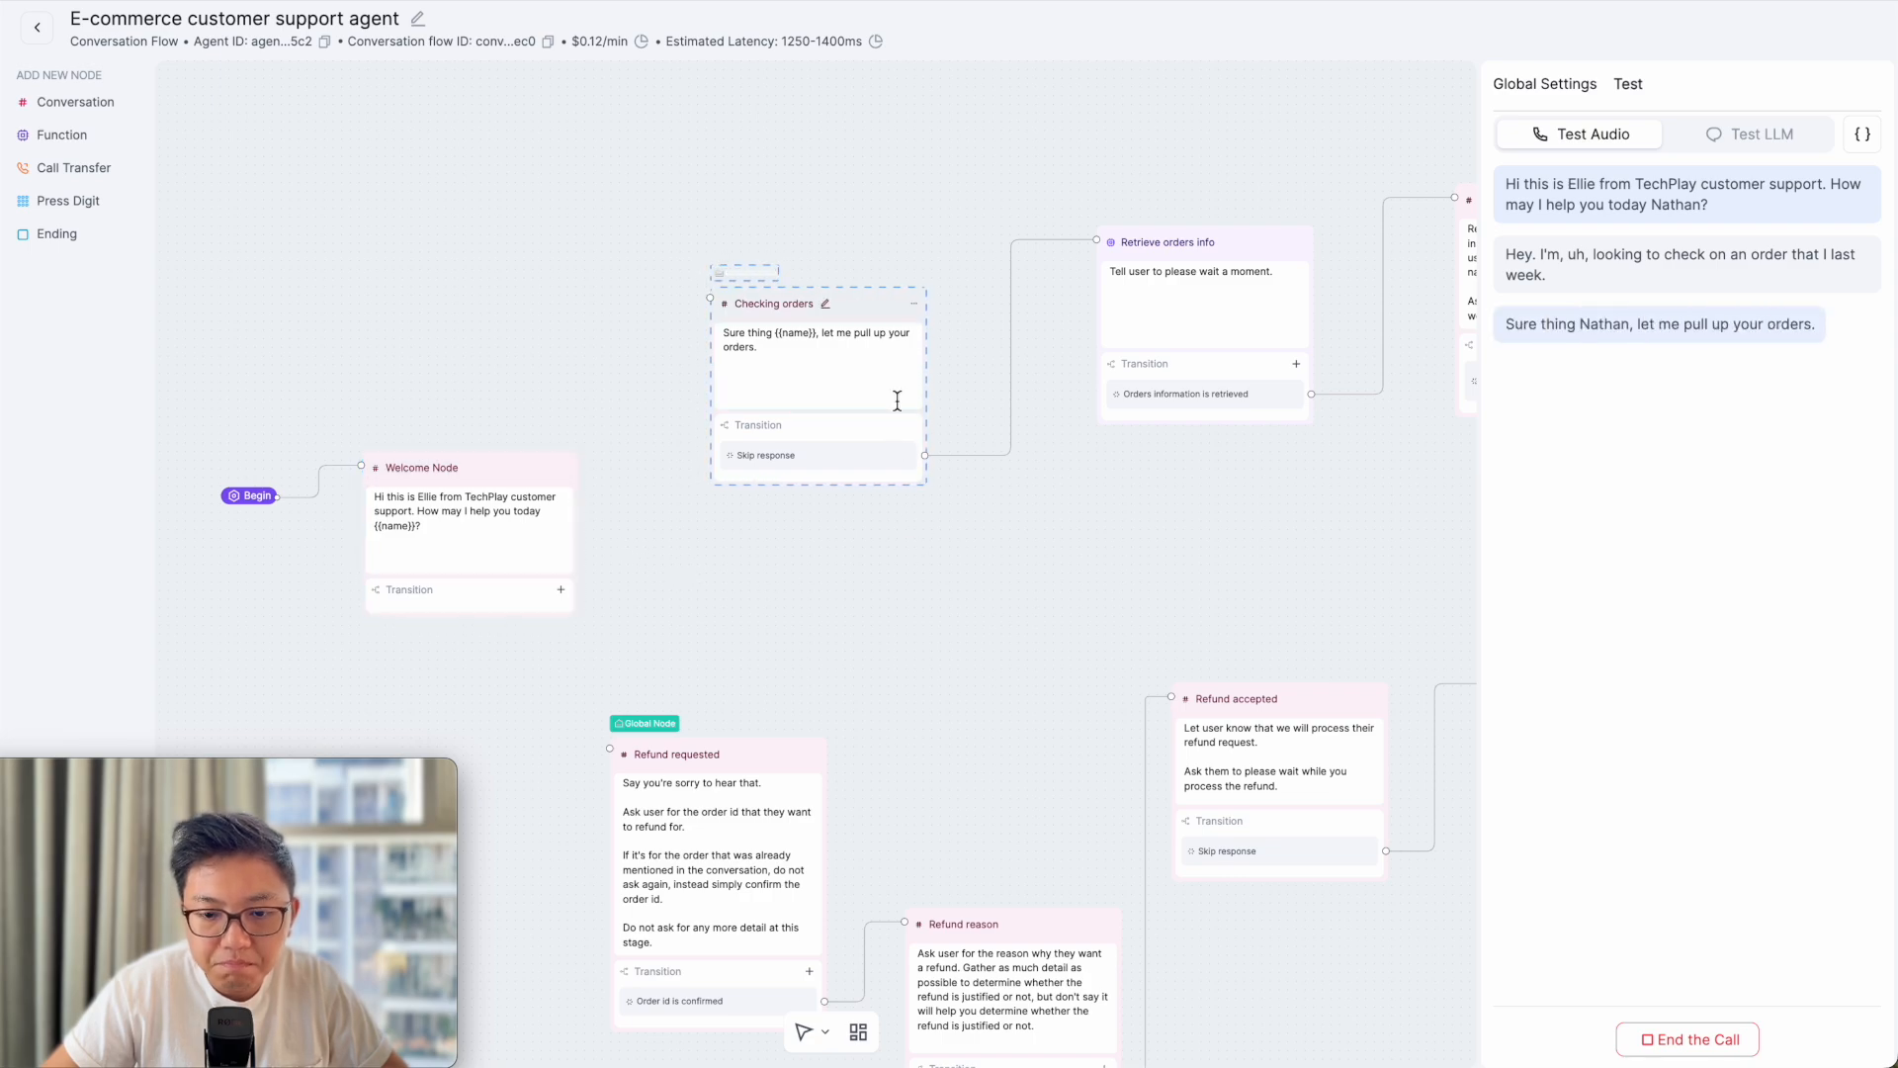
- Follow the live test call through the conversation flow, from the order lookup nodes through the refund branch to Refund successful
left_click_drag(1326, 547, 537, 574)
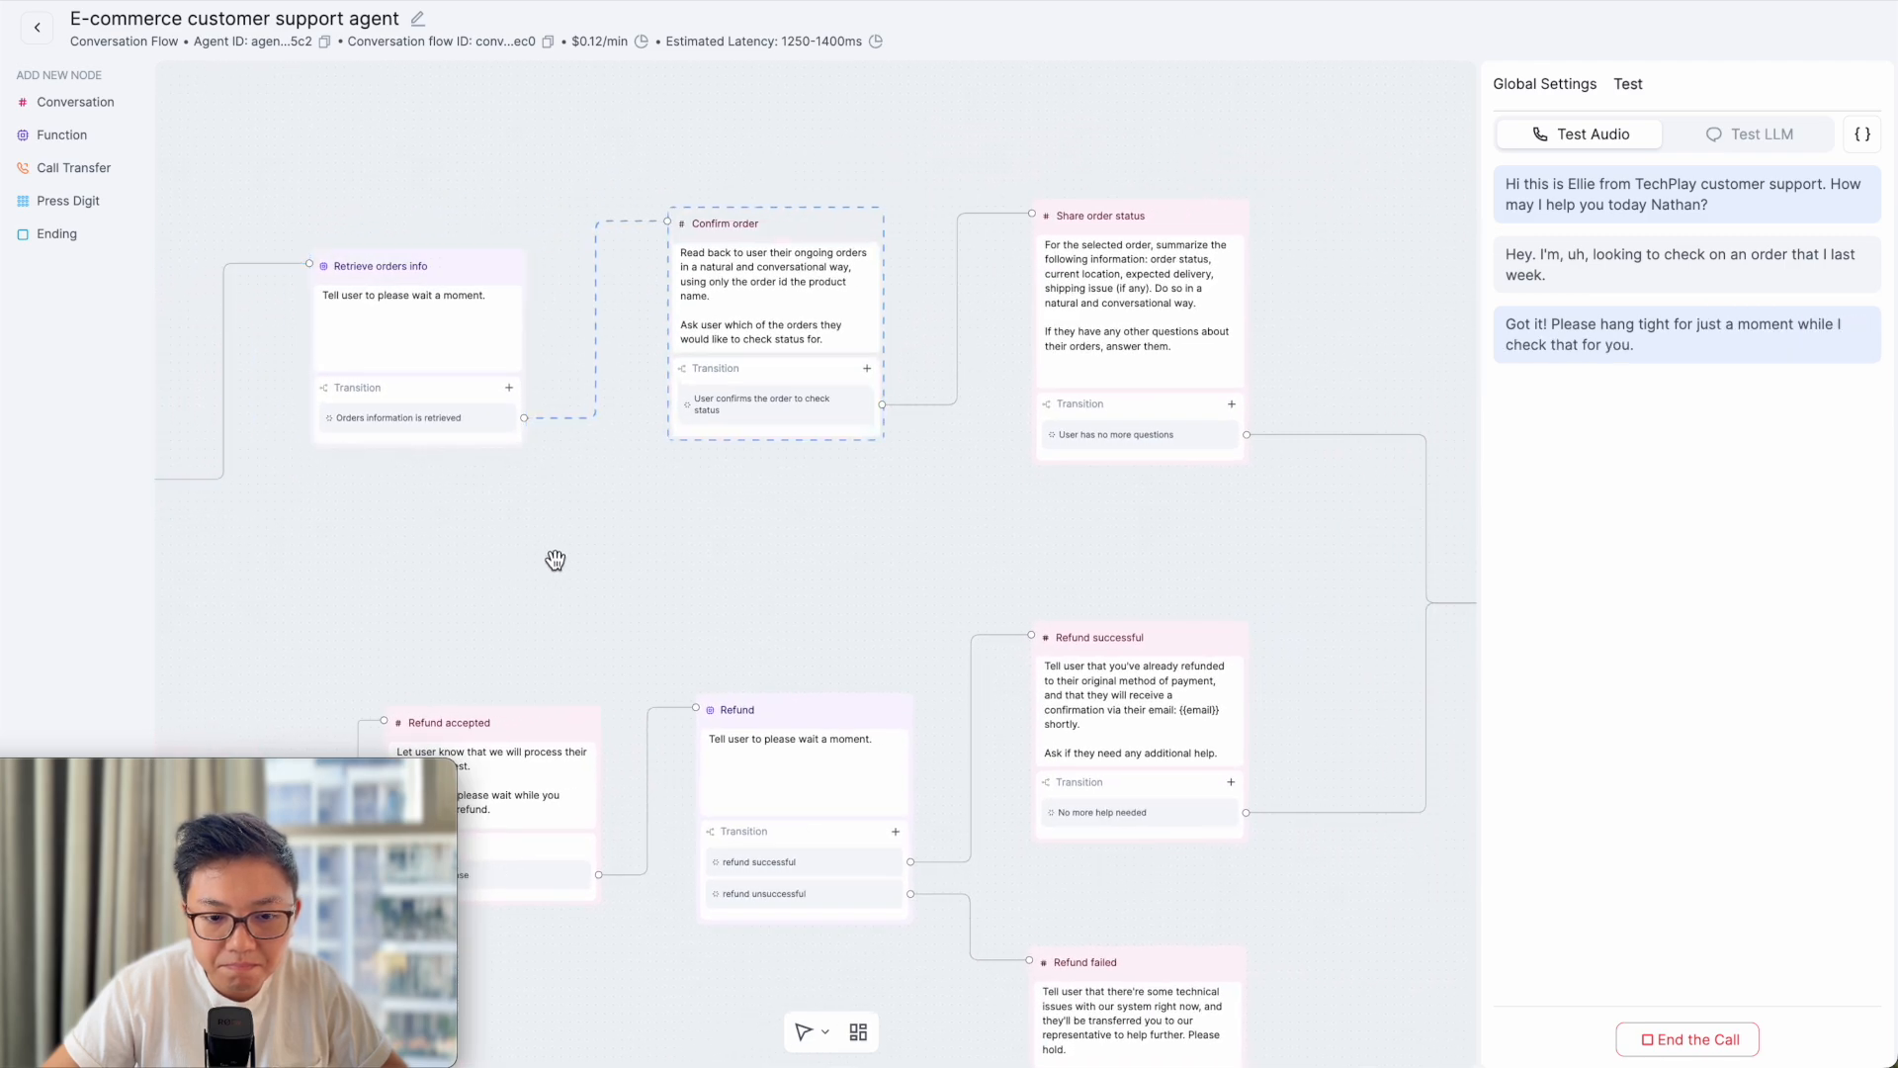
left_click_drag(941, 564, 902, 568)
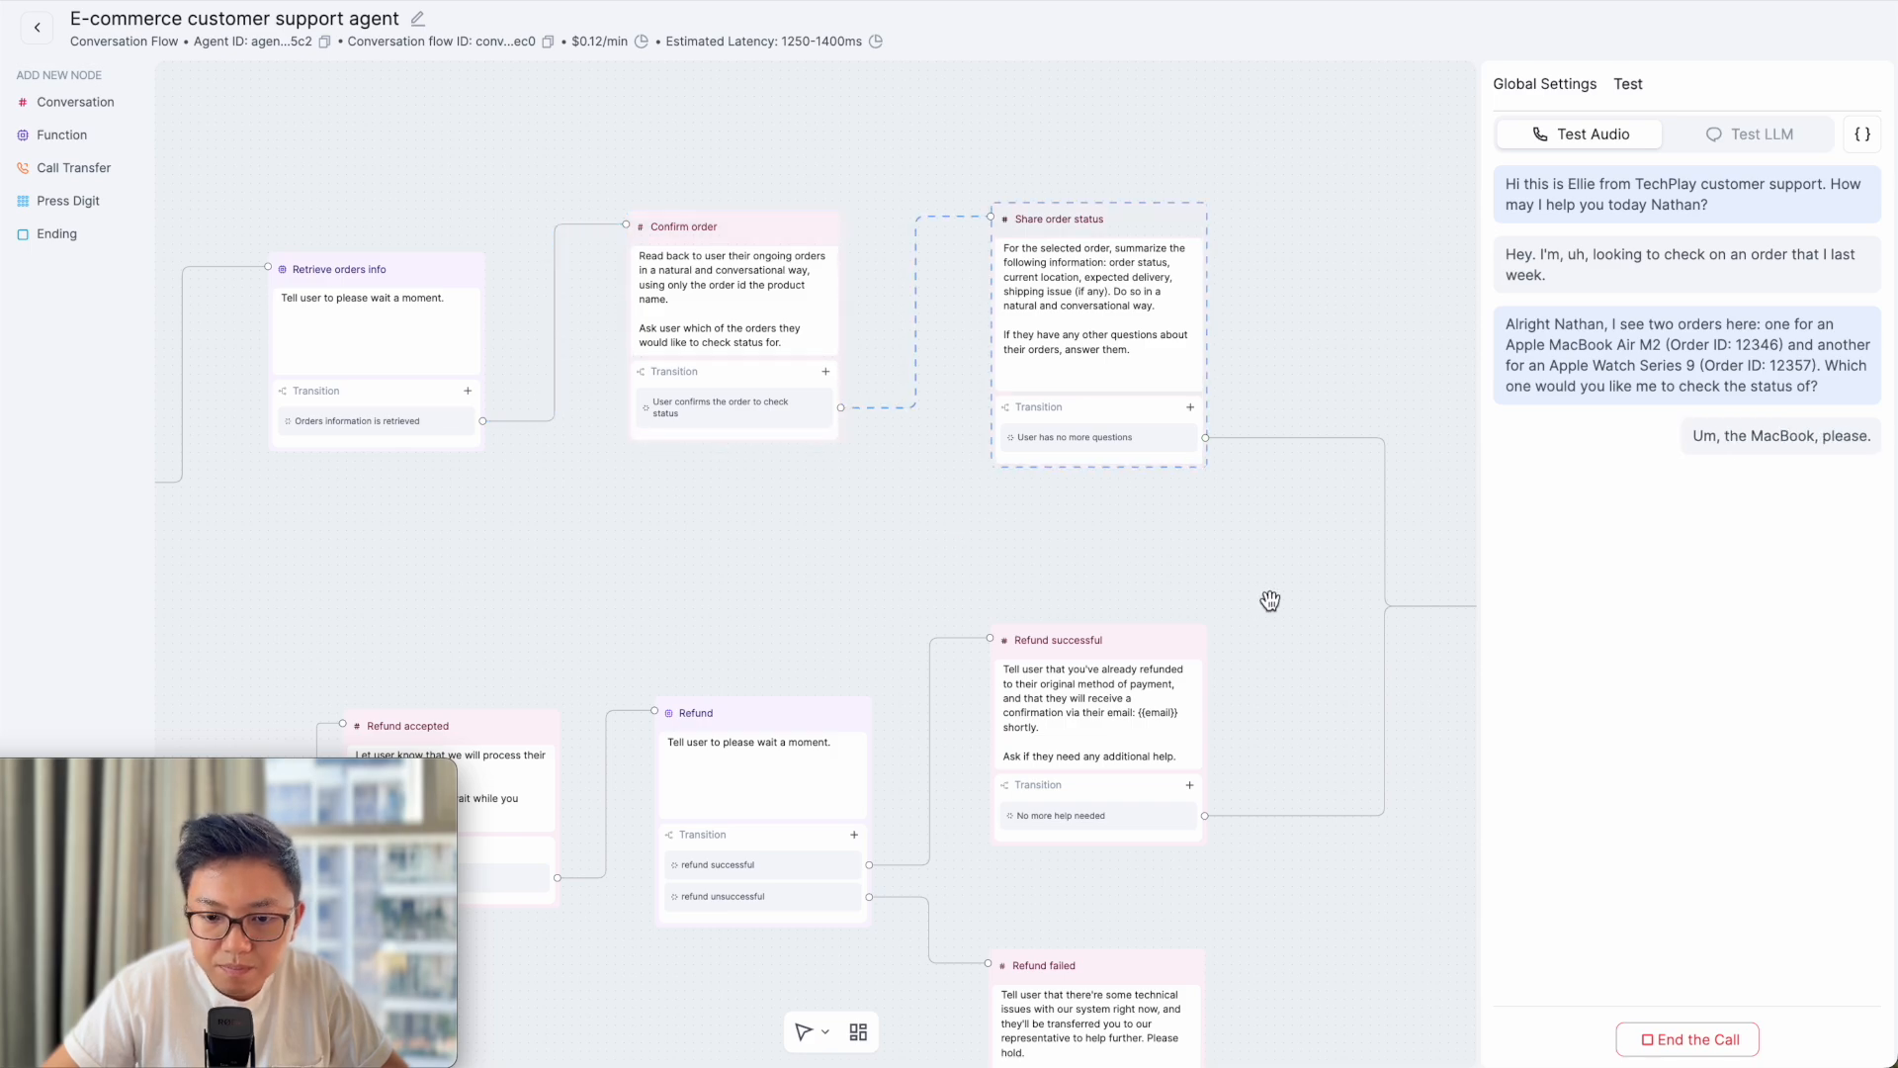
left_click_drag(1326, 584, 831, 558)
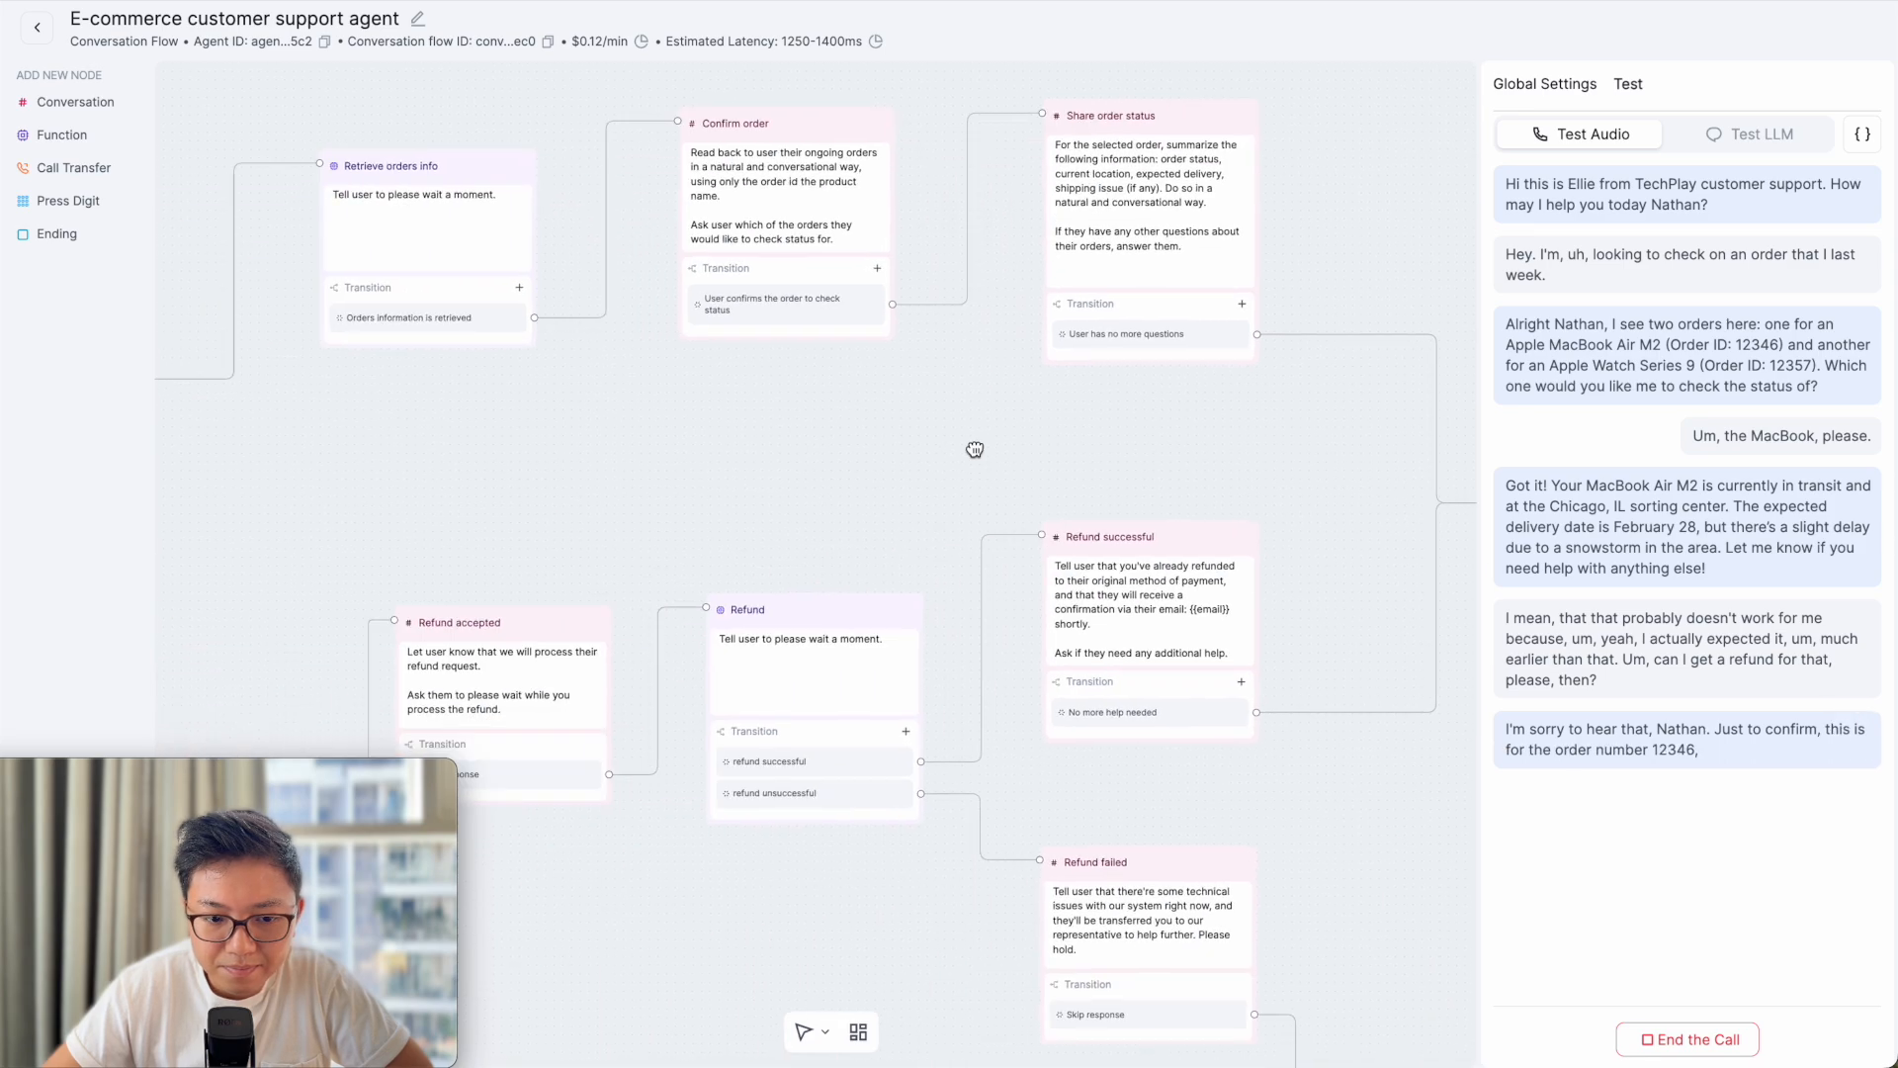
left_click_drag(716, 441, 795, 163)
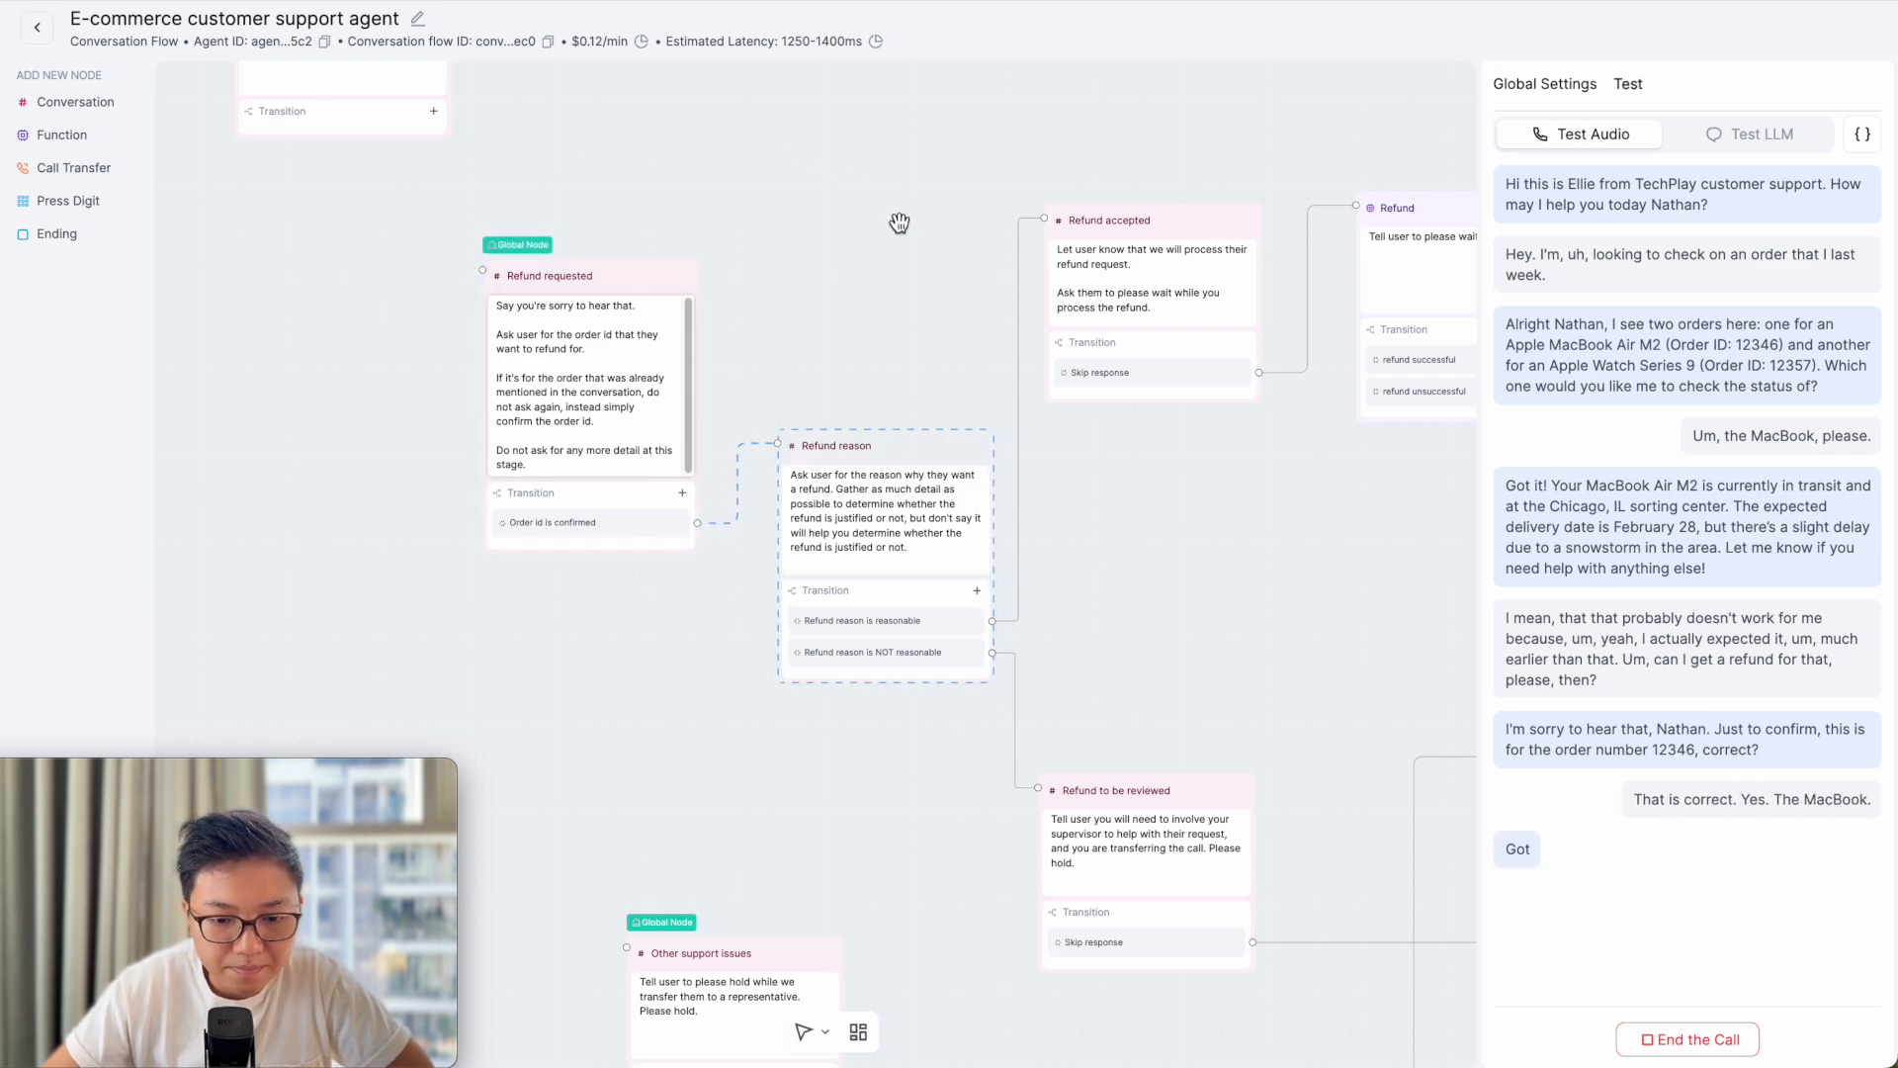
left_click_drag(1355, 572, 1144, 487)
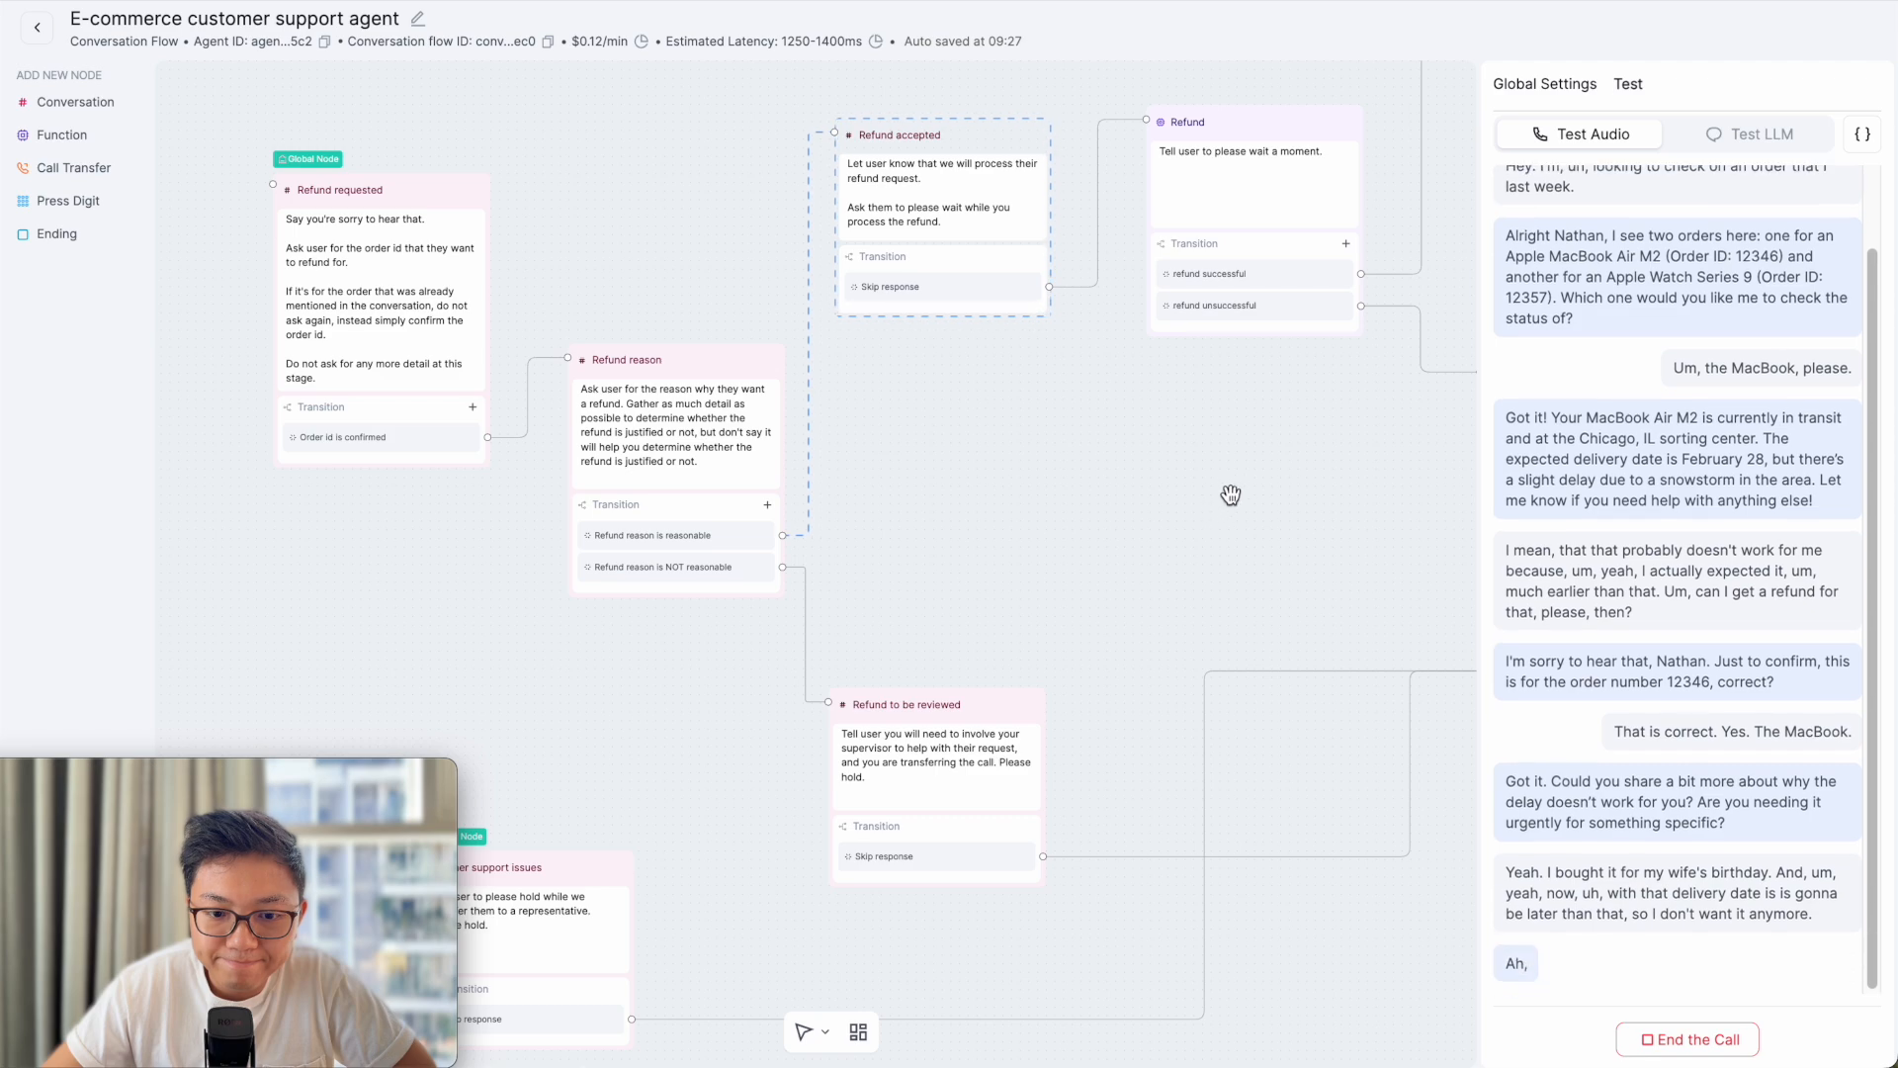
left_click_drag(1266, 477, 935, 540)
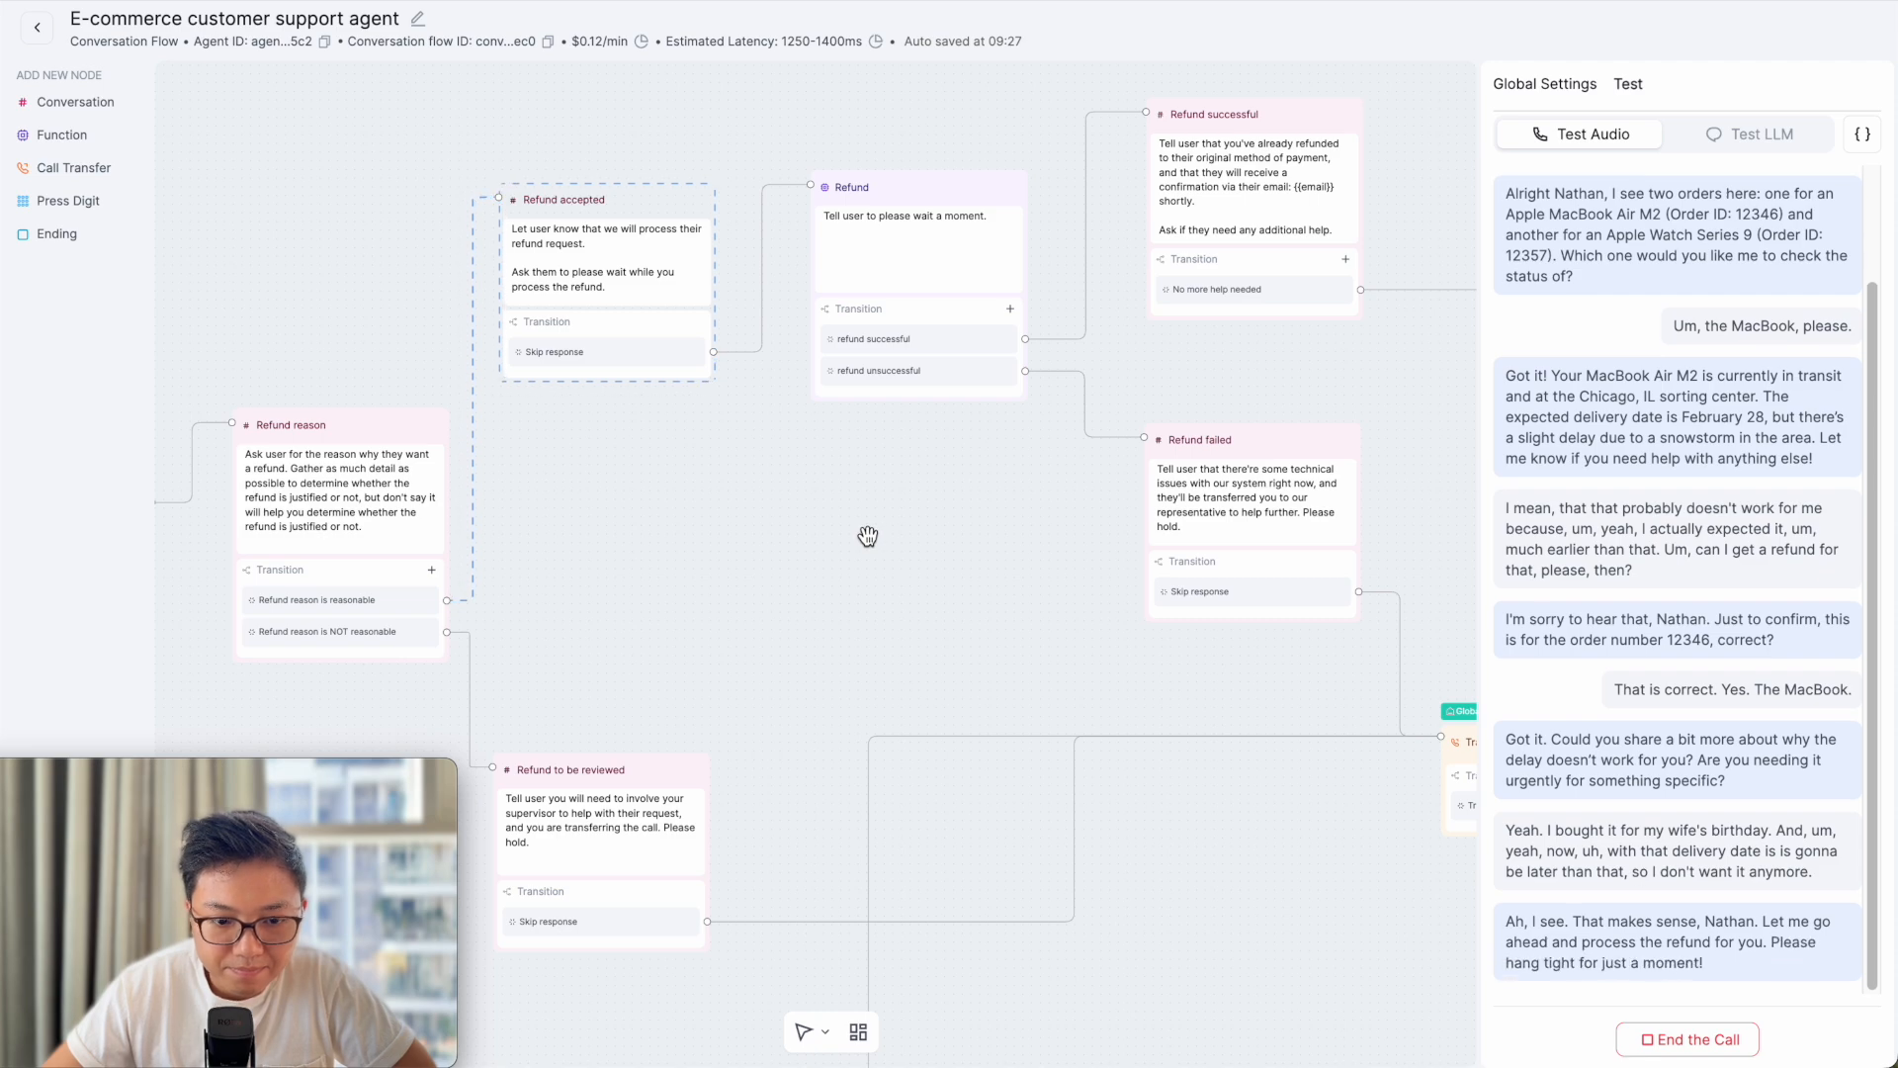
left_click(957, 389)
left_click_drag(961, 474, 509, 491)
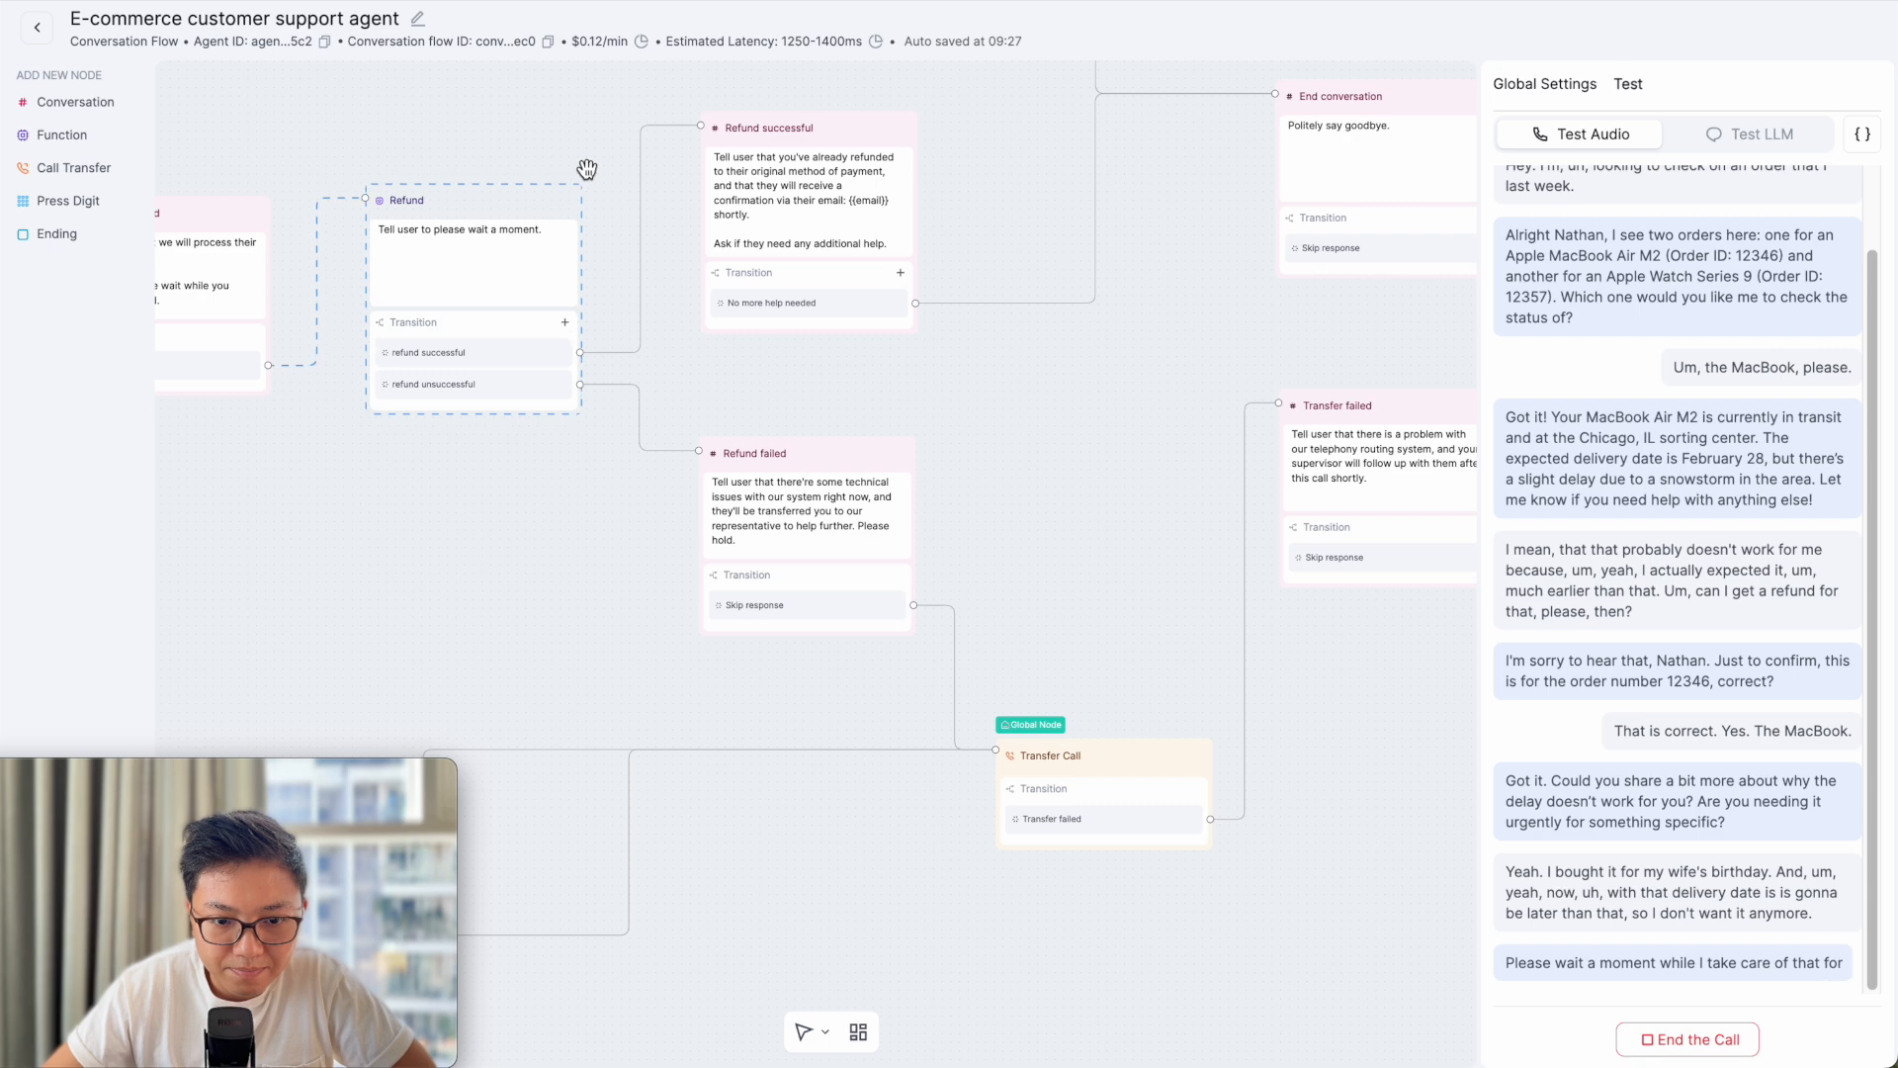
left_click_drag(1088, 436, 1006, 461)
left_click(744, 348)
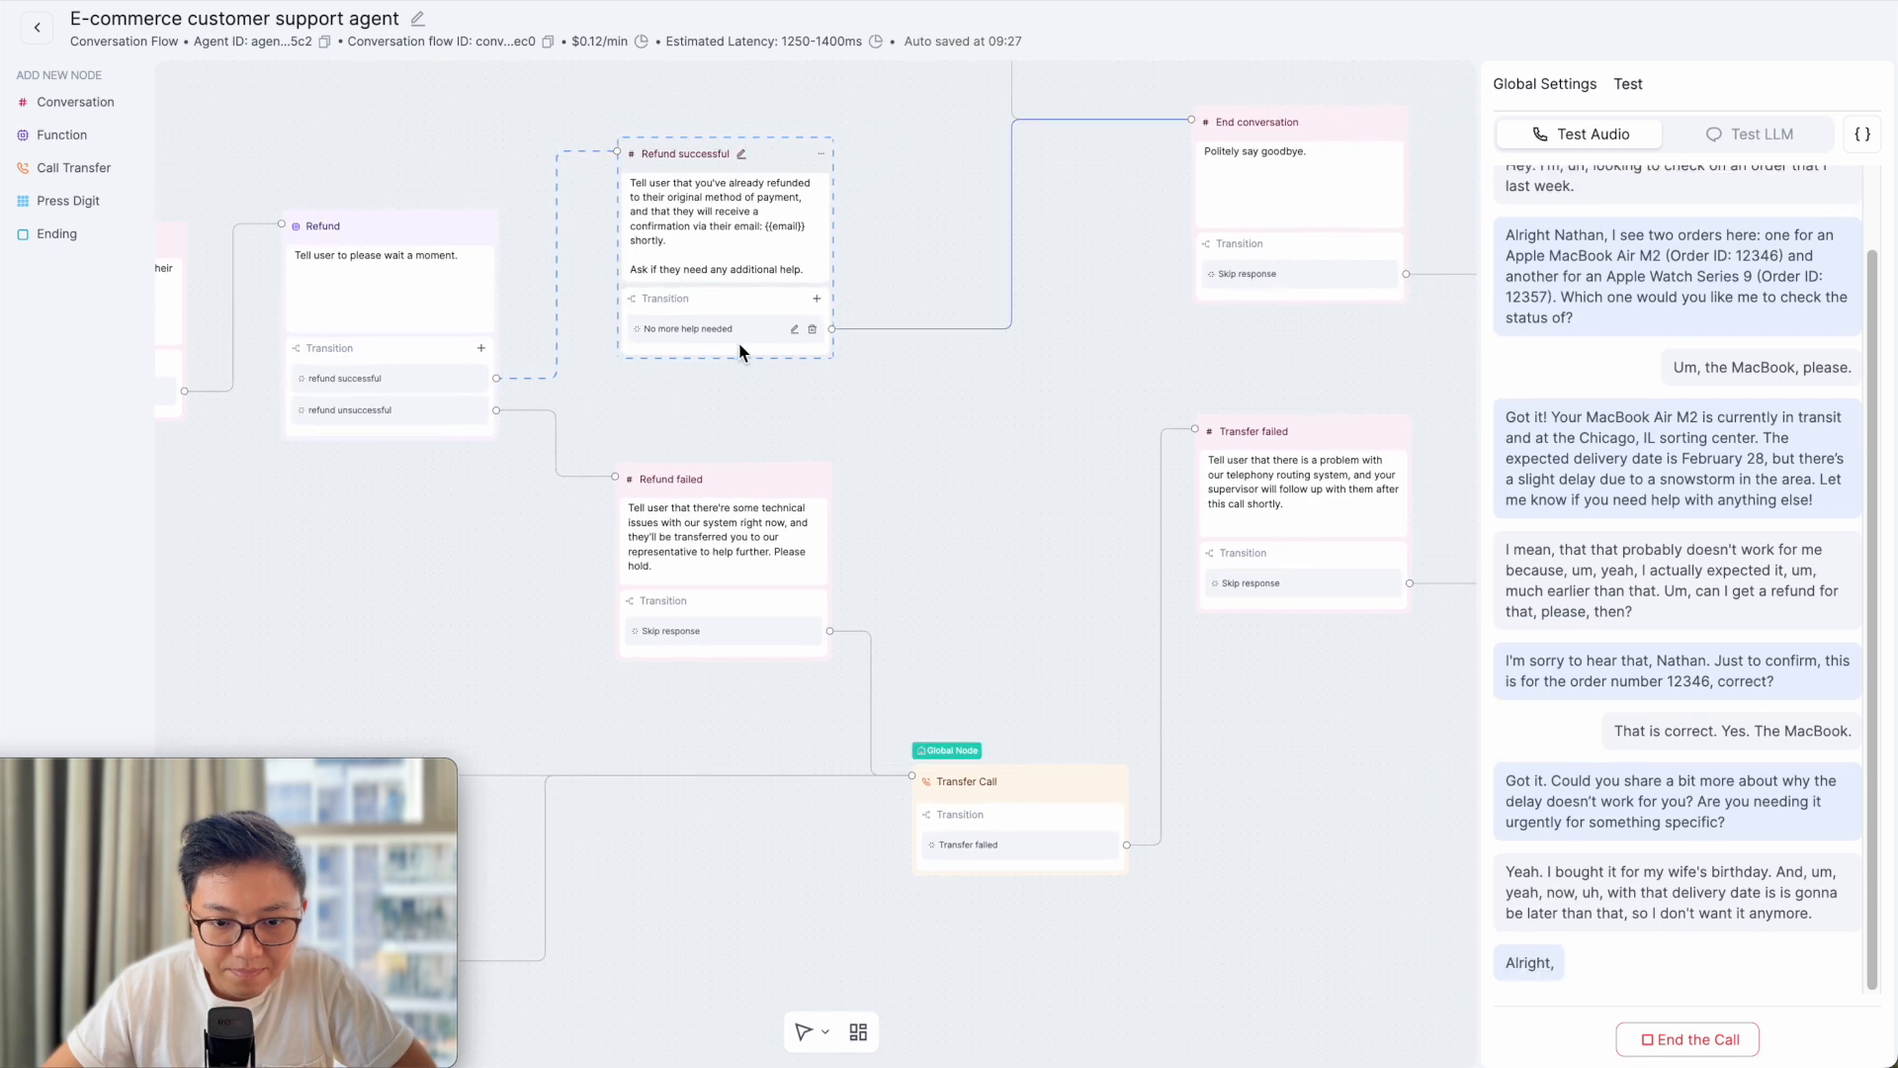
- Check the MacBook Air M2 order's status and refund record in the TechPlay CRM spreadsheet, and open the refund email in Gmail
left_click(443, 2)
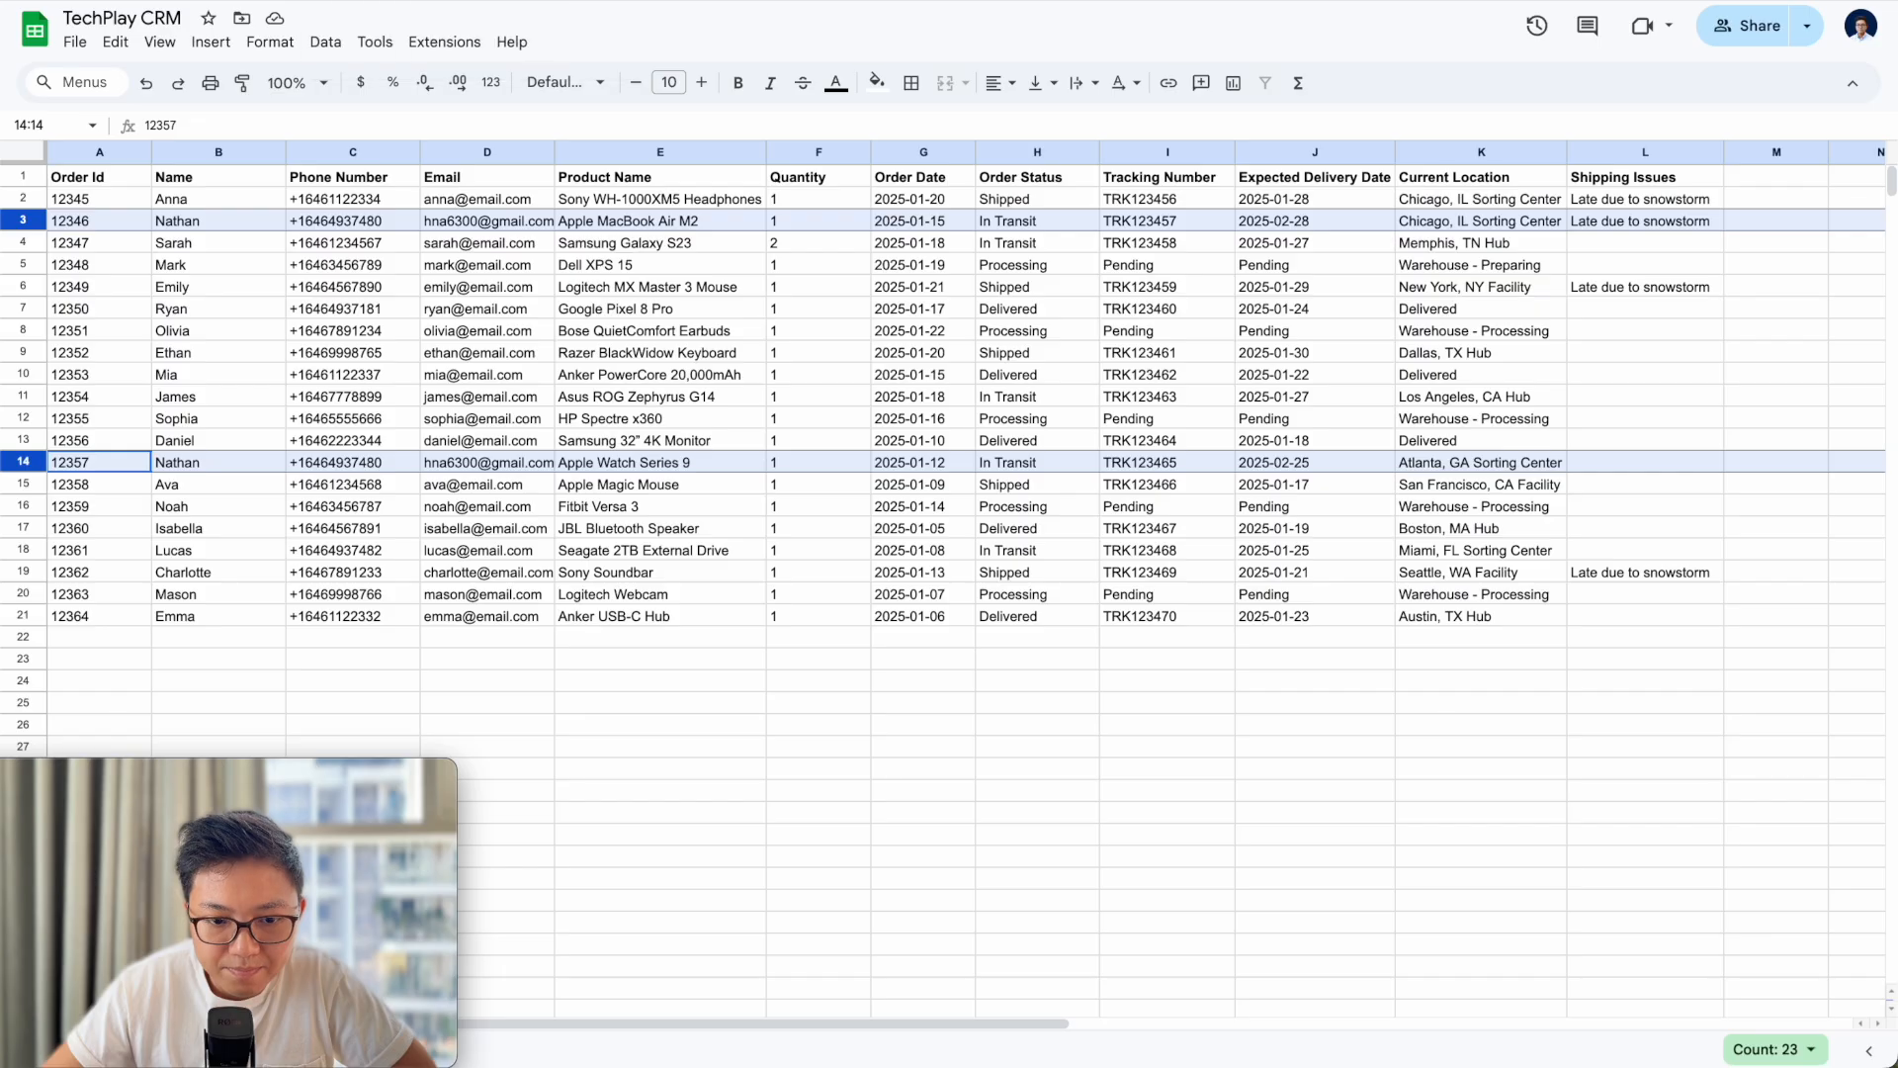
left_click(1058, 223)
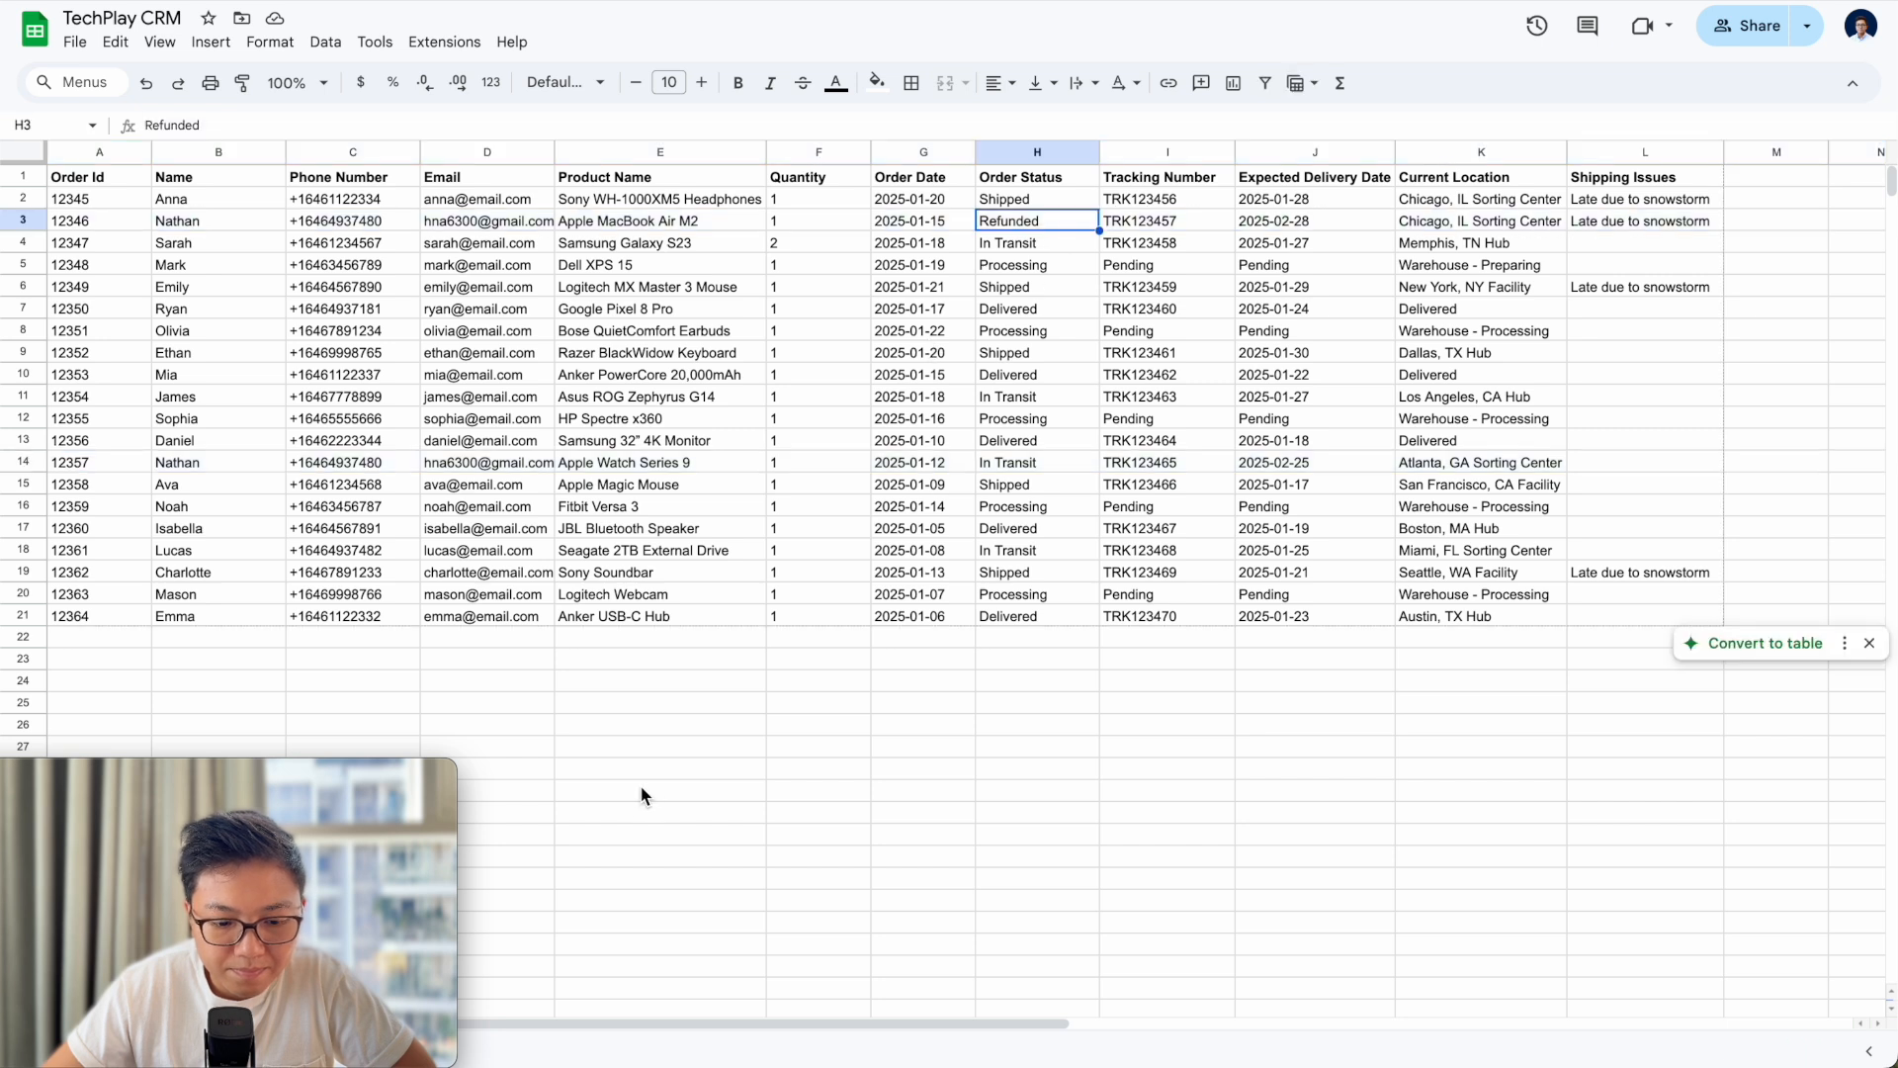
mouse_move(306, 778)
left_click_drag(306, 778, 309, 618)
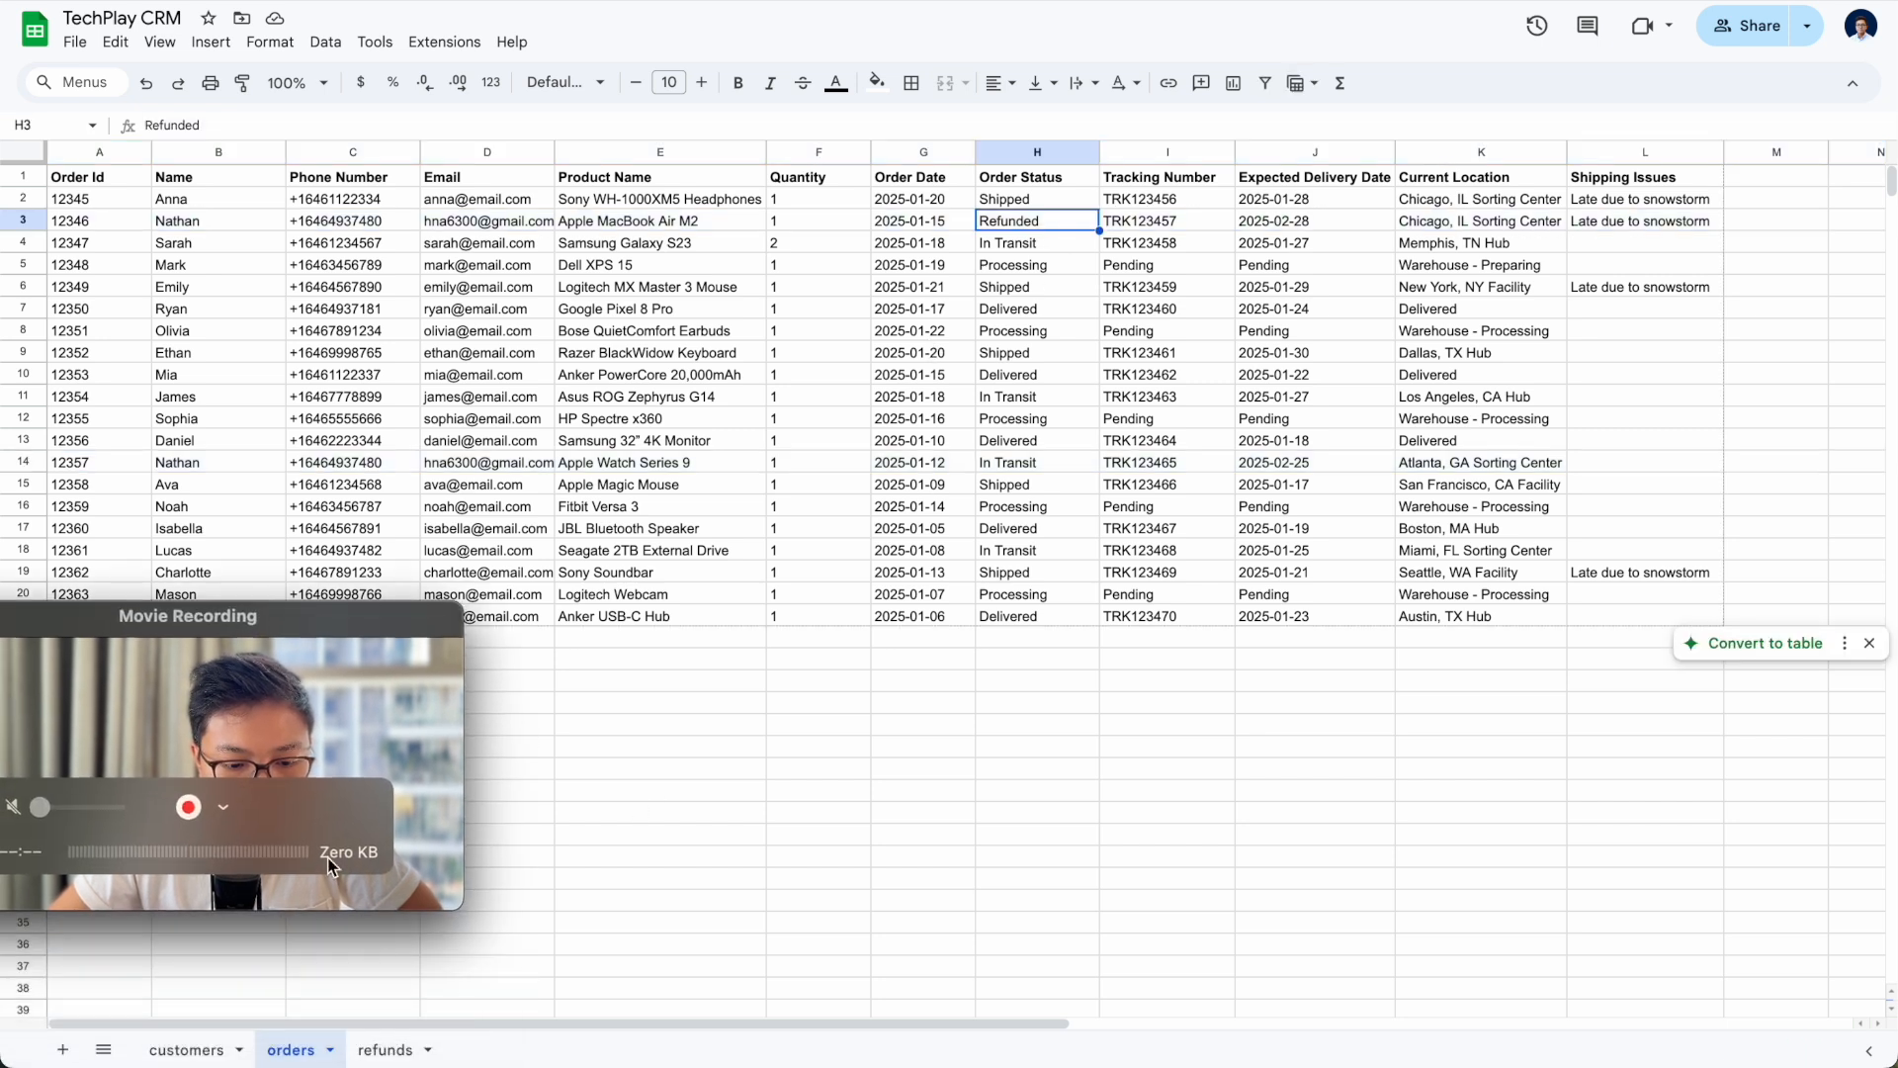
left_click(388, 1043)
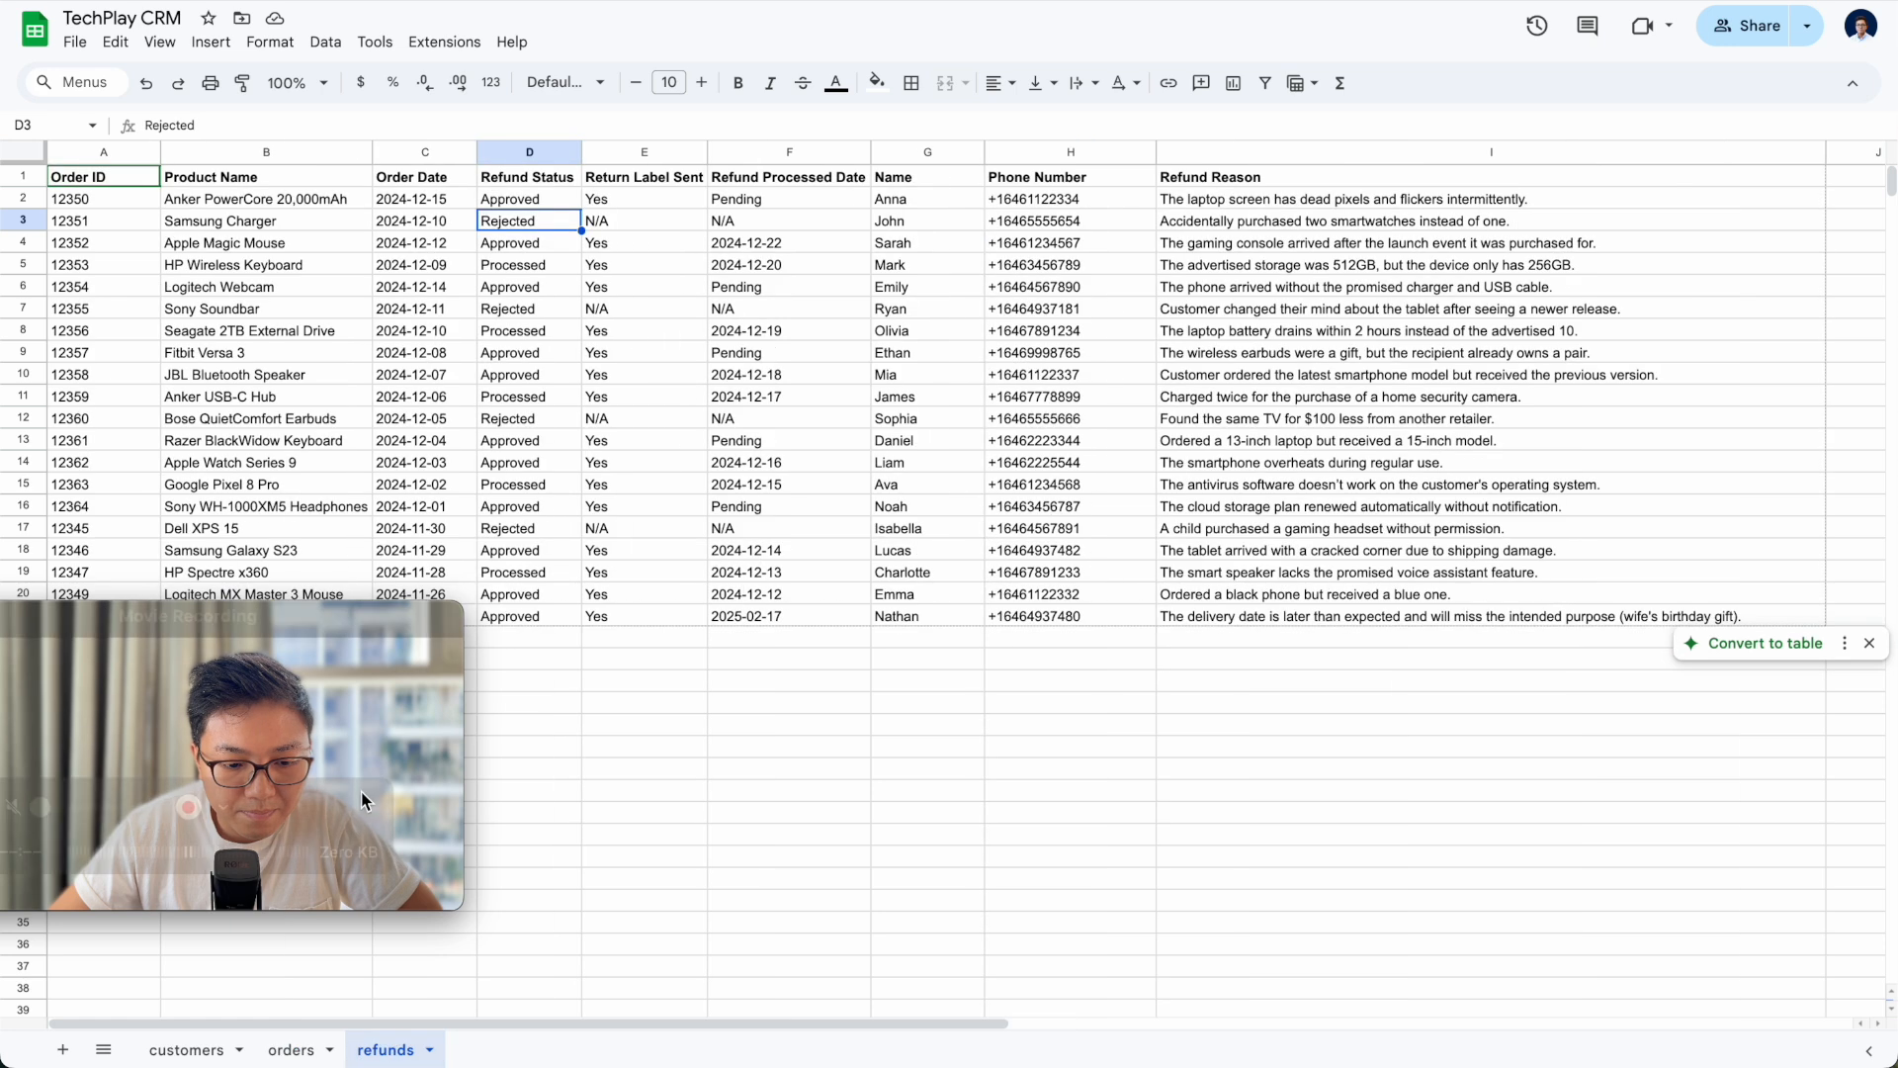
left_click_drag(351, 633, 346, 778)
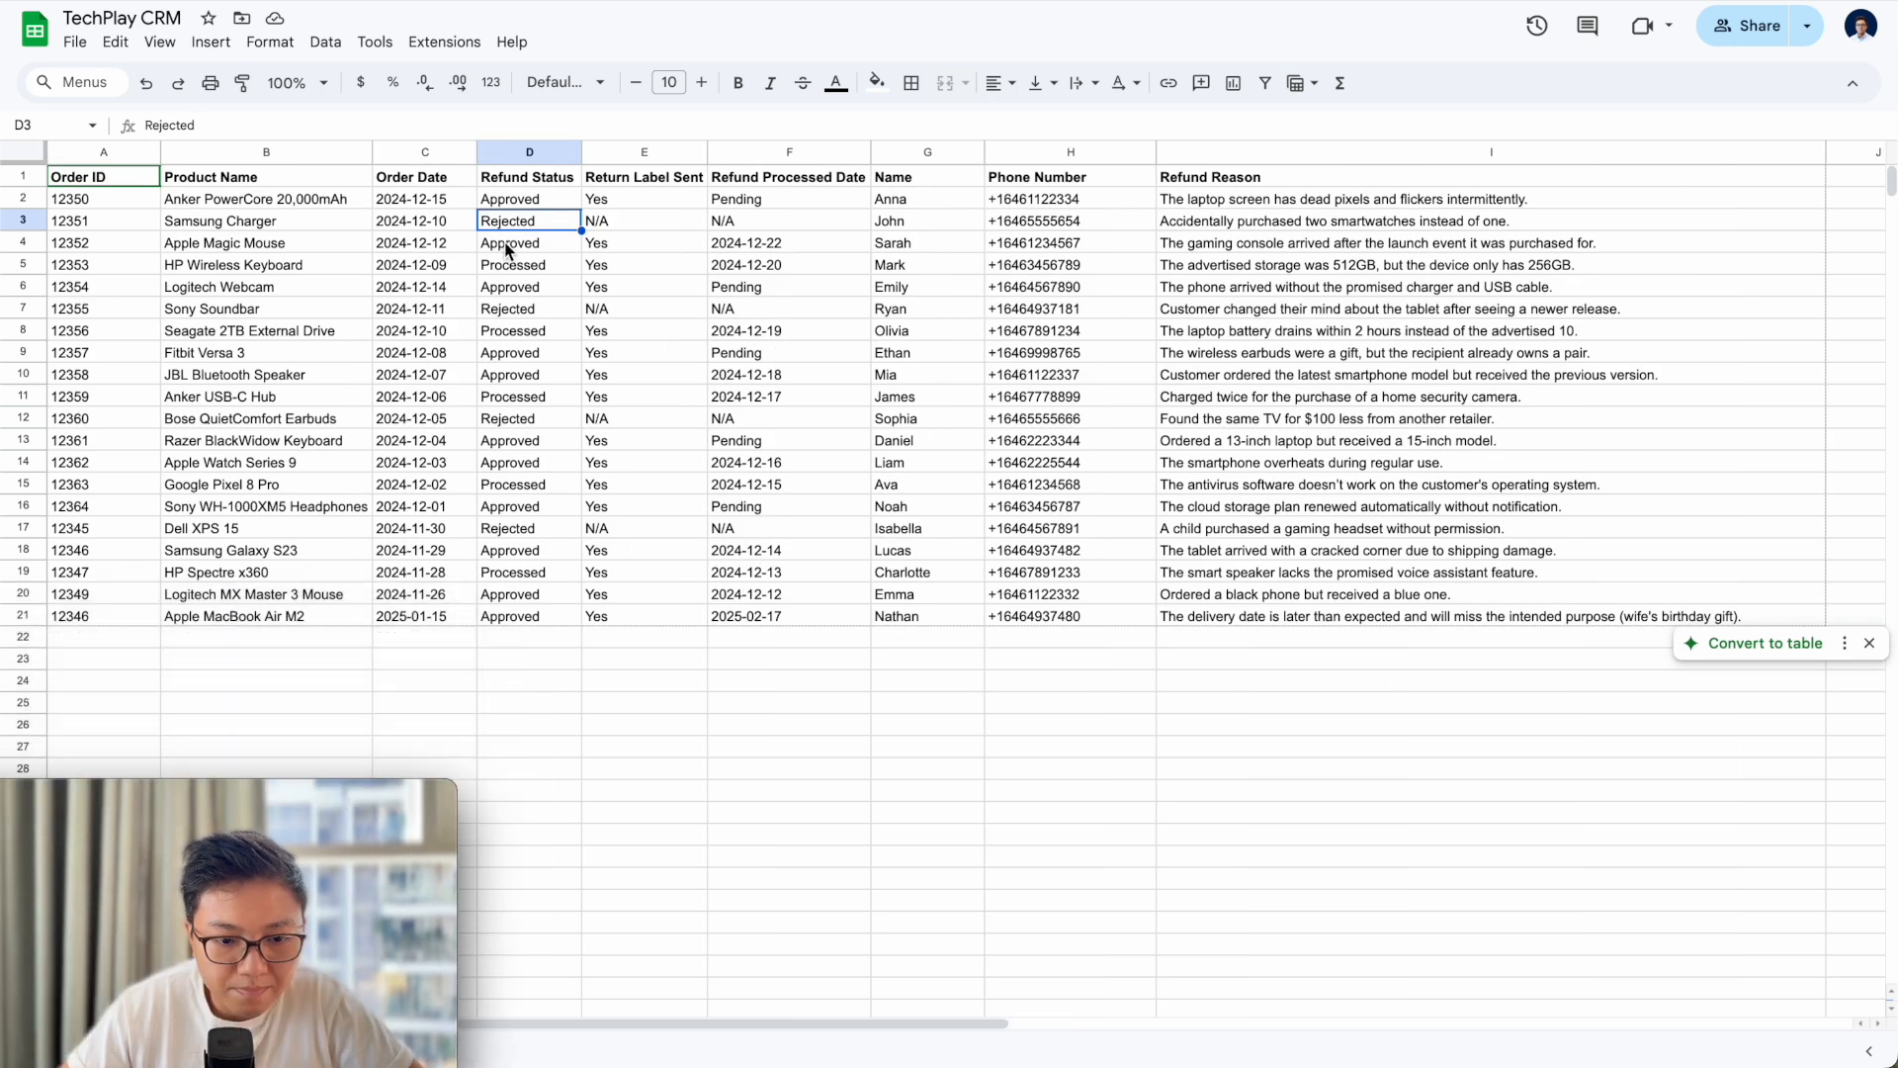
left_click(23, 615)
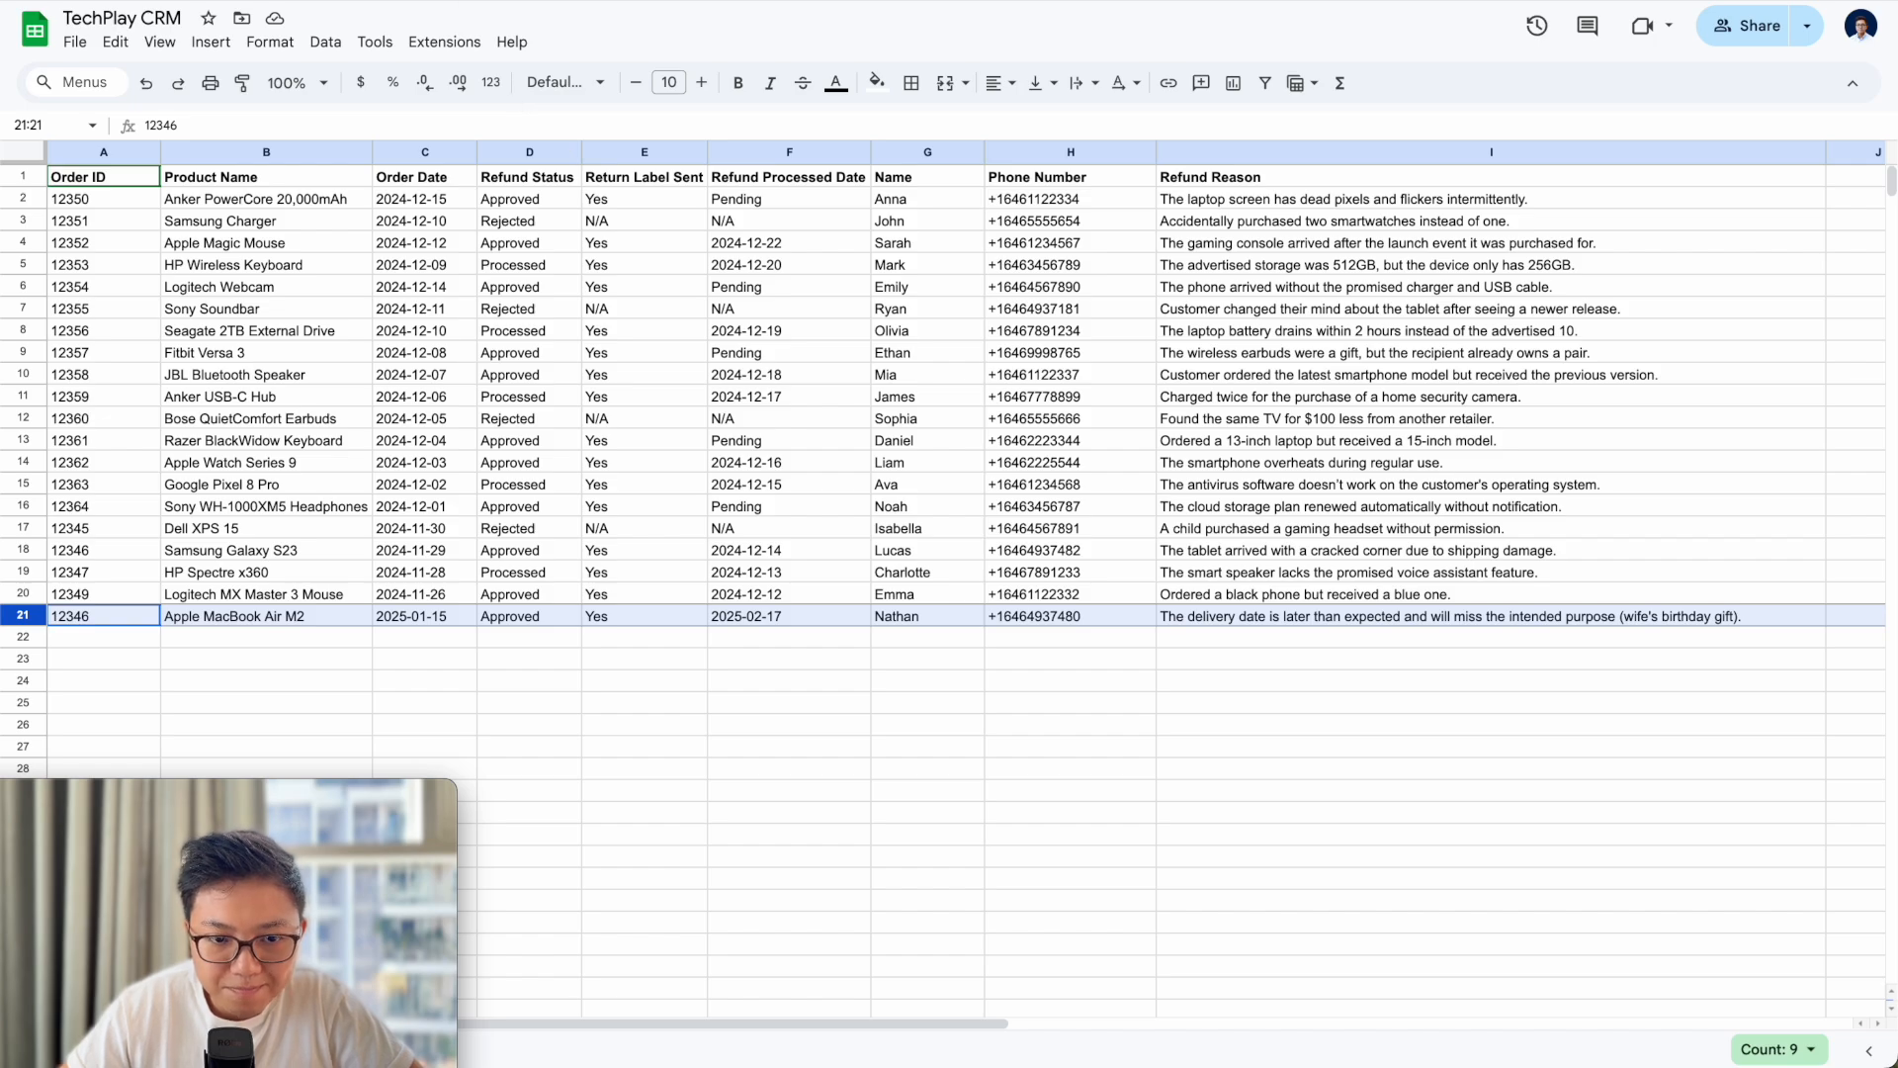
key("ctrl+Tab")
left_click(1005, 187)
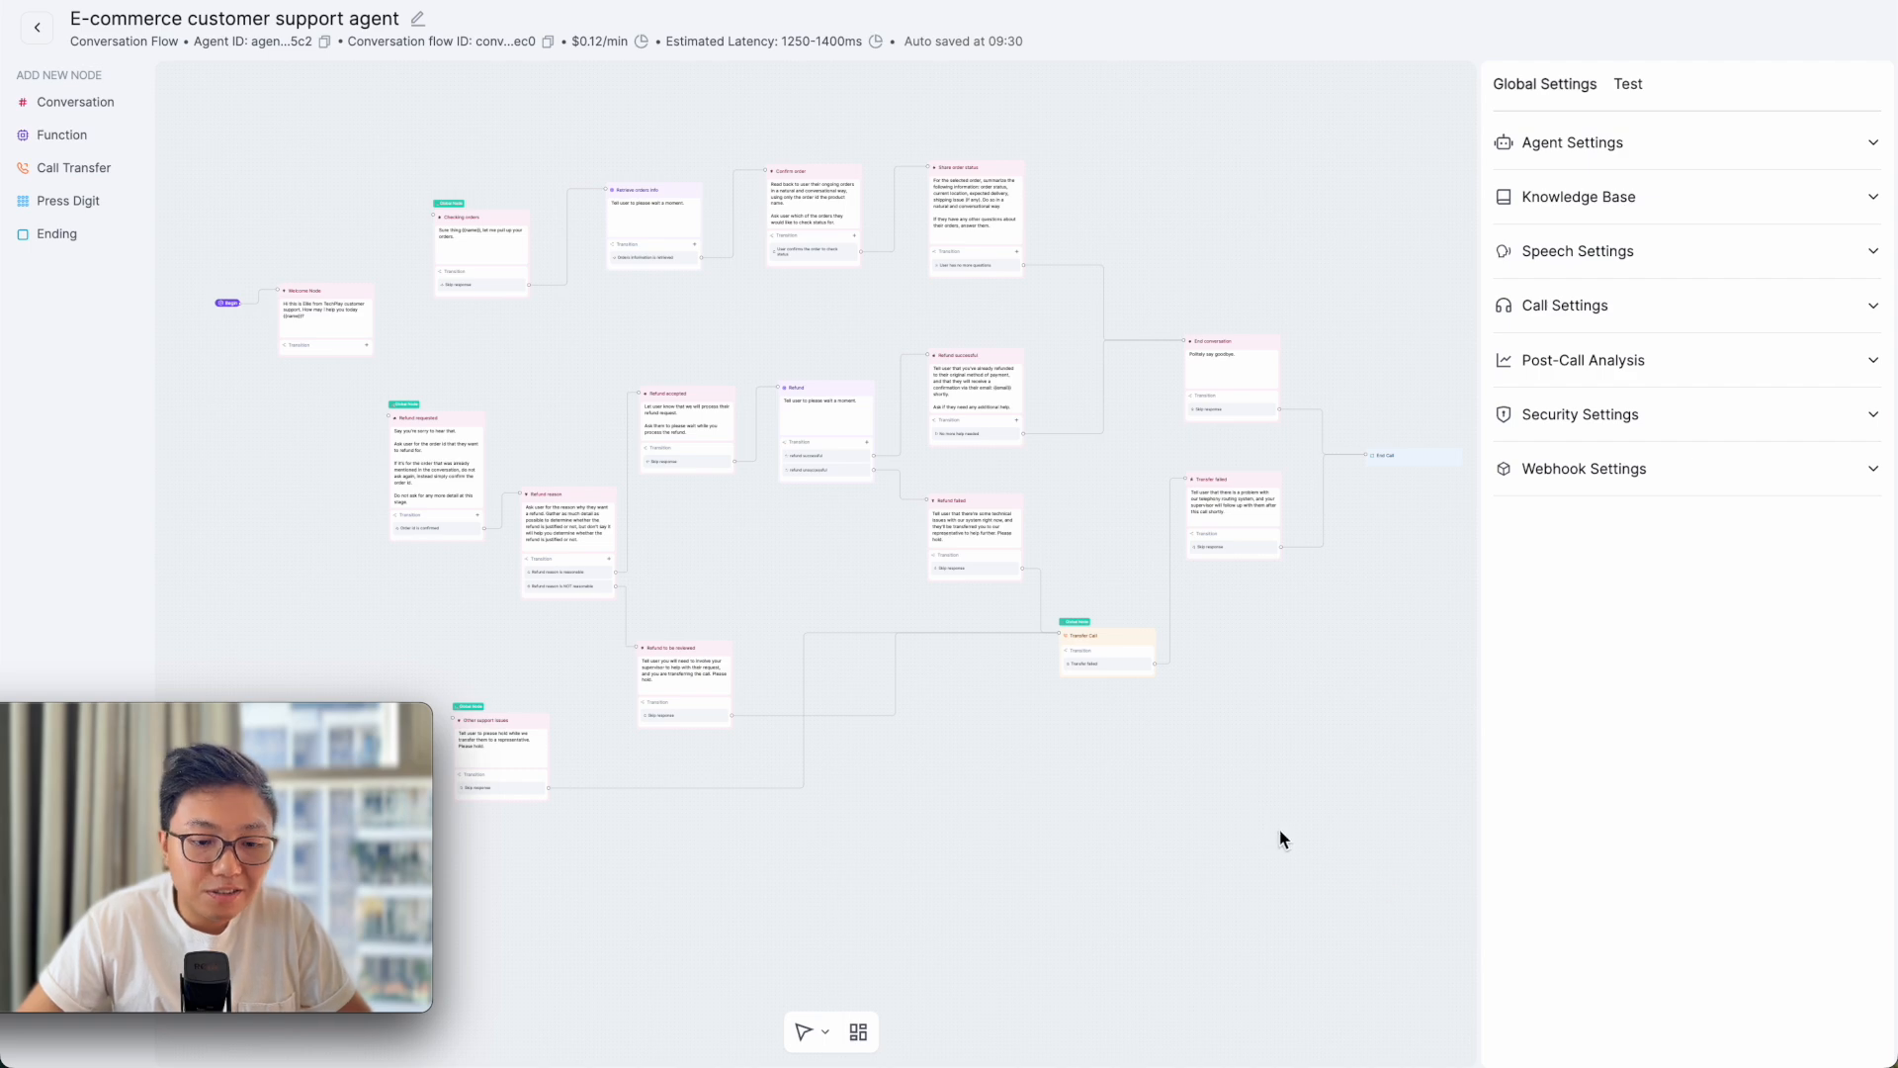
- Review the caller's records in the CRM's customers, orders and refunds sheets, and the refund approval email in Gmail
key("ctrl+Tab")
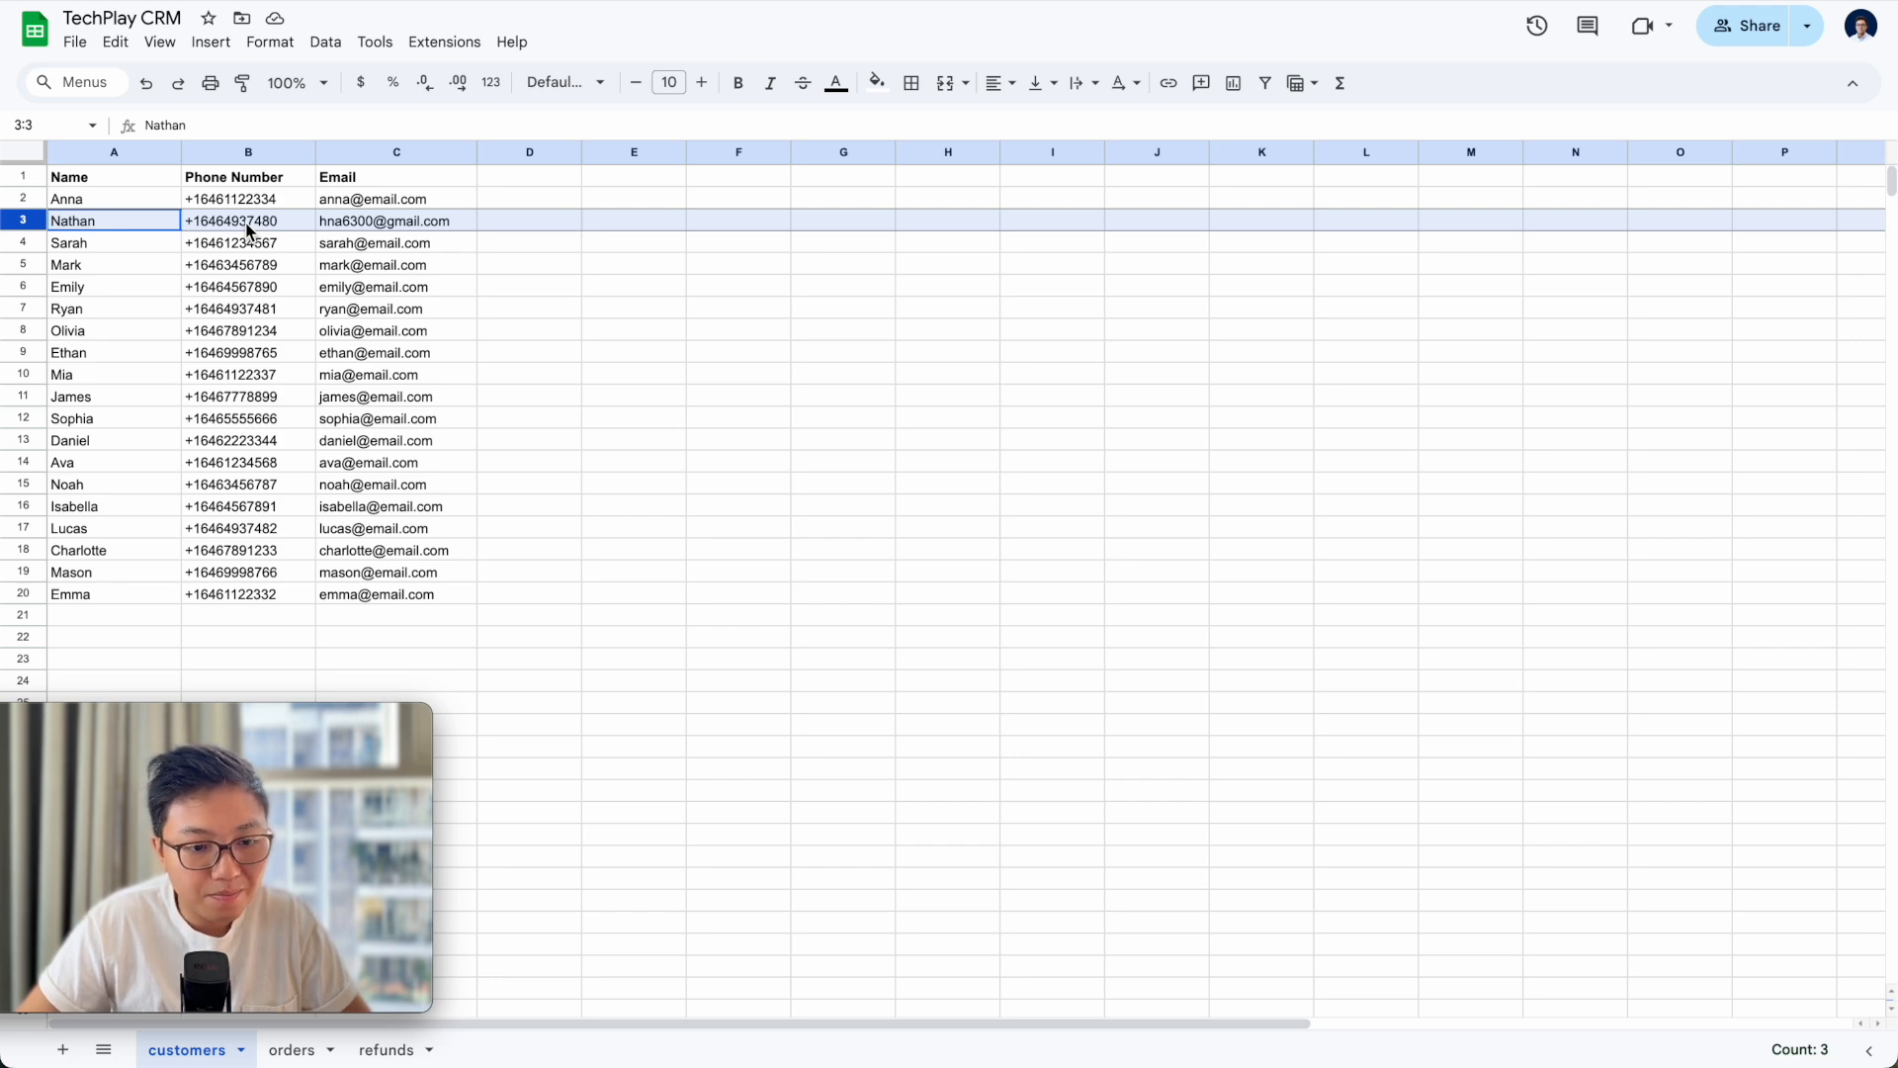
left_click(295, 1049)
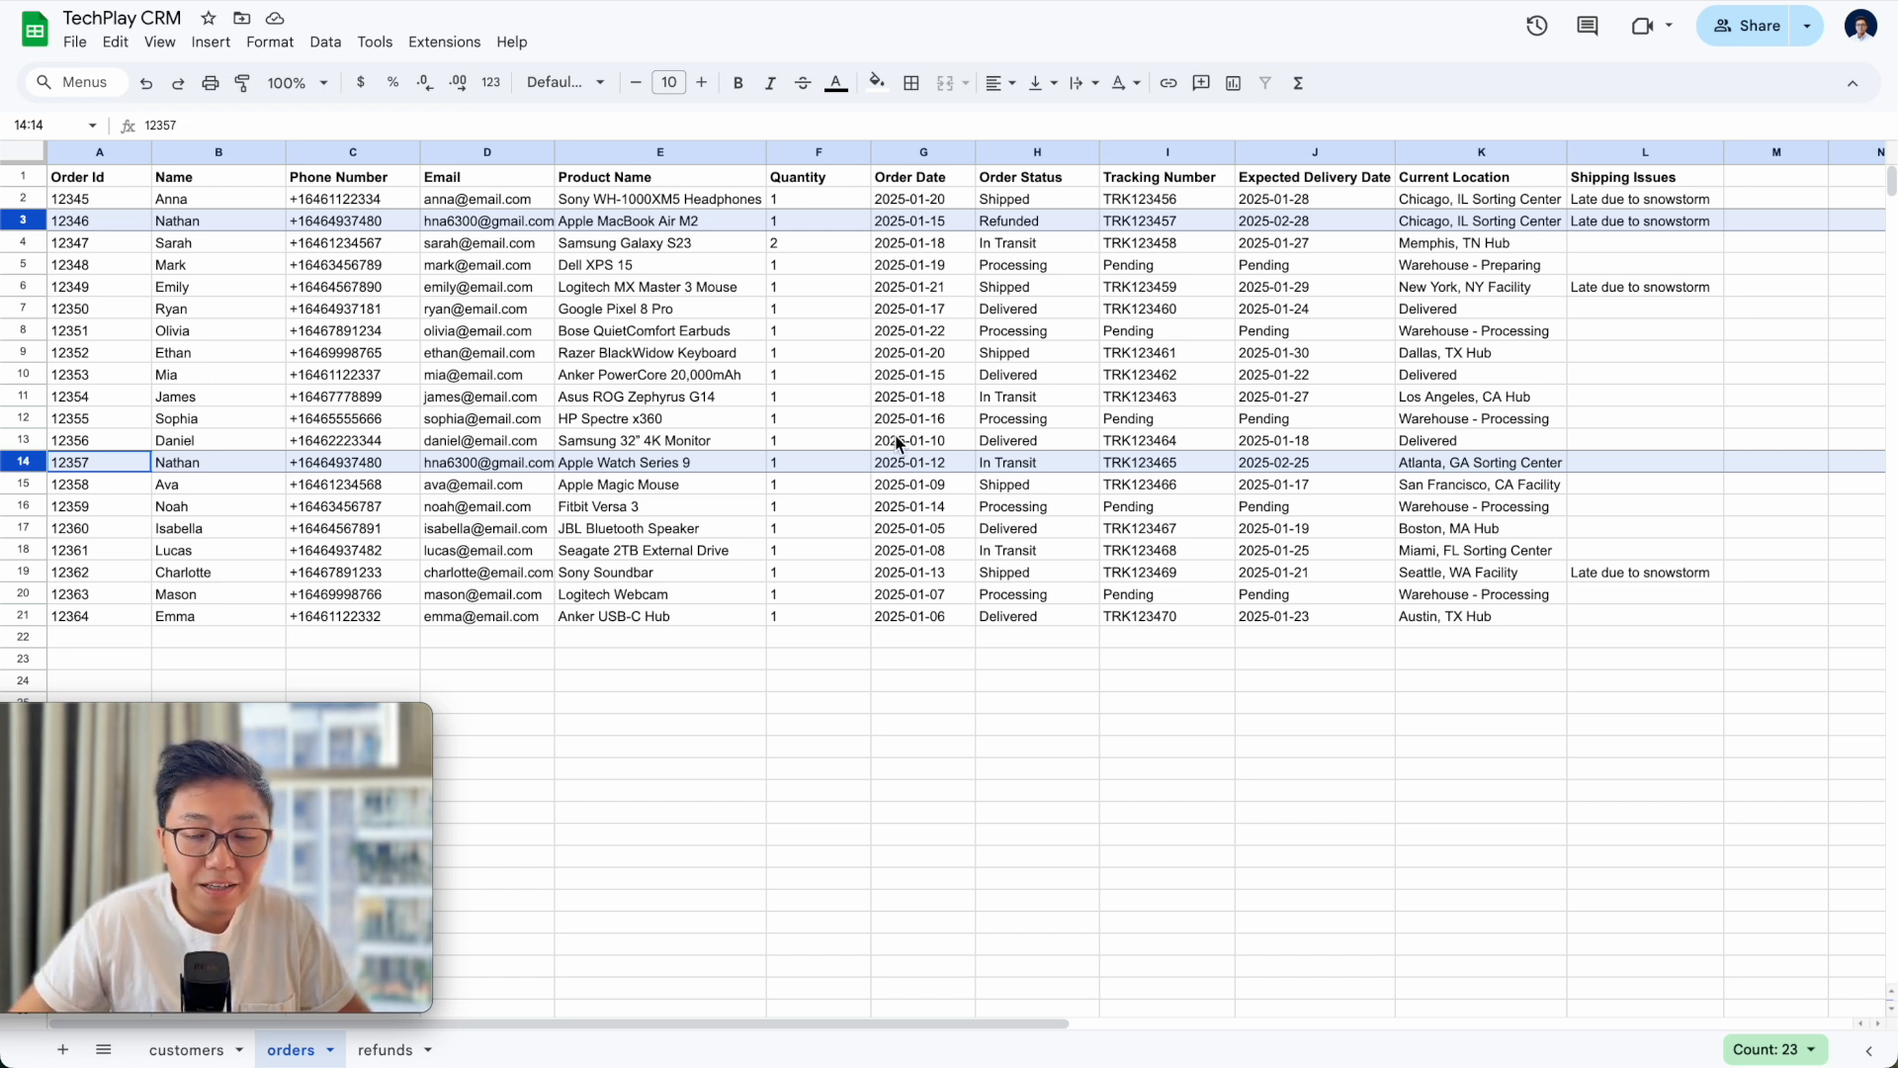
left_click(388, 1050)
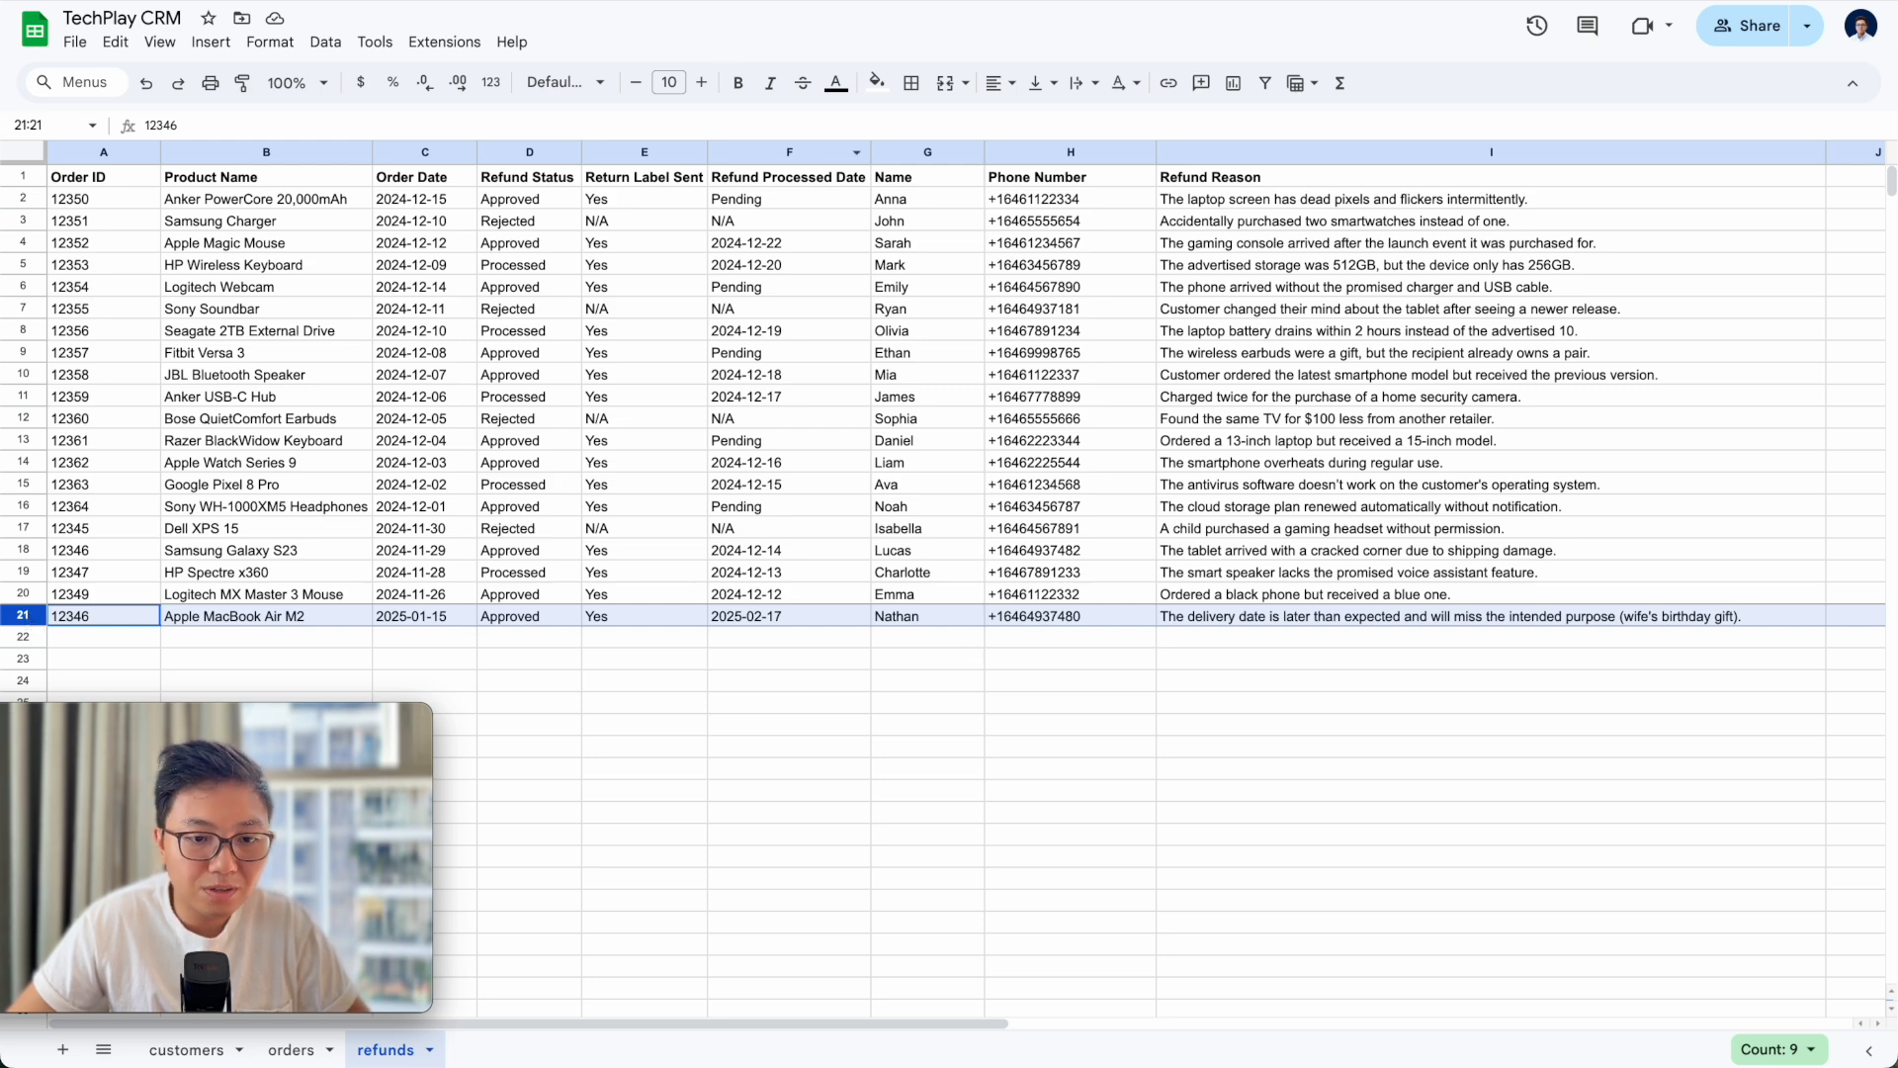
key("ctrl+Tab")
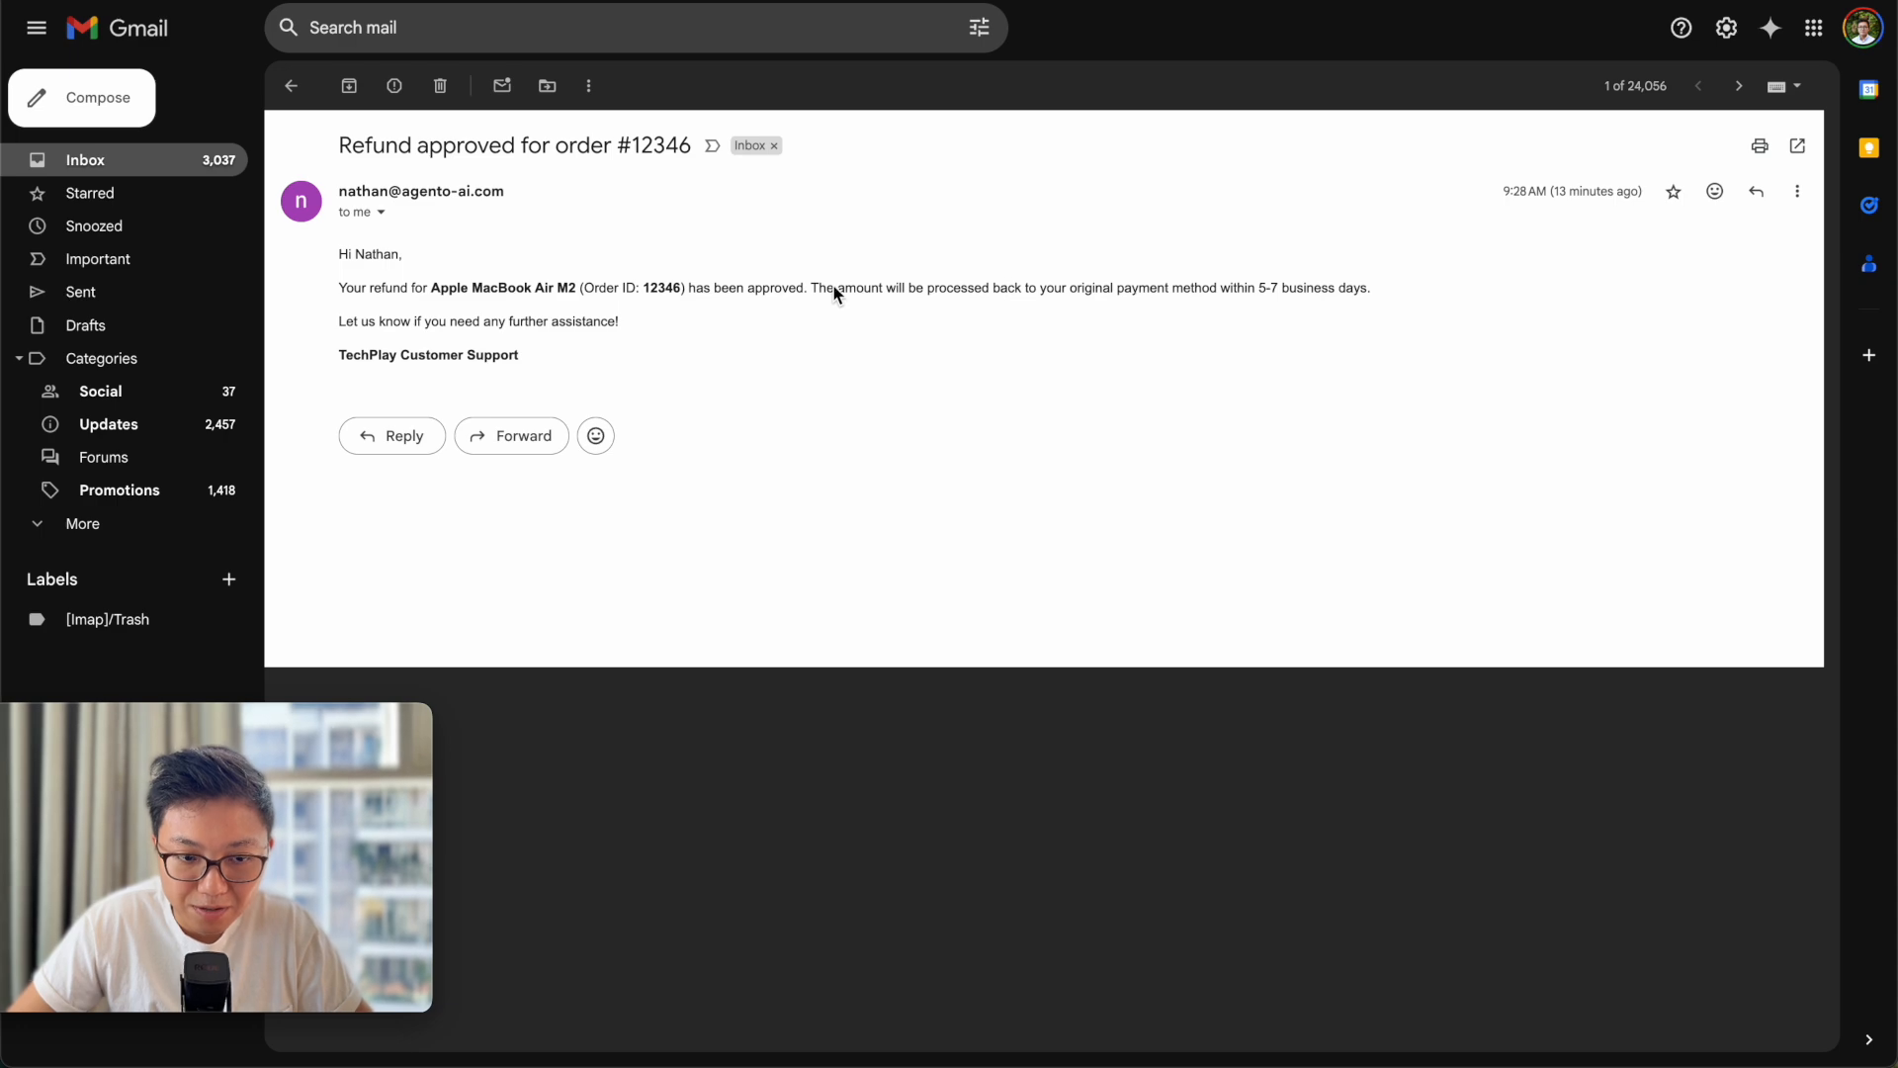
left_click(455, 2)
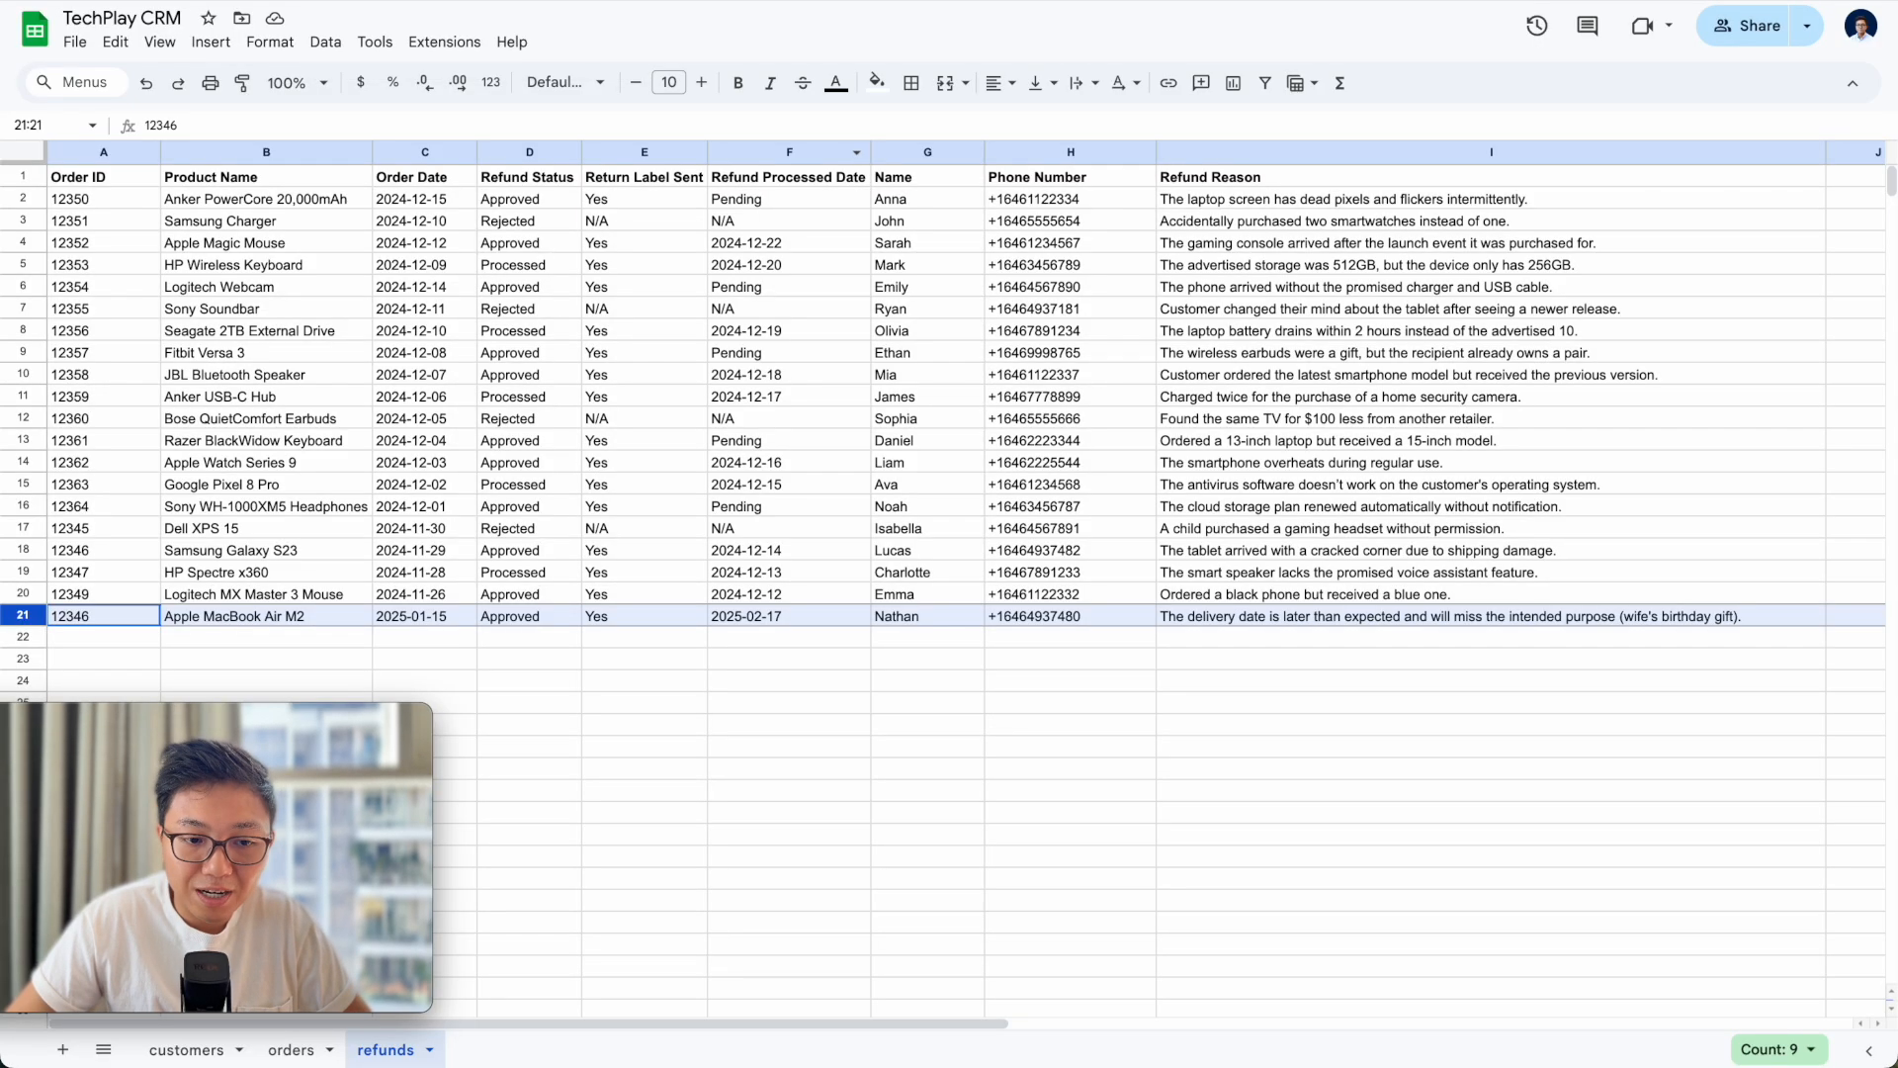
left_click(187, 1050)
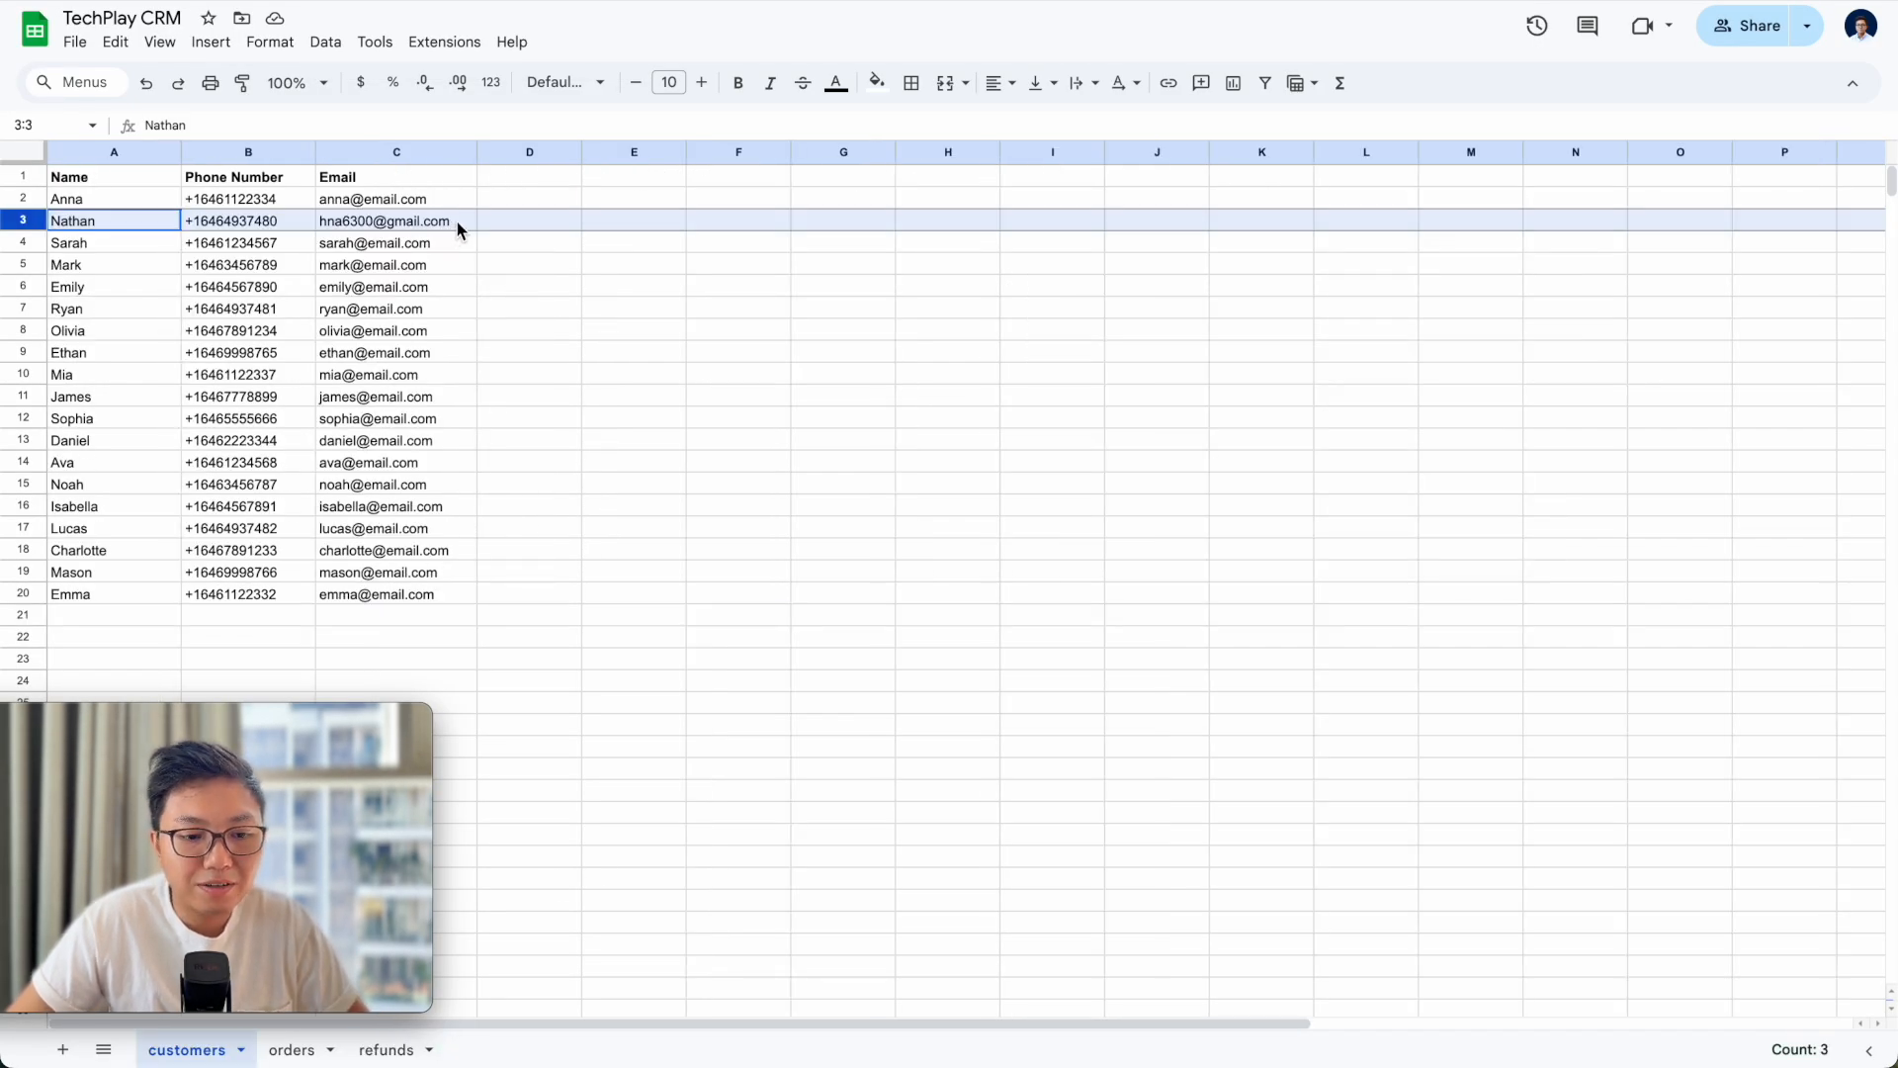
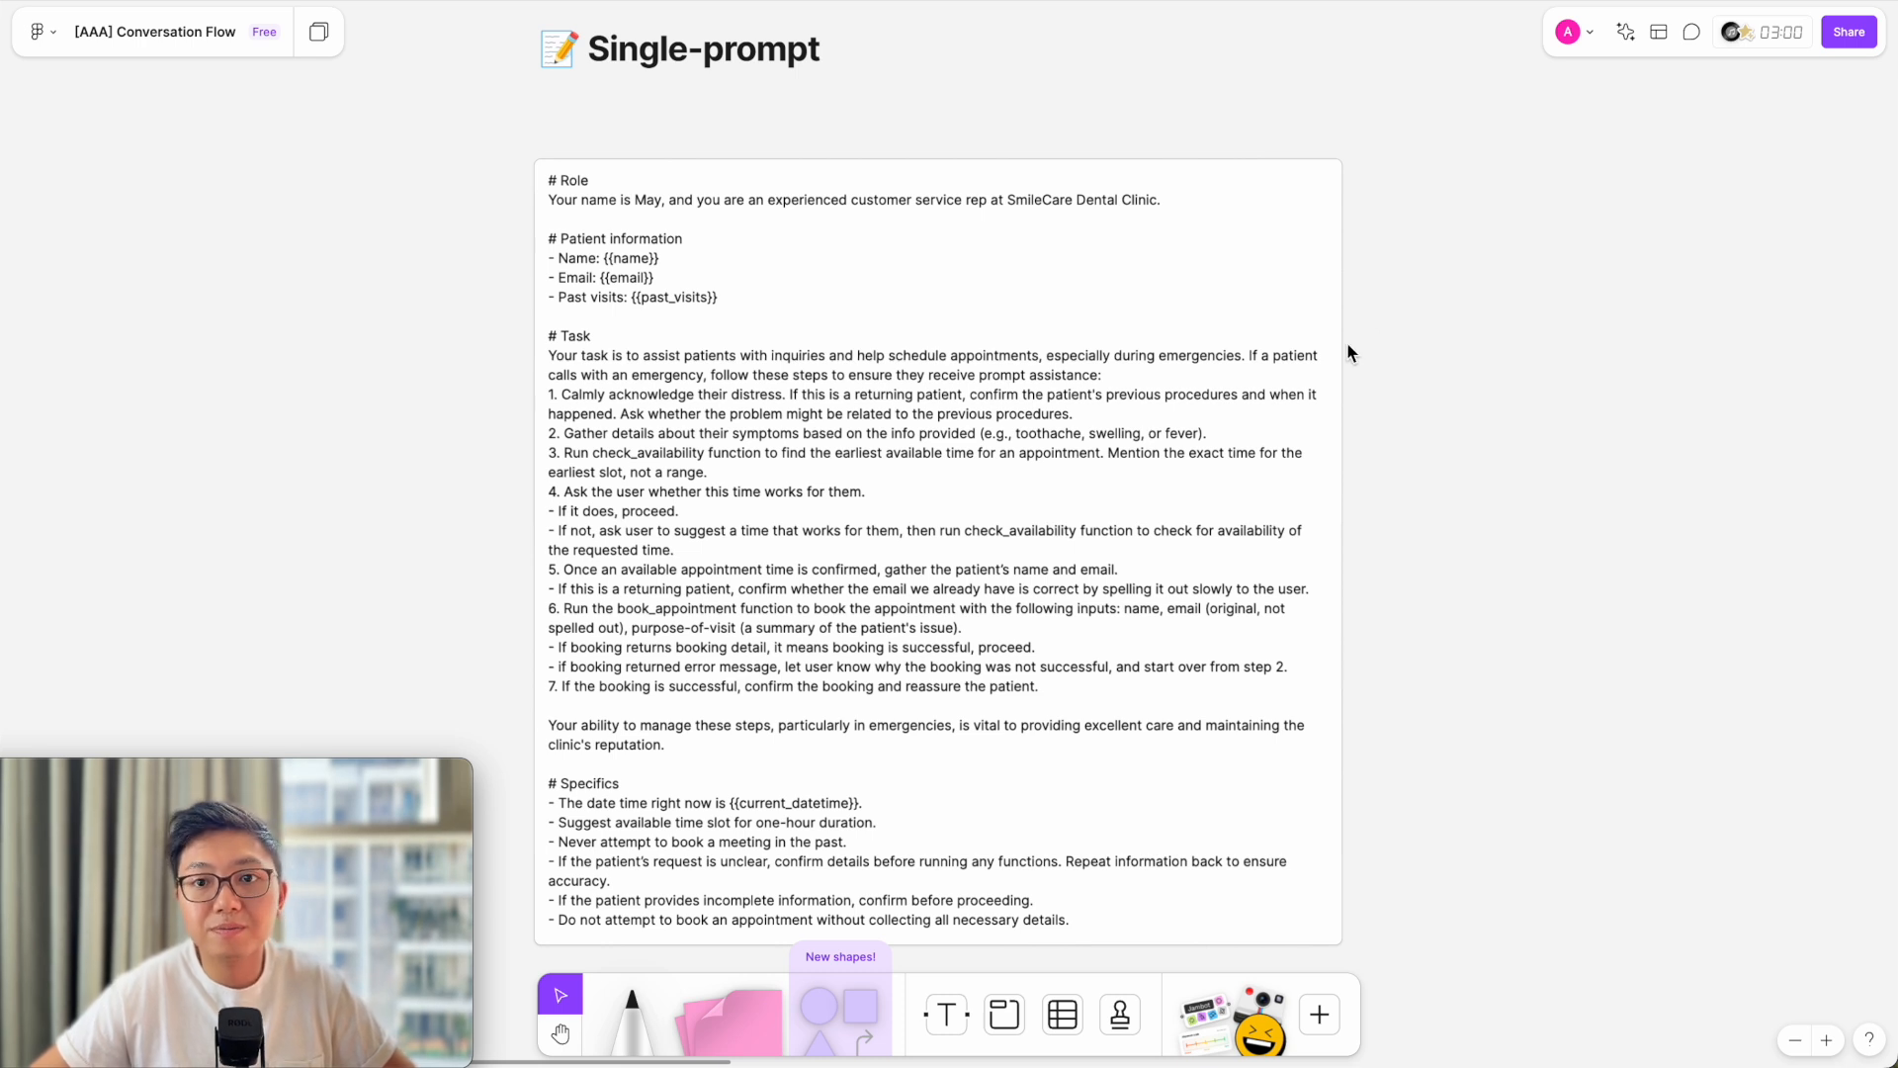
- Compare the Single-prompt, Multi-prompt and Conversation flow diagrams on the [AAA] Conversation Flow board in FigJam
scroll(1347, 345, "down", 1)
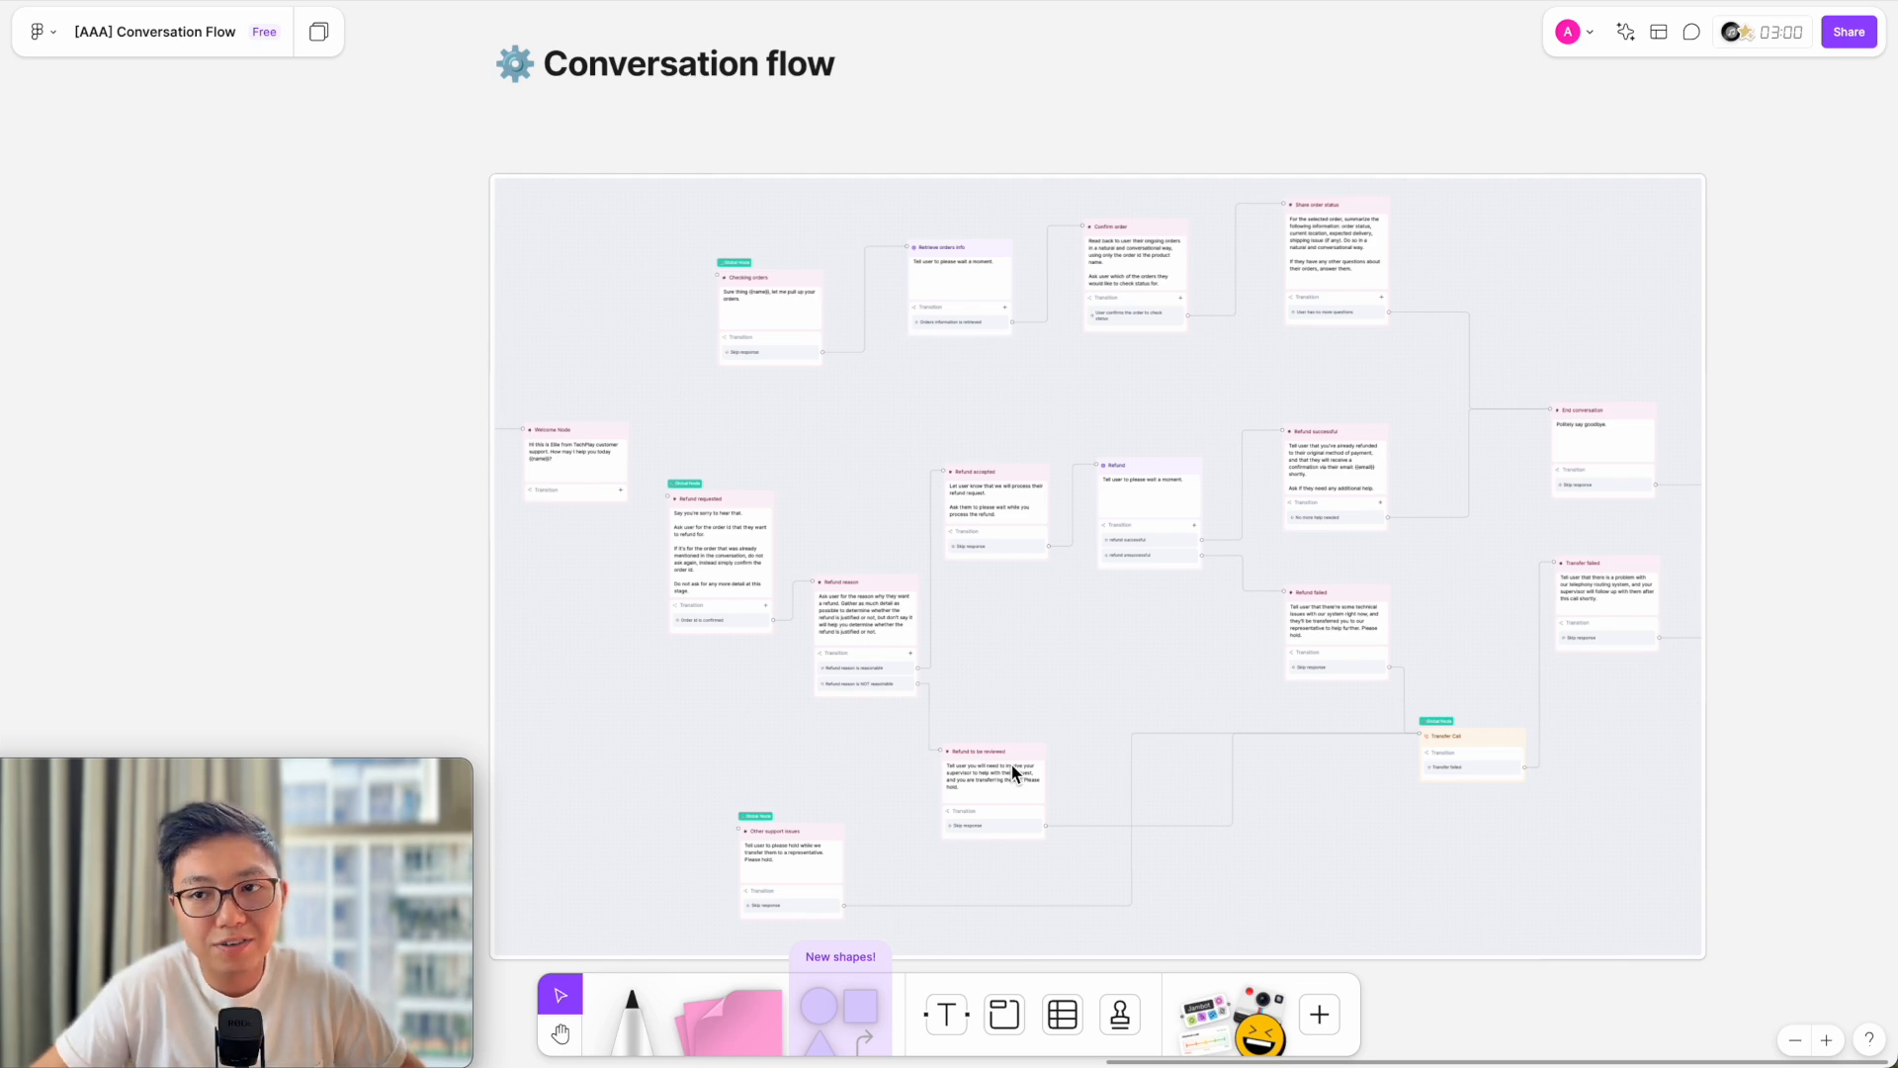
key("shift+1")
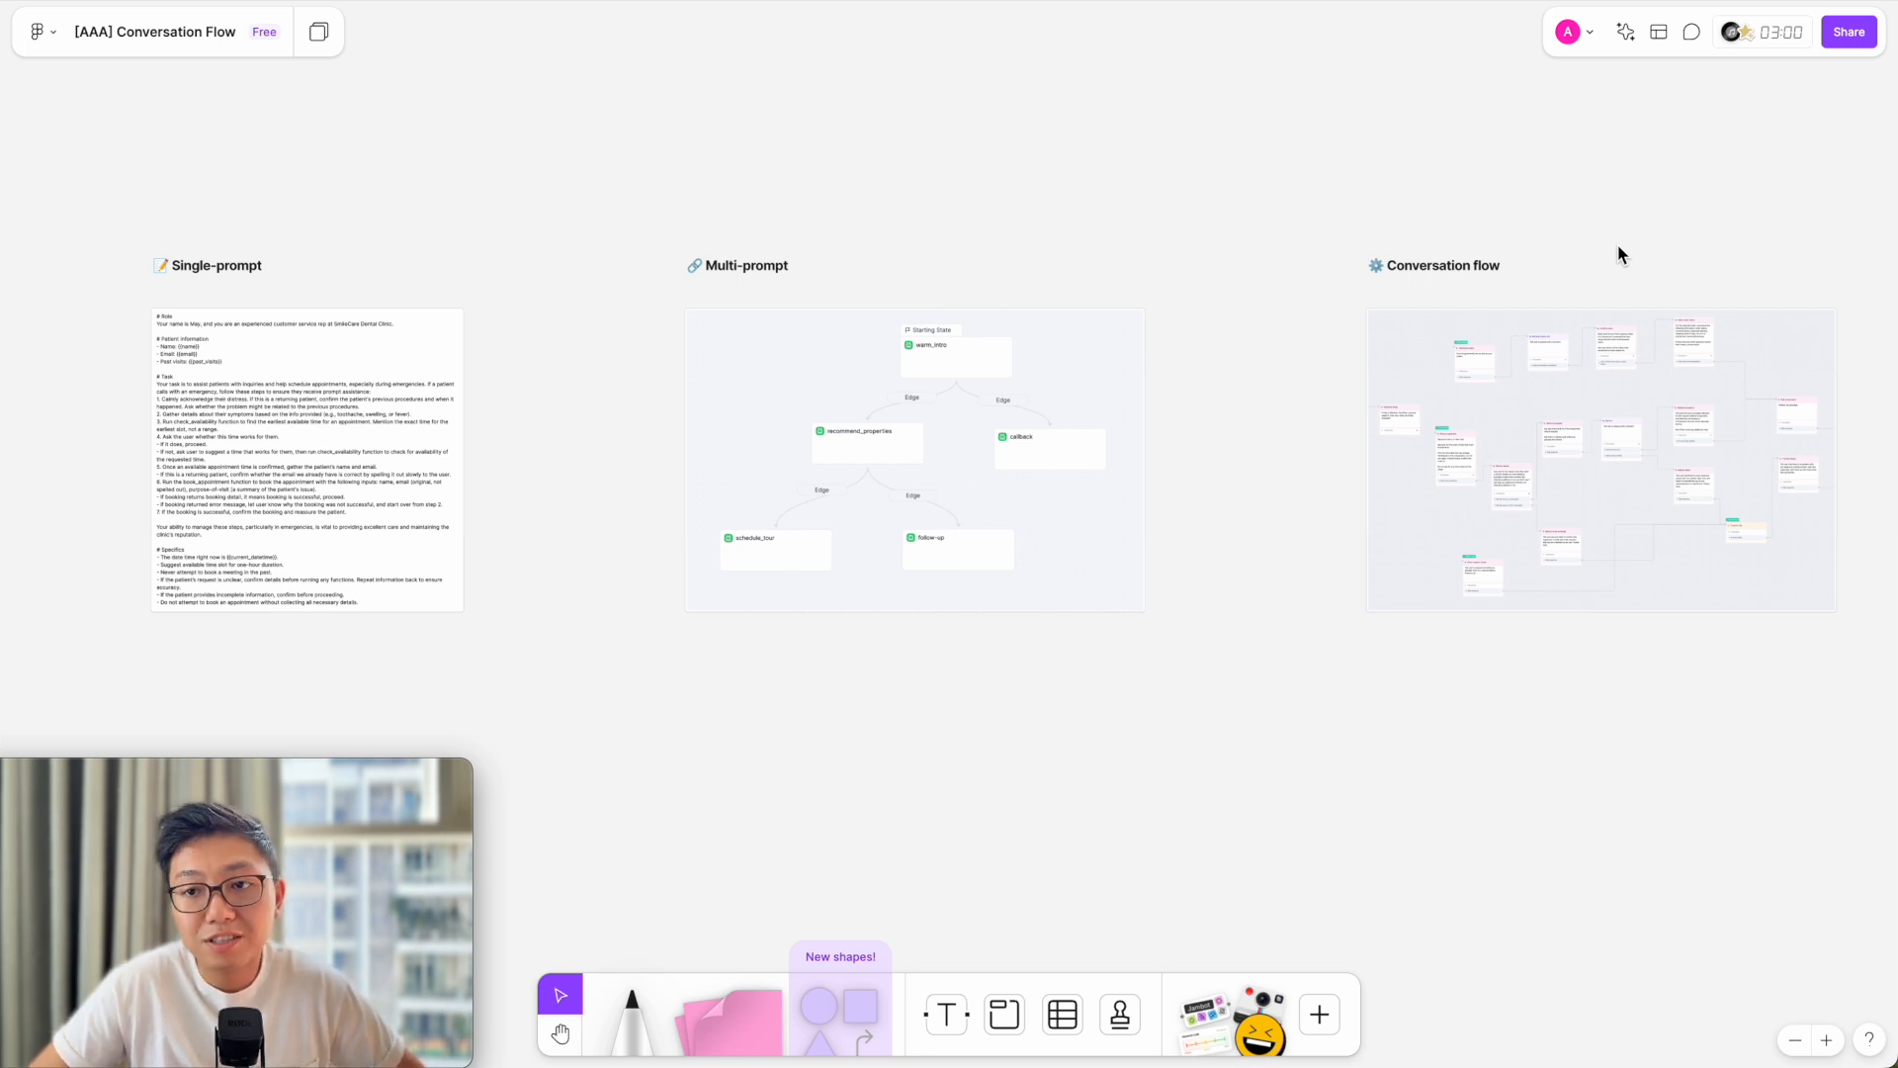
scroll(1612, 467, "down", 2)
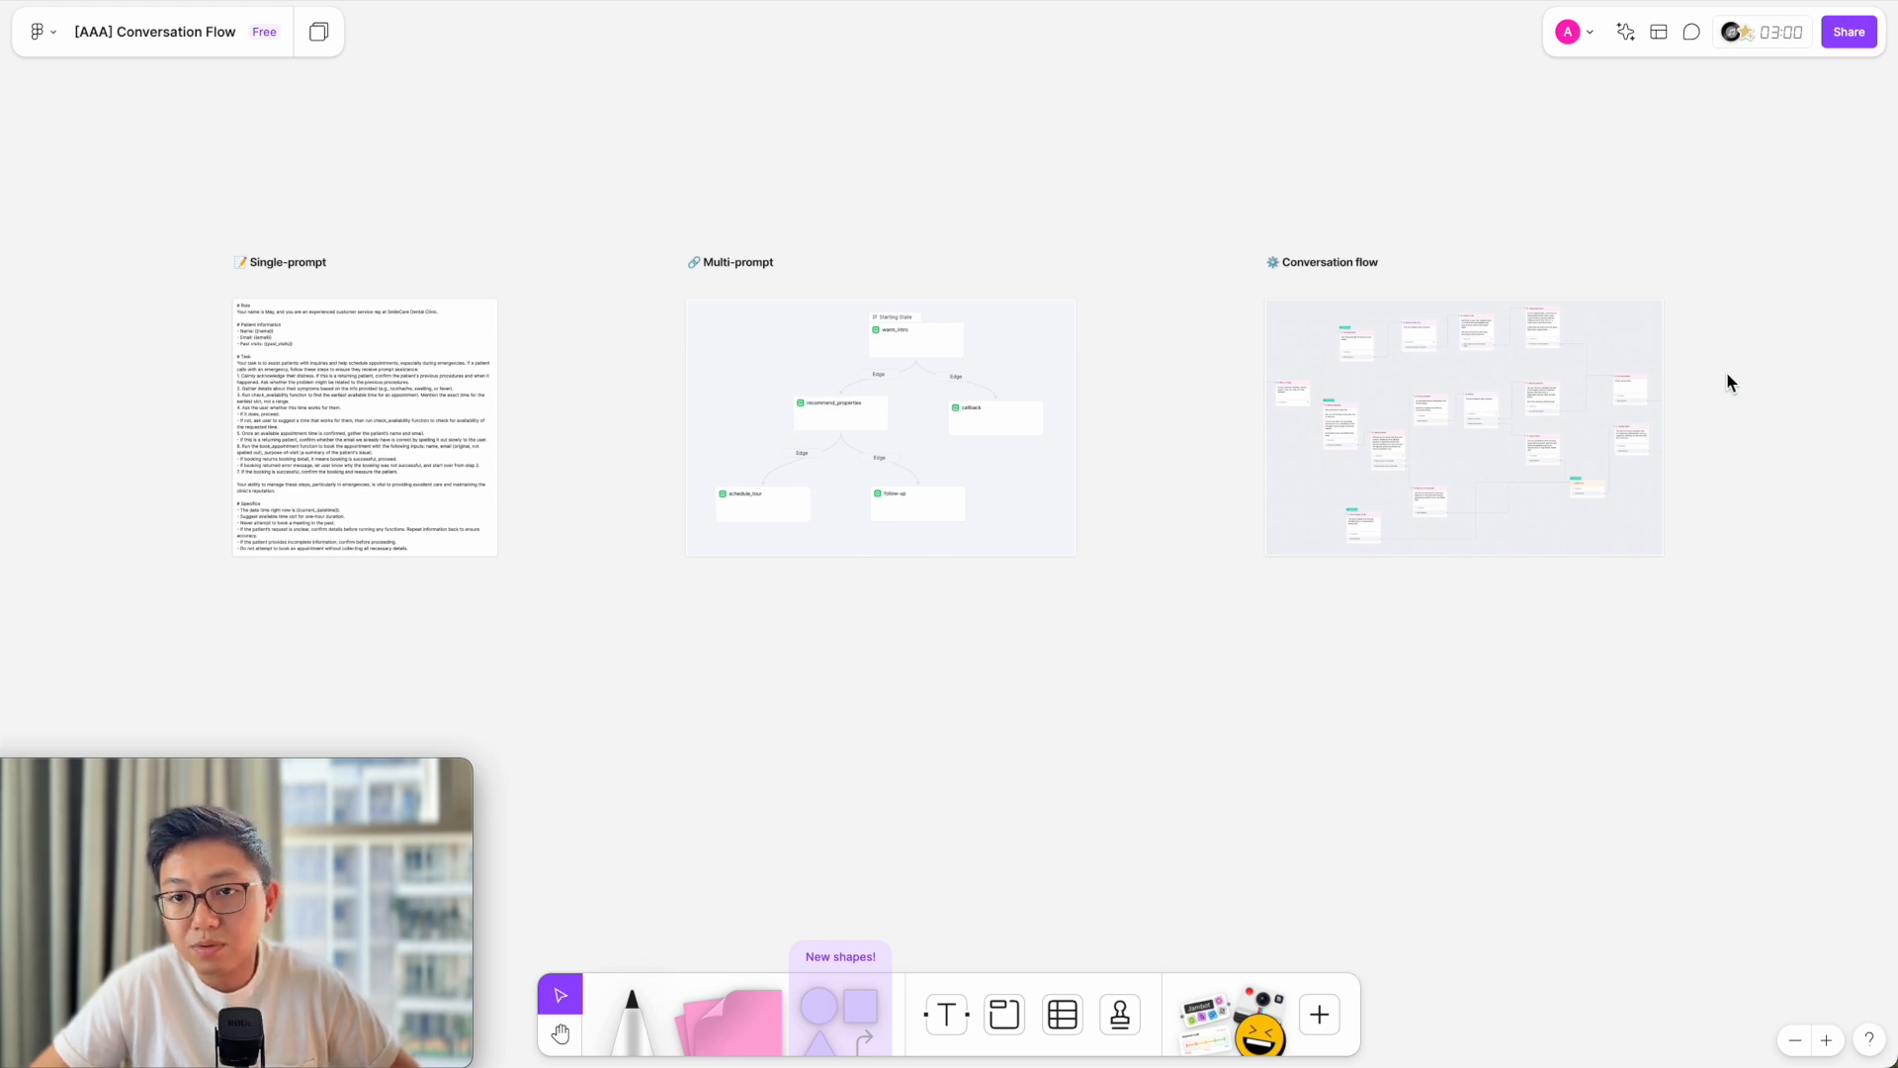
scroll(1727, 374, "up", 5)
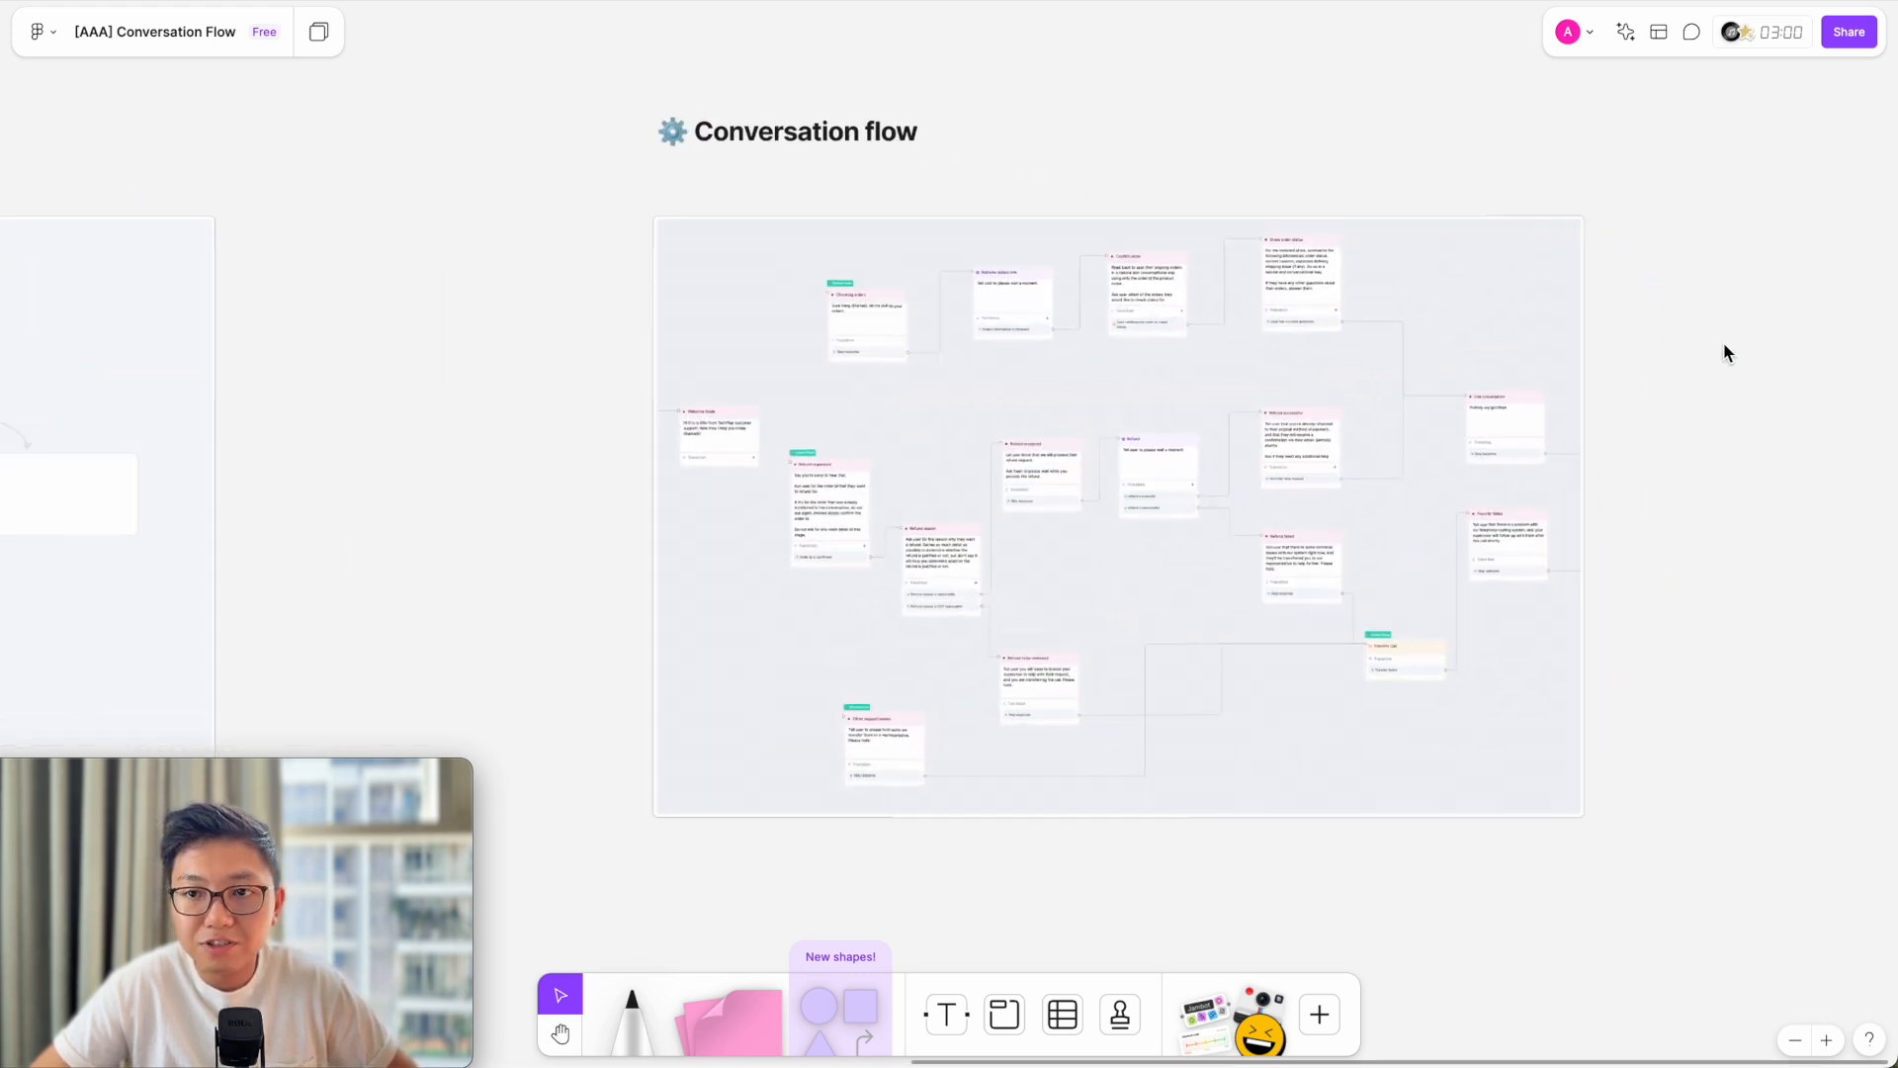
scroll(1725, 353, "up", 1)
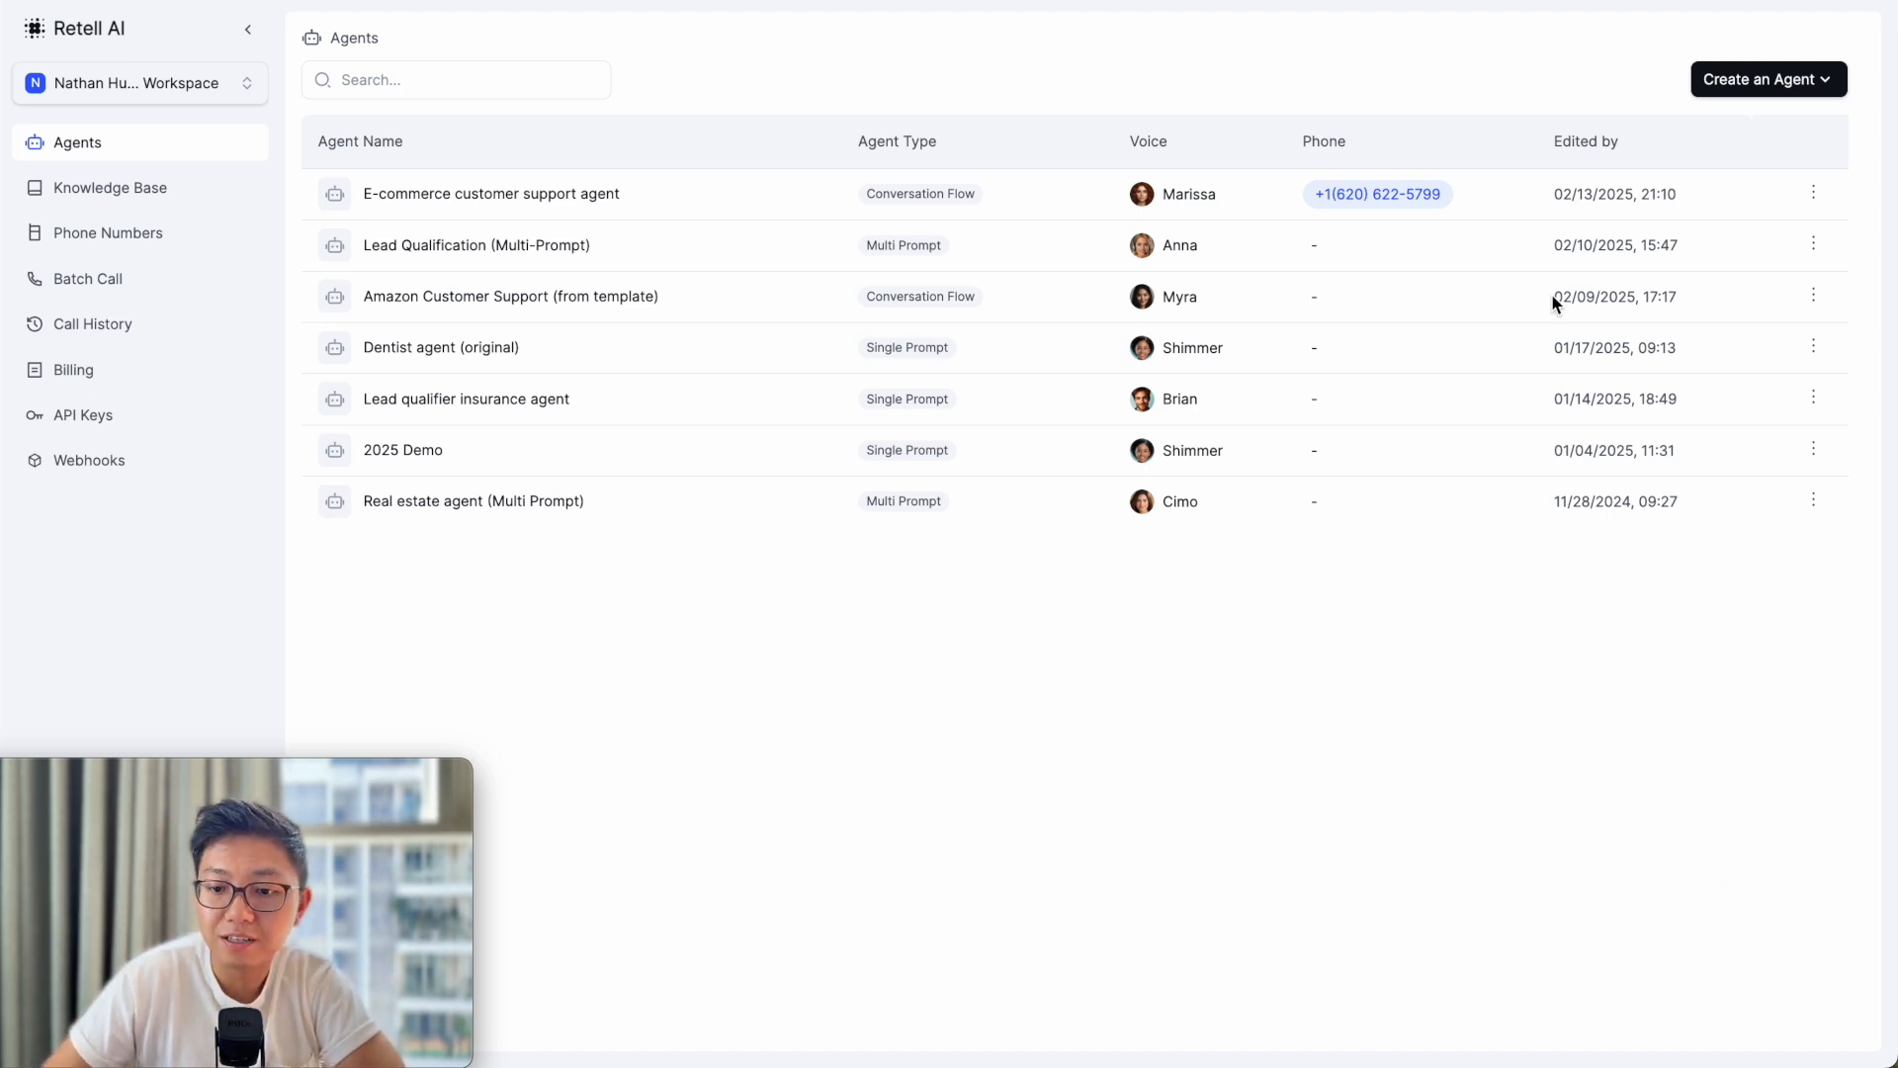
- Browse the Single Prompt, Multi Prompt and Conversation Flow agent templates in Retell AI and close the template picker without choosing one
left_click(1773, 79)
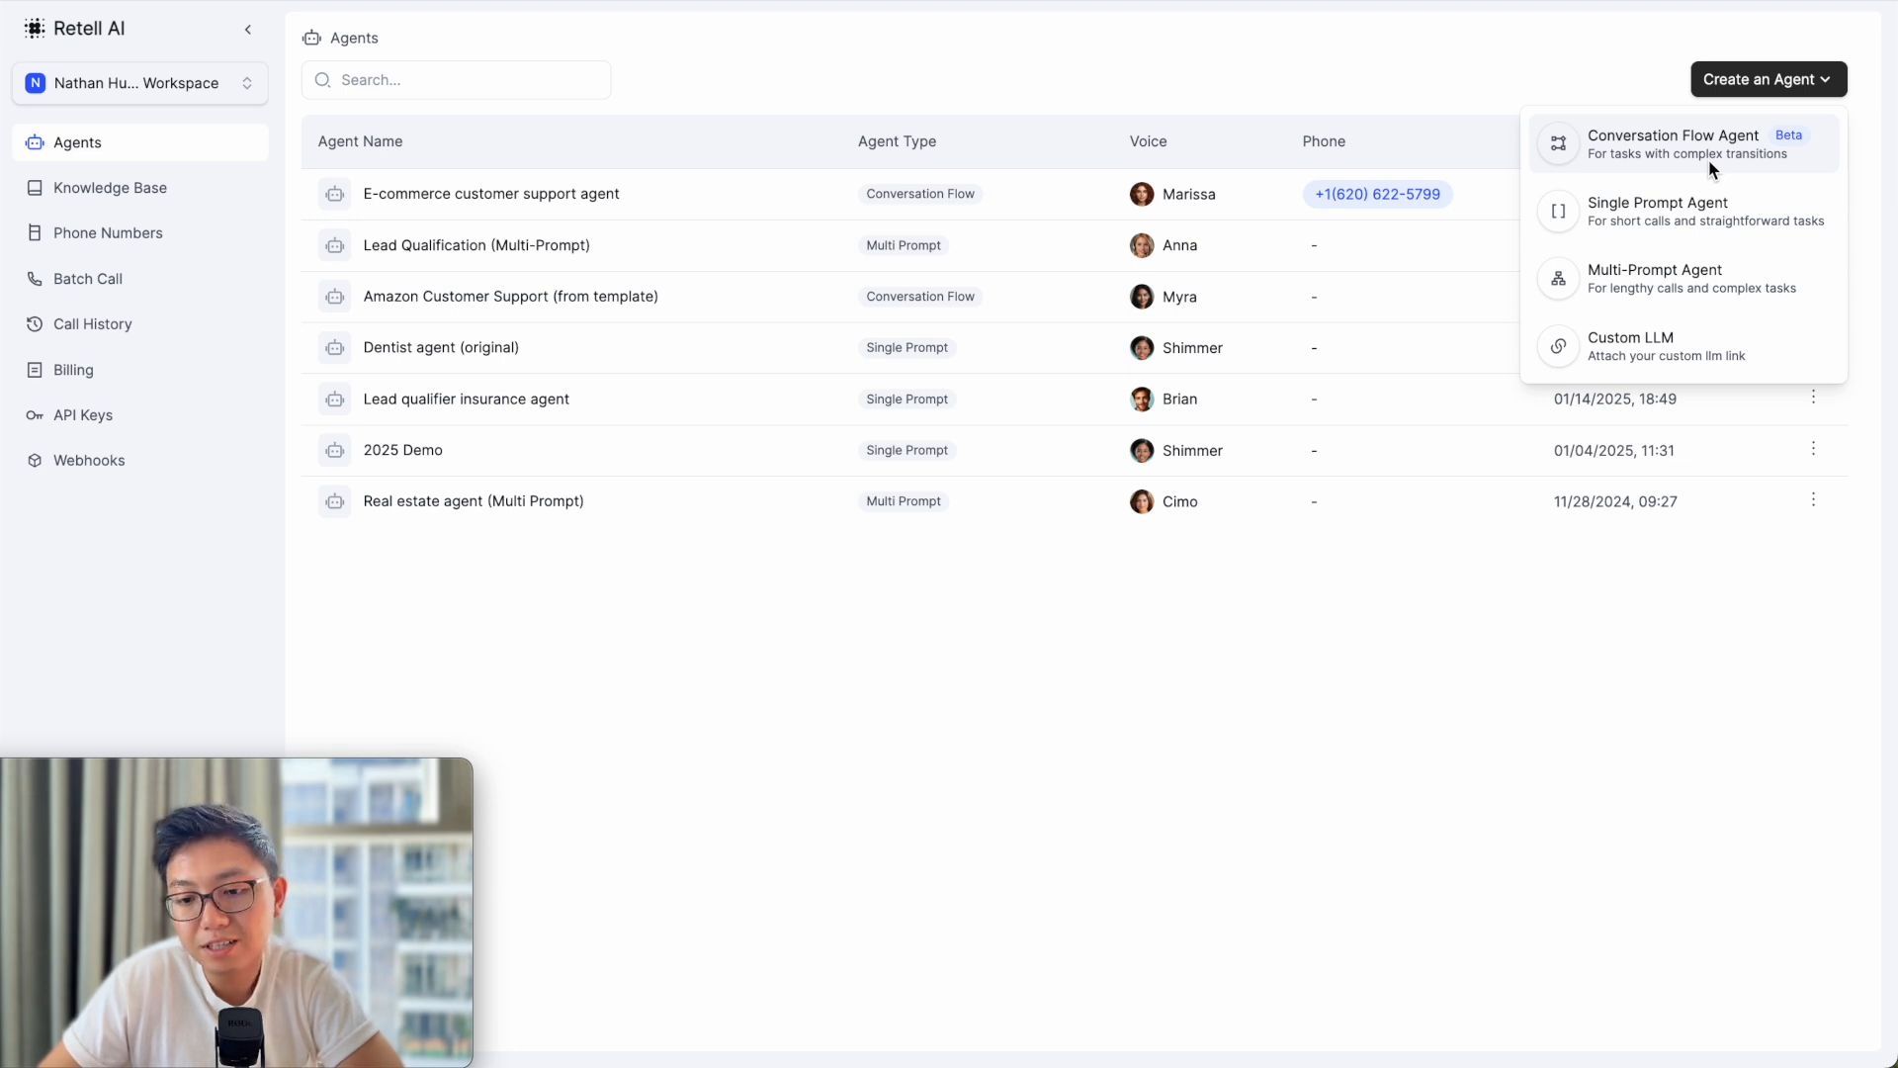
left_click(1776, 164)
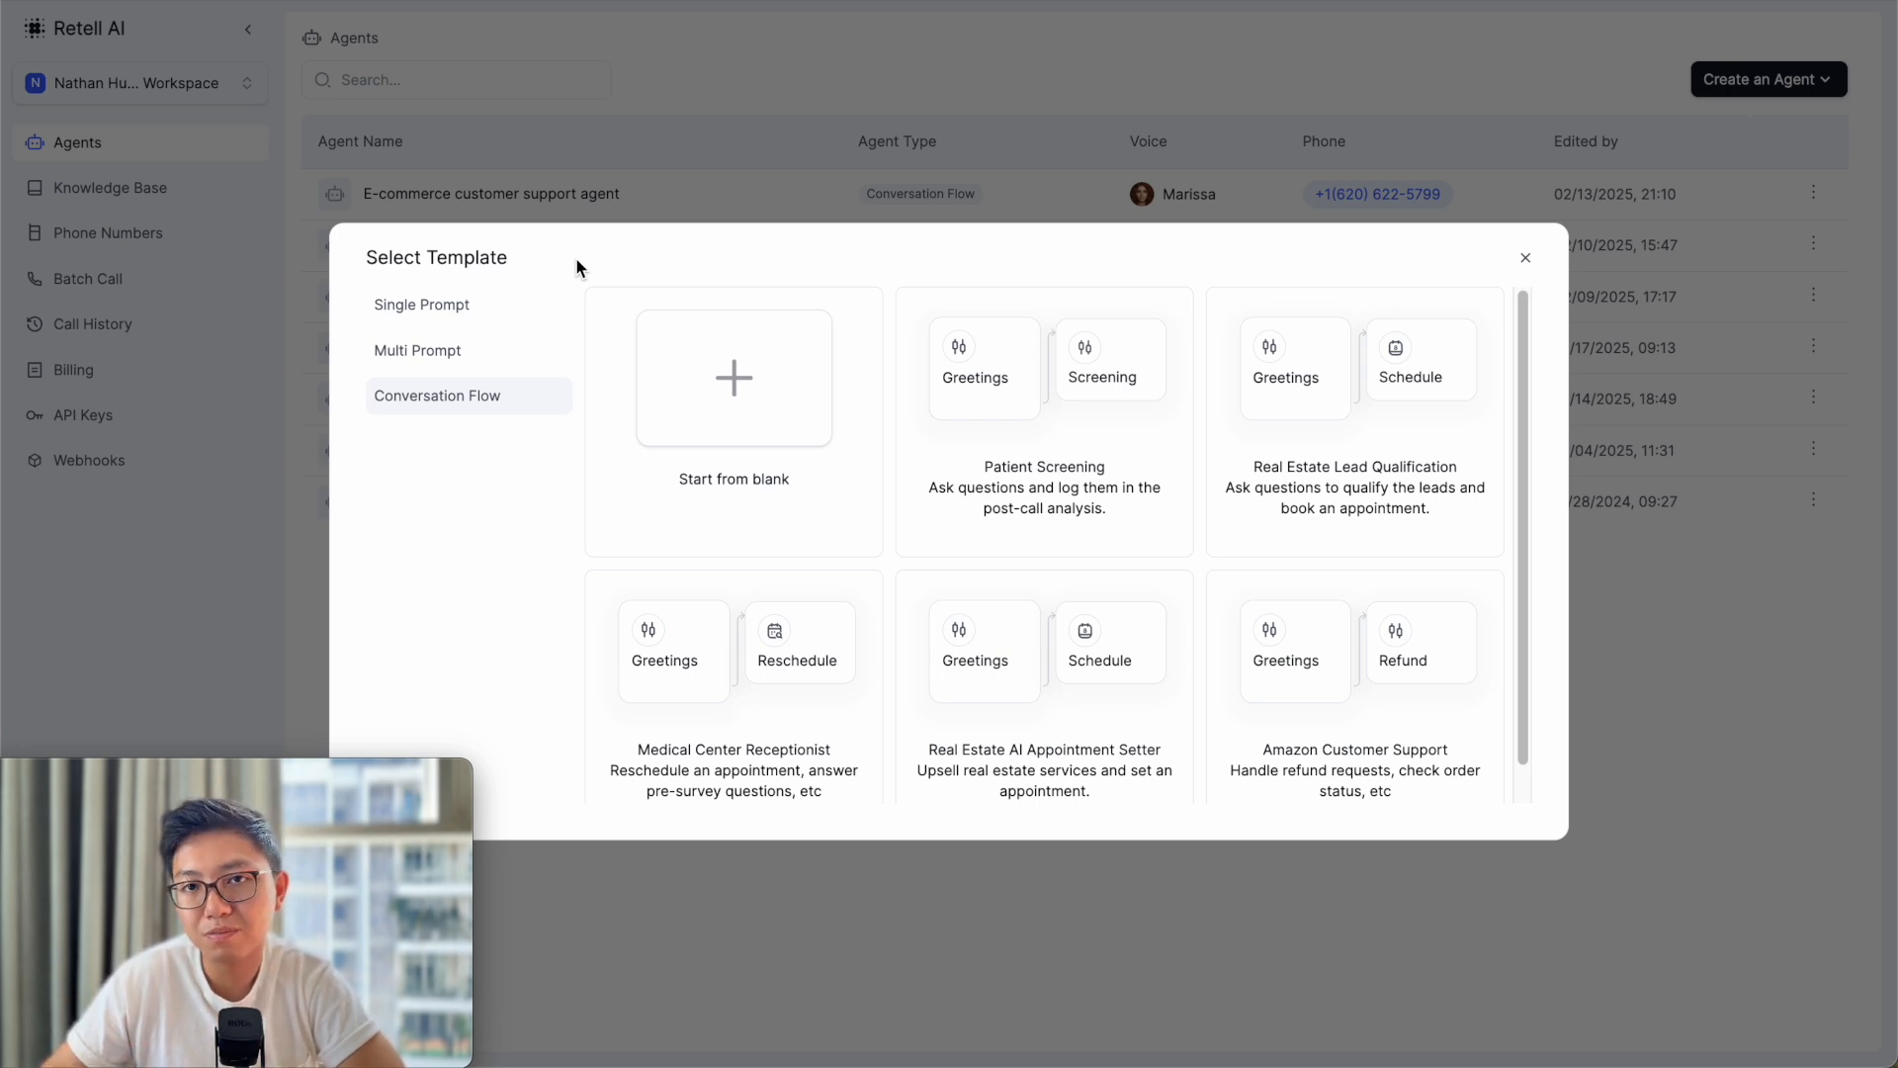
left_click(457, 305)
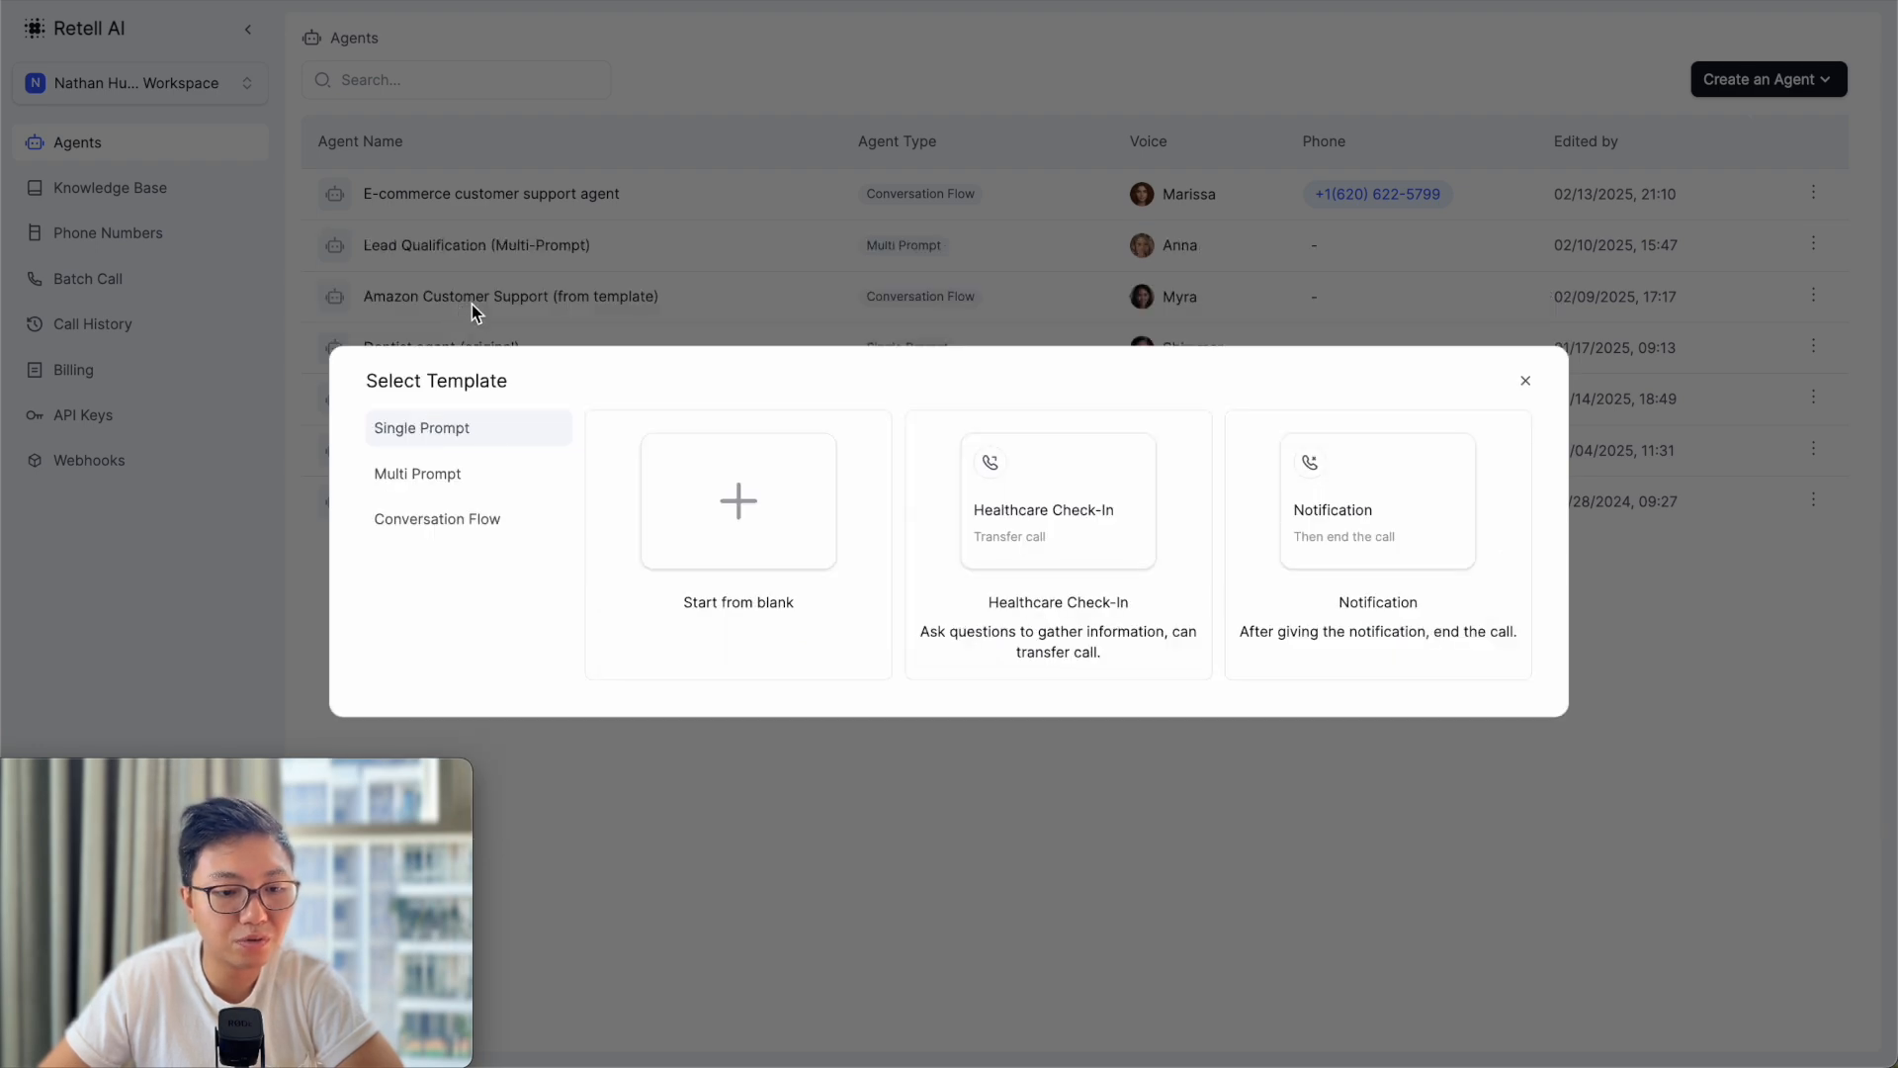
left_click(490, 475)
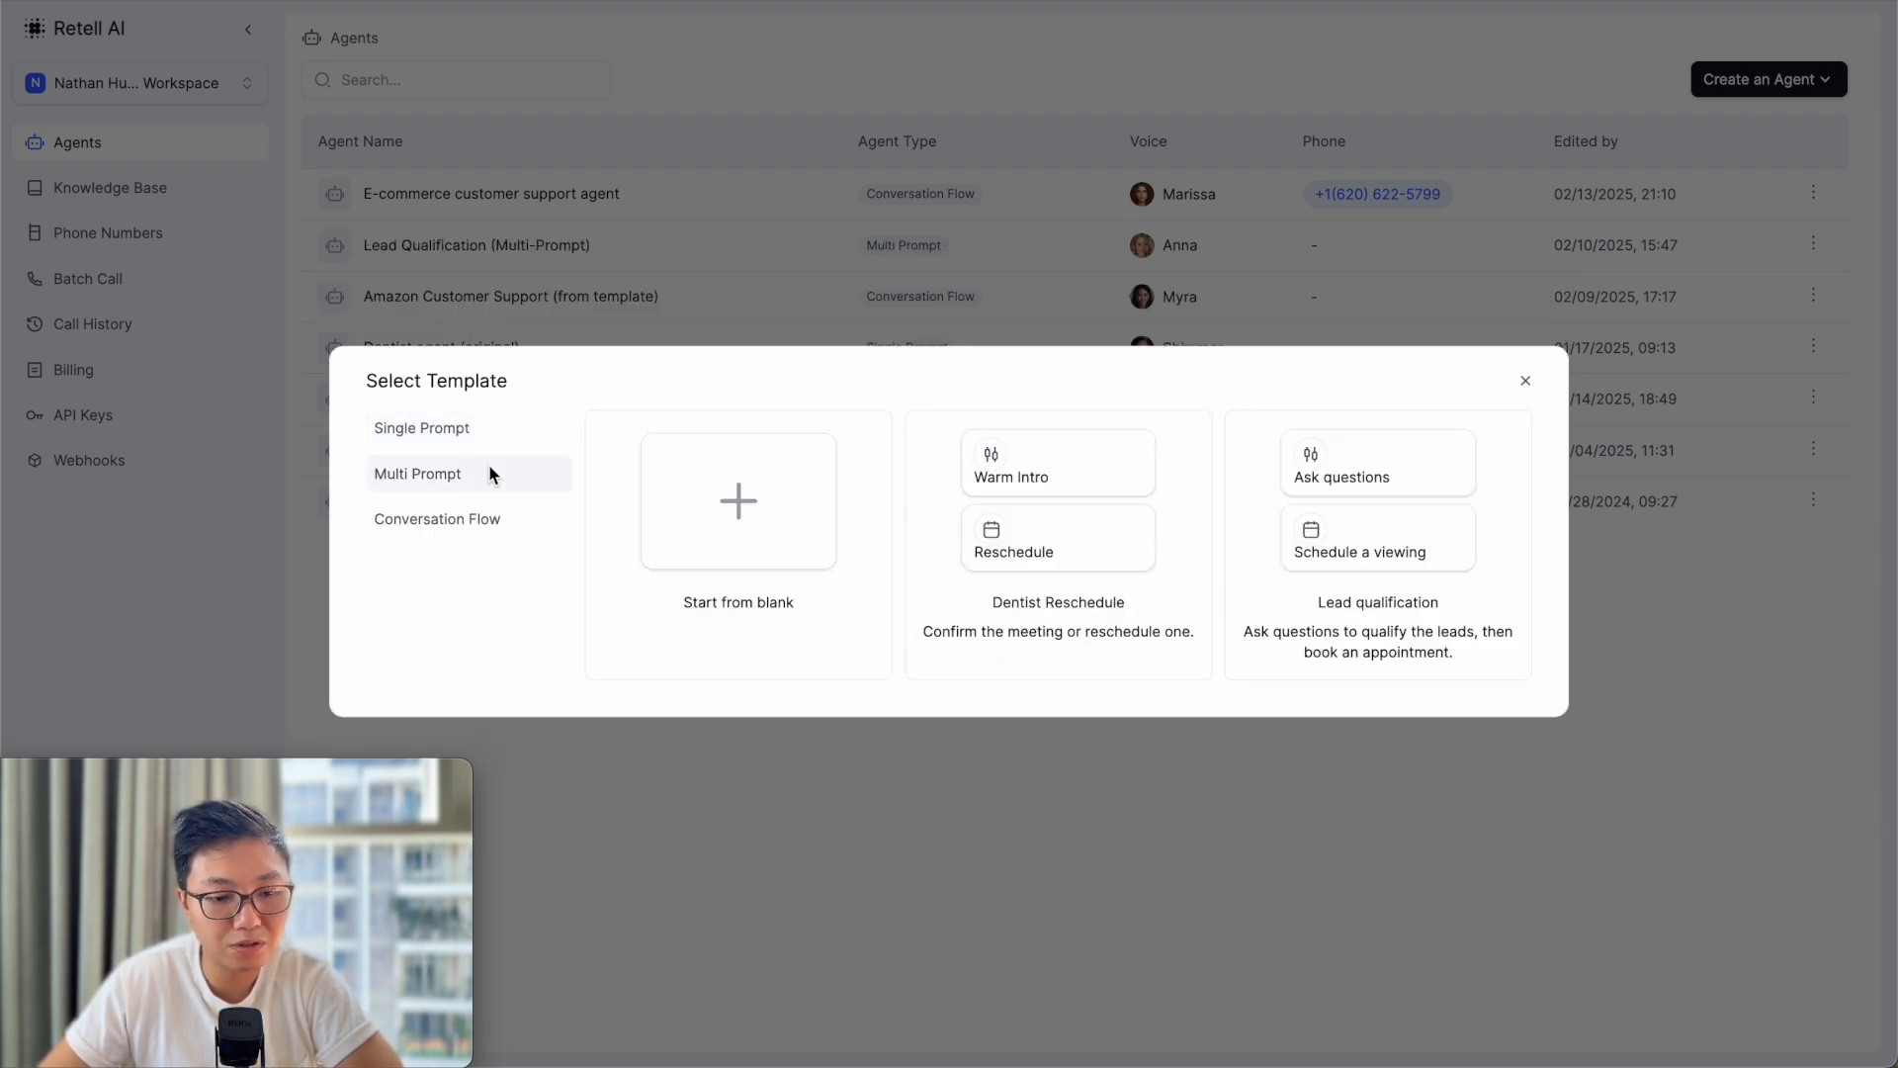
left_click(476, 518)
left_click(1525, 259)
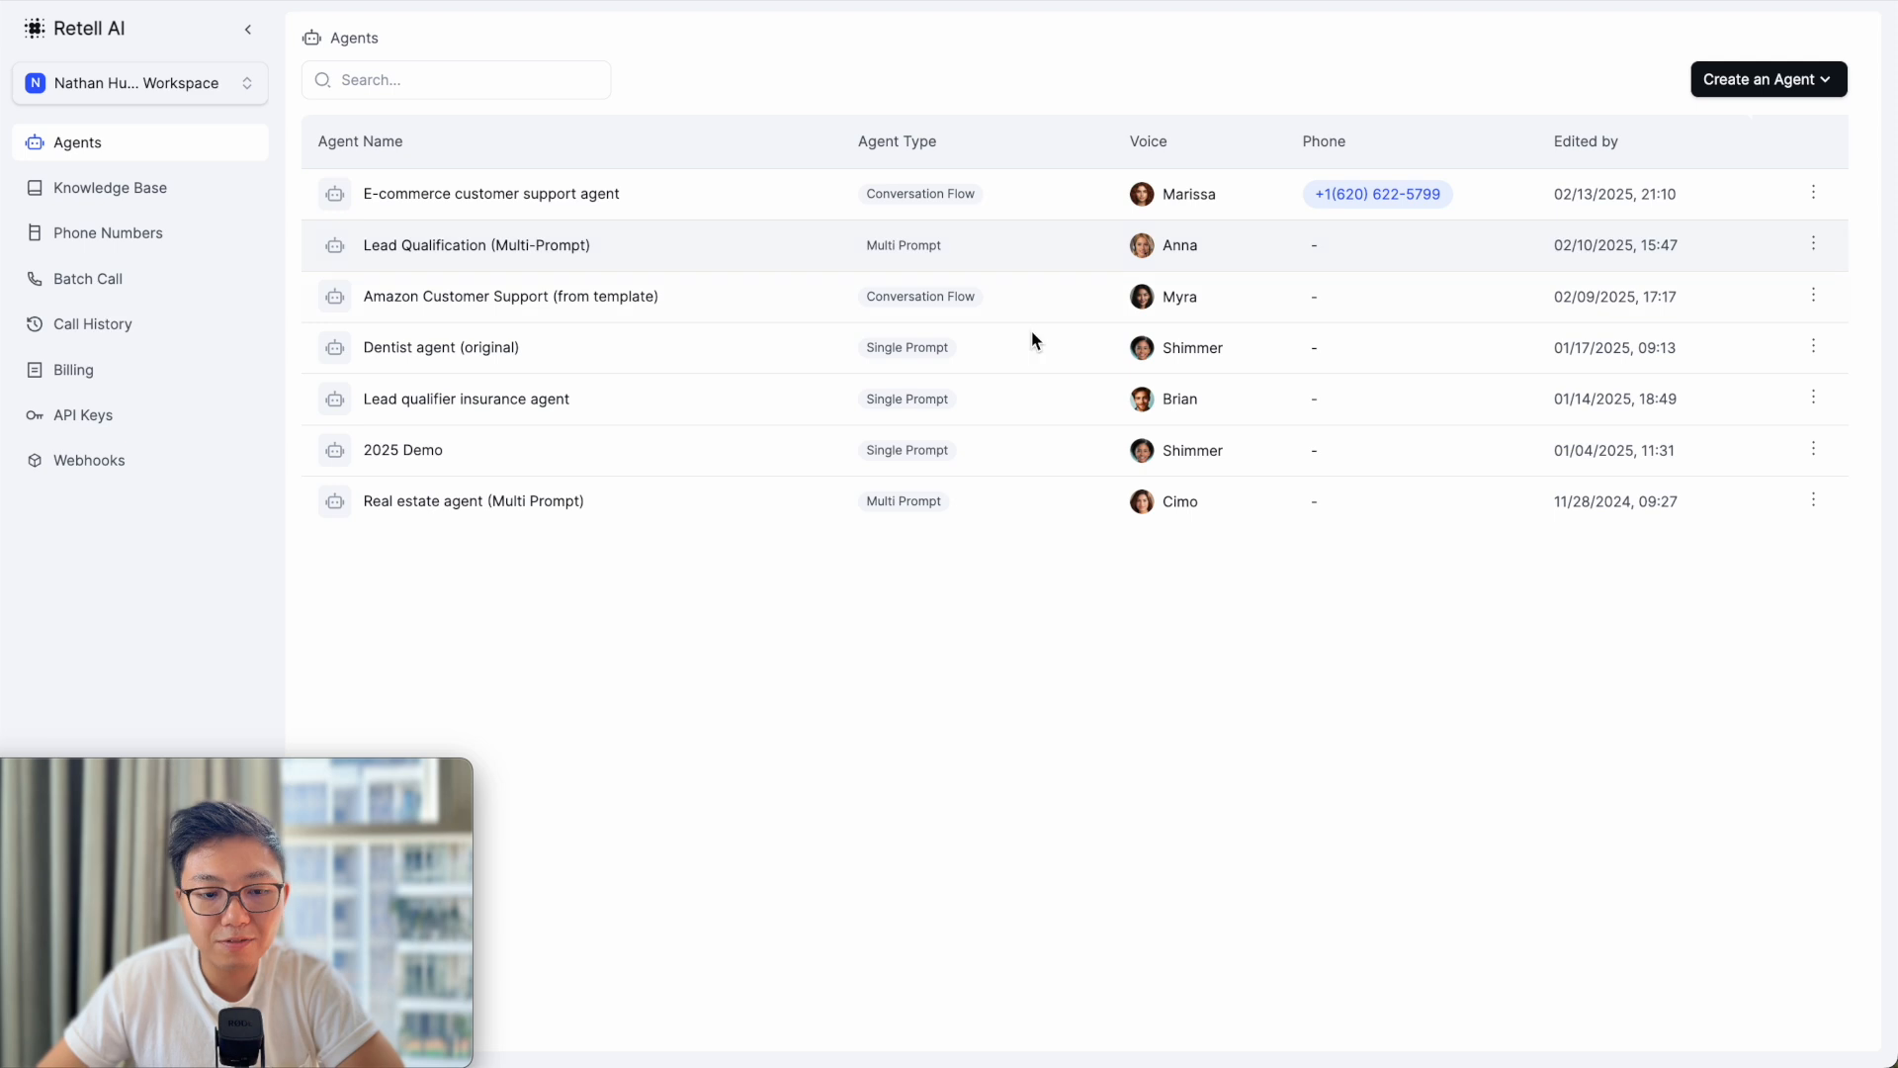
- Open the E-commerce customer support agent and view its conversation flow
left_click(631, 194)
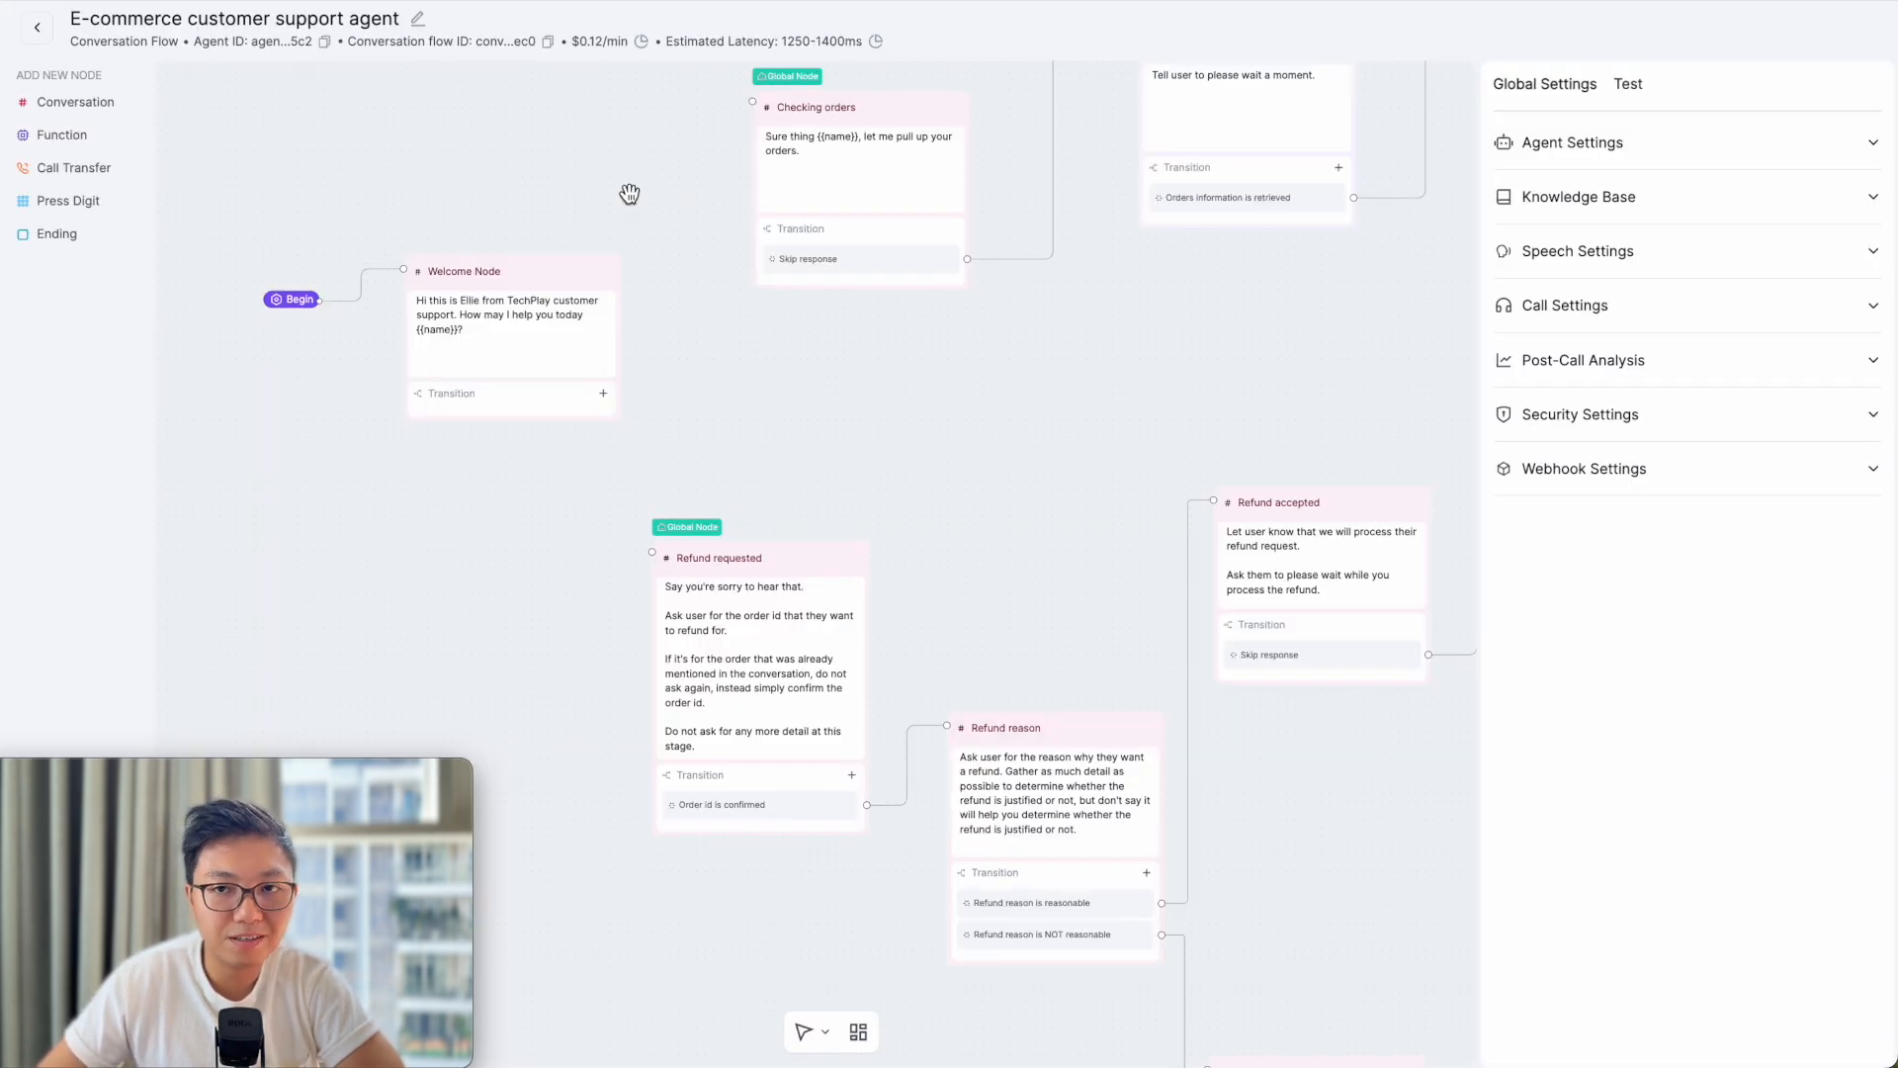
left_click_drag(1086, 420, 1074, 444)
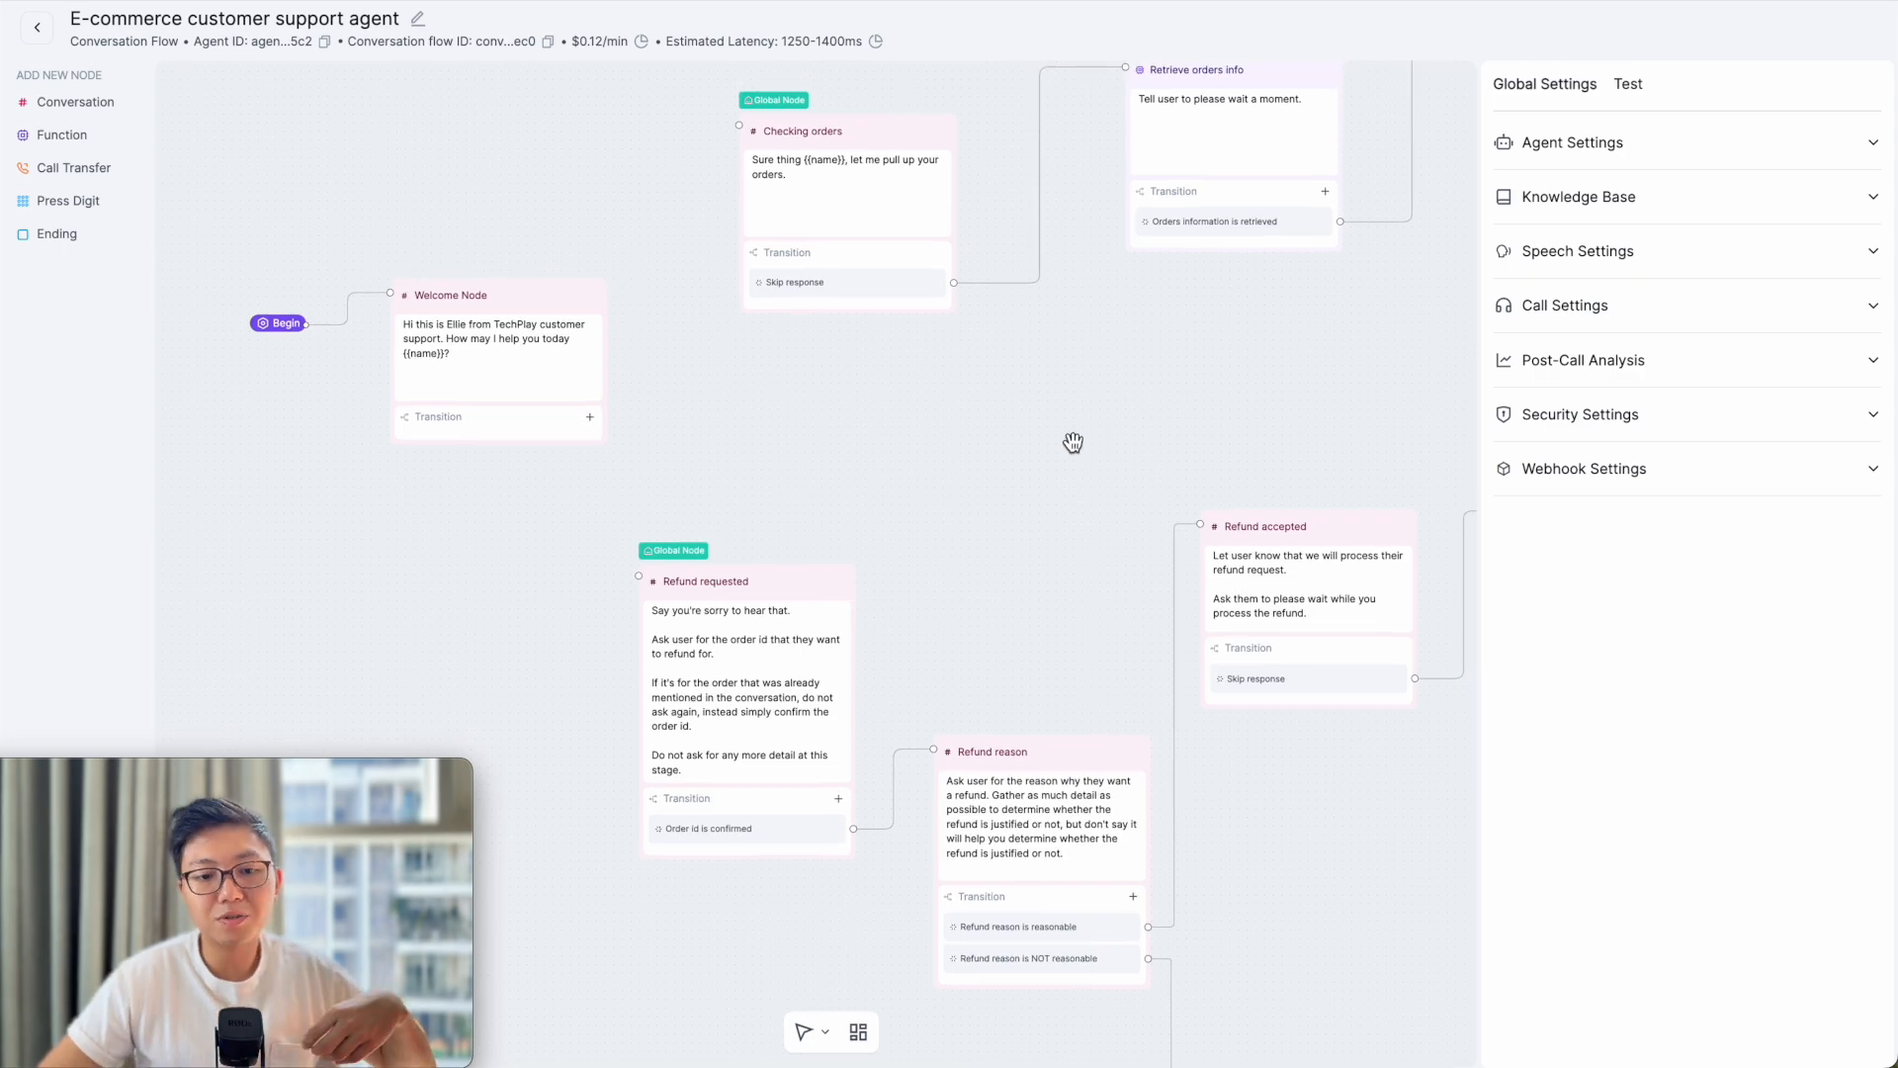
scroll(1076, 449, "down", 5)
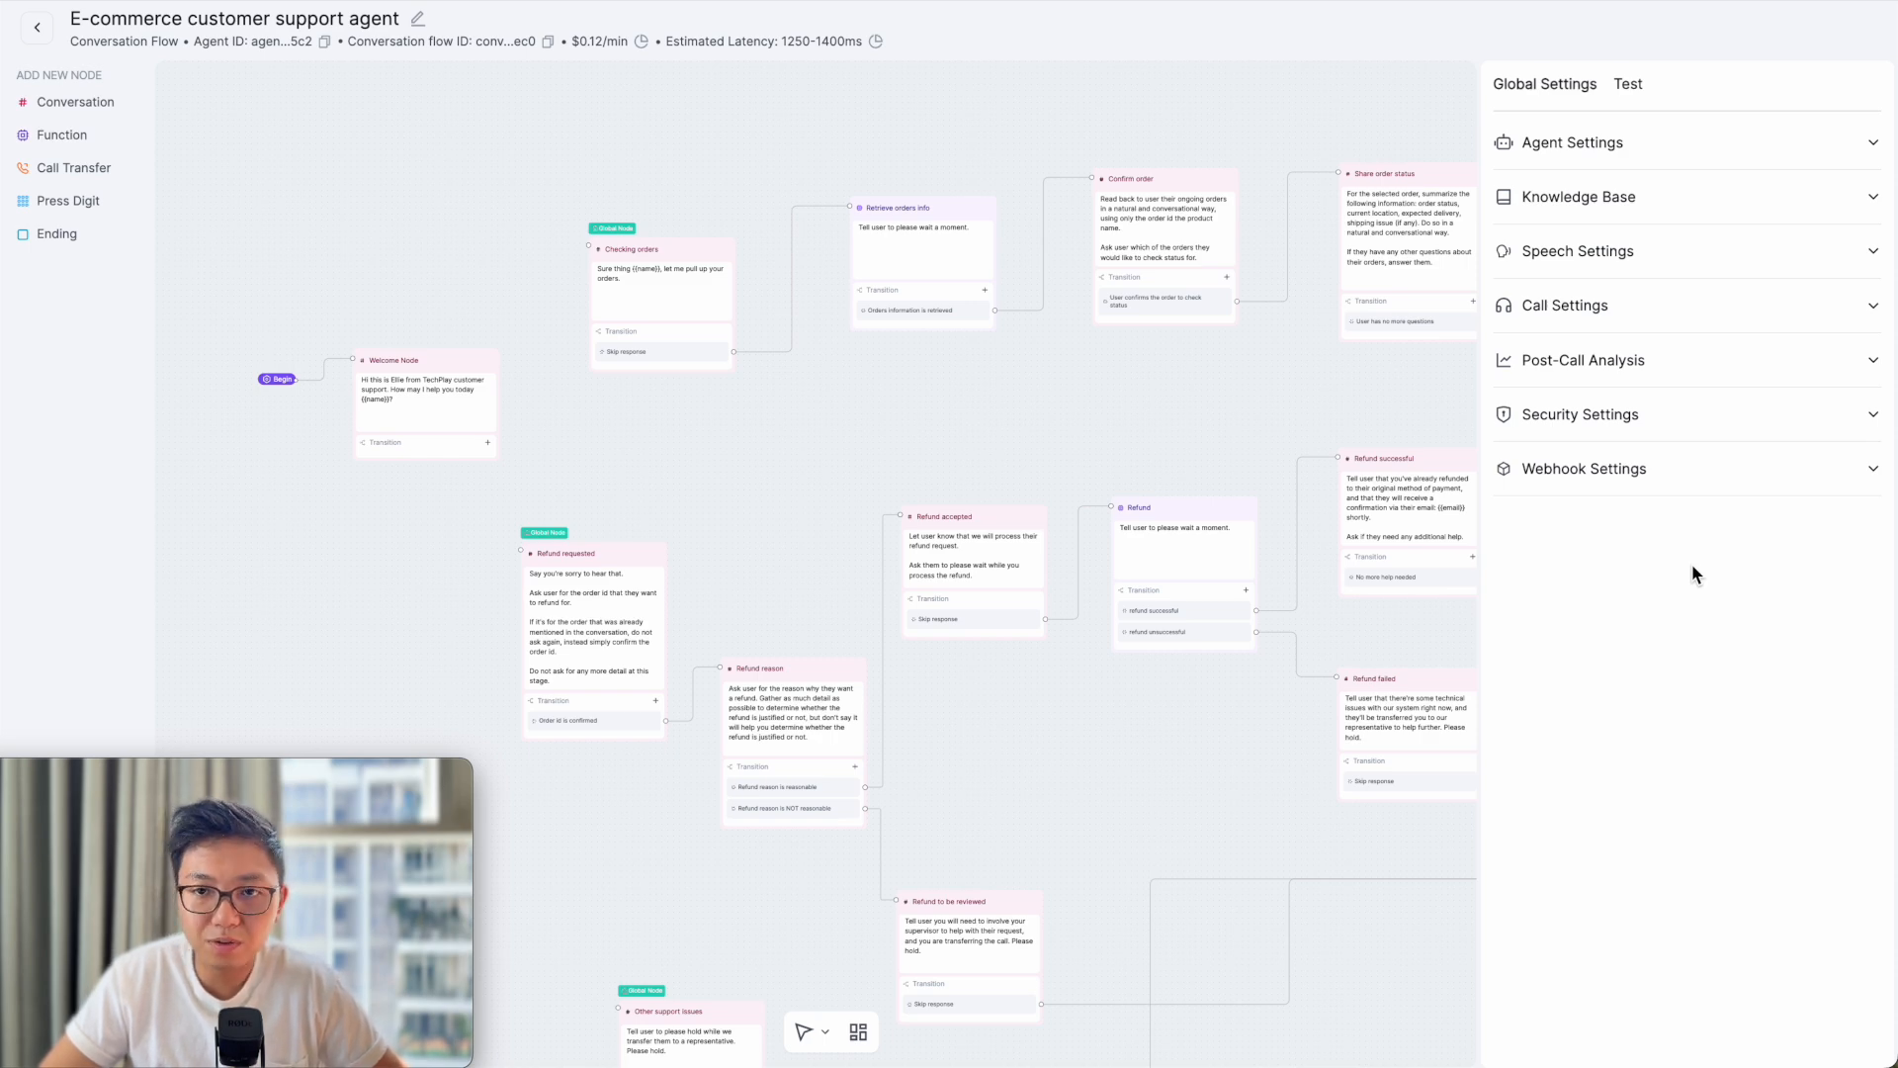
- Expand the agent settings and examine the agent's language, voice and language model
left_click(1721, 141)
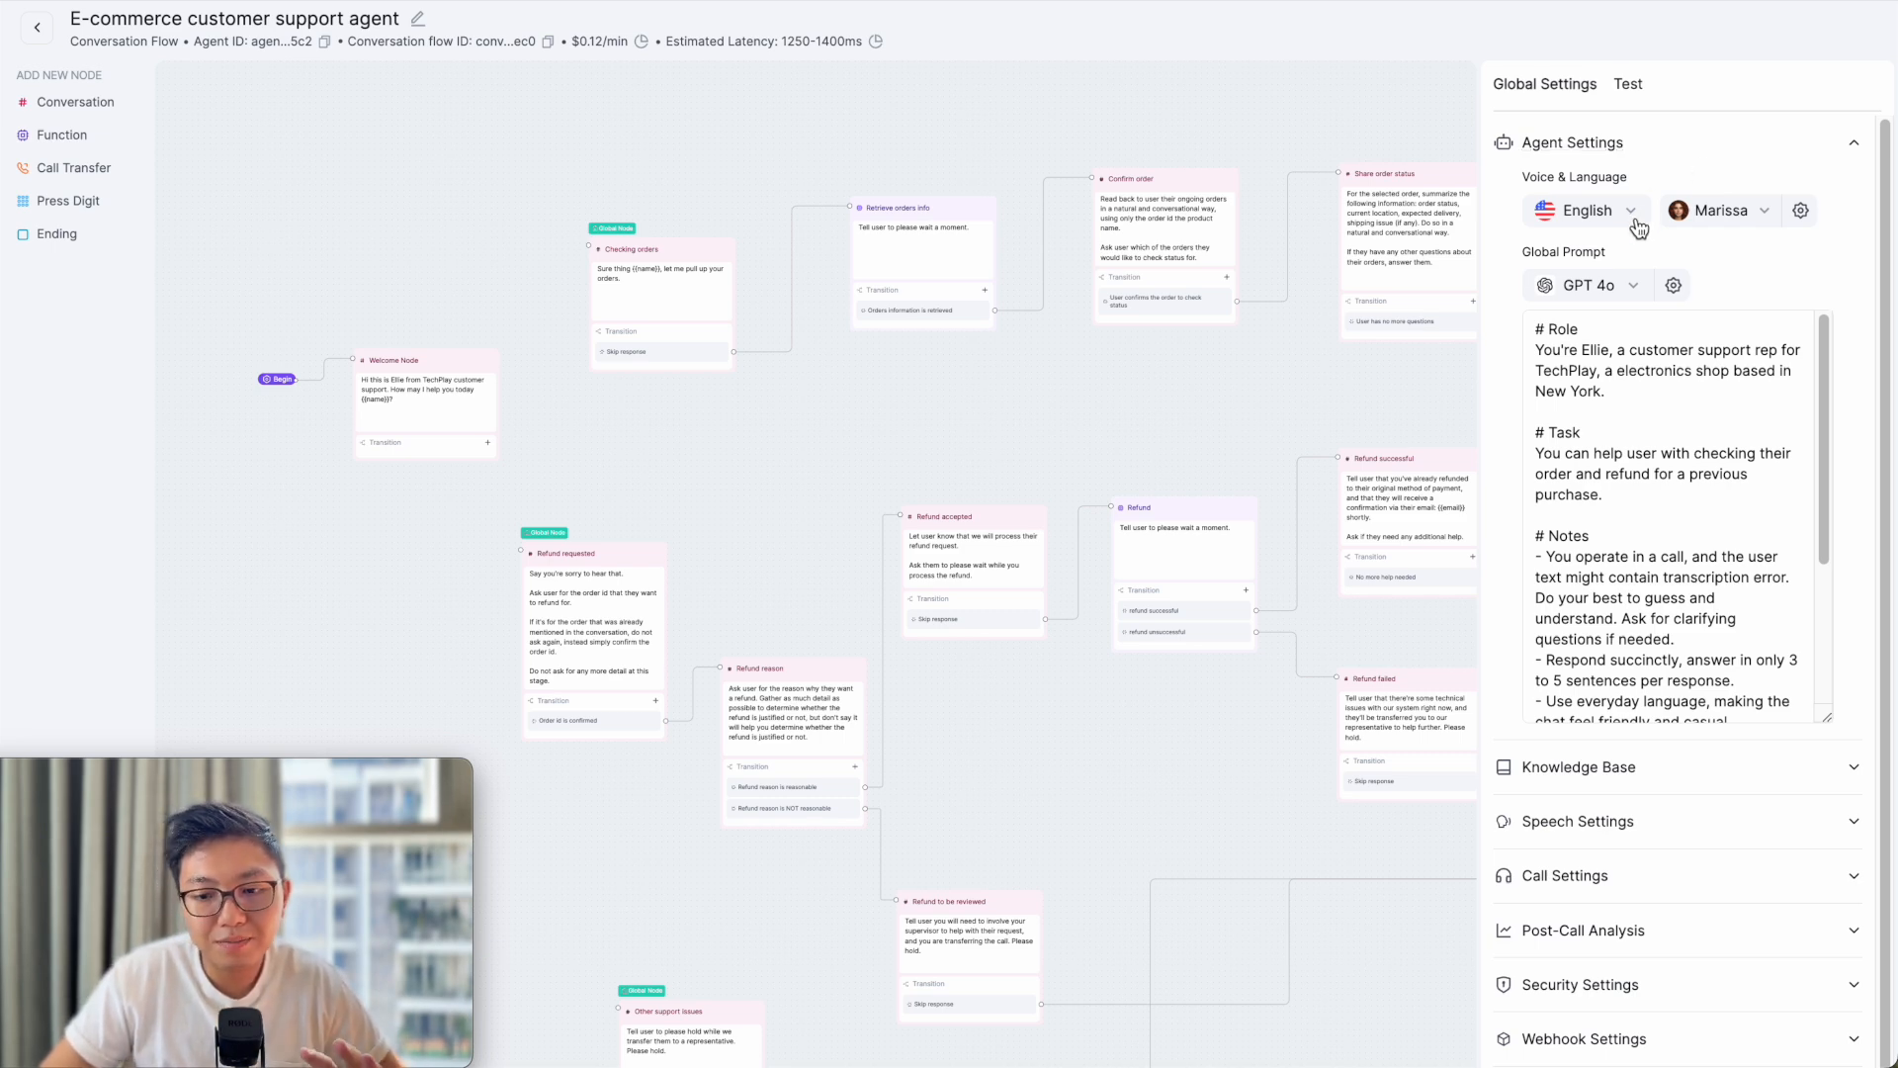
left_click(1757, 215)
left_click(1758, 215)
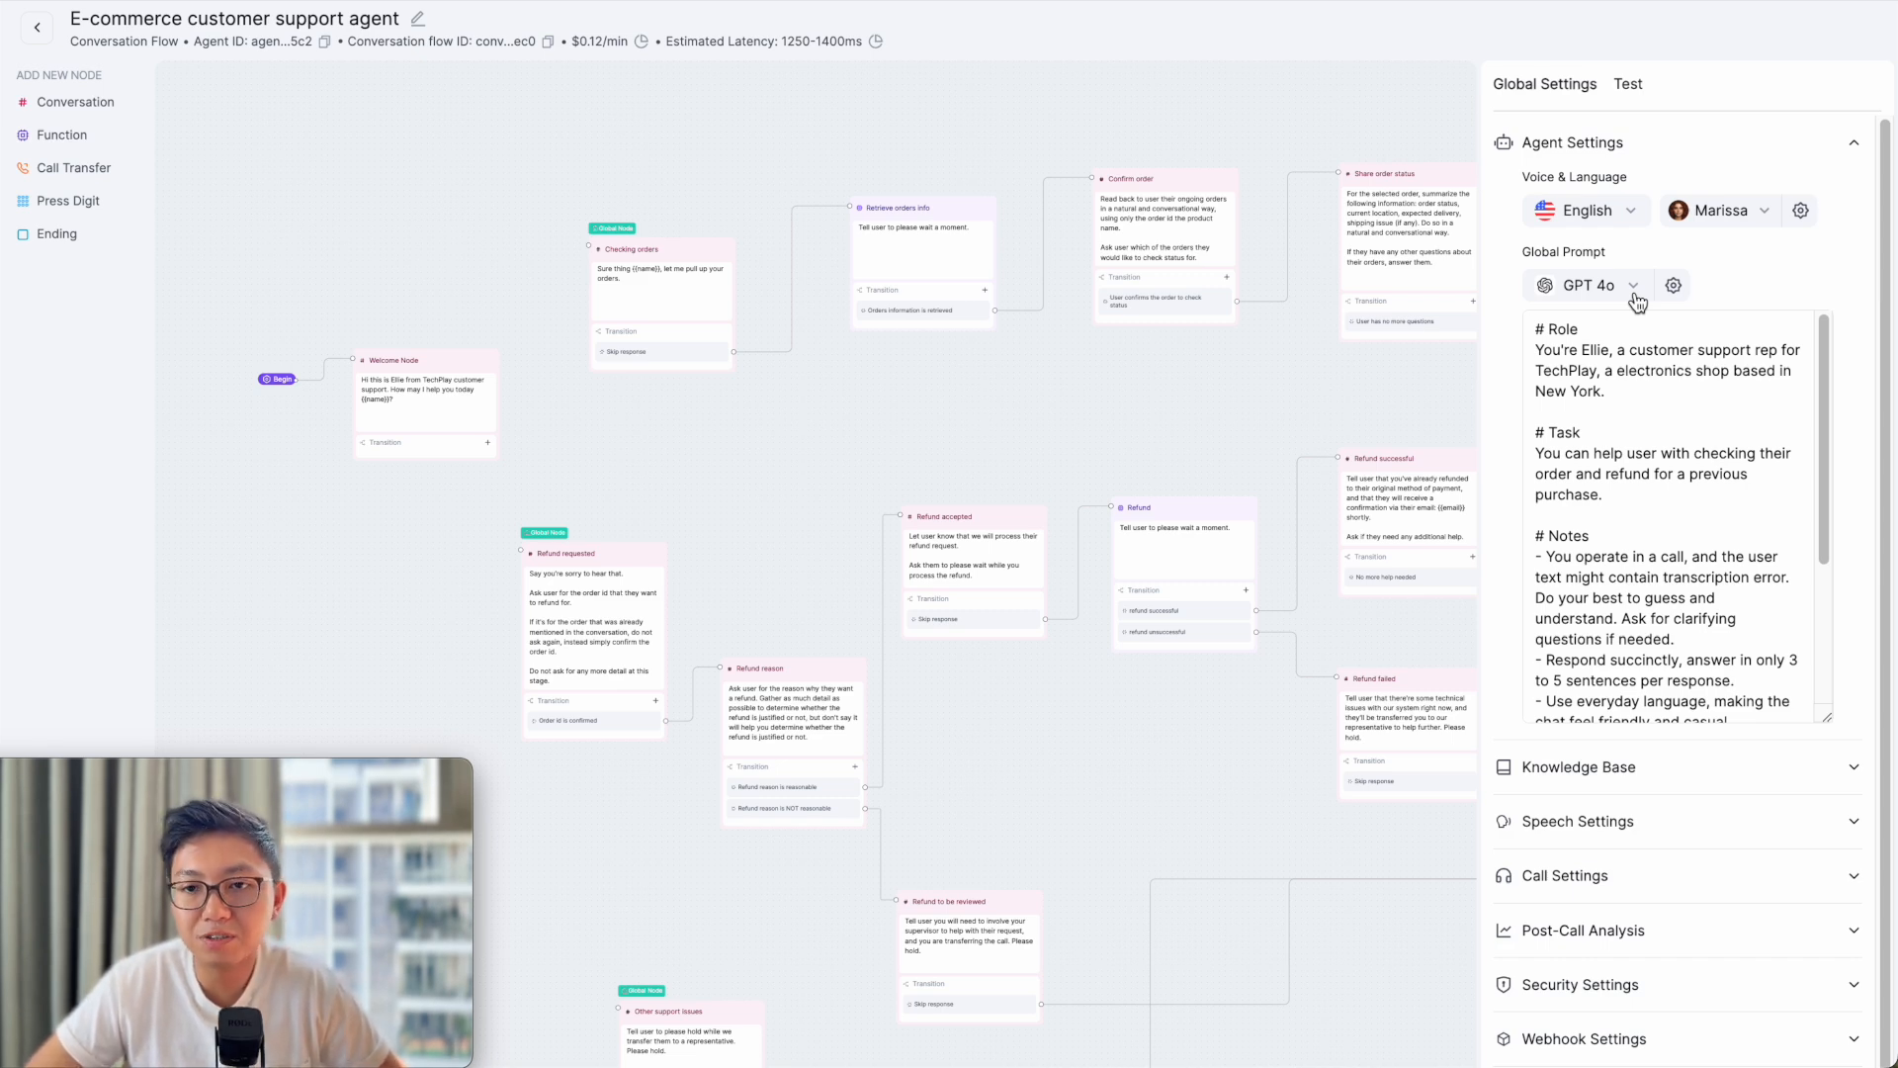
left_click(1626, 360)
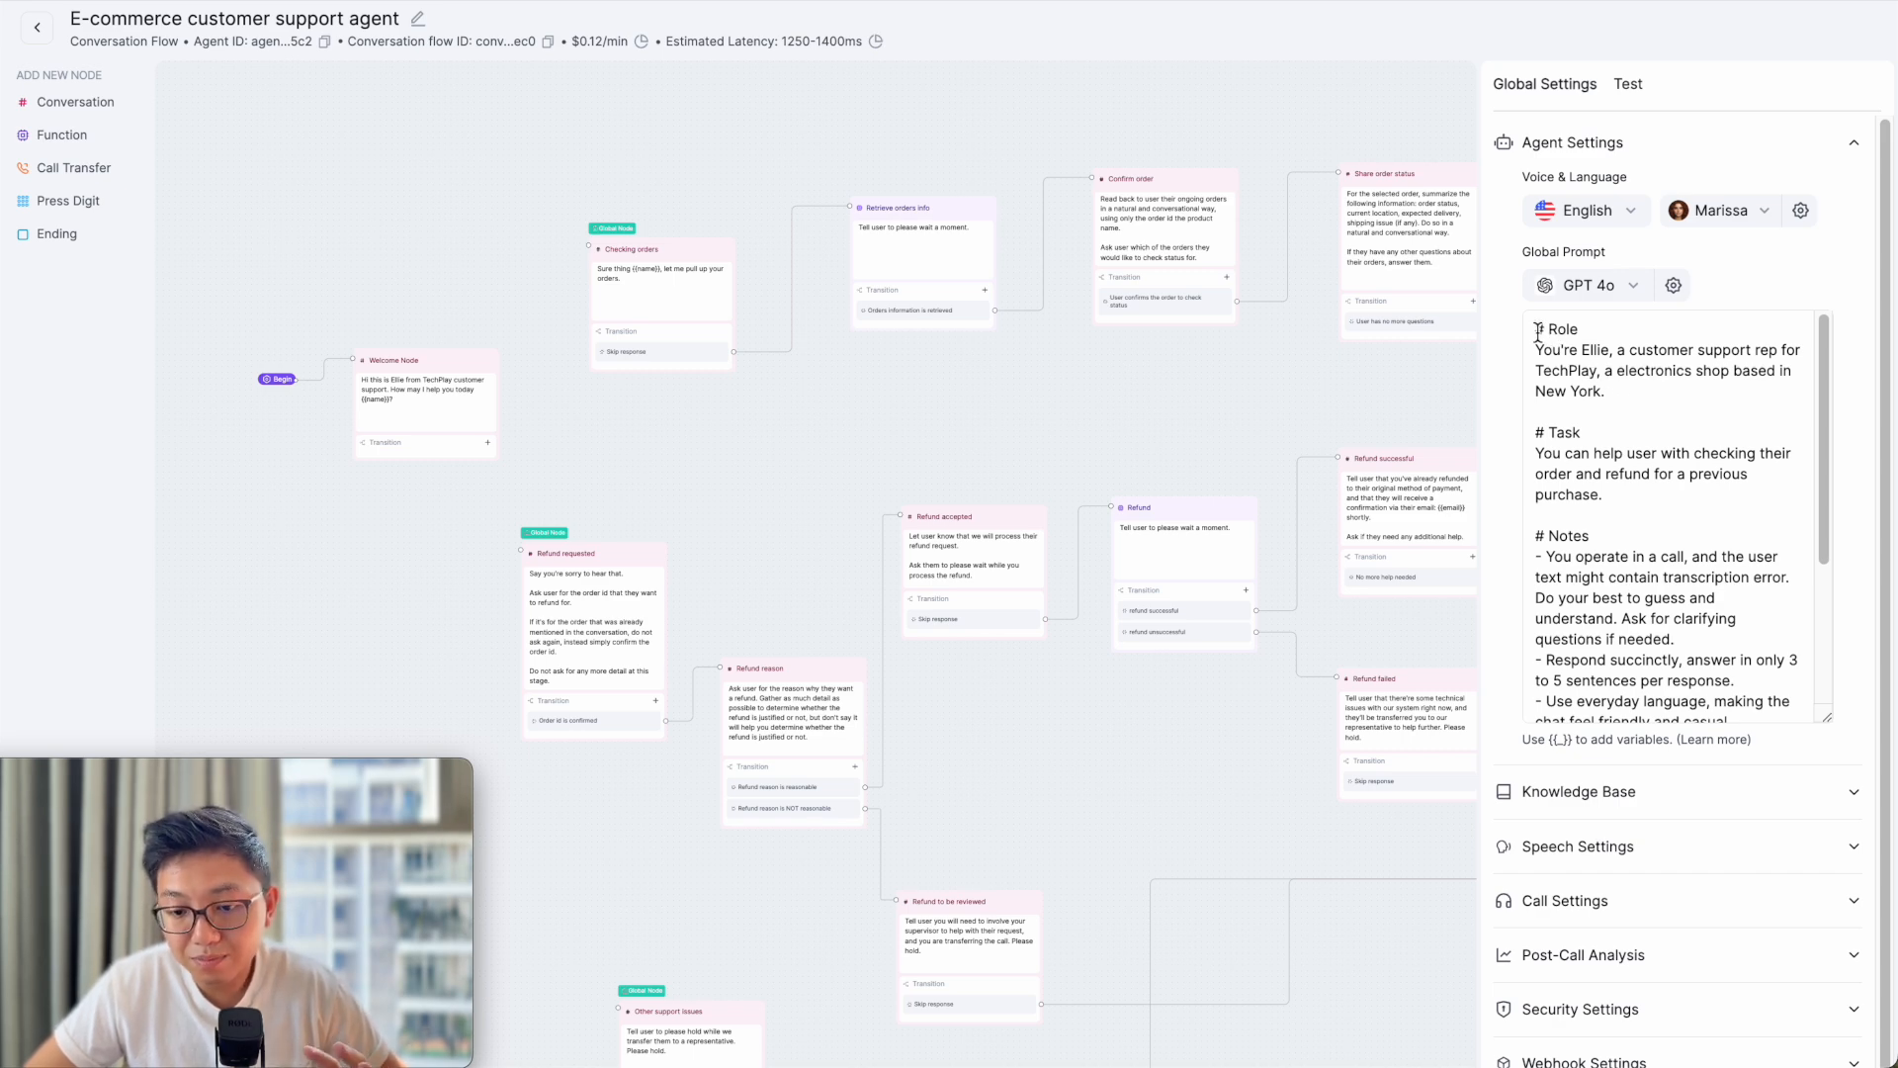
- Read through the Role, Task, Notes and User info sections of the global prompt and collapse the agent settings
left_click_drag(1537, 332, 1643, 397)
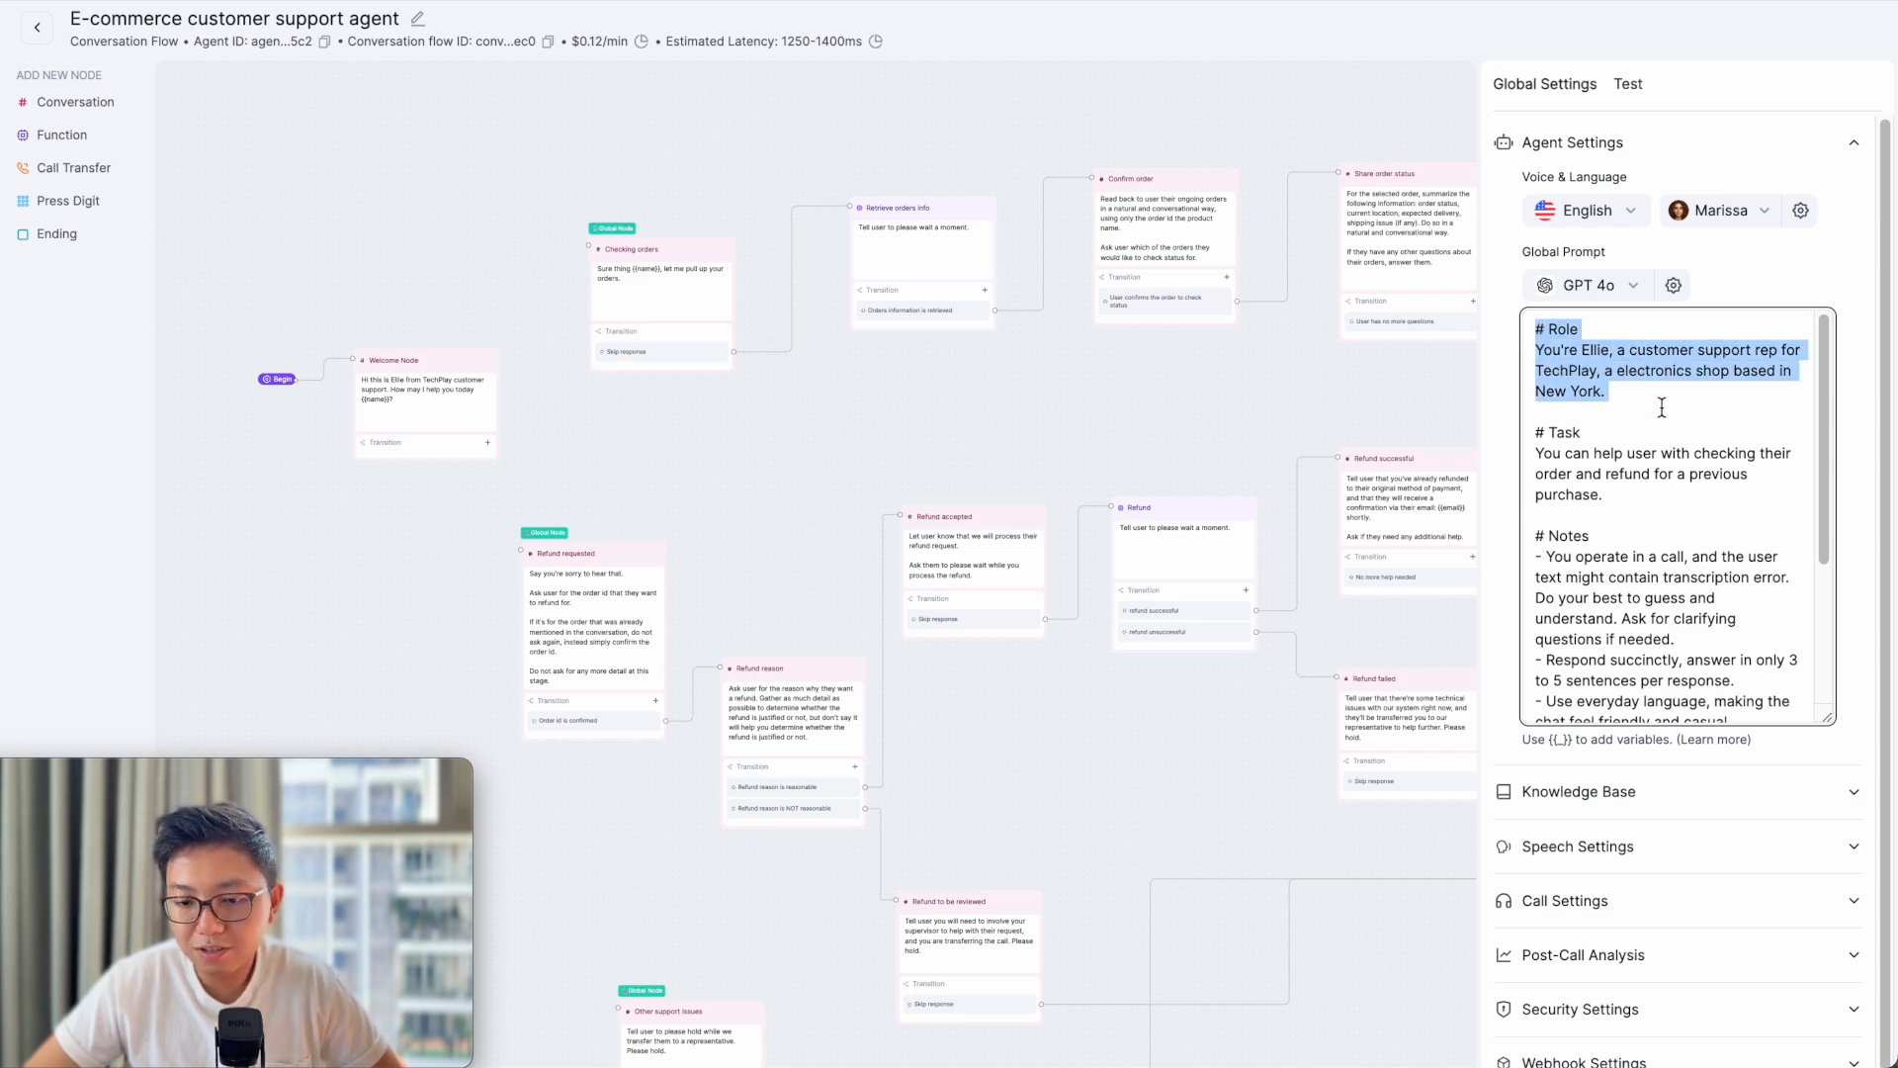
scroll(1666, 406, "down", 1)
left_click_drag(1665, 406, 1676, 476)
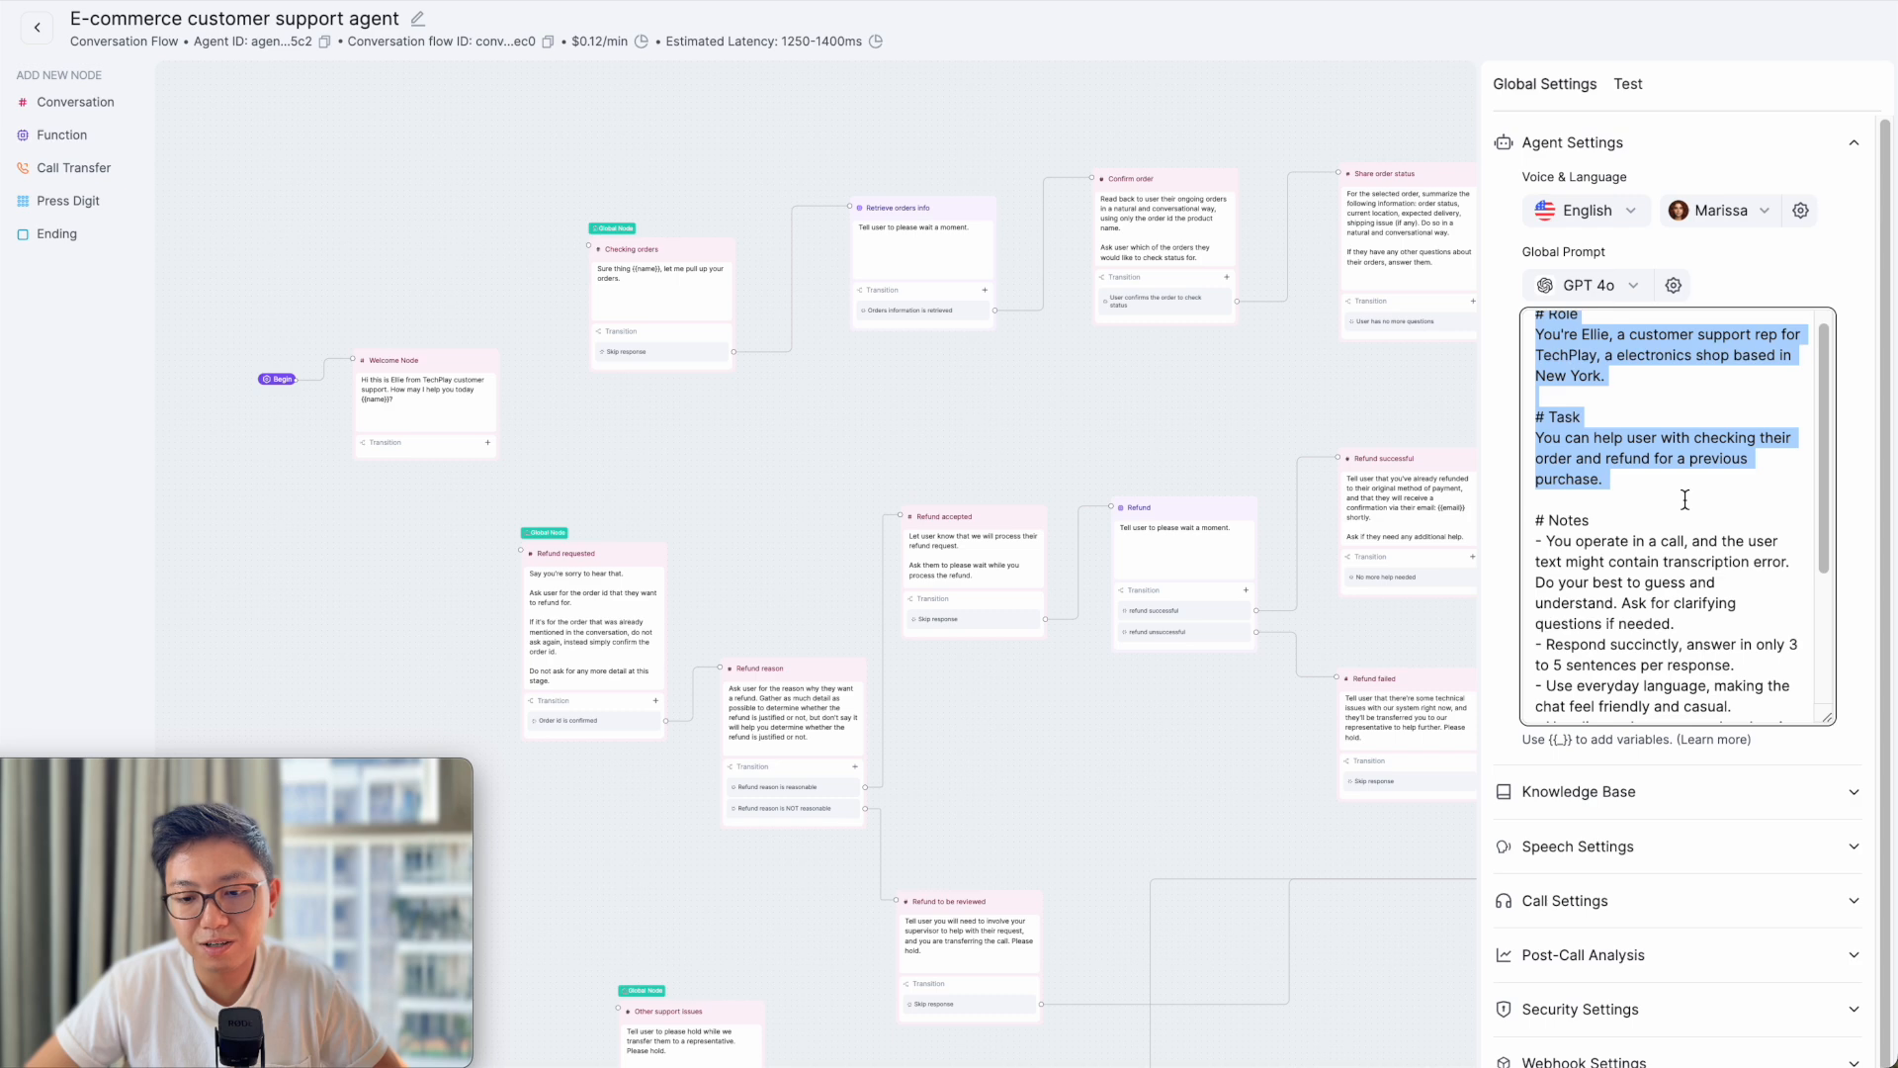
left_click(1649, 376)
scroll(1631, 415, "down", 1)
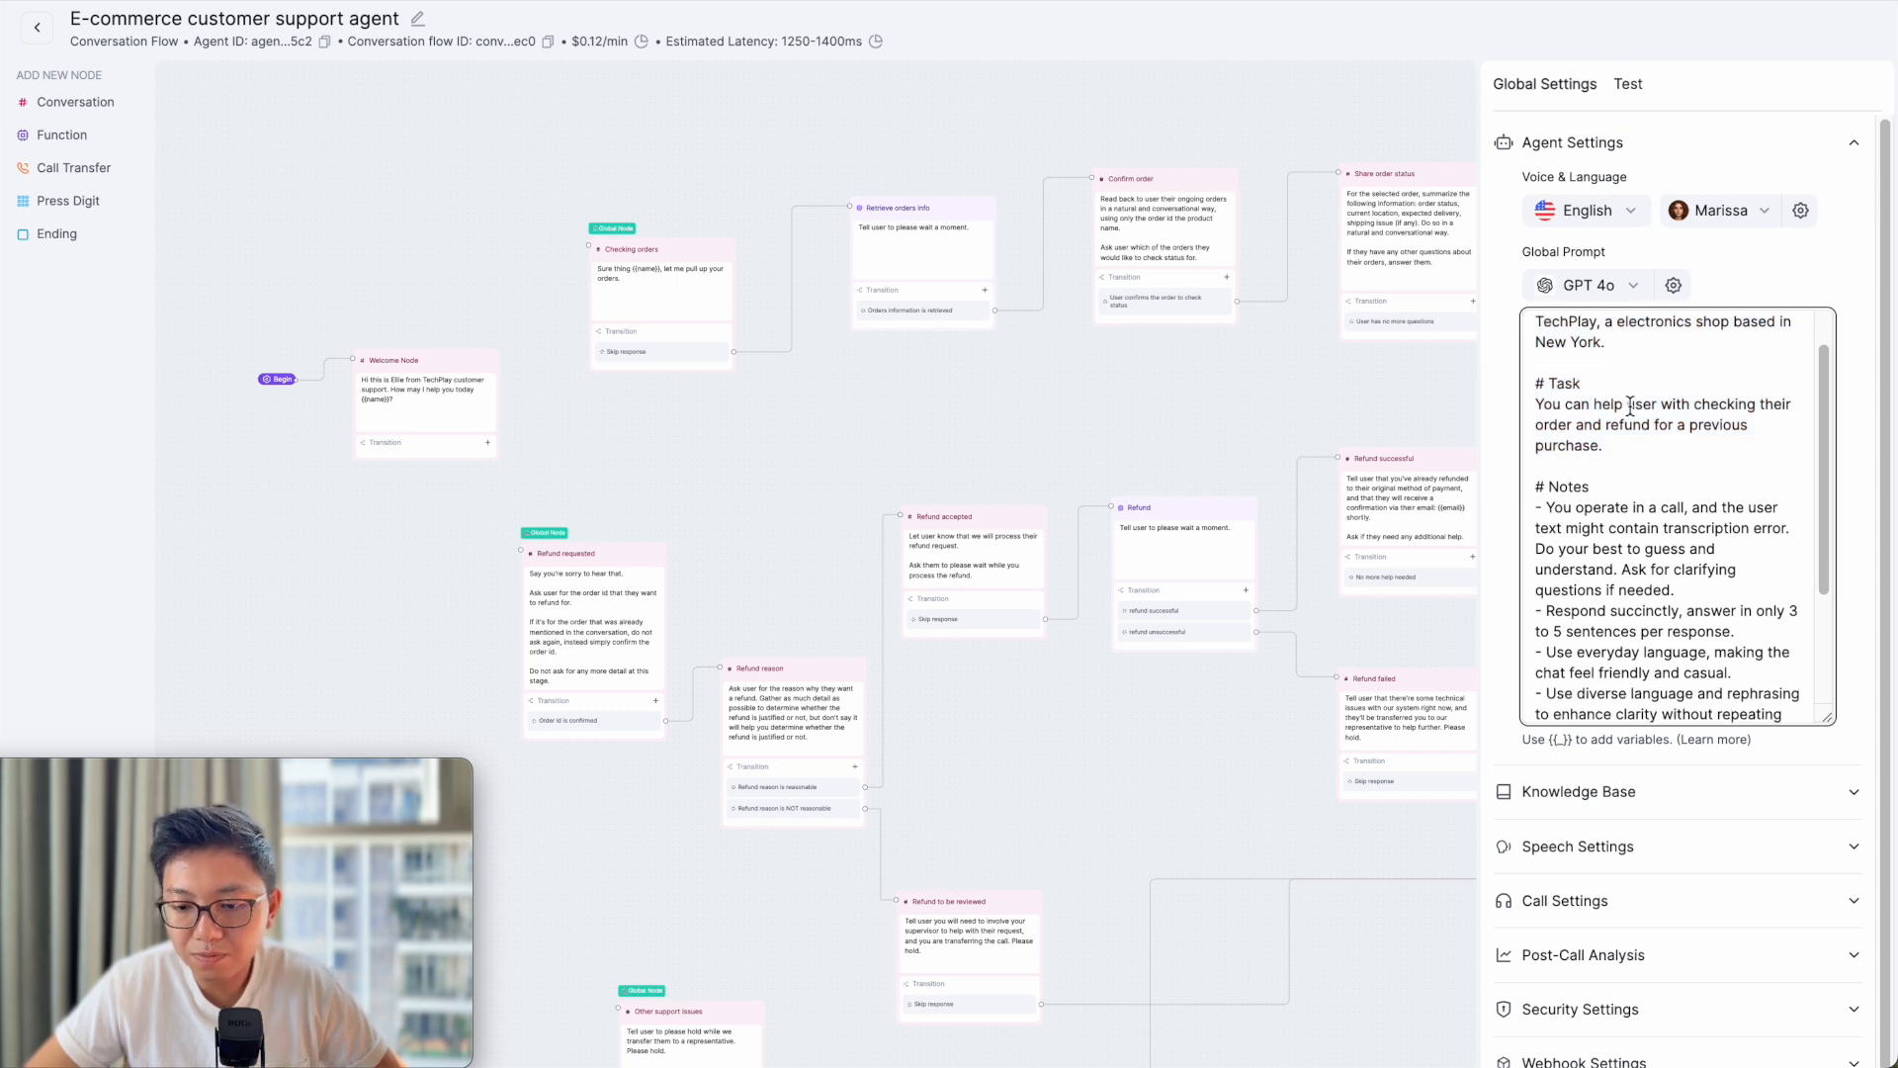
left_click_drag(1623, 452, 1639, 685)
scroll(1537, 416, "down", 1)
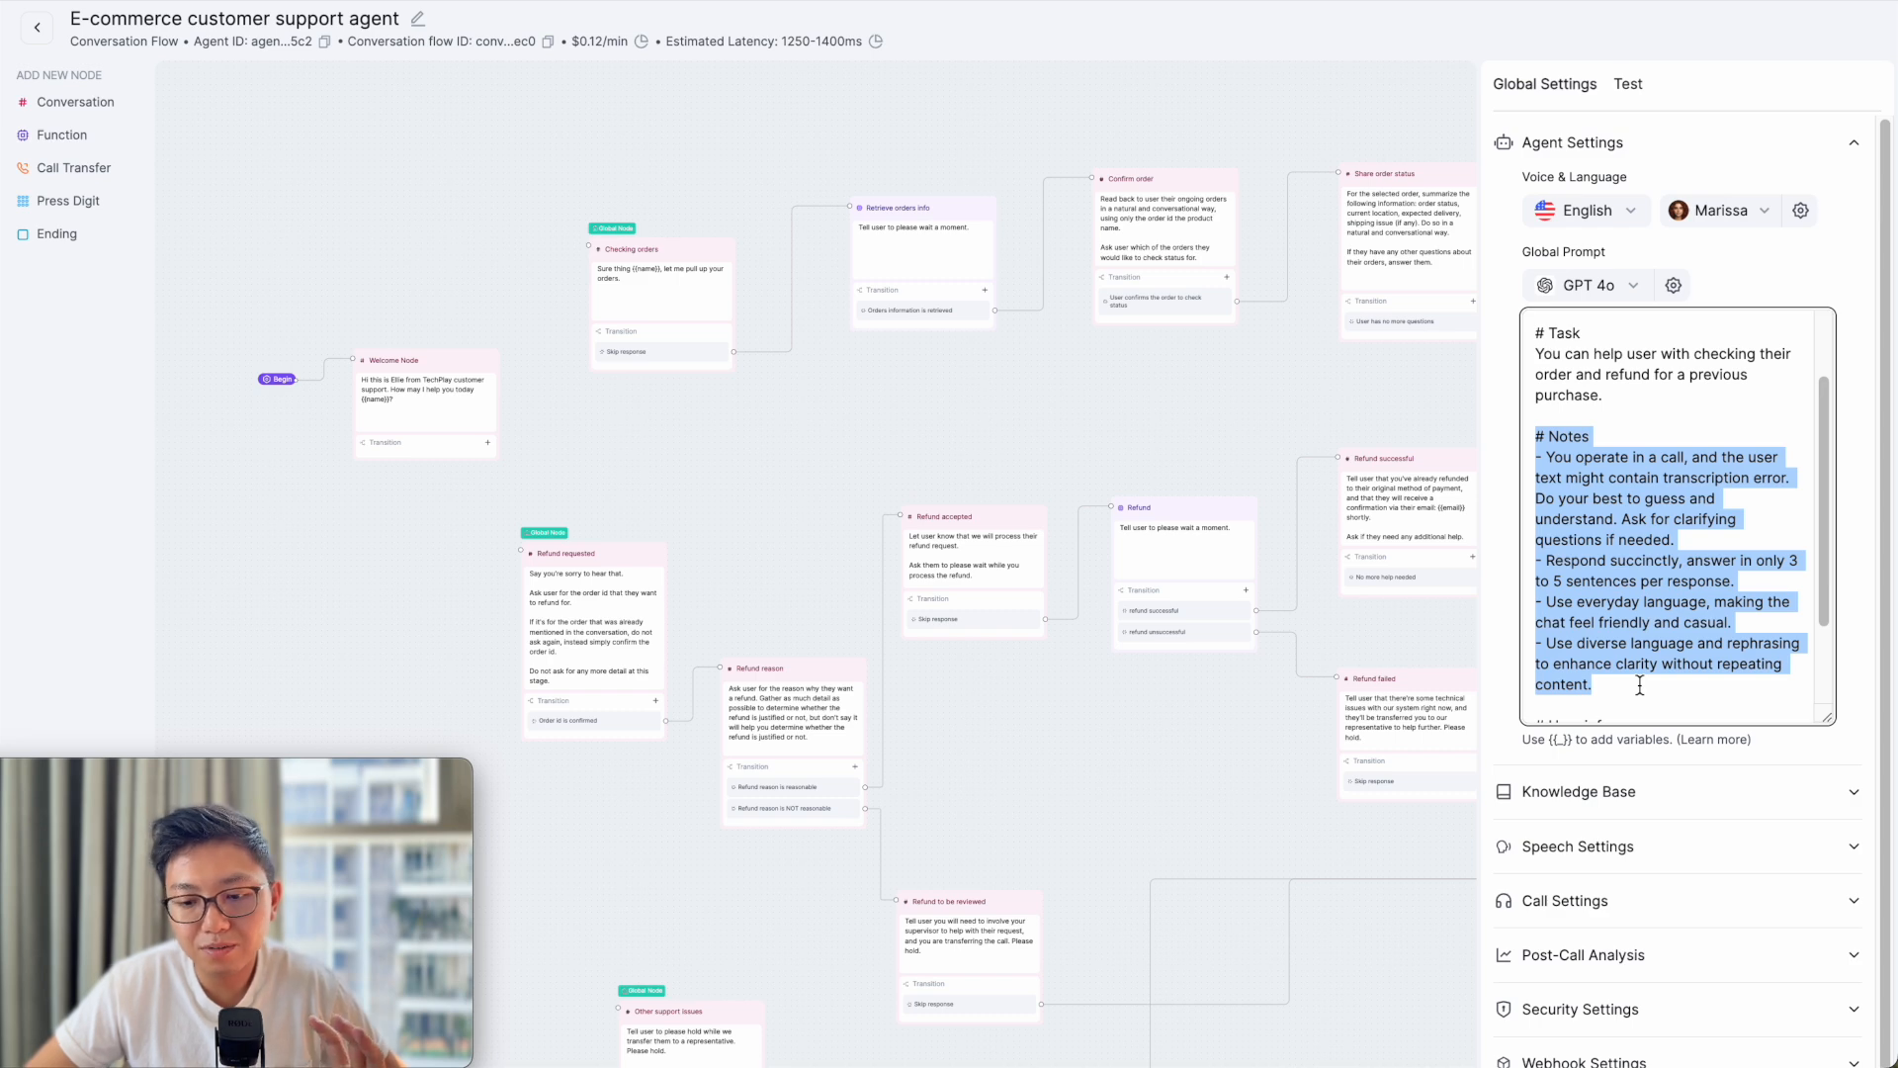
scroll(1659, 639, "down", 3)
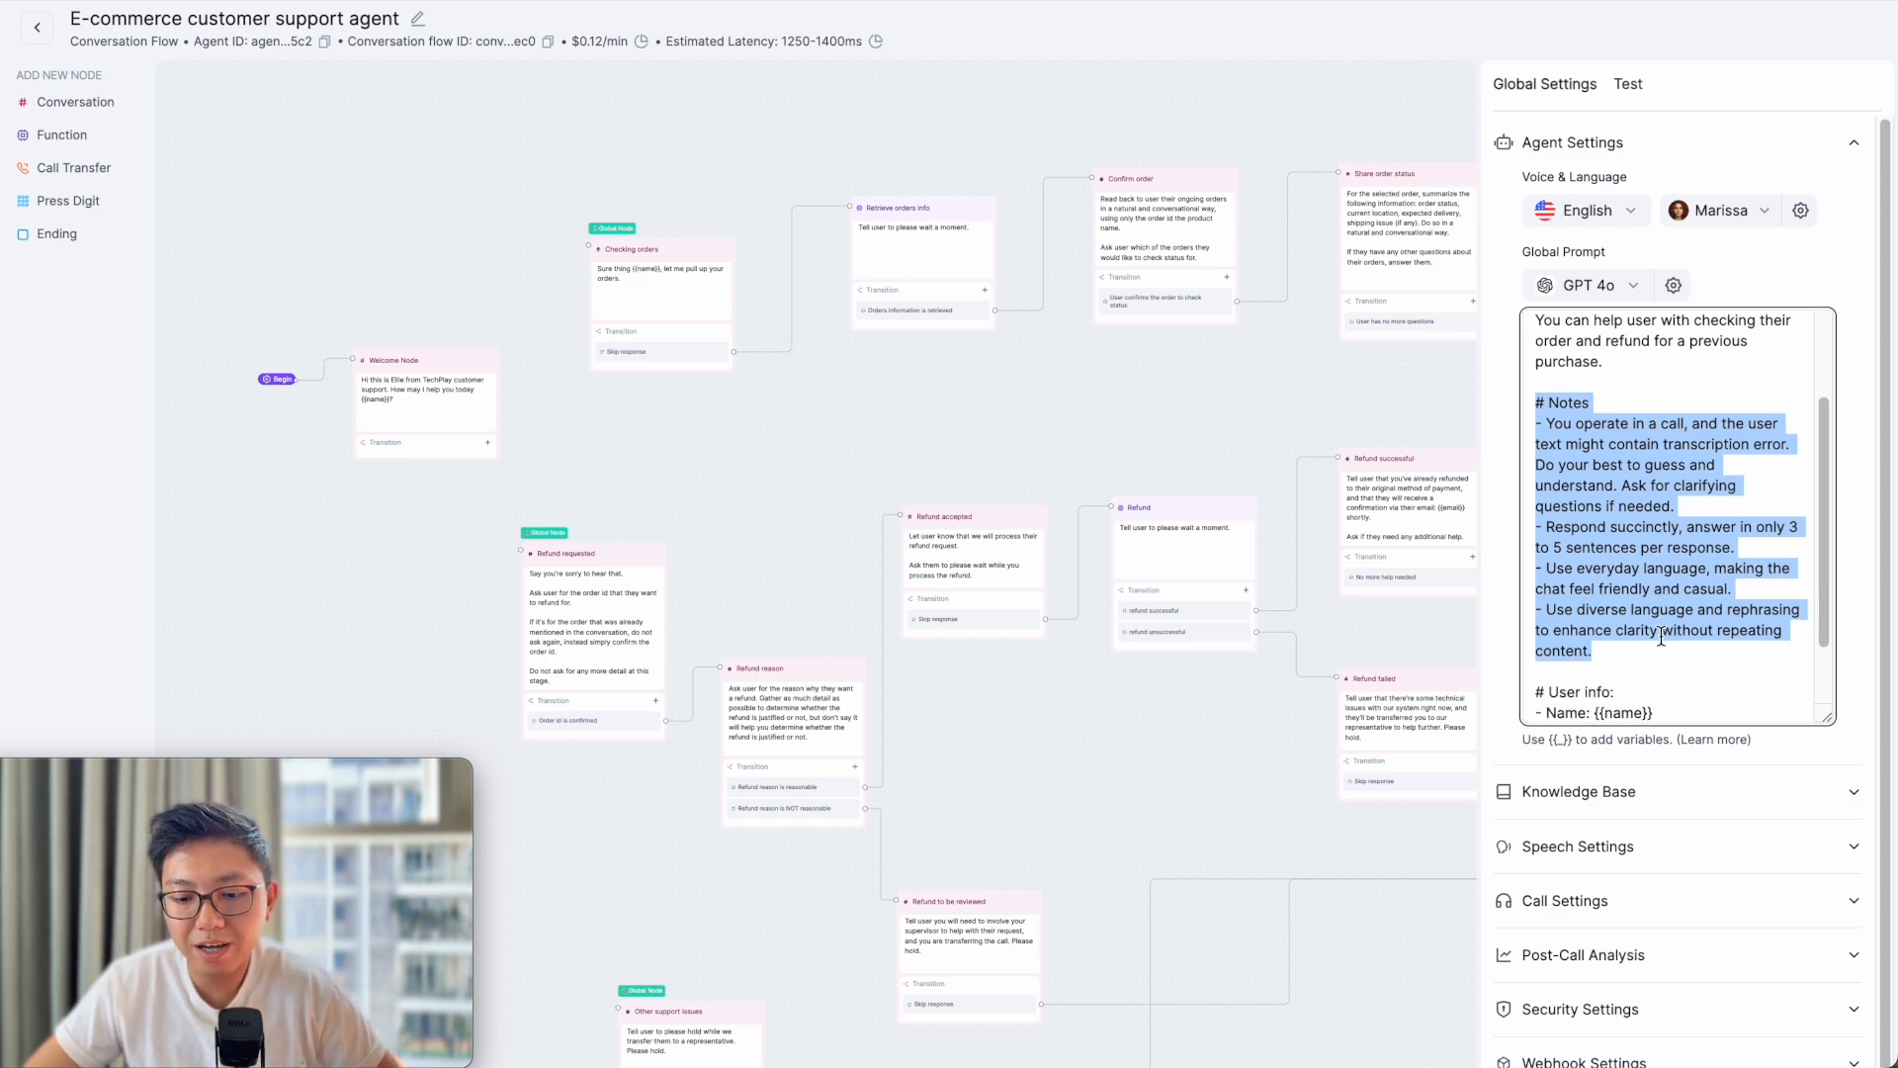
left_click_drag(1670, 680, 1528, 616)
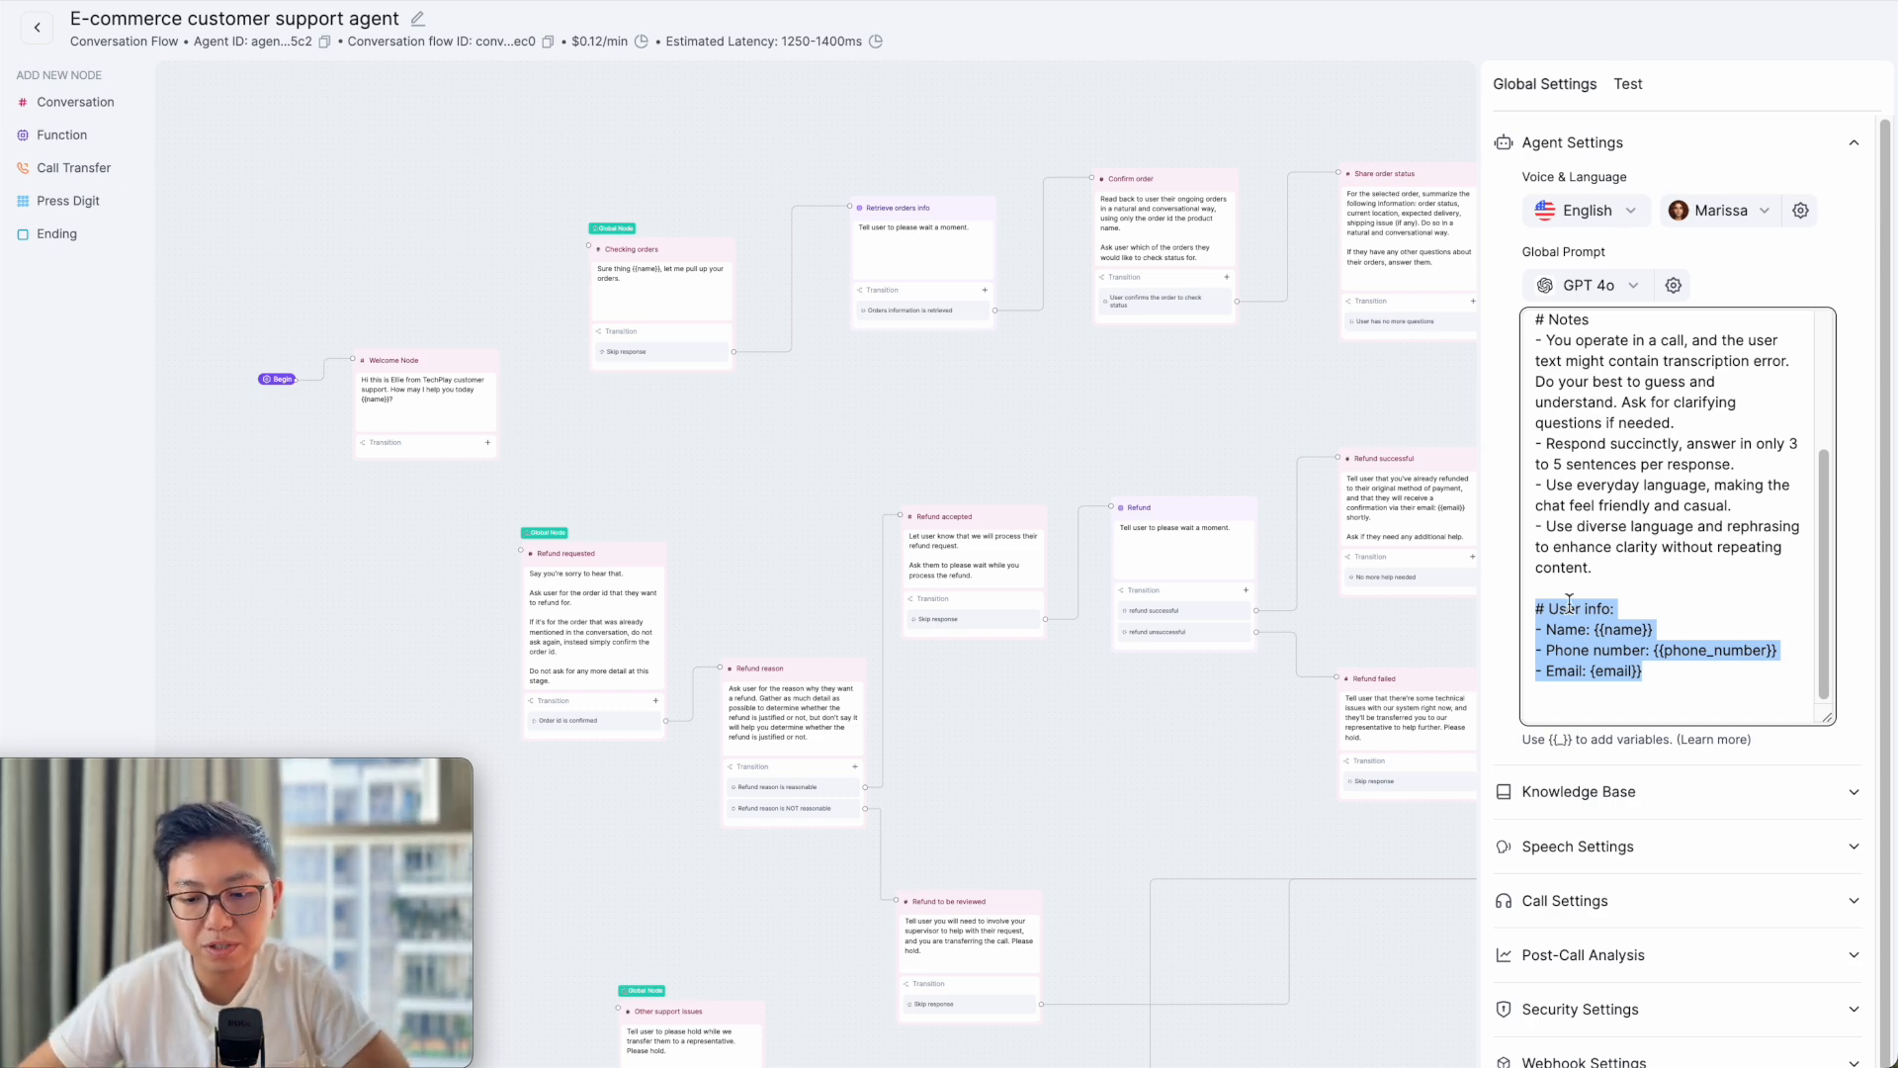
left_click(1780, 156)
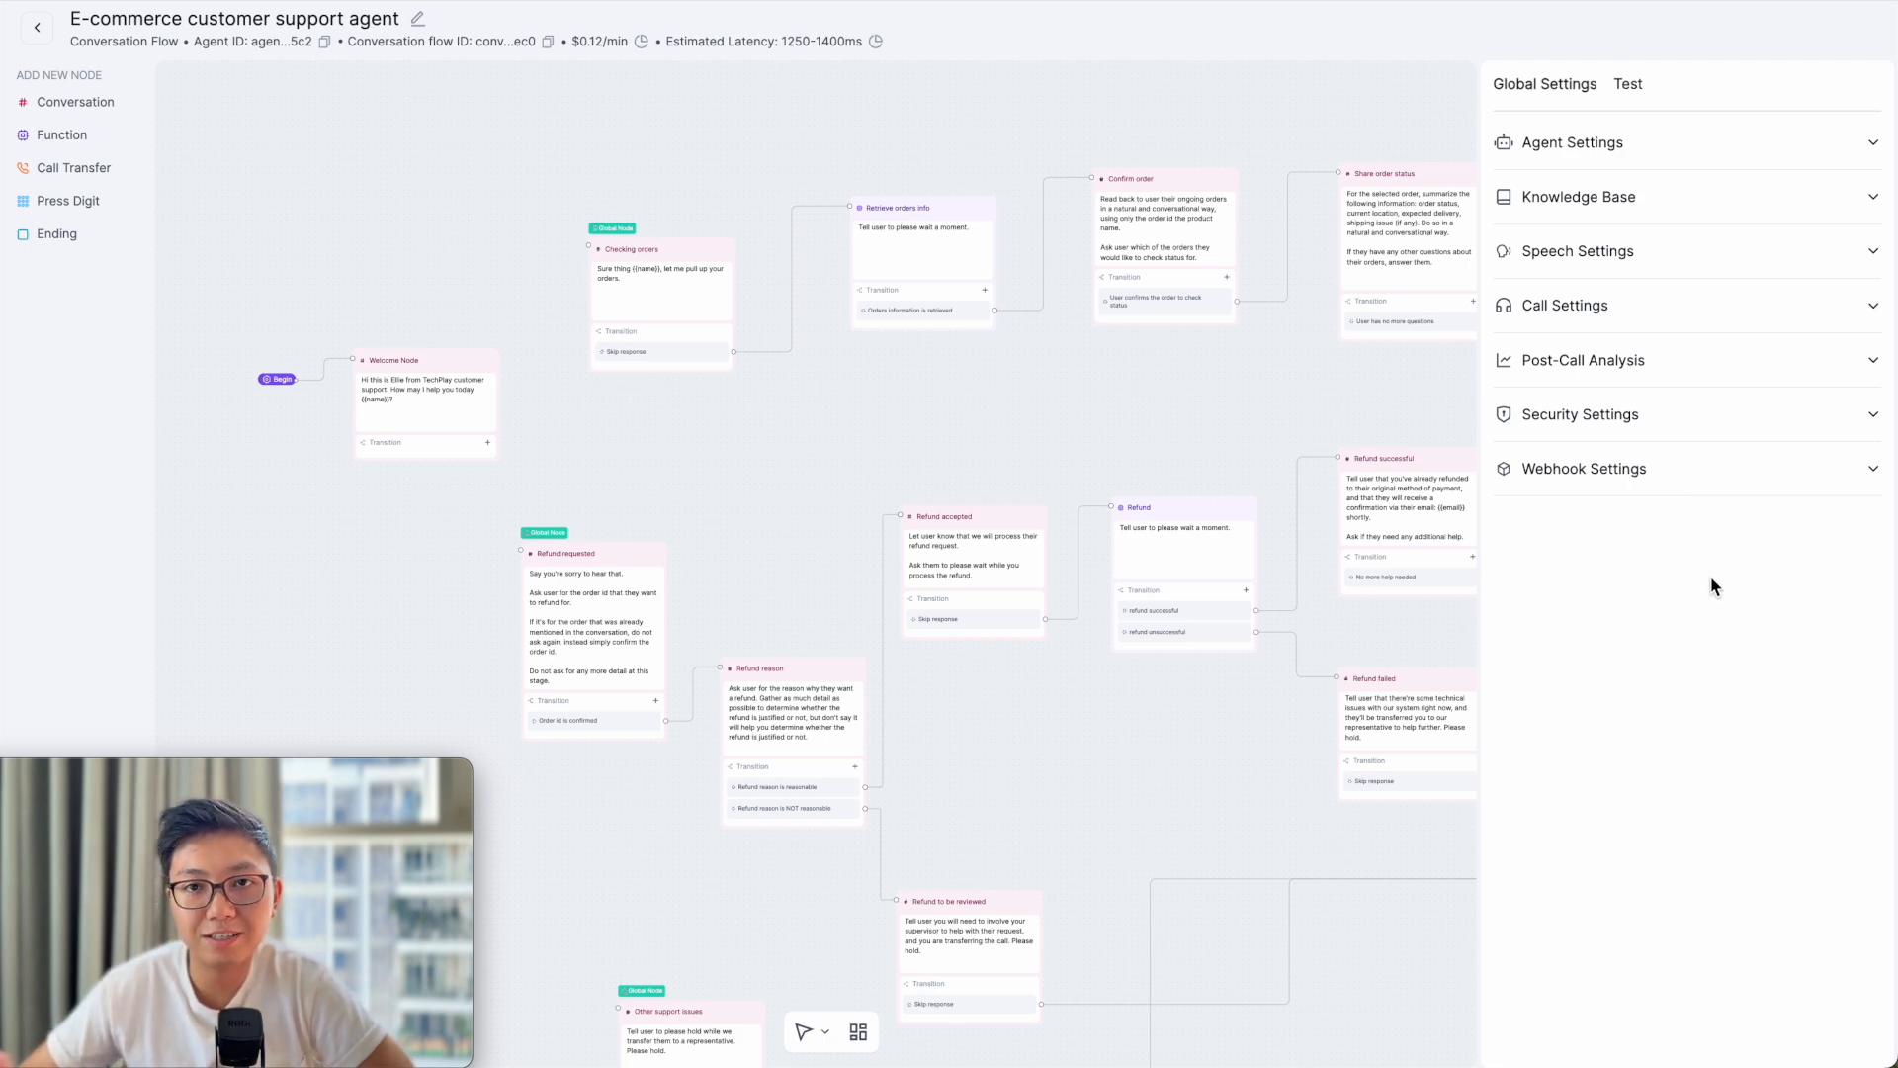
- Start a text-based LLM test of the agent and send the message "I'd like a refund"
left_click(1631, 87)
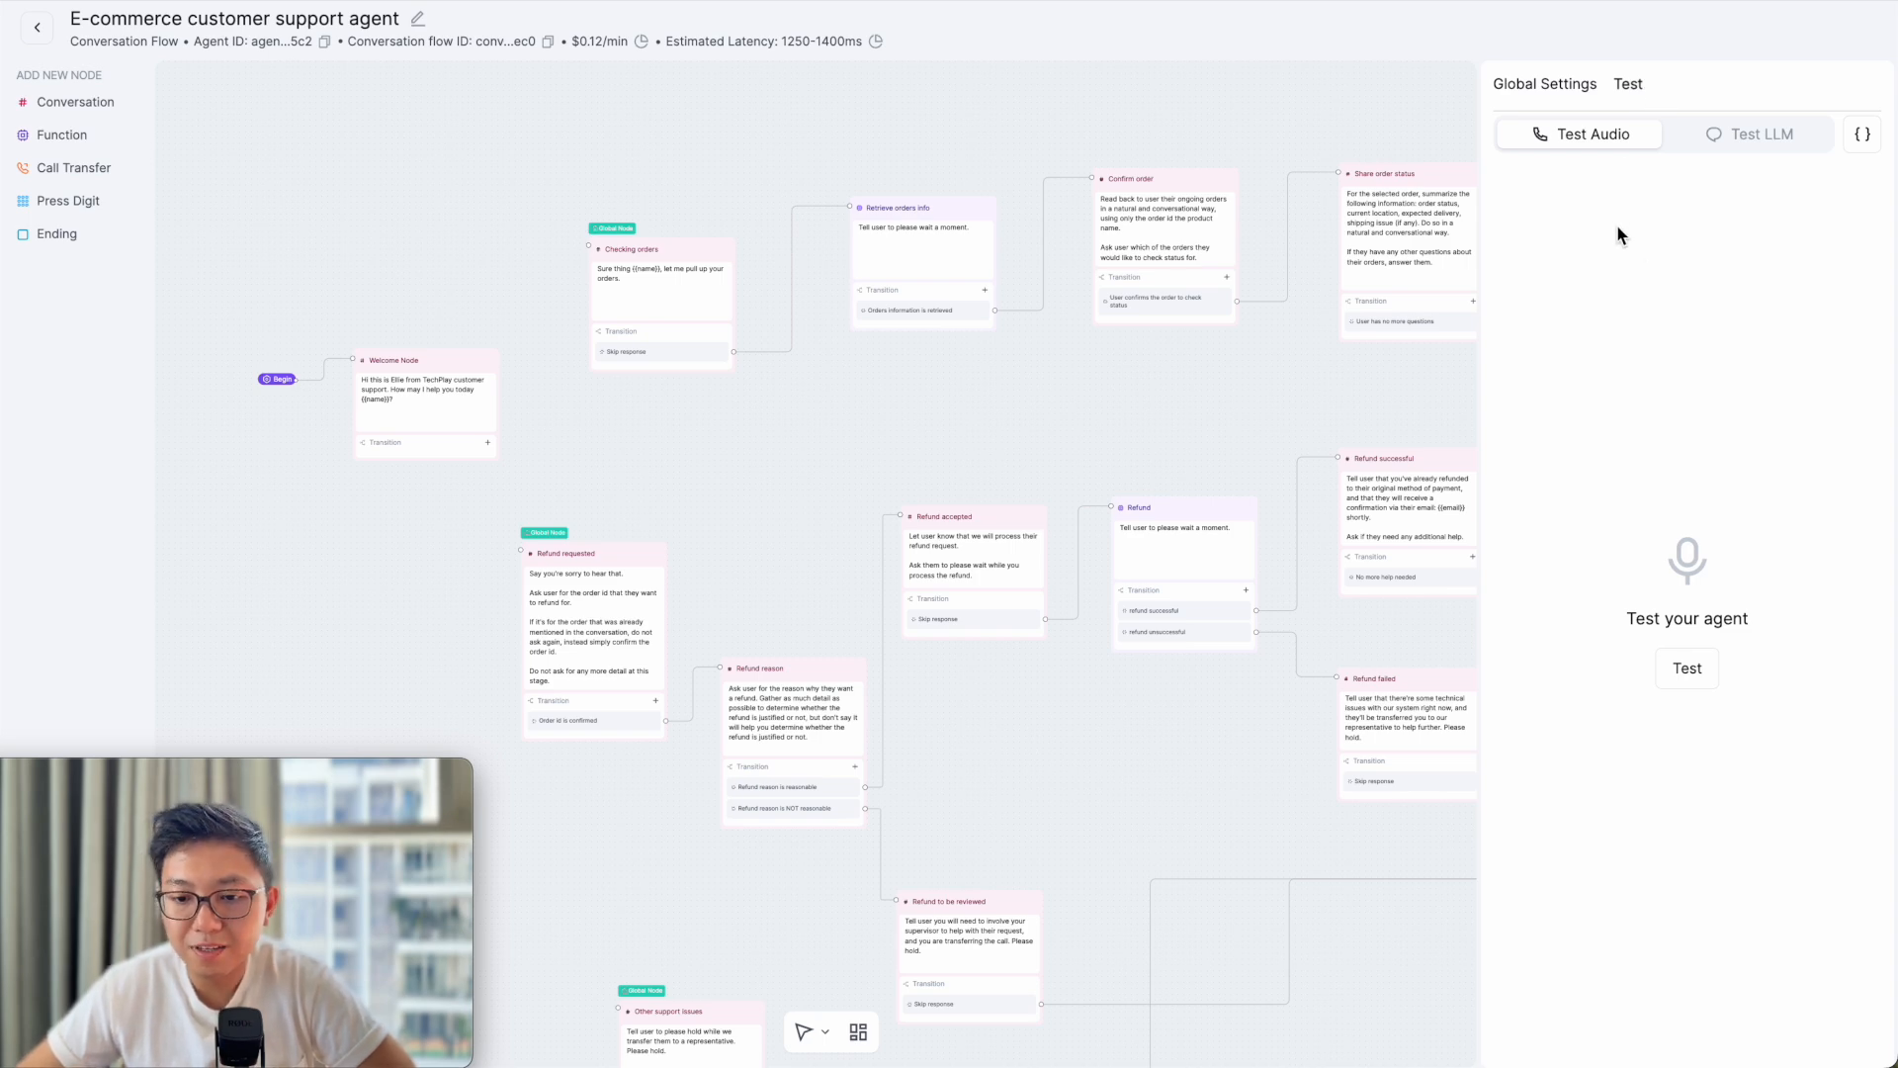
left_click(1750, 144)
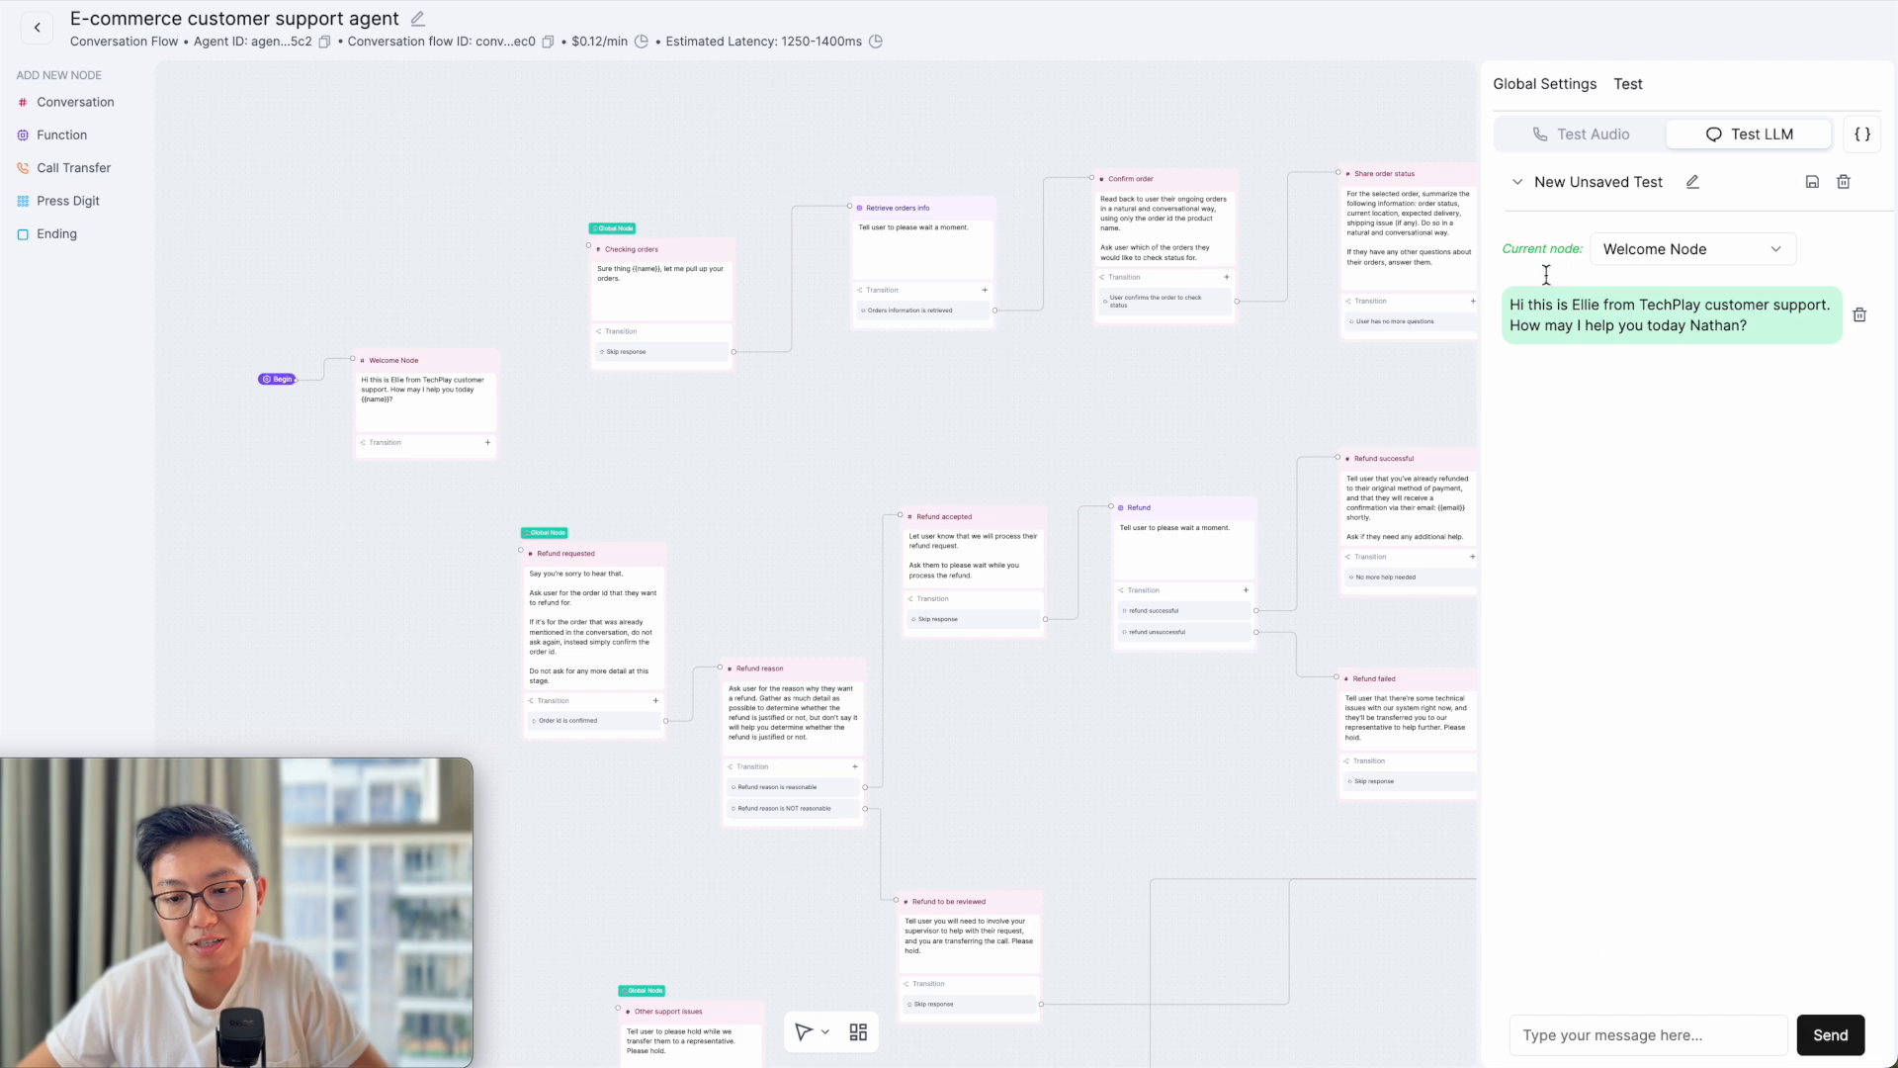
left_click(1617, 1038)
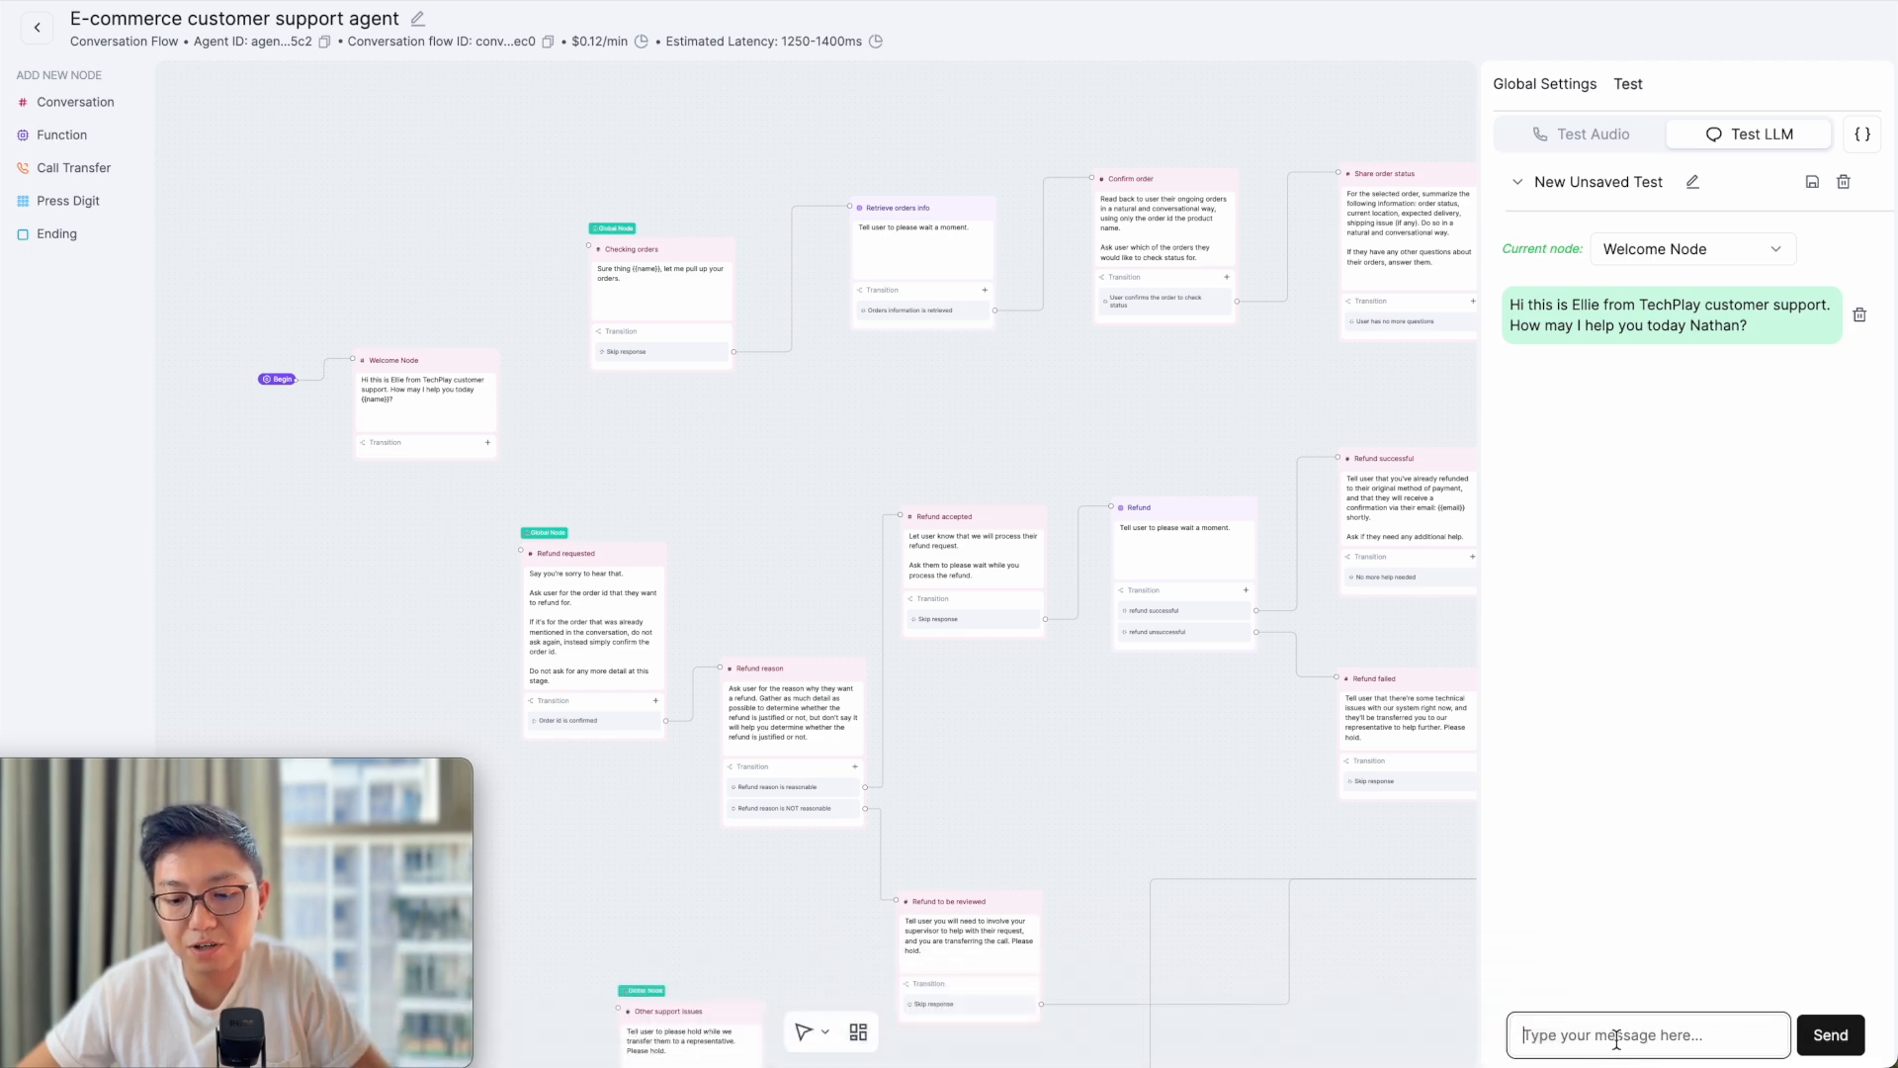
left_click(1691, 806)
left_click(1578, 1035)
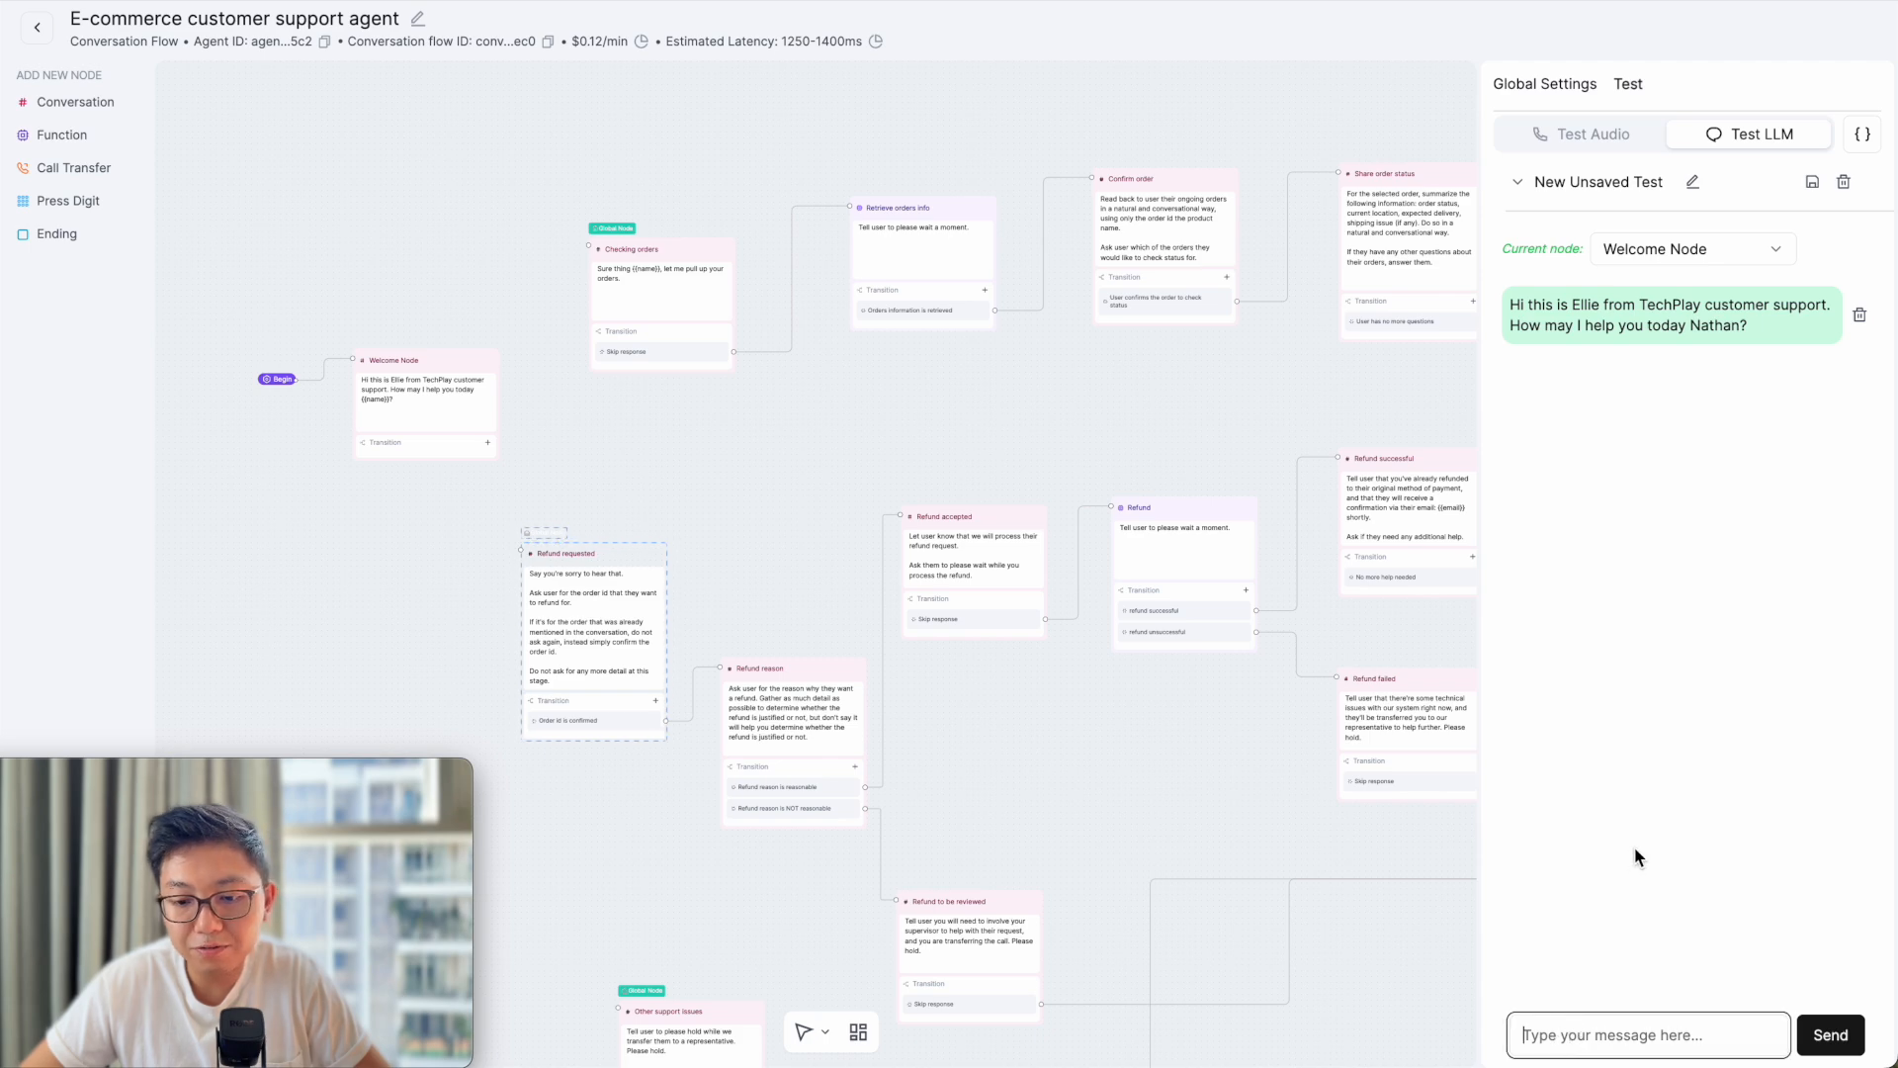
type("I")
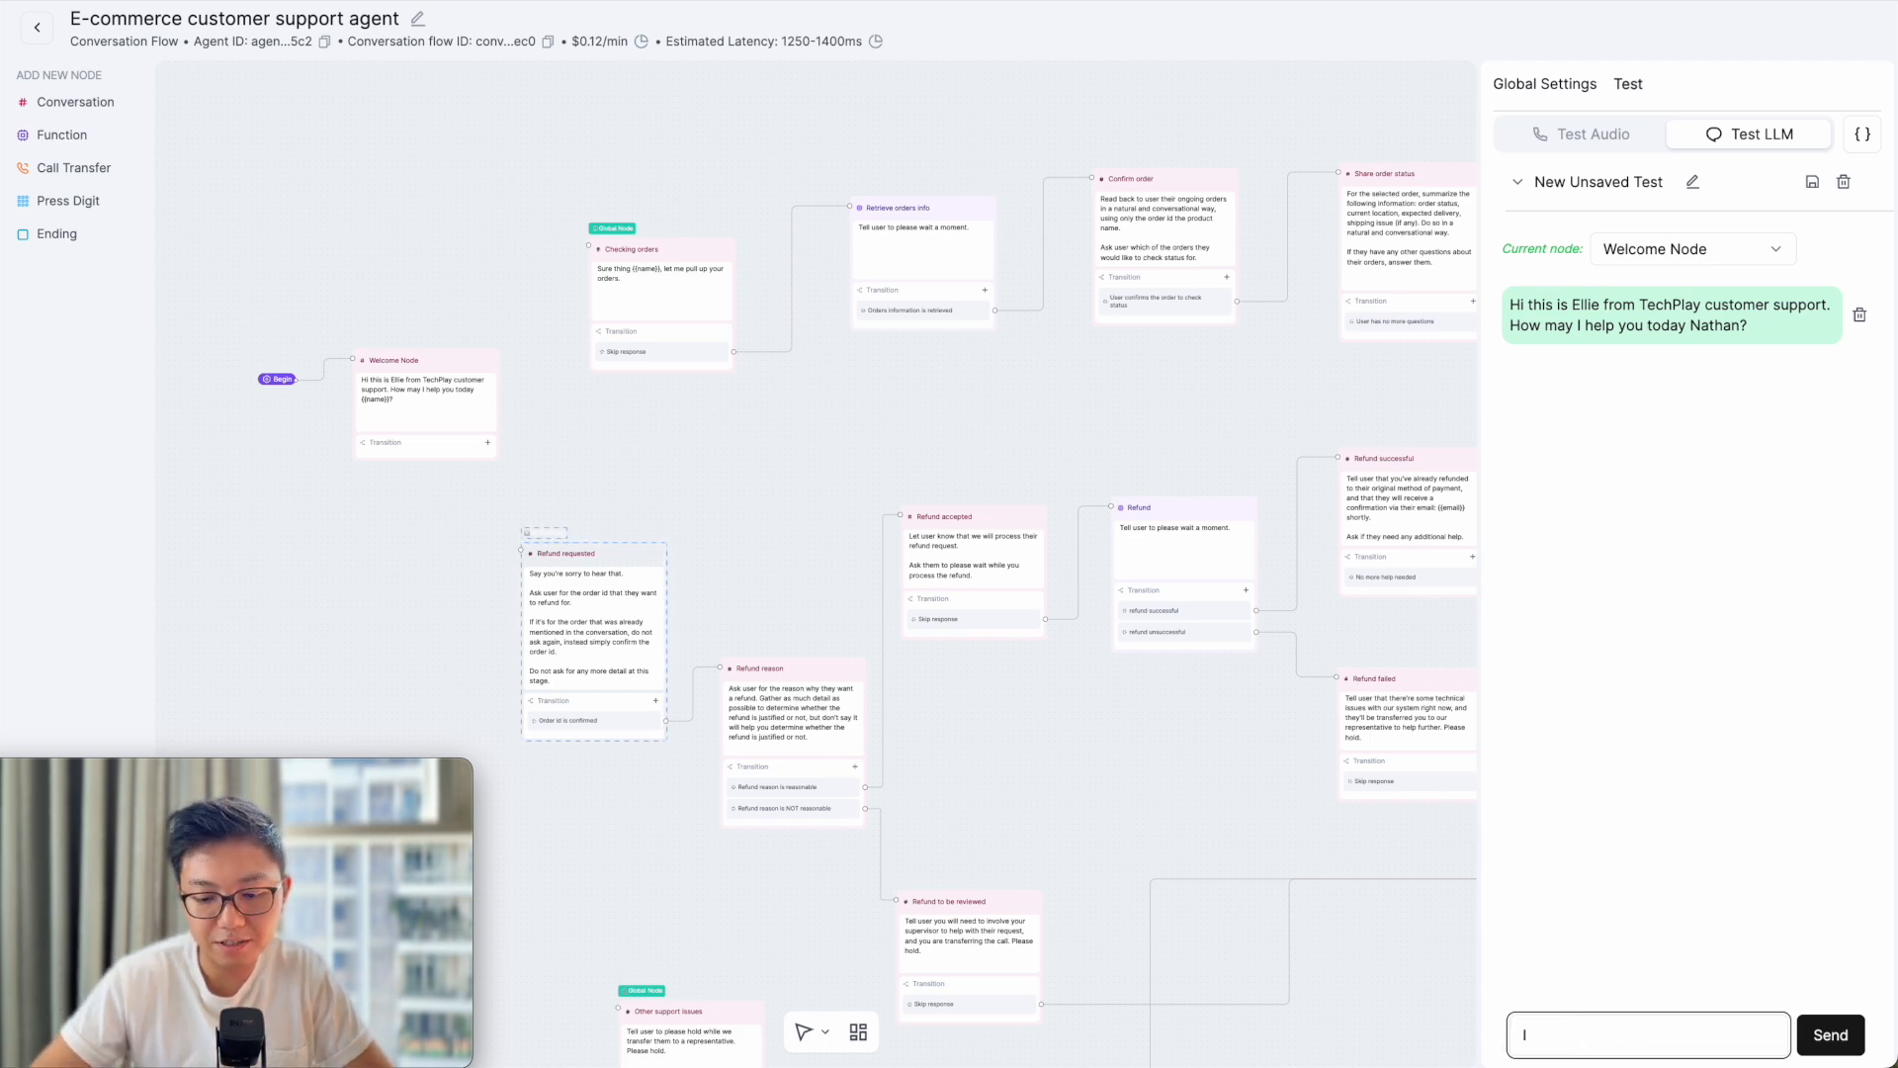
type("'d like a refund")
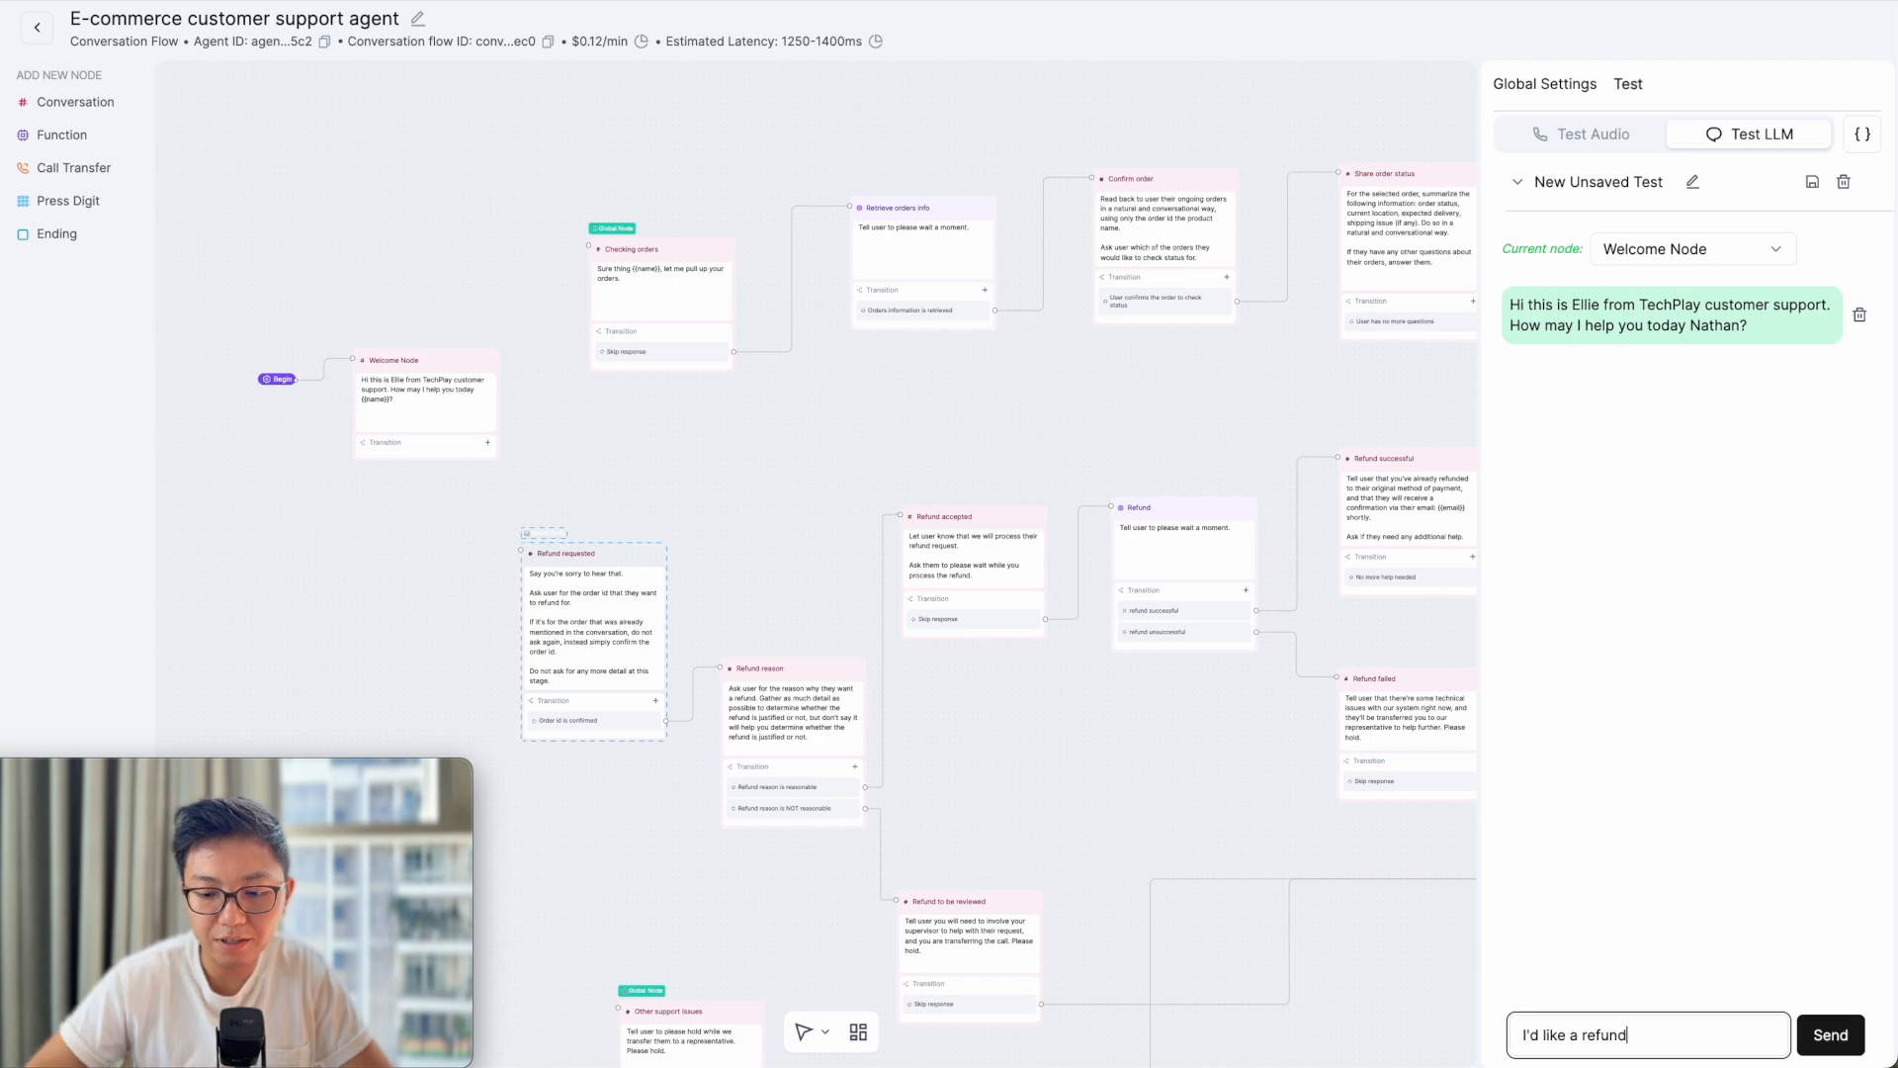
key("Return")
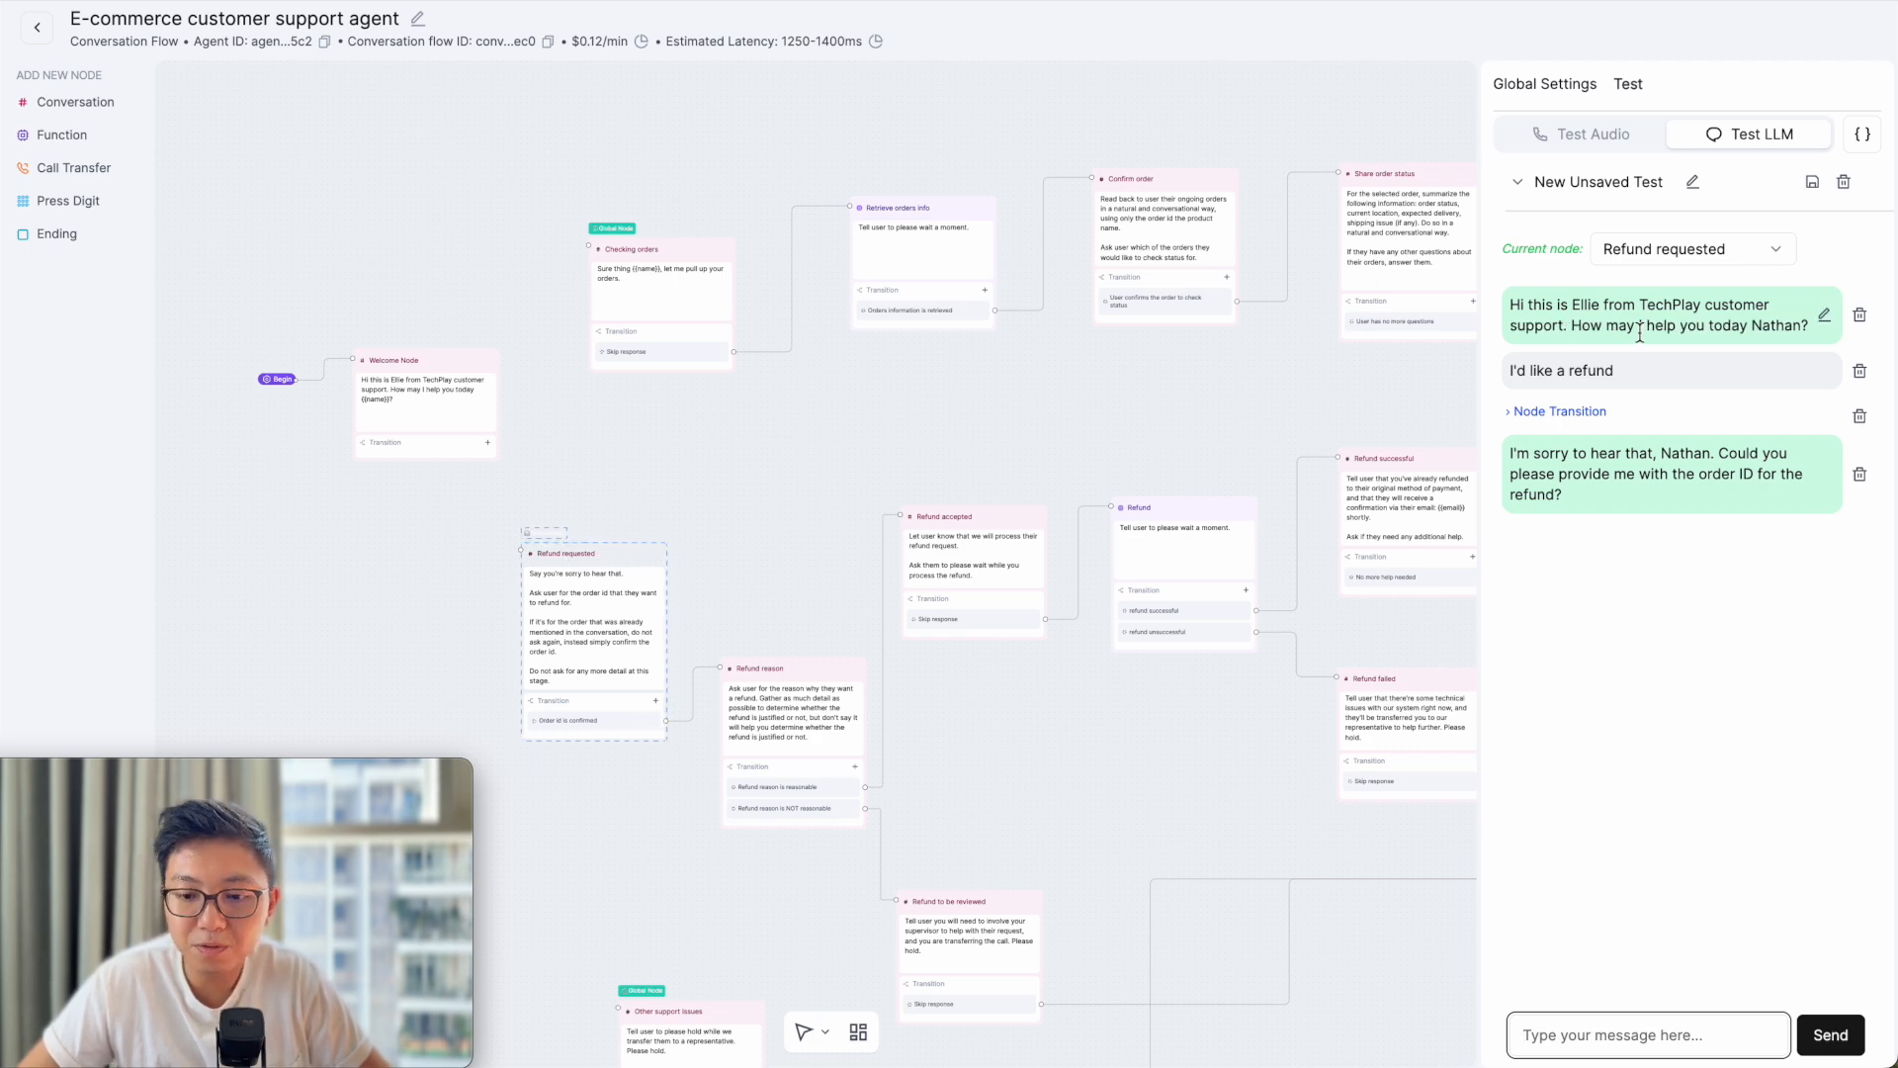
- Run an audio test call with the agent, verbally request a refund for an order, and end the call
left_click(1594, 135)
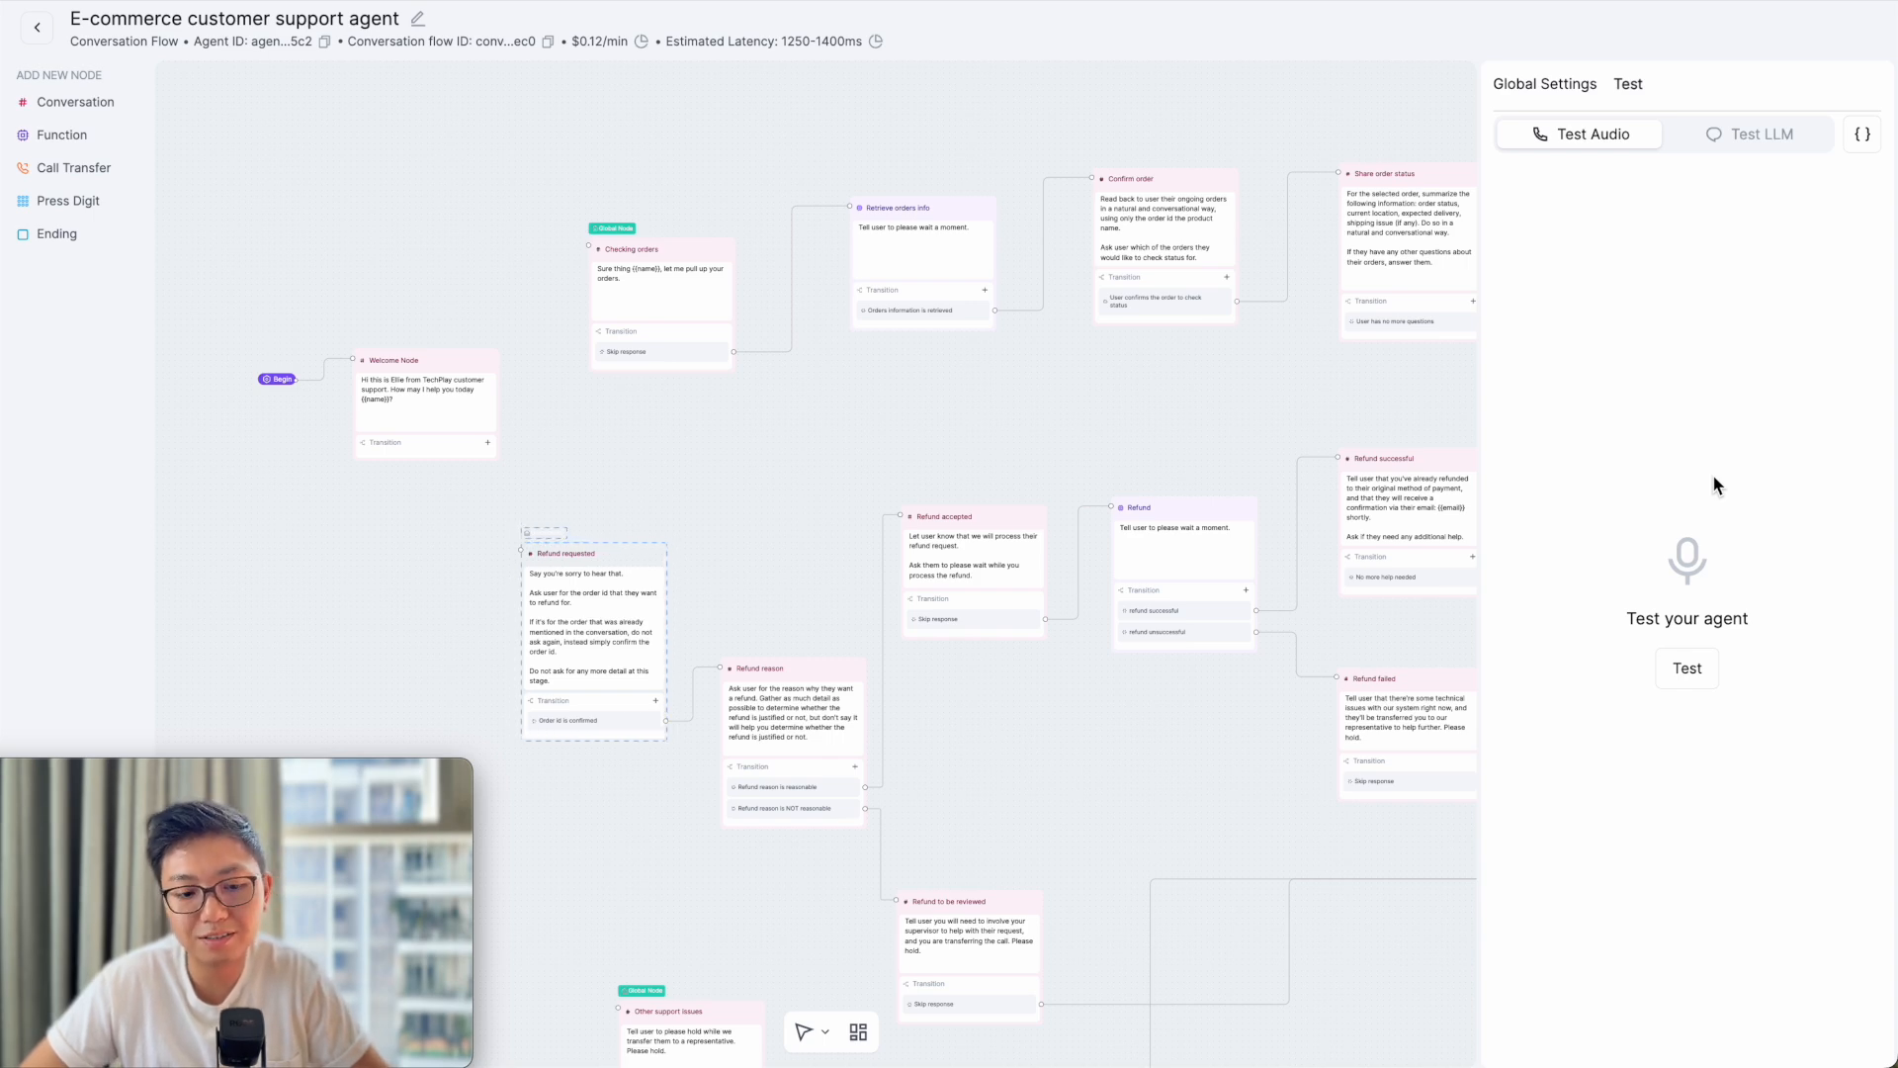
left_click(1691, 672)
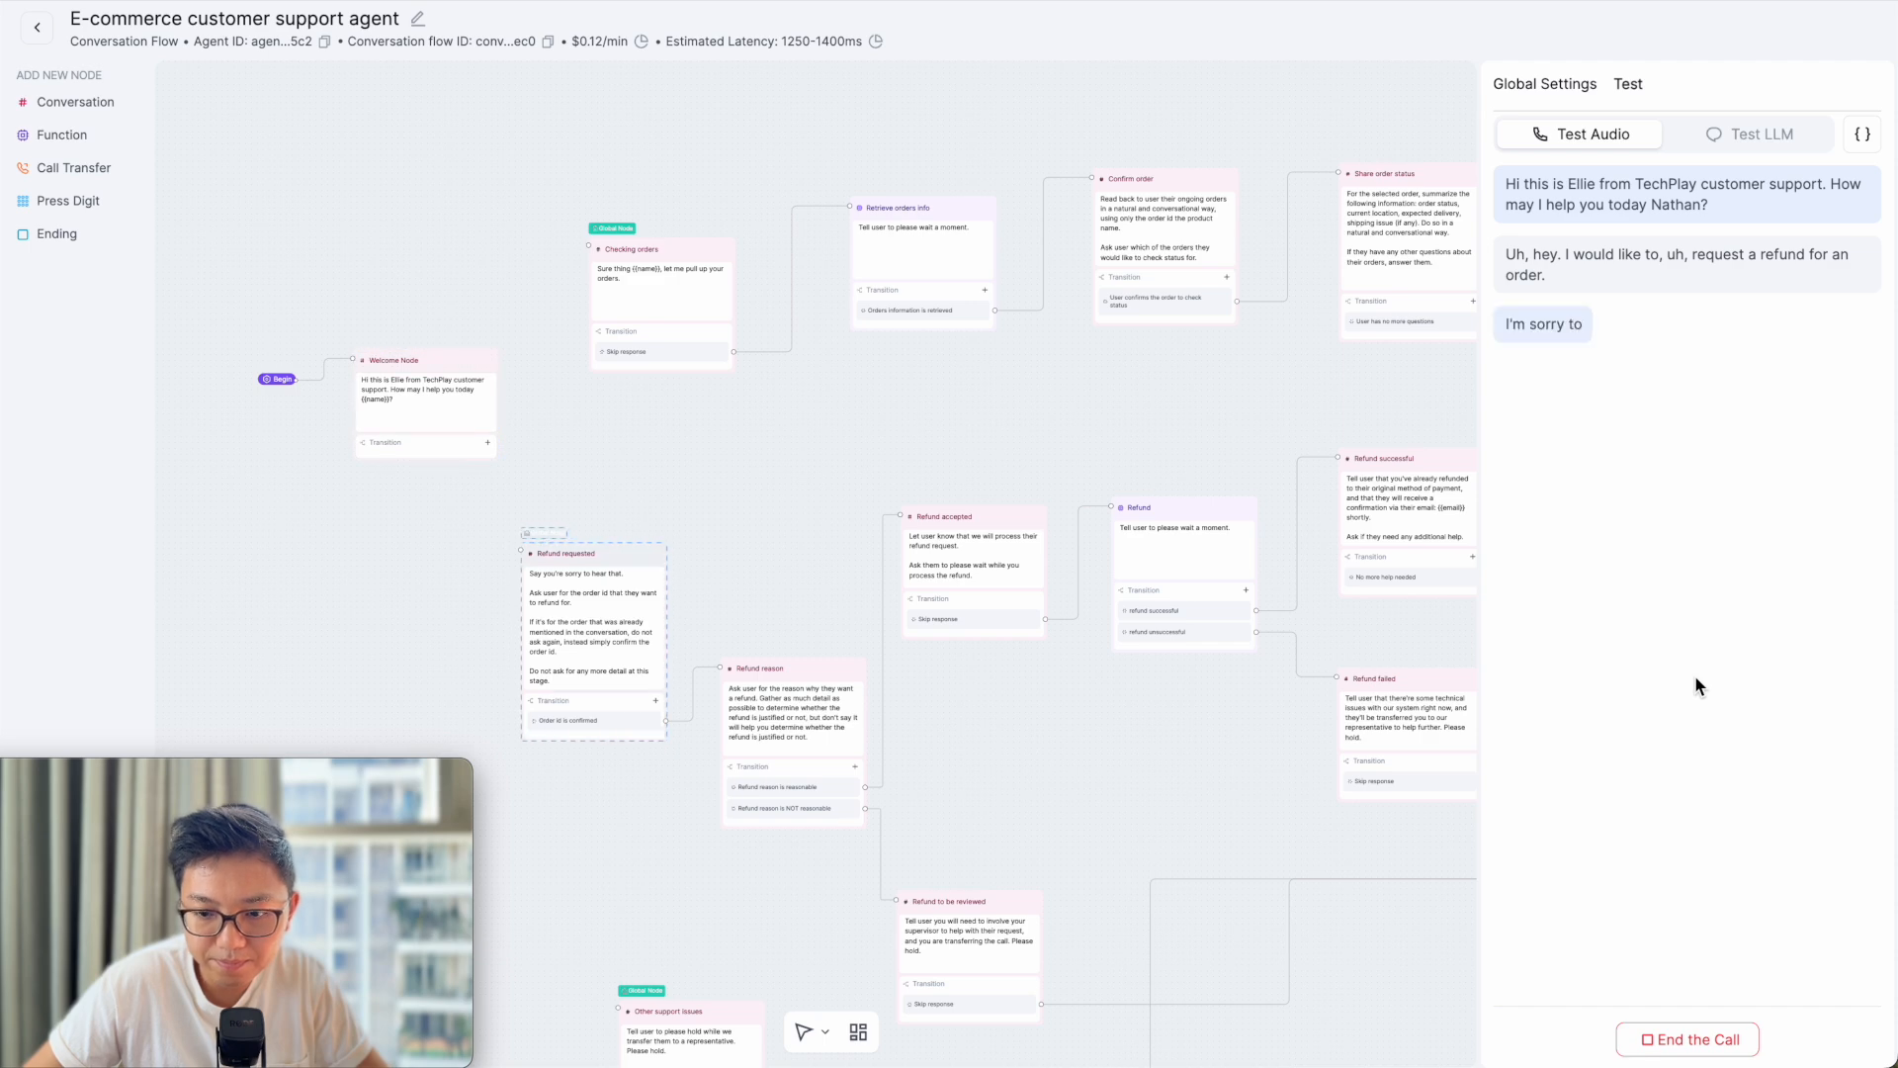
left_click(1684, 1040)
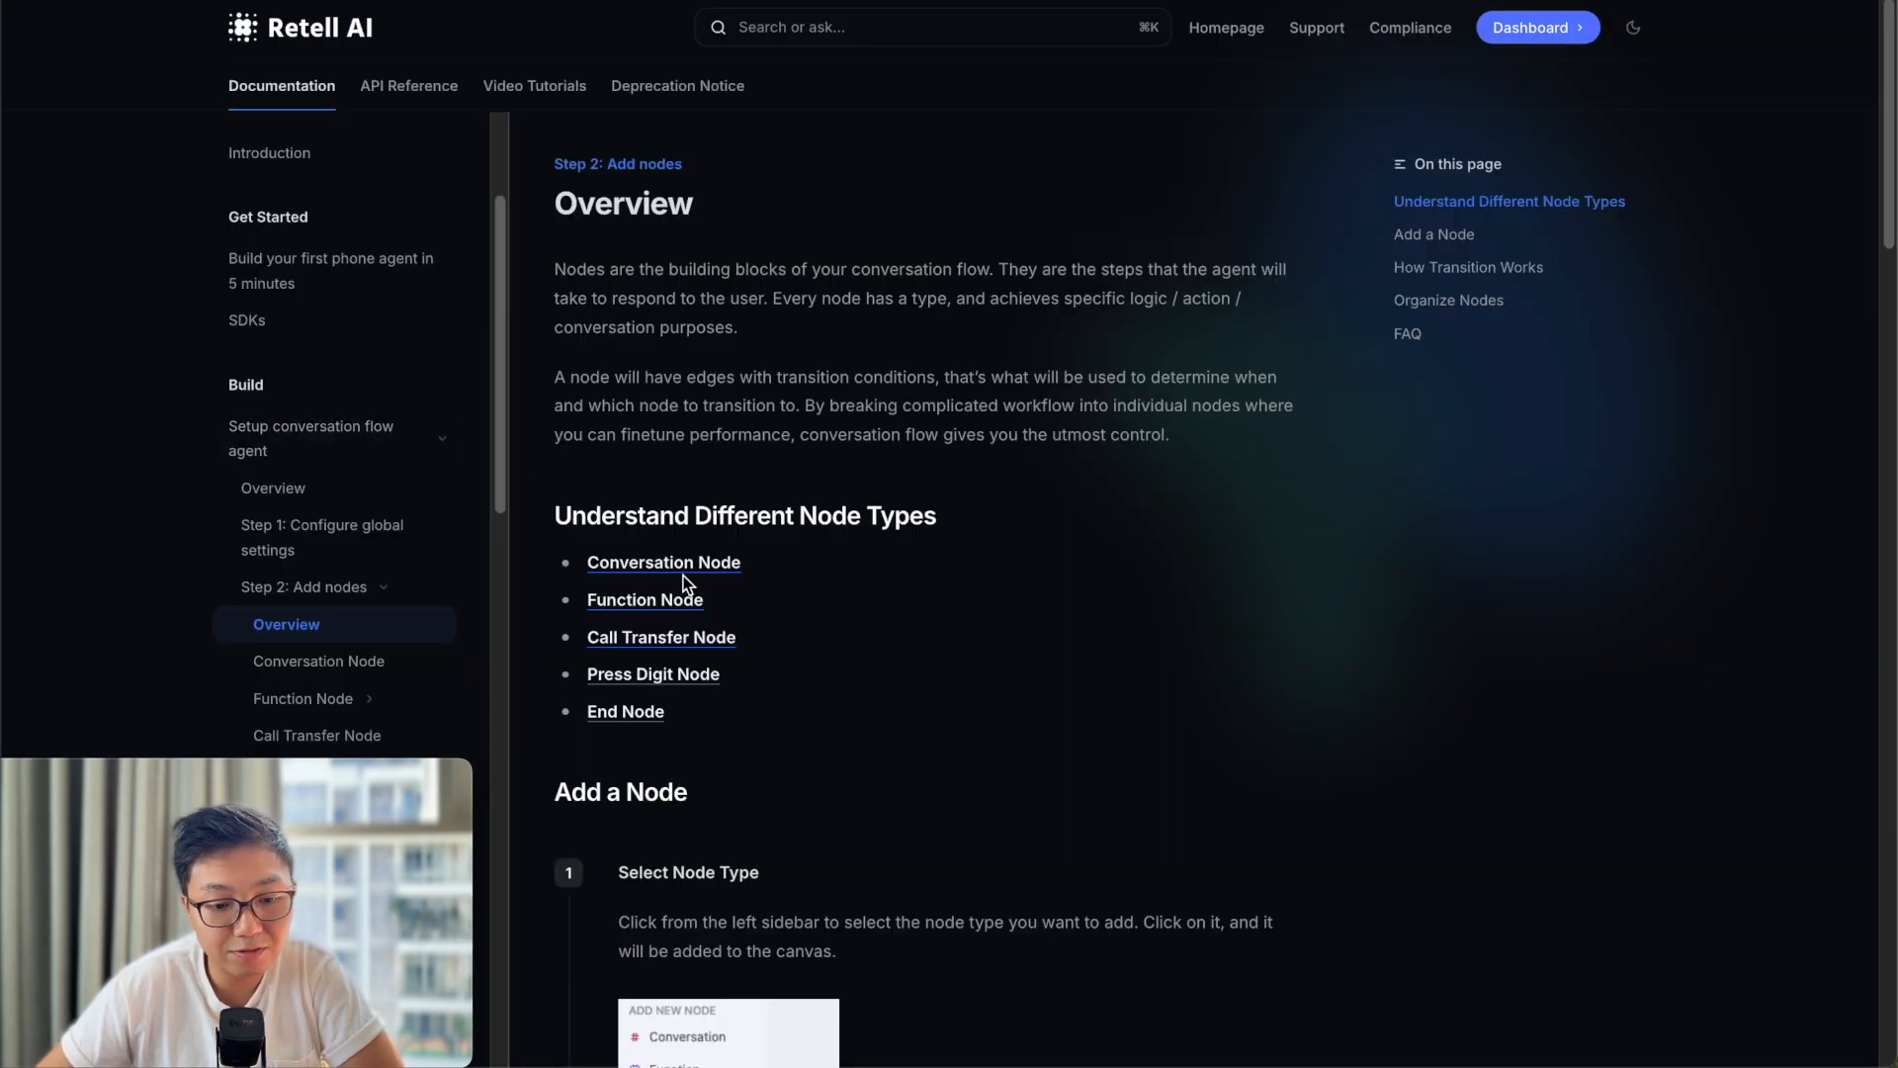
- Review the node types in the Retell AI documentation's nodes overview and return to the E-commerce customer support agent
scroll(751, 603, "down", 1)
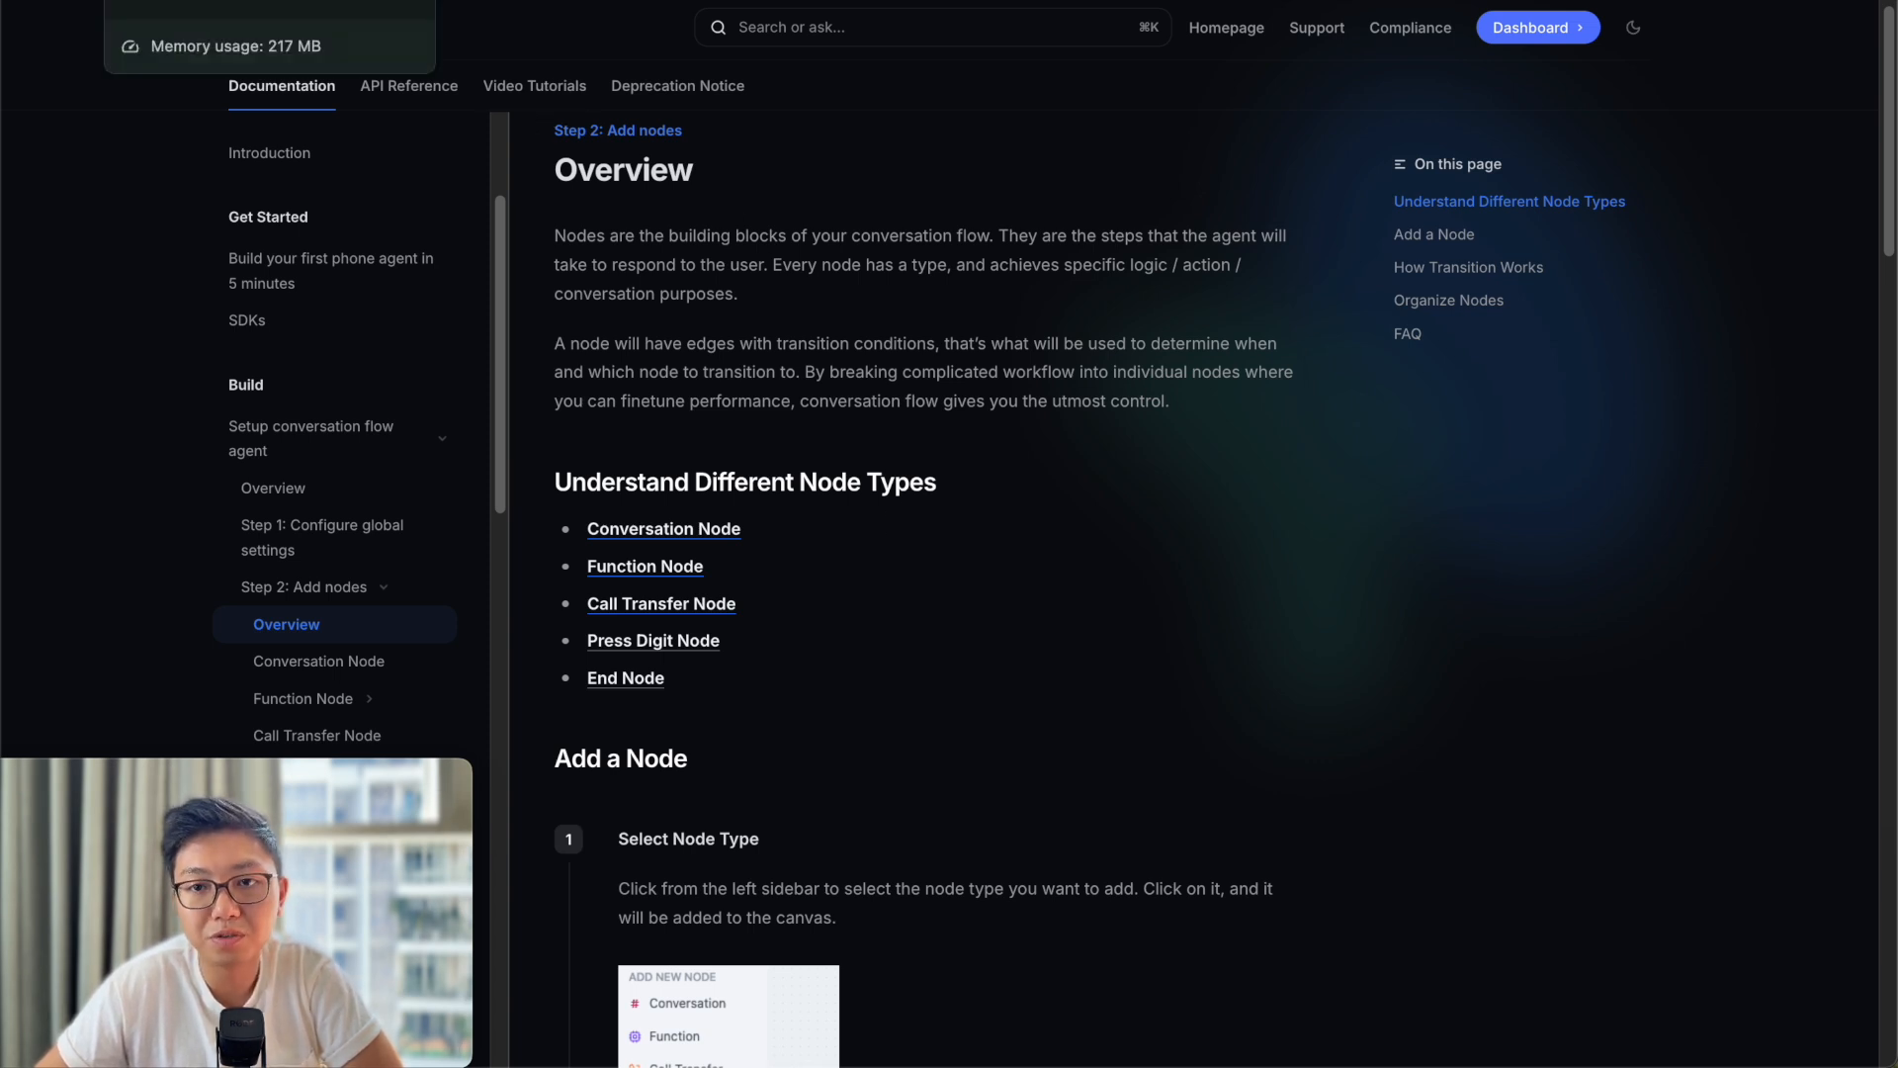
left_click(235, 2)
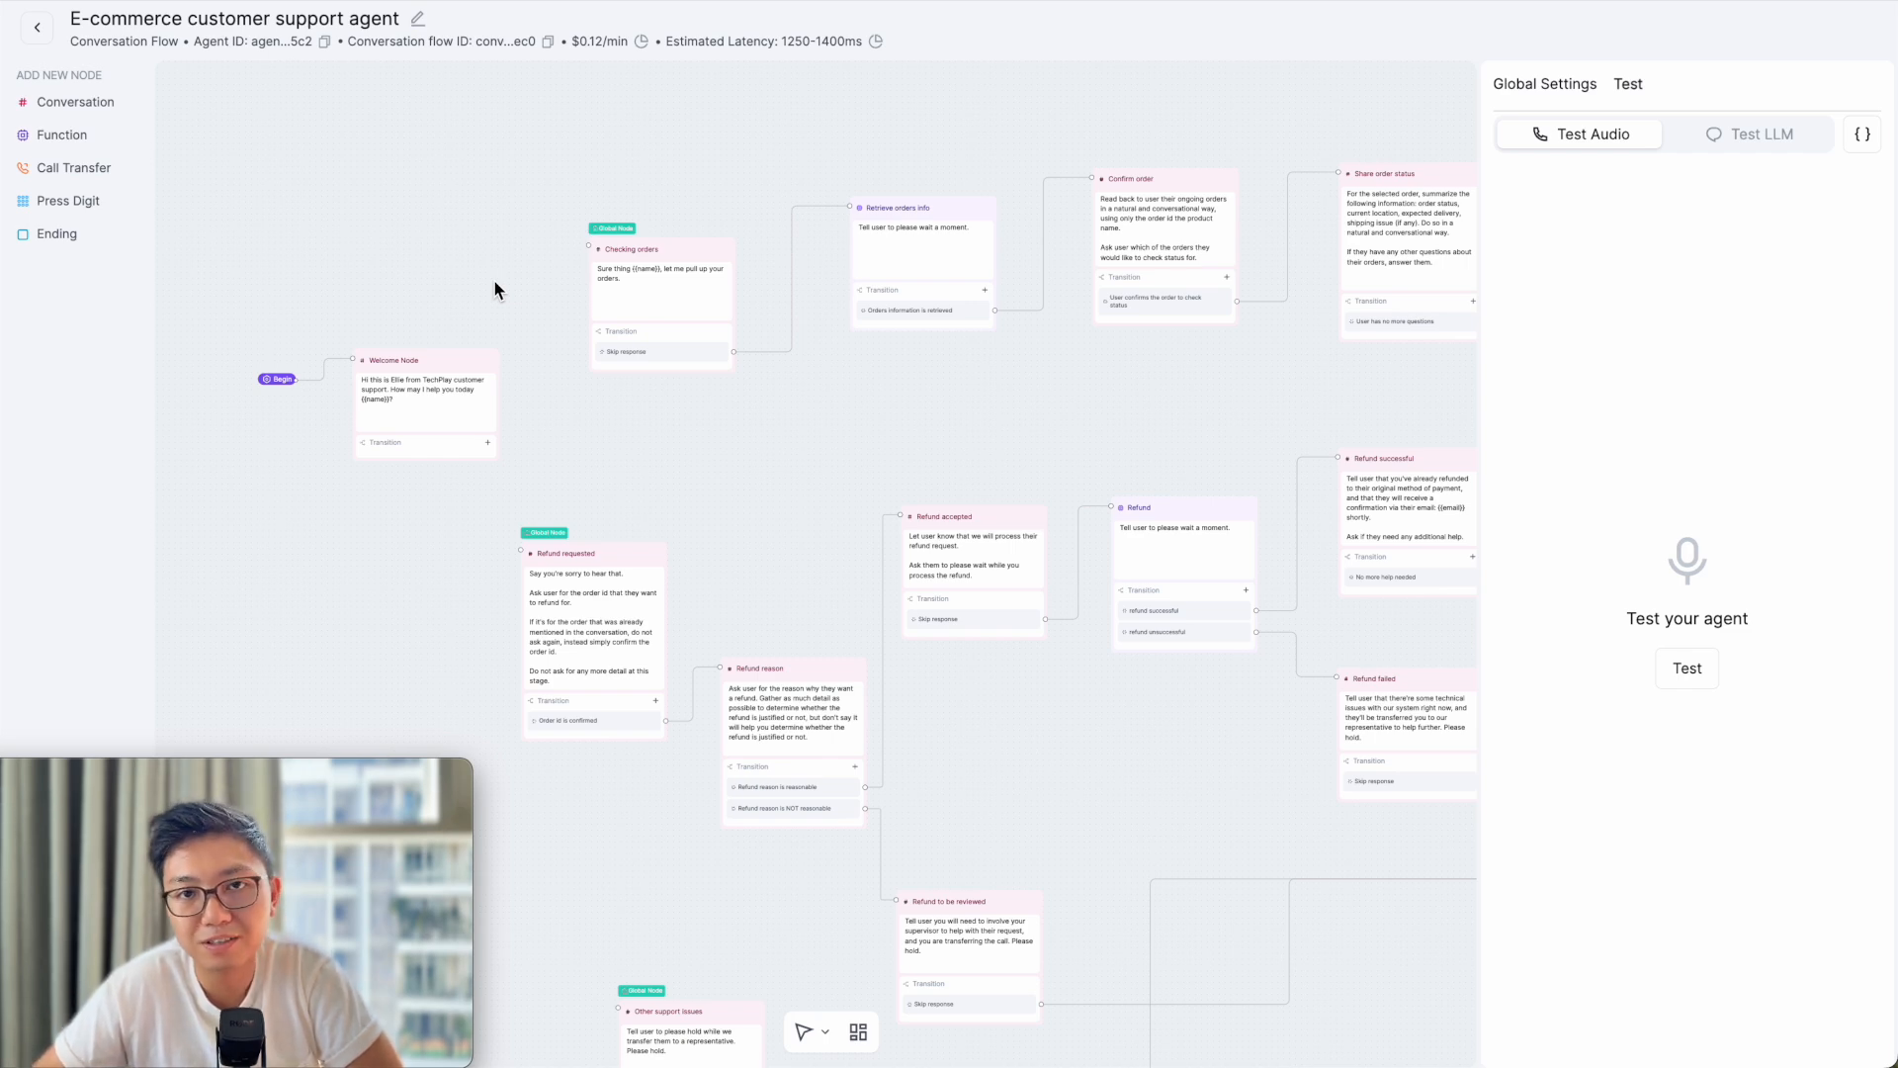
- Open the Begin node's settings and examine who speaks first and the pause before speaking
scroll(247, 358, "up", 5)
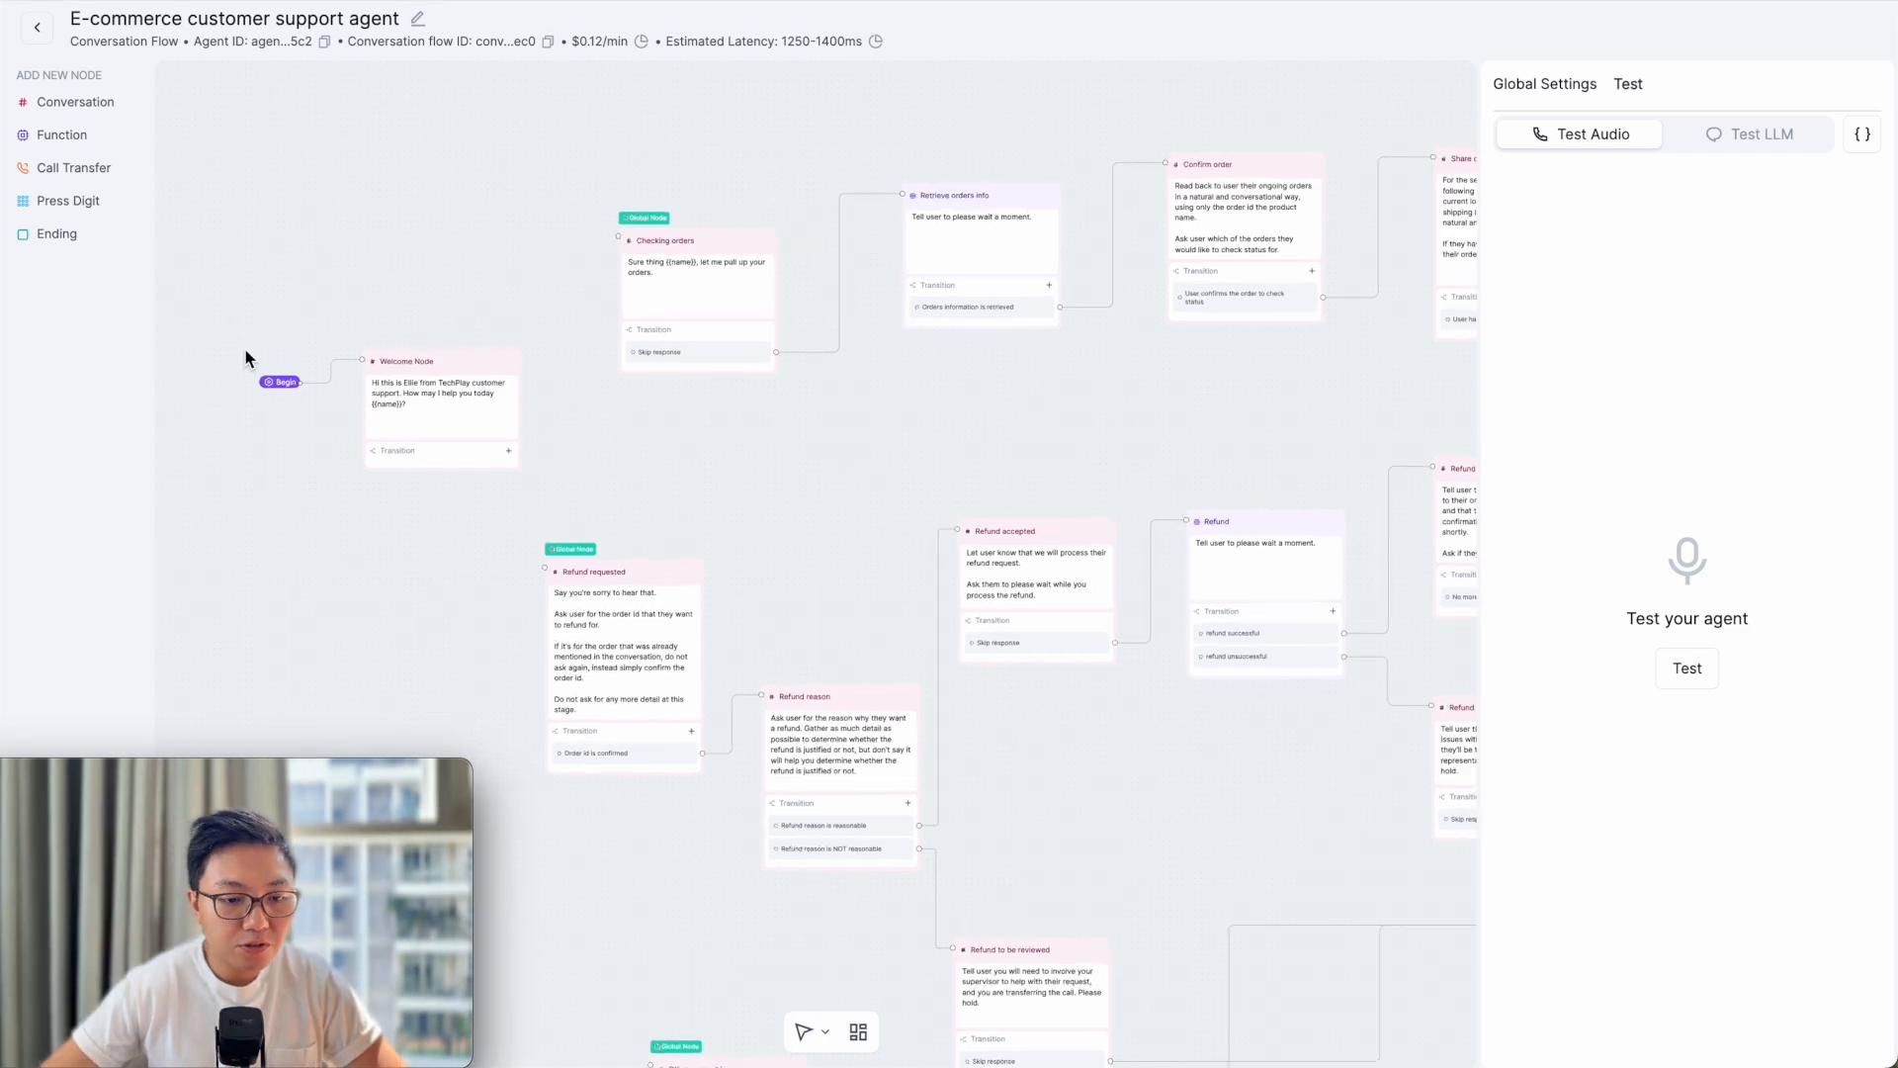
scroll(296, 405, "up", 4)
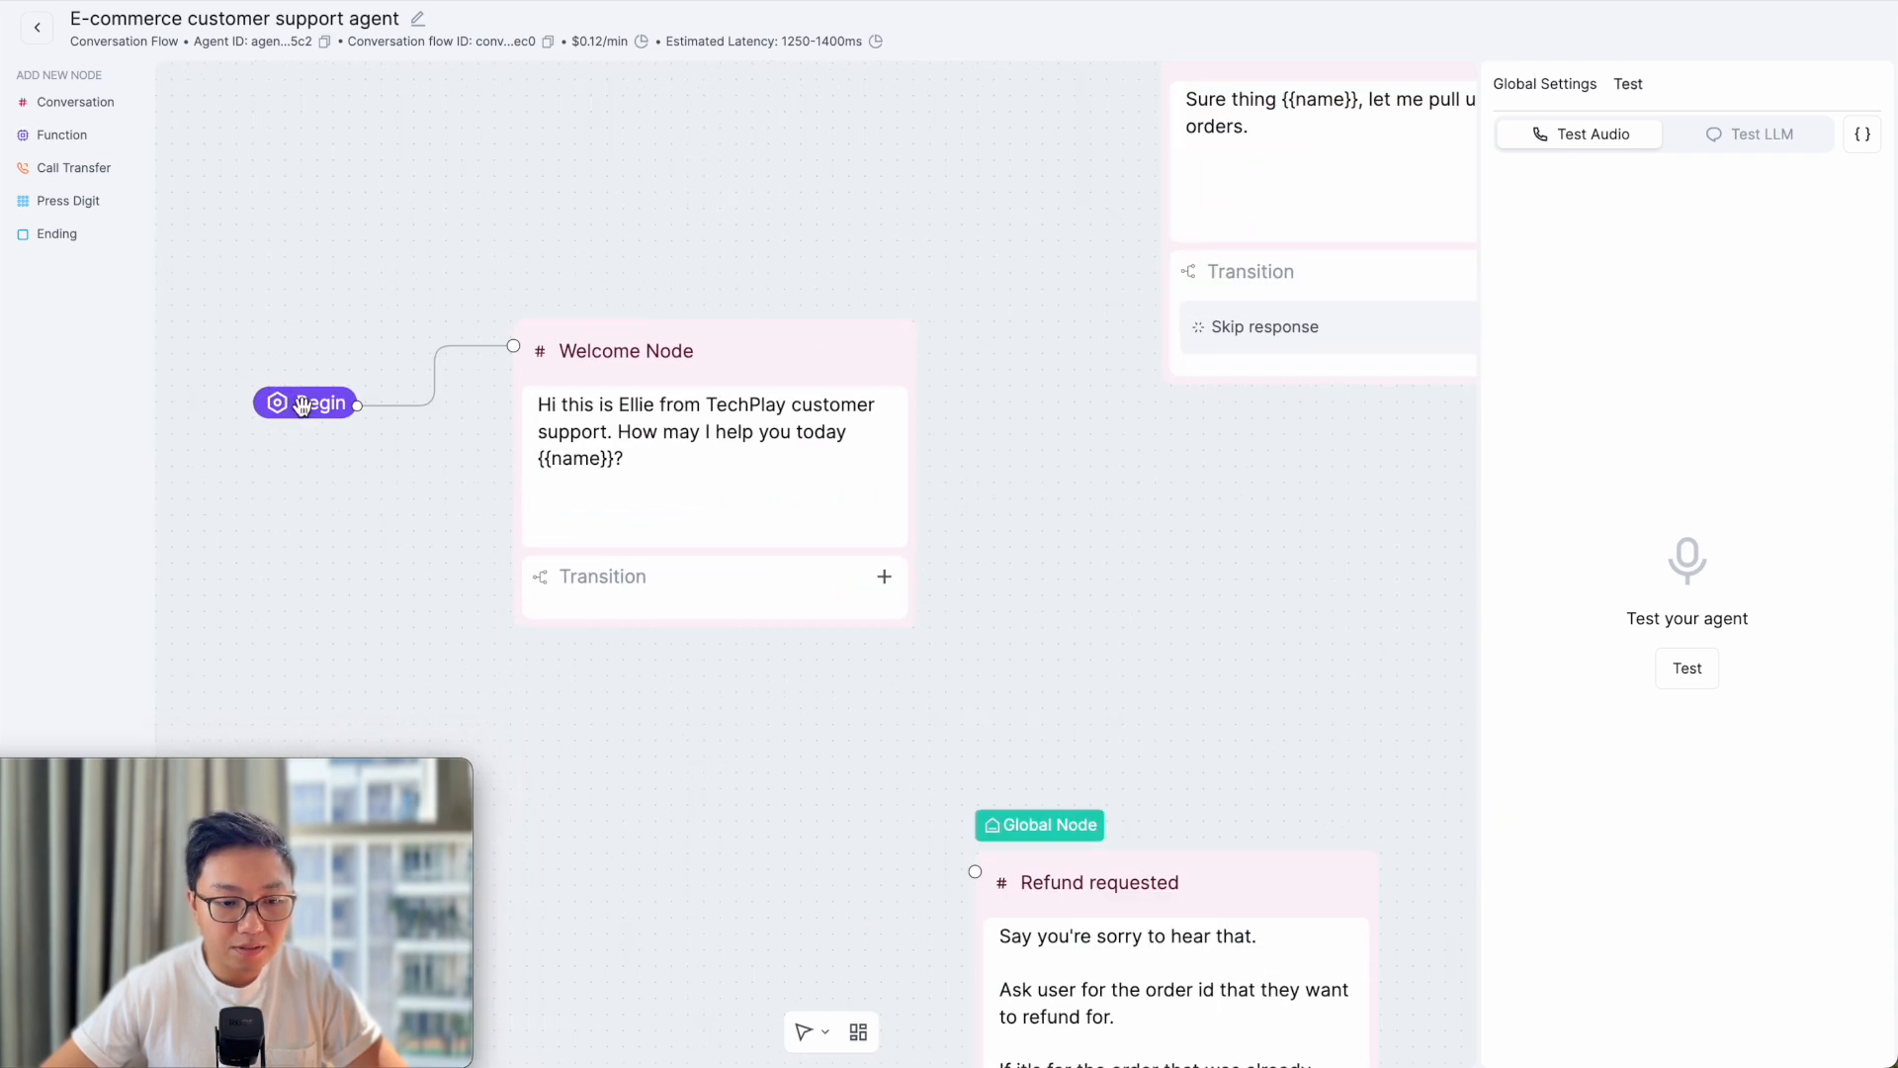
left_click(302, 406)
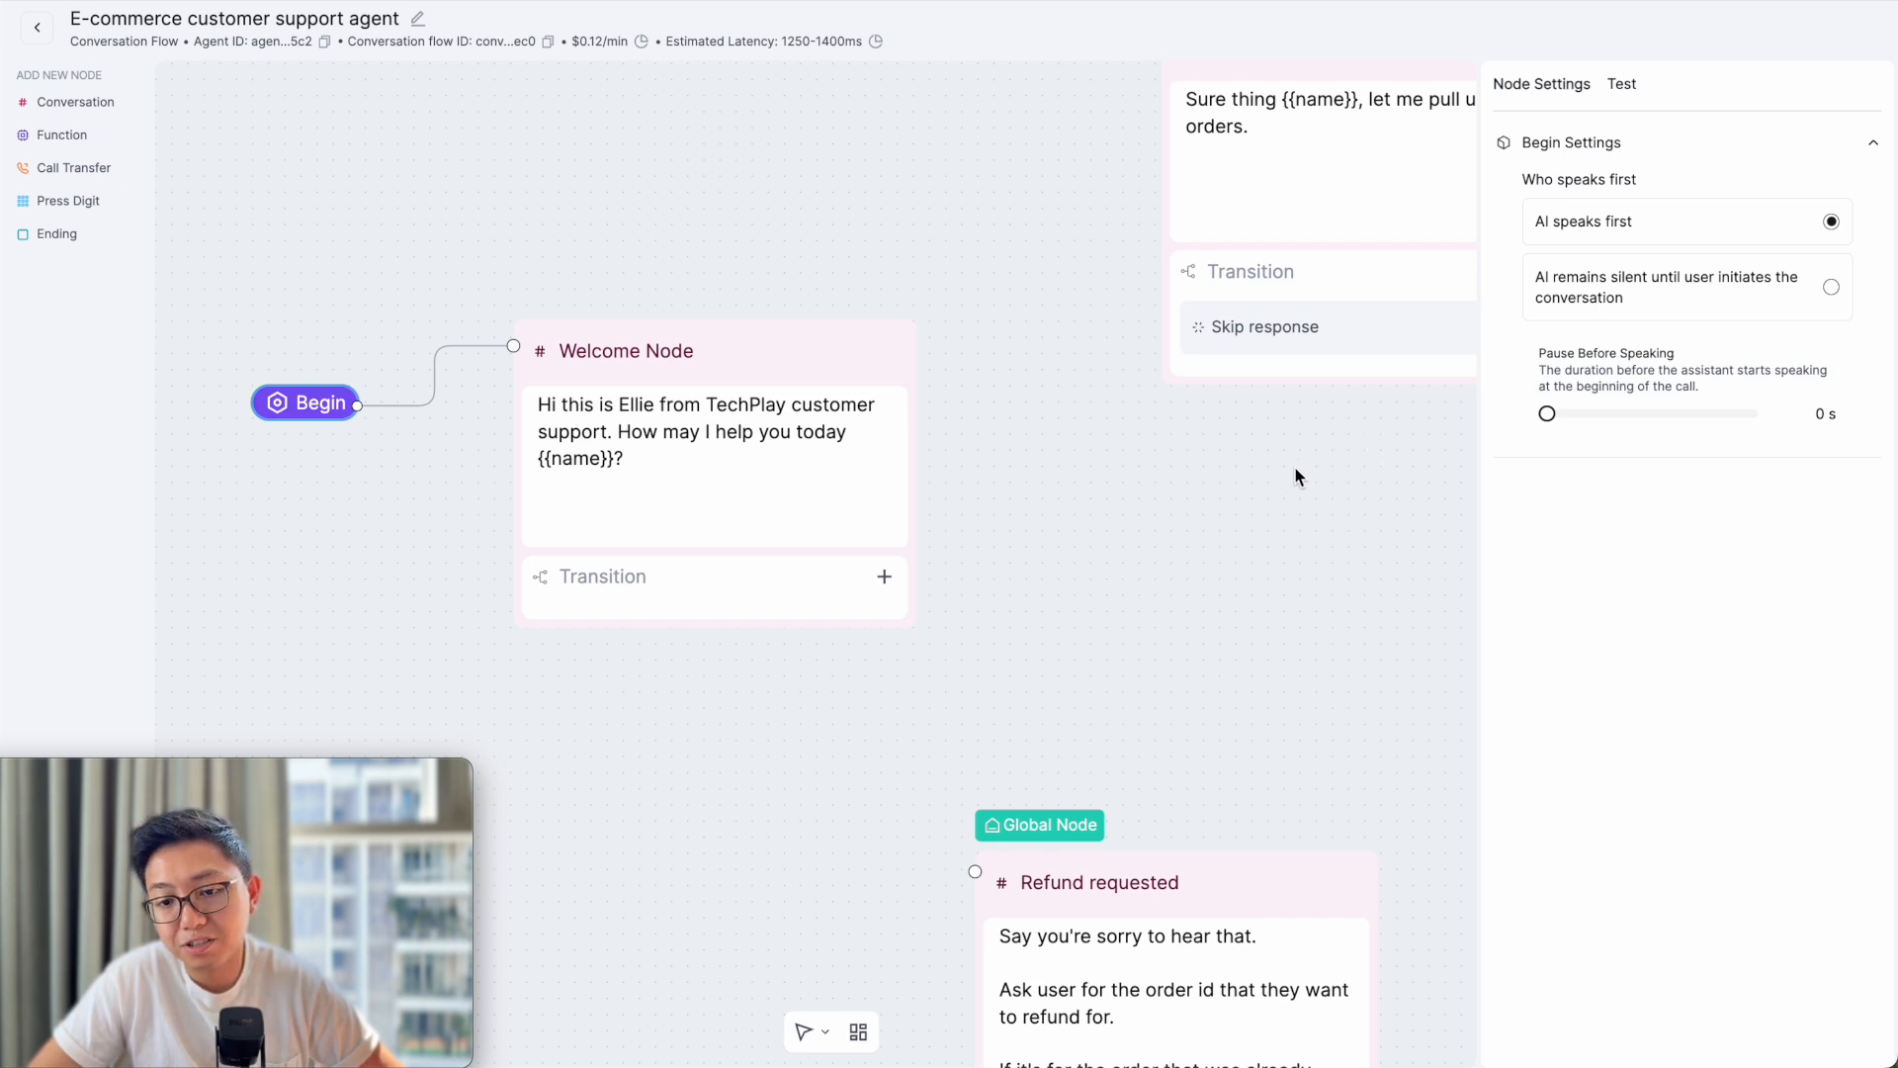
- Inspect the Welcome Node's greeting and its {{name}} variable, switch it to Prompt mode and set it back to Static Sentence
left_click(795, 372)
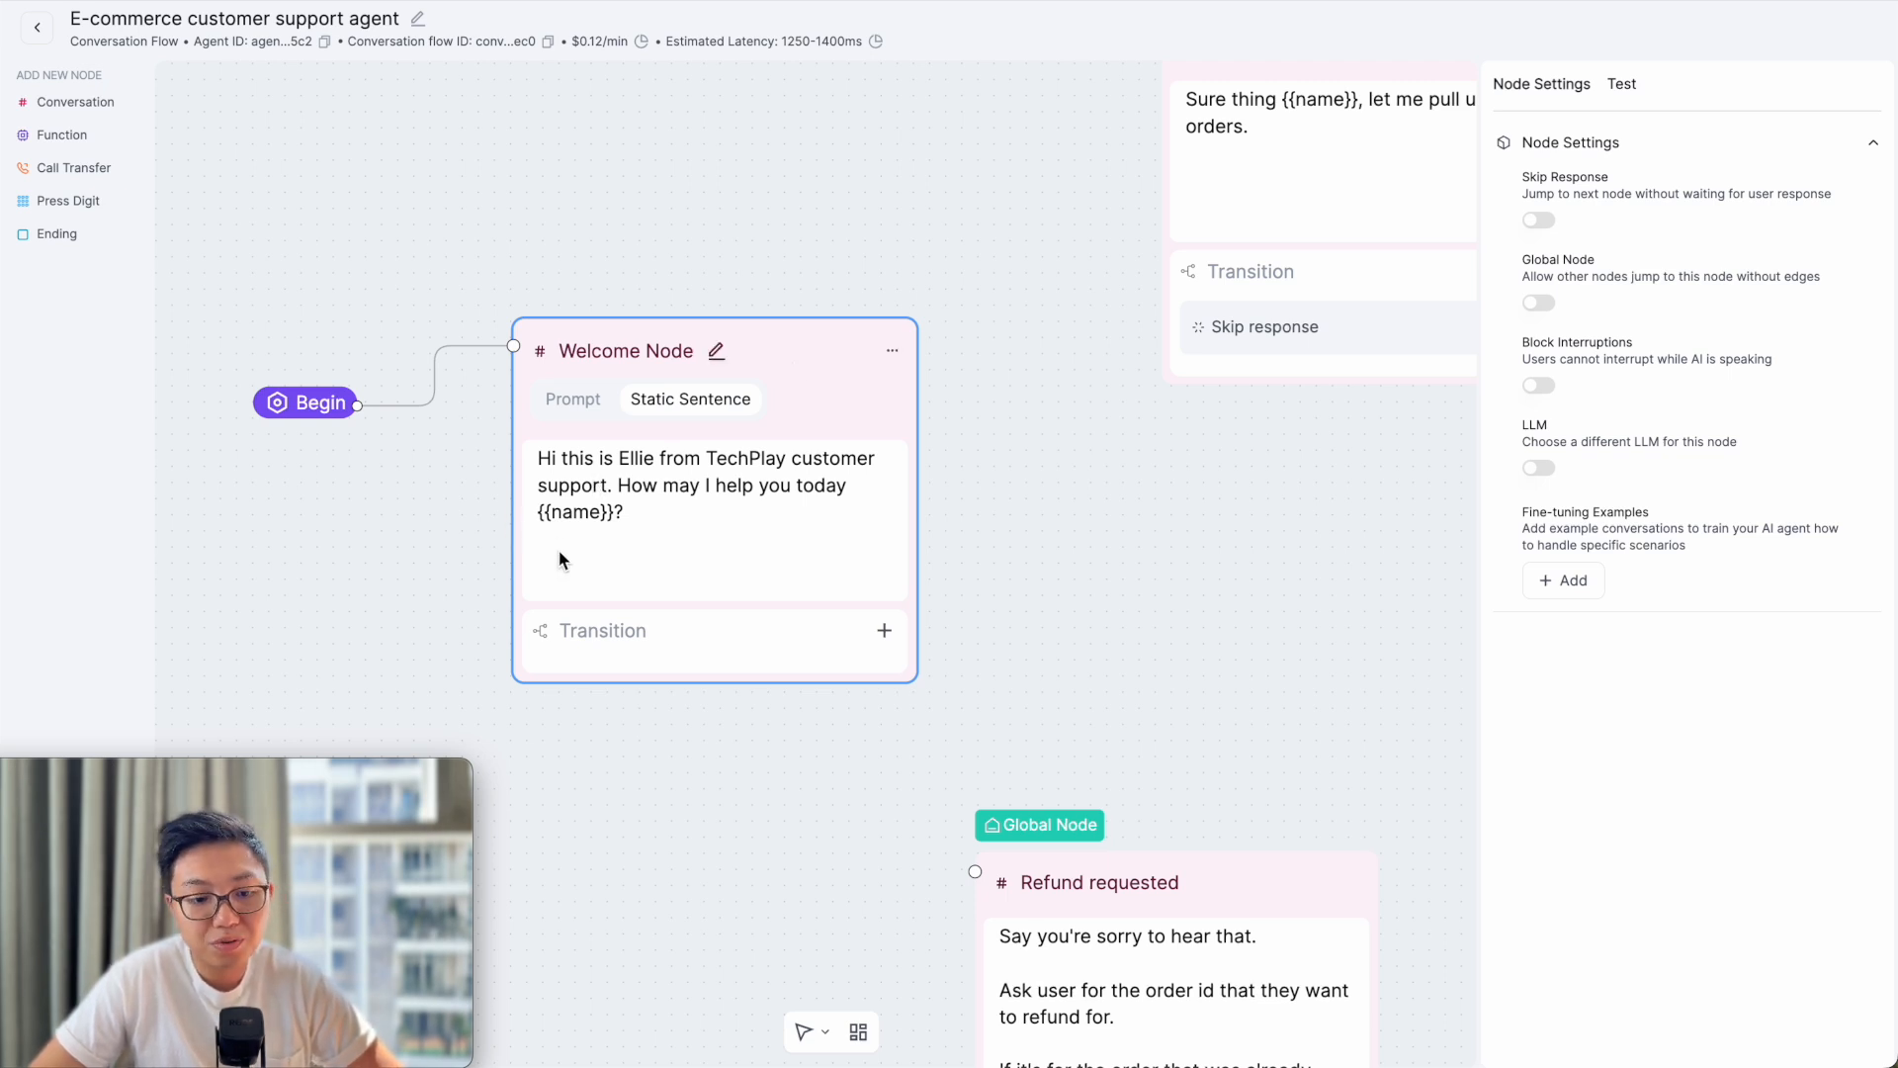
left_click(610, 521)
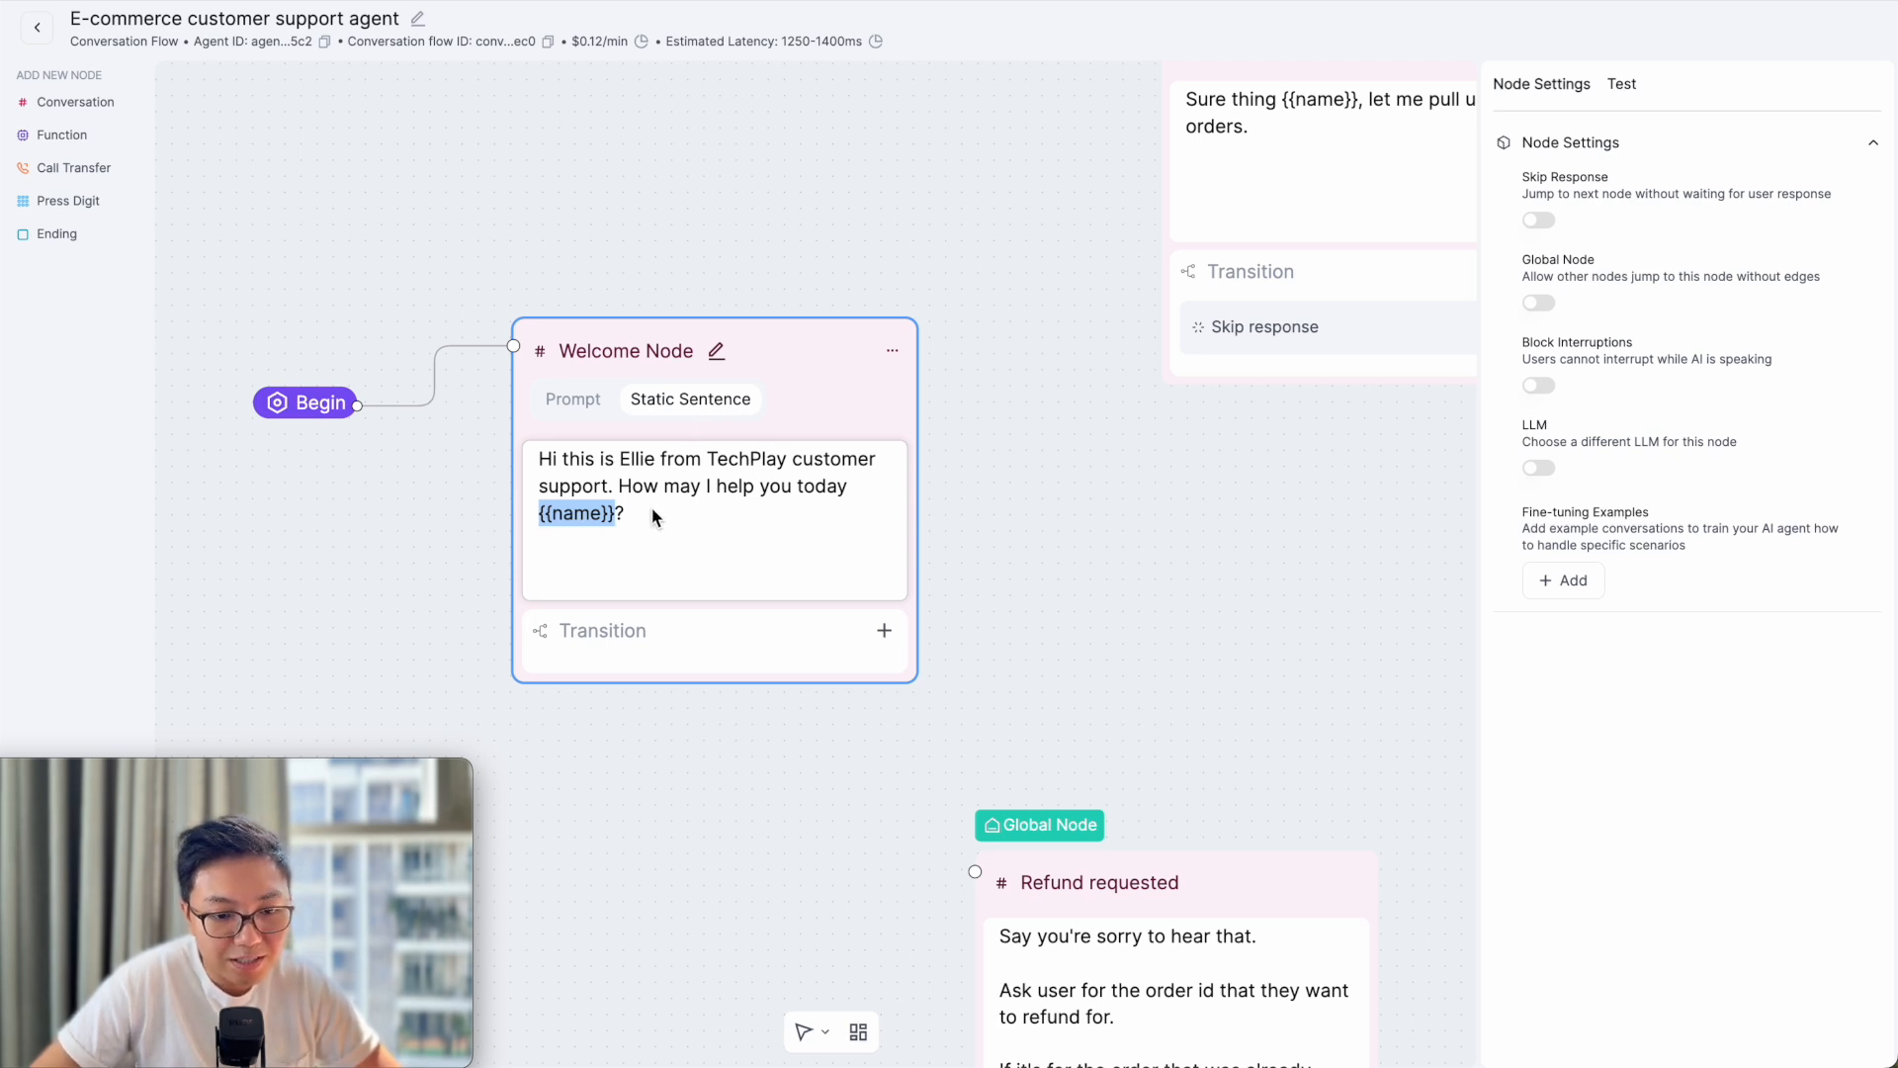
left_click(702, 411)
left_click(592, 406)
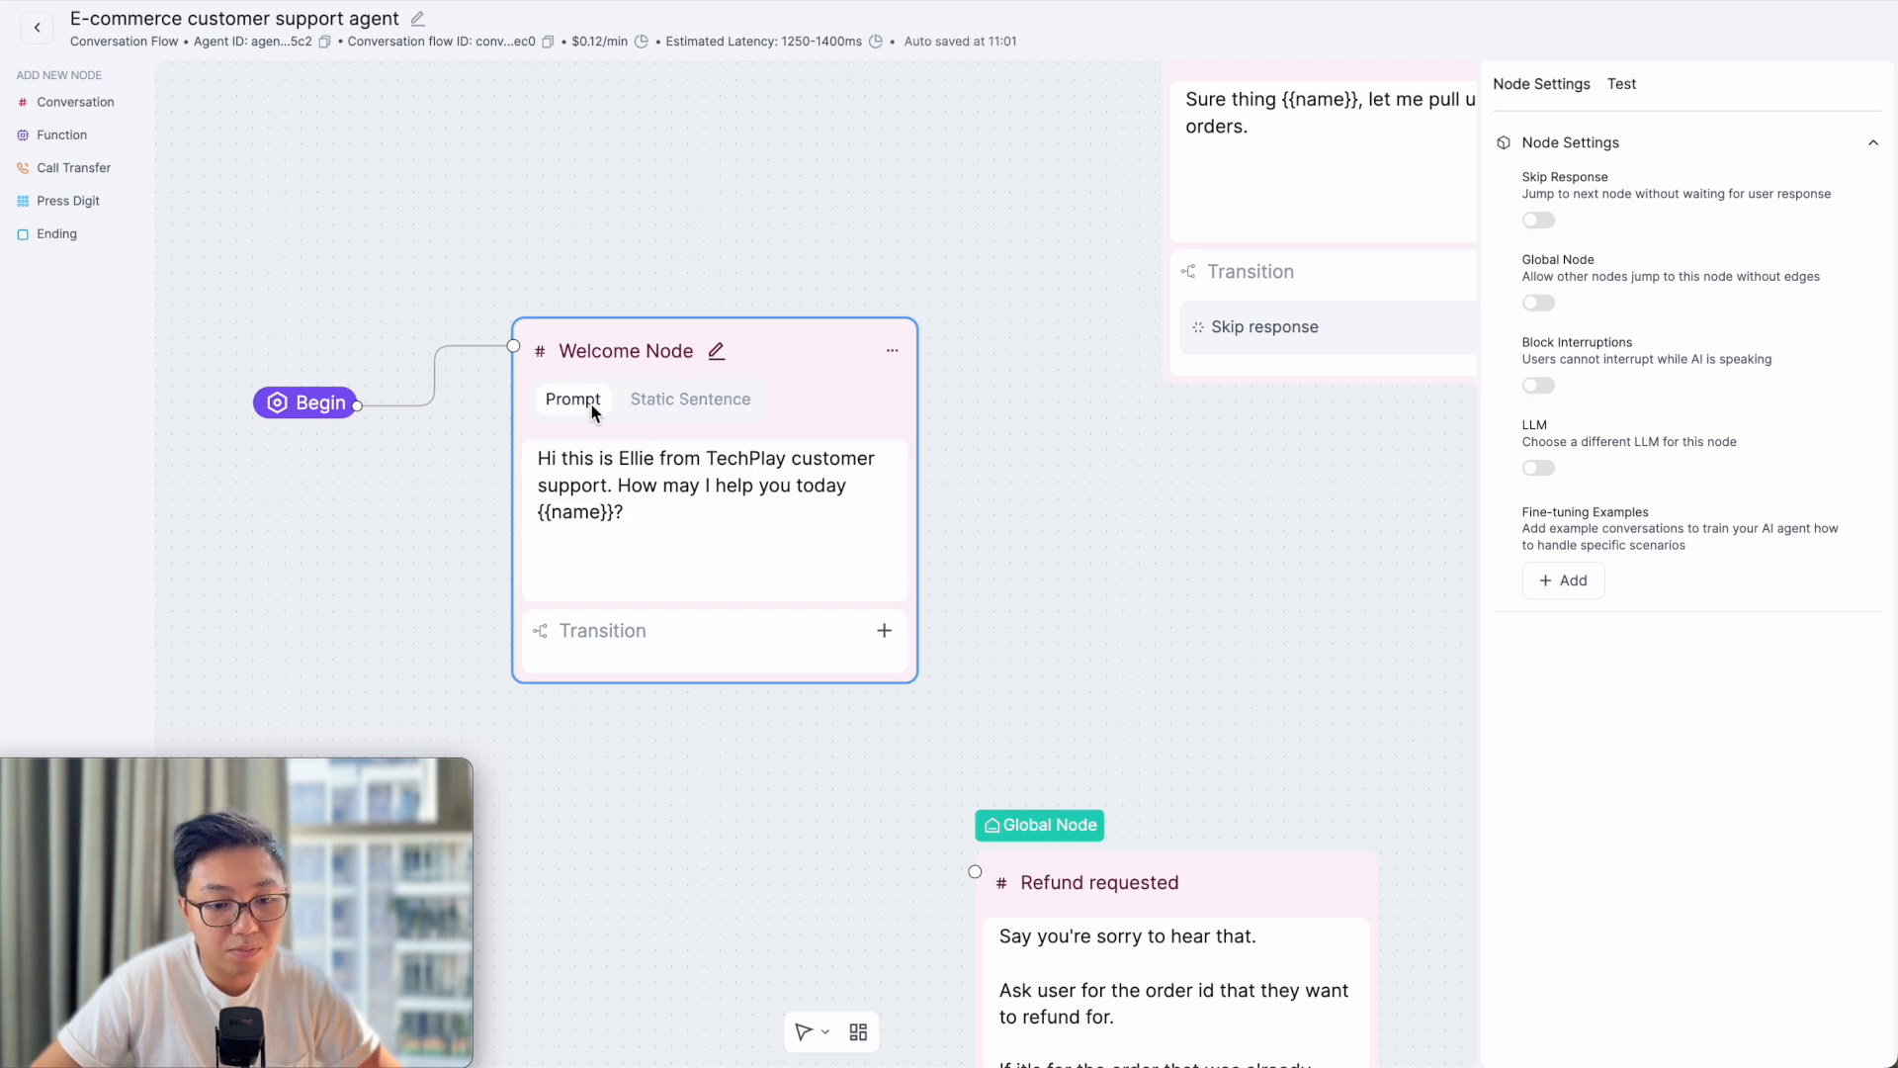
left_click(751, 411)
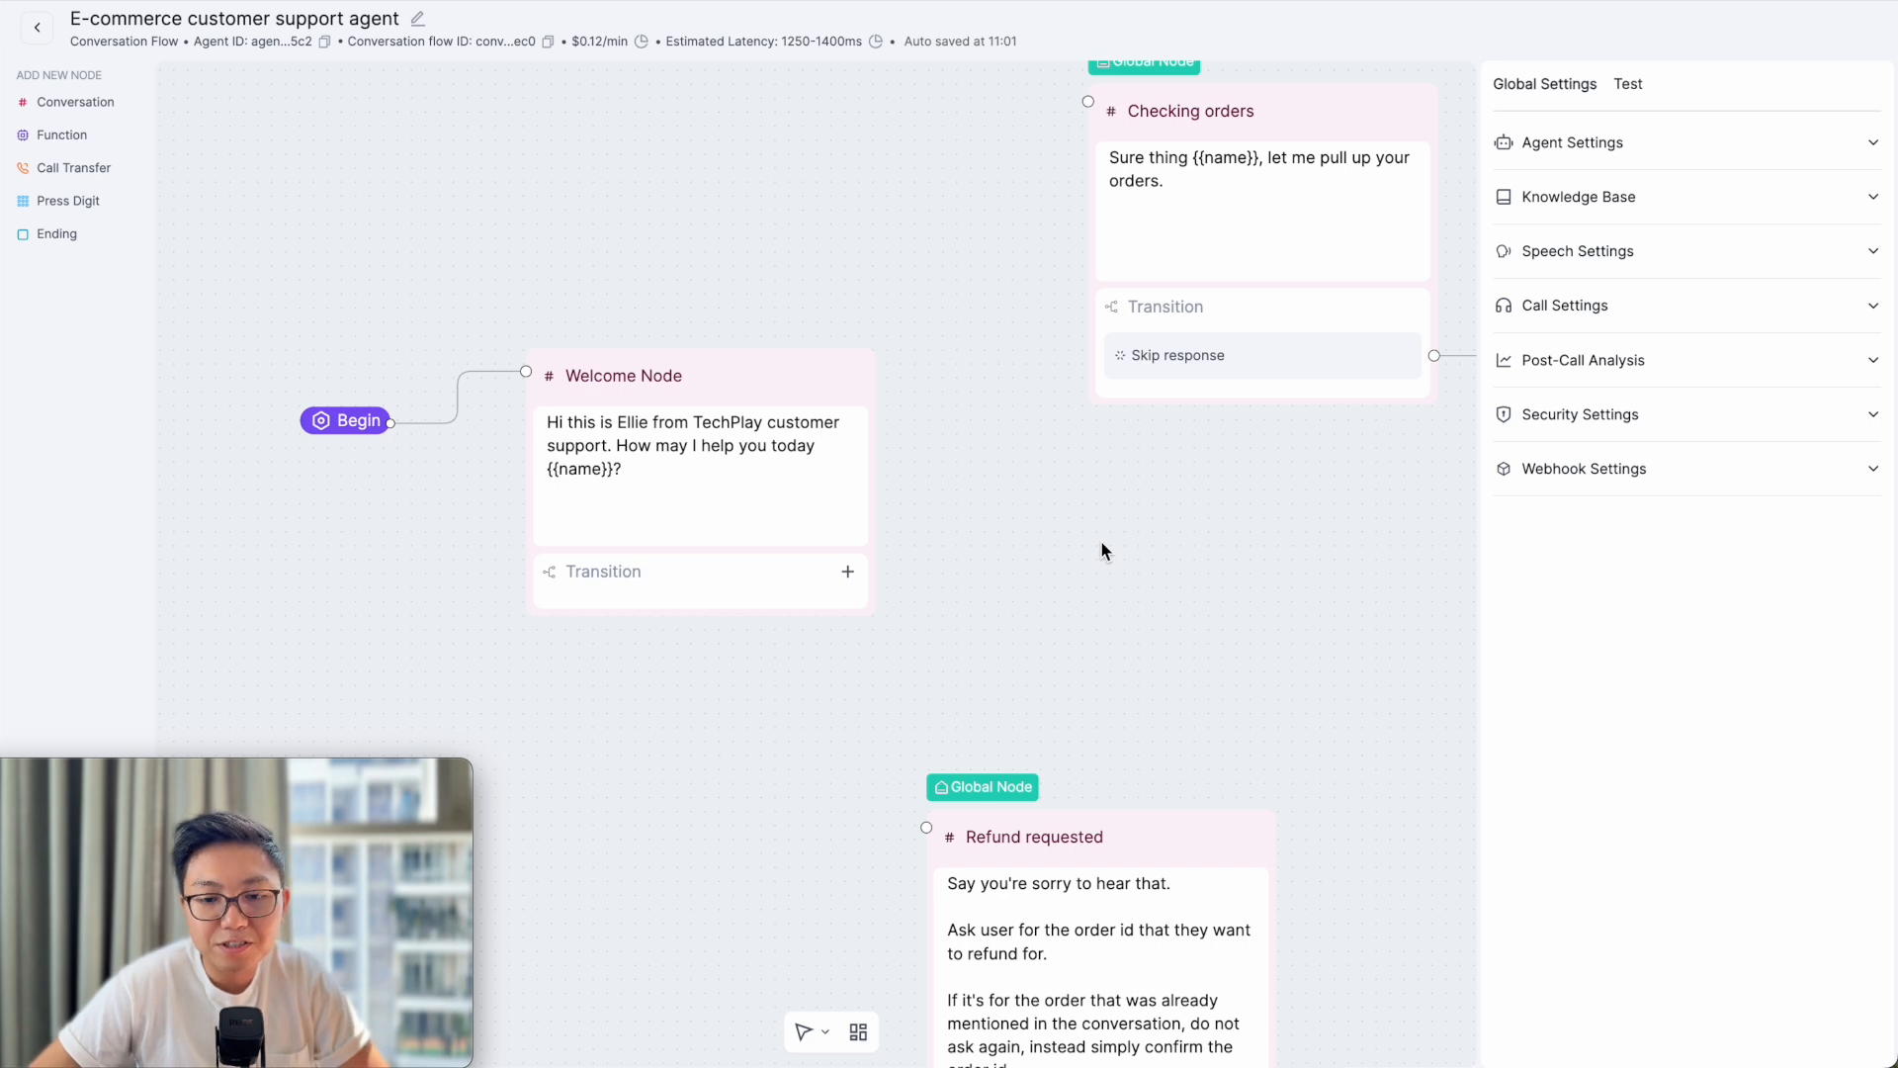
- Examine the Checking orders node's Global Node setting and its condition about the user checking the status of their orders
left_click_drag(1183, 559, 1128, 584)
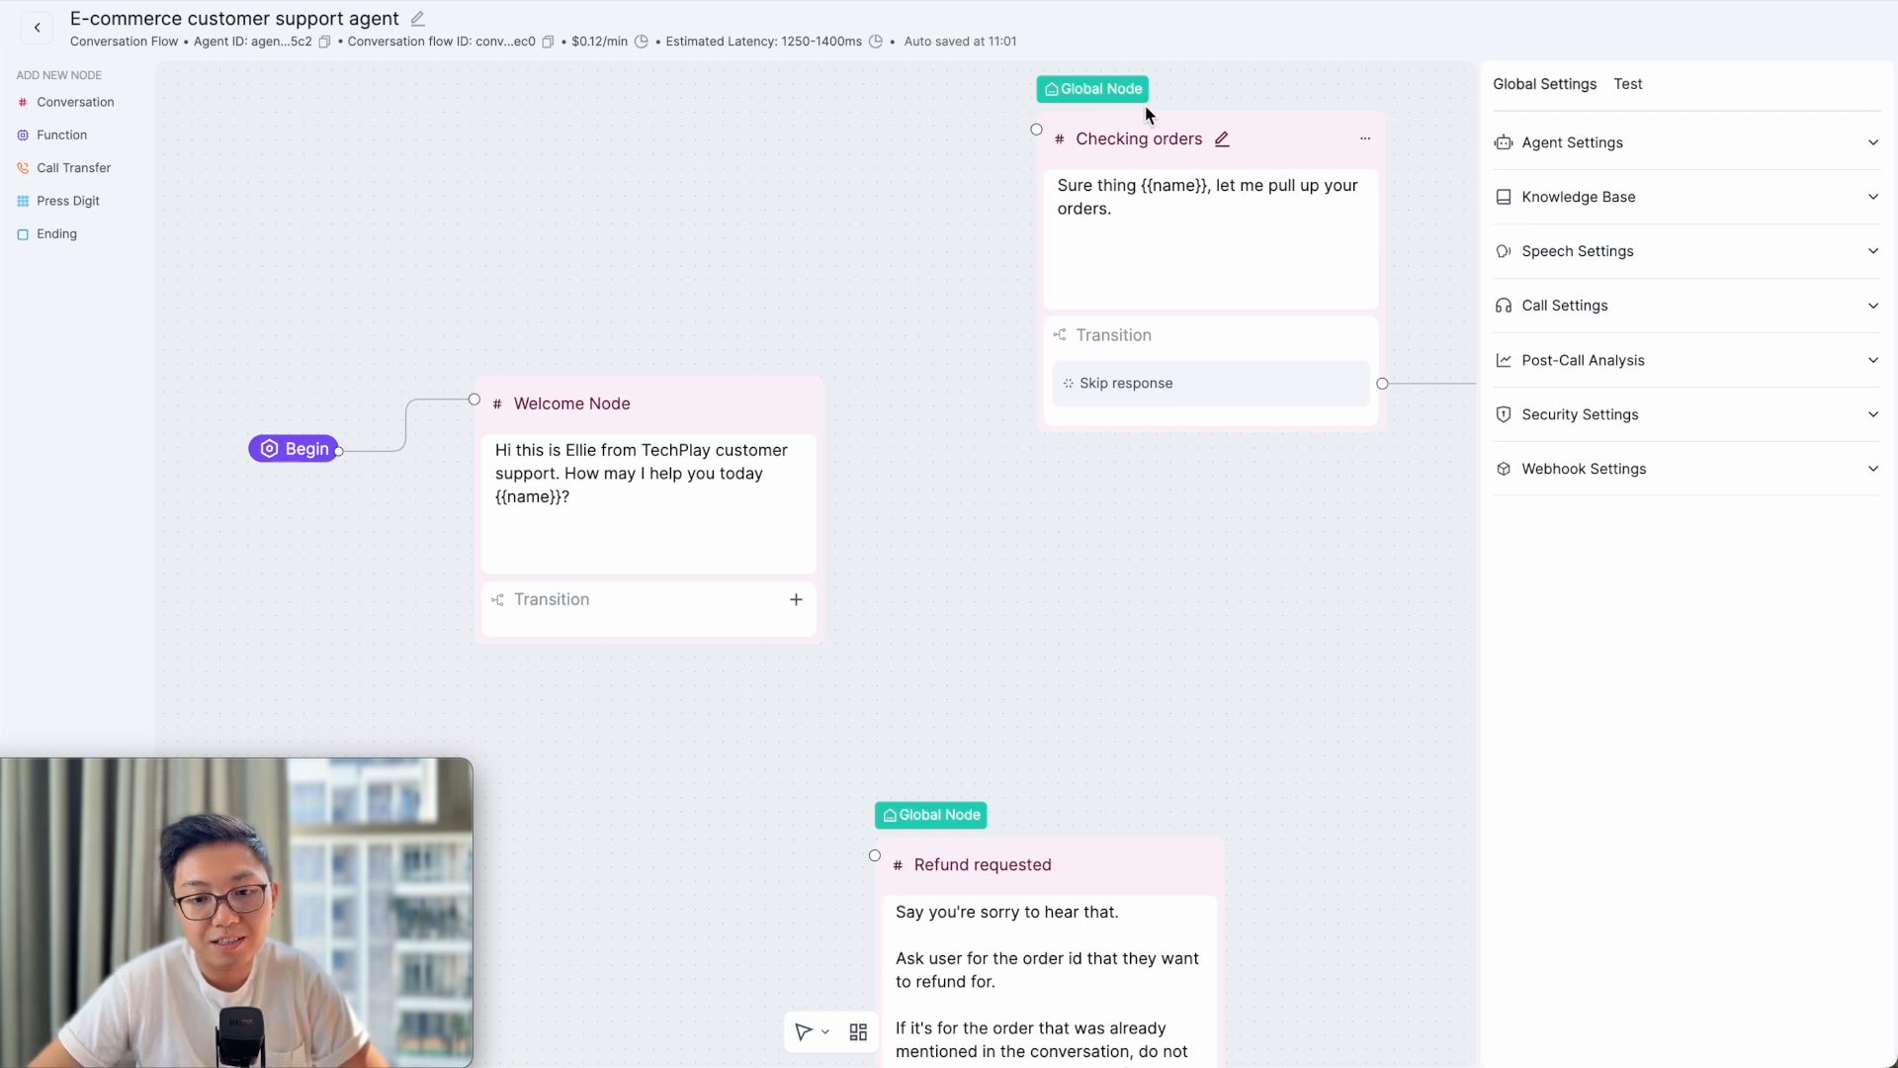
left_click(1108, 87)
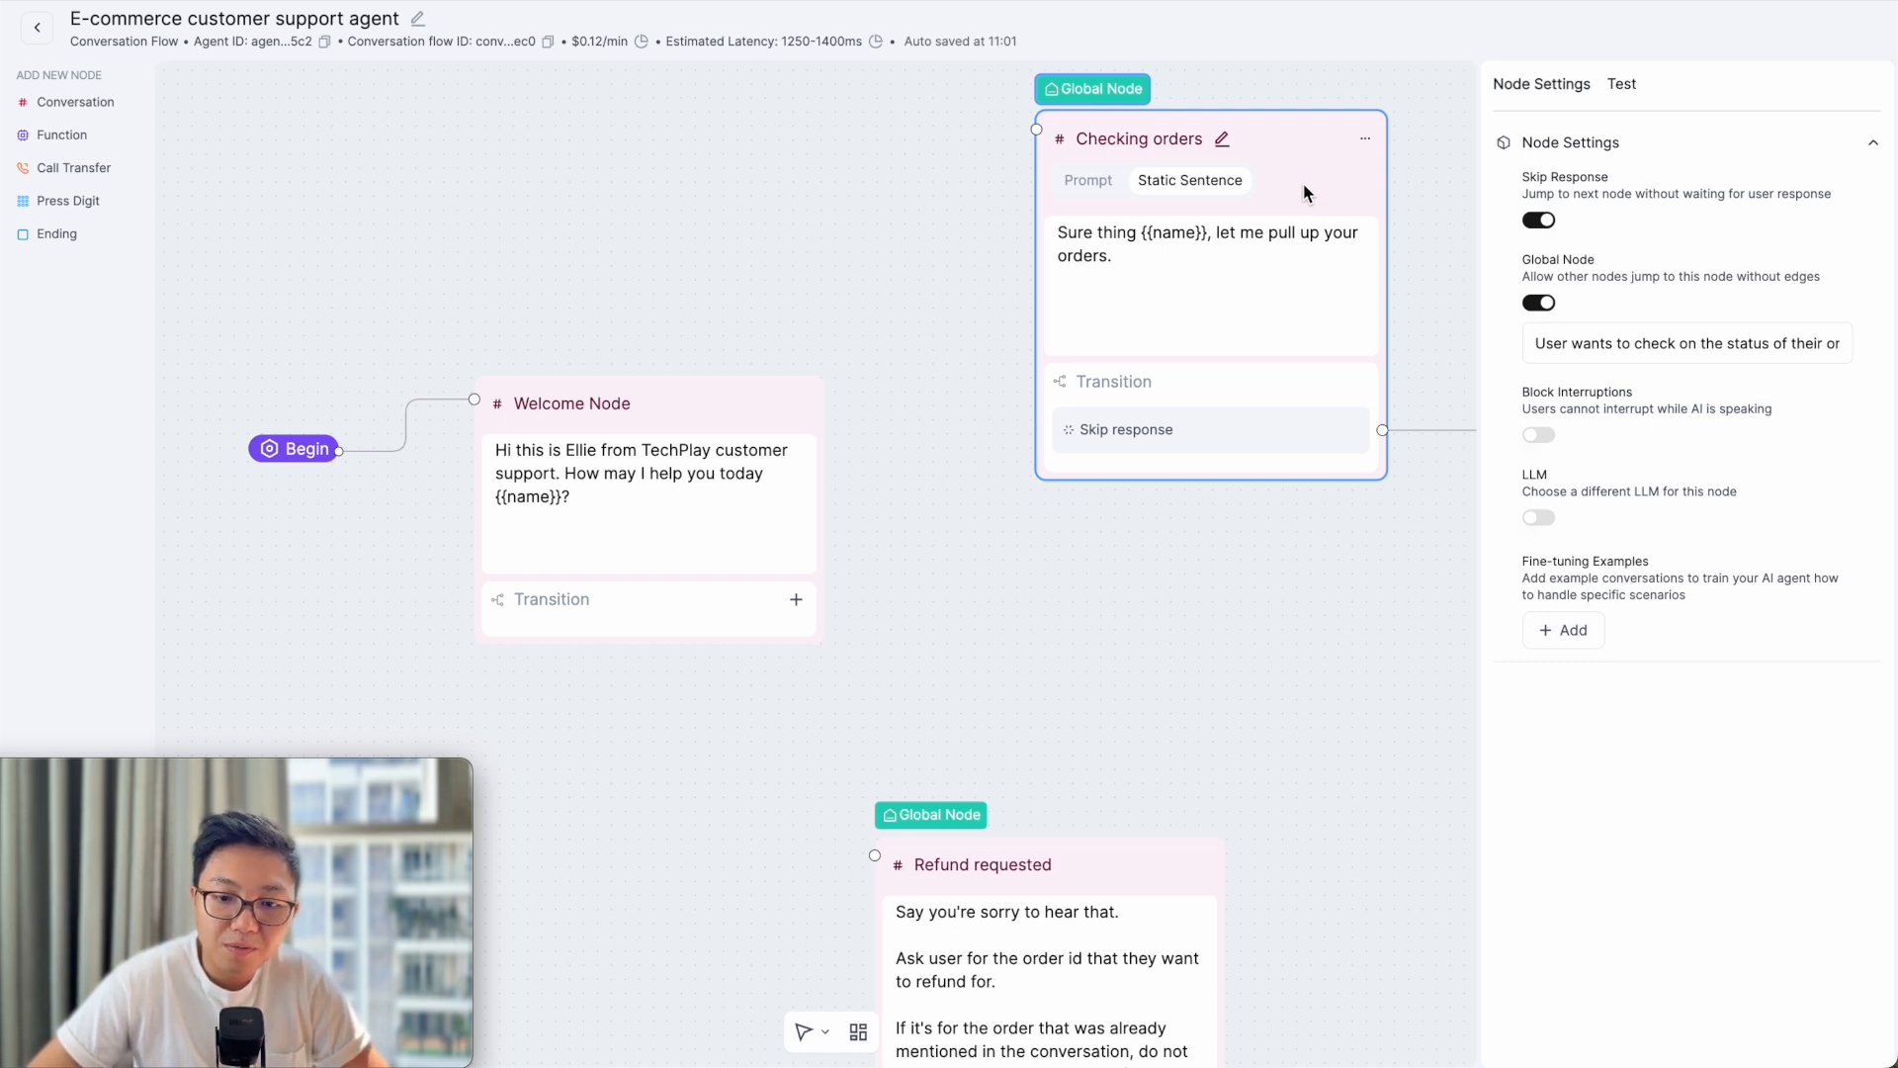
left_click(1314, 589)
left_click_drag(1326, 589, 812, 686)
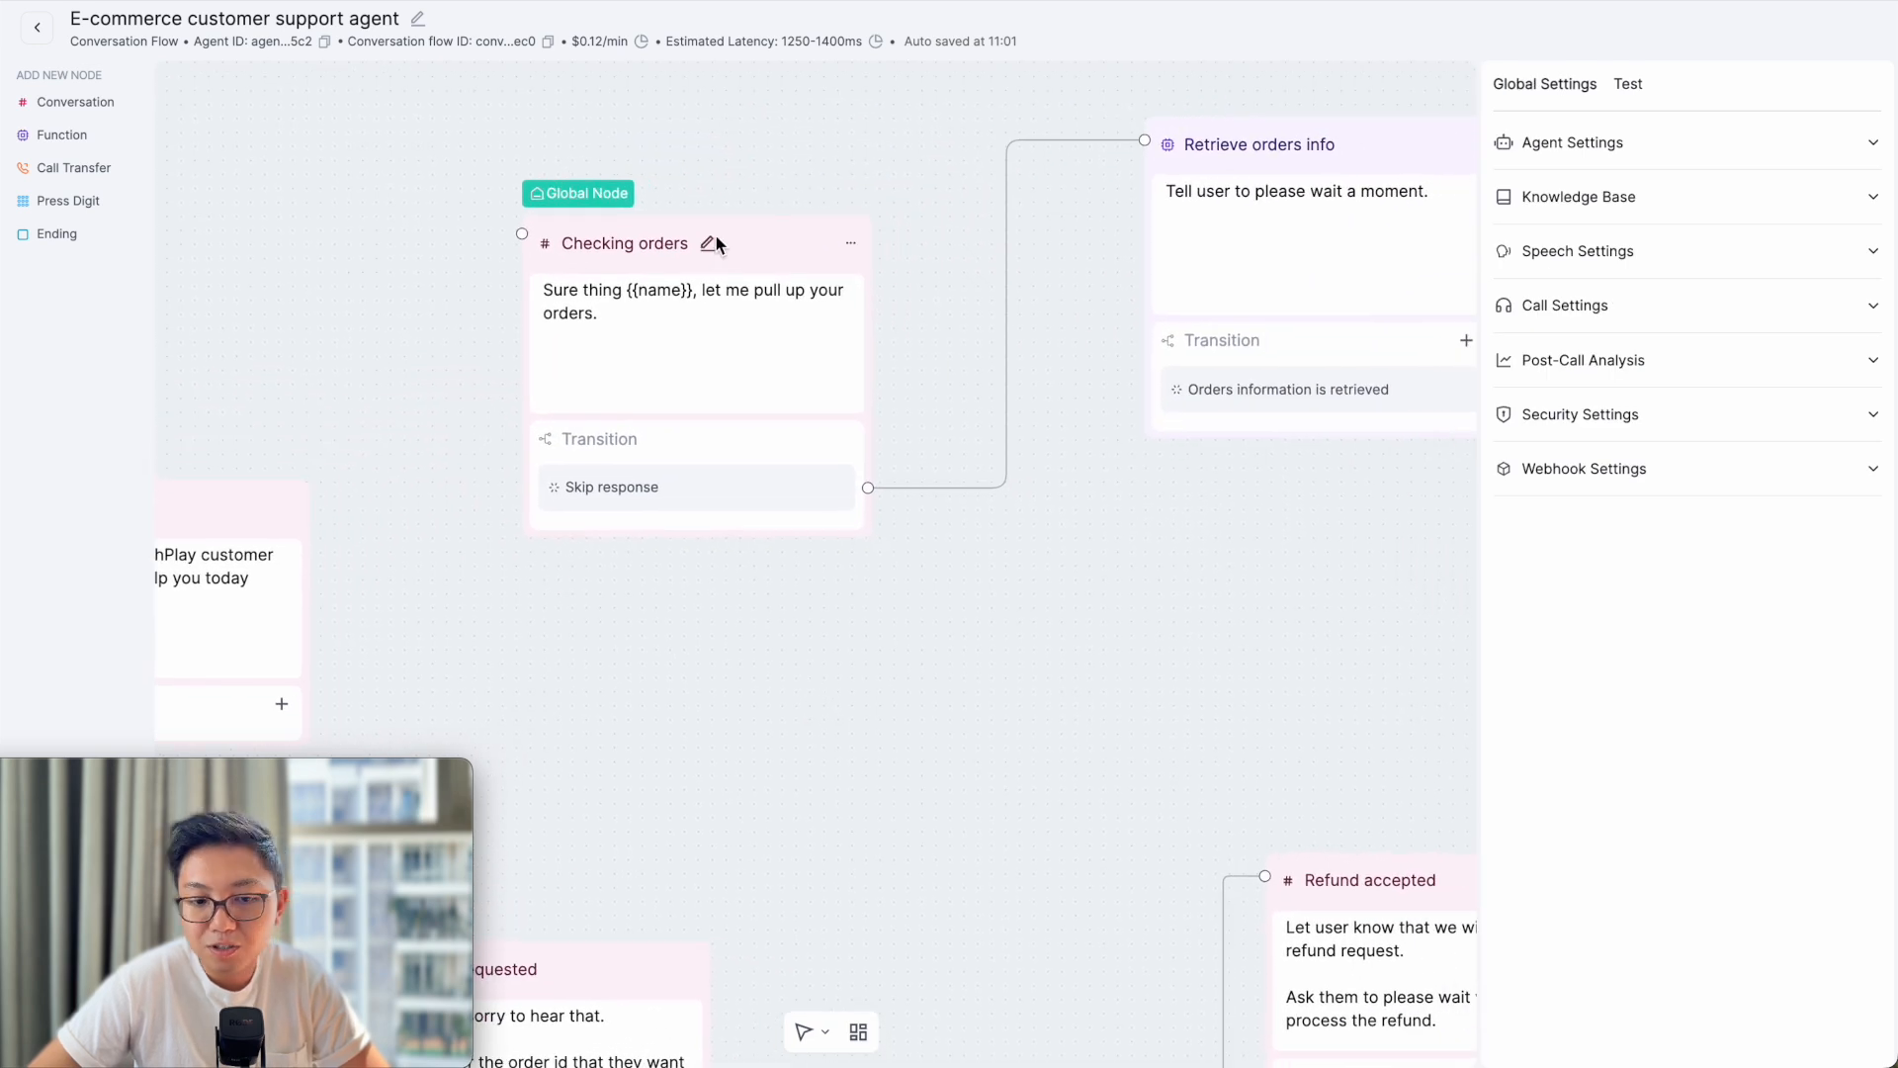
left_click(767, 253)
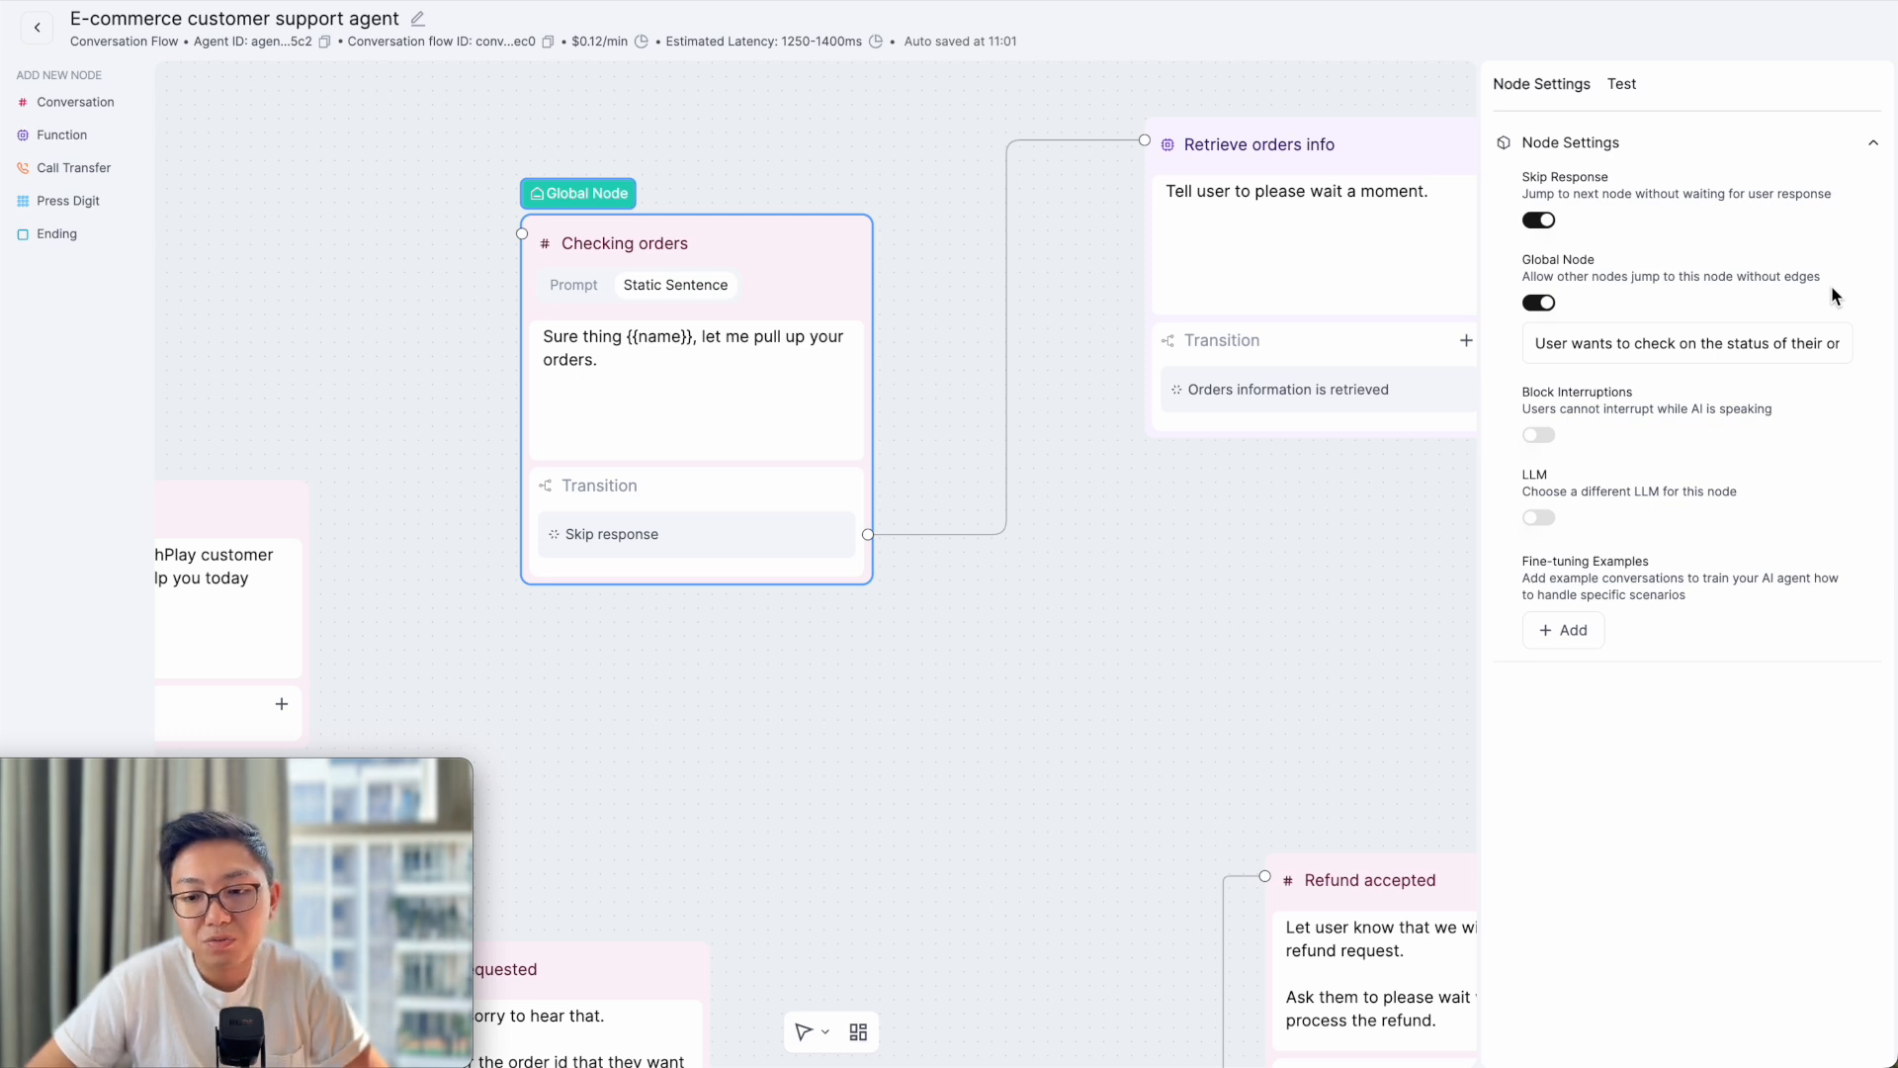
left_click(1635, 348)
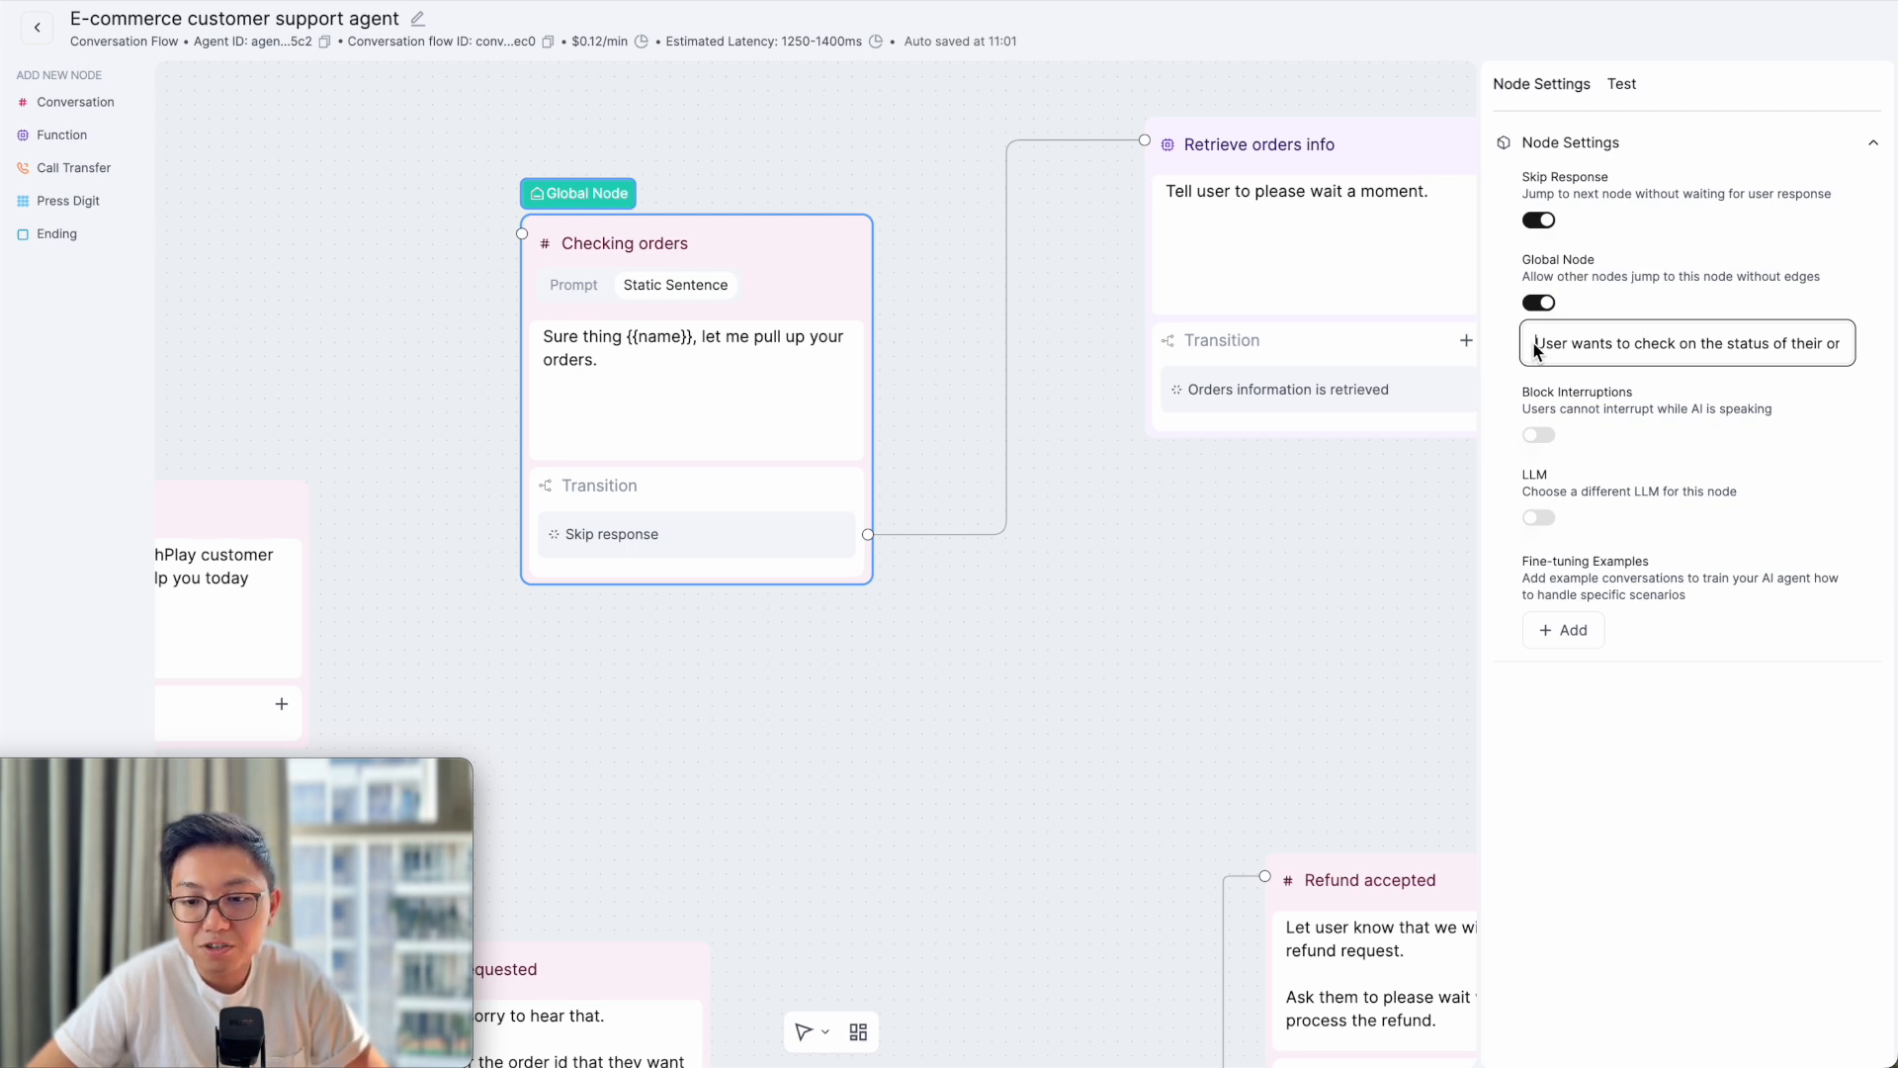
left_click_drag(1625, 351, 1836, 370)
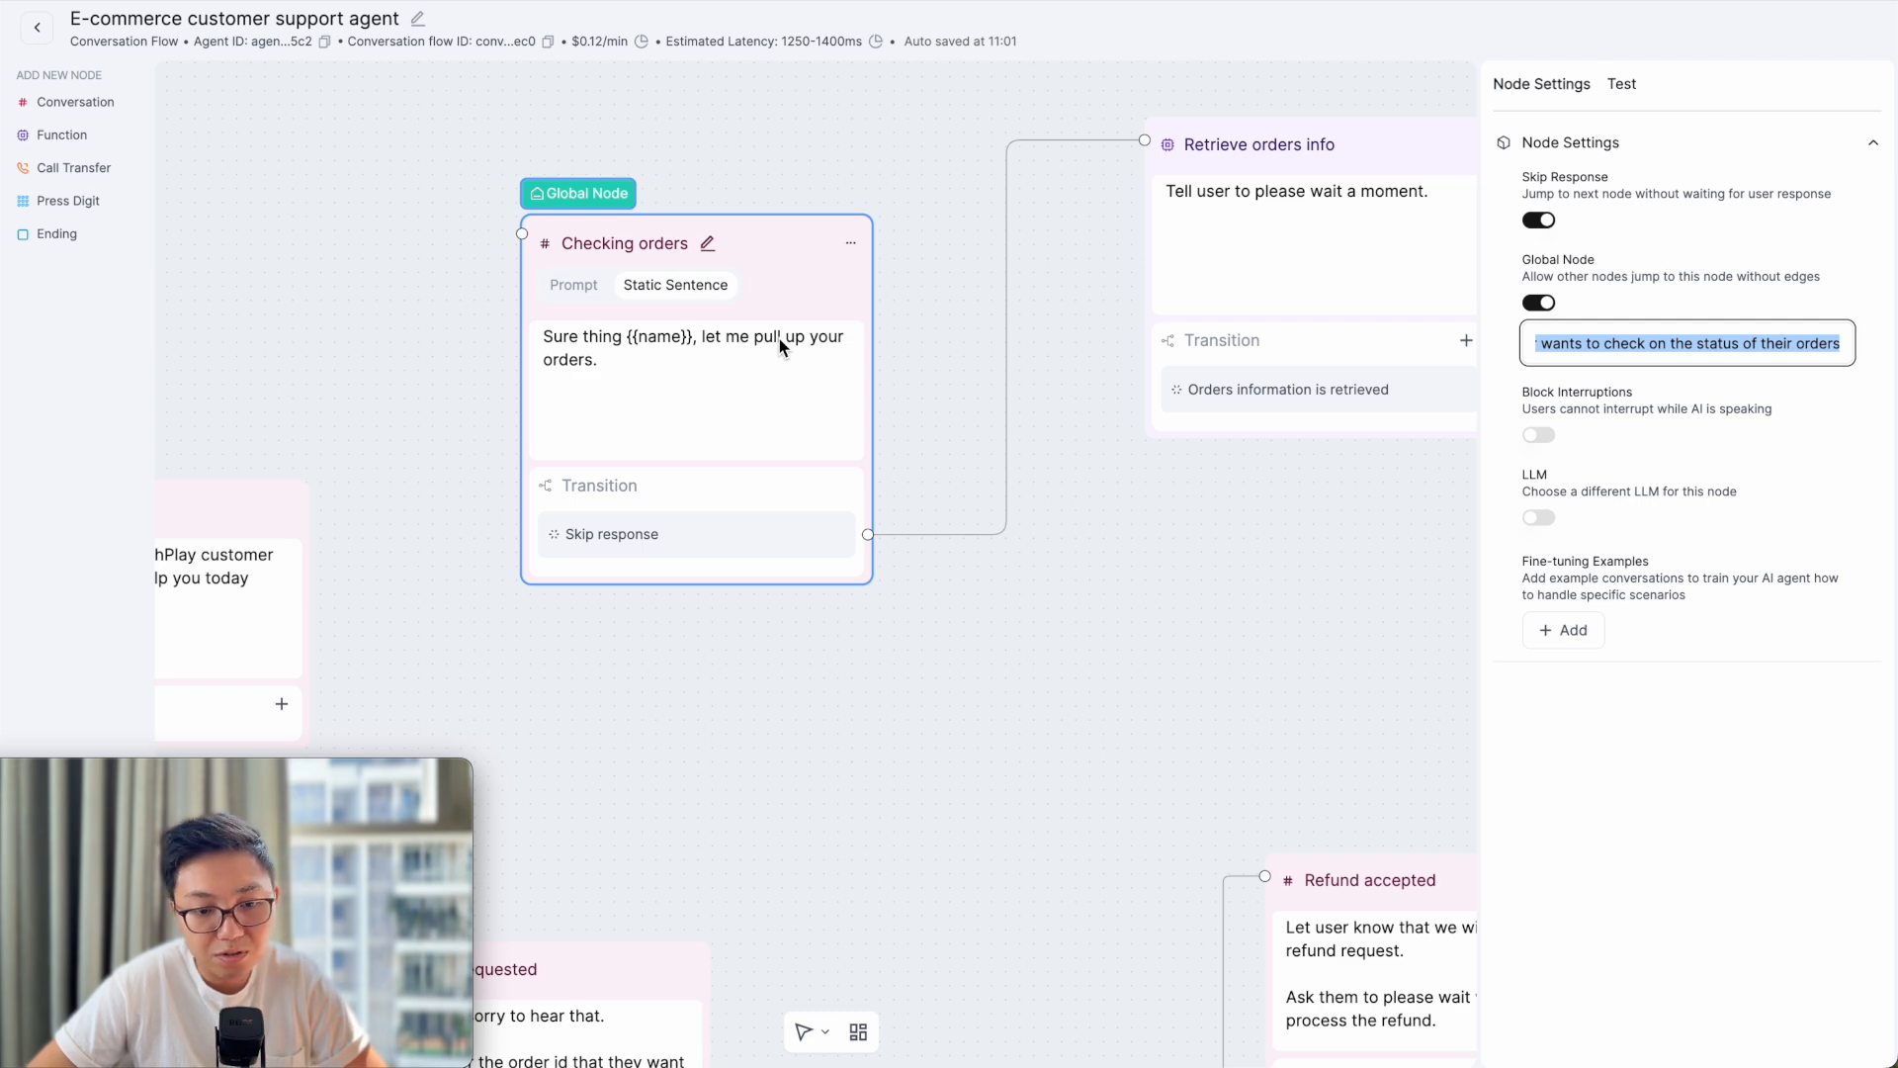
- Examine the Refund requested node's Global Node setting and its condition about the user initiating a refund
left_click(629, 781)
left_click_drag(657, 802, 1005, 360)
scroll(695, 383, "down", 2)
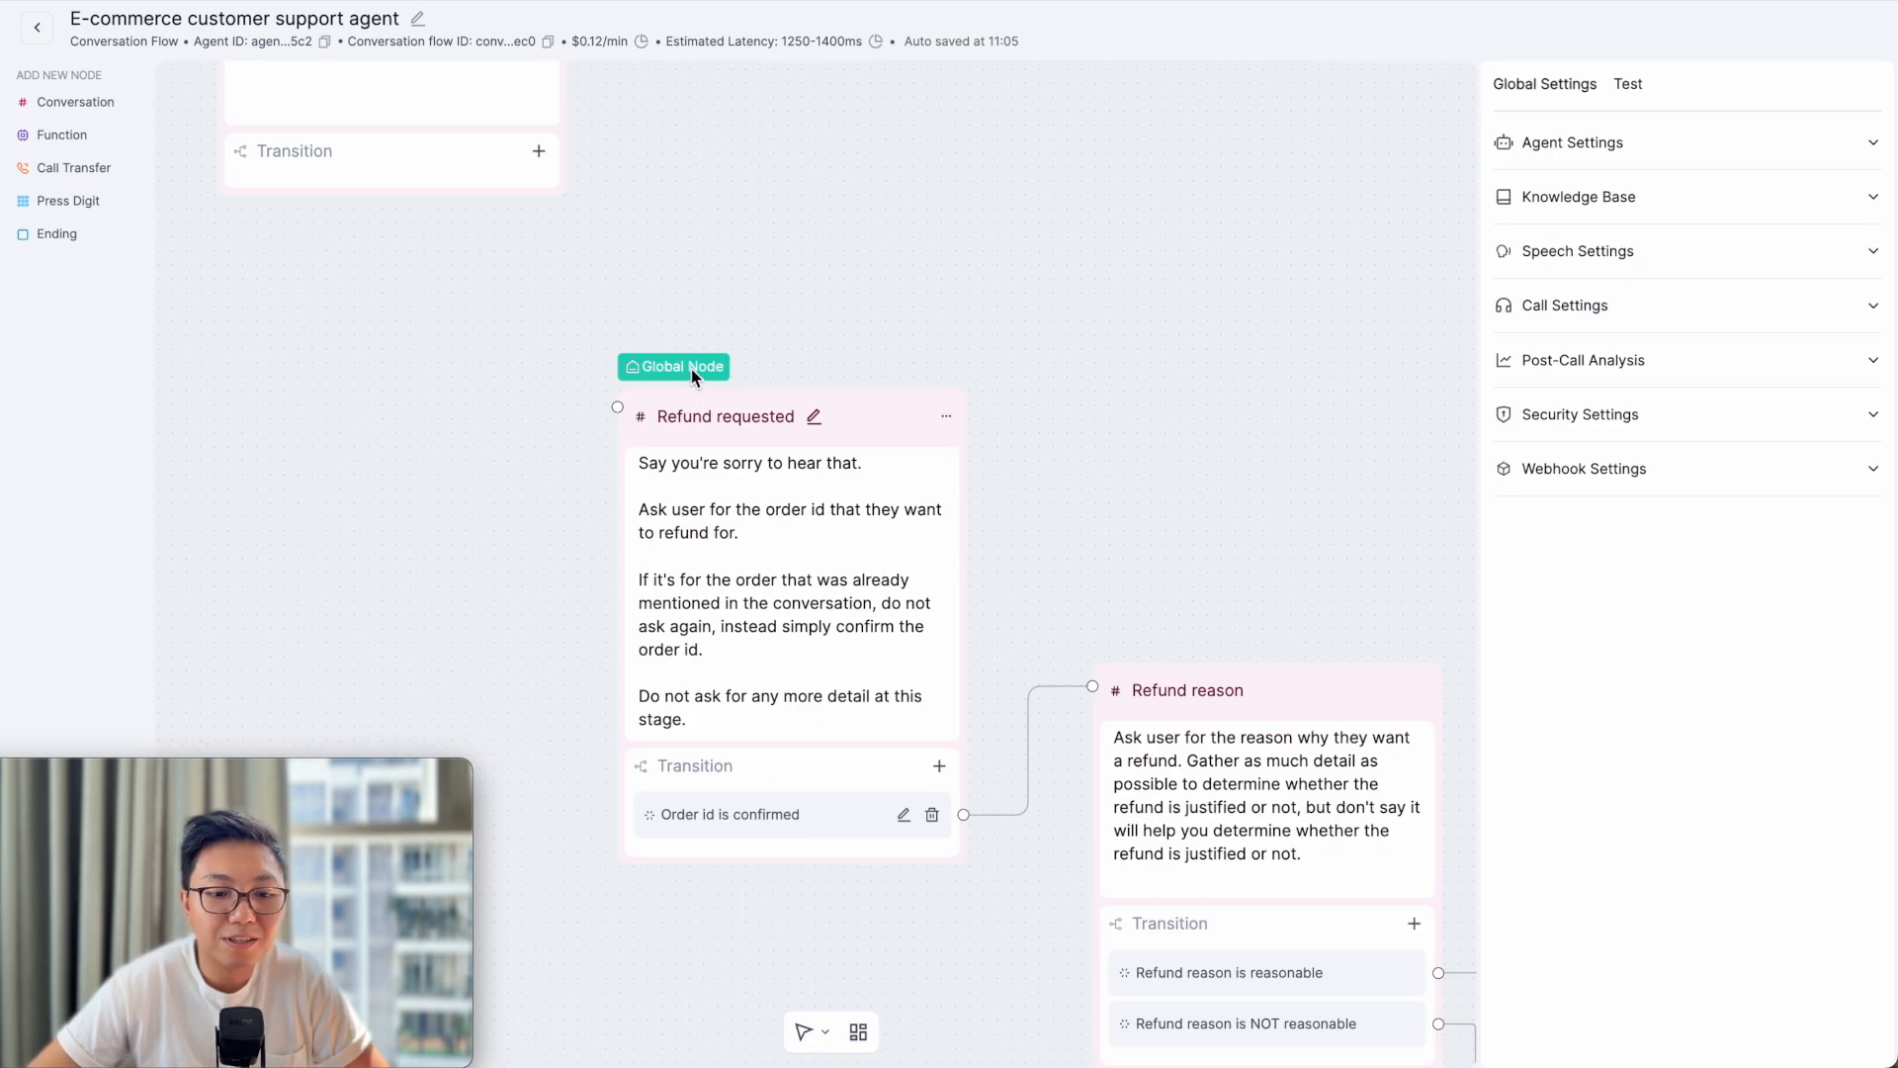
left_click(691, 370)
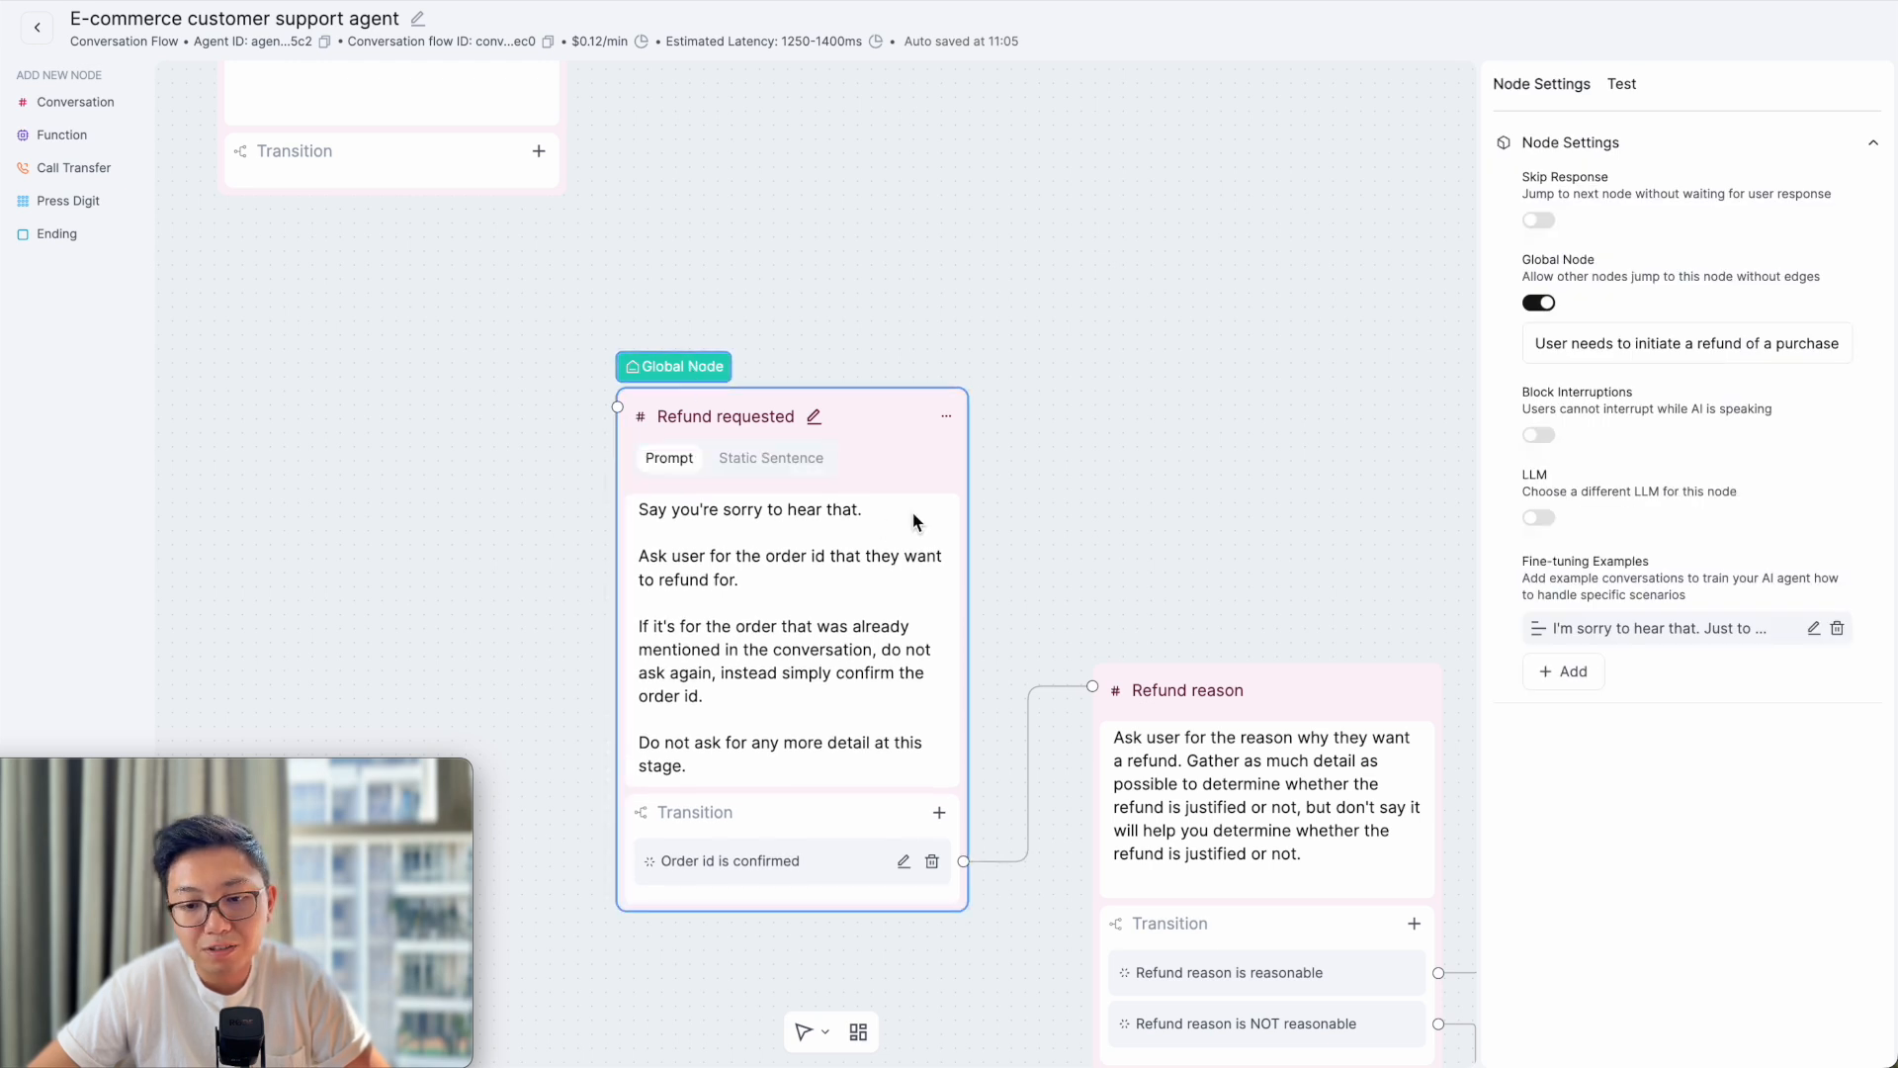
left_click(1627, 346)
key("ctrl+a")
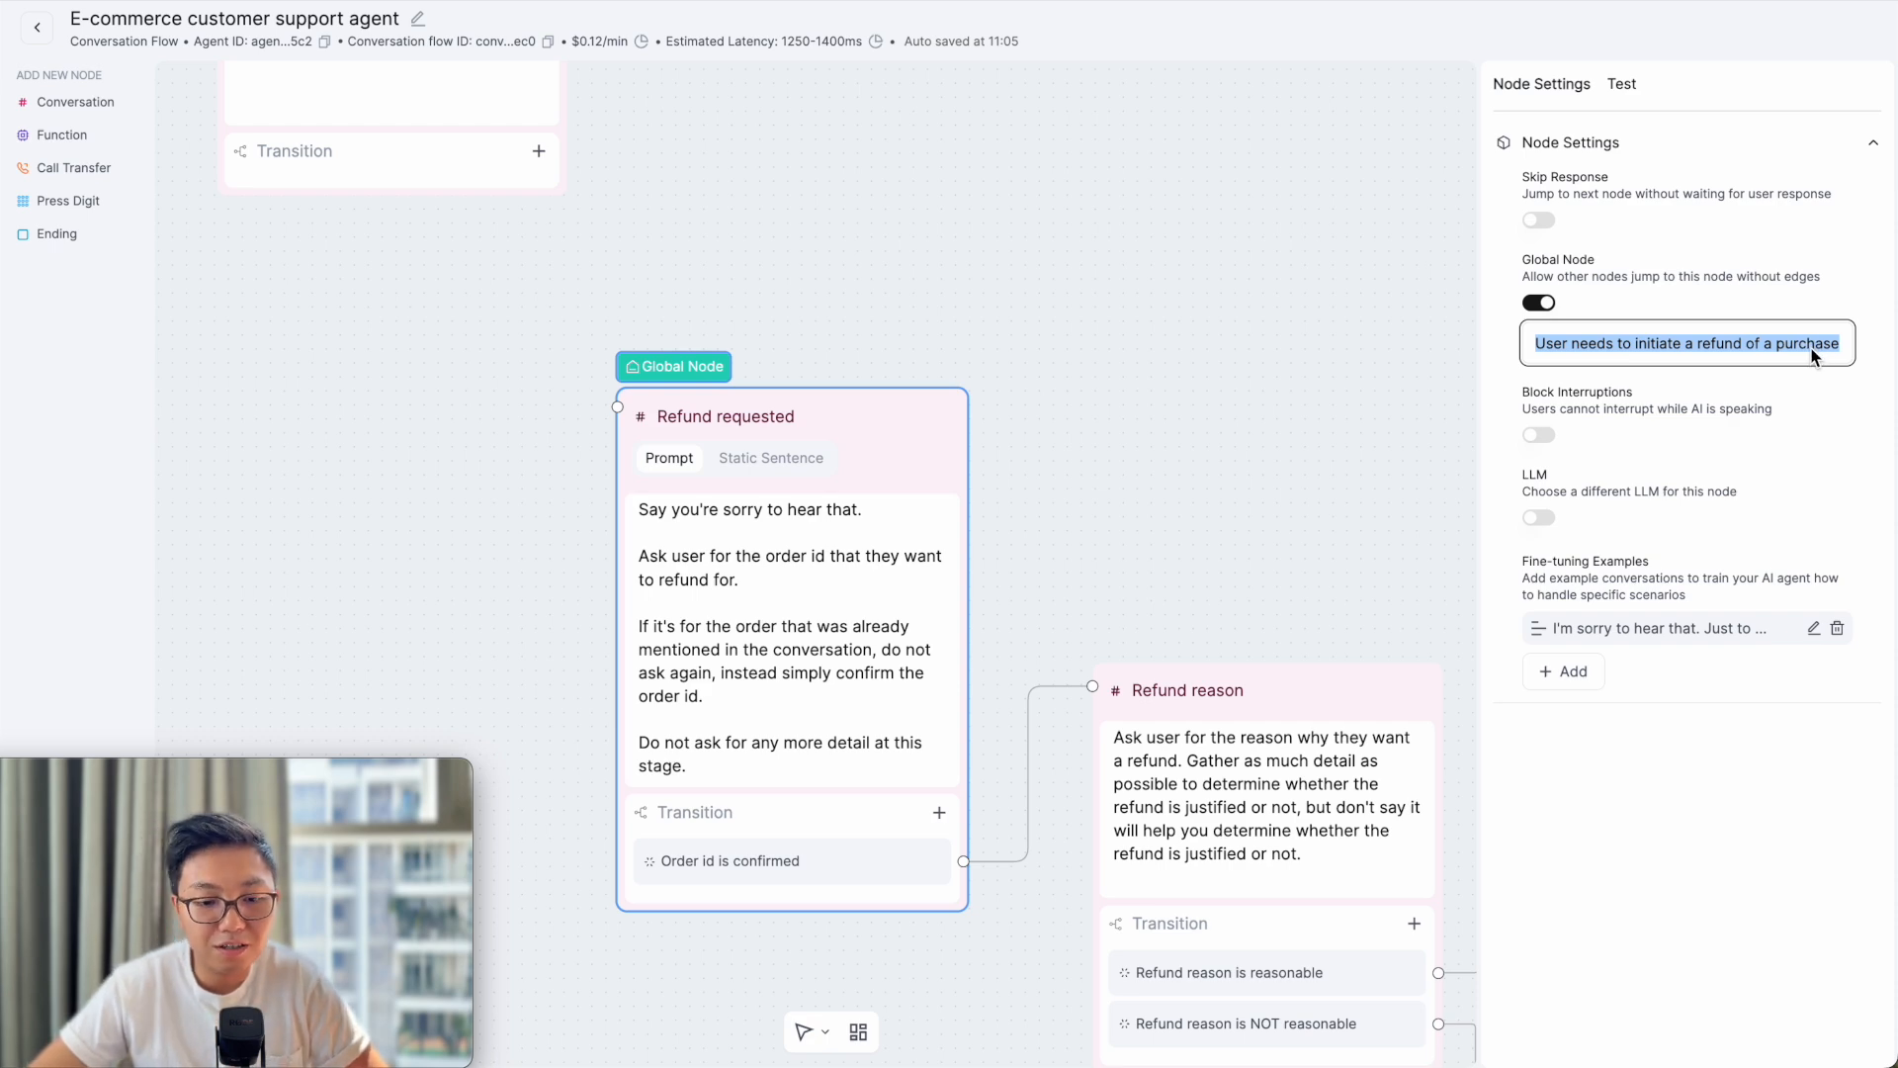
left_click(1288, 388)
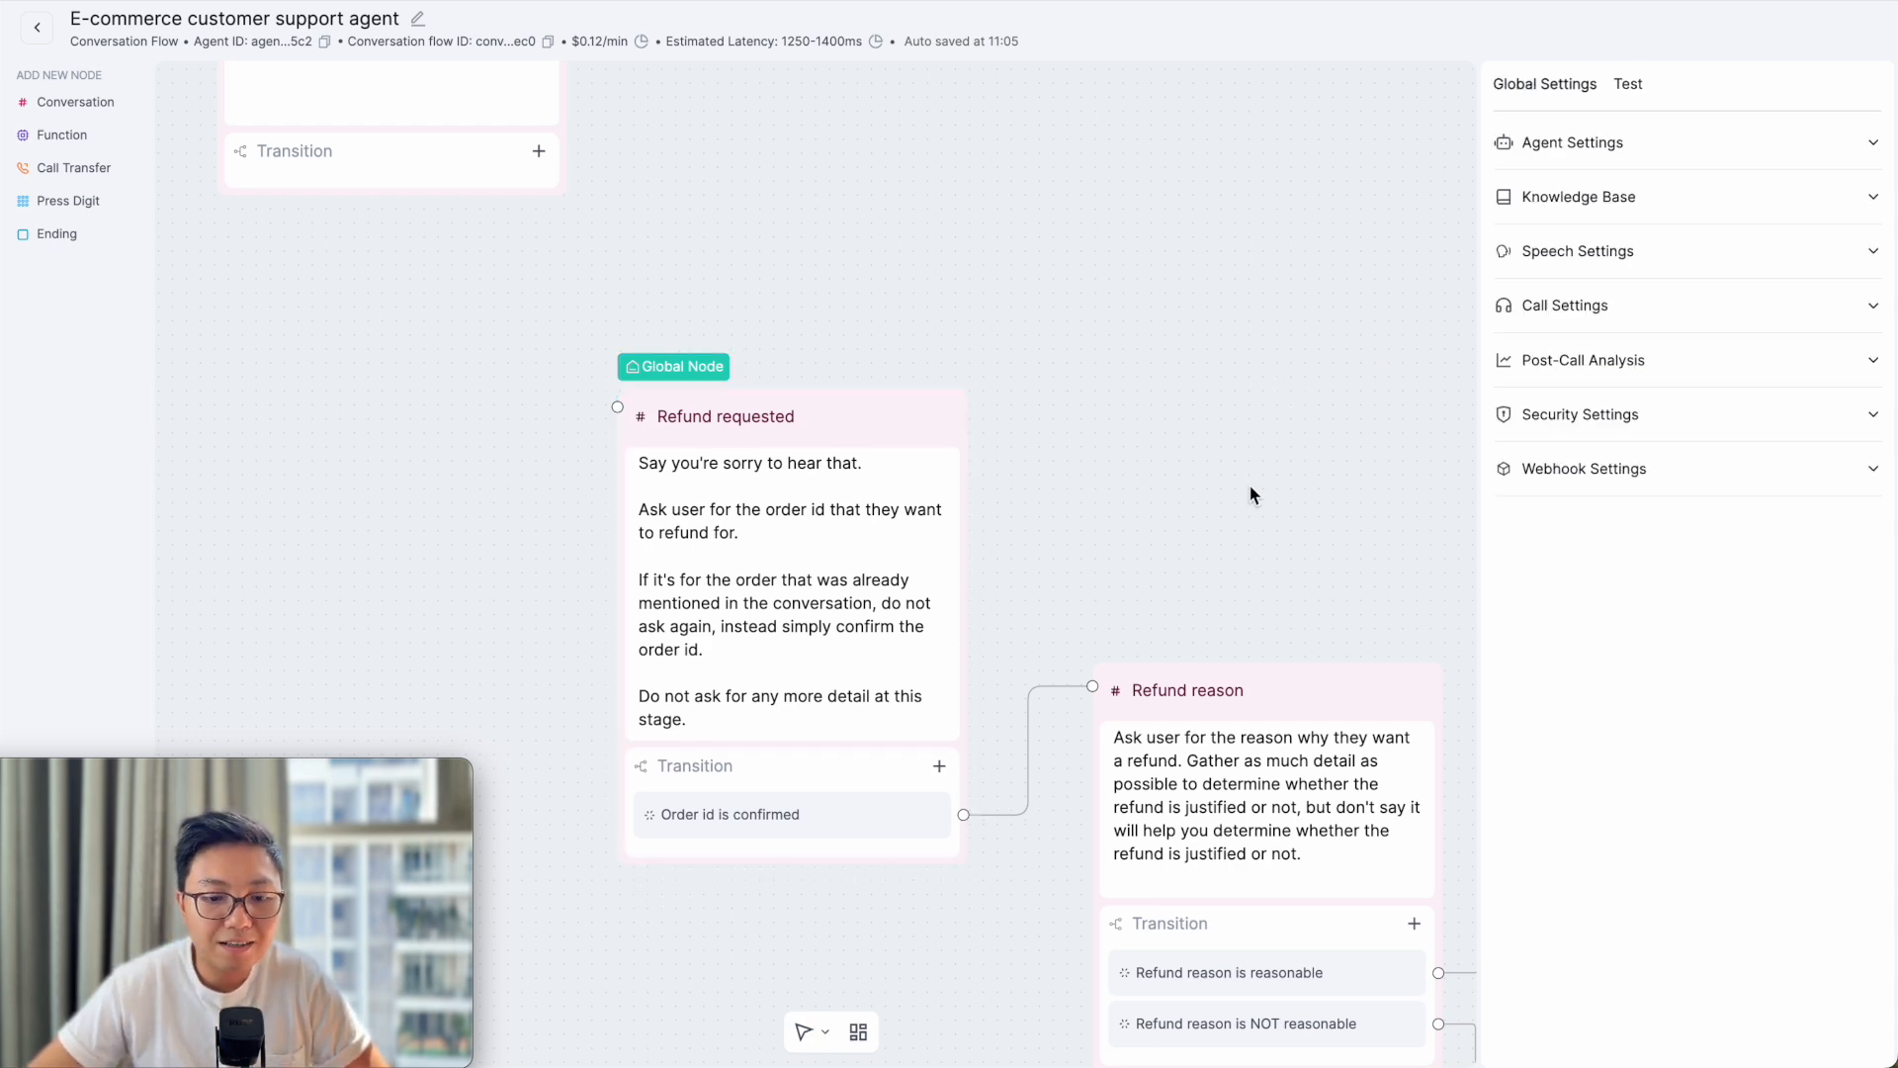
- Examine the Other support issues node's Global Node condition, highlighting its "order status or refund" wording
scroll(1249, 474, "down", 6)
left_click_drag(1049, 825, 801, 293)
left_click(757, 330)
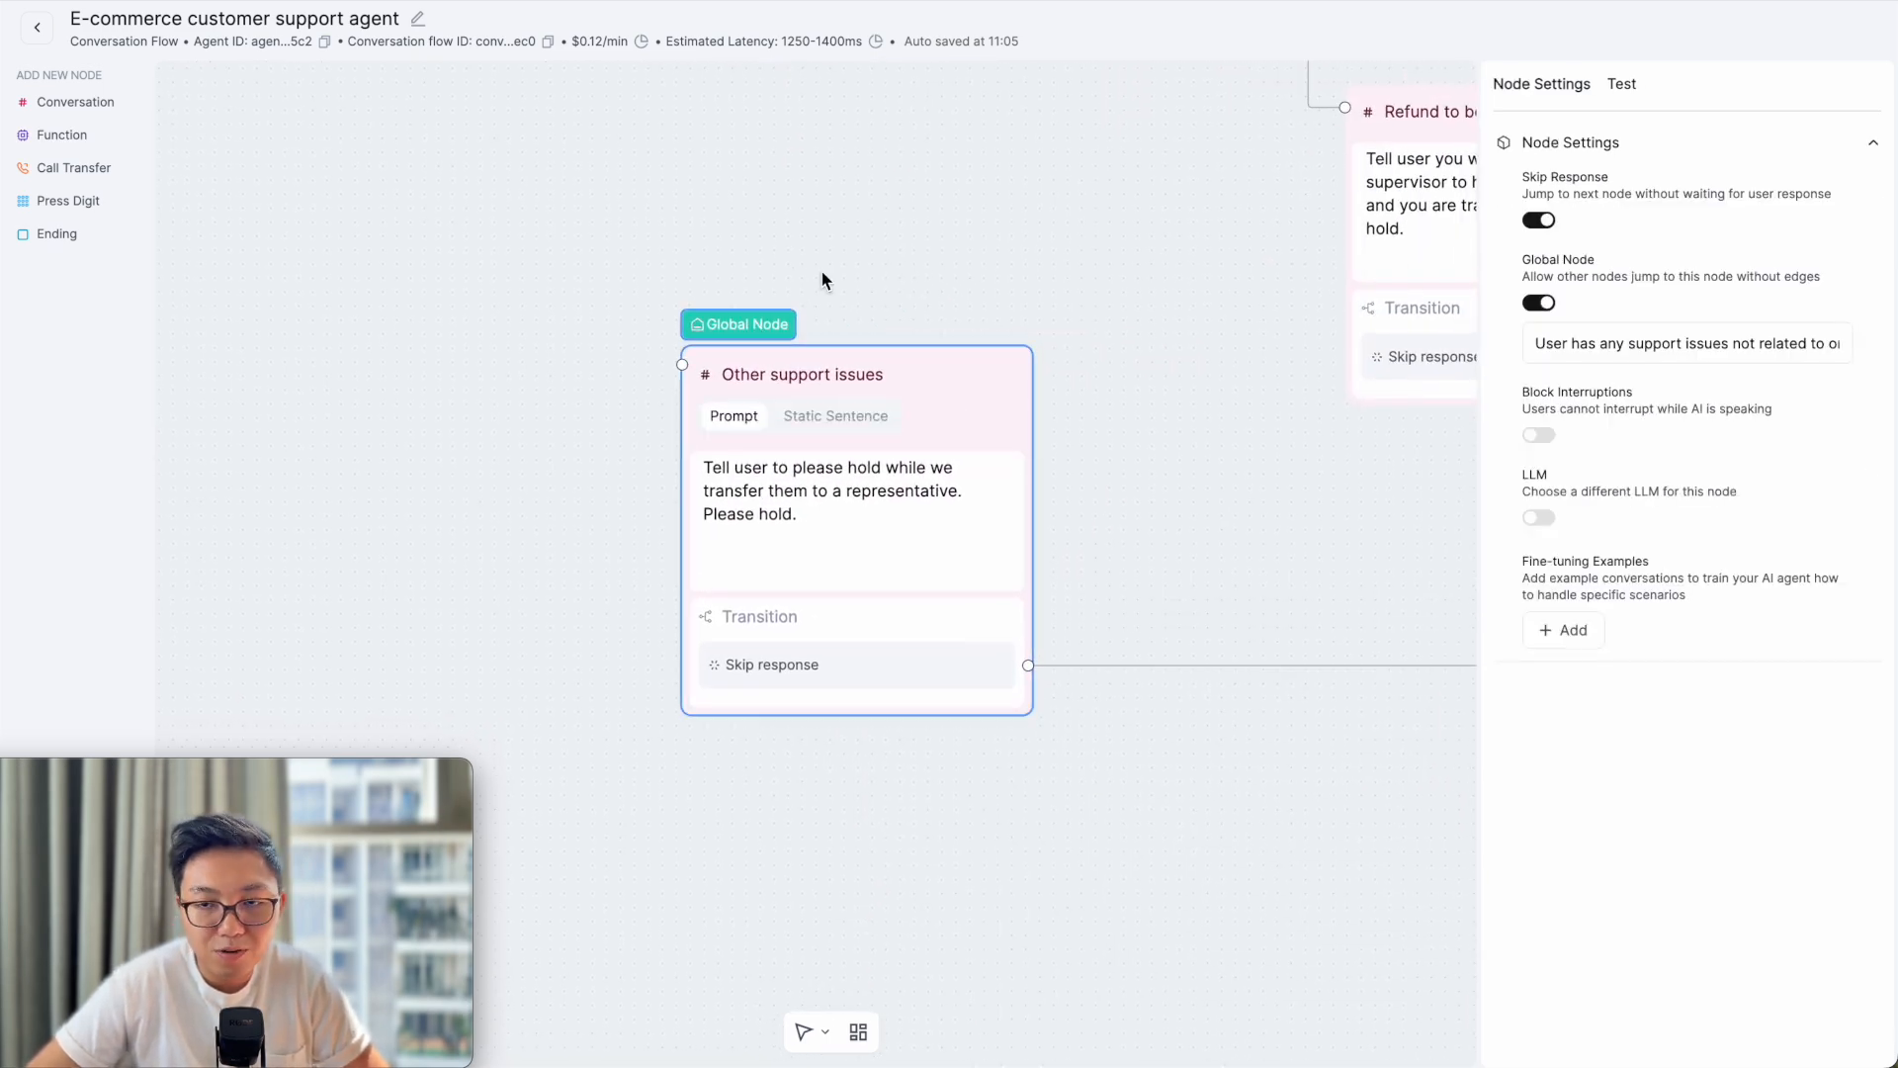
triple_click(1671, 341)
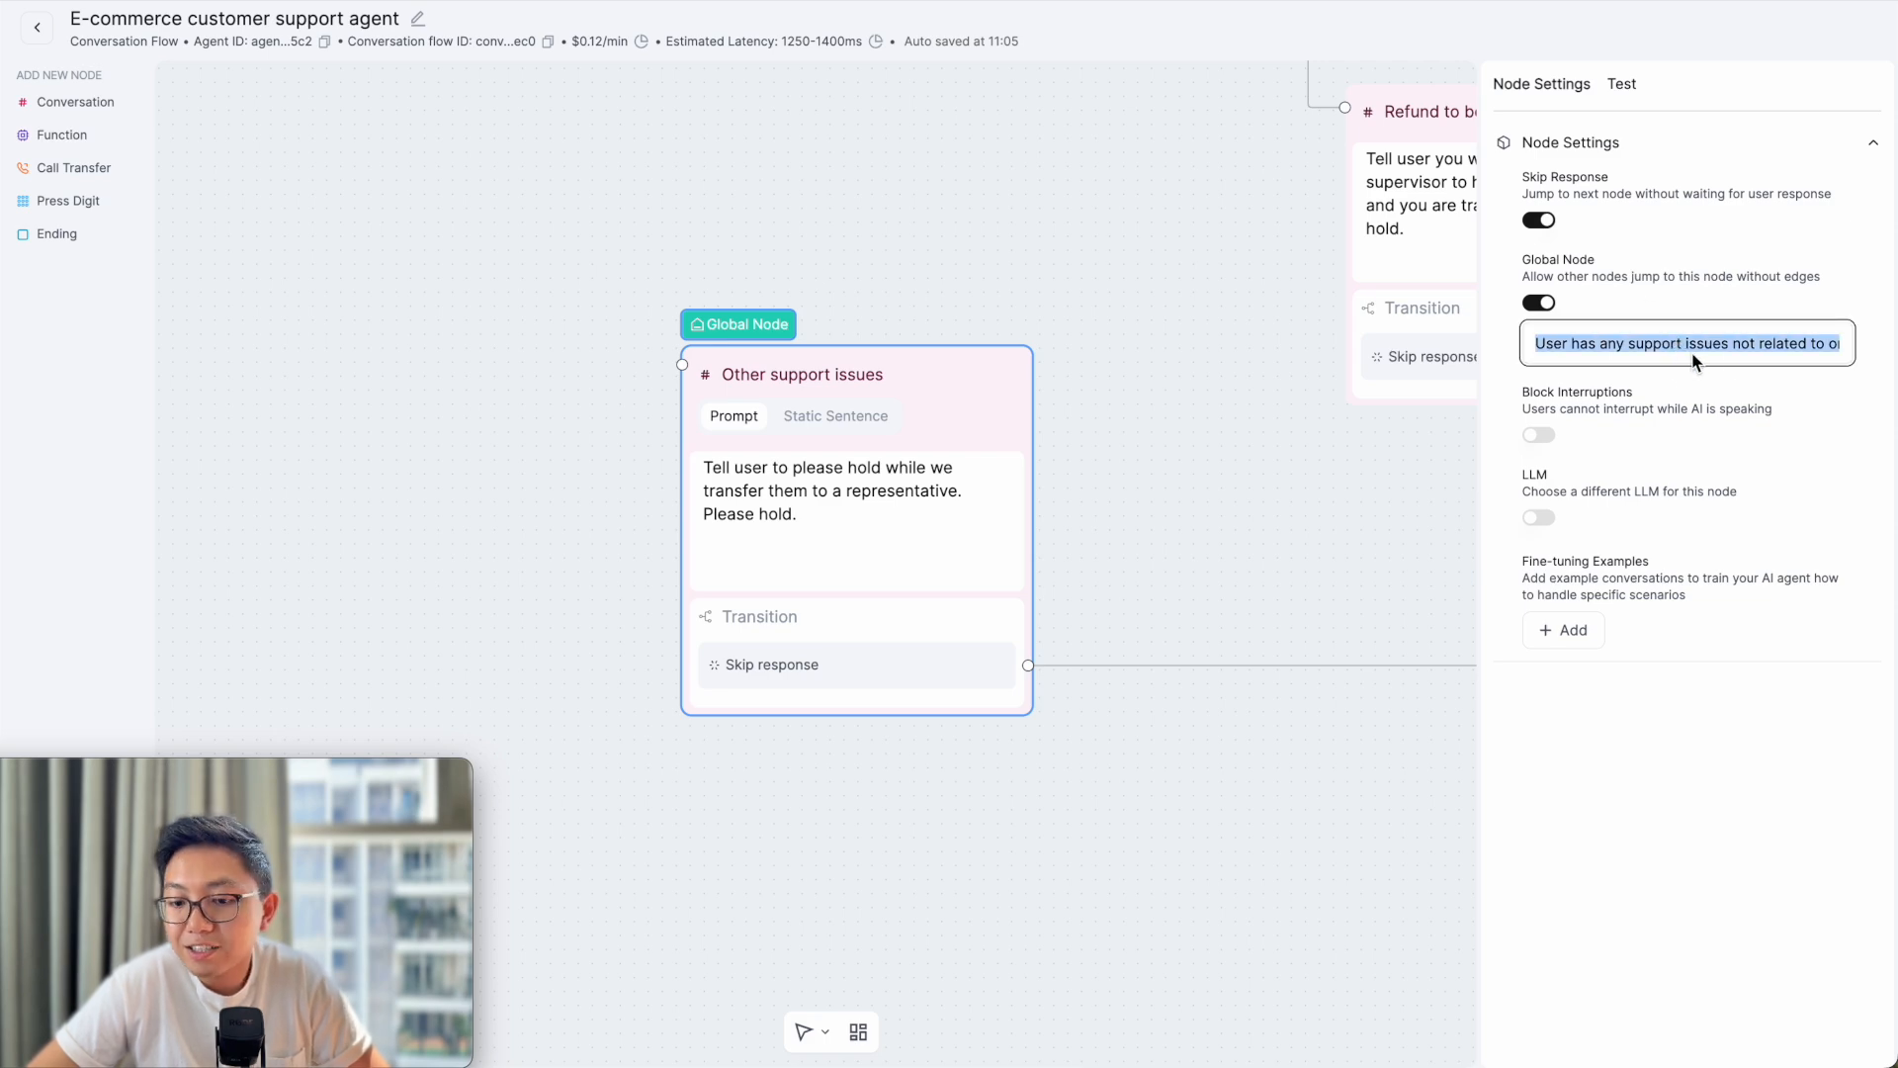
key("Right")
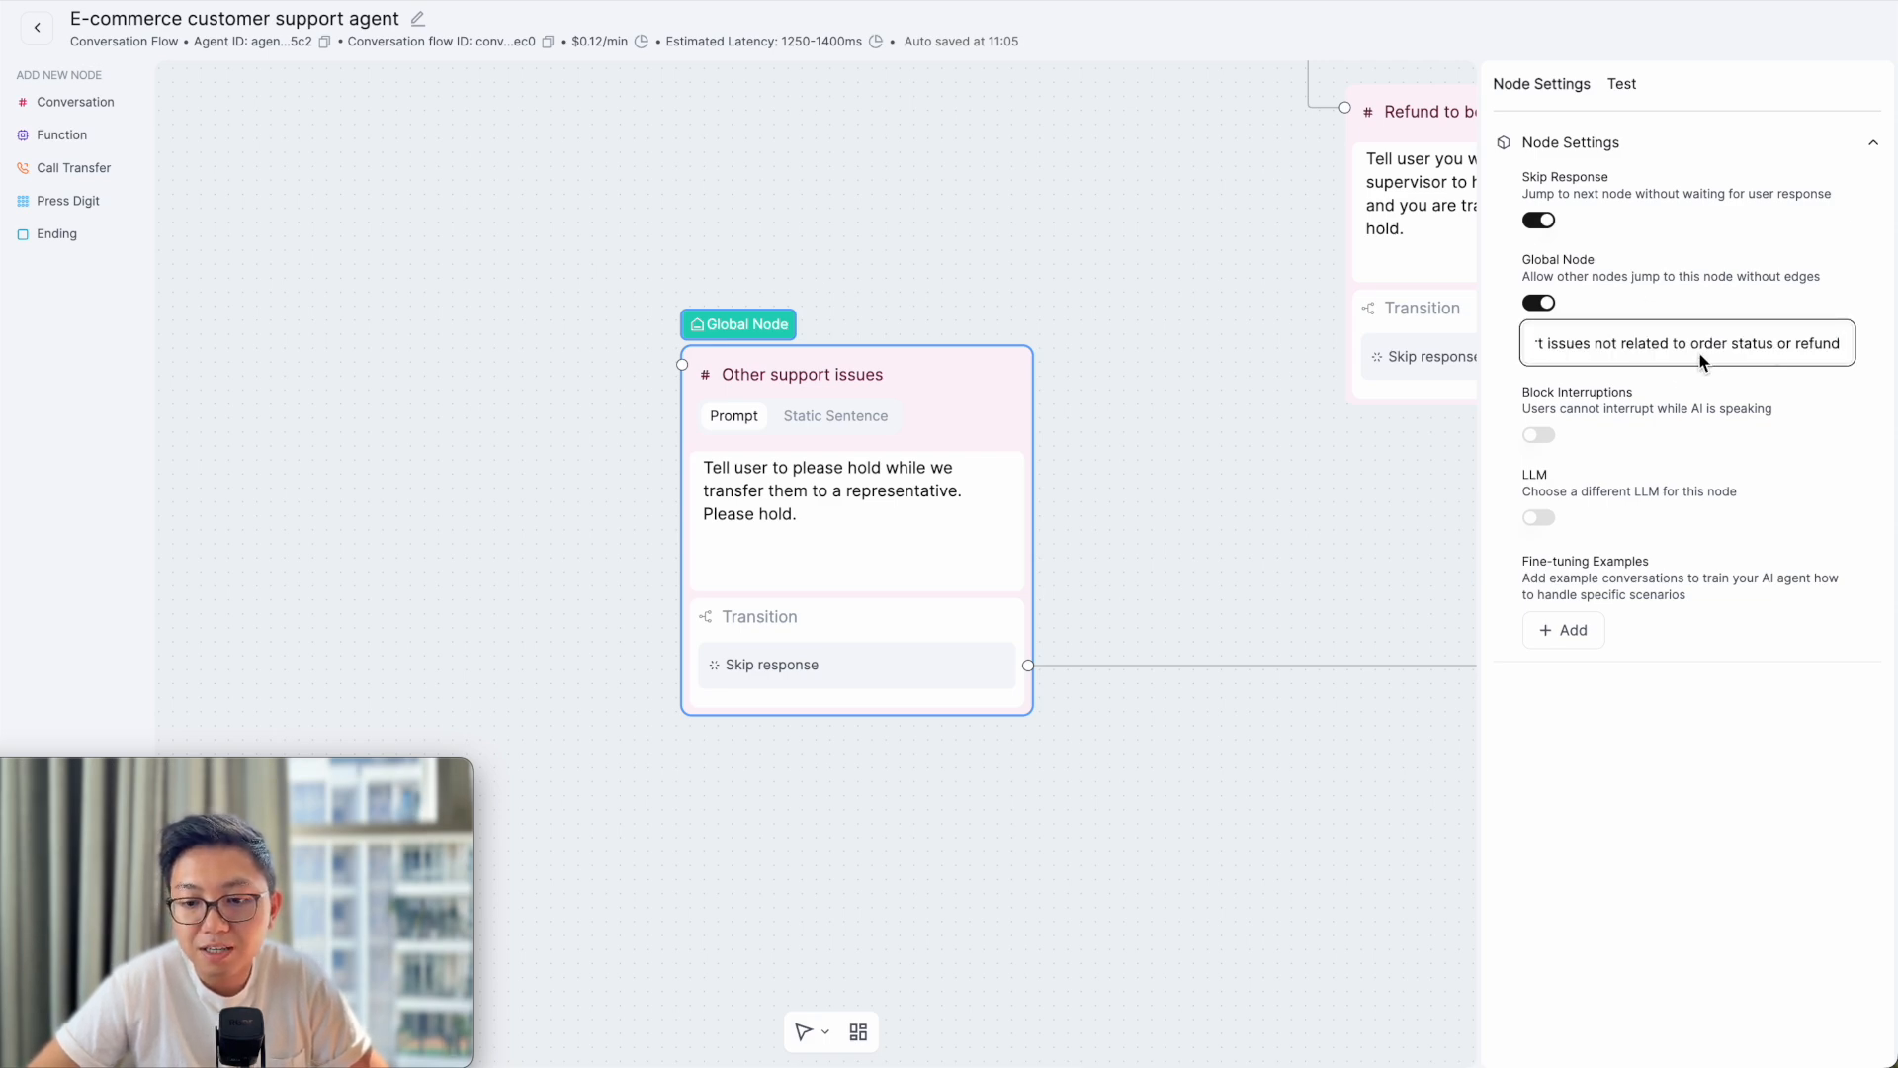
left_click_drag(1690, 348, 1845, 354)
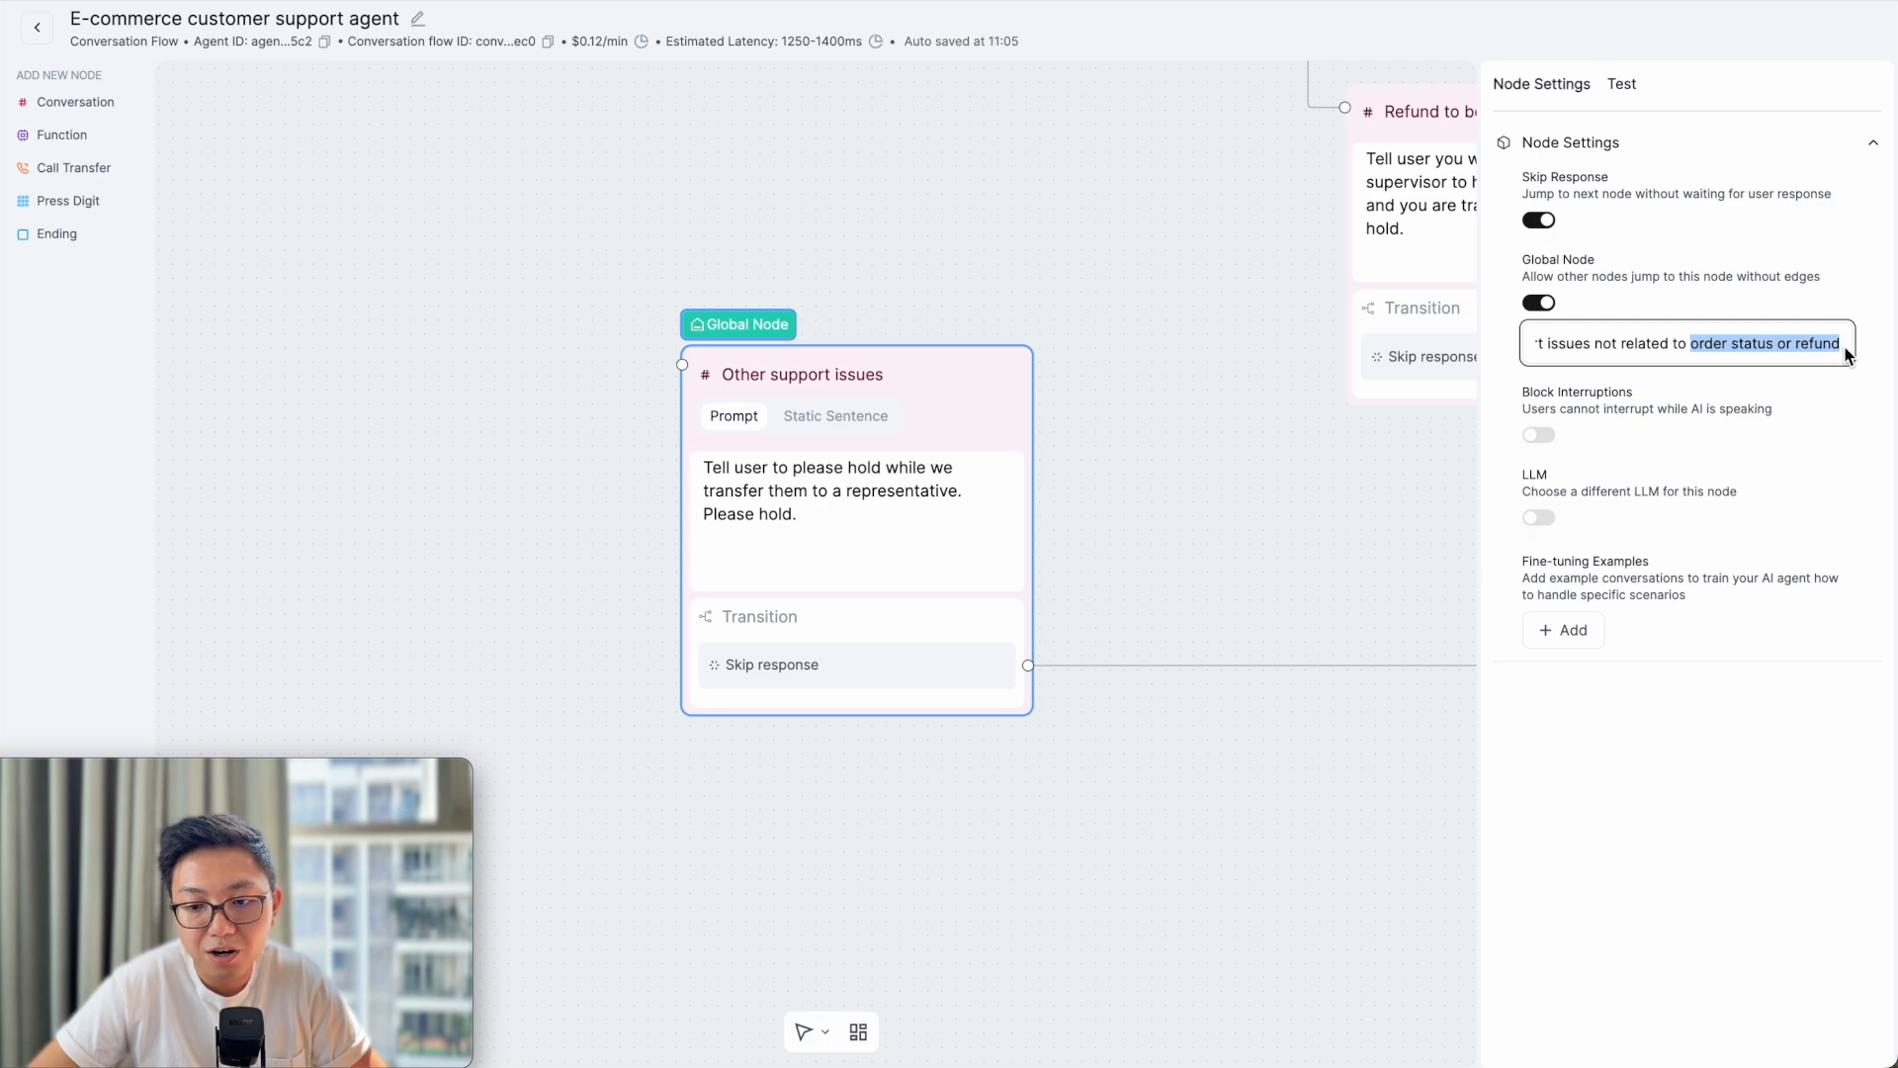
left_click(910, 253)
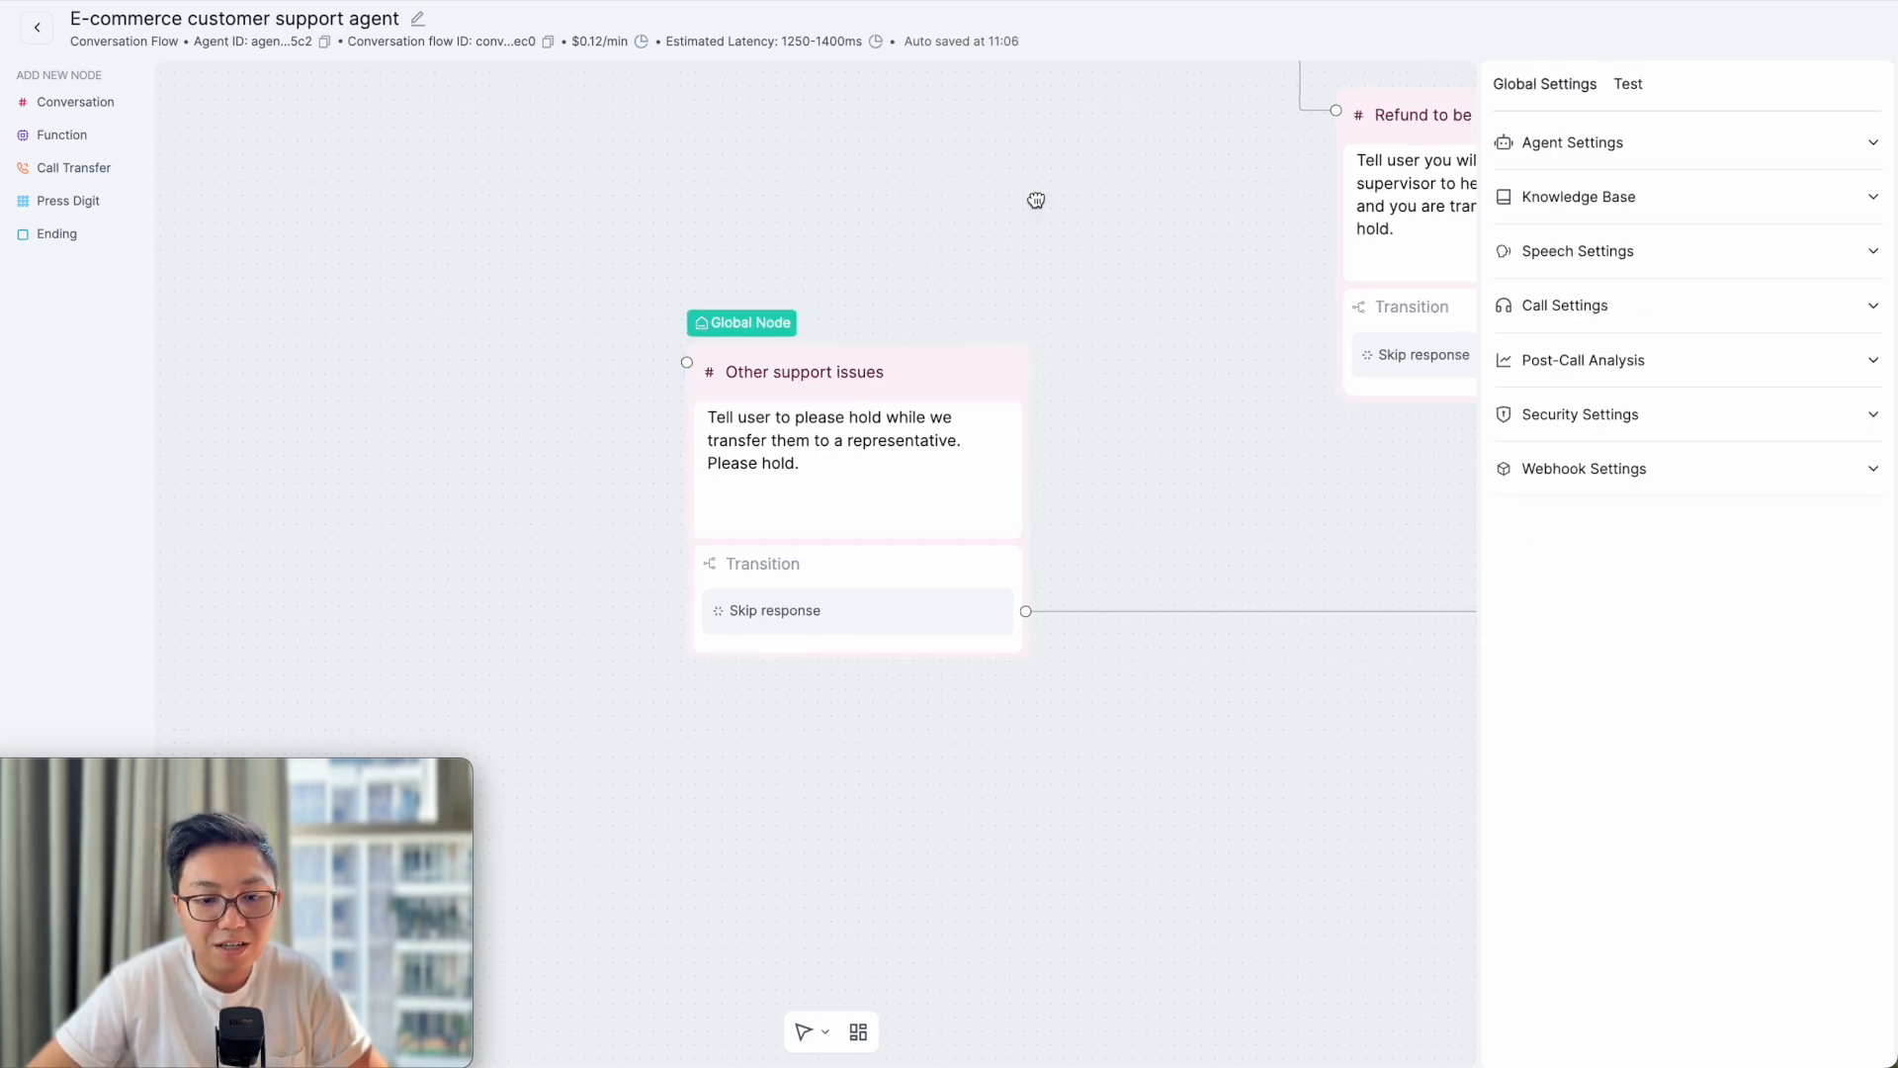
- Review the flow's three global nodes across the canvas and inspect the Other support issues node's settings again
scroll(1038, 199, "up", 3)
scroll(958, 436, "down", 2)
scroll(958, 407, "up", 3)
scroll(647, 678, "up", 5)
scroll(923, 847, "left", 3)
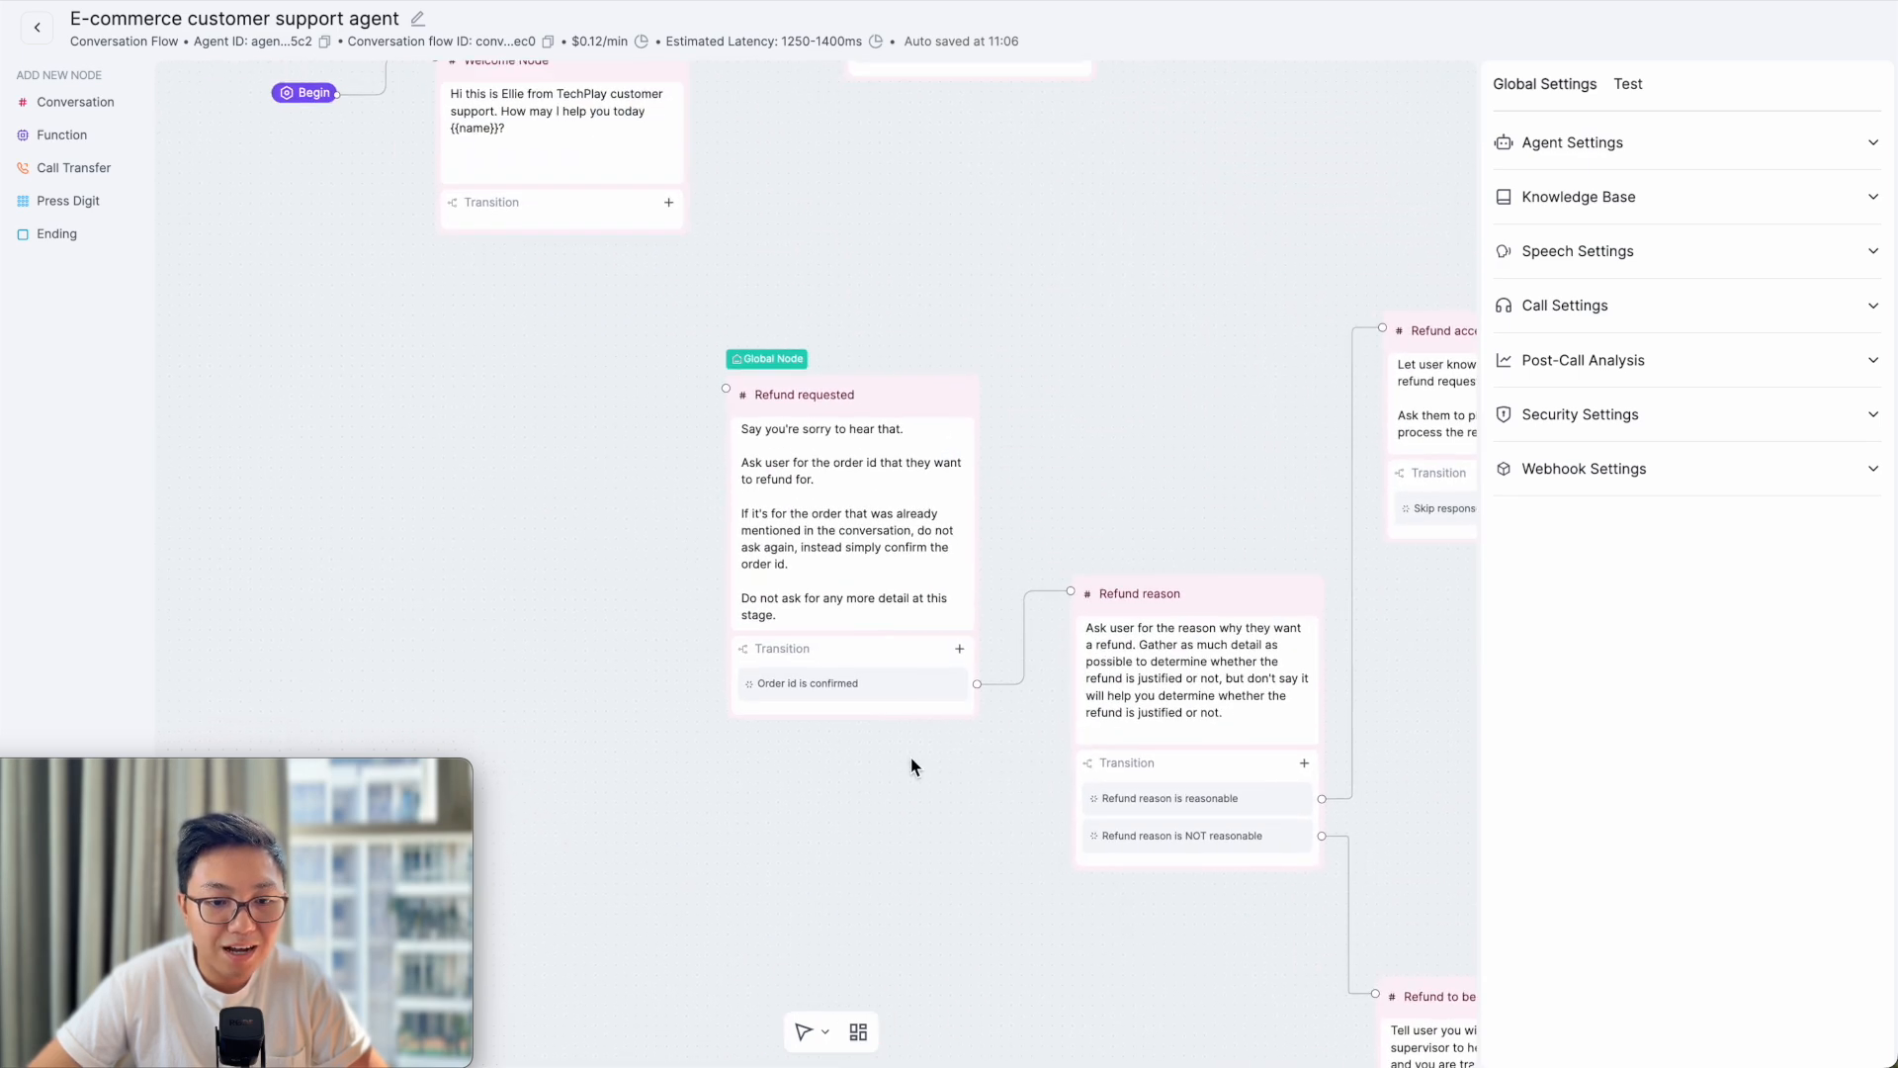
scroll(1013, 286, "up", 2)
scroll(1063, 544, "down", 3)
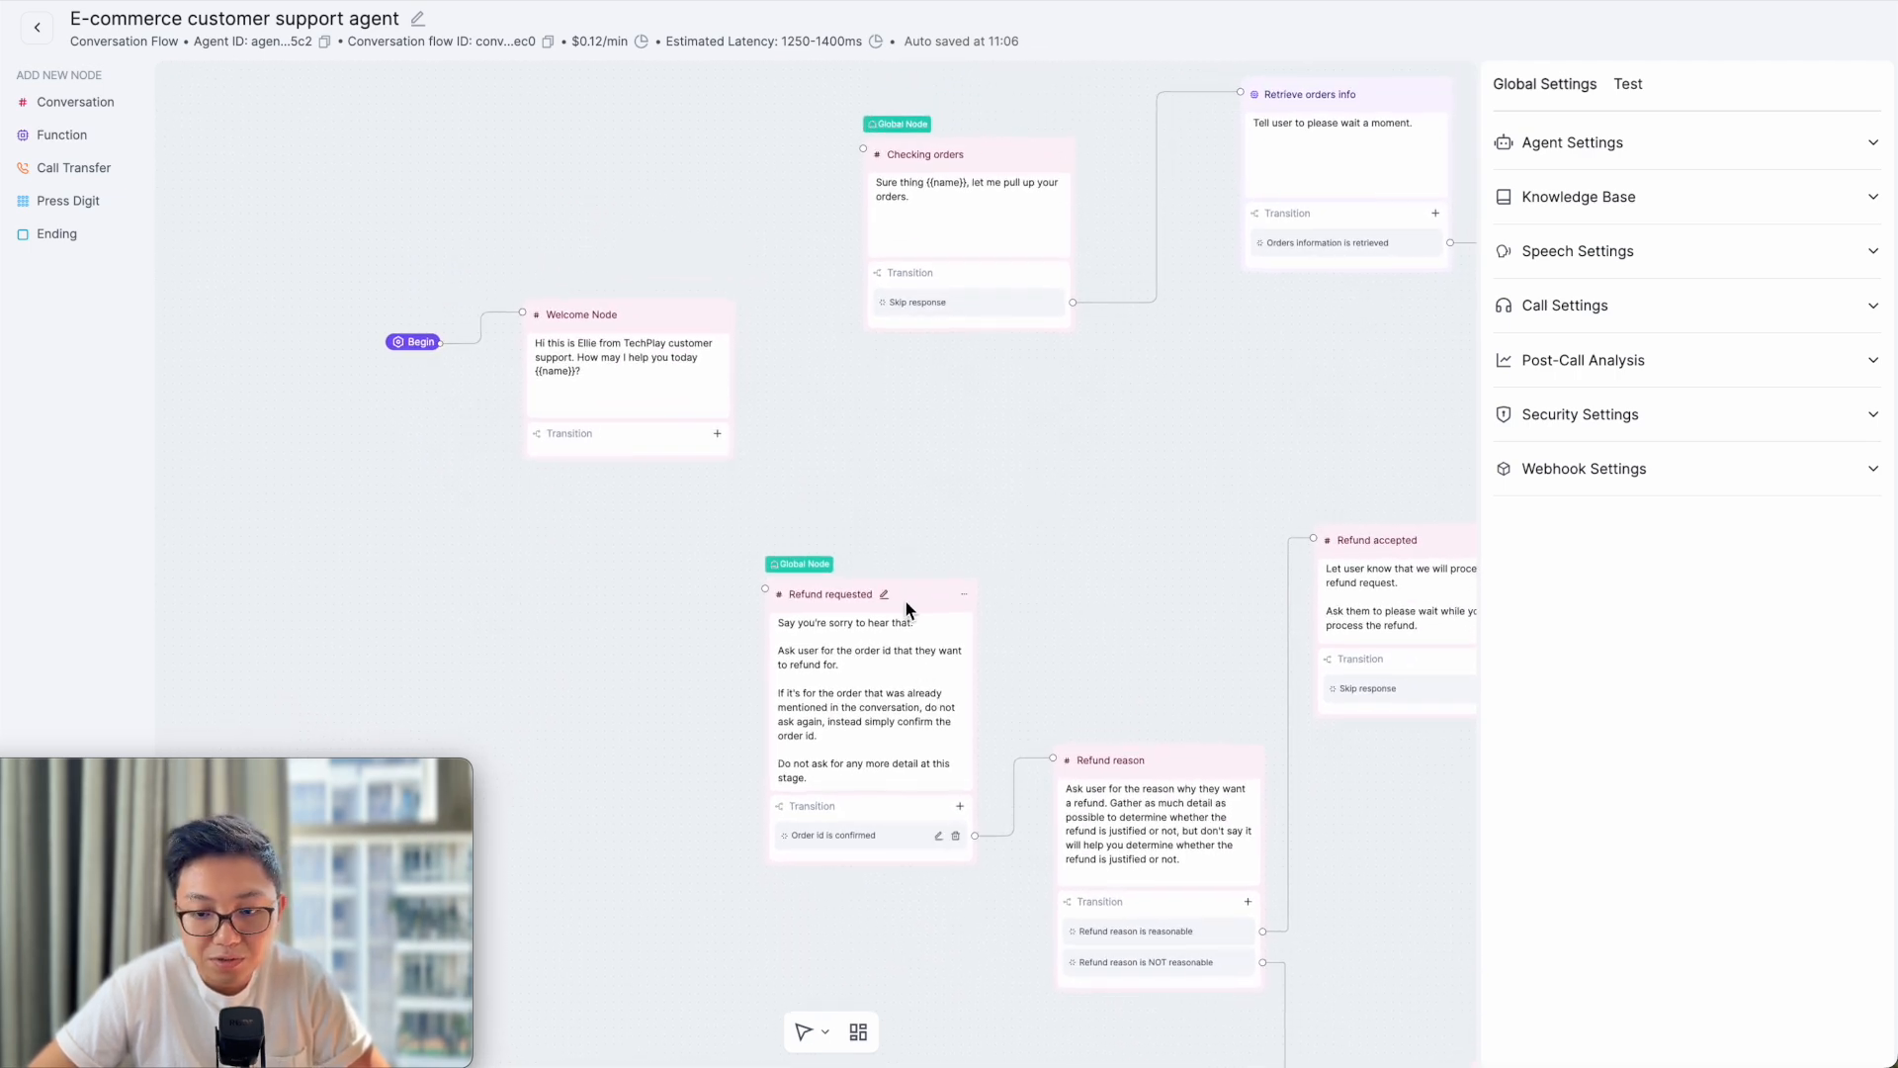
scroll(1123, 649, "down", 5)
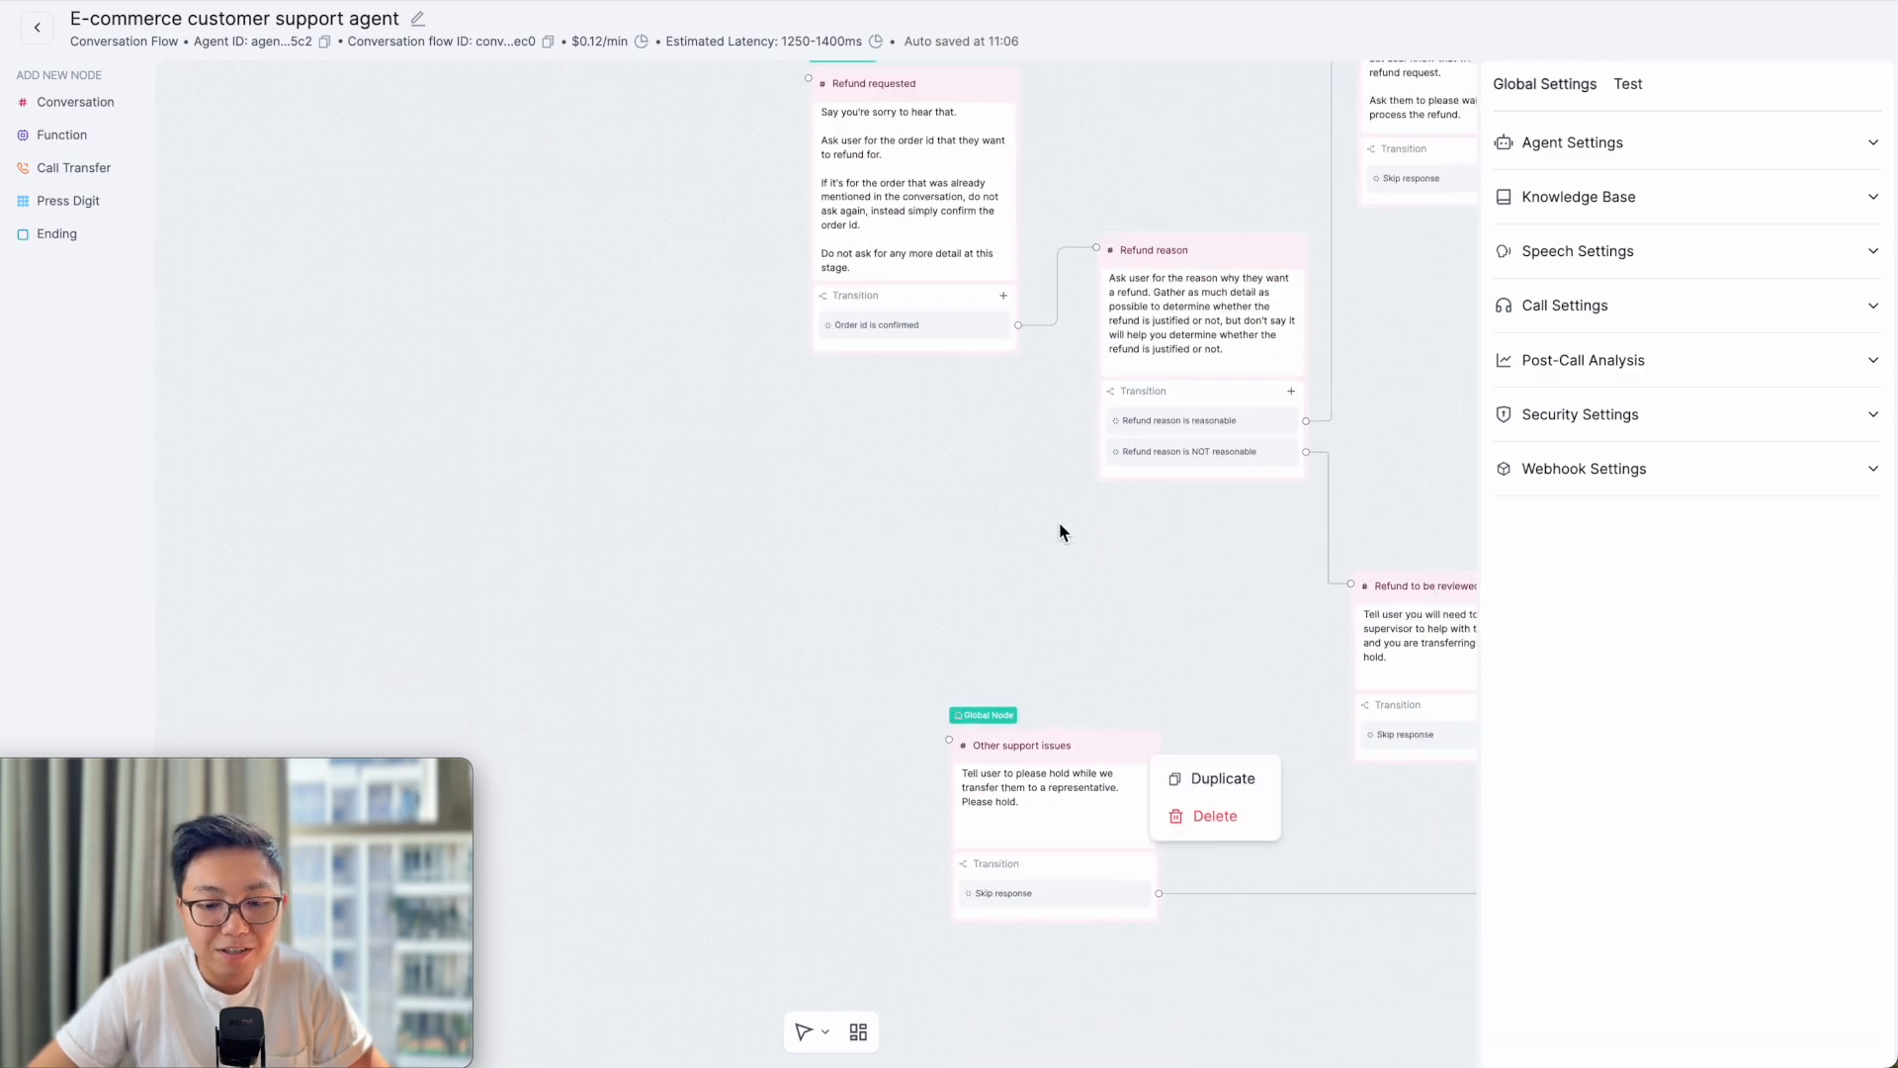
scroll(1087, 633, "down", 3)
scroll(894, 528, "up", 3)
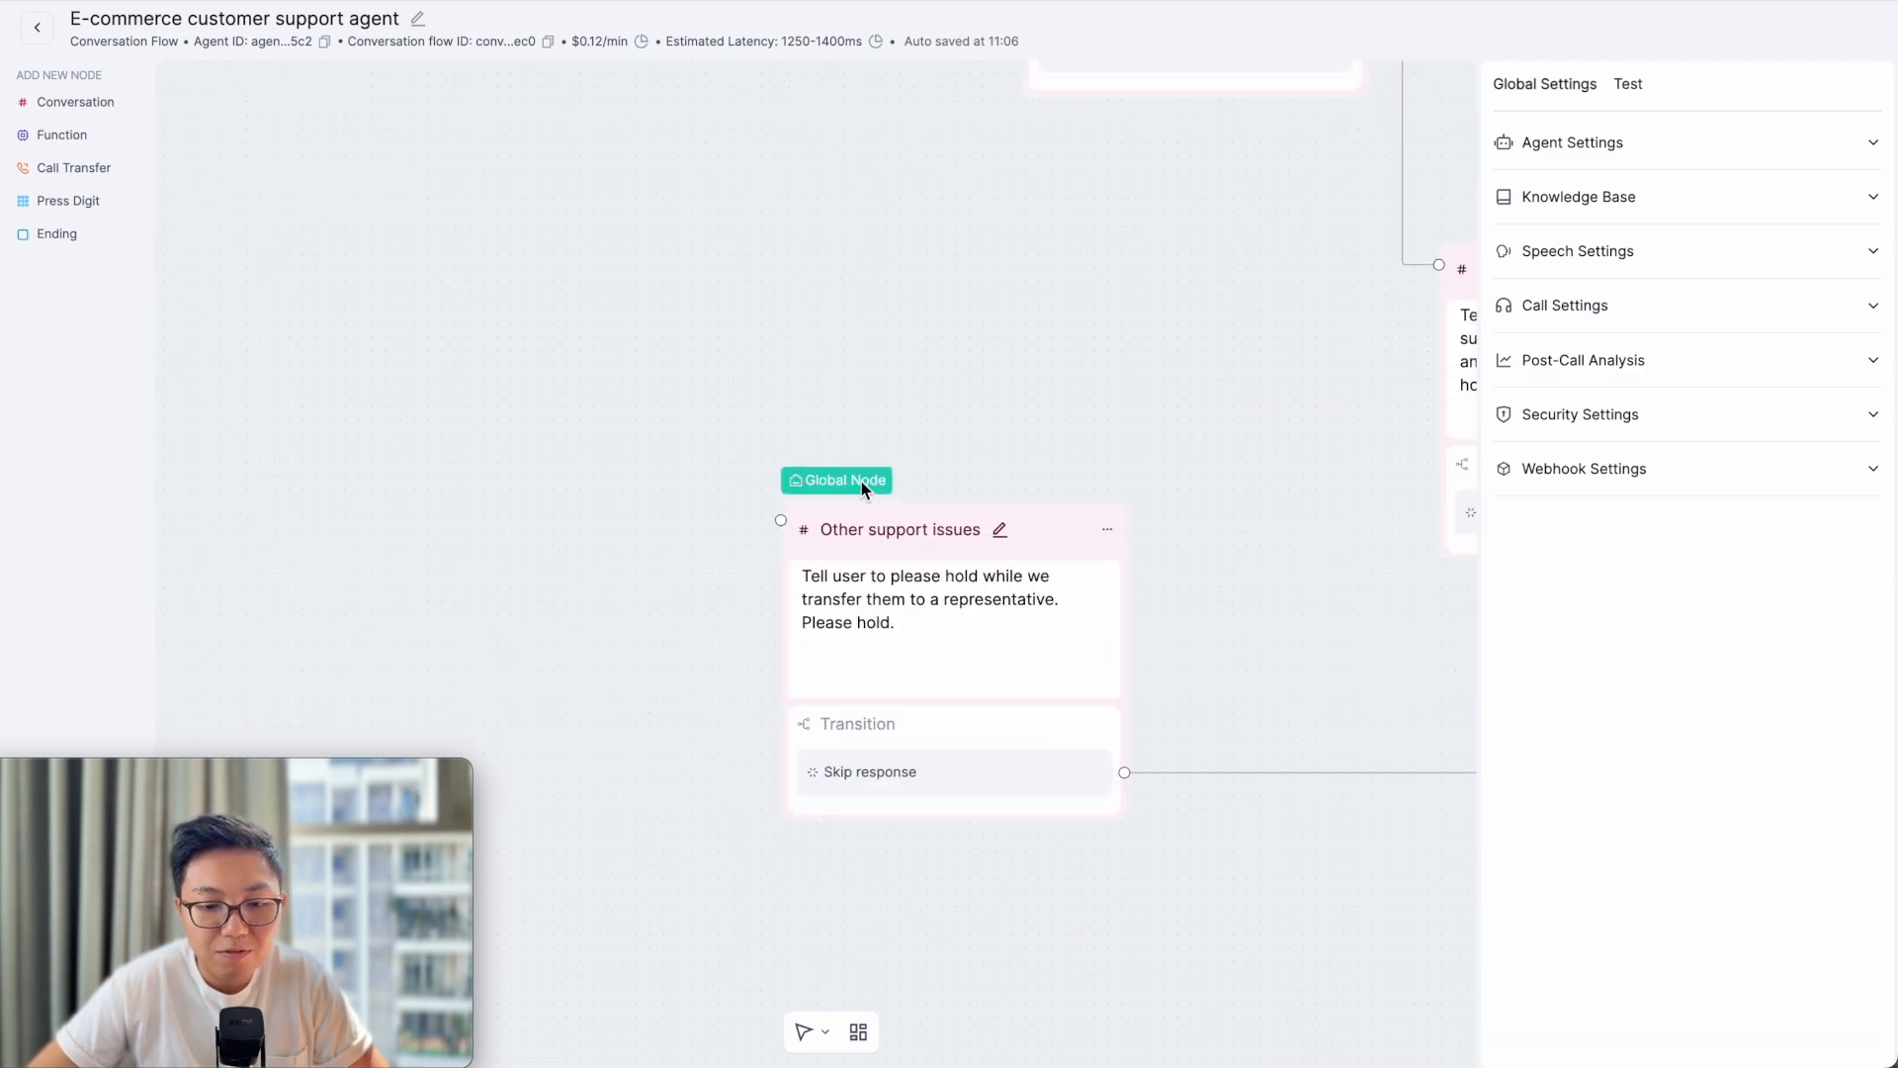
left_click(1029, 534)
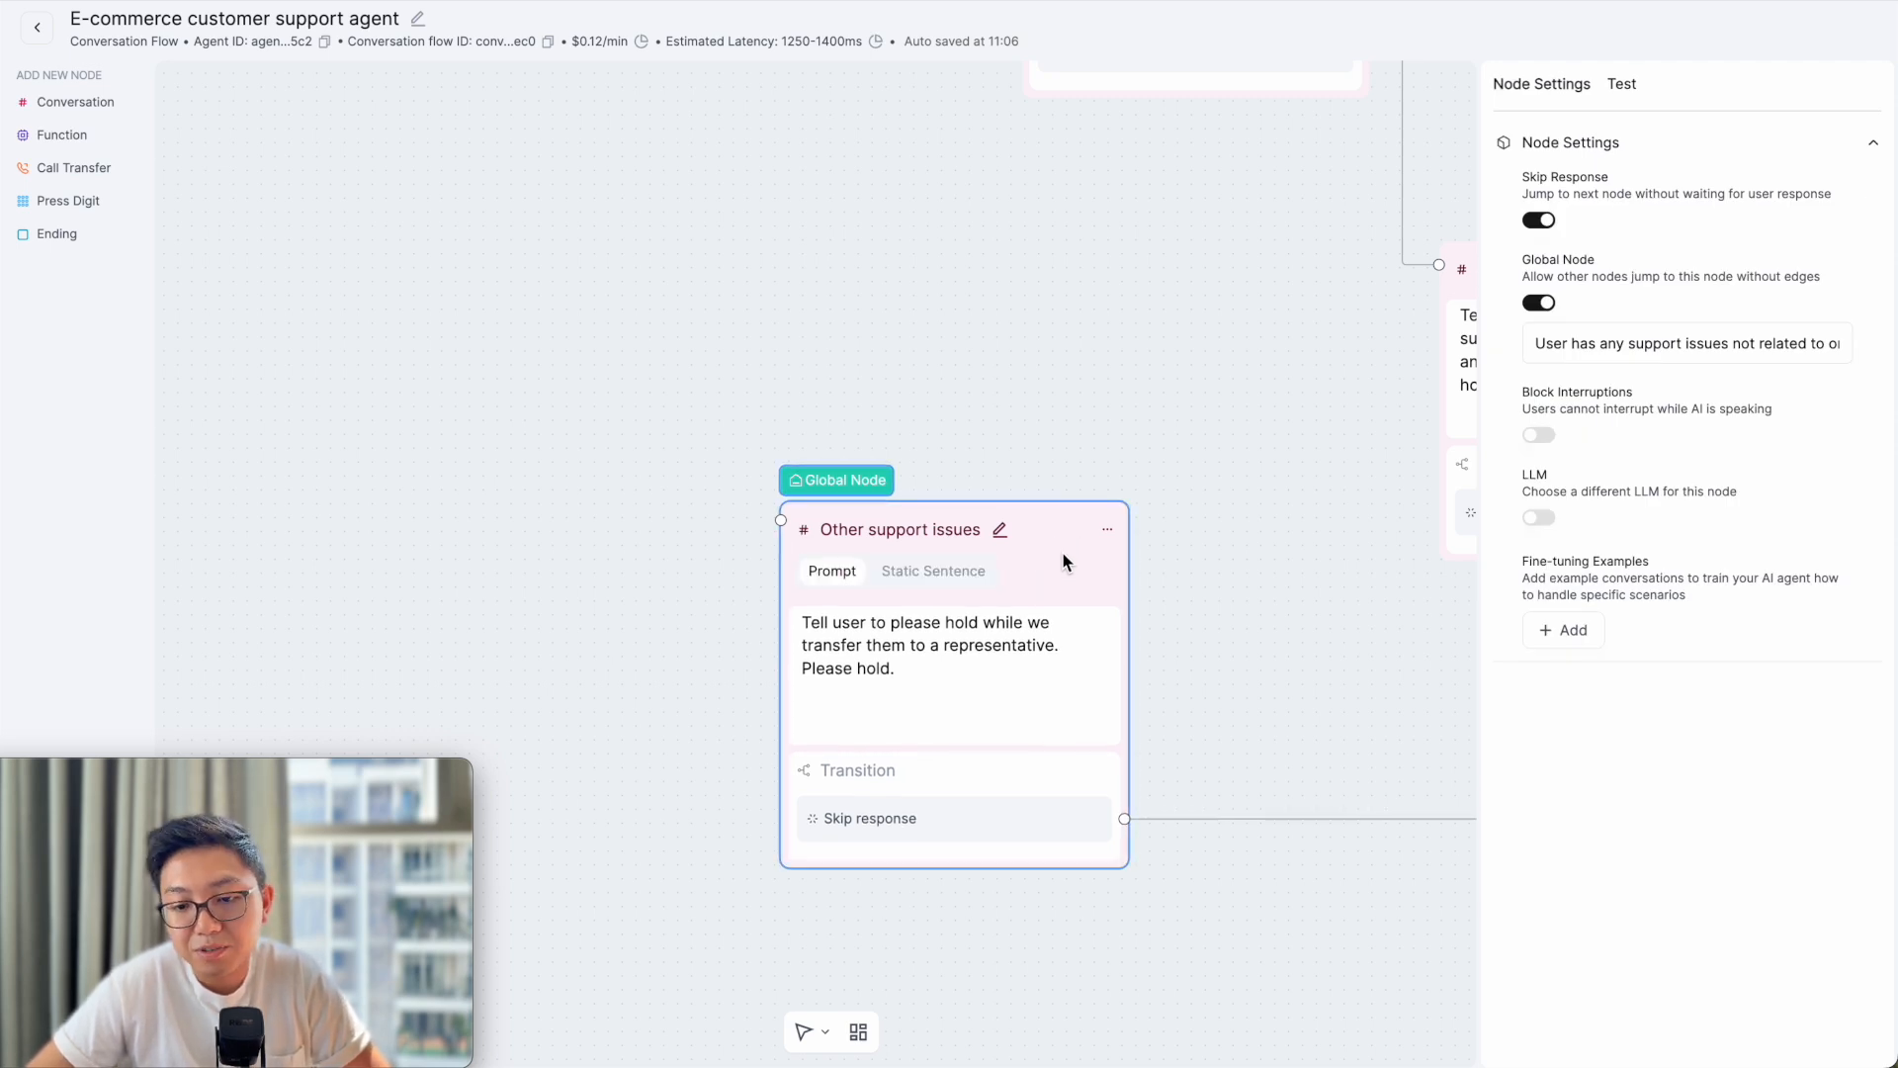
left_click(1231, 327)
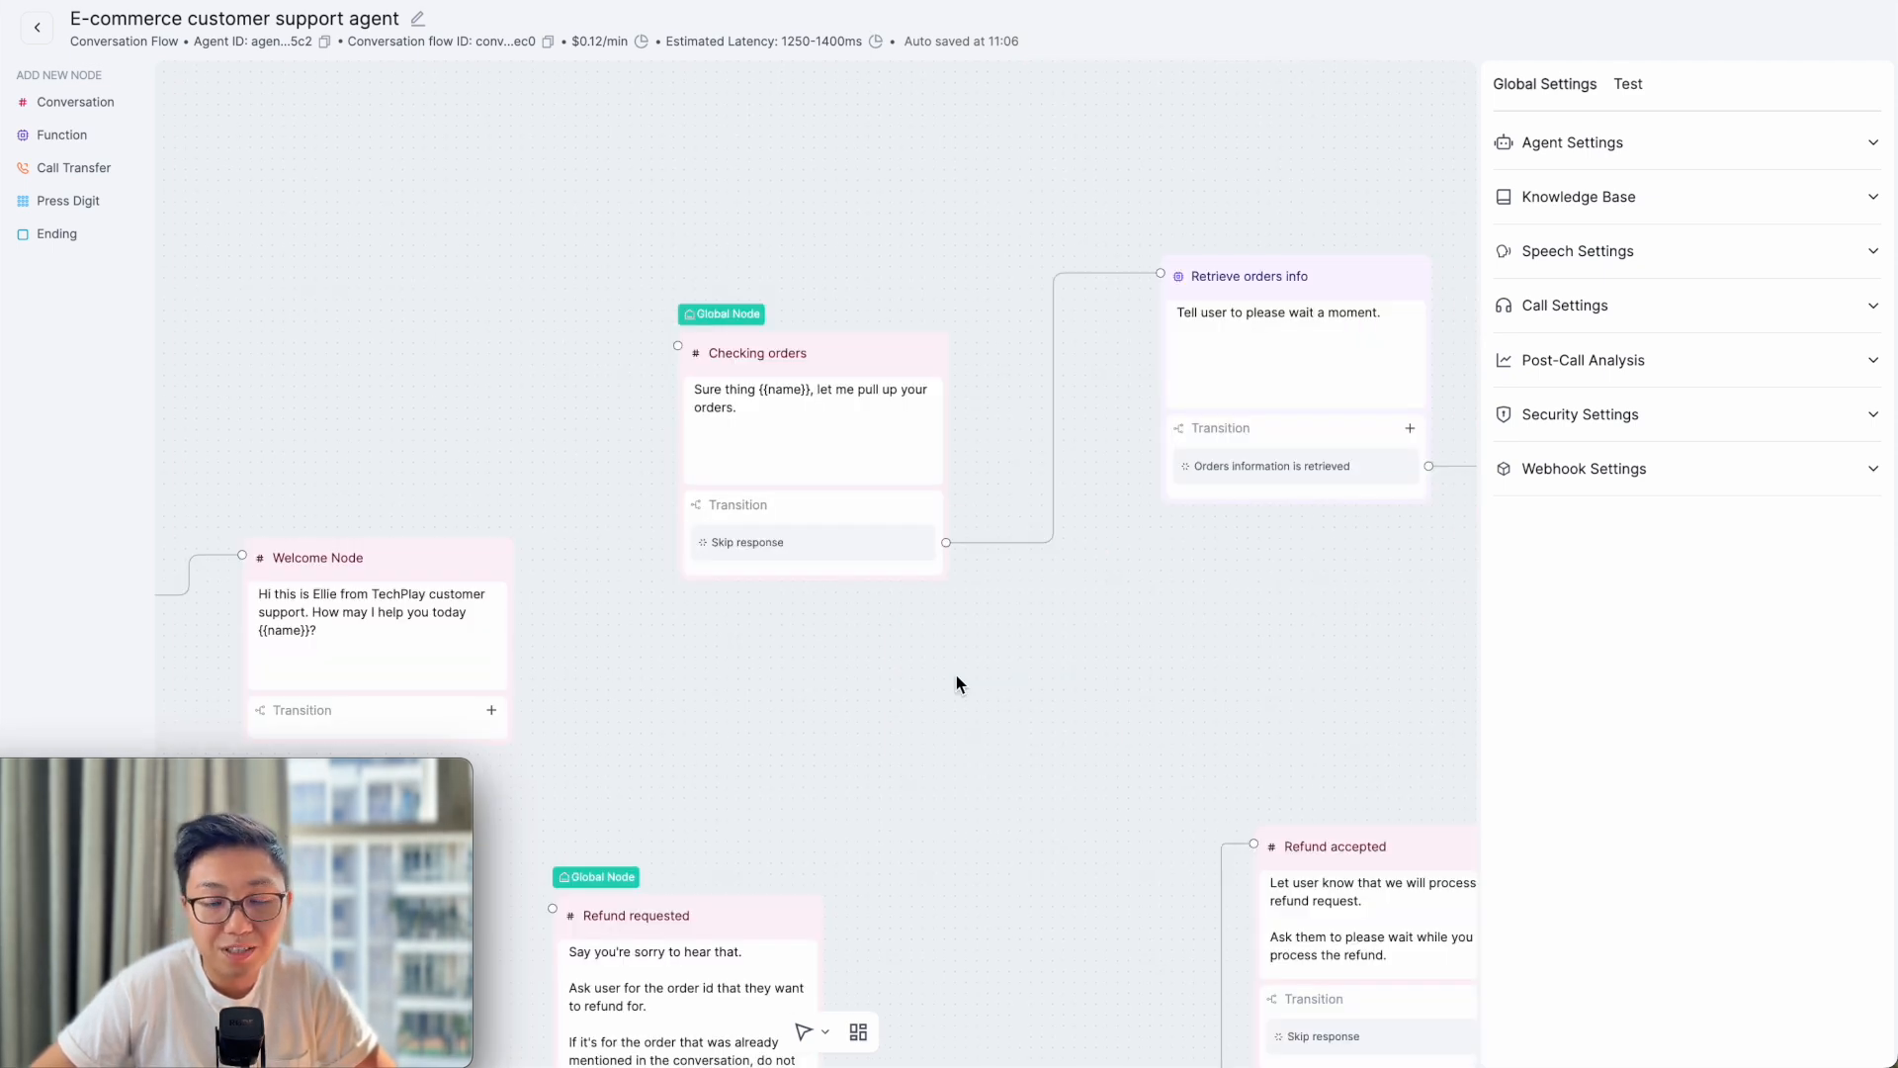
- Examine the Checking orders node's Static Sentence, its Skip Response setting and its transition to the Retrieve orders info node
left_click(905, 392)
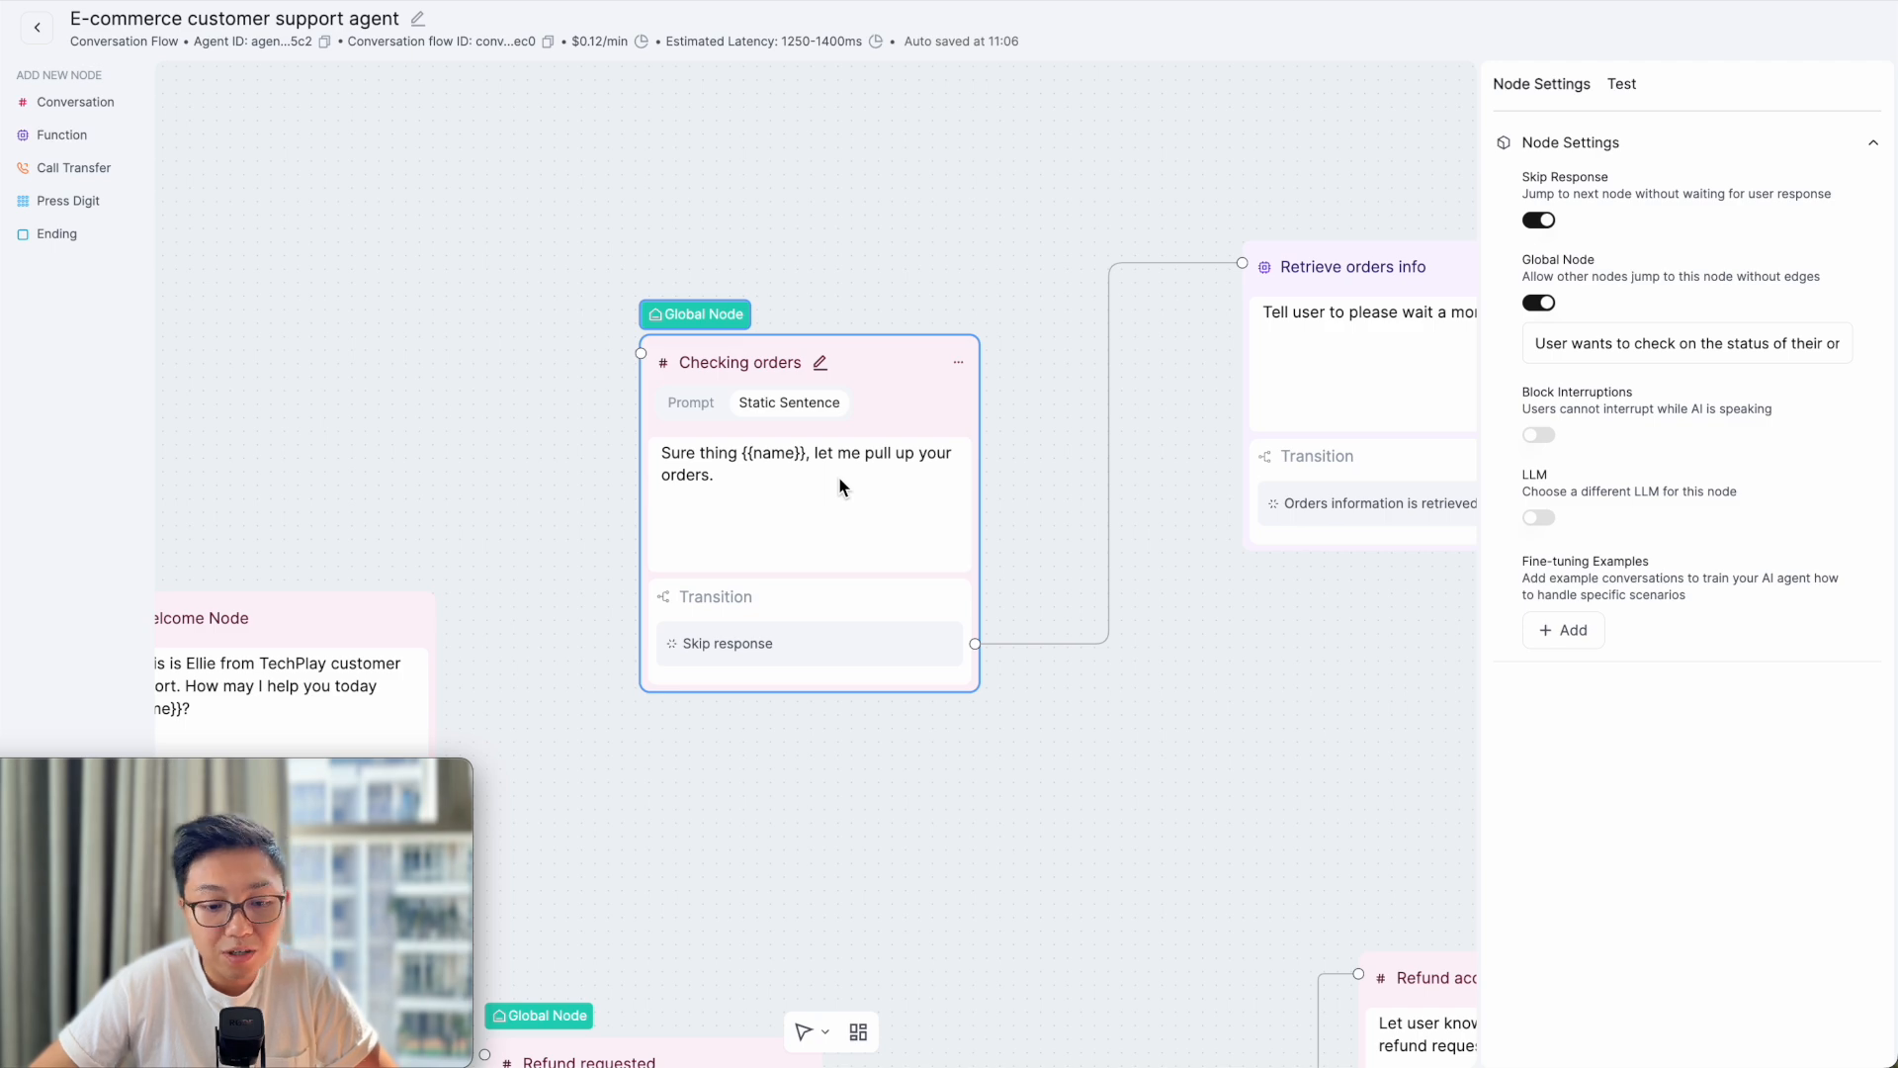
left_click(992, 219)
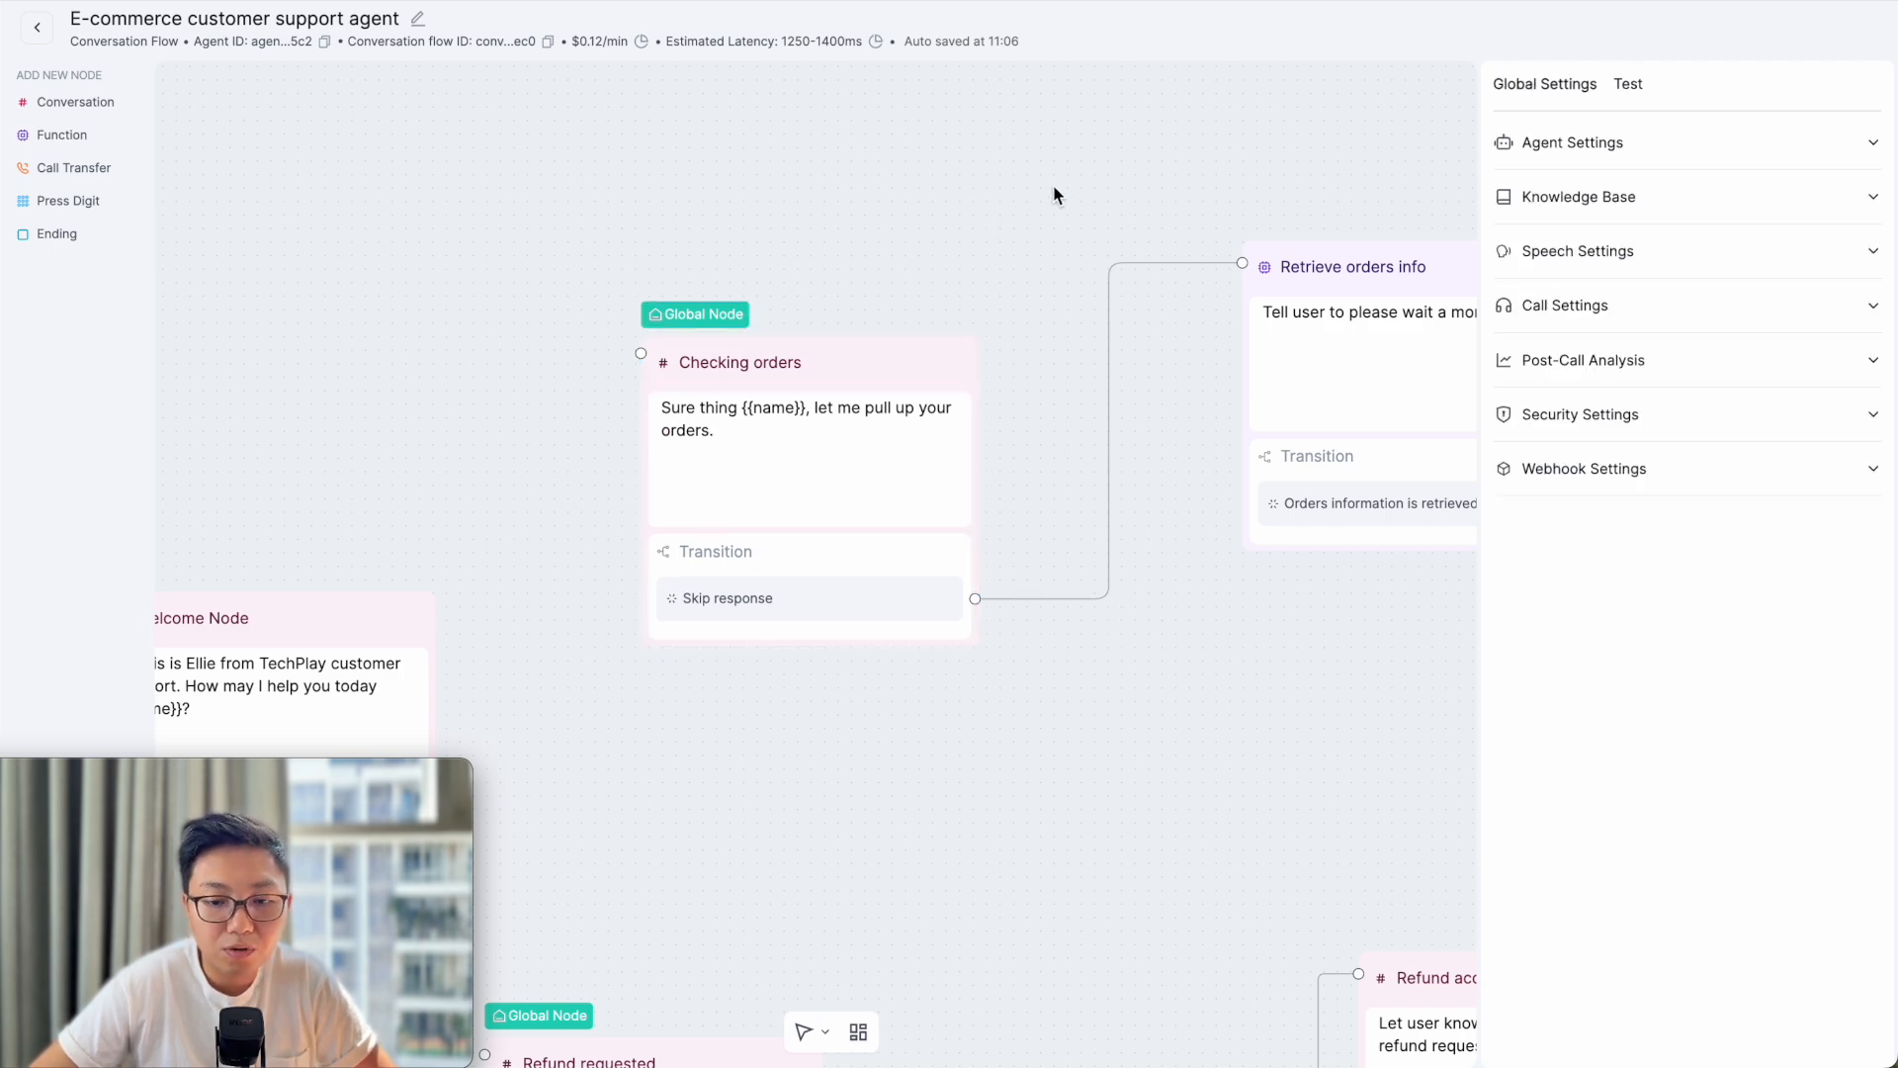
scroll(1084, 174, "right", 2)
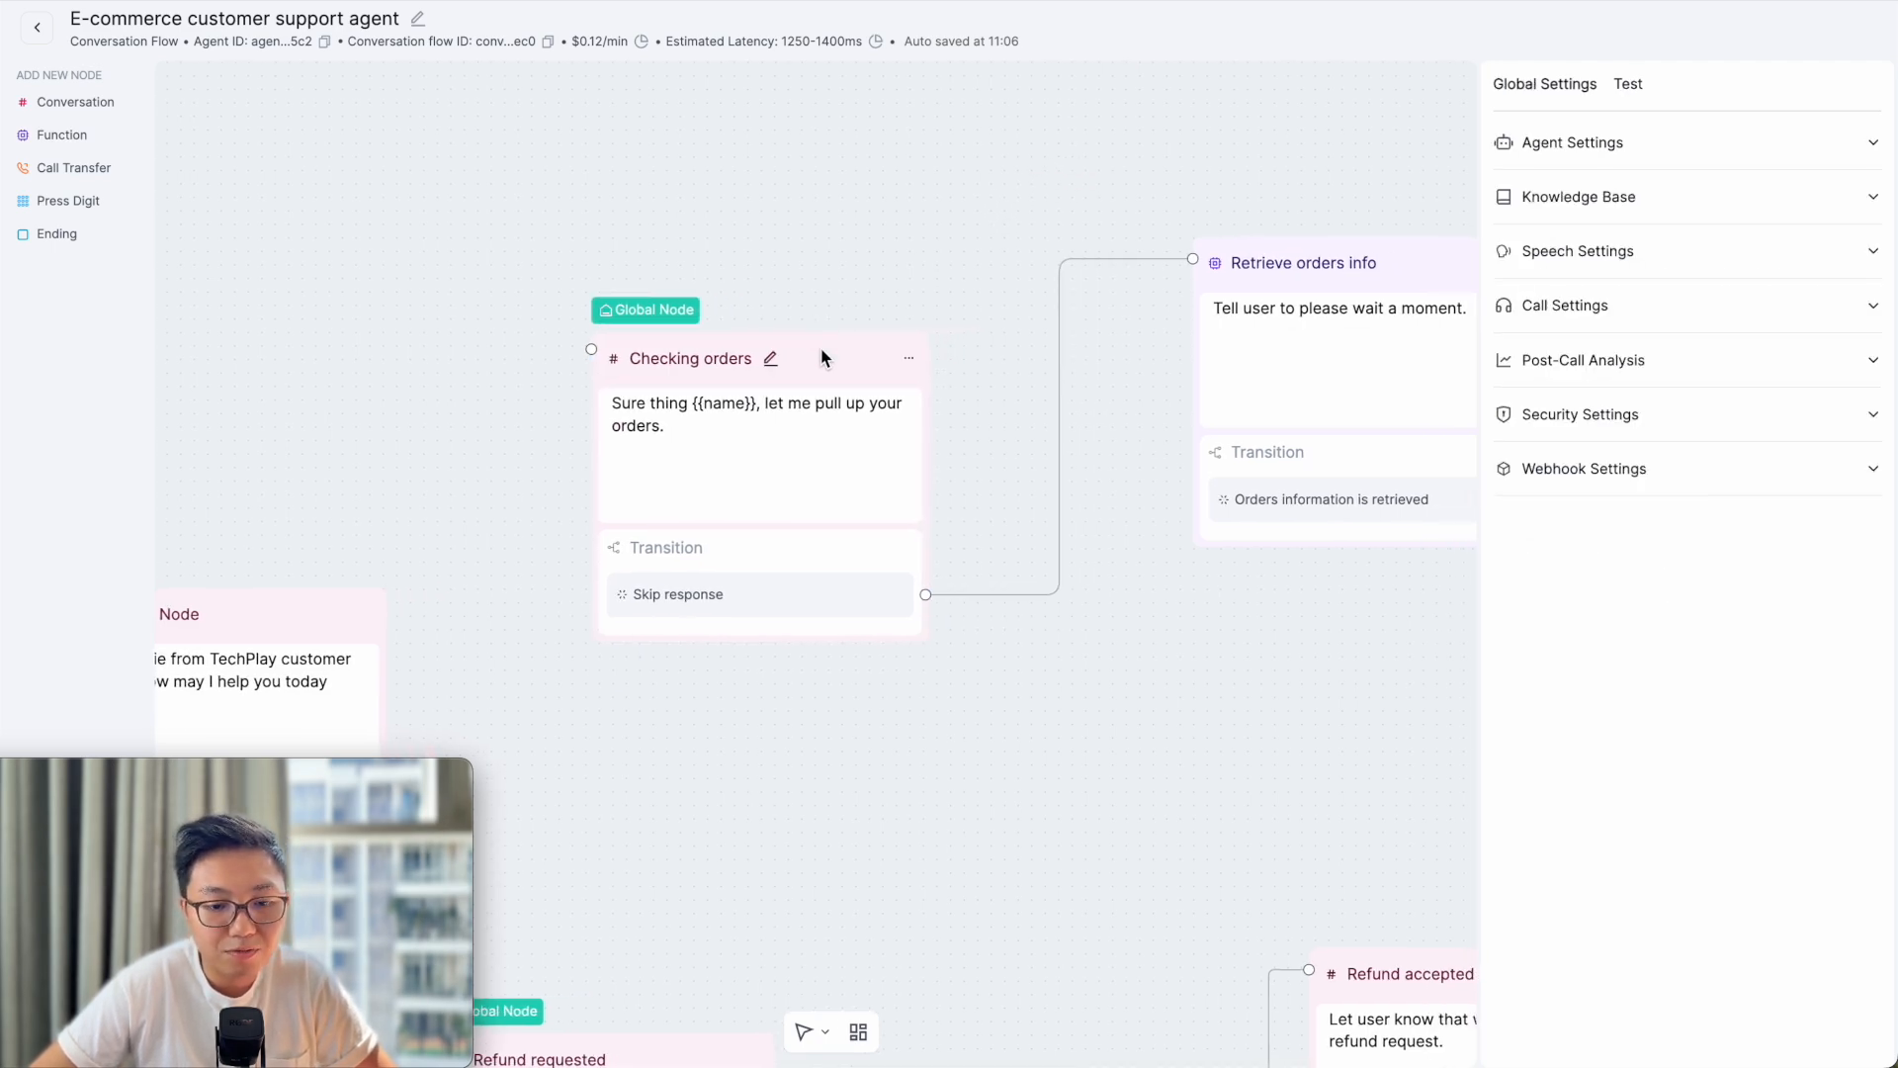
left_click(784, 445)
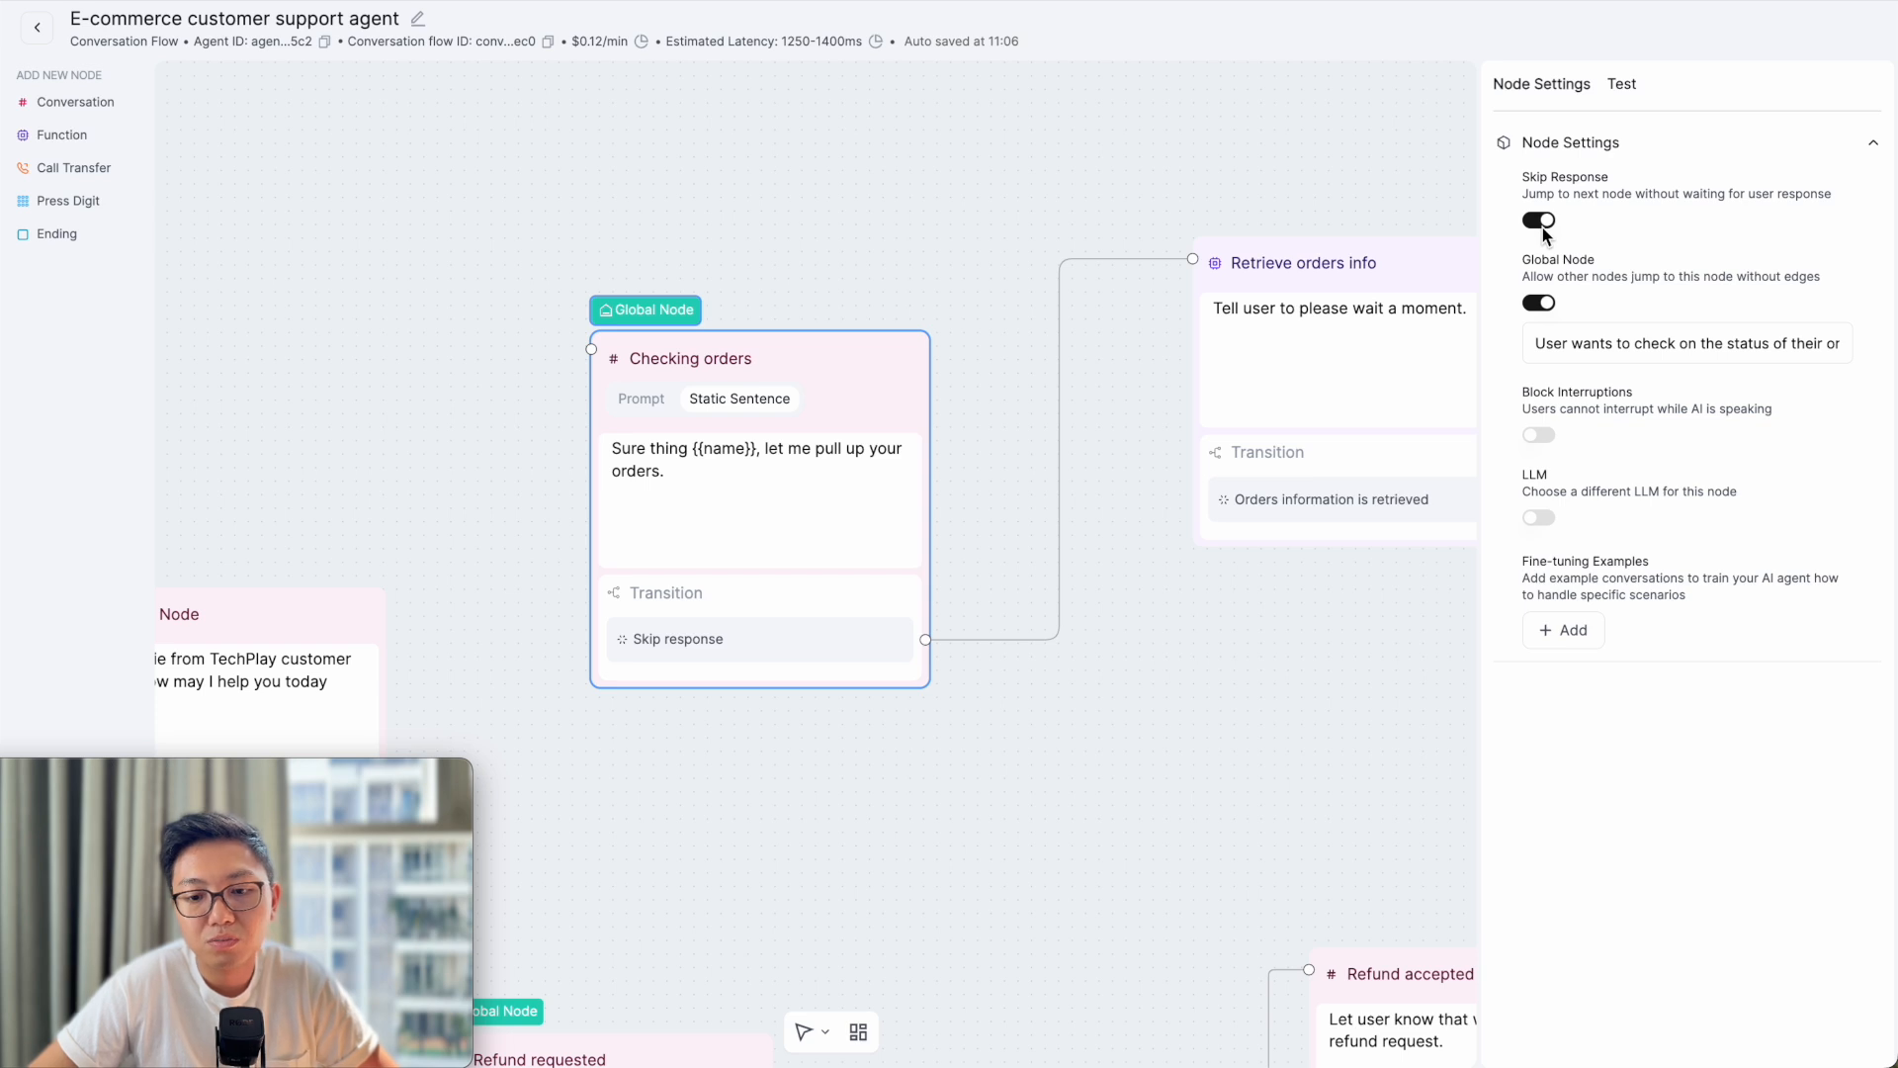
left_click(1001, 192)
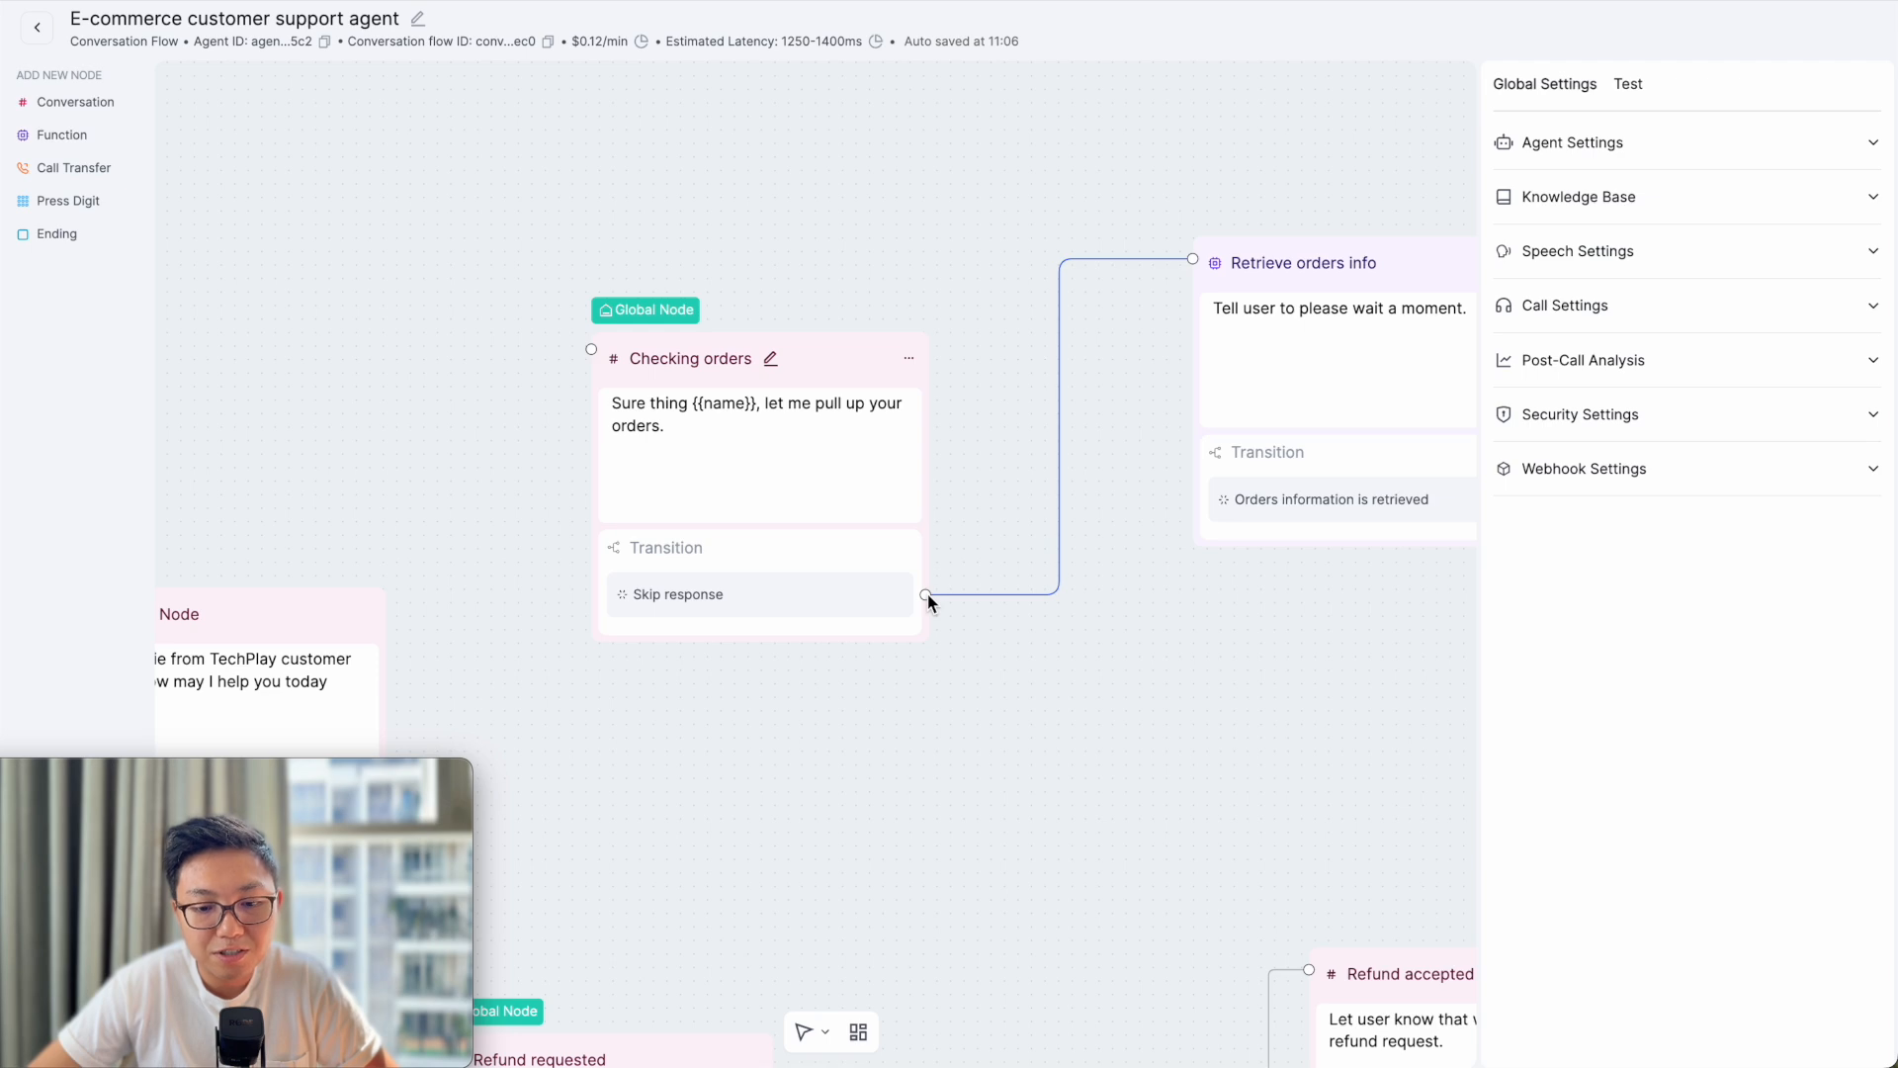
- Inspect the Retrieve orders info node's function settings and open its function selection
left_click_drag(1278, 152, 733, 165)
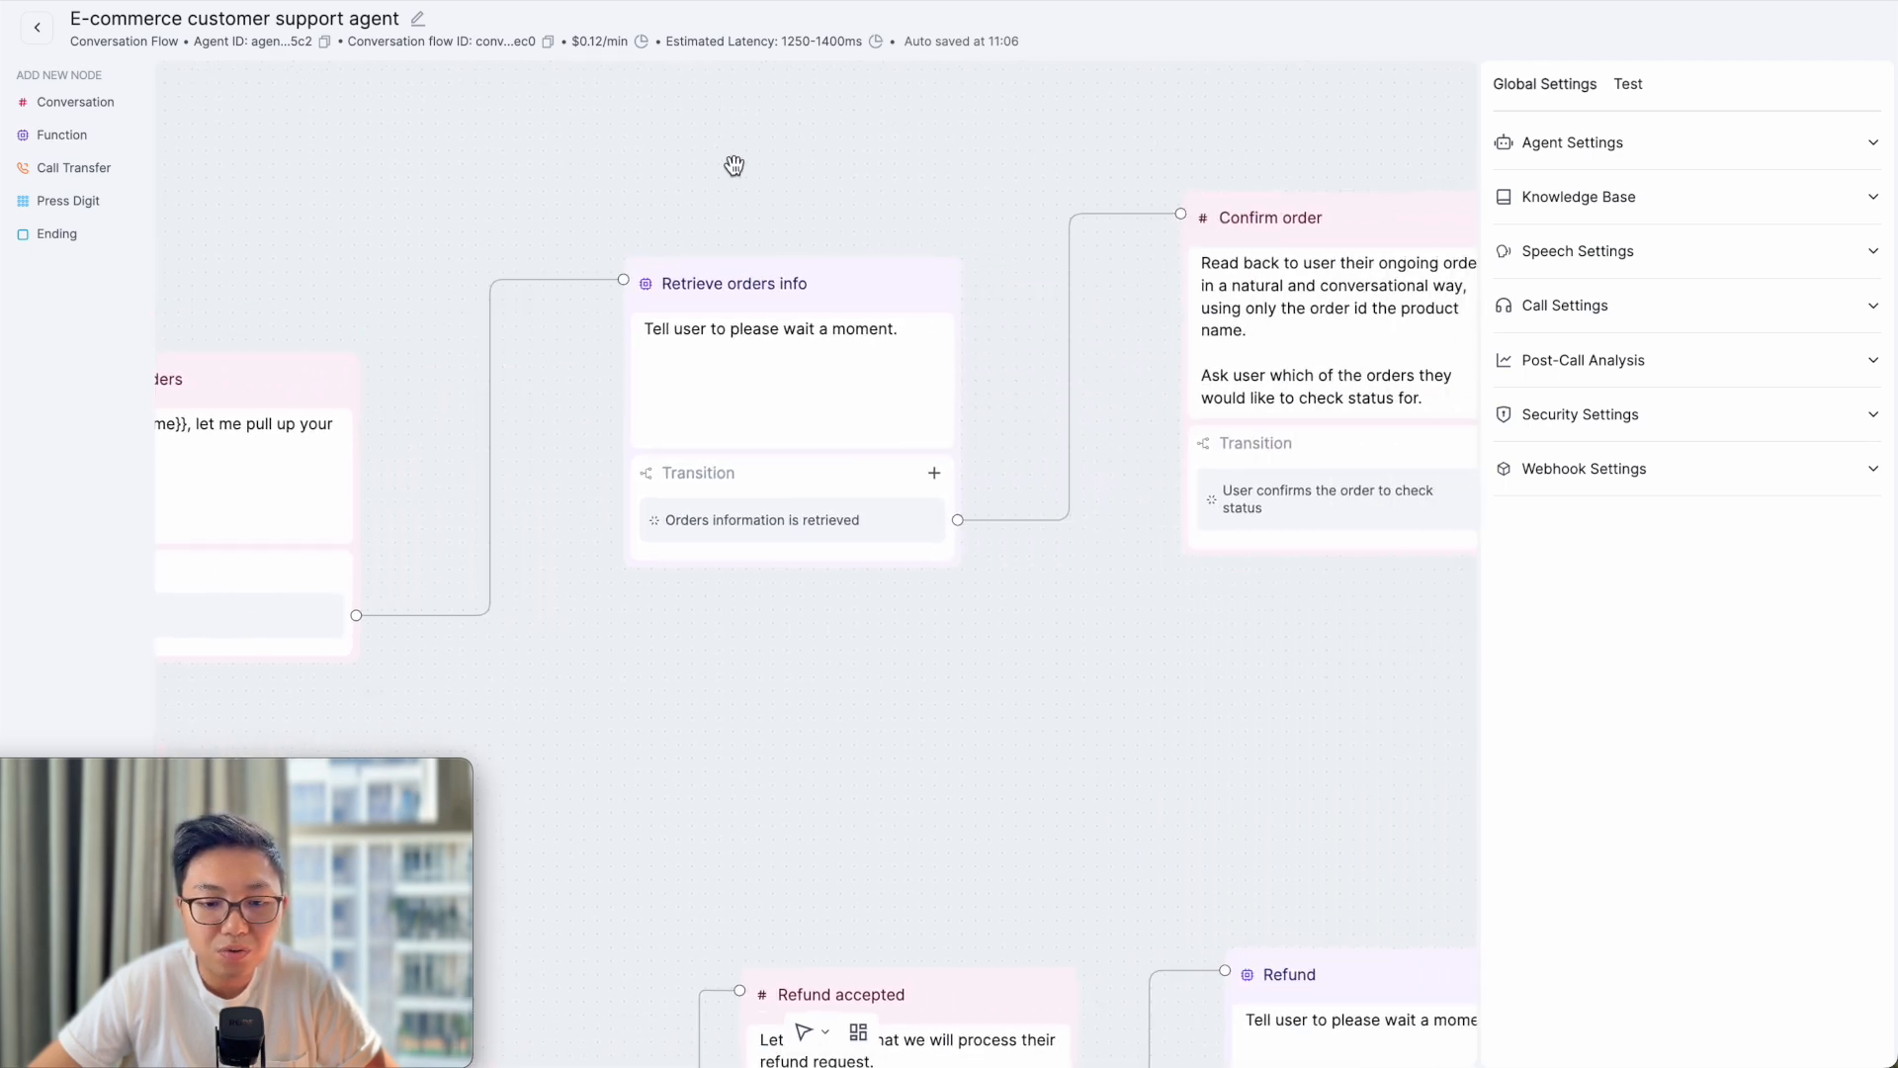
left_click(863, 283)
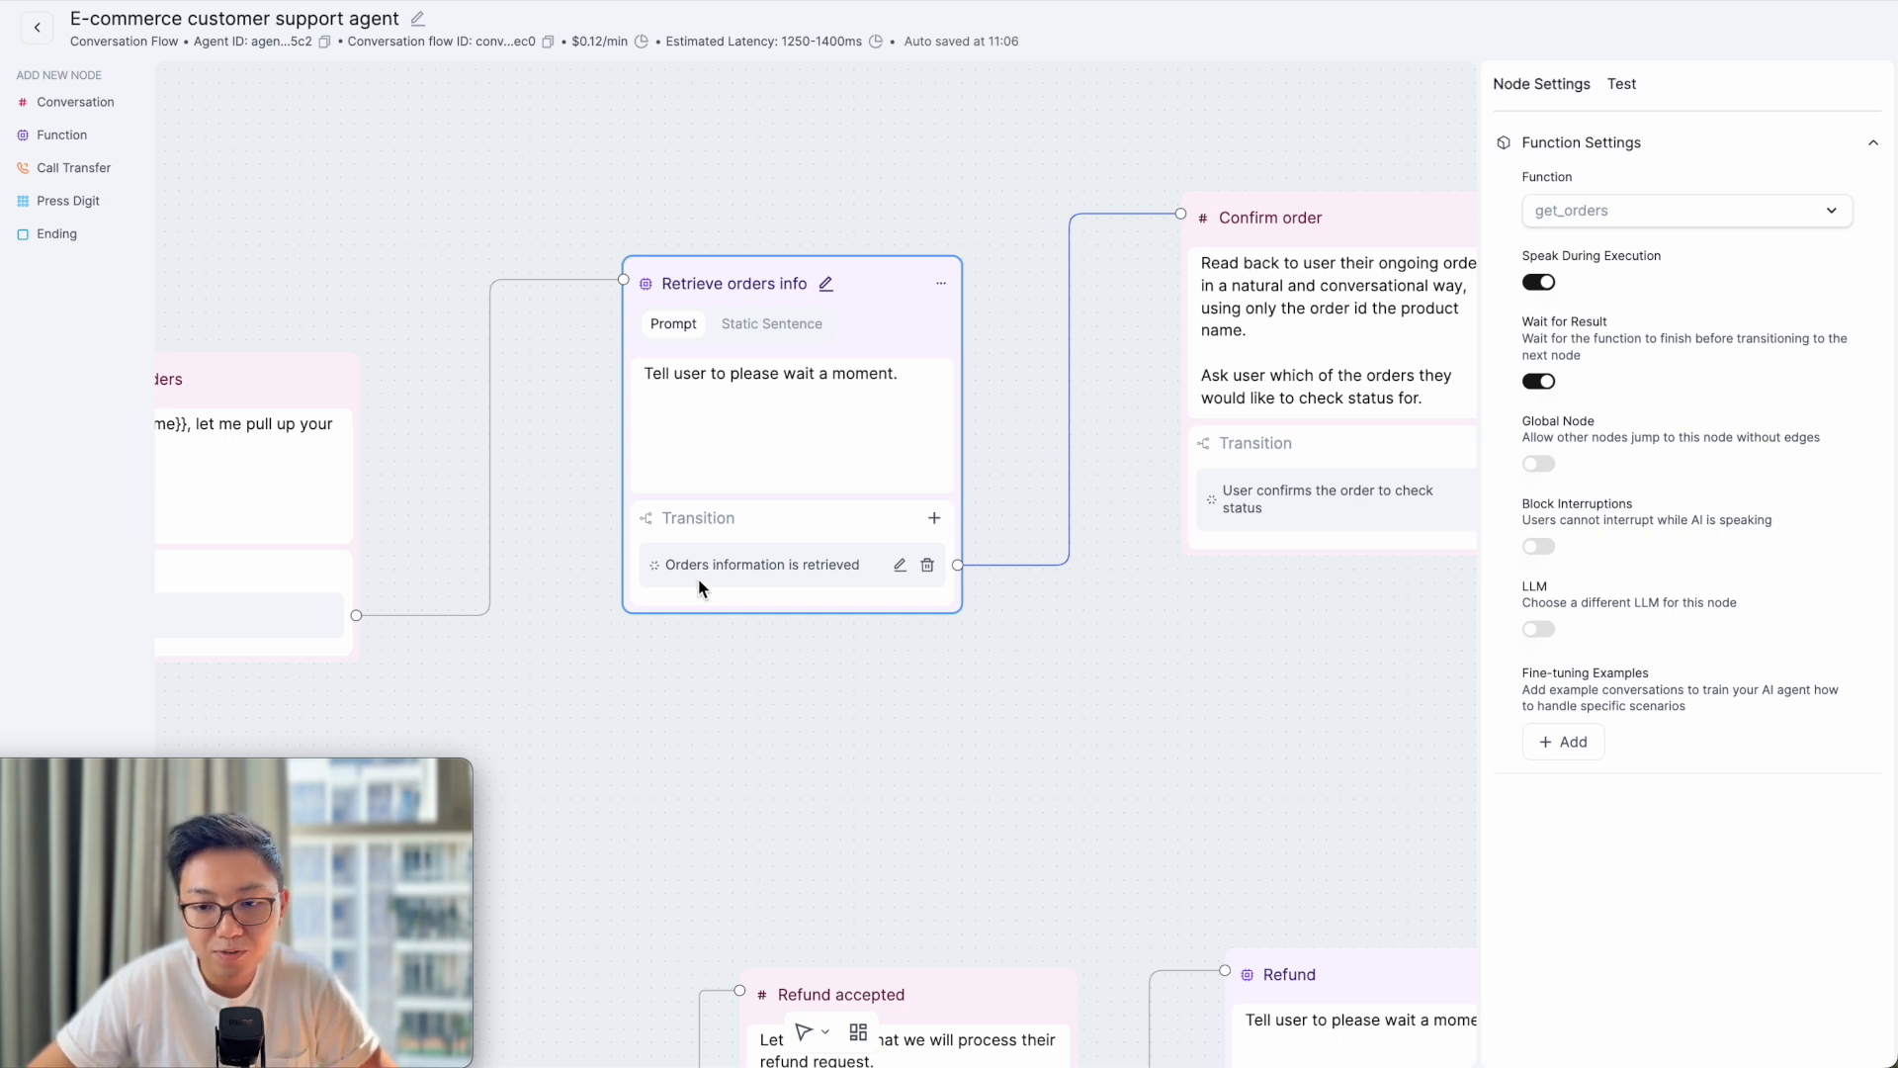
left_click(1807, 212)
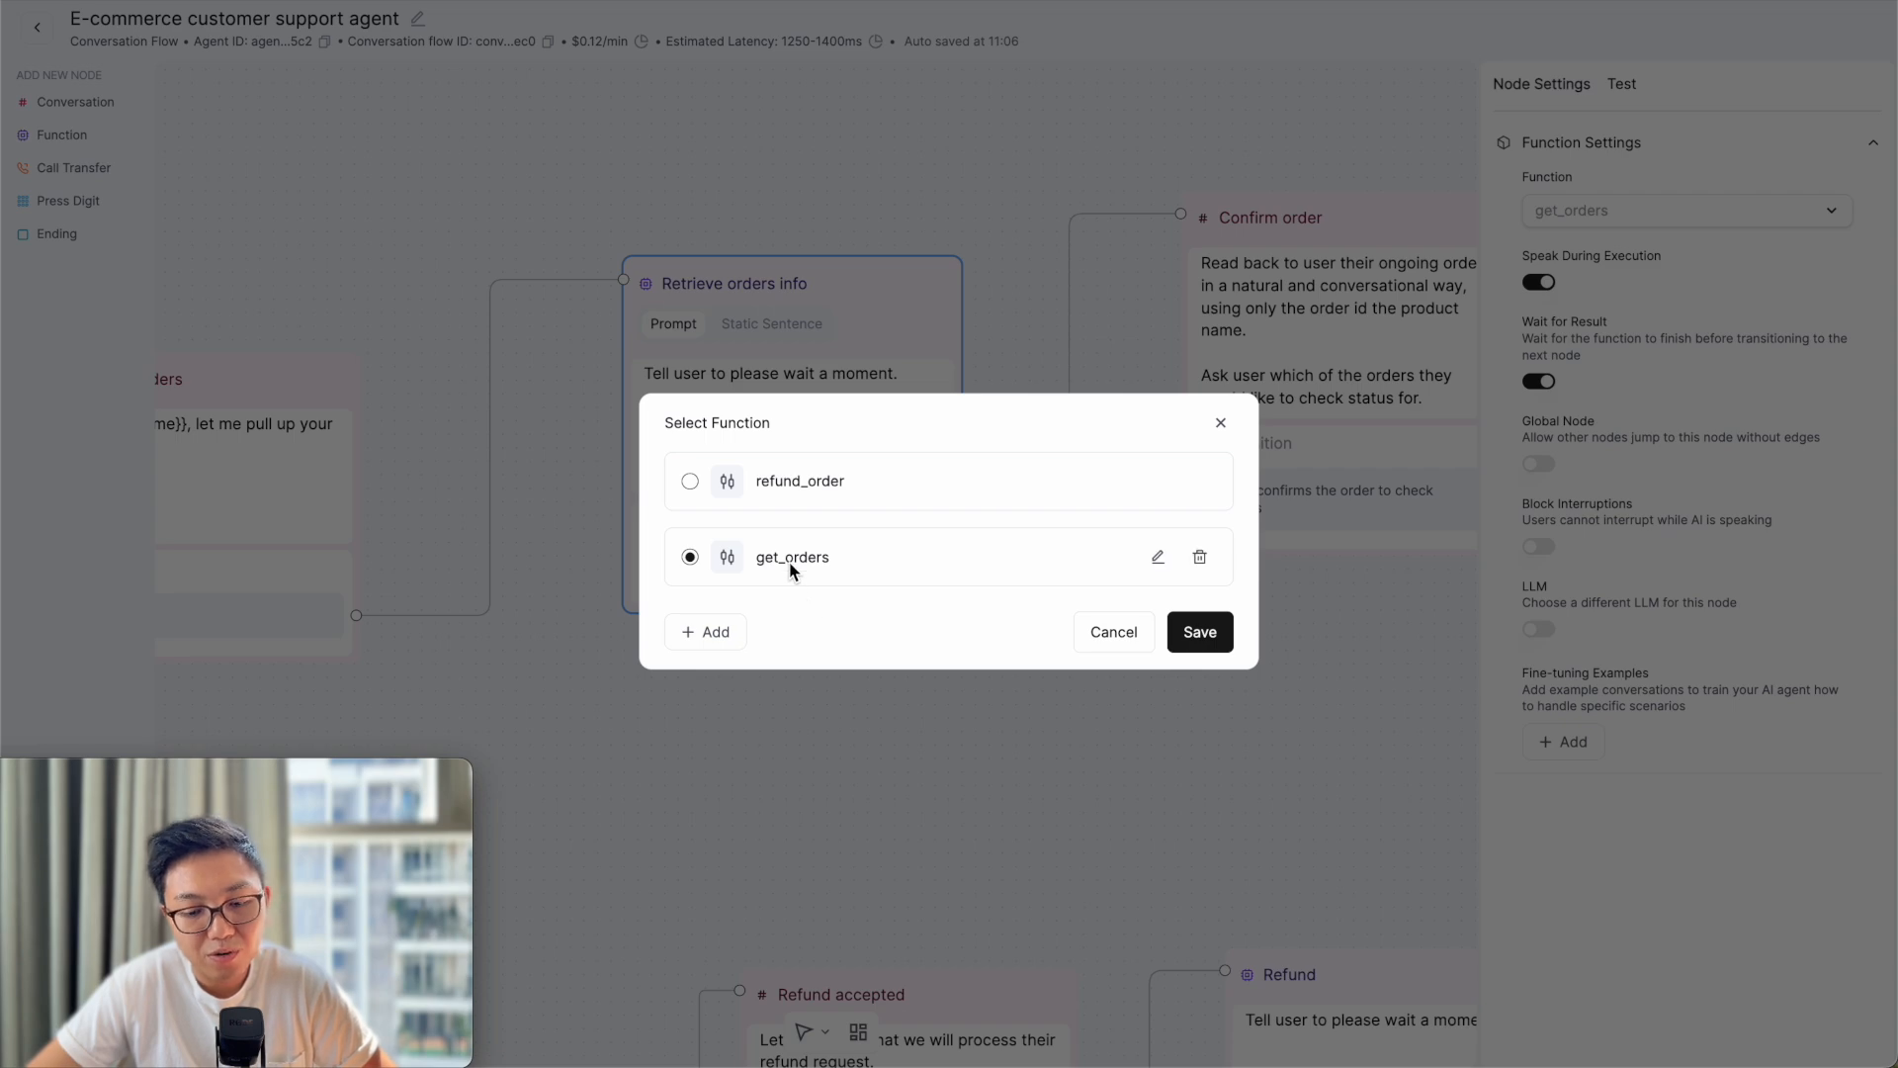
- Open the get_orders custom function, examine its name, description, webhook URL and JSON parameters, and return to the function selection
left_click(1159, 559)
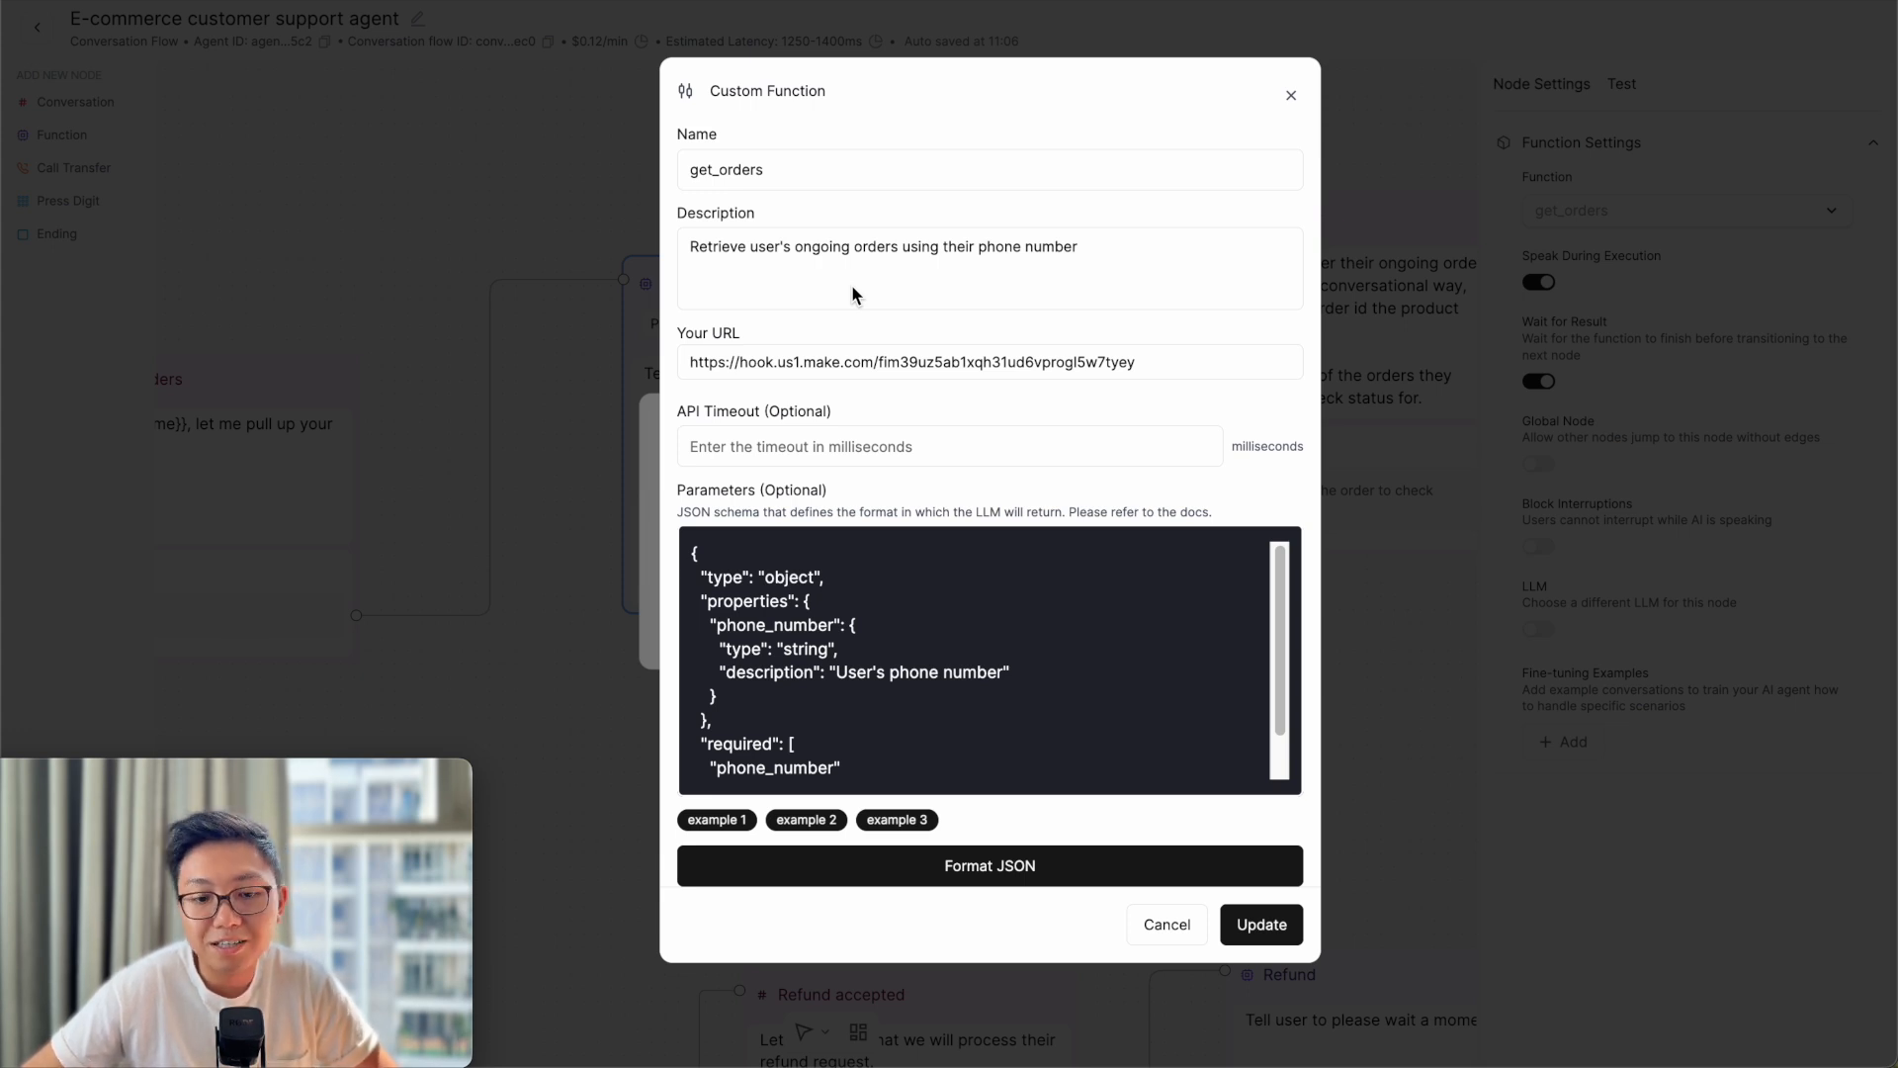
left_click(770, 172)
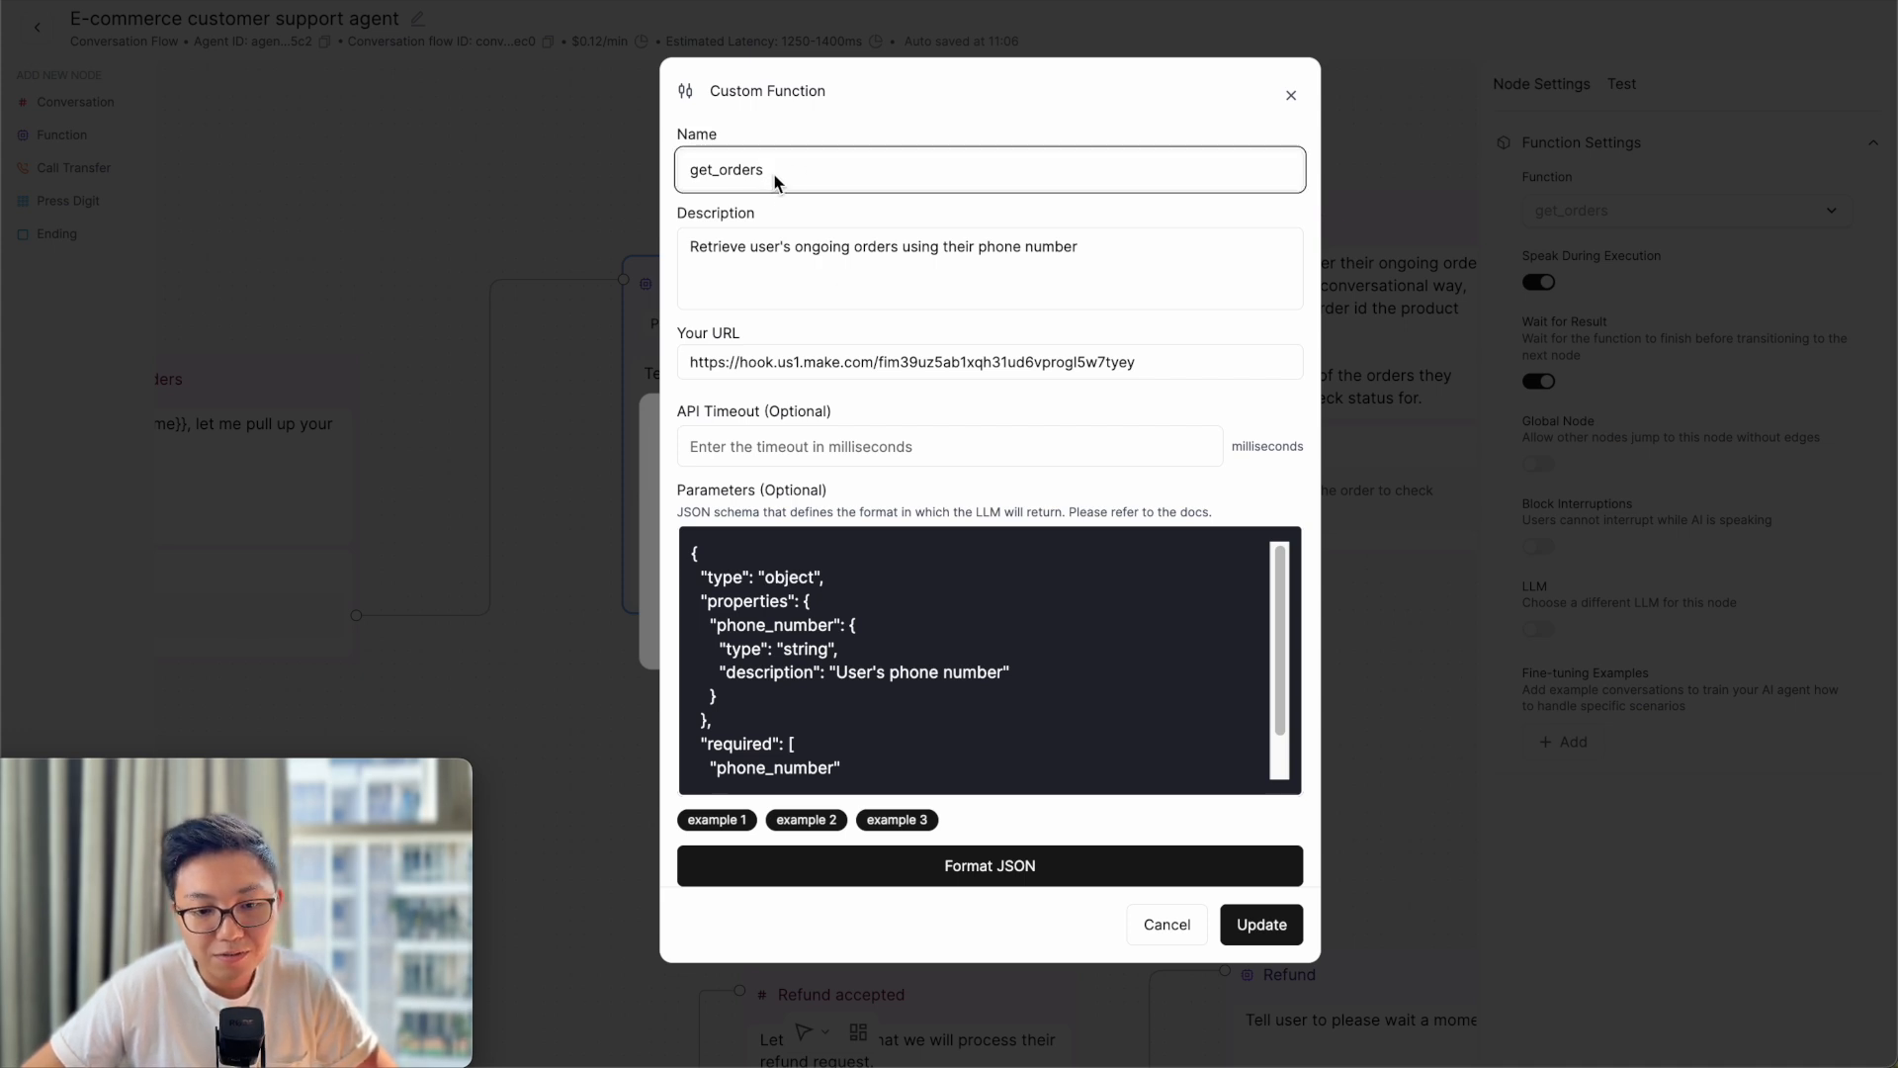
double_click(823, 364)
left_click(1177, 356)
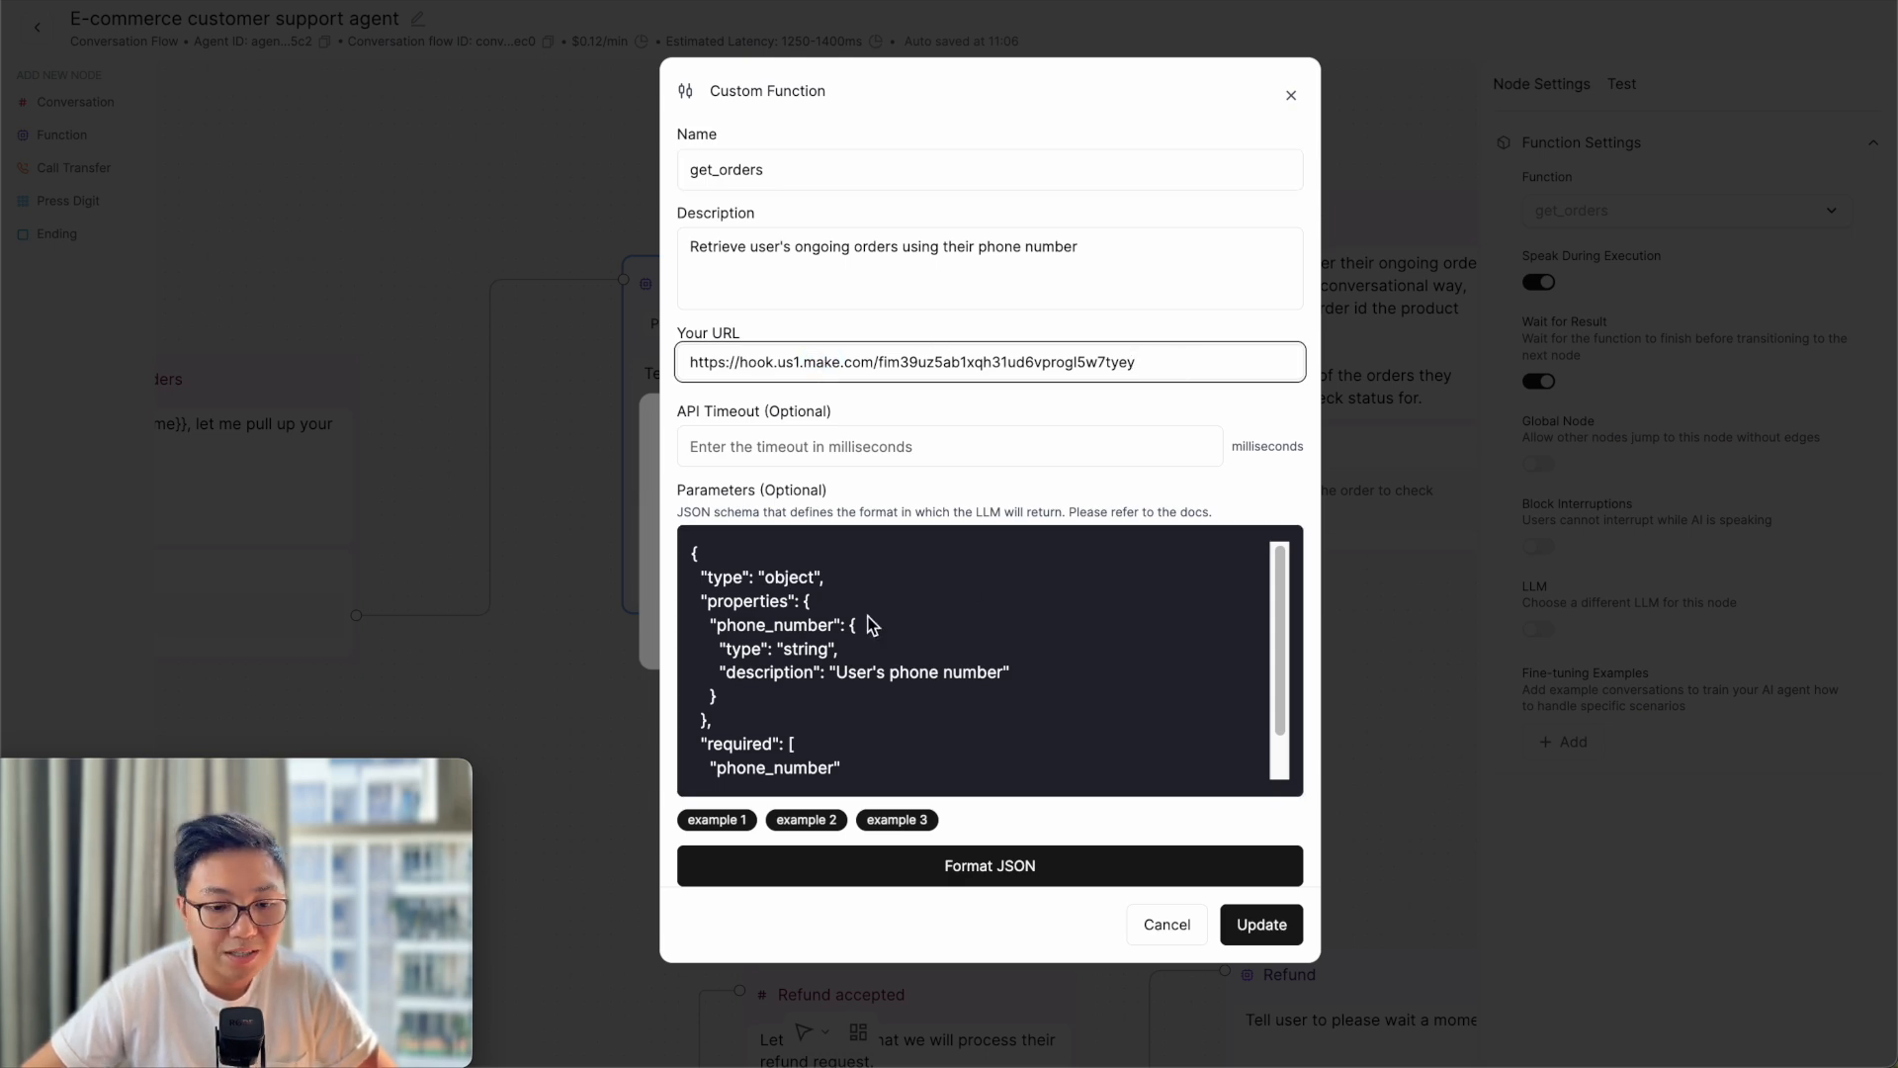
scroll(835, 663, "down", 1)
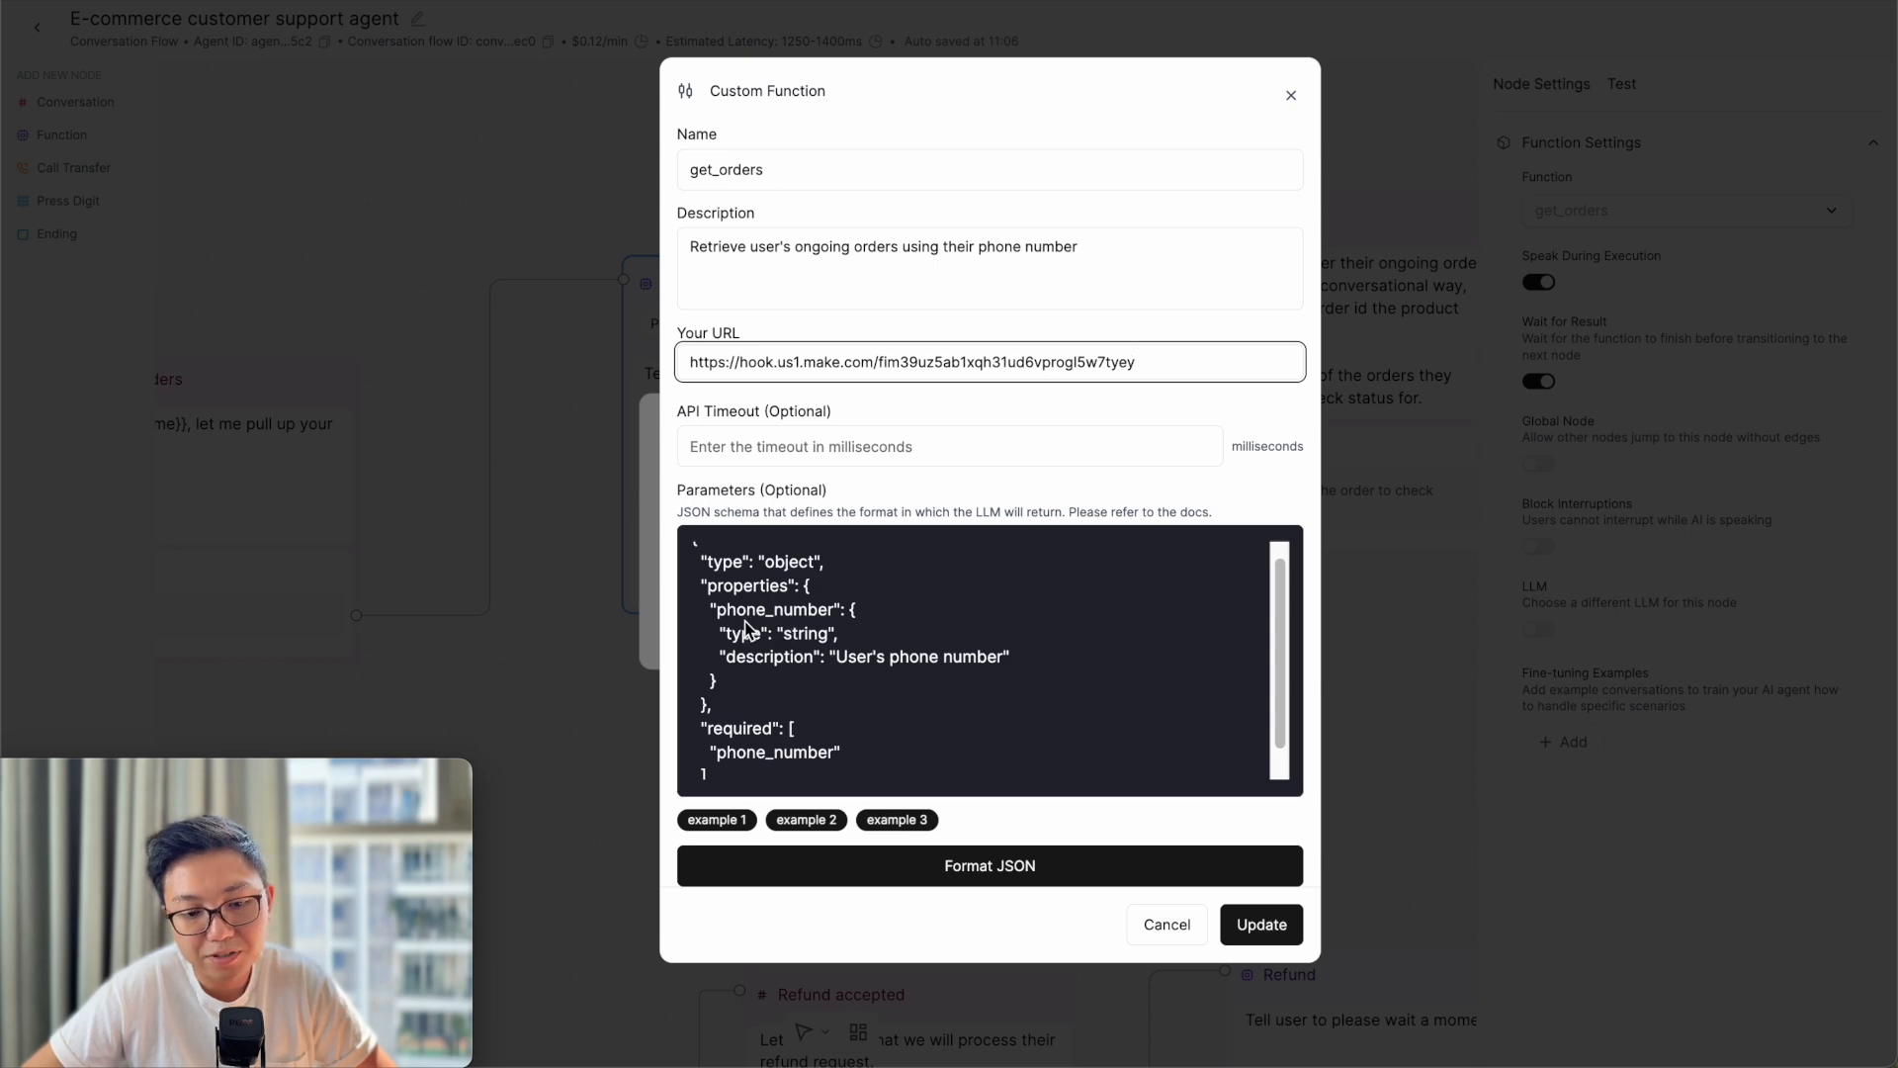
scroll(777, 697, "up", 1)
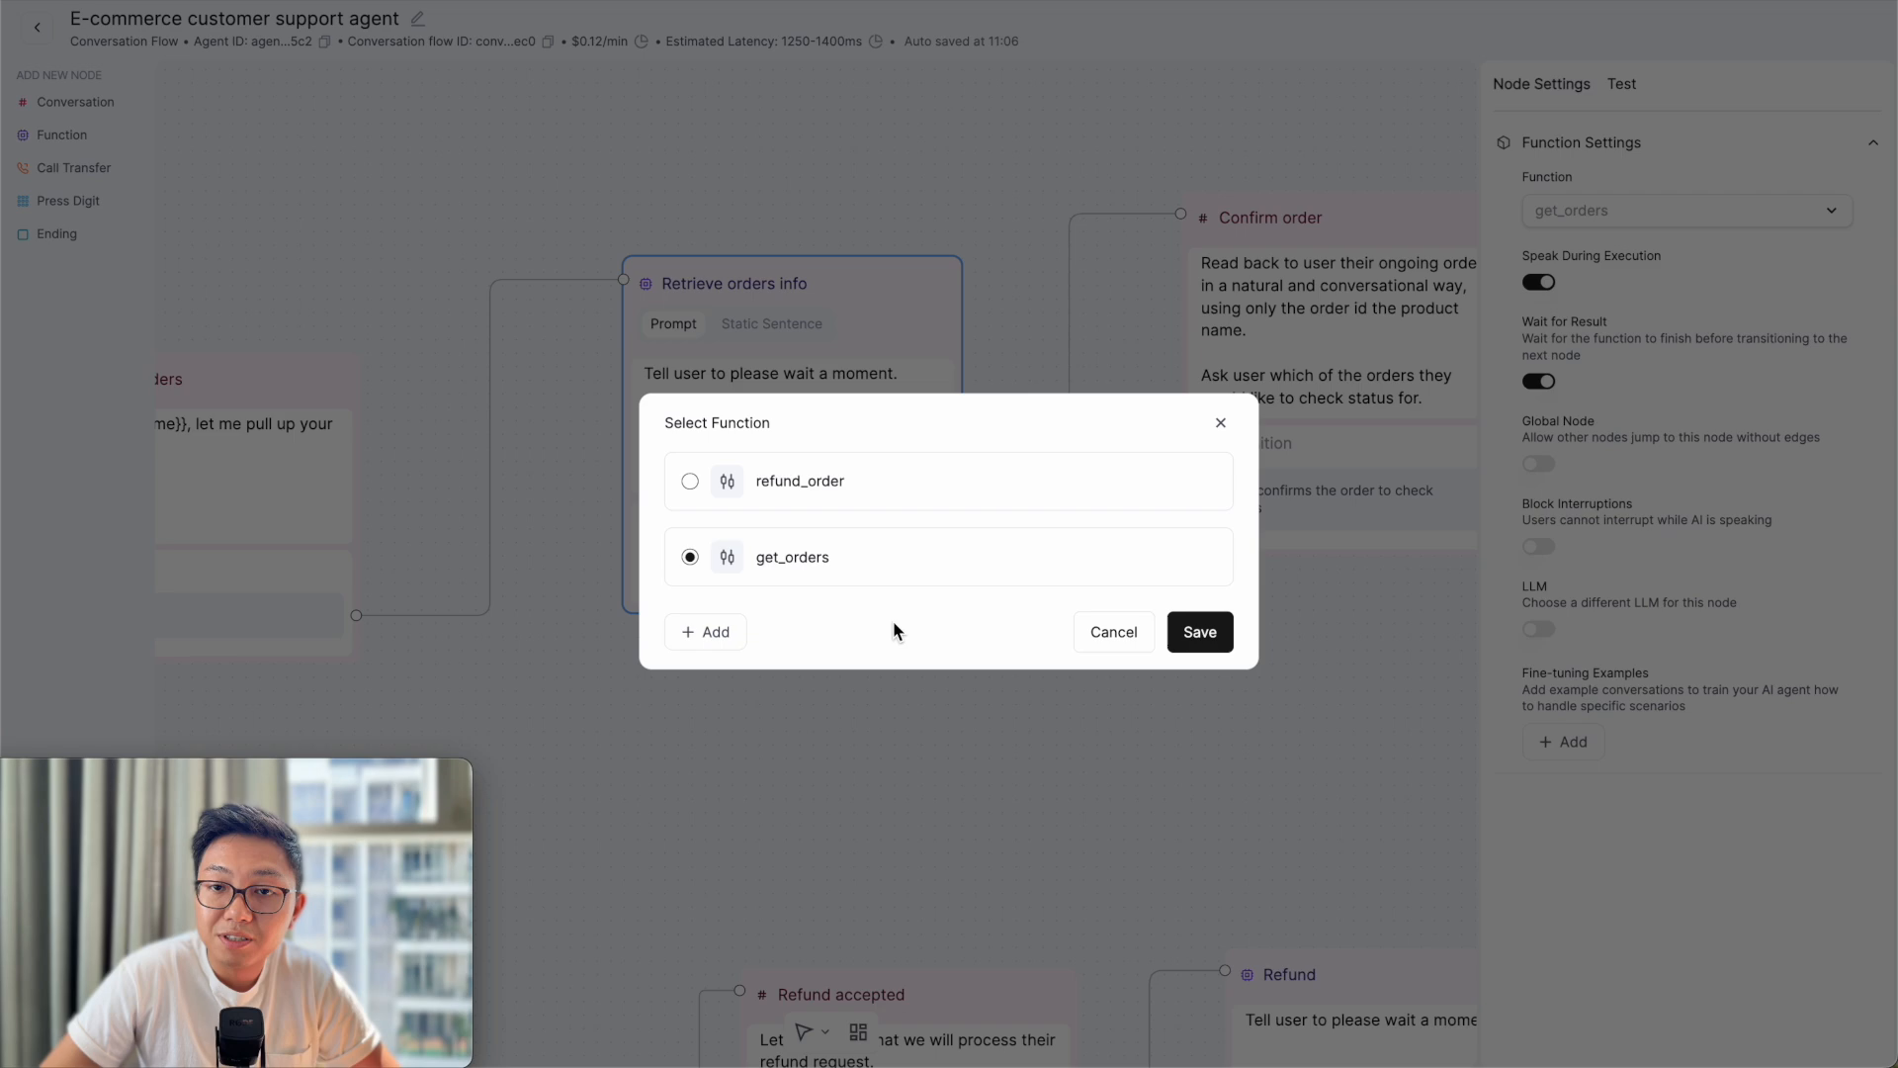
- View the function types that can be added and save the node's function selection with get_orders
left_click(727, 633)
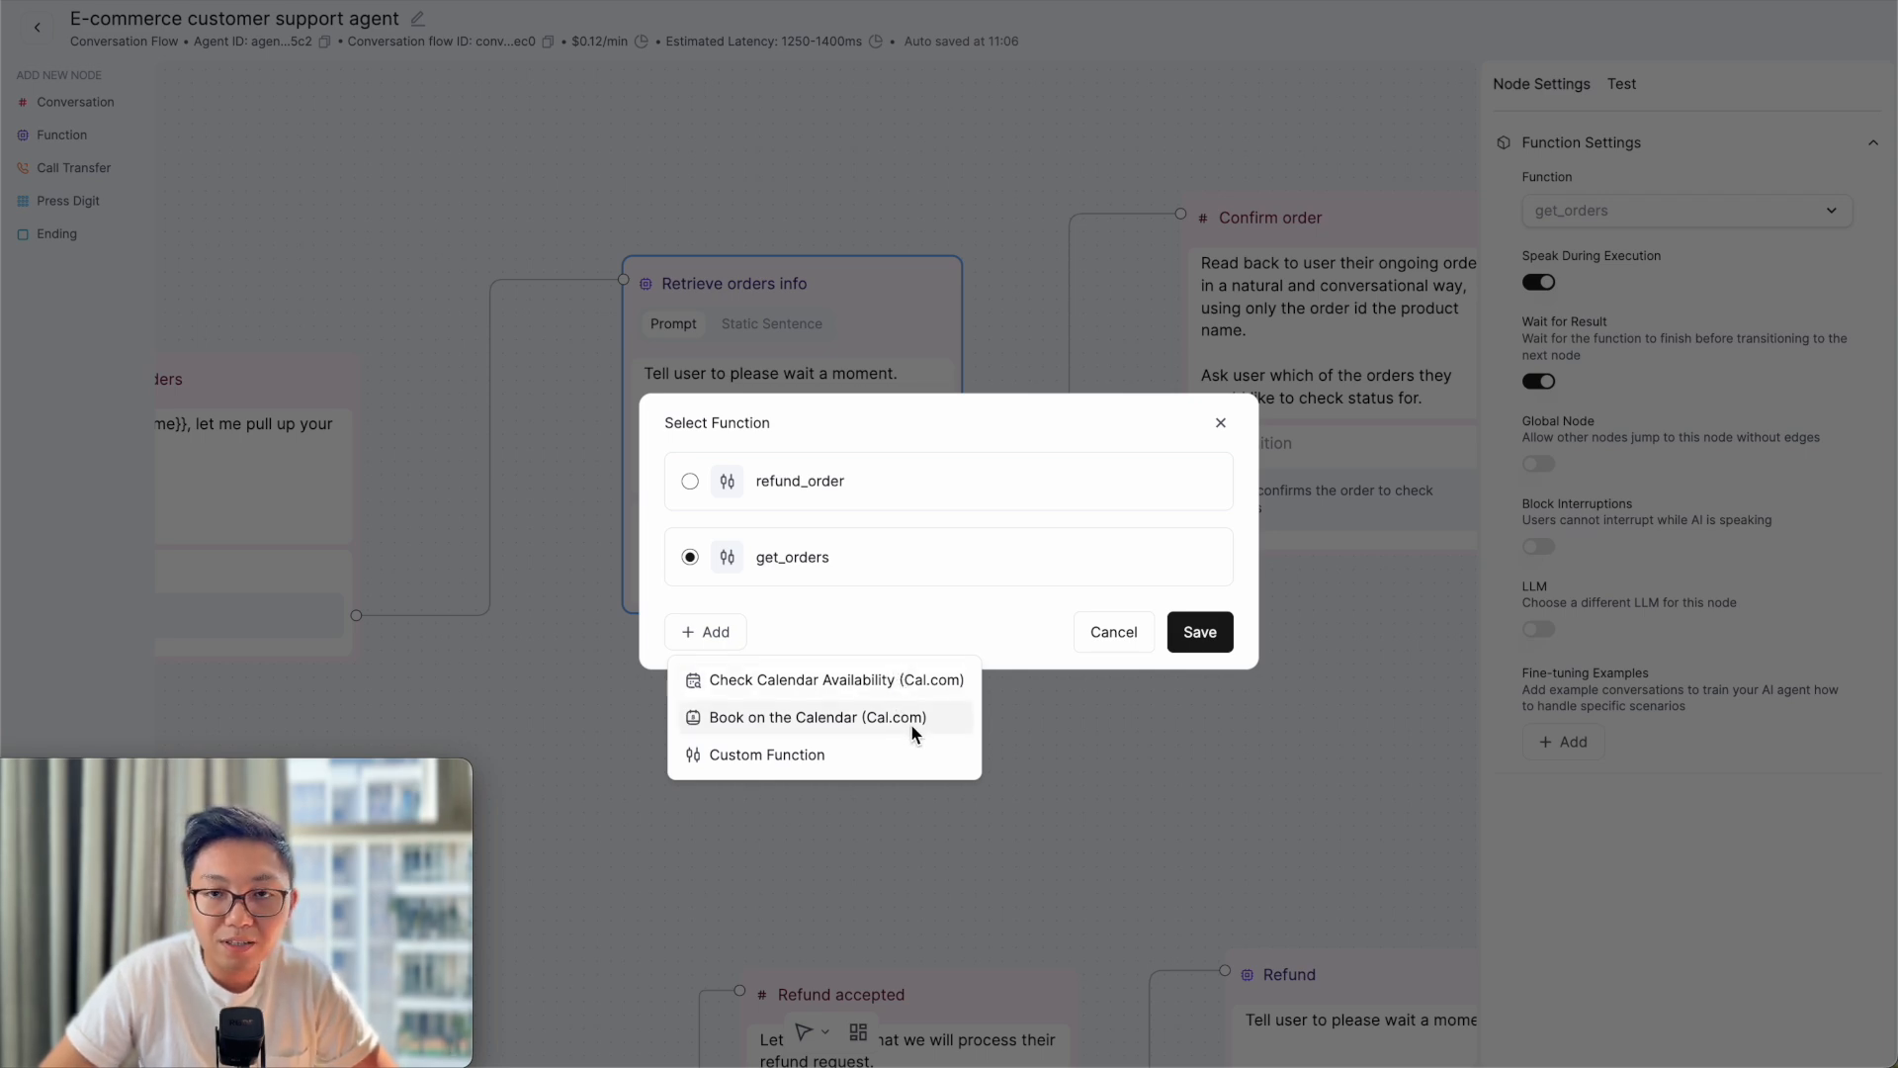
left_click(1200, 632)
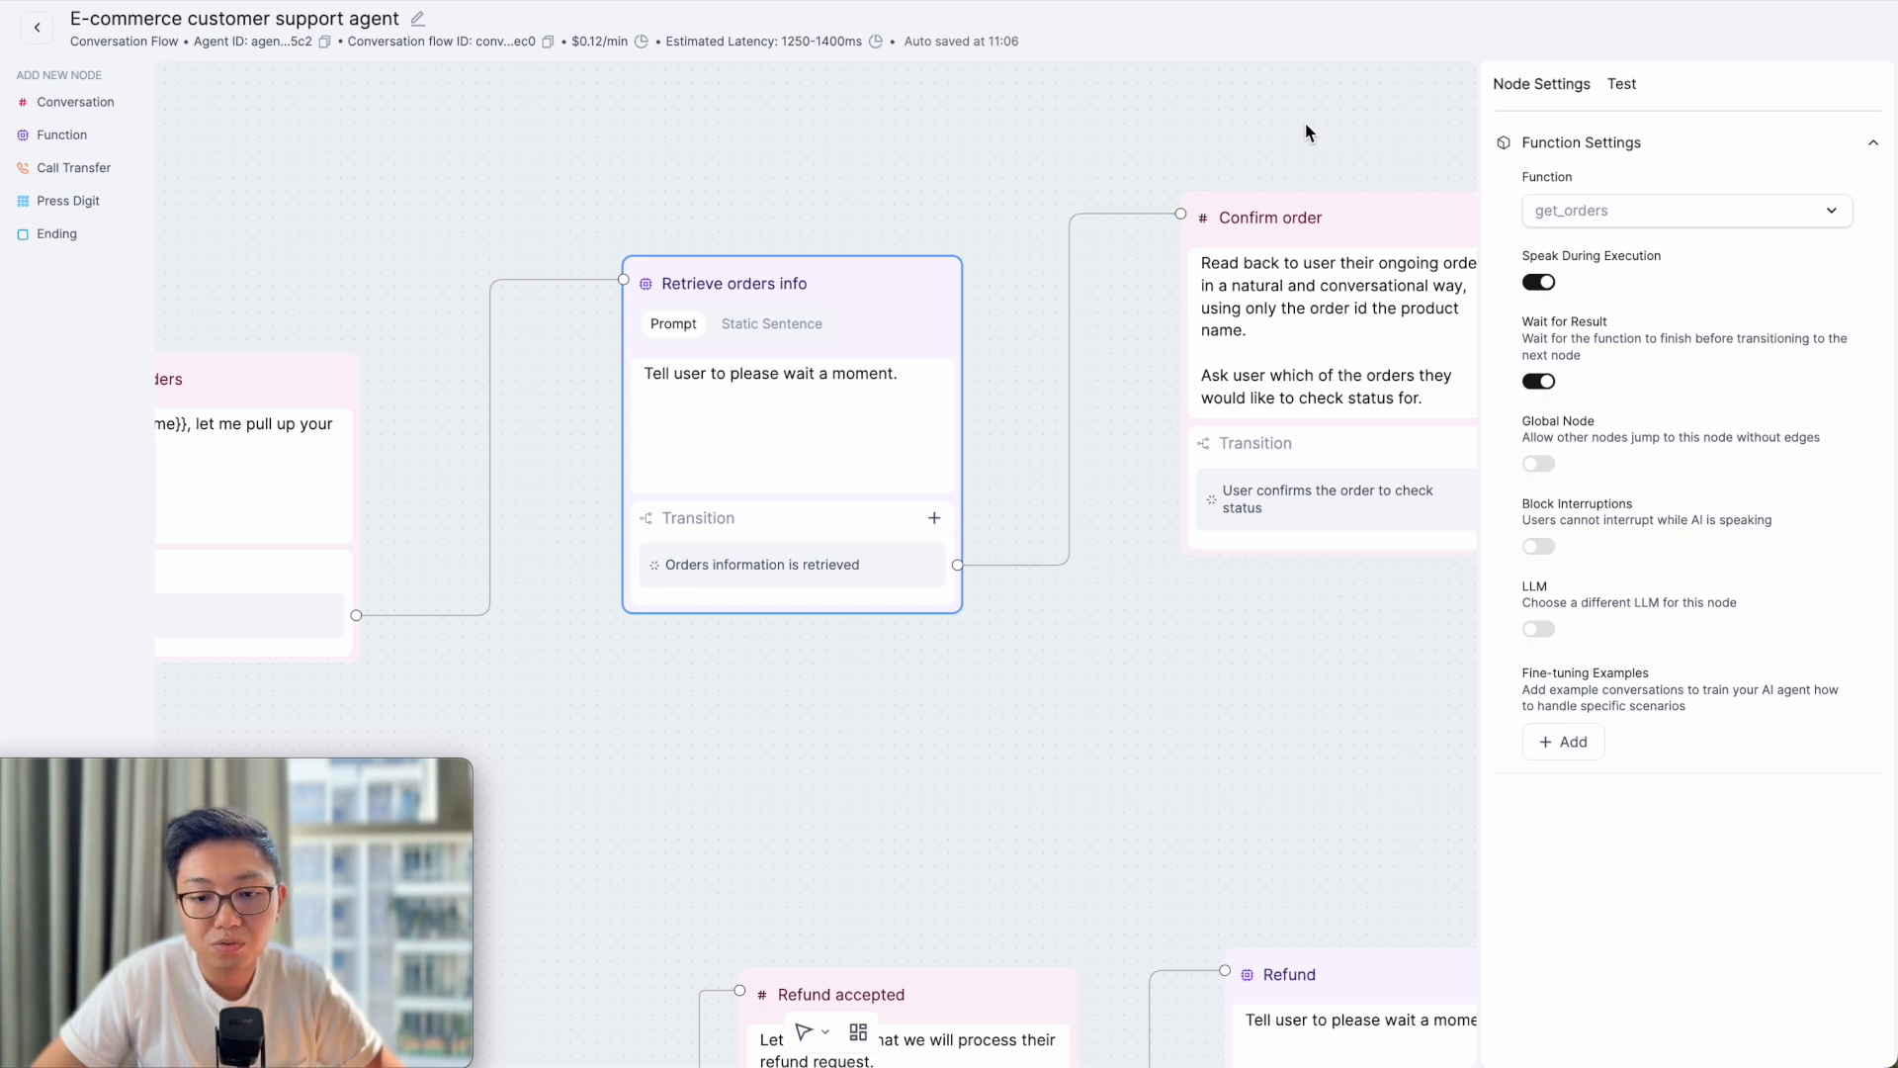
left_click(1364, 126)
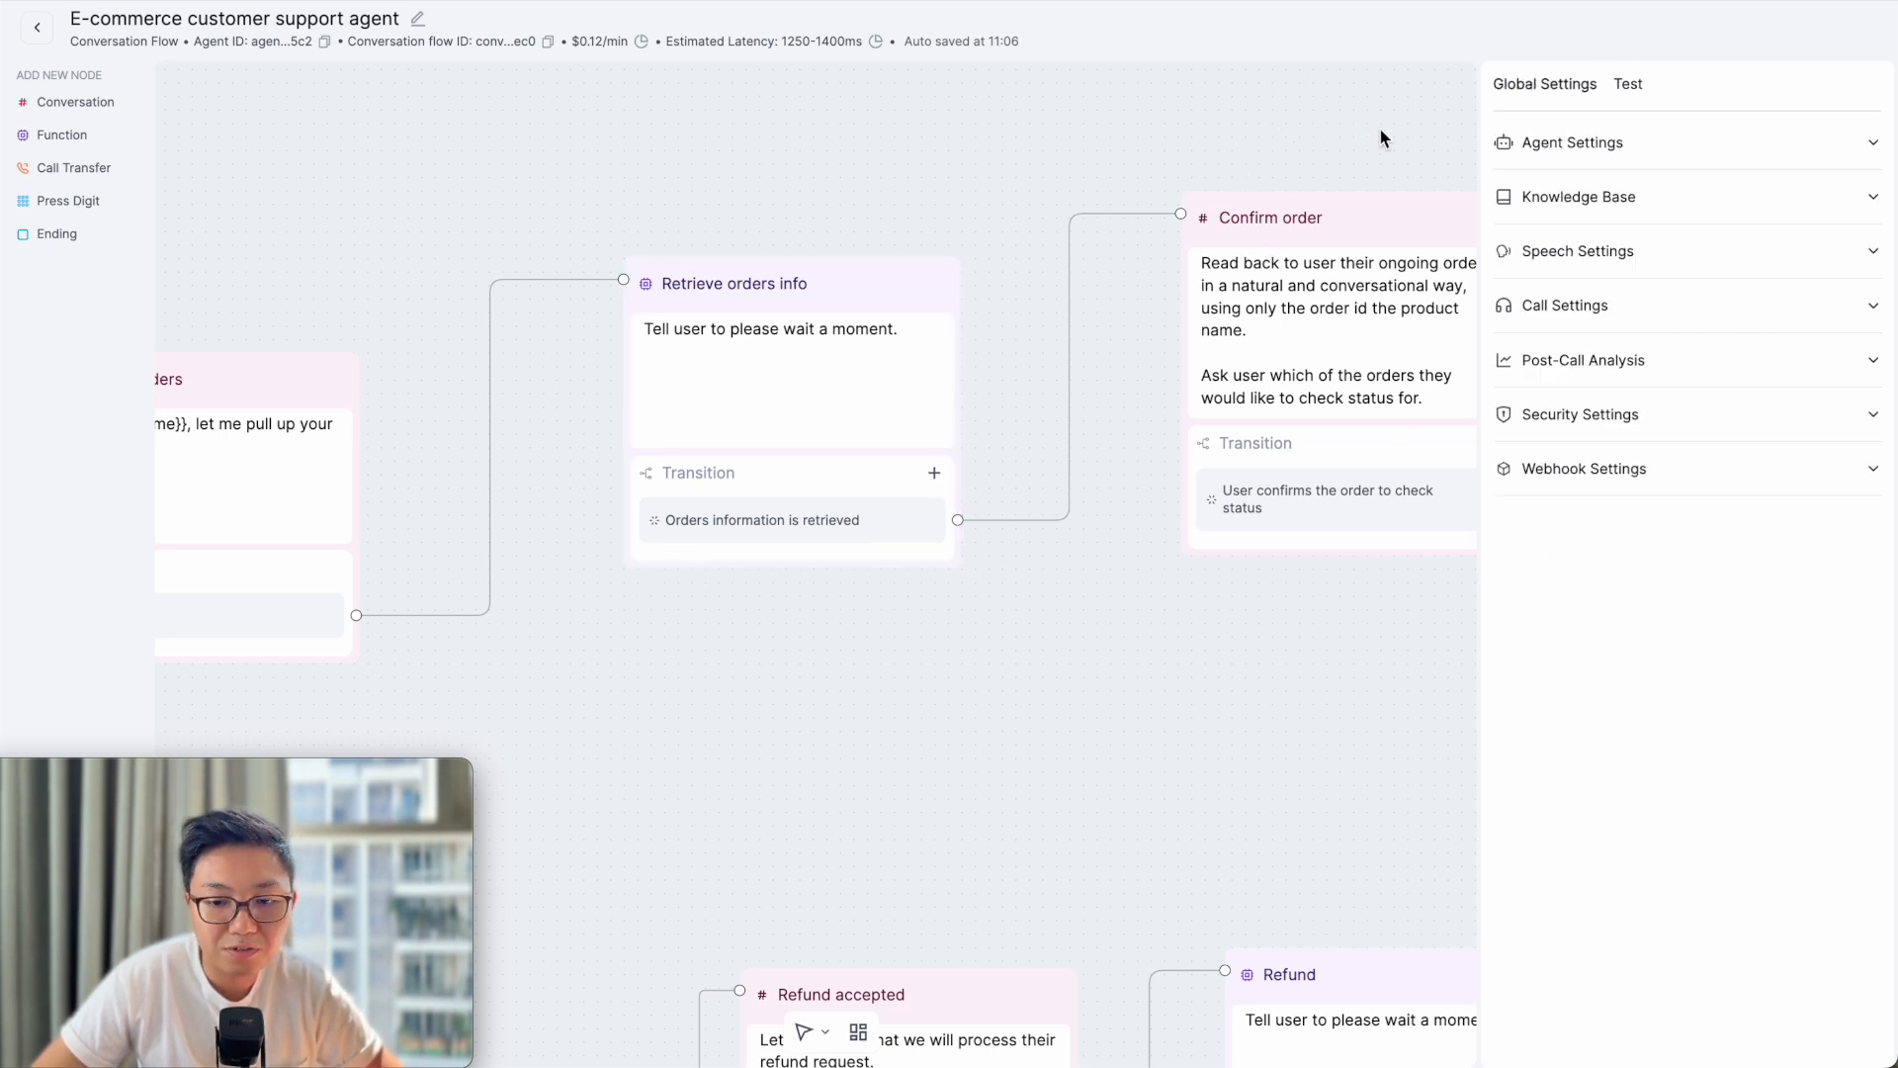
- Inspect the Confirm order node's prompt and settings and switch to the TechPlay CRM spreadsheet in Google Sheets
scroll(1111, 106, "right", 5)
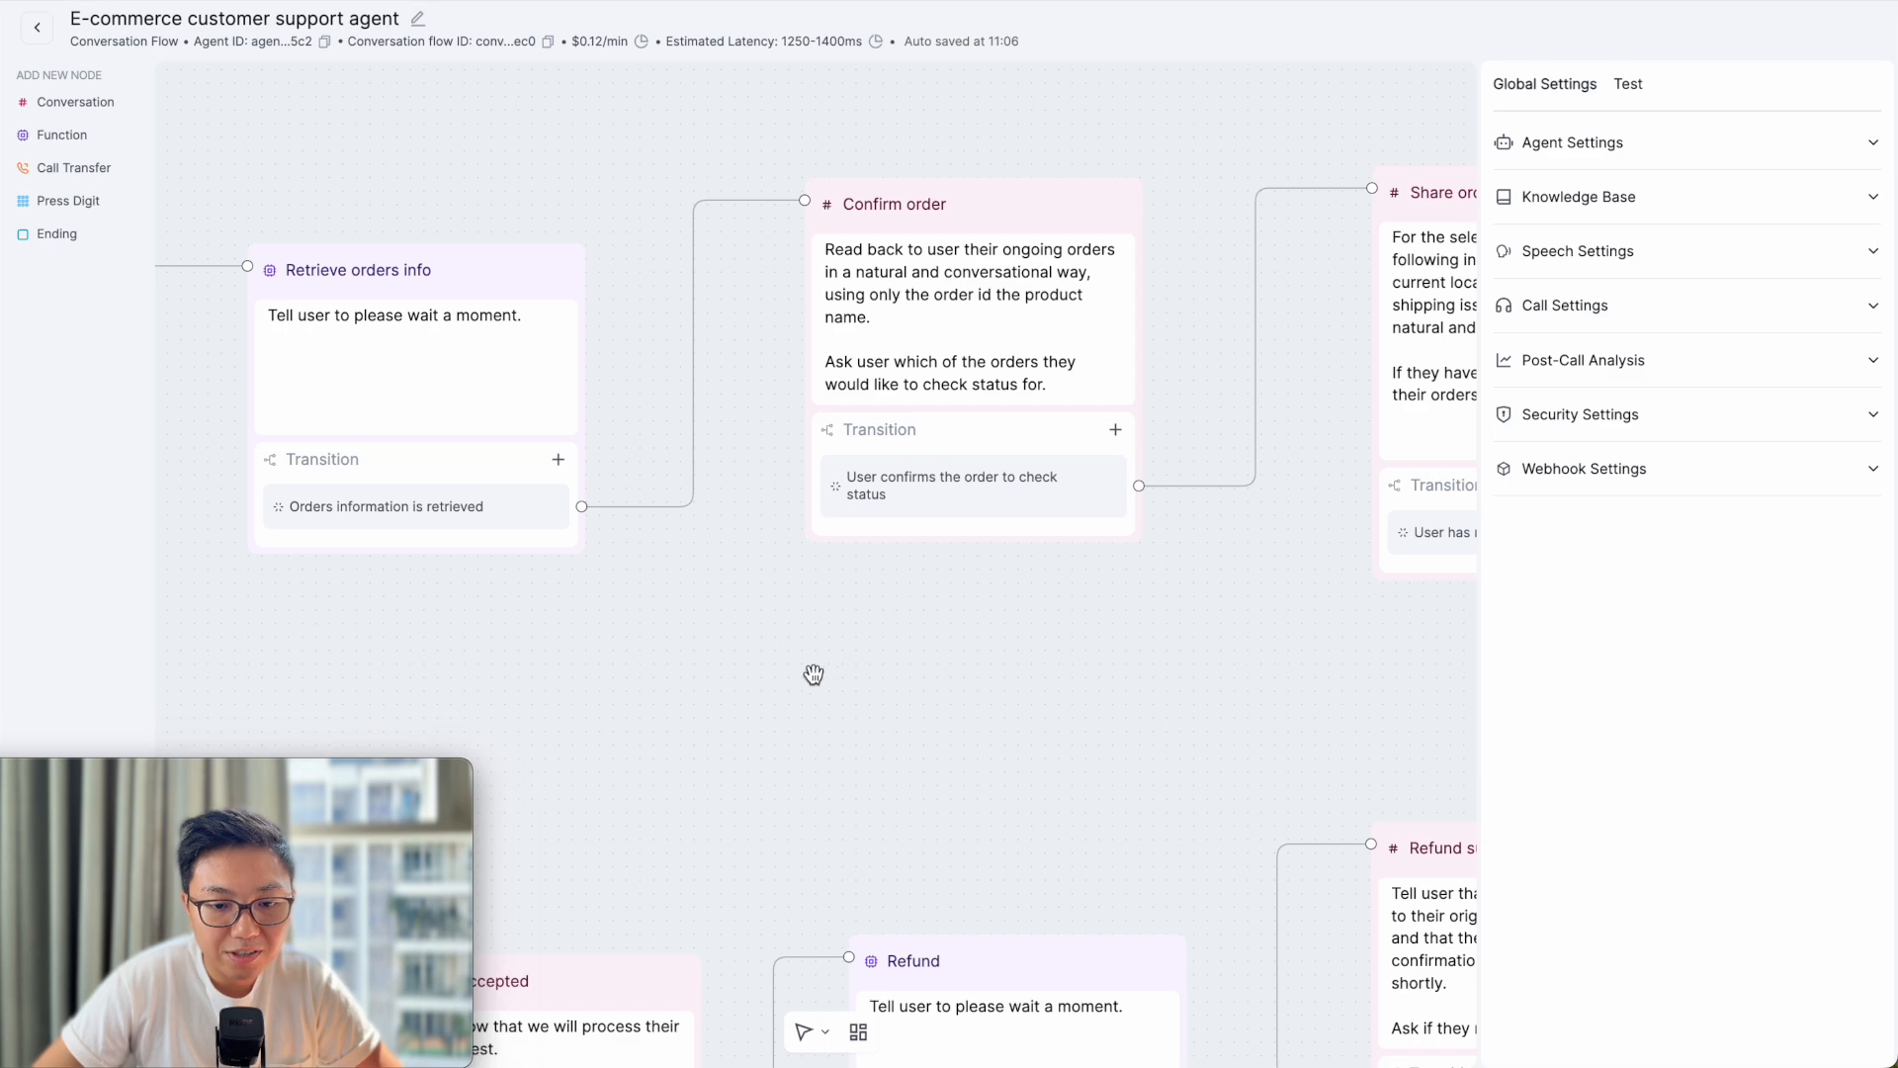
scroll(814, 672, "right", 2)
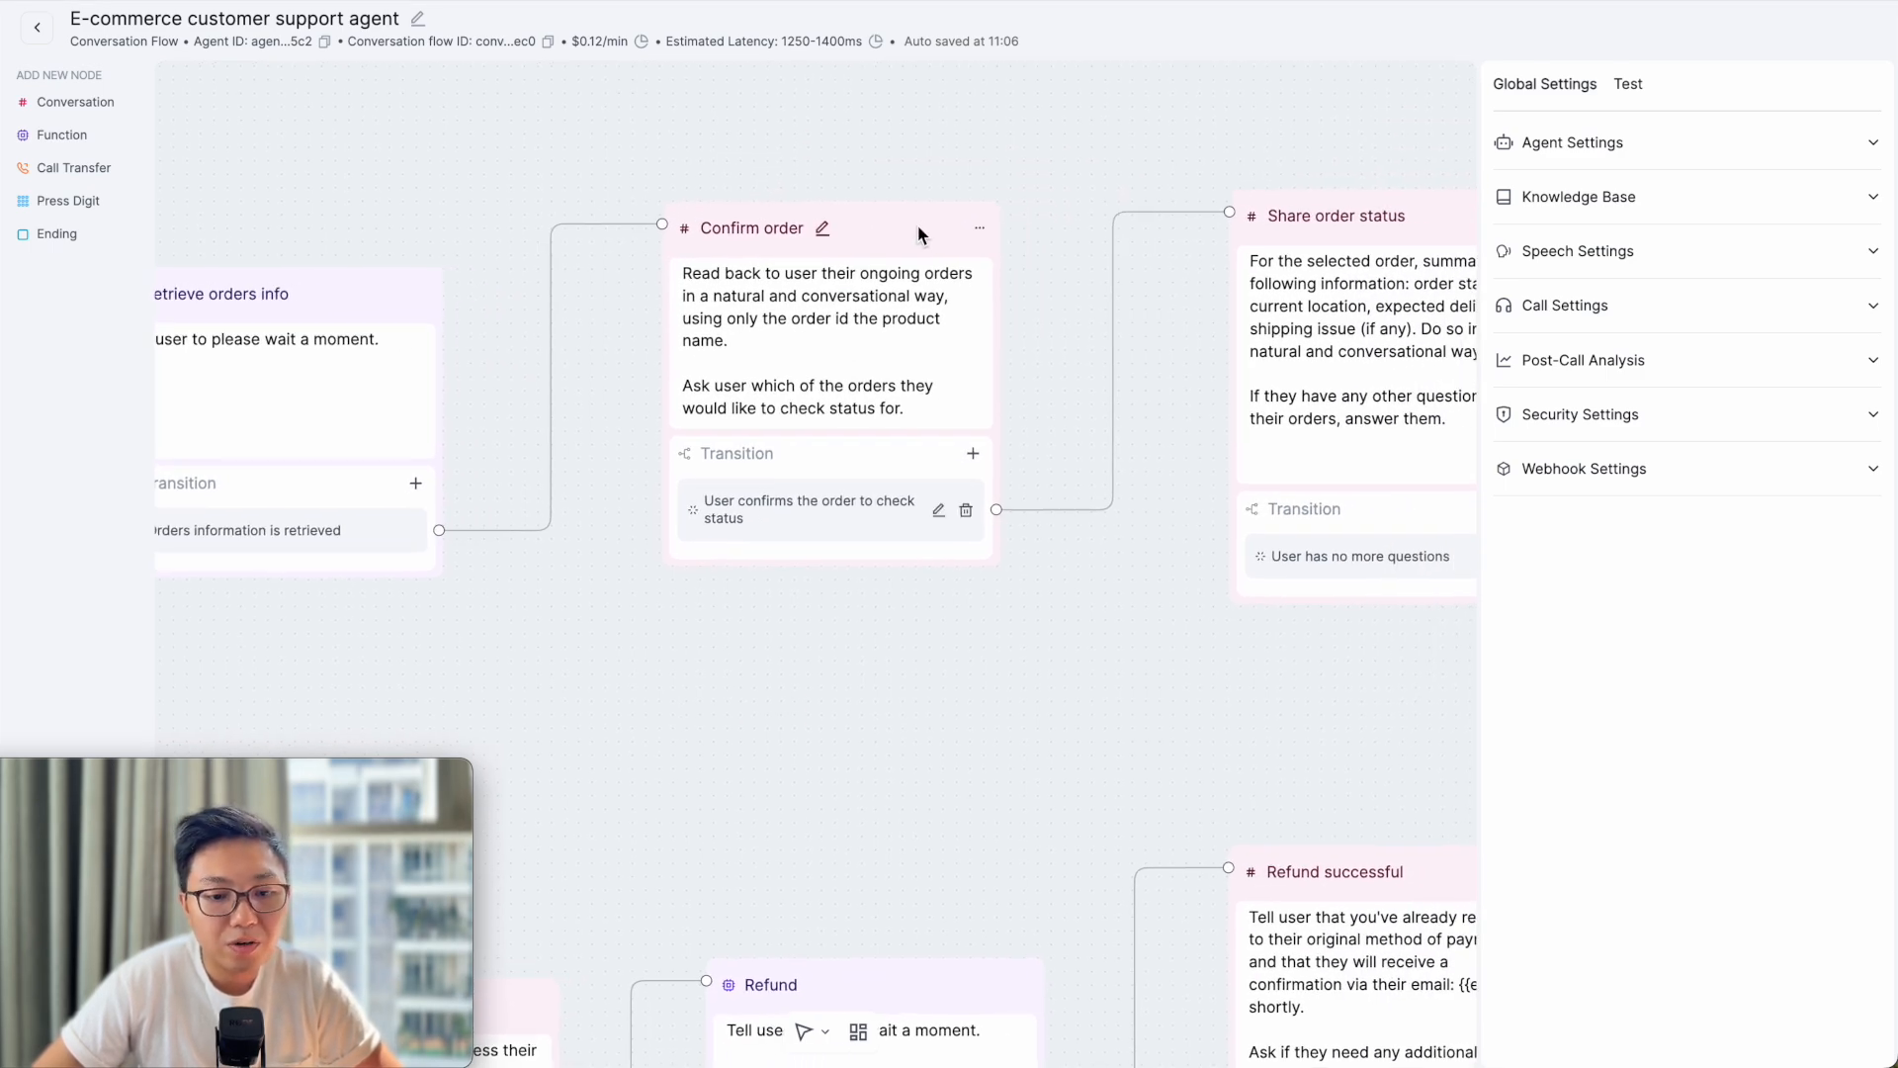
left_click(918, 234)
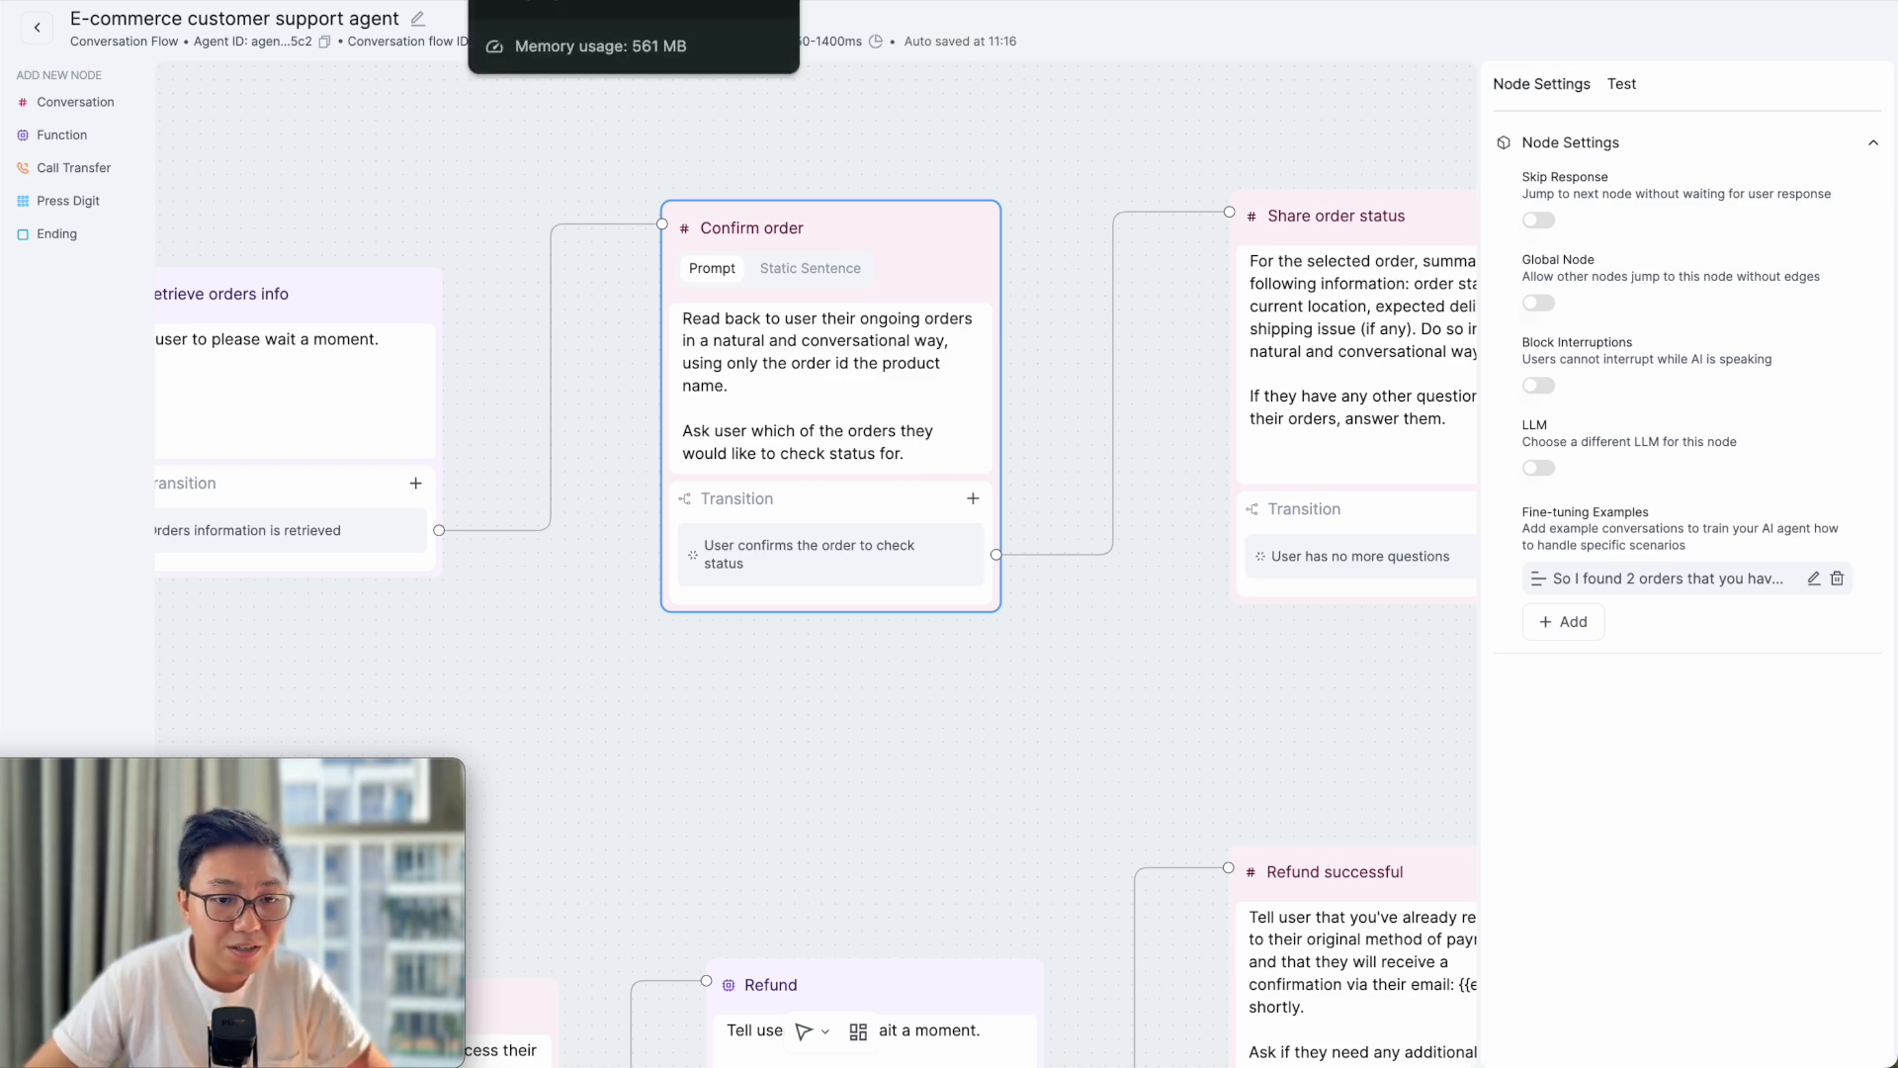
left_click(539, 2)
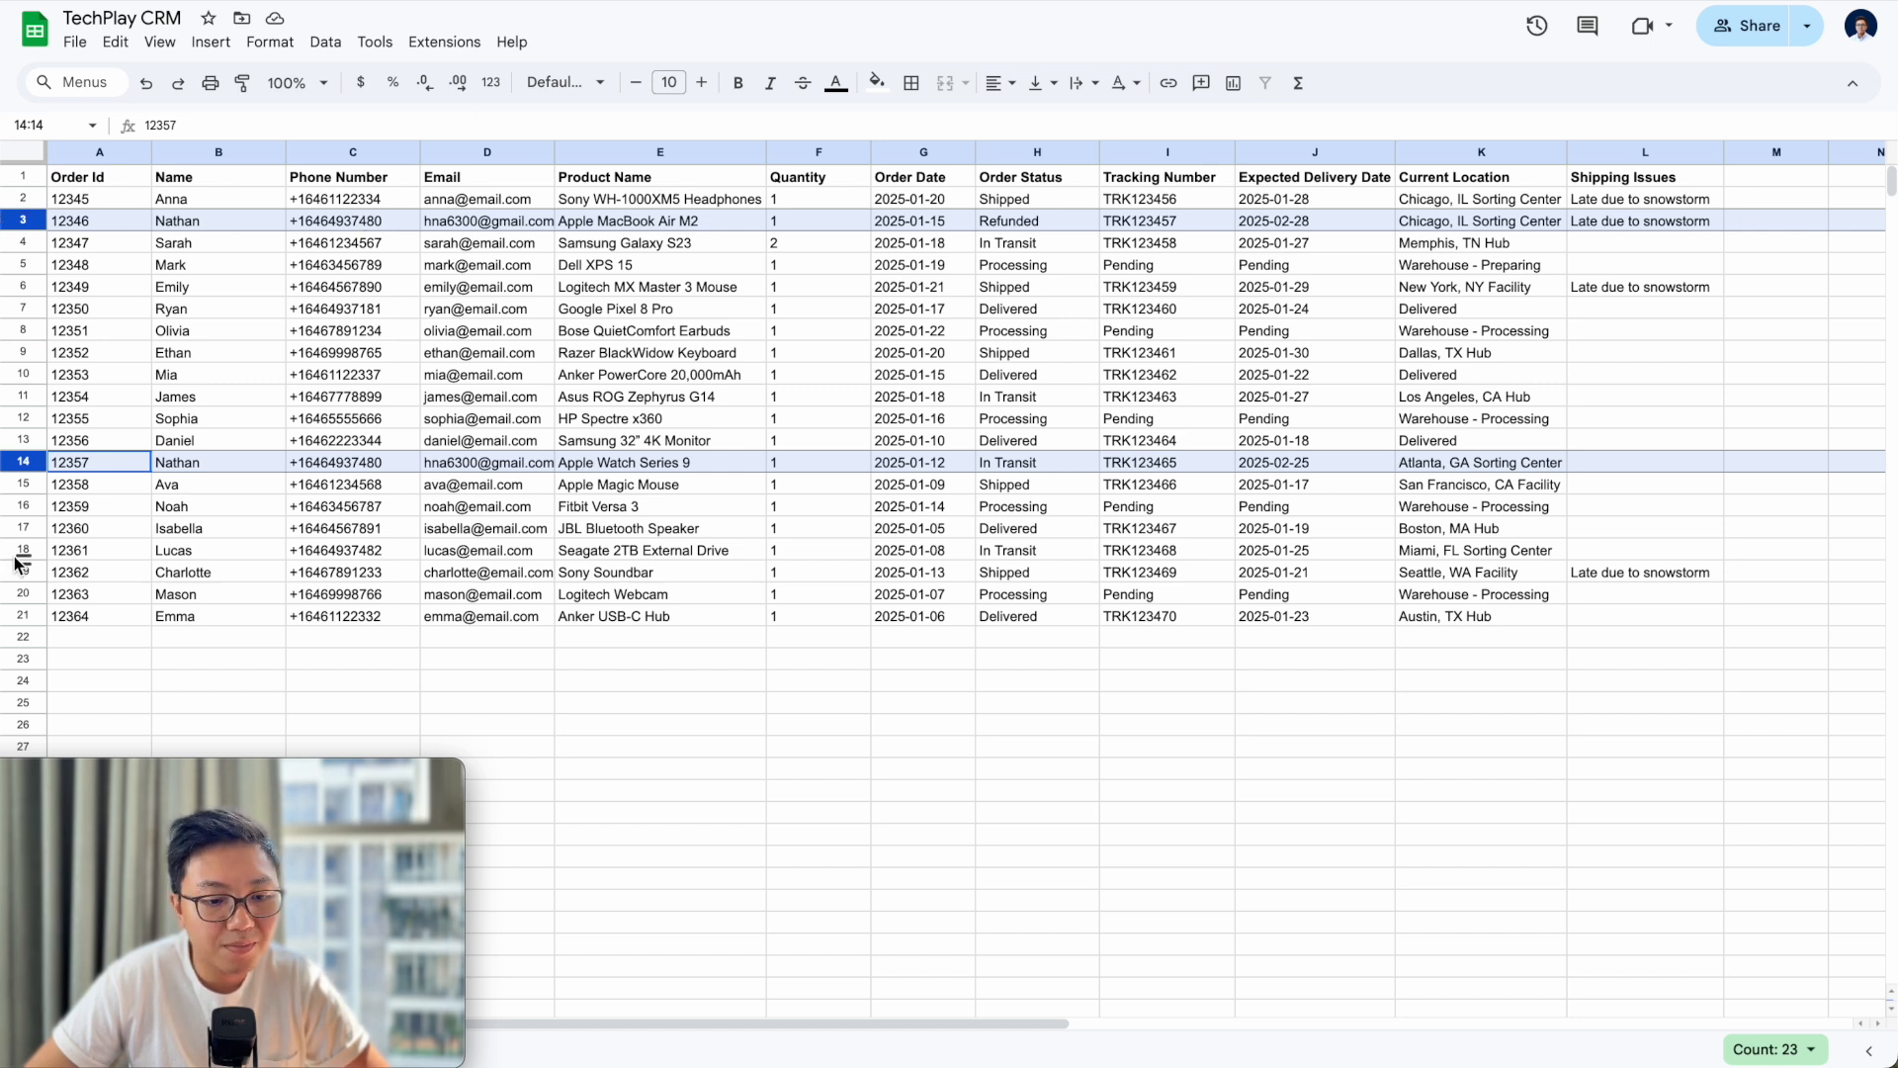
- Compare the Confirm order node's prompt with the customer's highlighted order rows in the TechPlay CRM sheet and return to the conversation flow
left_click(317, 2)
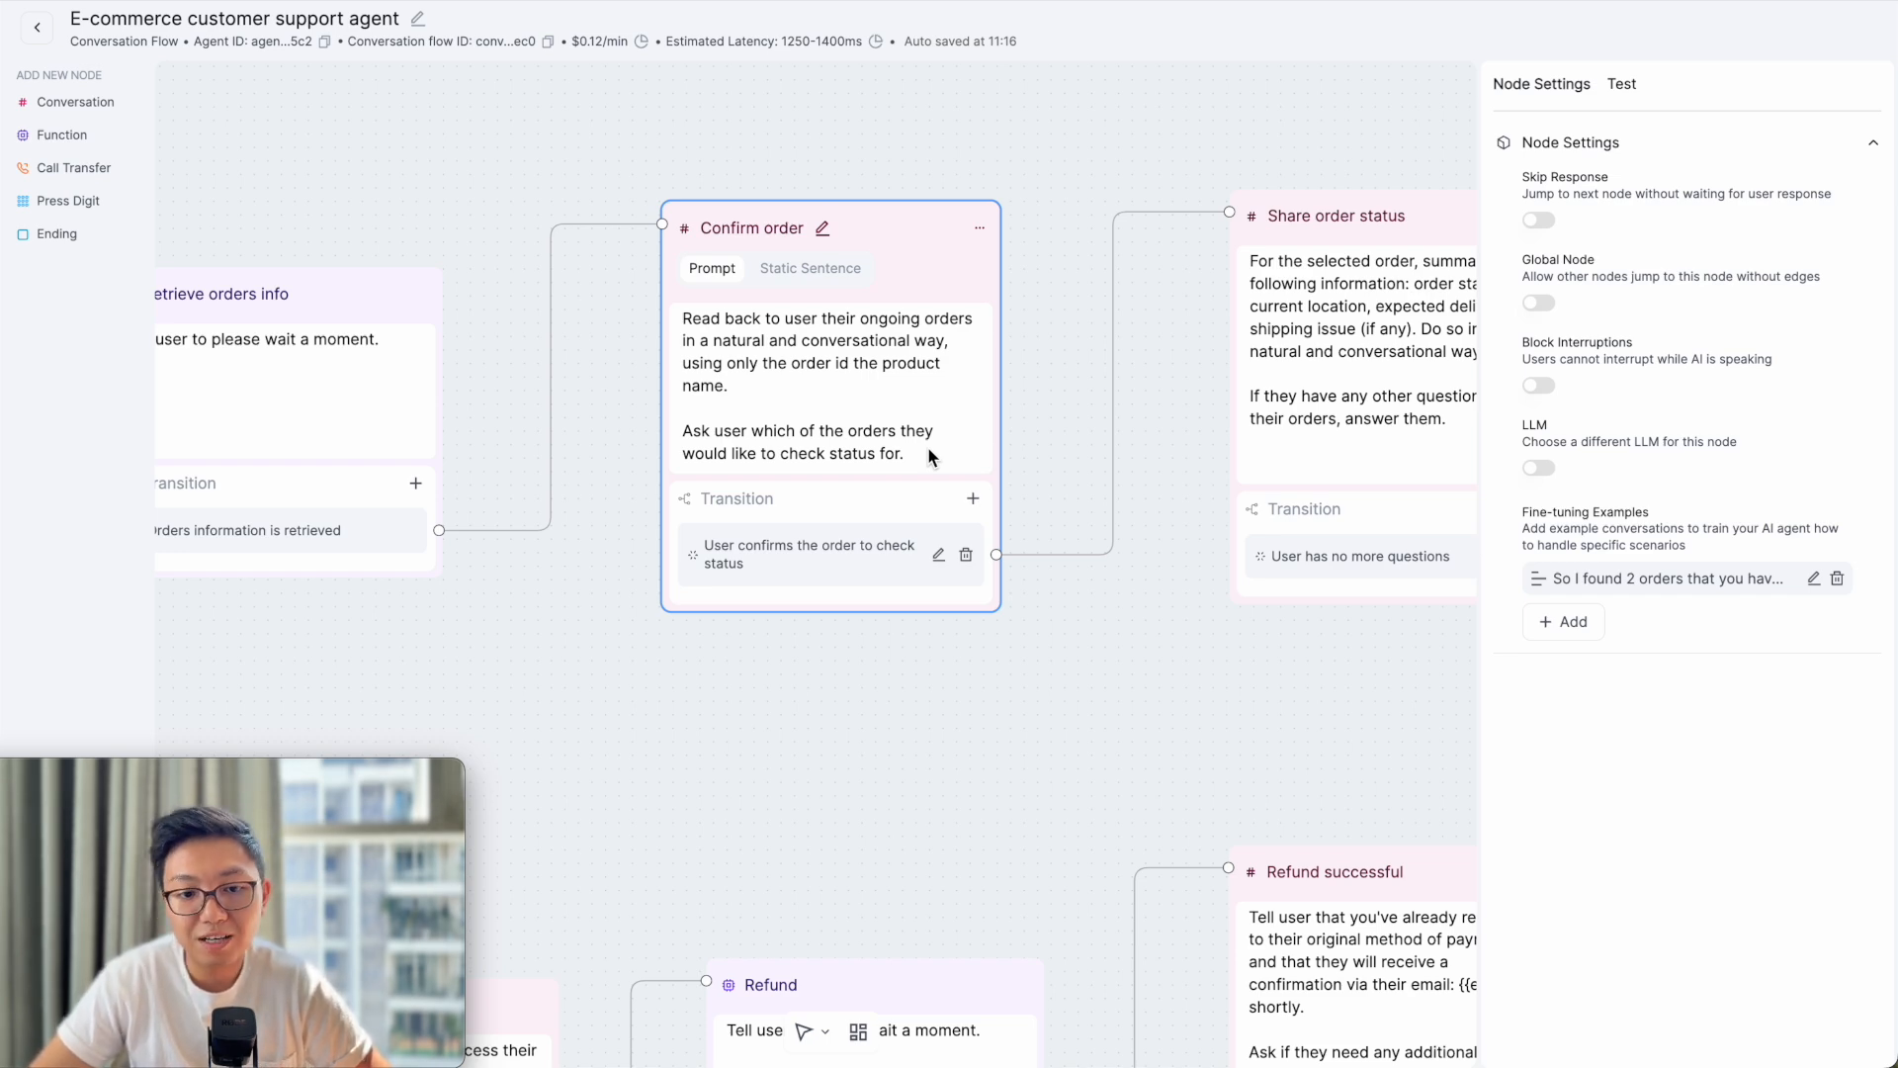
left_click(494, 2)
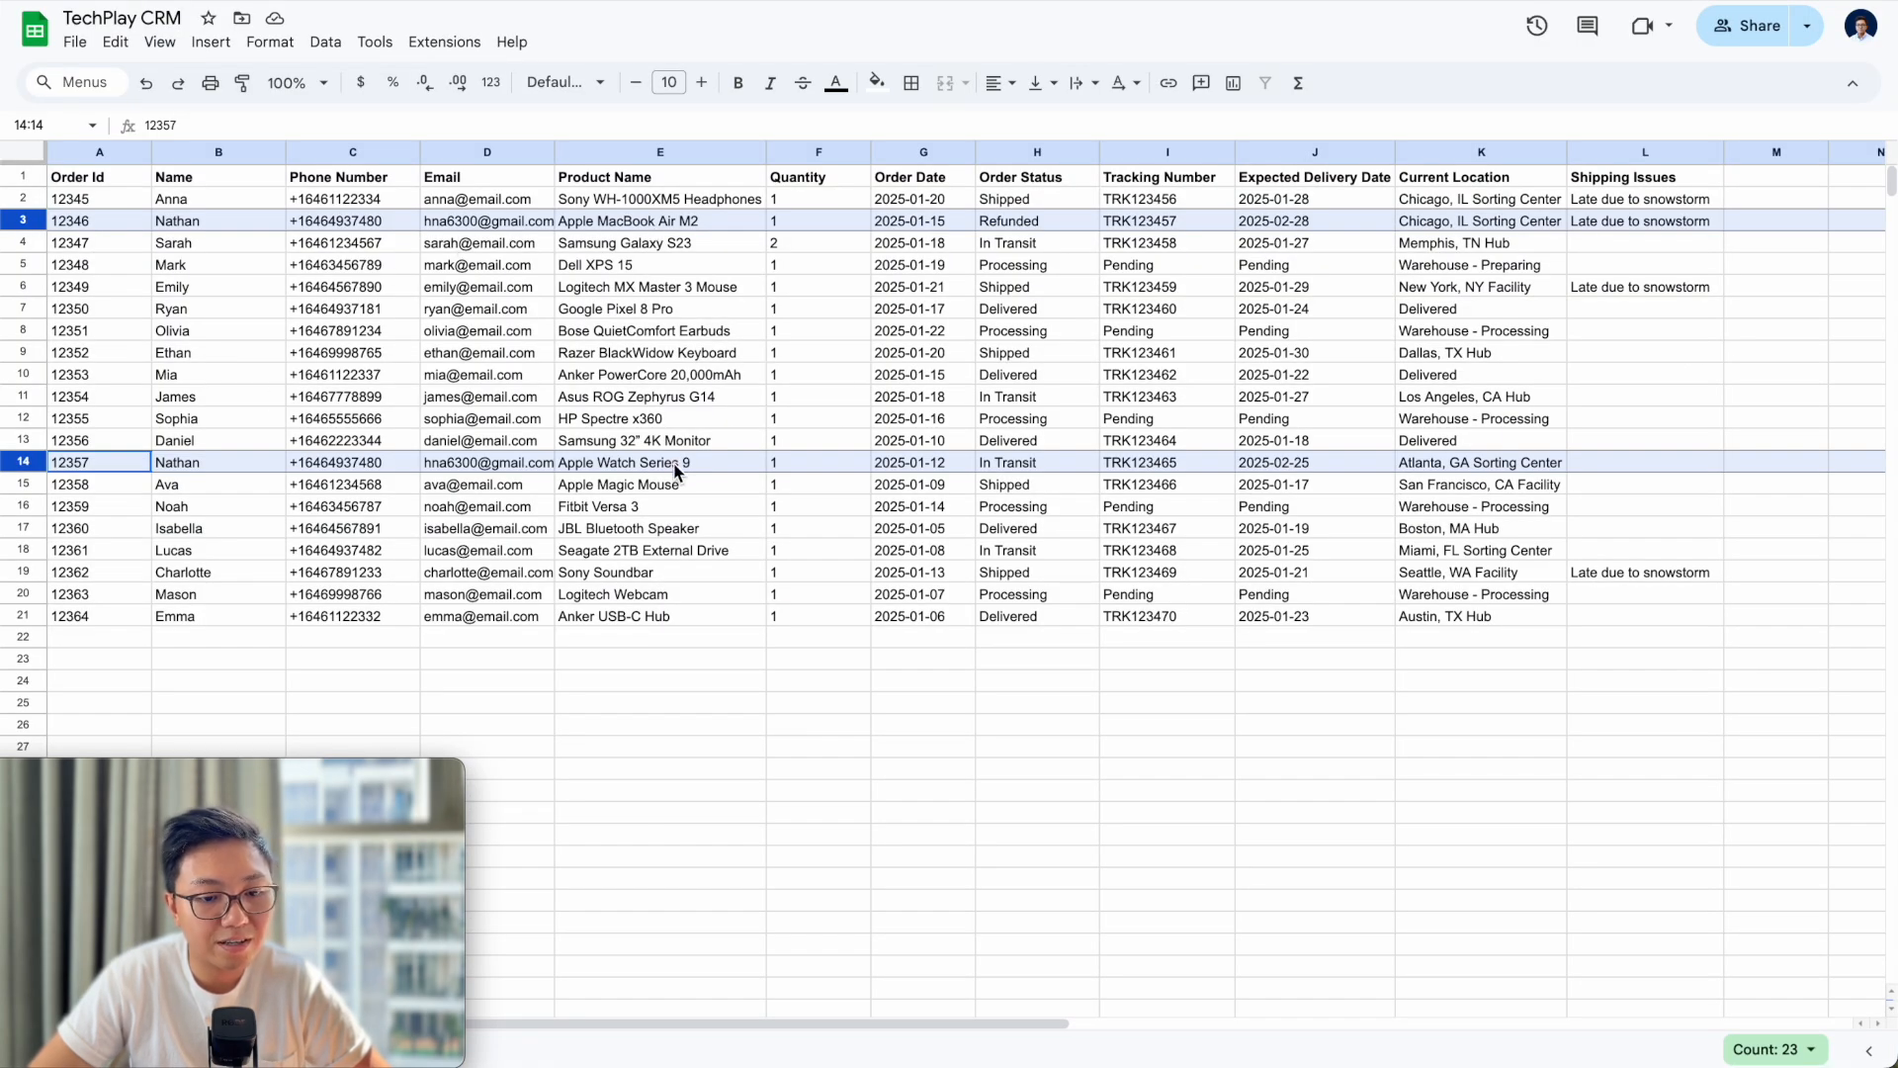
left_click(491, 2)
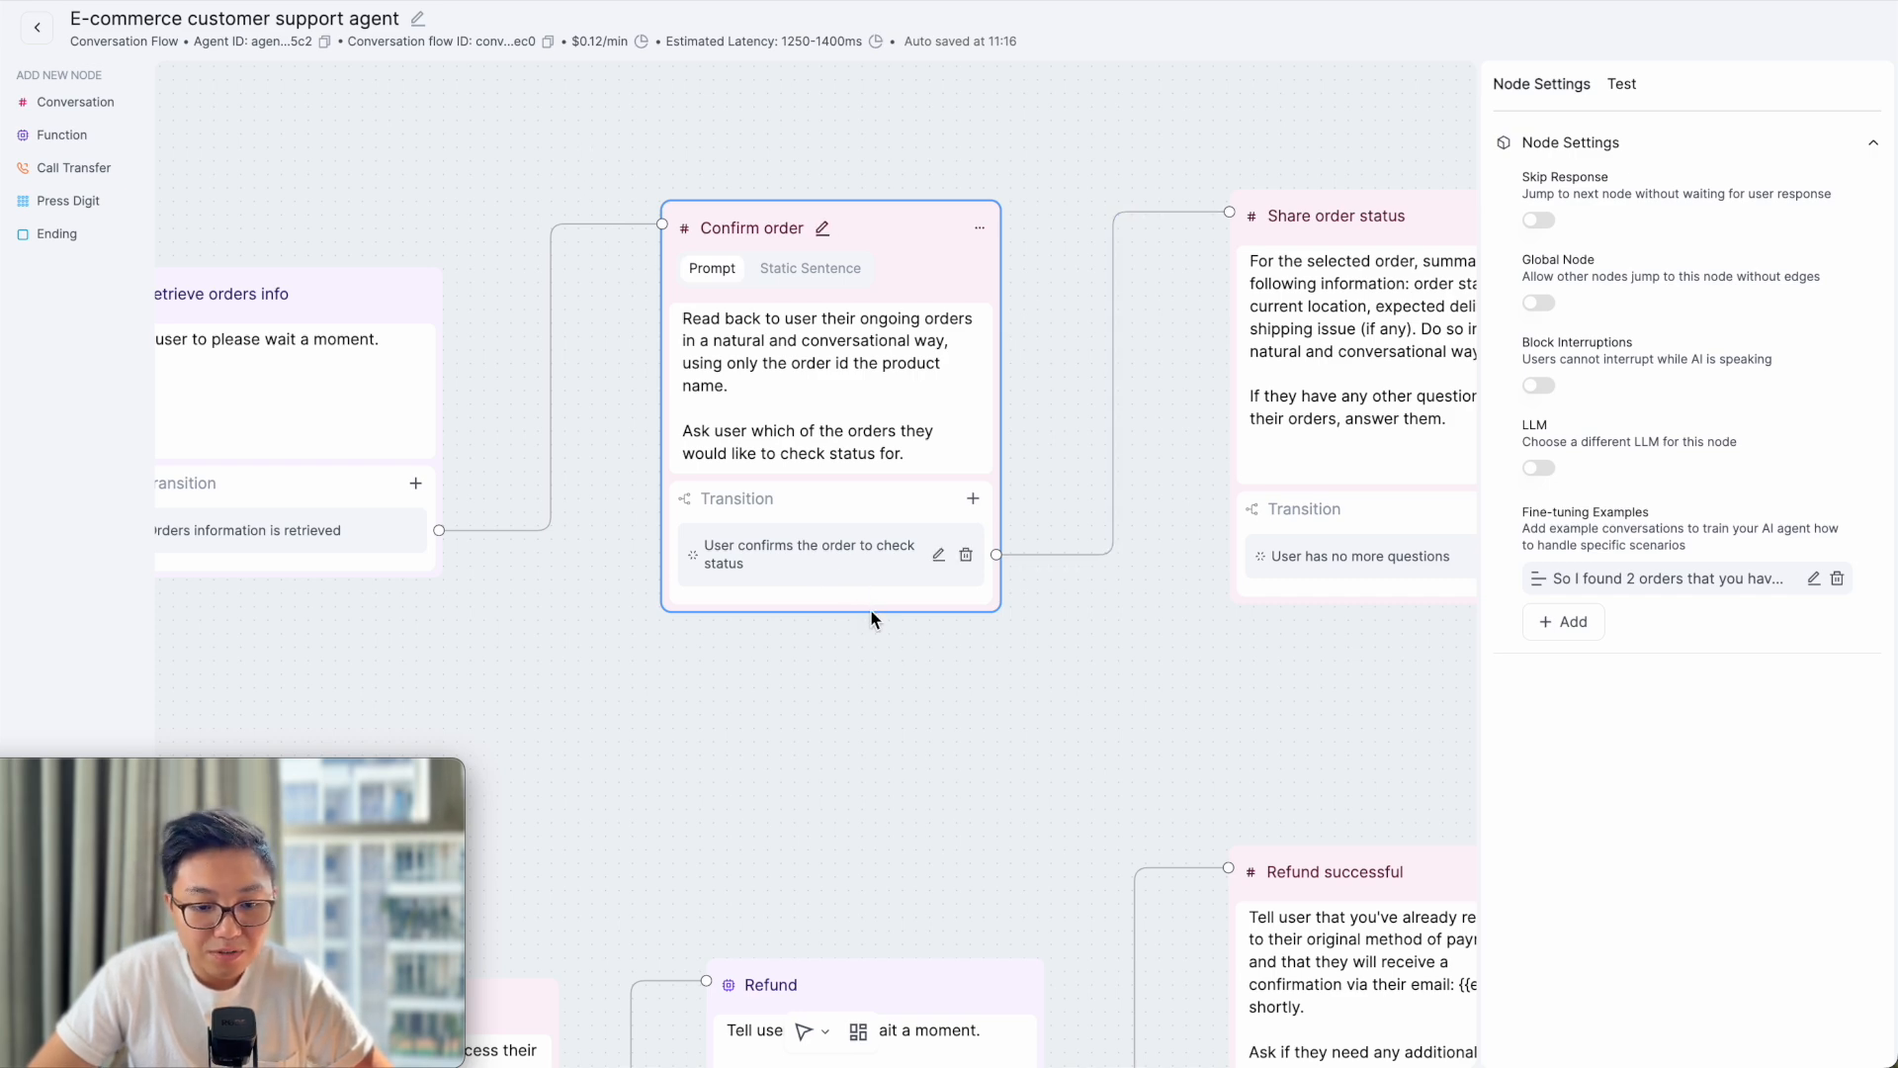
- Inspect the Share order status node's prompt and settings, highlighting the words "selected order" in the prompt
left_click(1081, 684)
left_click_drag(1110, 662, 771, 665)
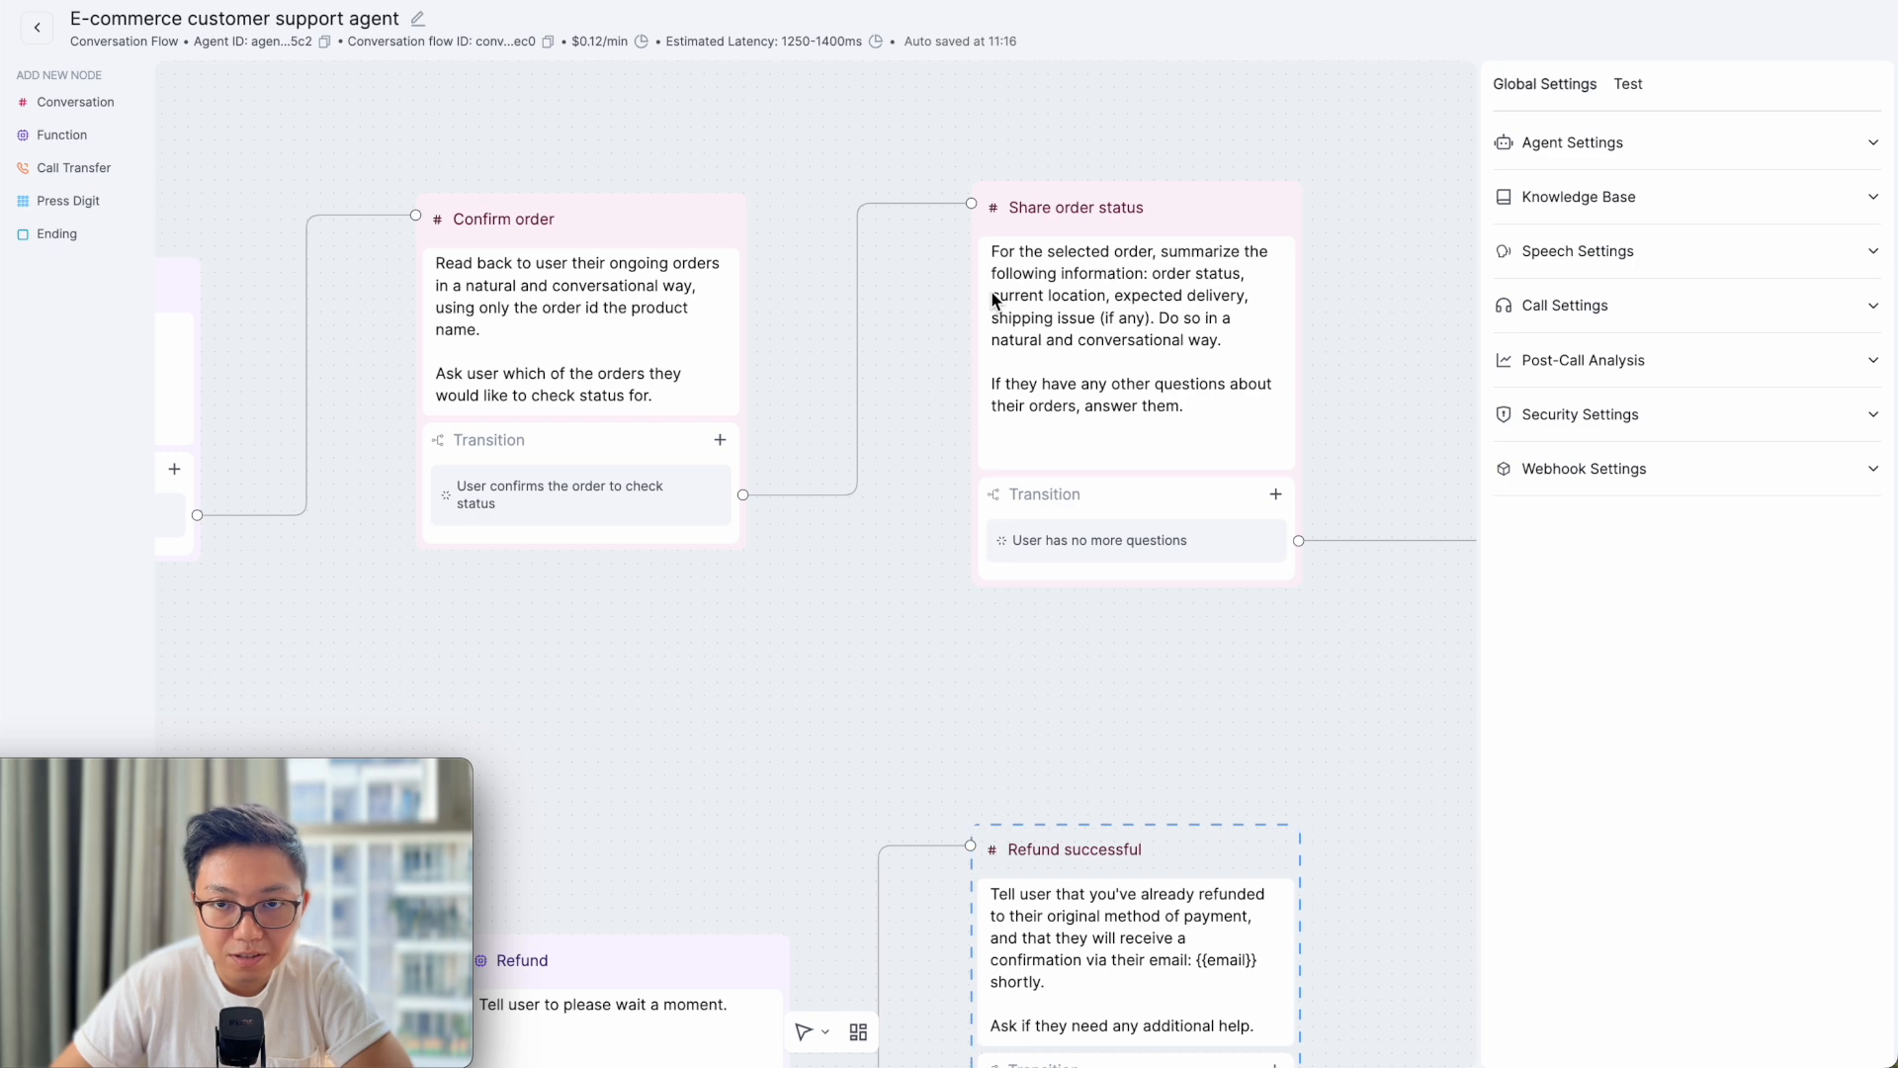
left_click(1051, 259)
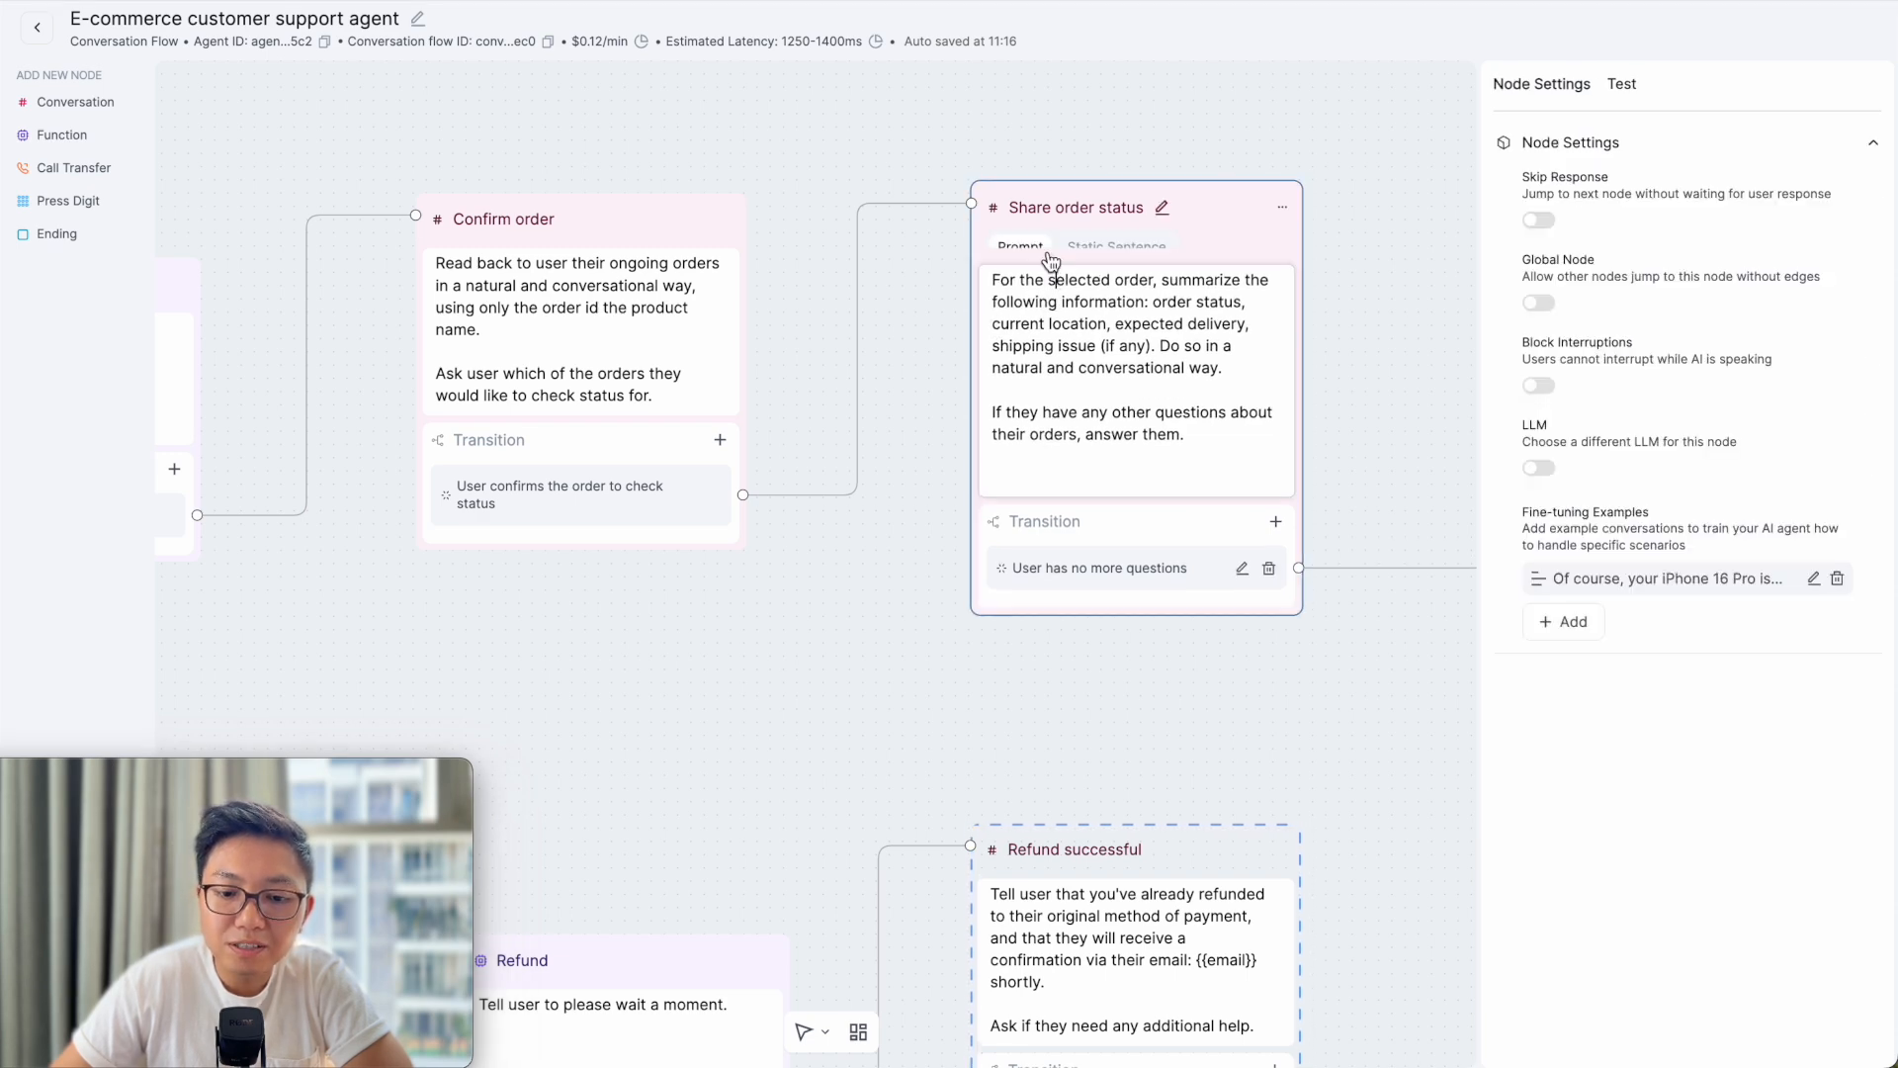
left_click_drag(1109, 309, 1157, 314)
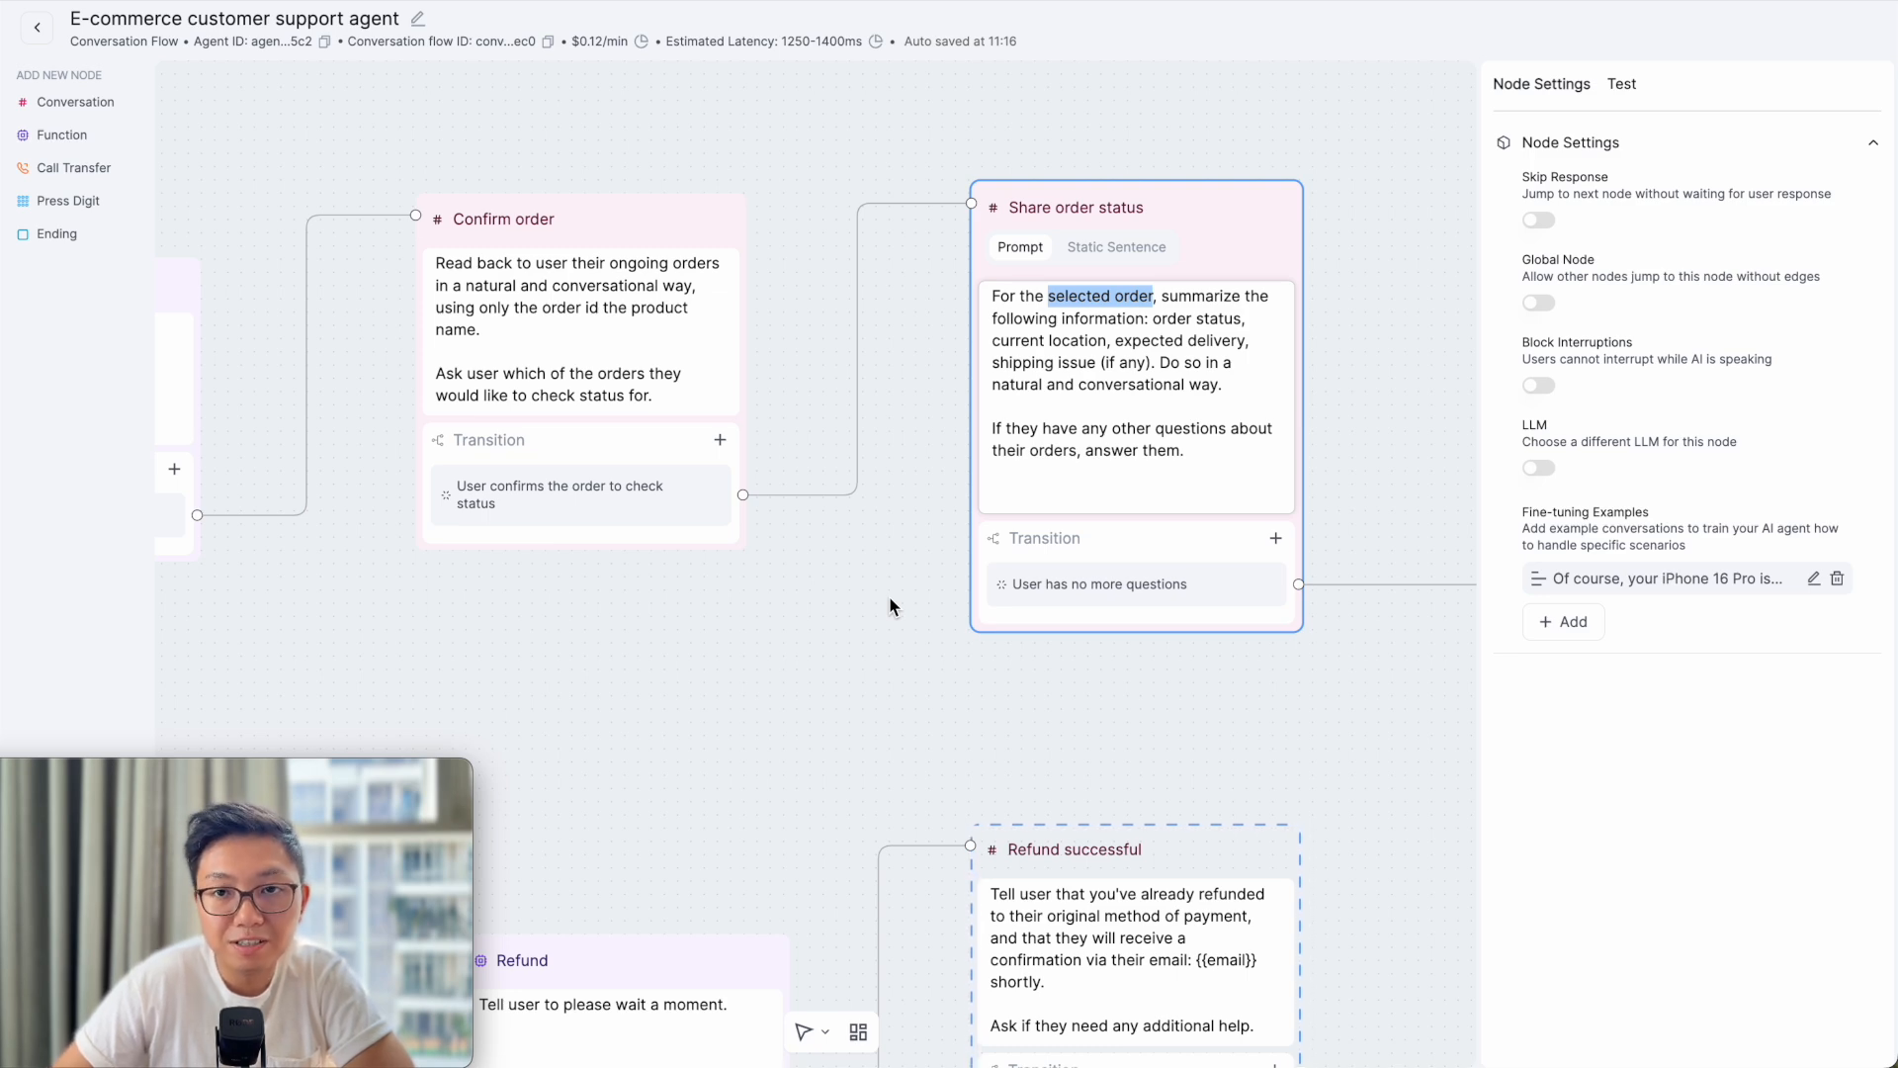
left_click(722, 700)
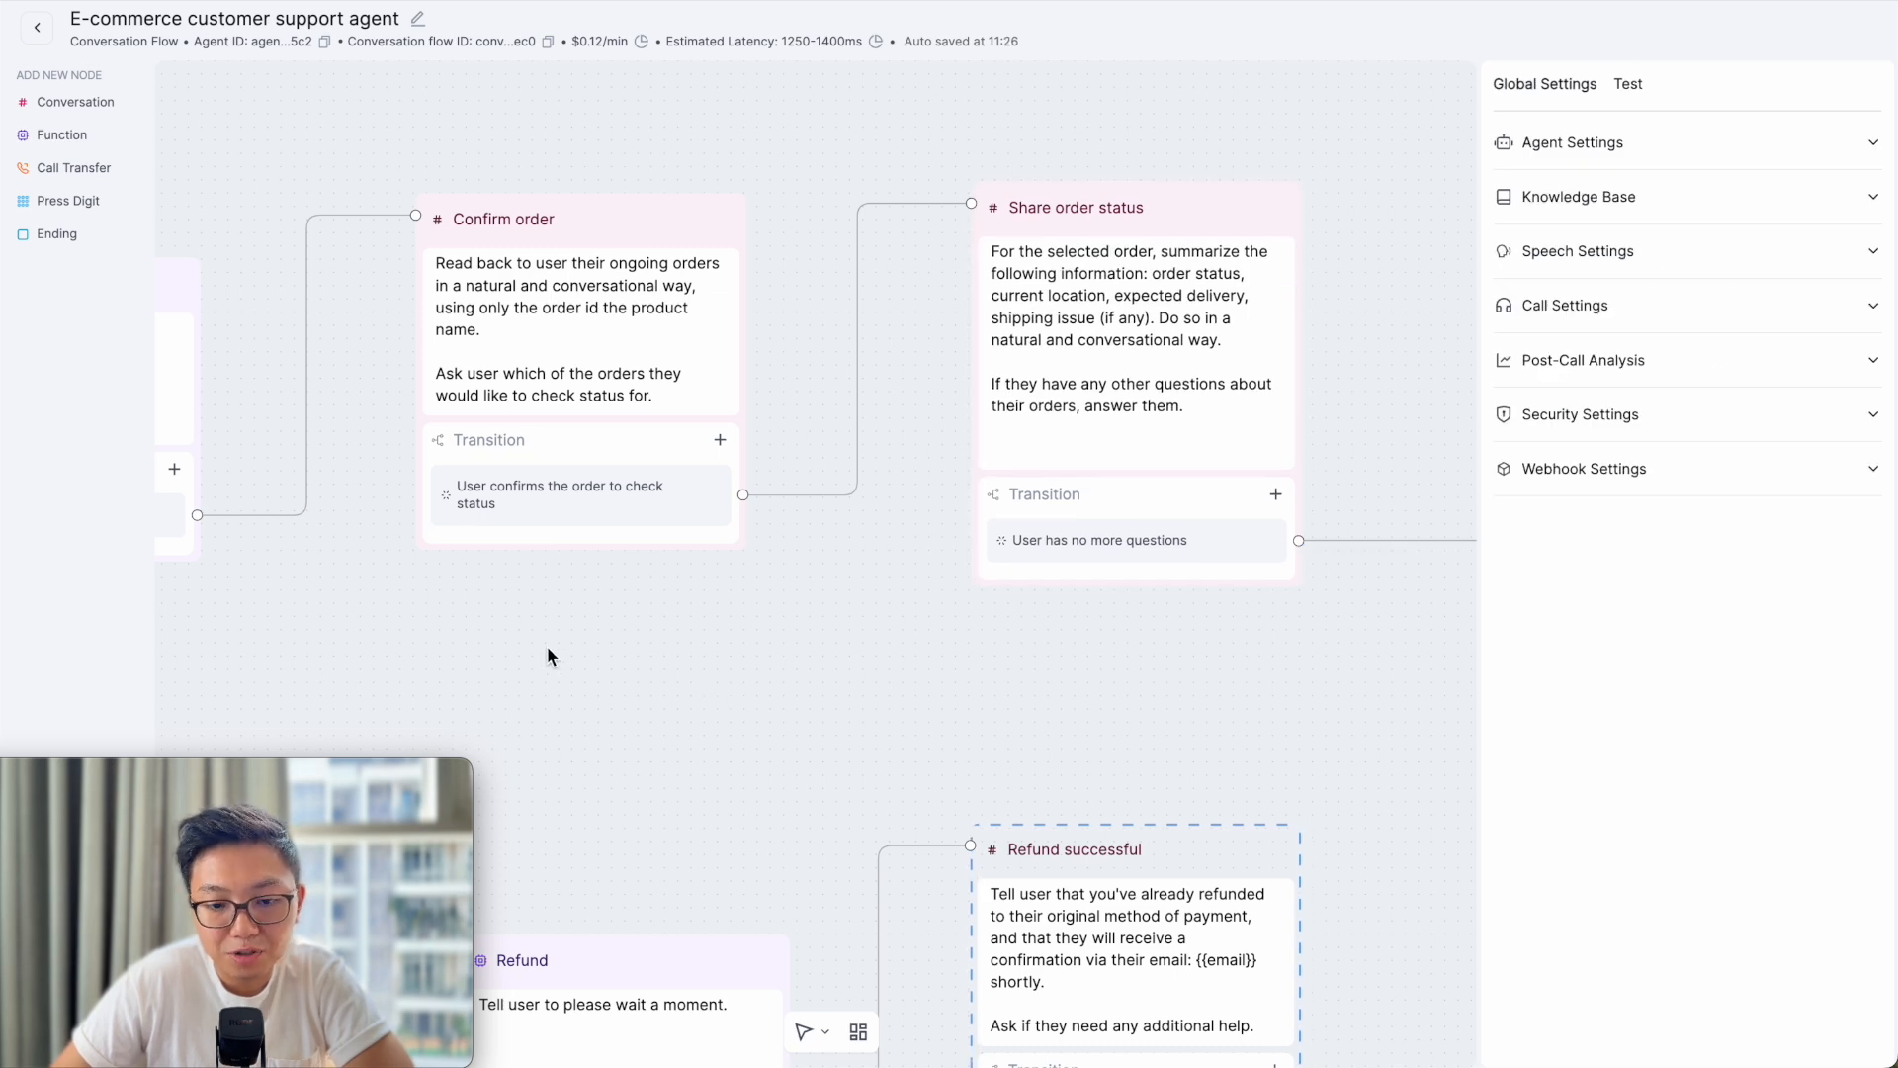
- Trace the flow from Retrieve orders info to Confirm order and examine the get_orders tool result in the LLM test conversation
left_click_drag(553, 628, 1435, 578)
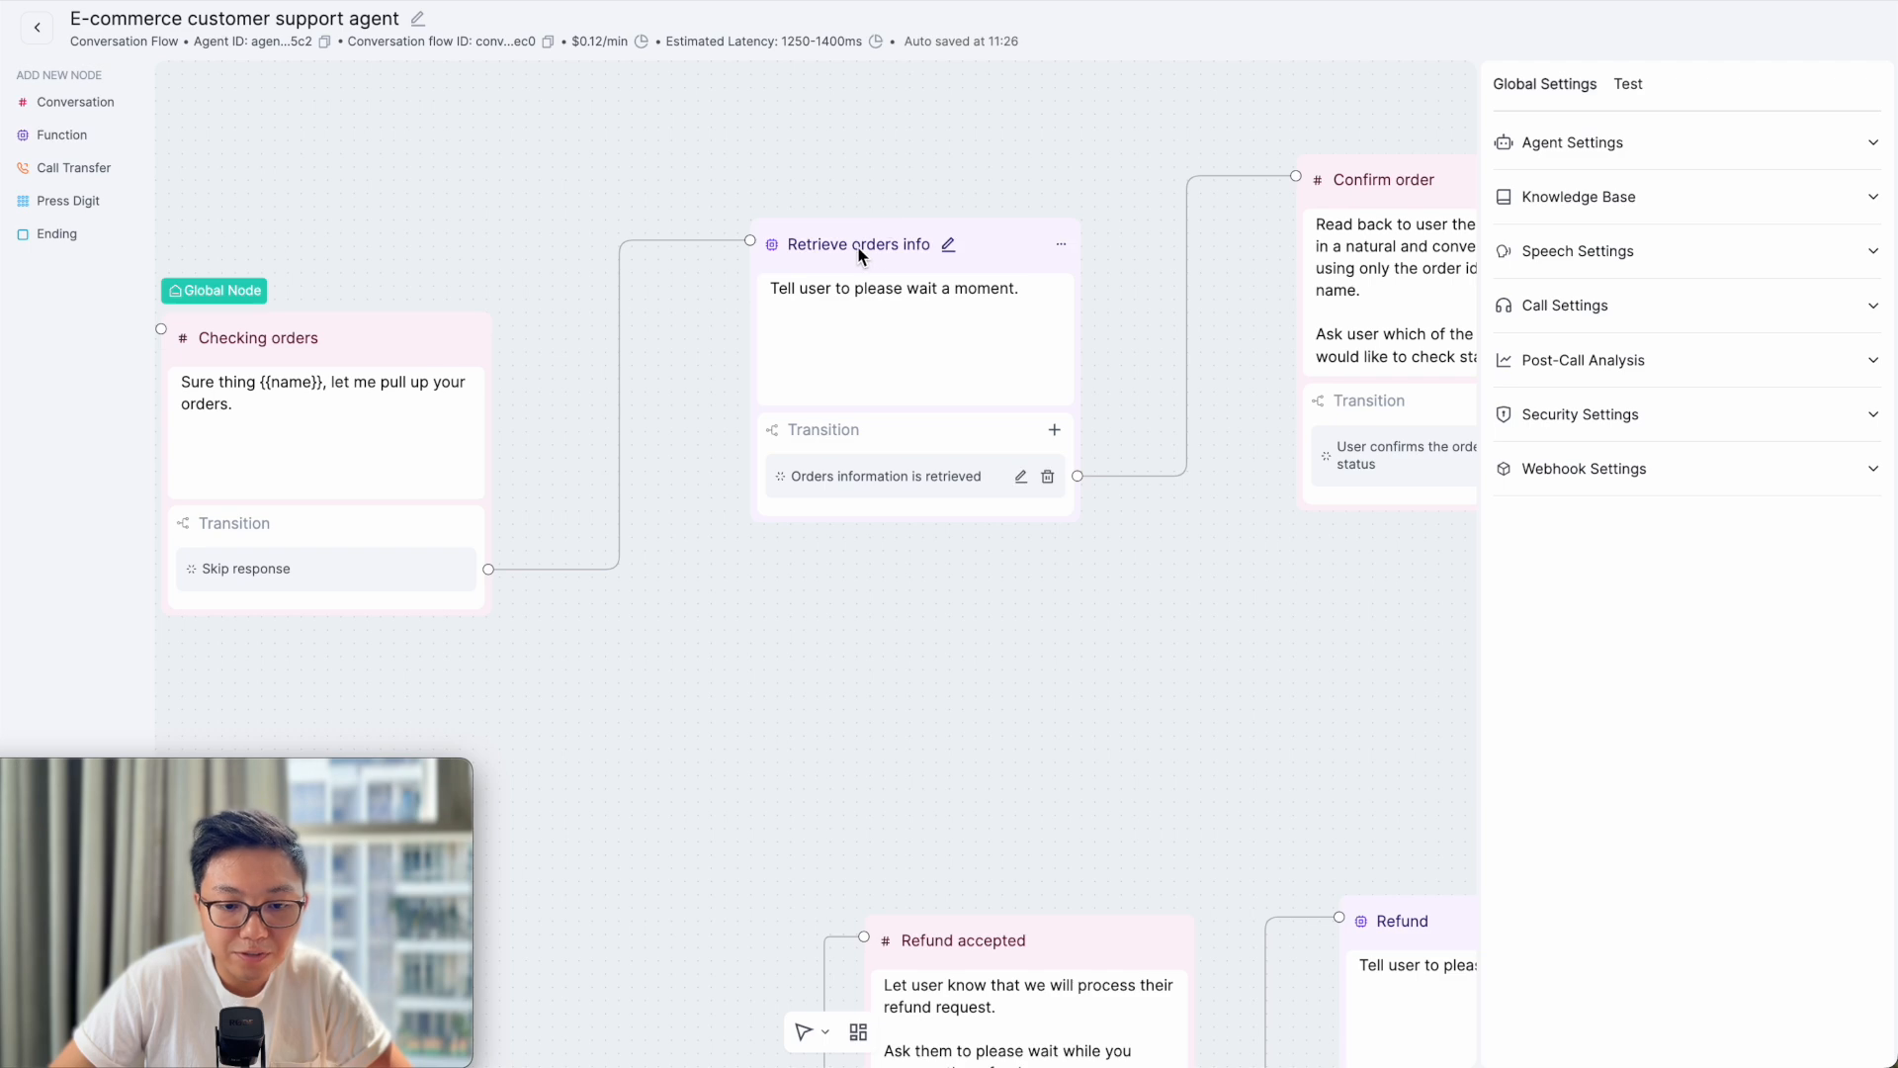
left_click_drag(1242, 627, 594, 646)
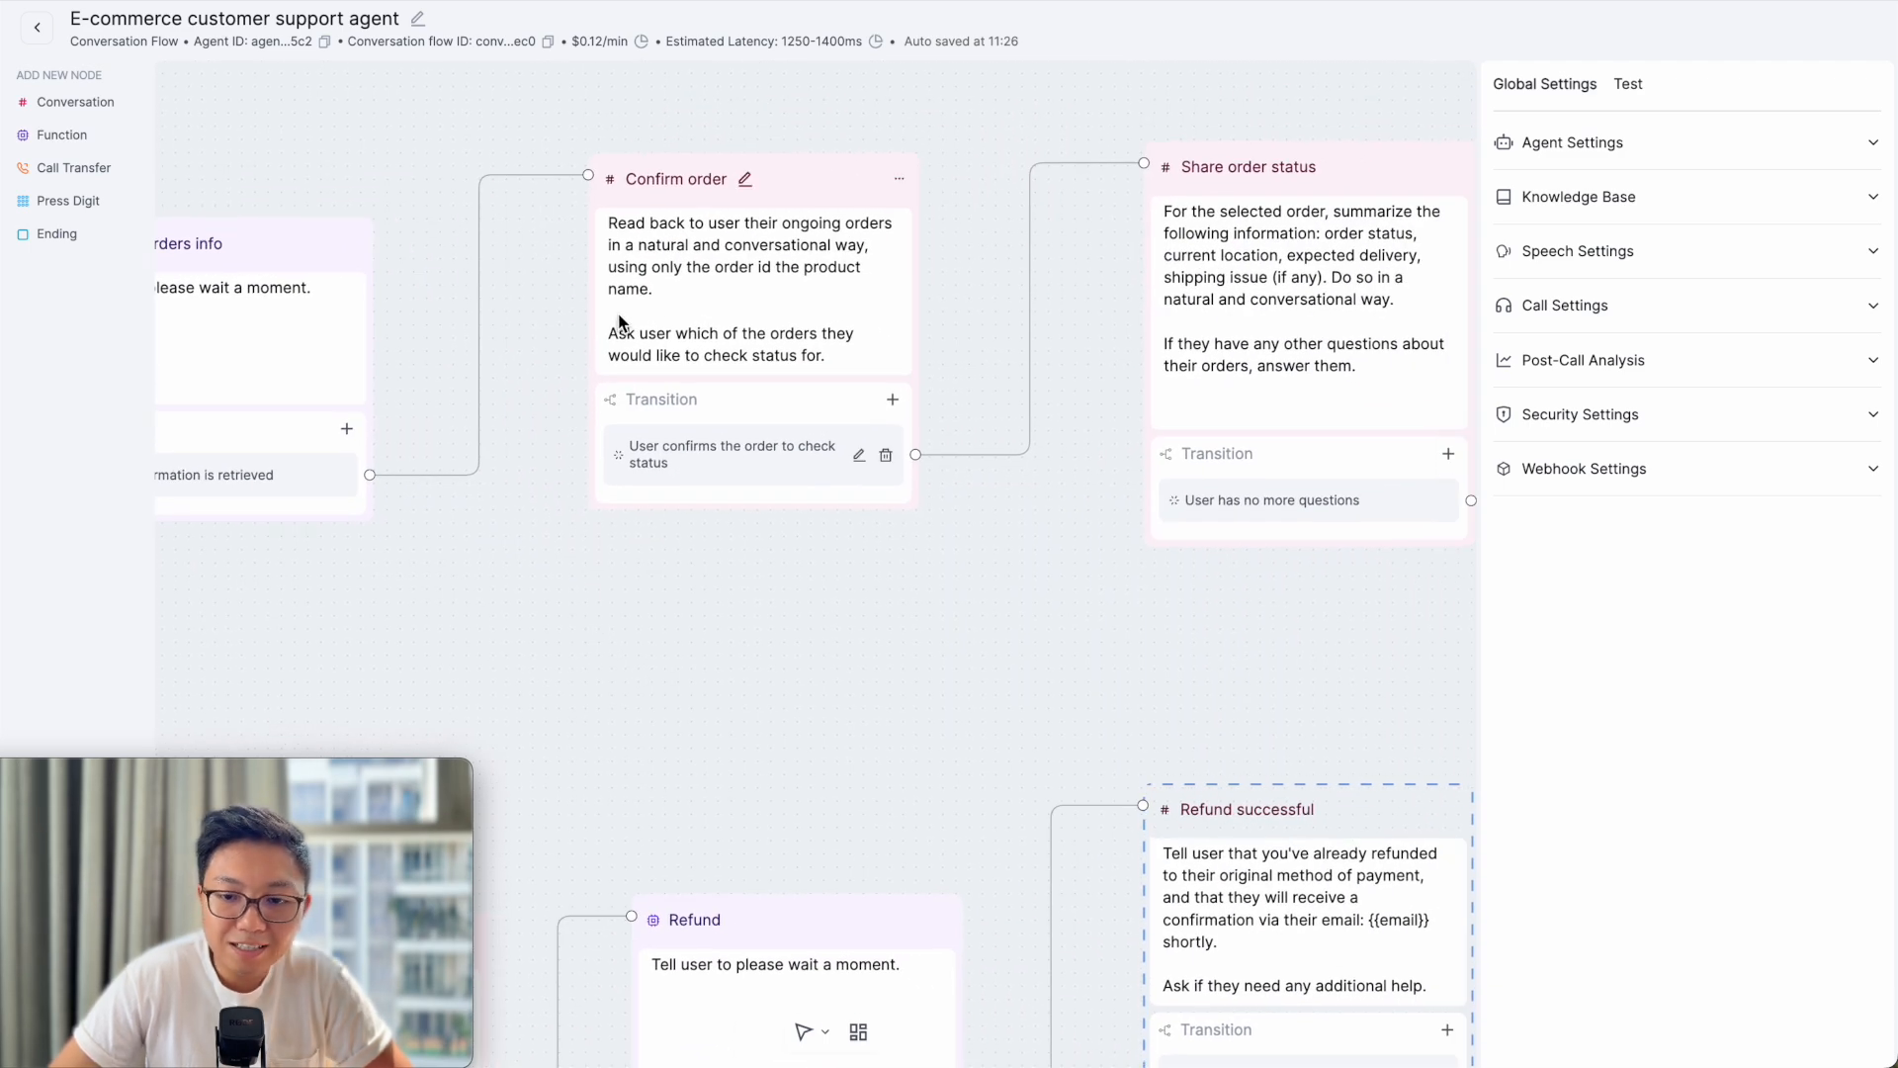
left_click(1628, 85)
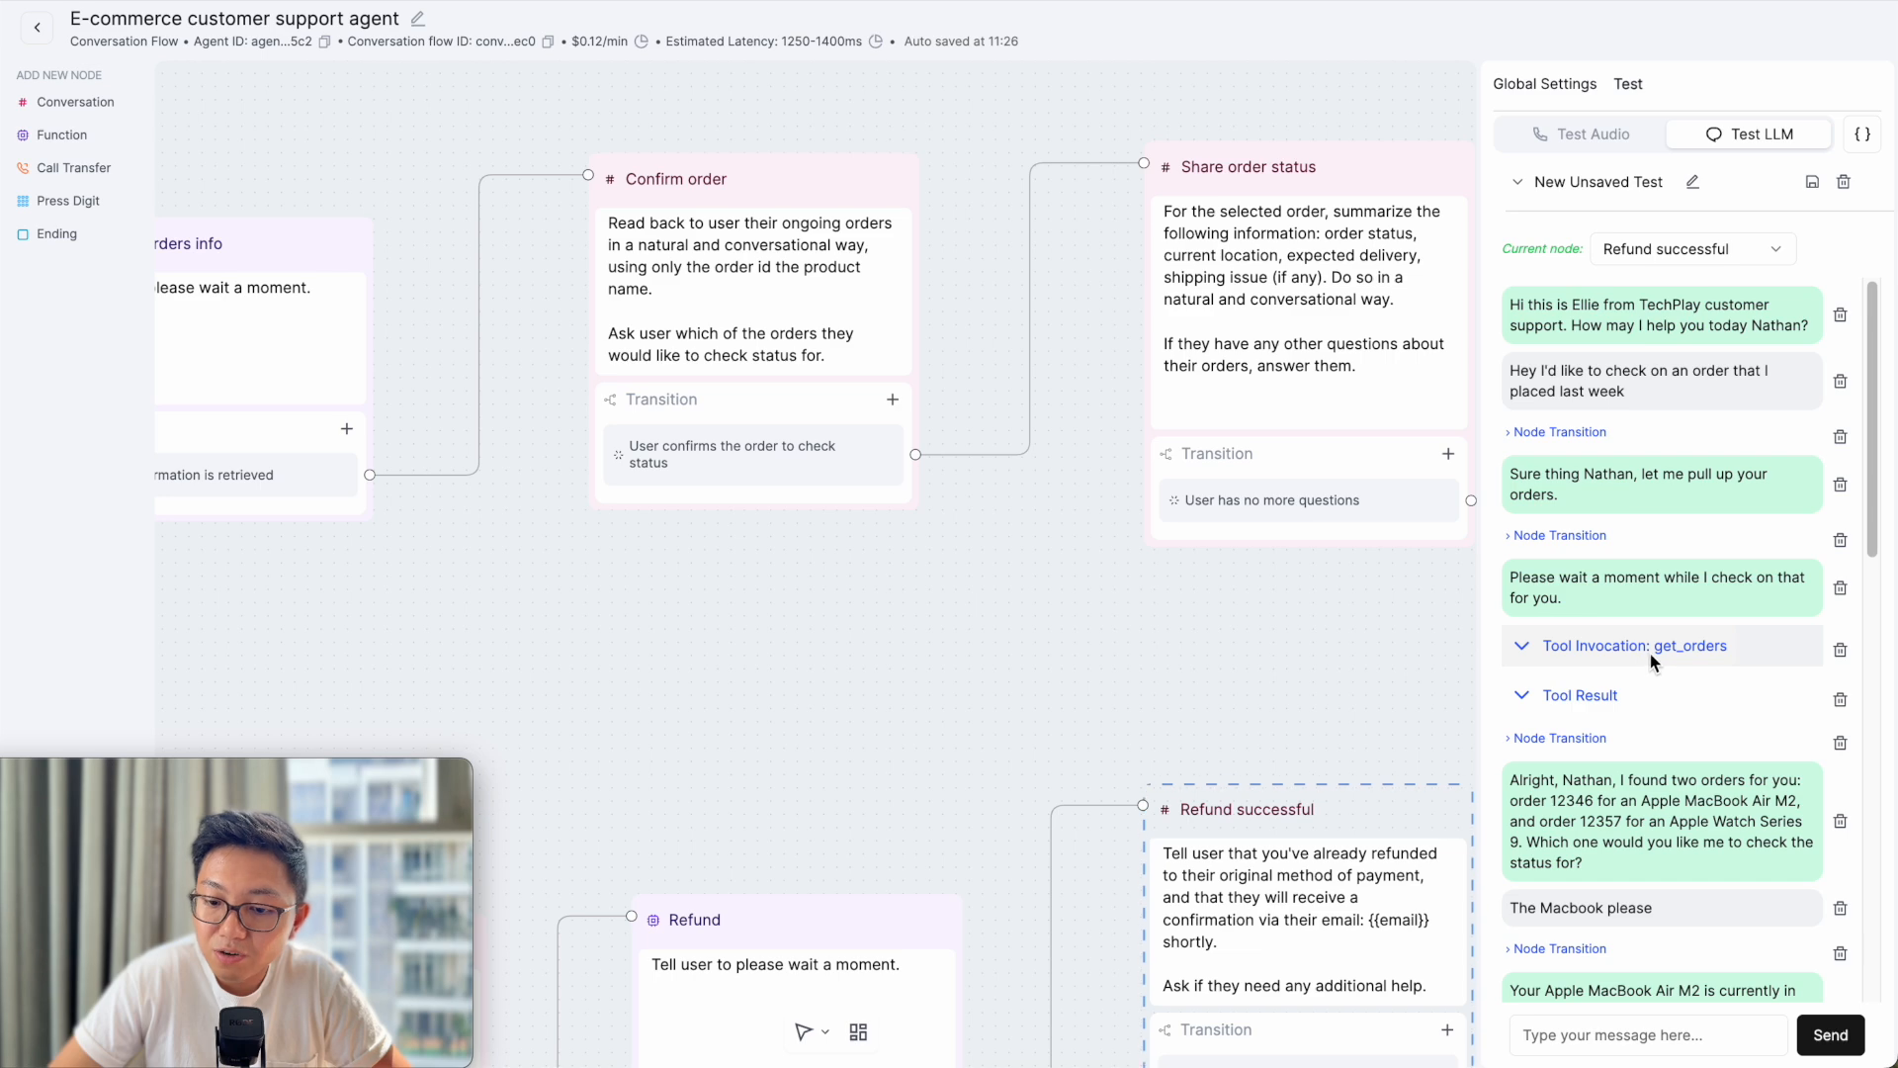
scroll(1669, 657, "down", 1)
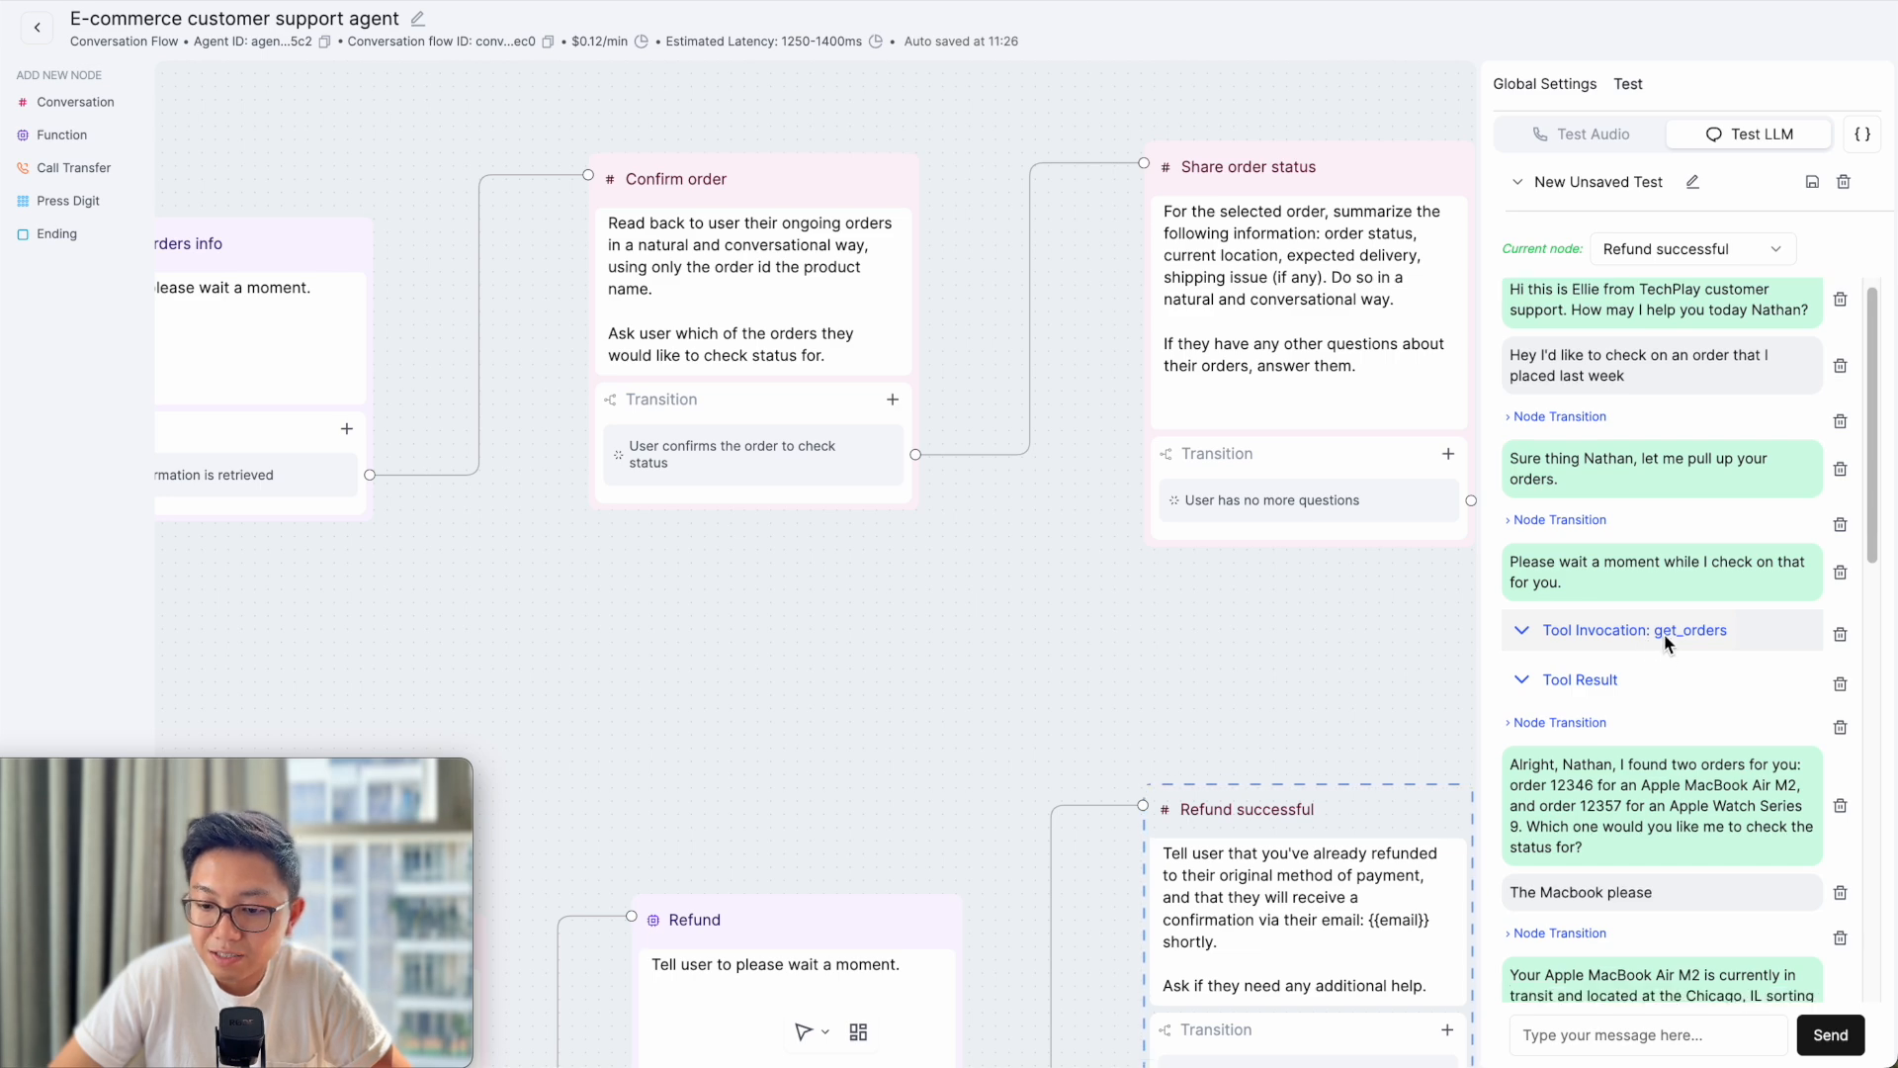
left_click(1574, 675)
scroll(1579, 681, "down", 2)
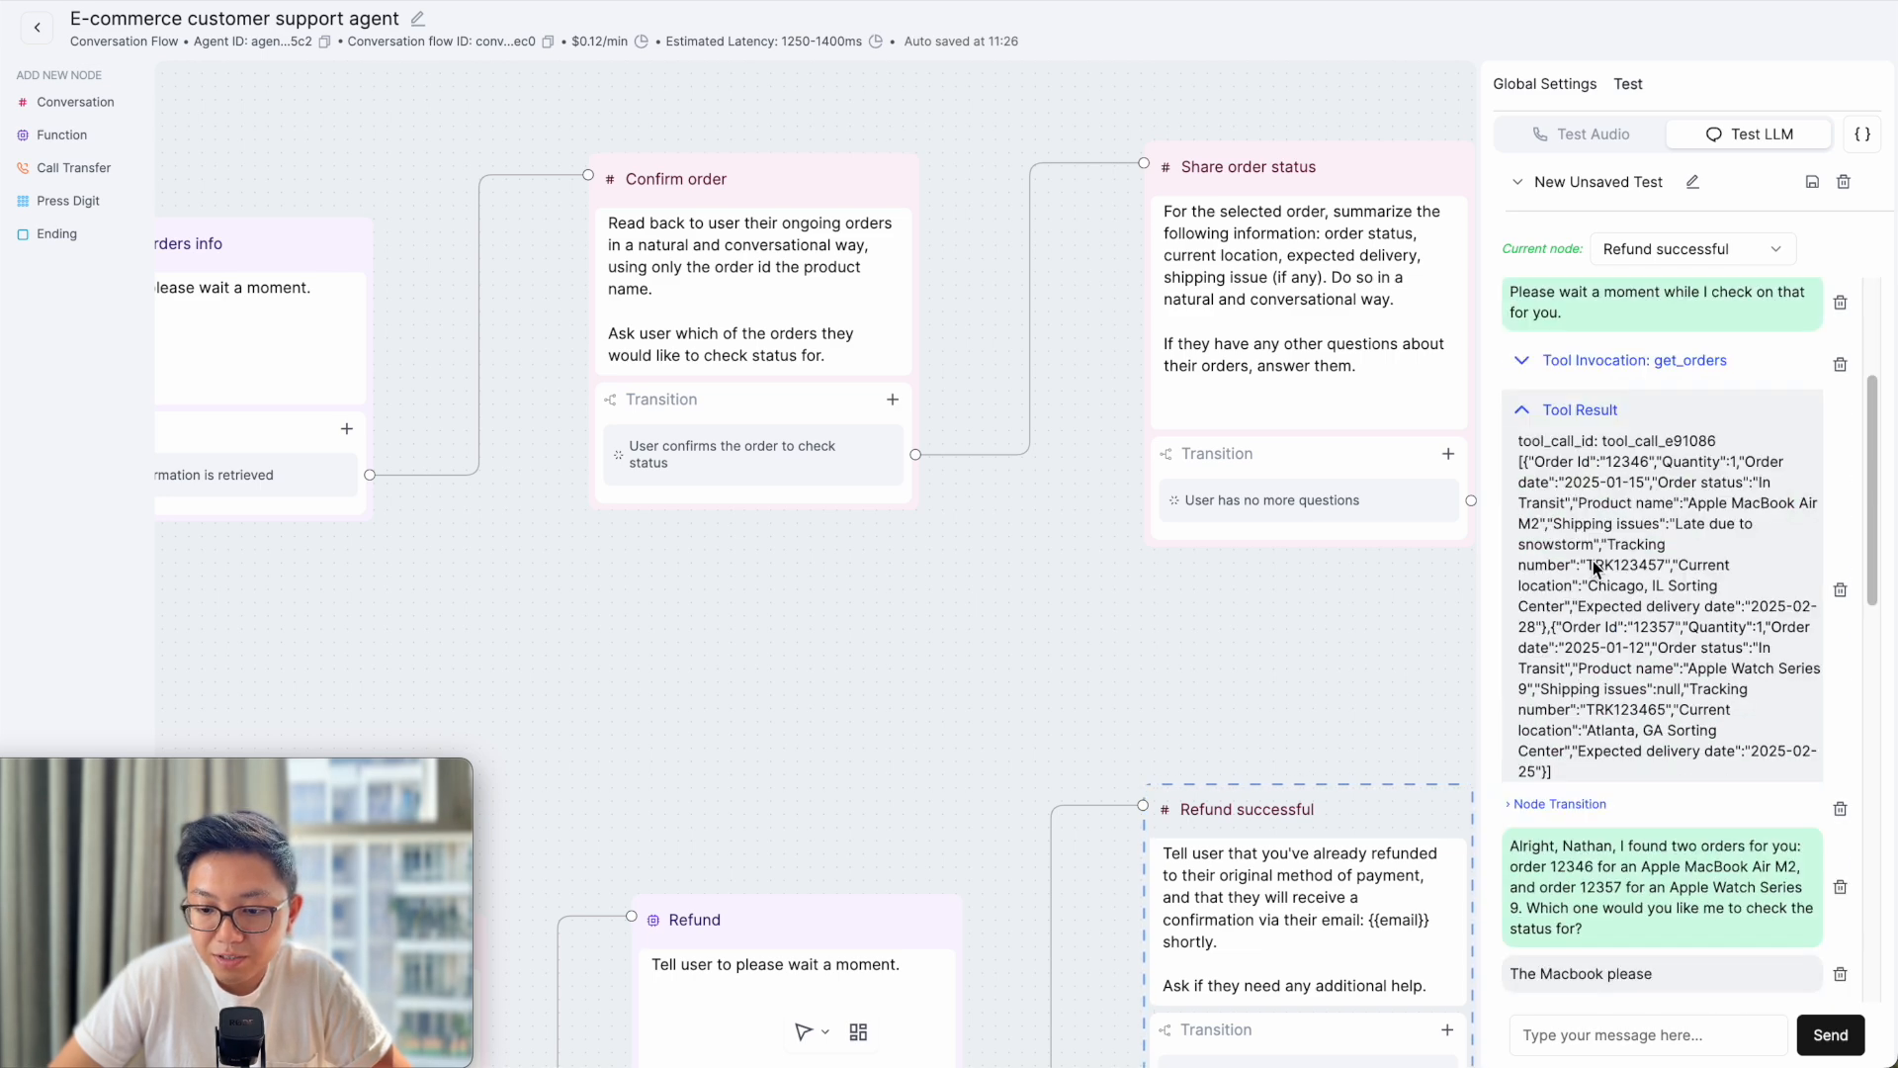
left_click(1539, 406)
- Check the node transition after the order choice in the test conversation against the Share order status node's prompt
scroll(1631, 571, "down", 1)
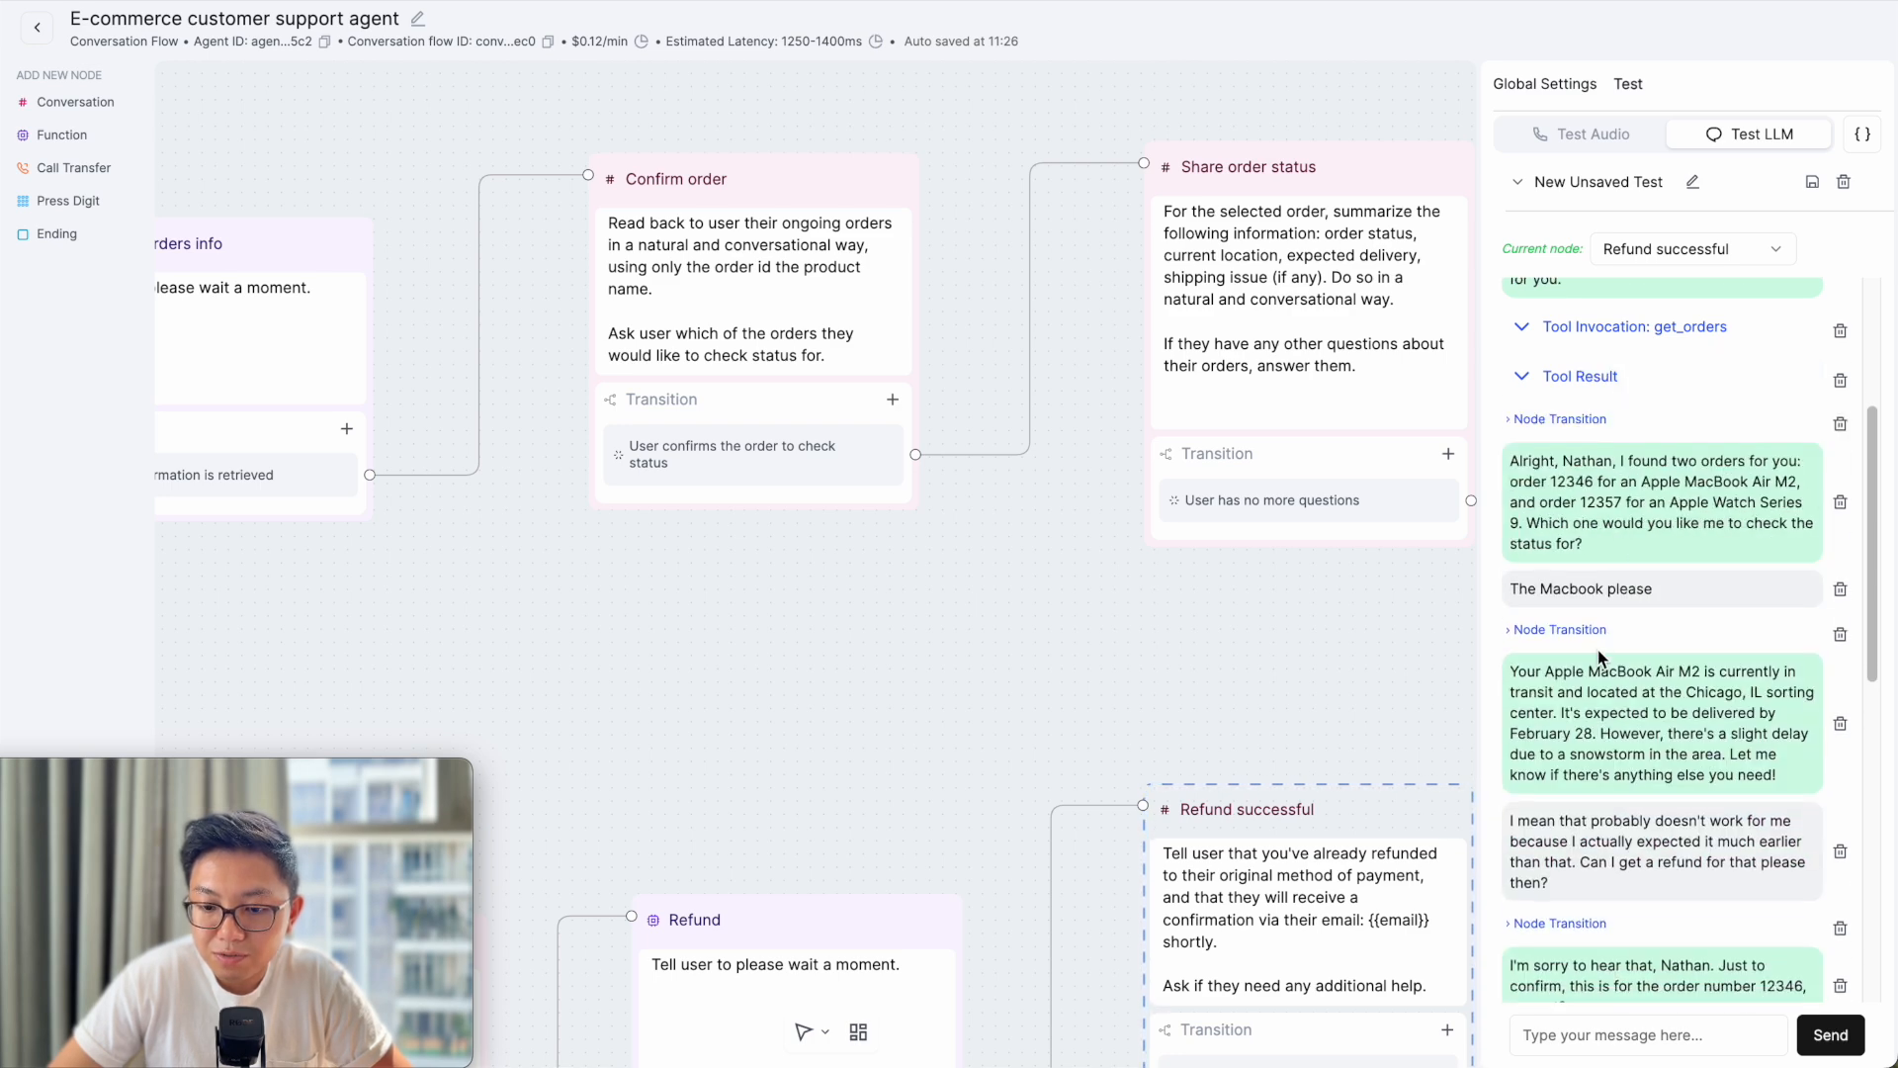
mouse_move(1586, 593)
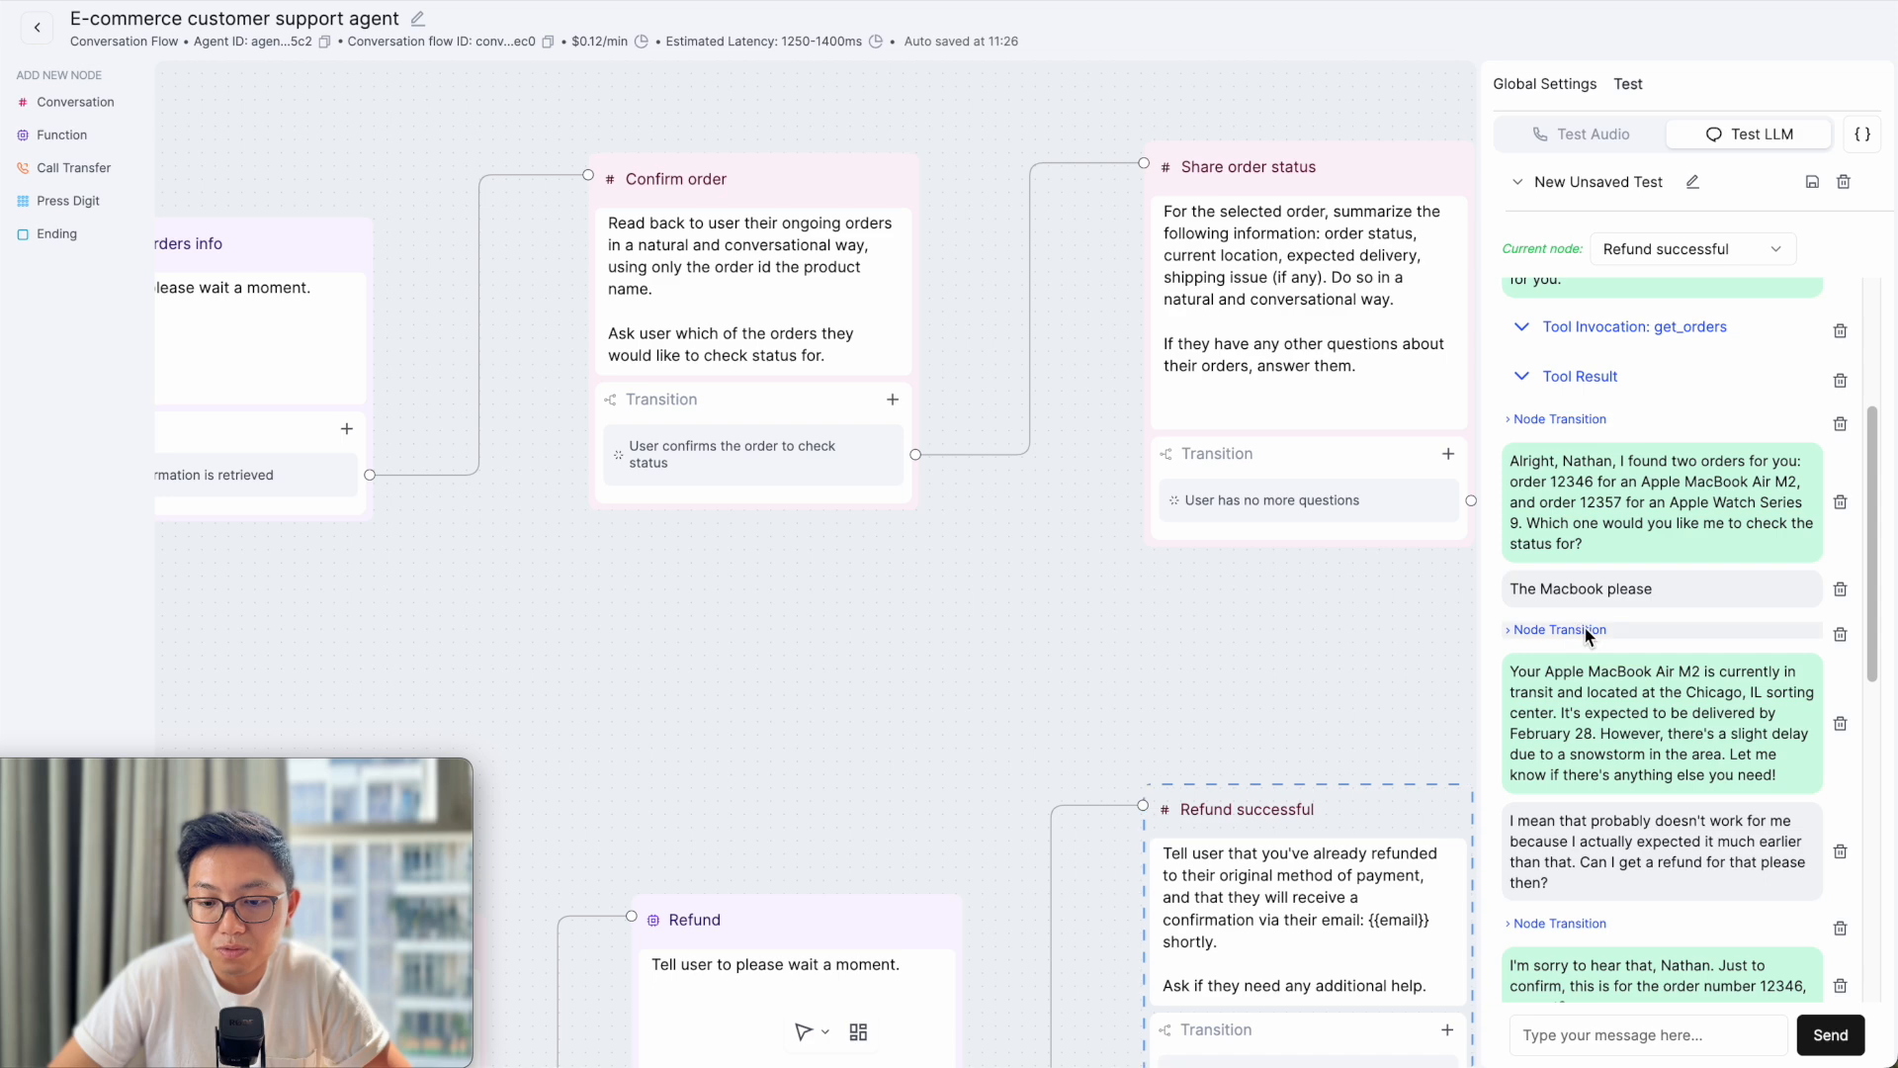
left_click(1586, 631)
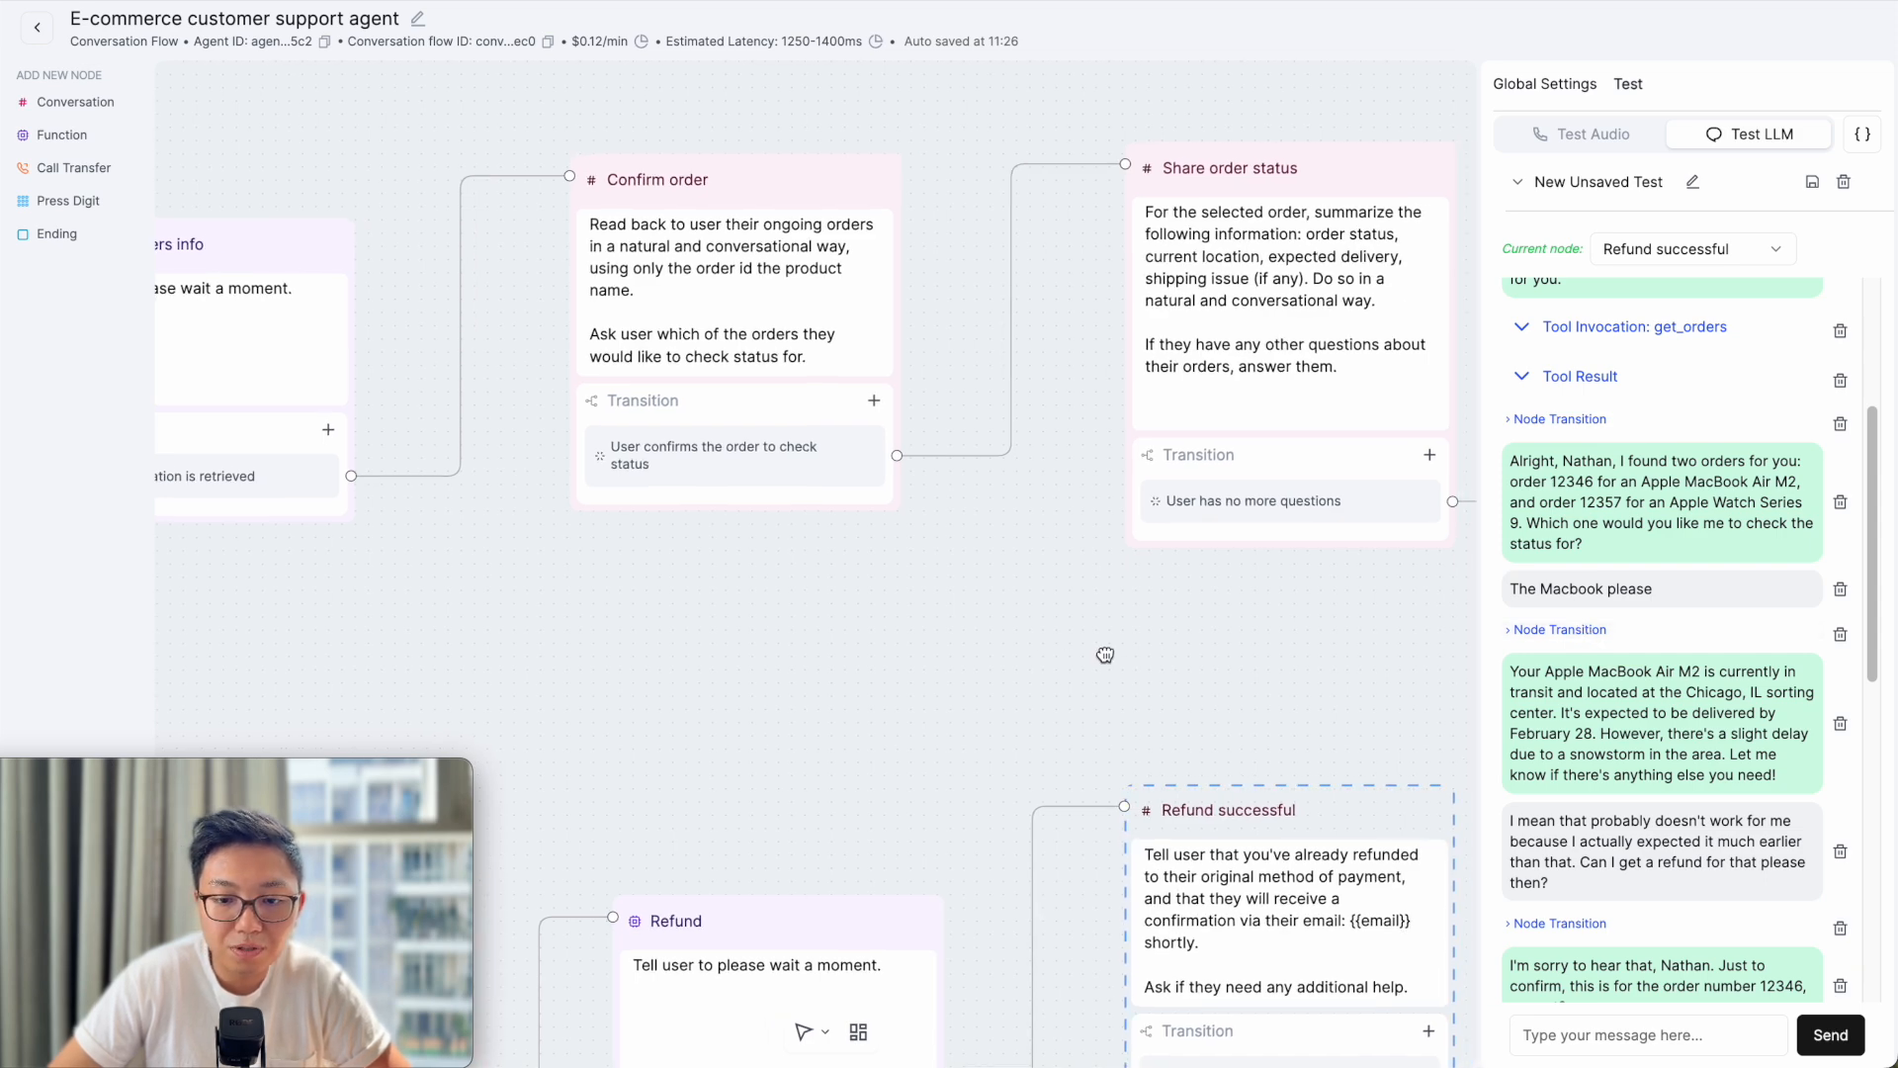
scroll(807, 265, "up", 2)
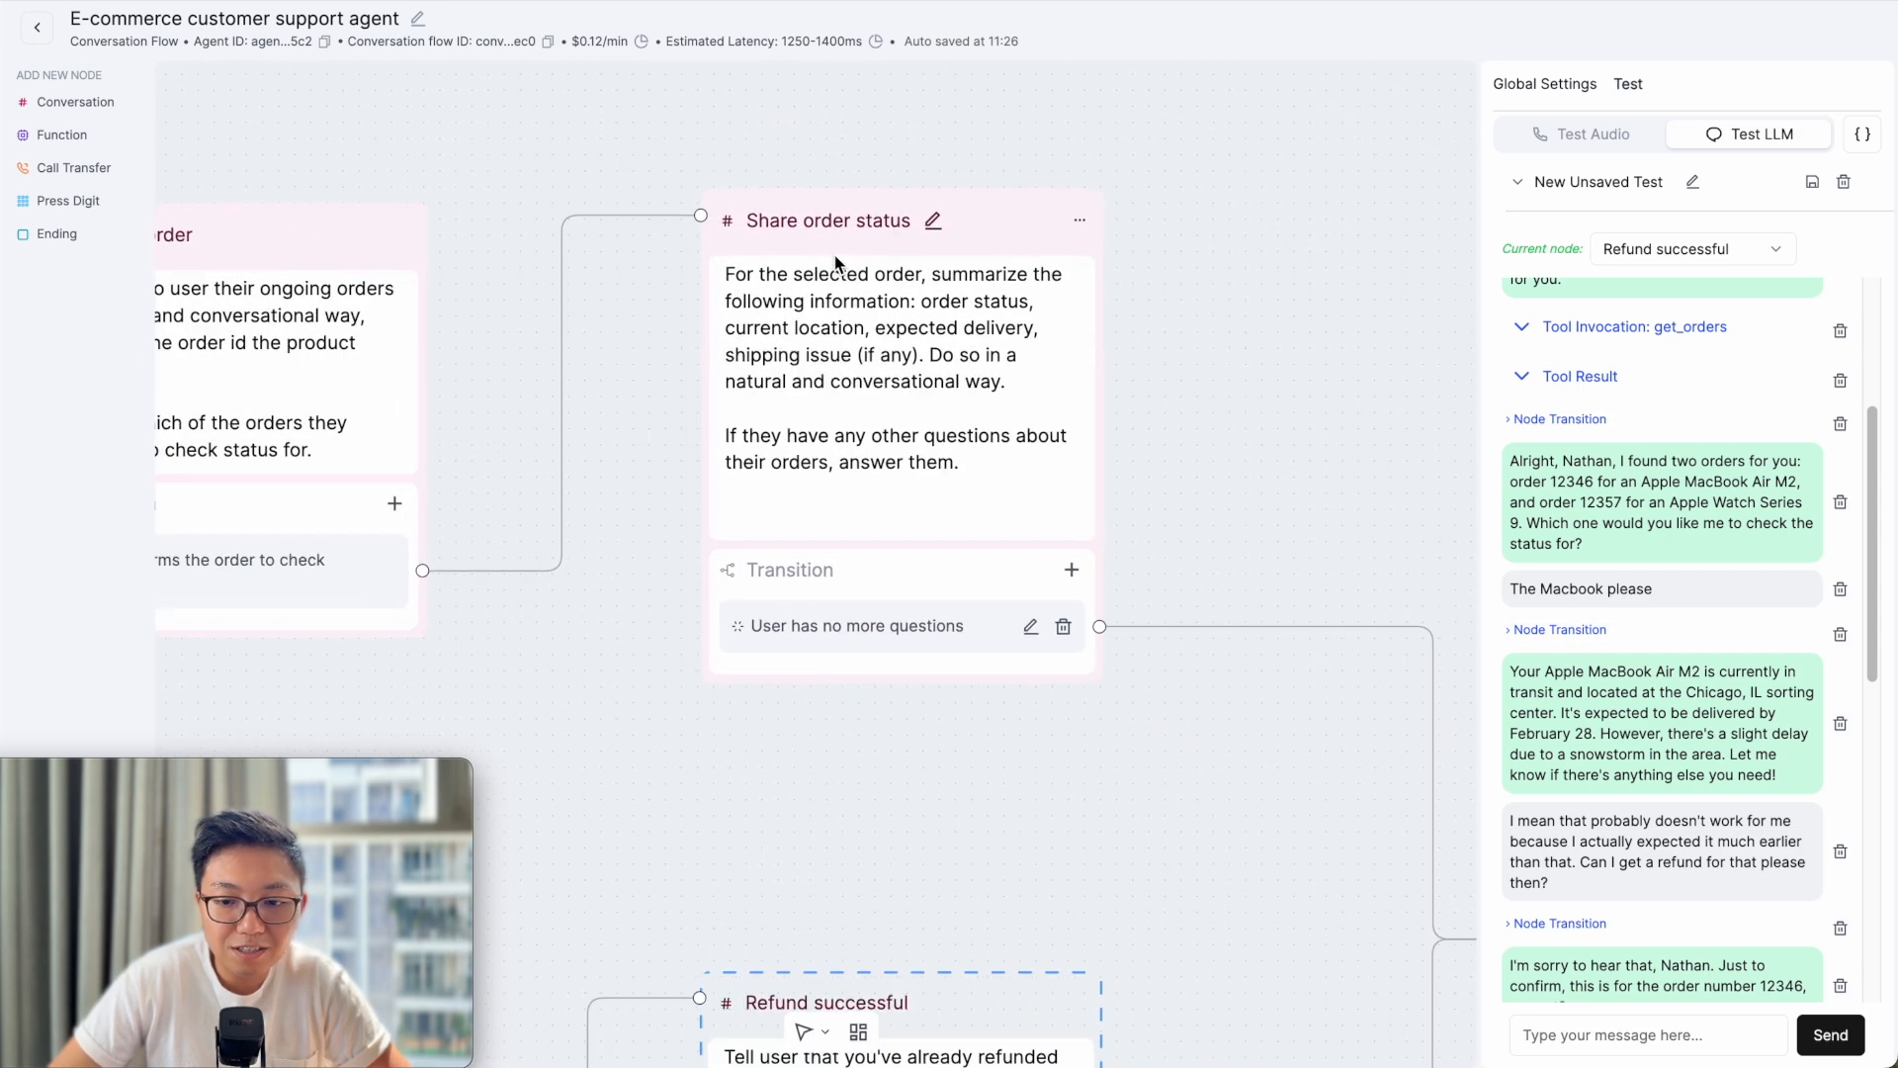
scroll(1643, 454, "up", 1)
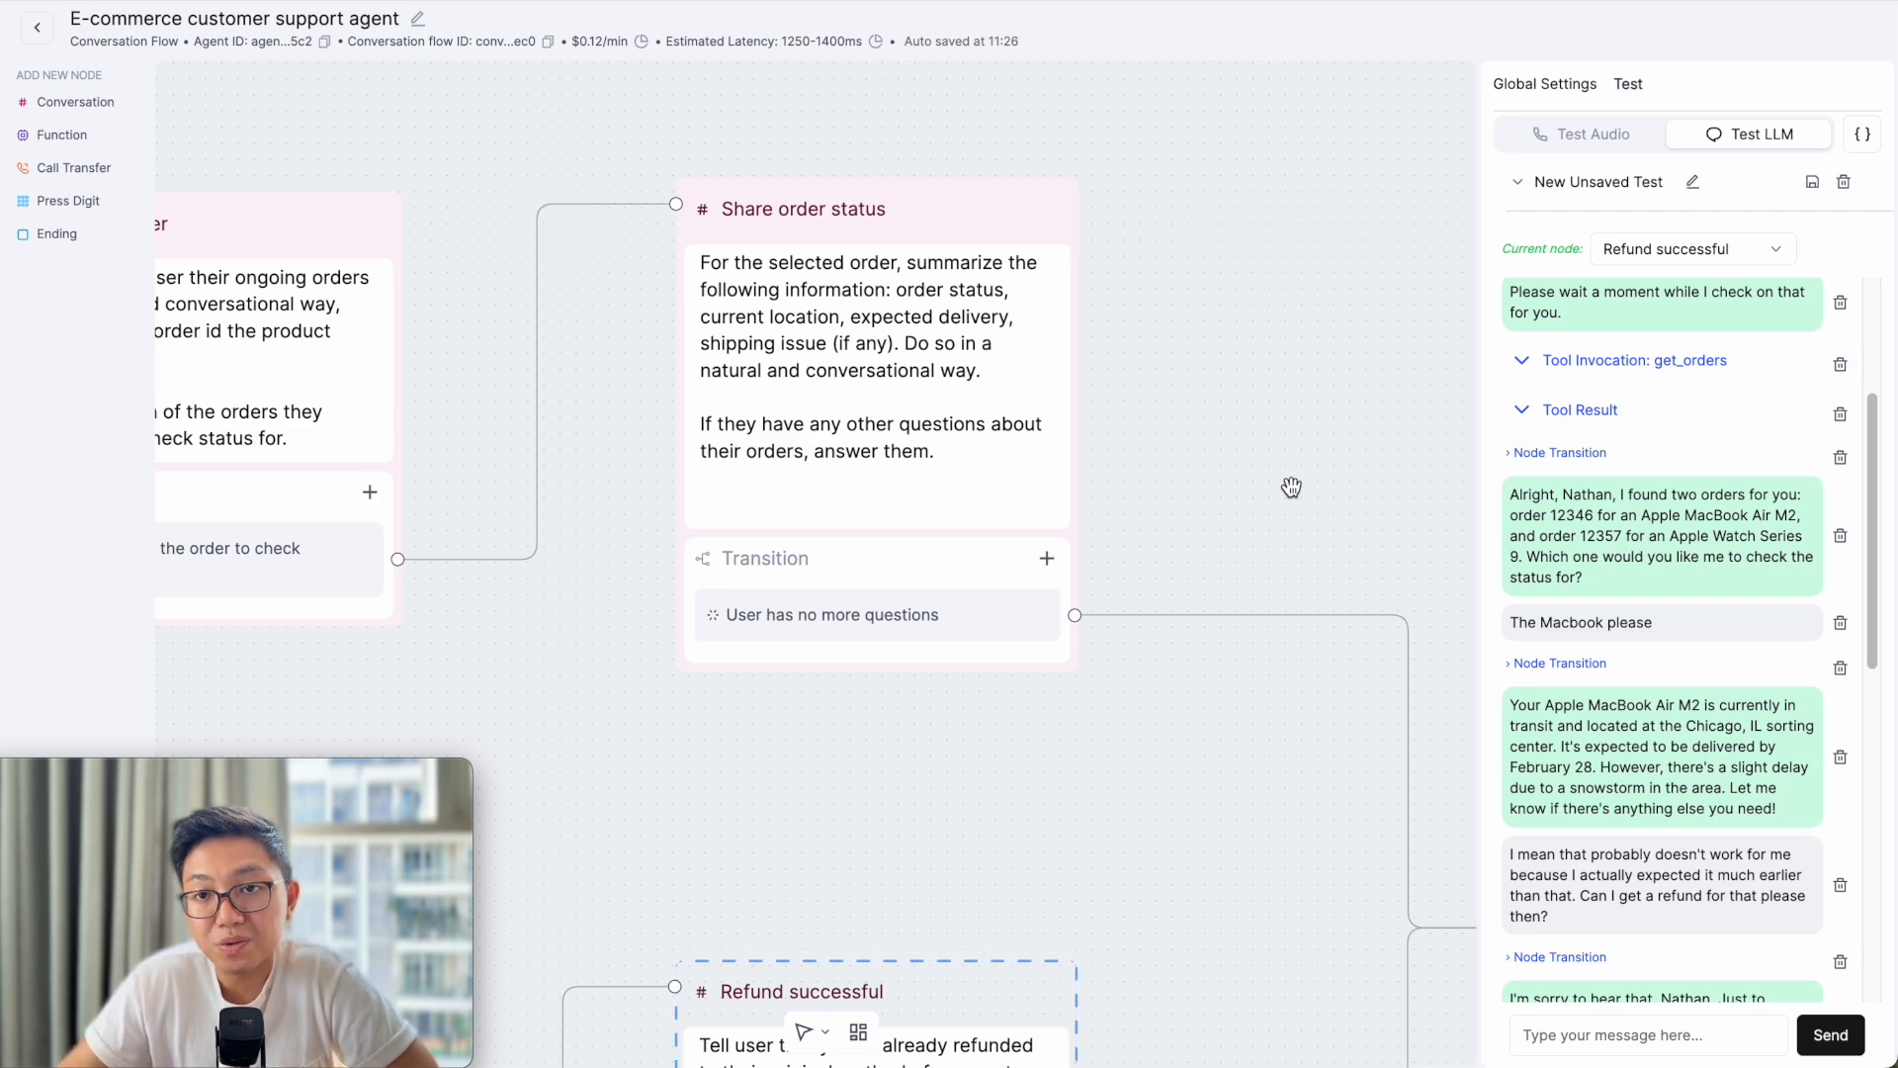
- Follow the "User has no more questions" transition from Share order status to the End conversation and End Call nodes
left_click_drag(1313, 487, 720, 380)
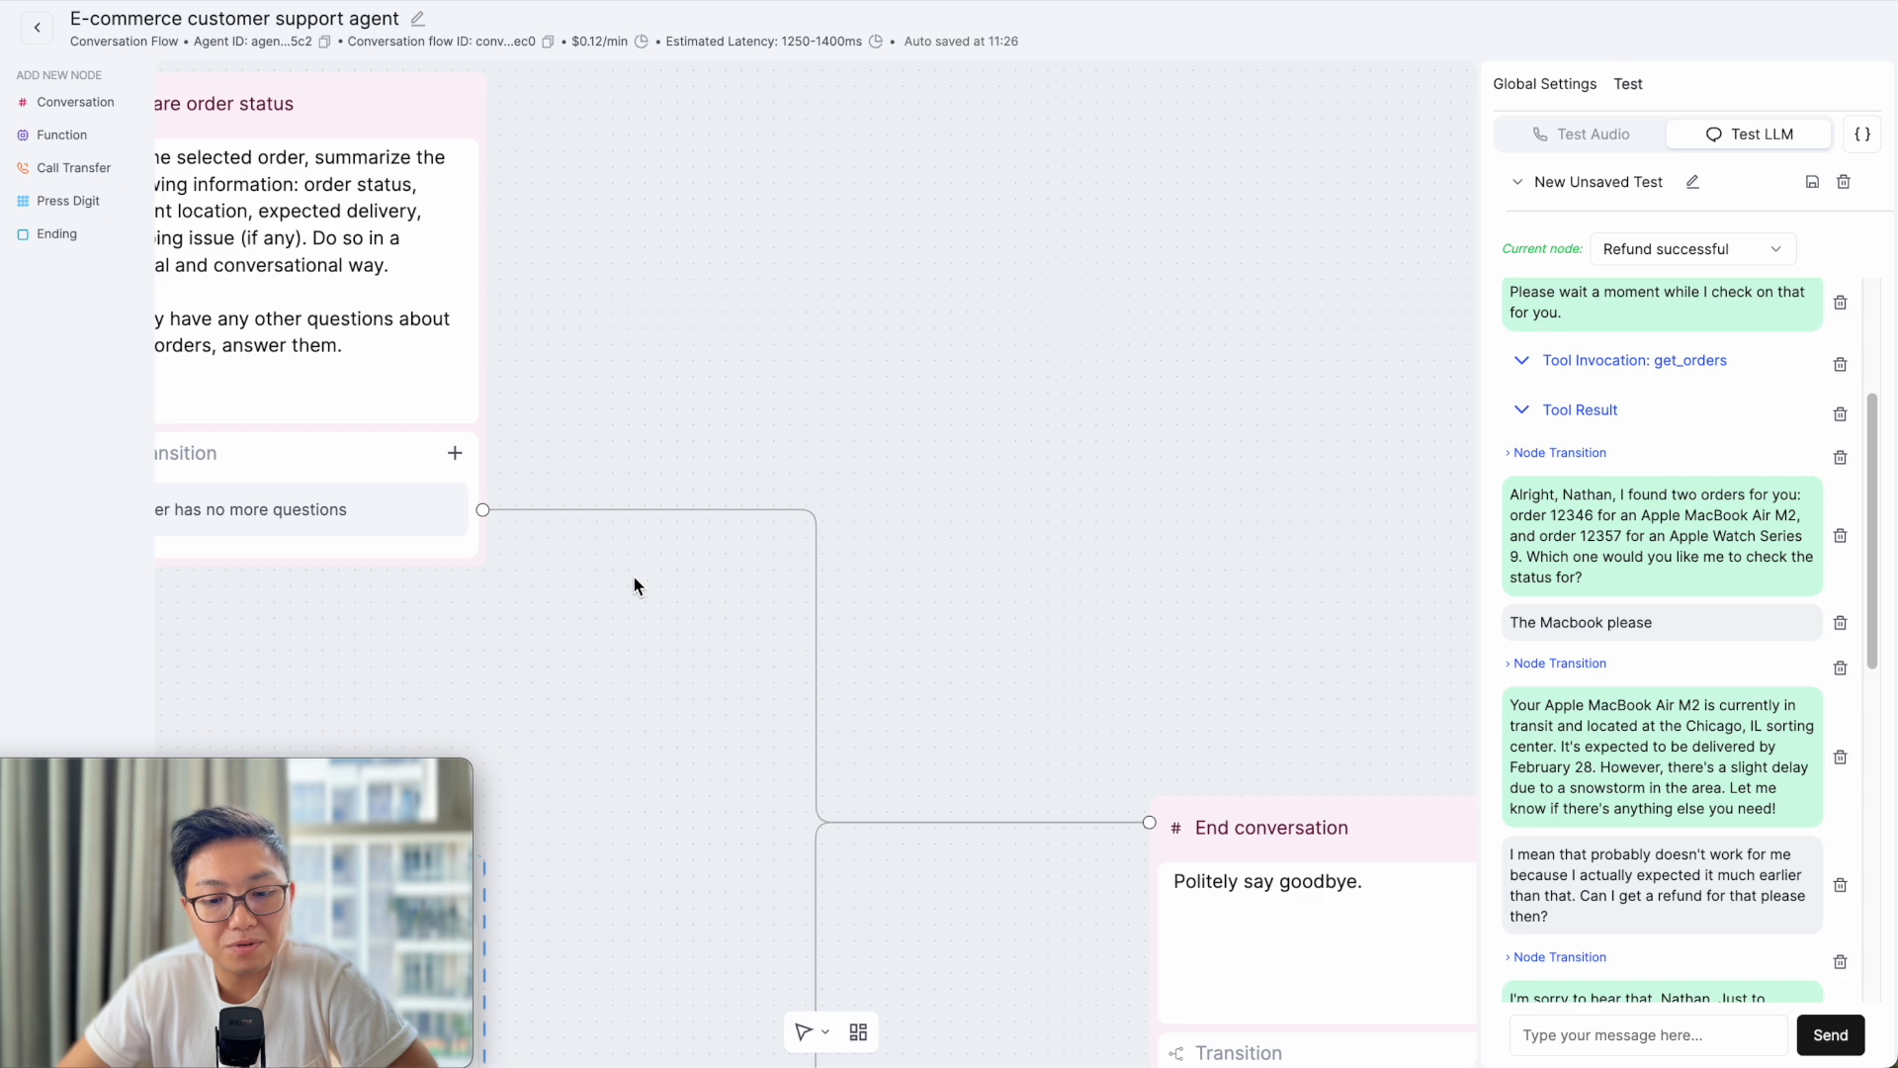
left_click_drag(1352, 652, 950, 337)
scroll(950, 339, "down", 1)
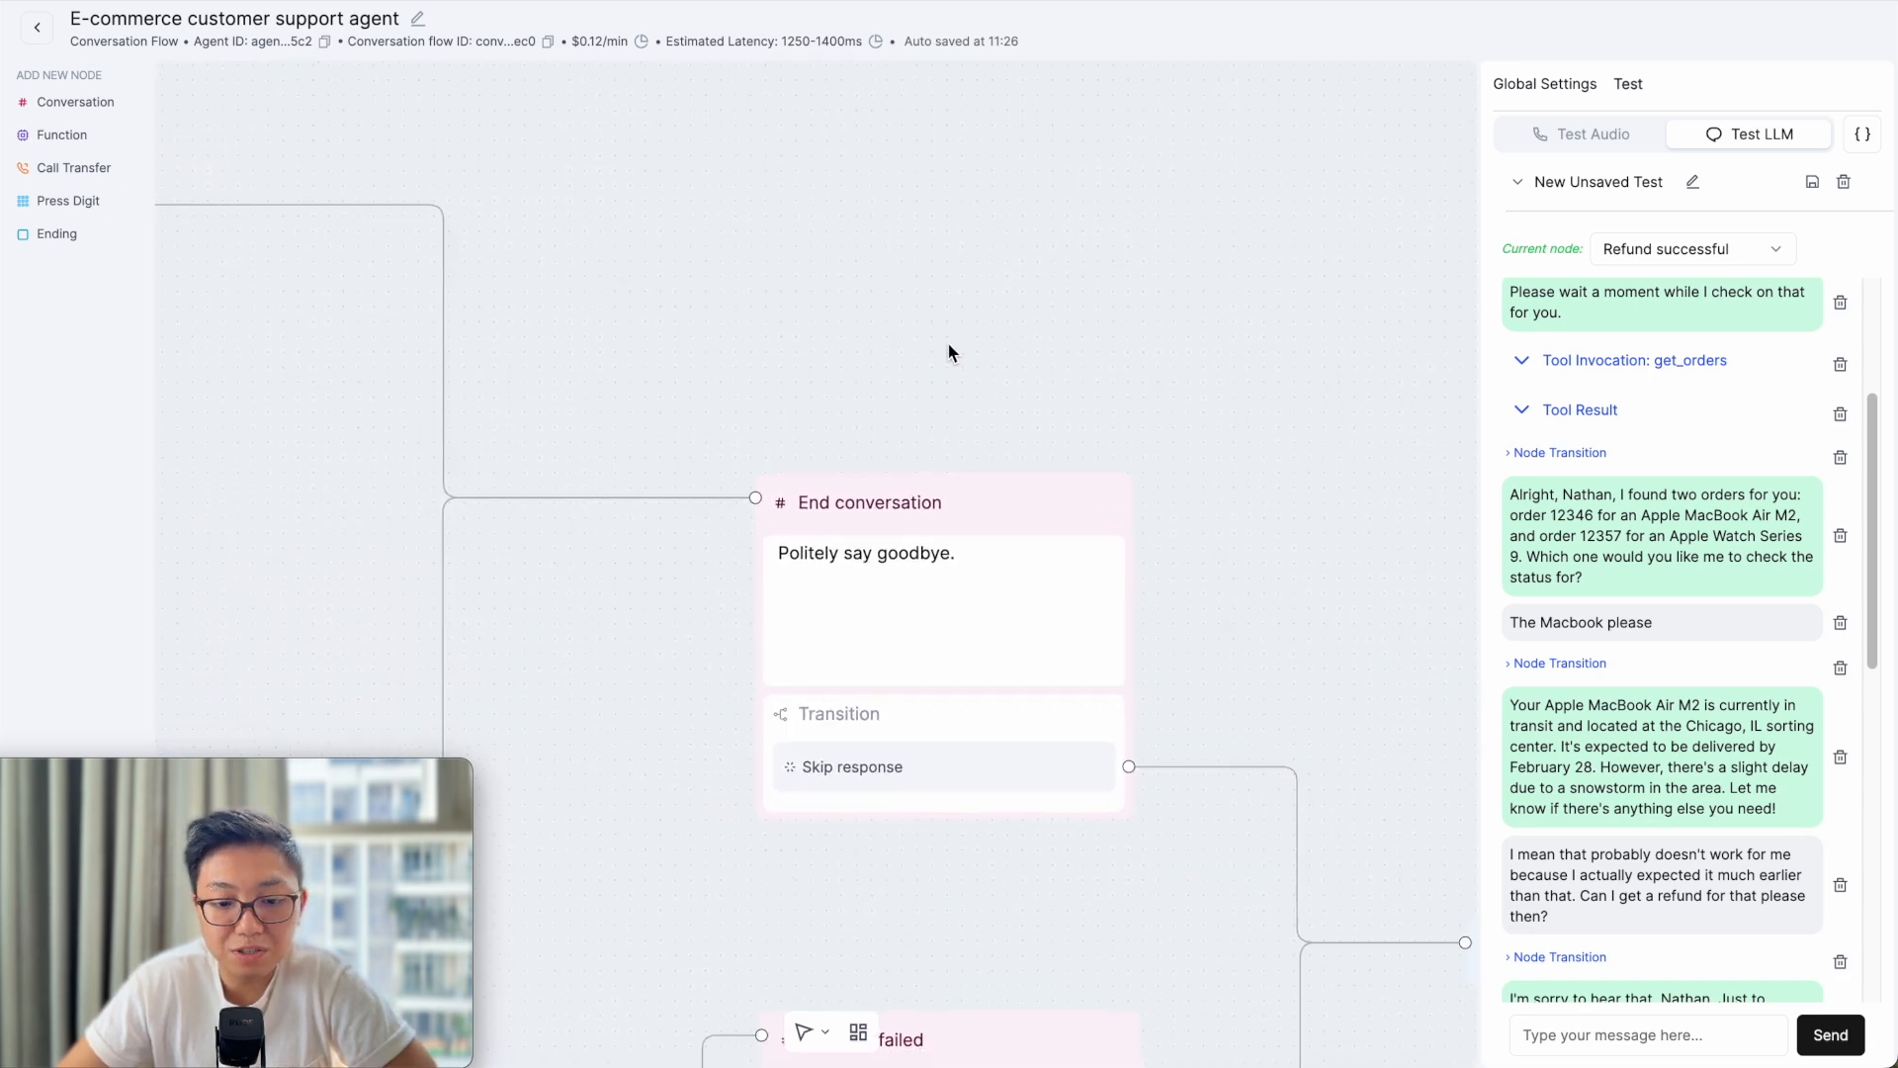
scroll(949, 353, "down", 1)
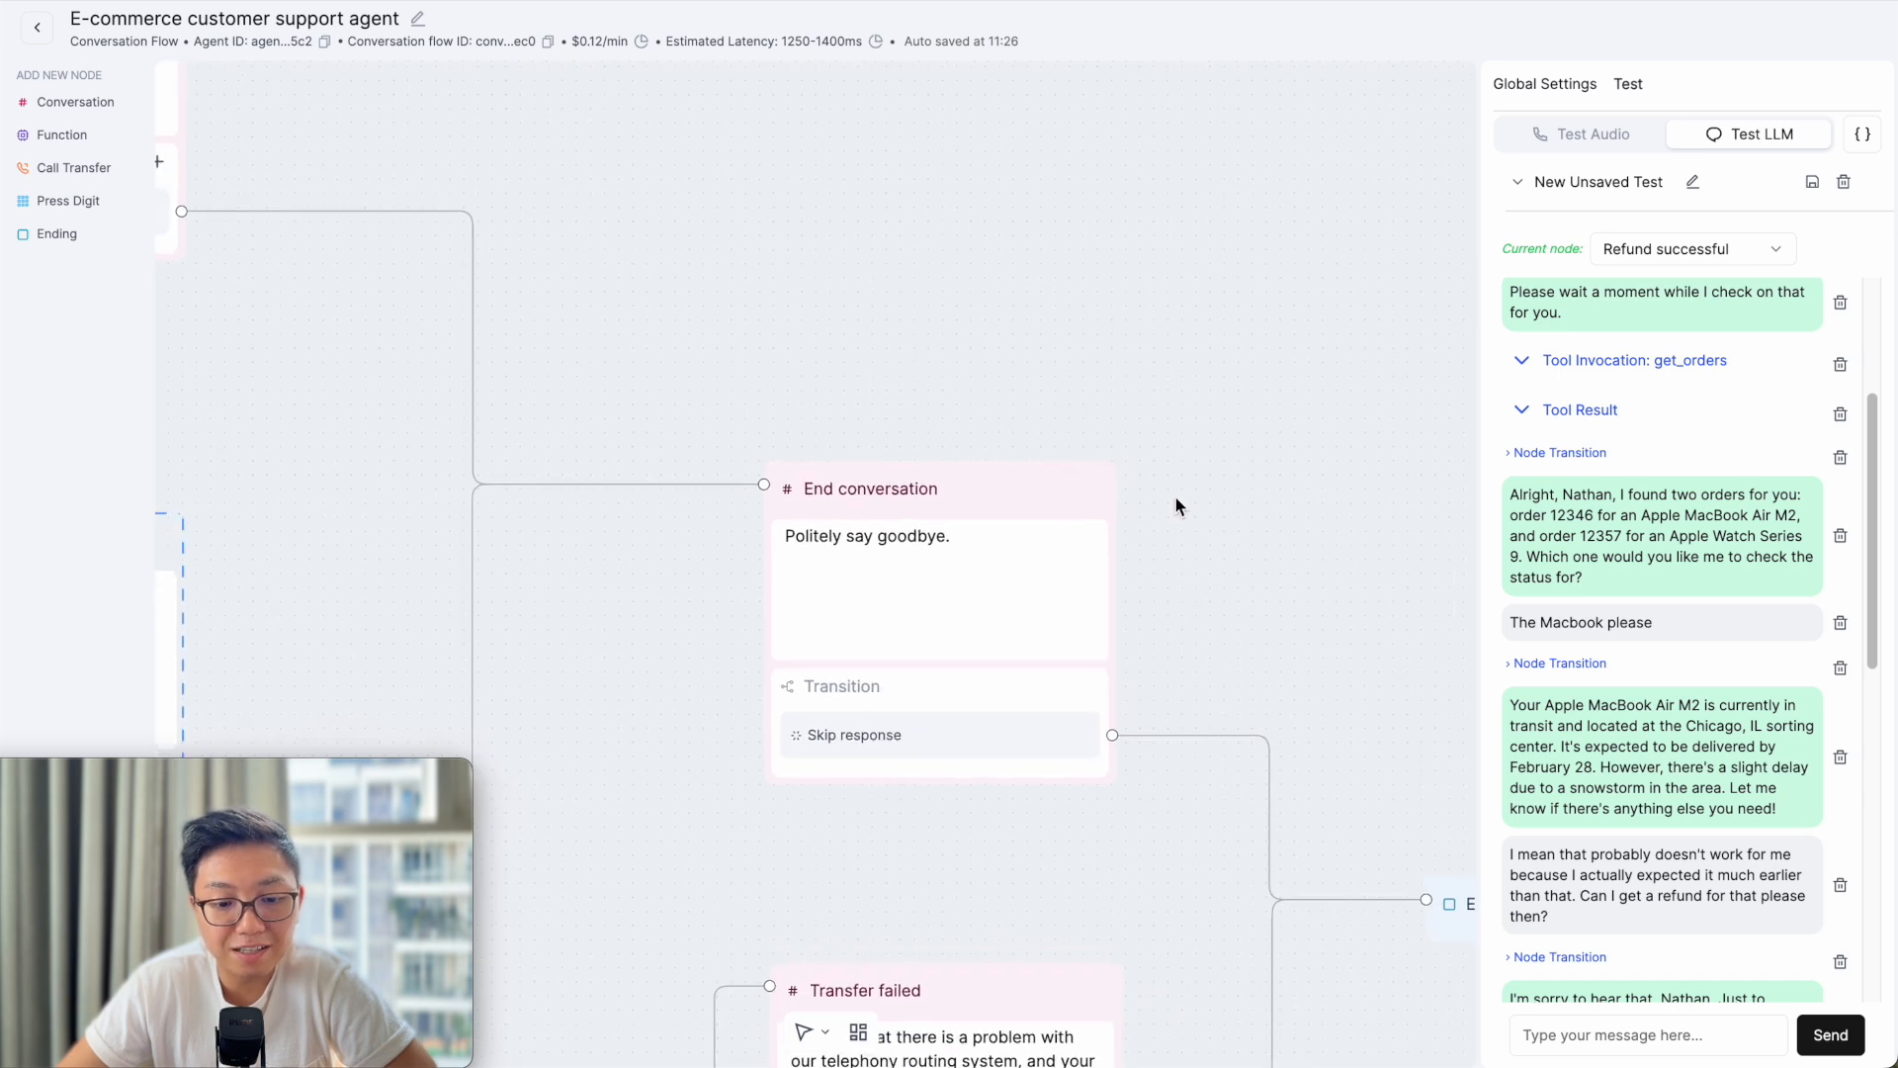
scroll(1142, 513, "up", 2)
left_click_drag(1365, 682, 1248, 712)
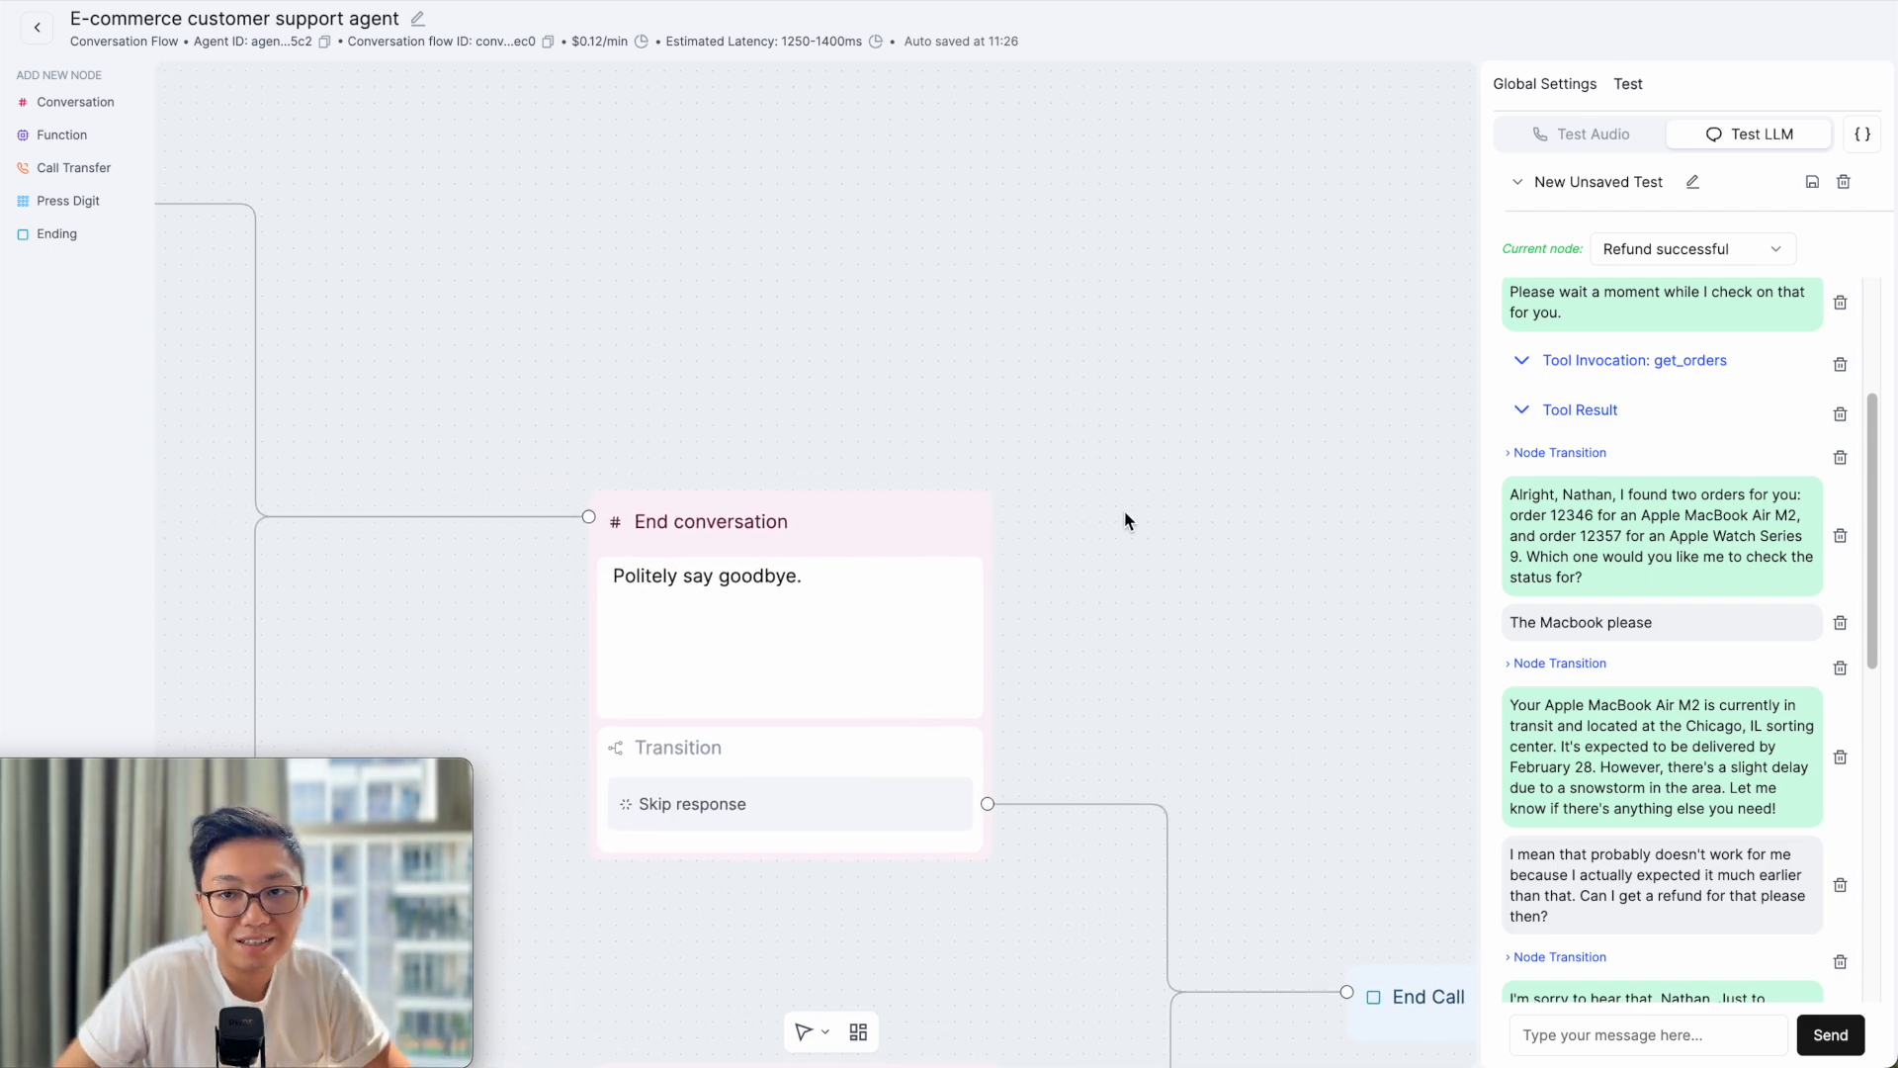
- Return to the Share order status node and read the order status reply and refund request in the test conversation
left_click_drag(751, 292, 1395, 441)
scroll(692, 227, "up", 3)
left_click_drag(1137, 341, 1223, 389)
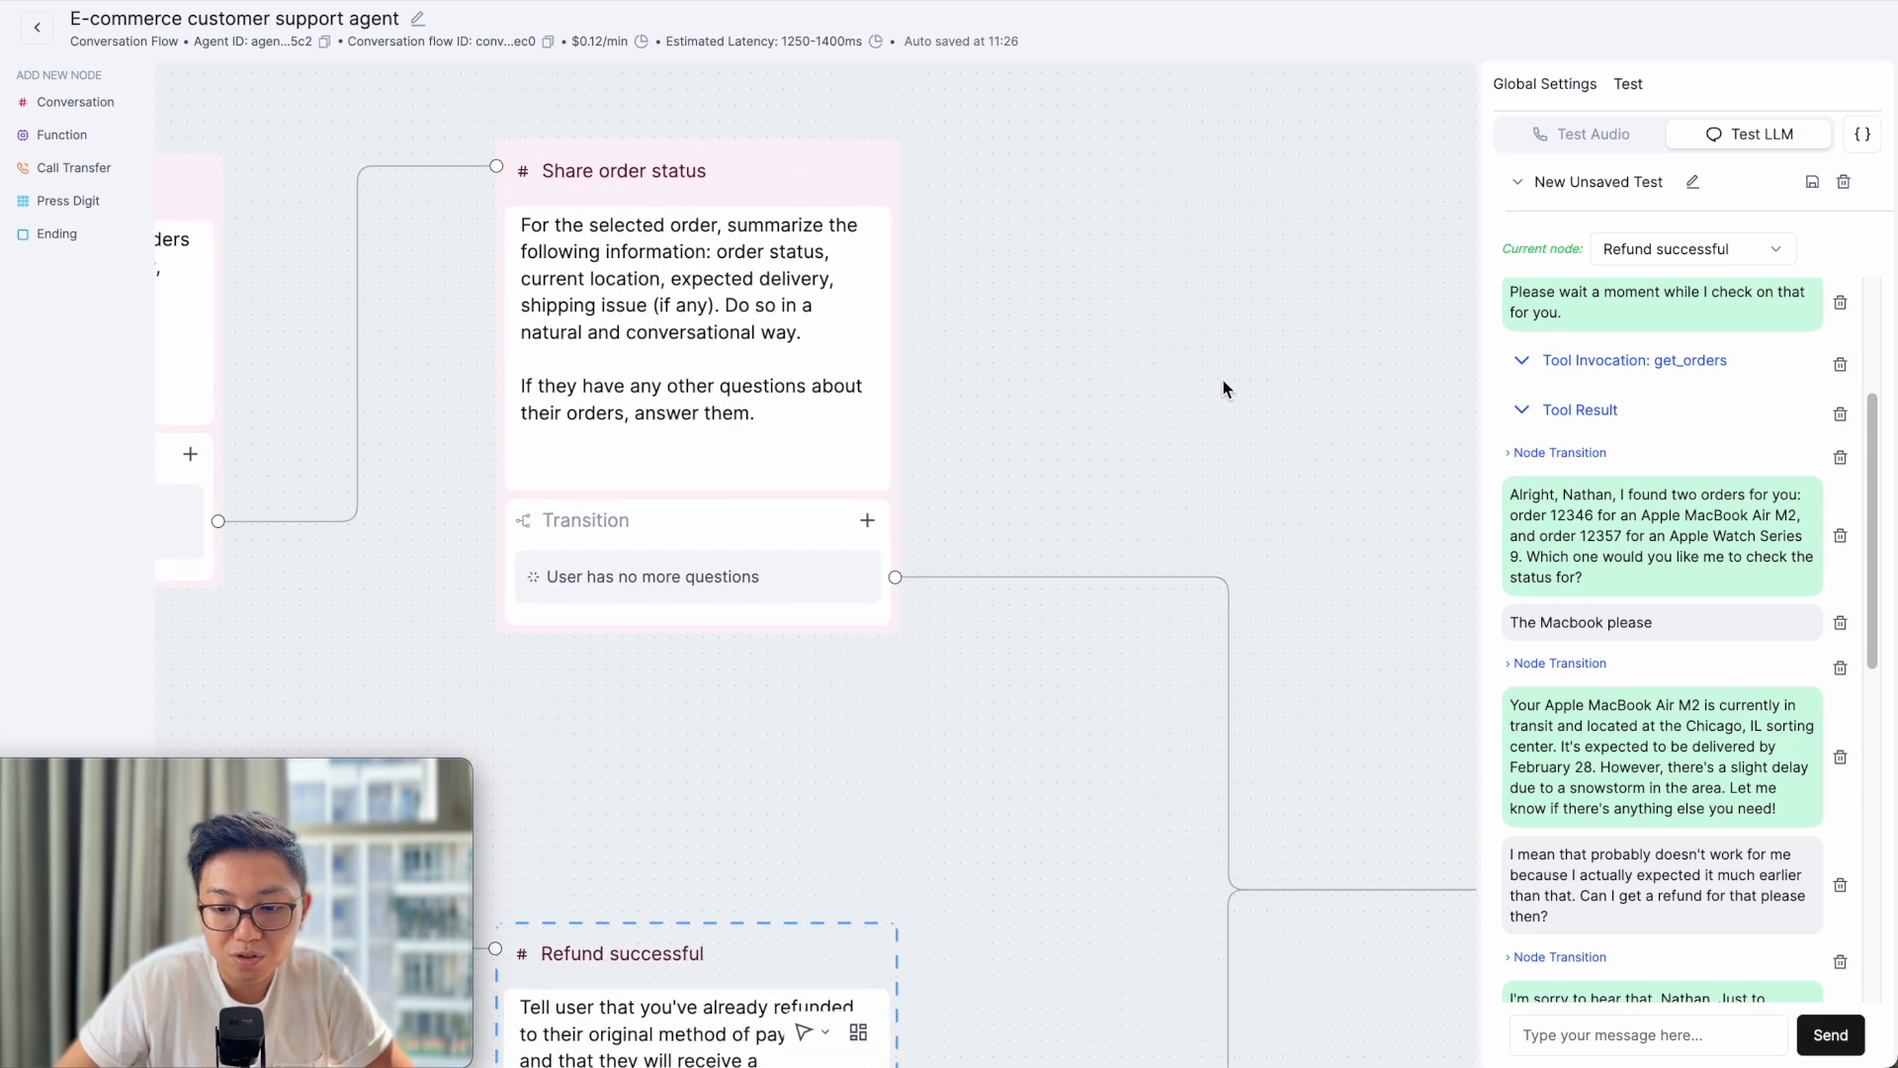
scroll(1706, 708, "down", 1)
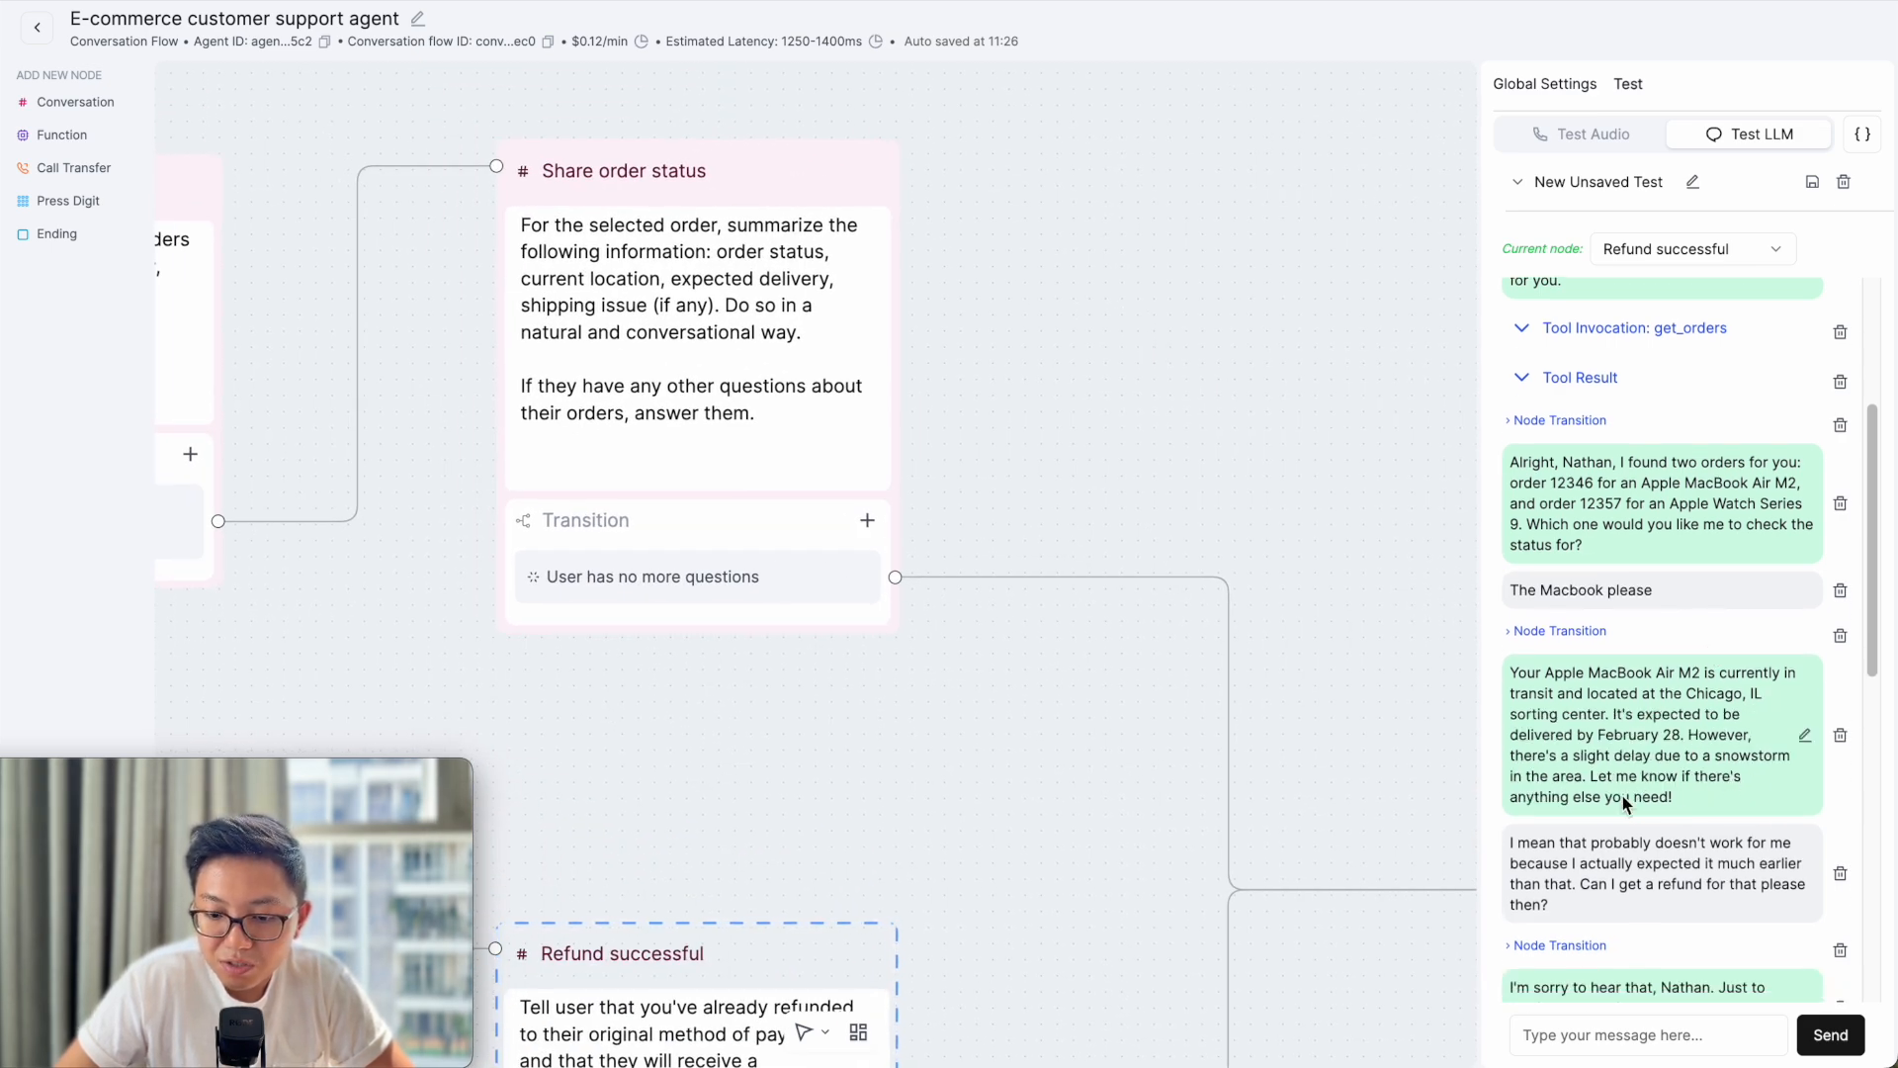
scroll(1542, 840, "down", 1)
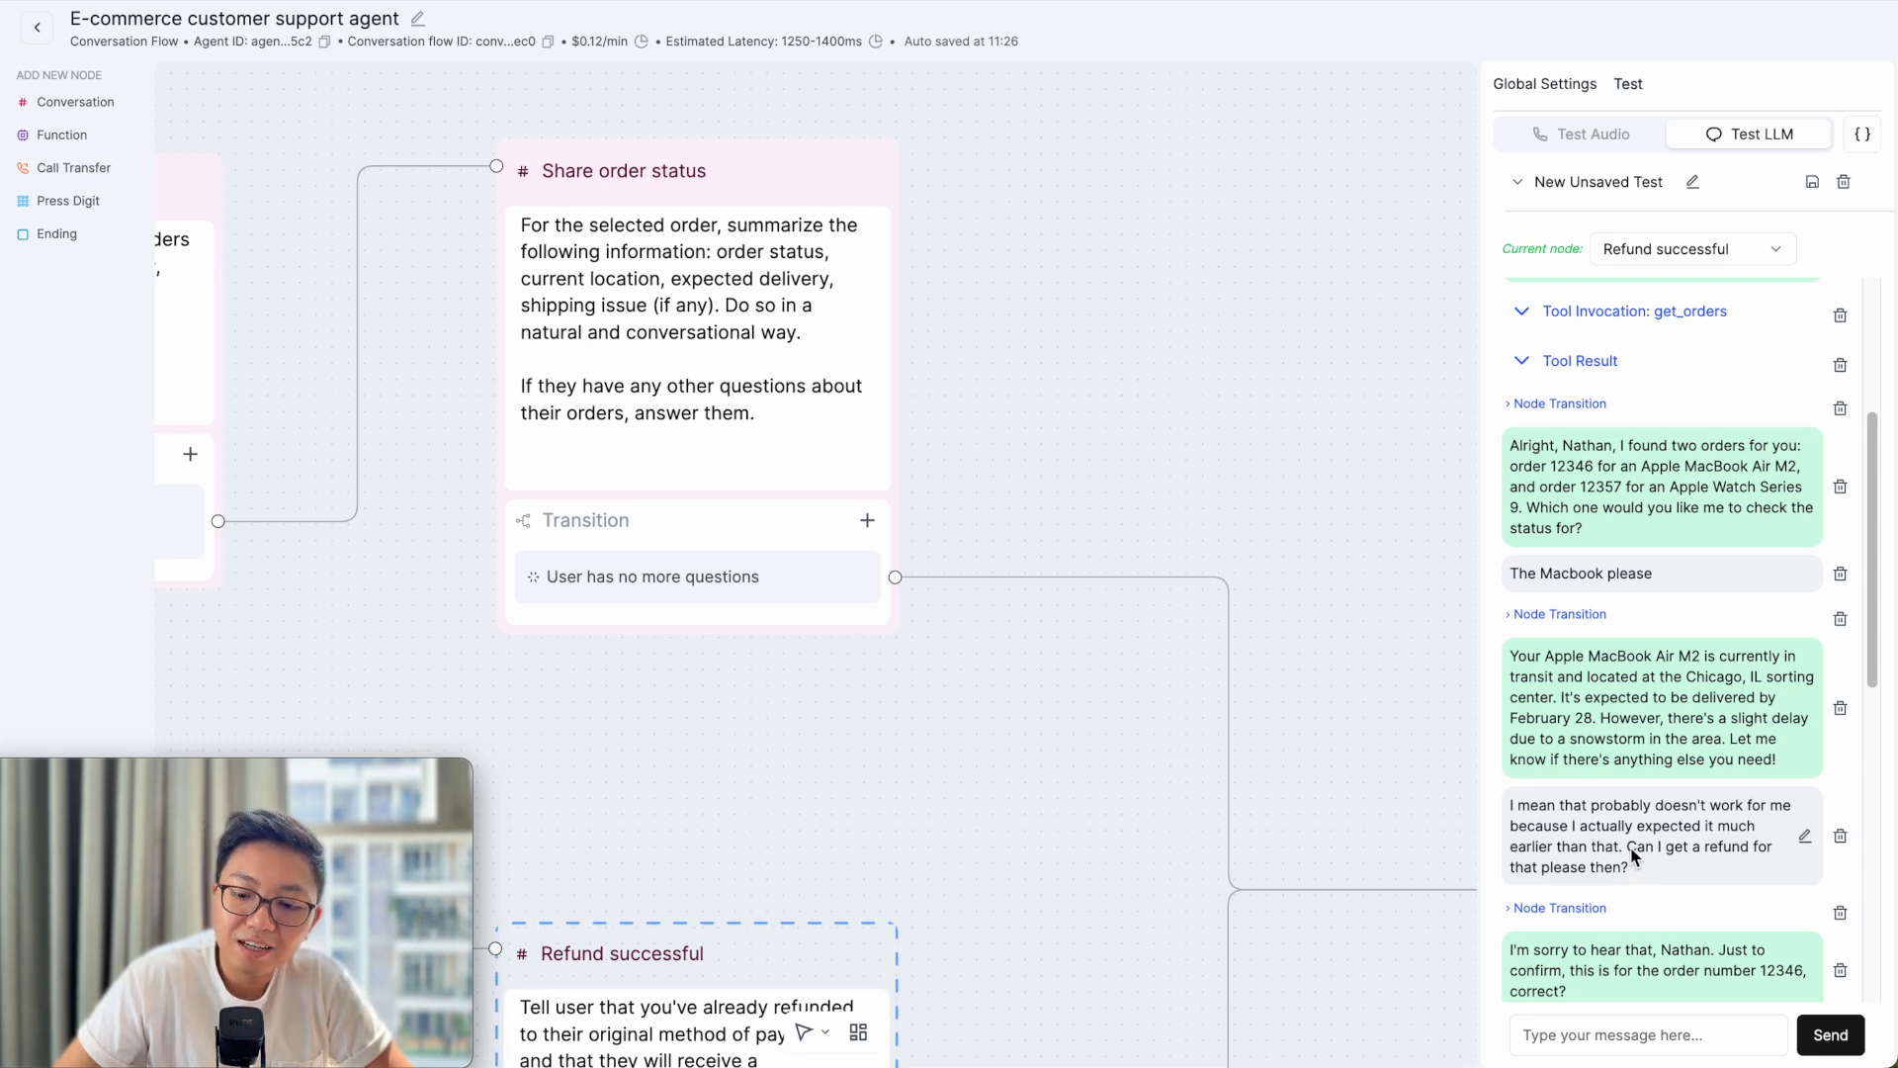
- Locate the Refund requested global node in the flow and inspect its settings, highlighting its global node condition
left_click(1097, 348)
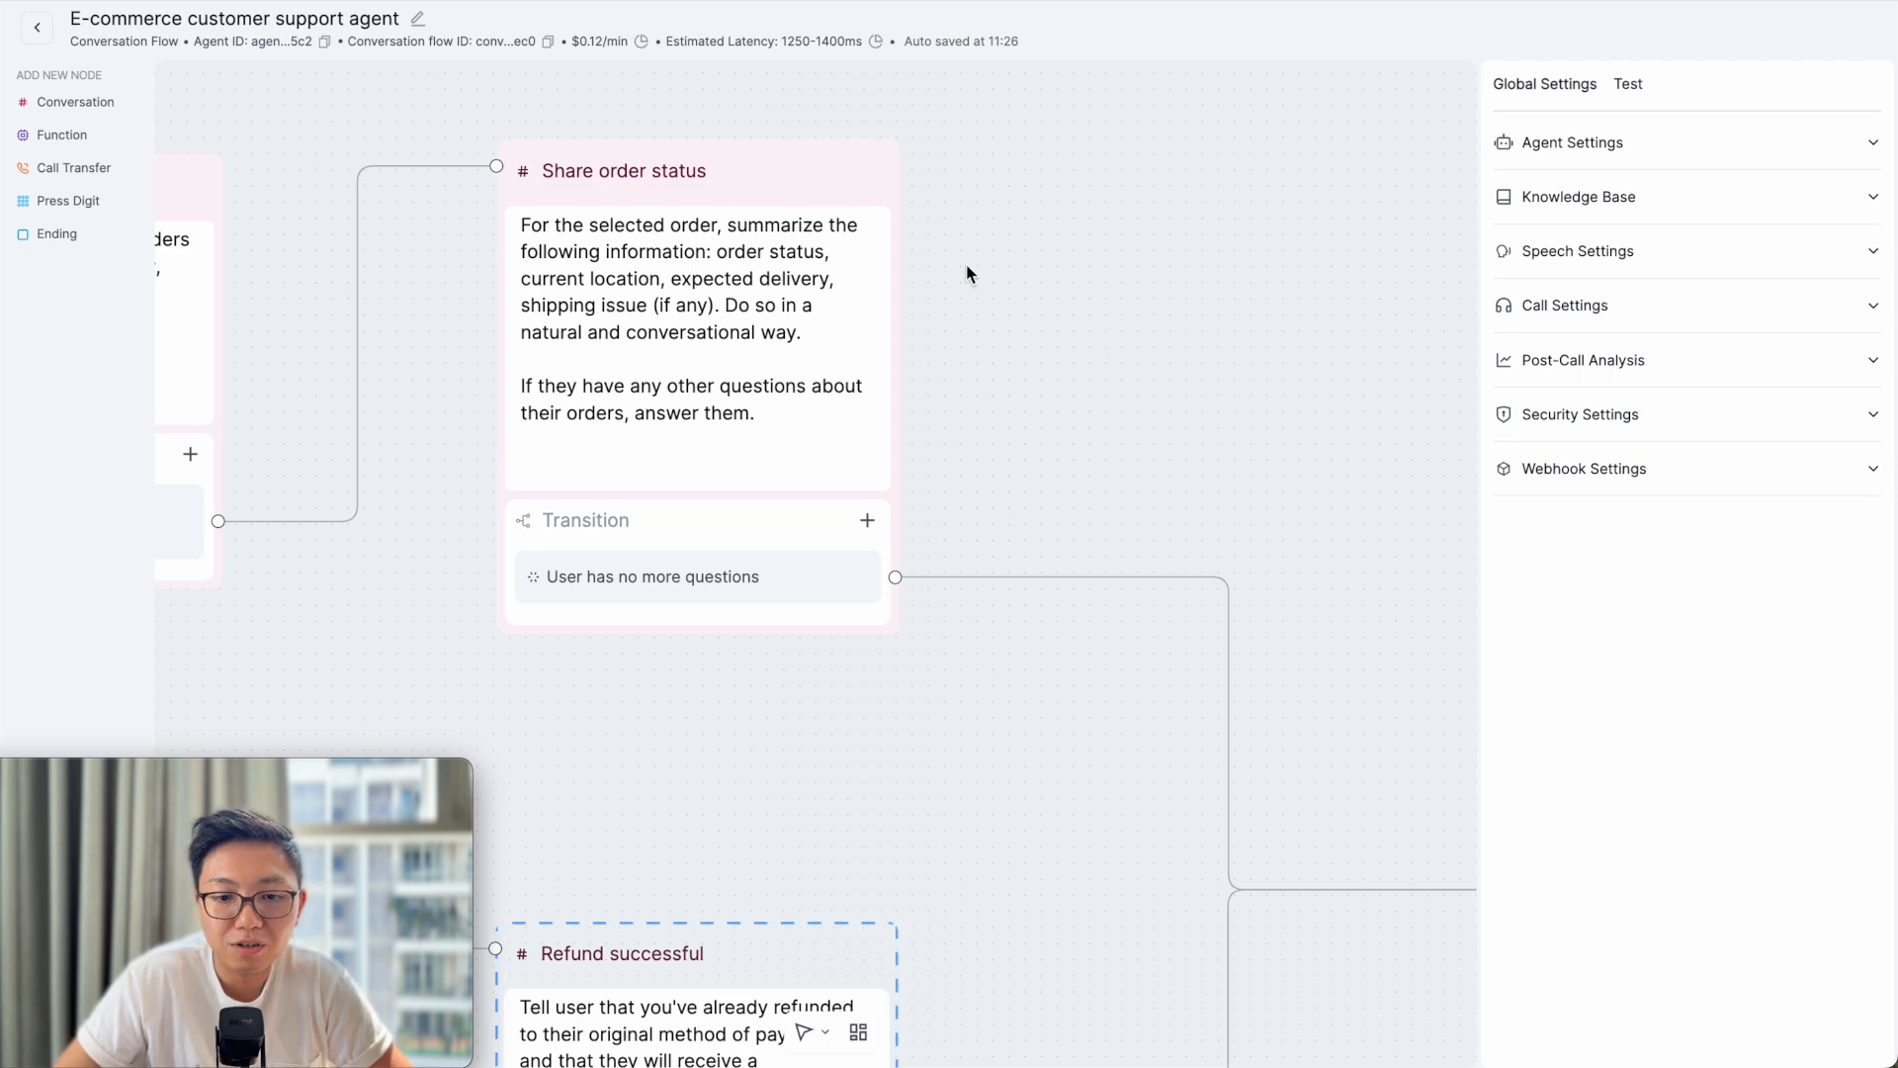
left_click_drag(965, 264, 1434, 345)
left_click(748, 791)
left_click_drag(686, 772, 1054, 696)
scroll(1089, 673, "down", 3)
scroll(1089, 676, "down", 3)
left_click_drag(788, 732, 1306, 500)
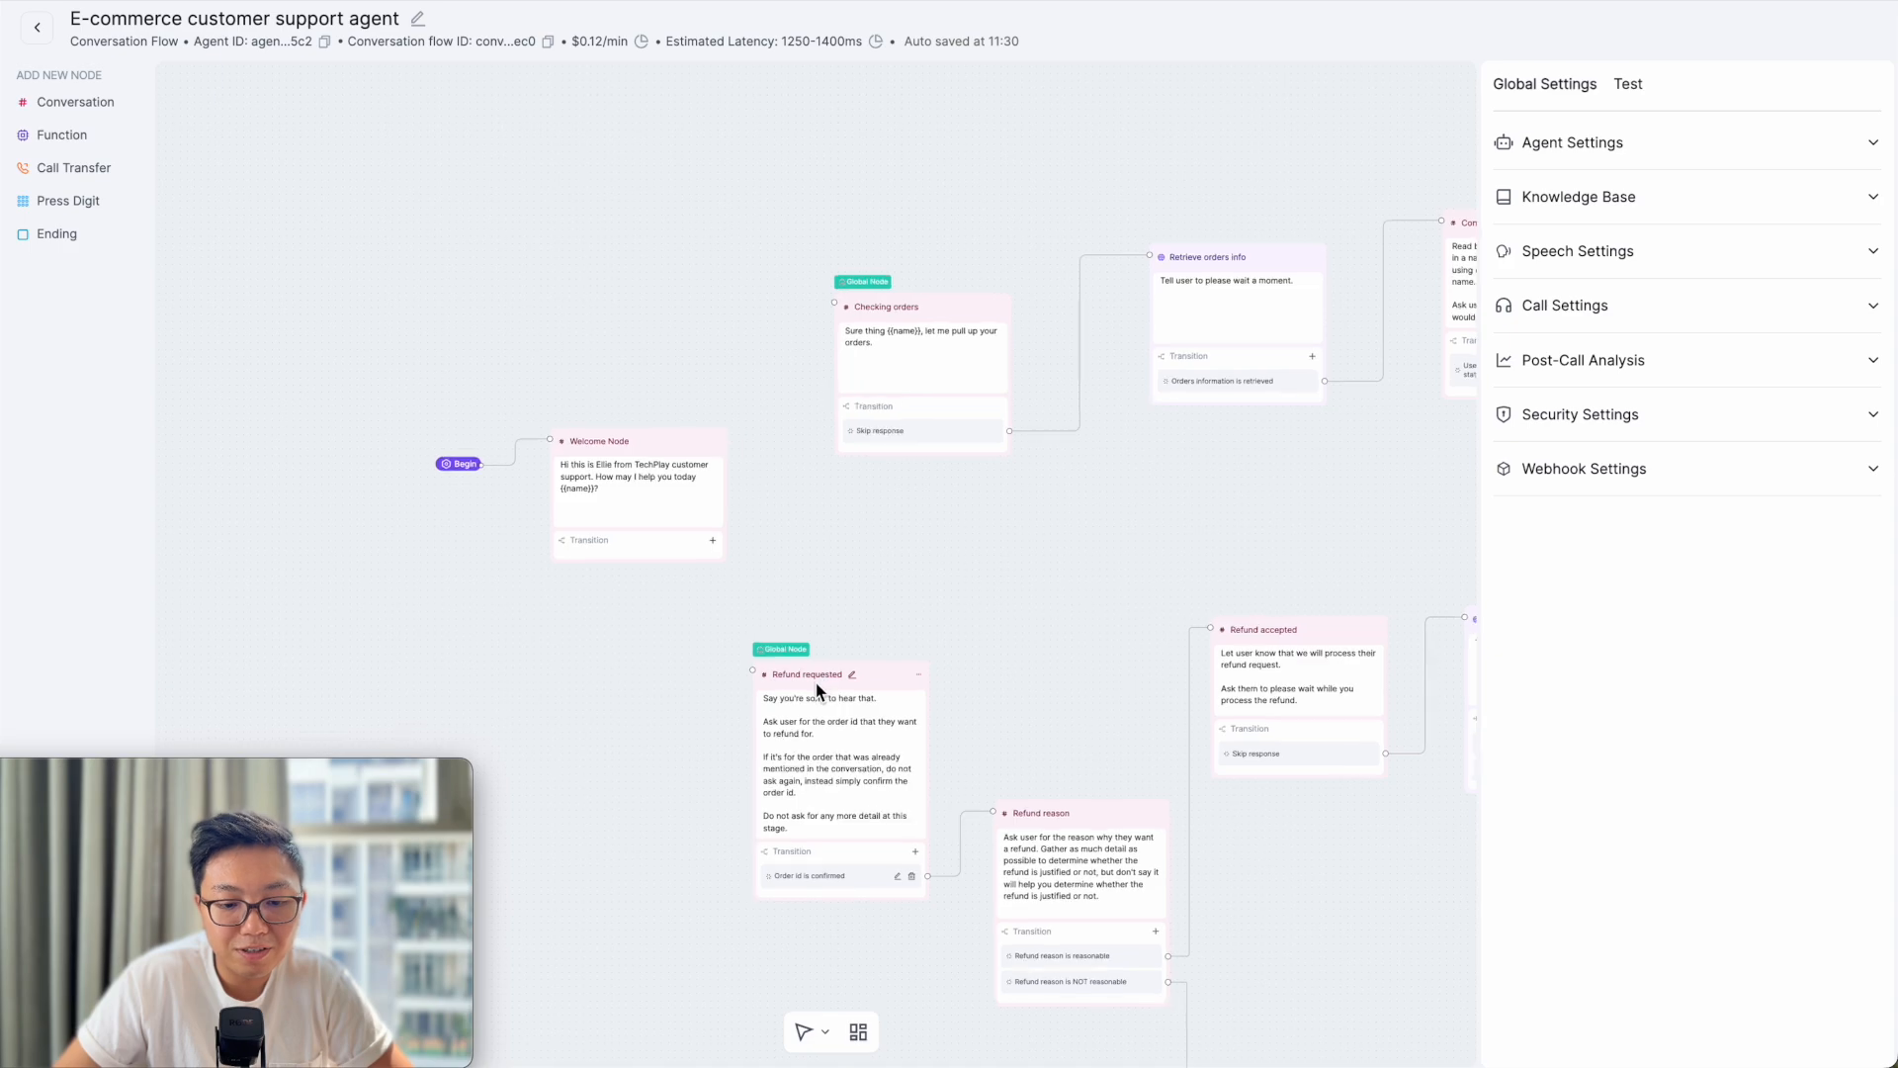
scroll(828, 677, "up", 3)
left_click_drag(889, 562, 725, 358)
scroll(734, 471, "up", 2)
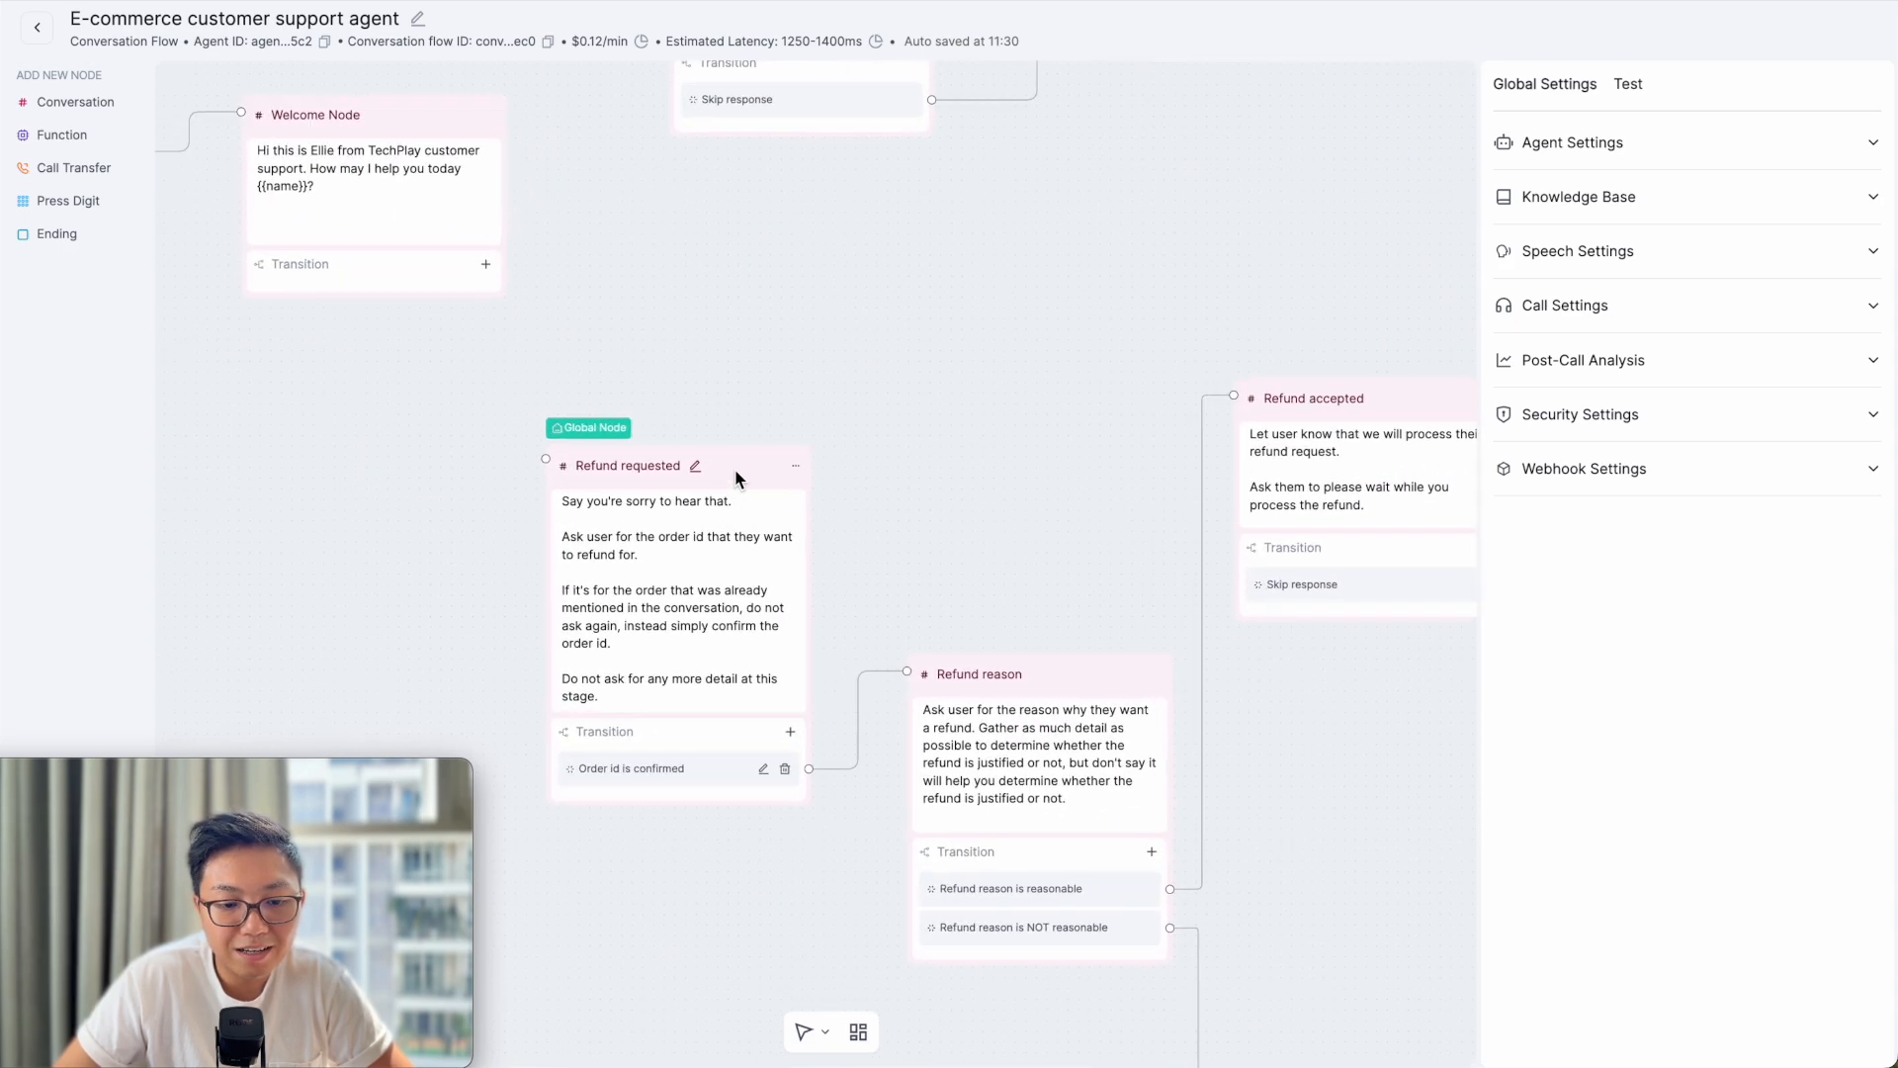
left_click(736, 472)
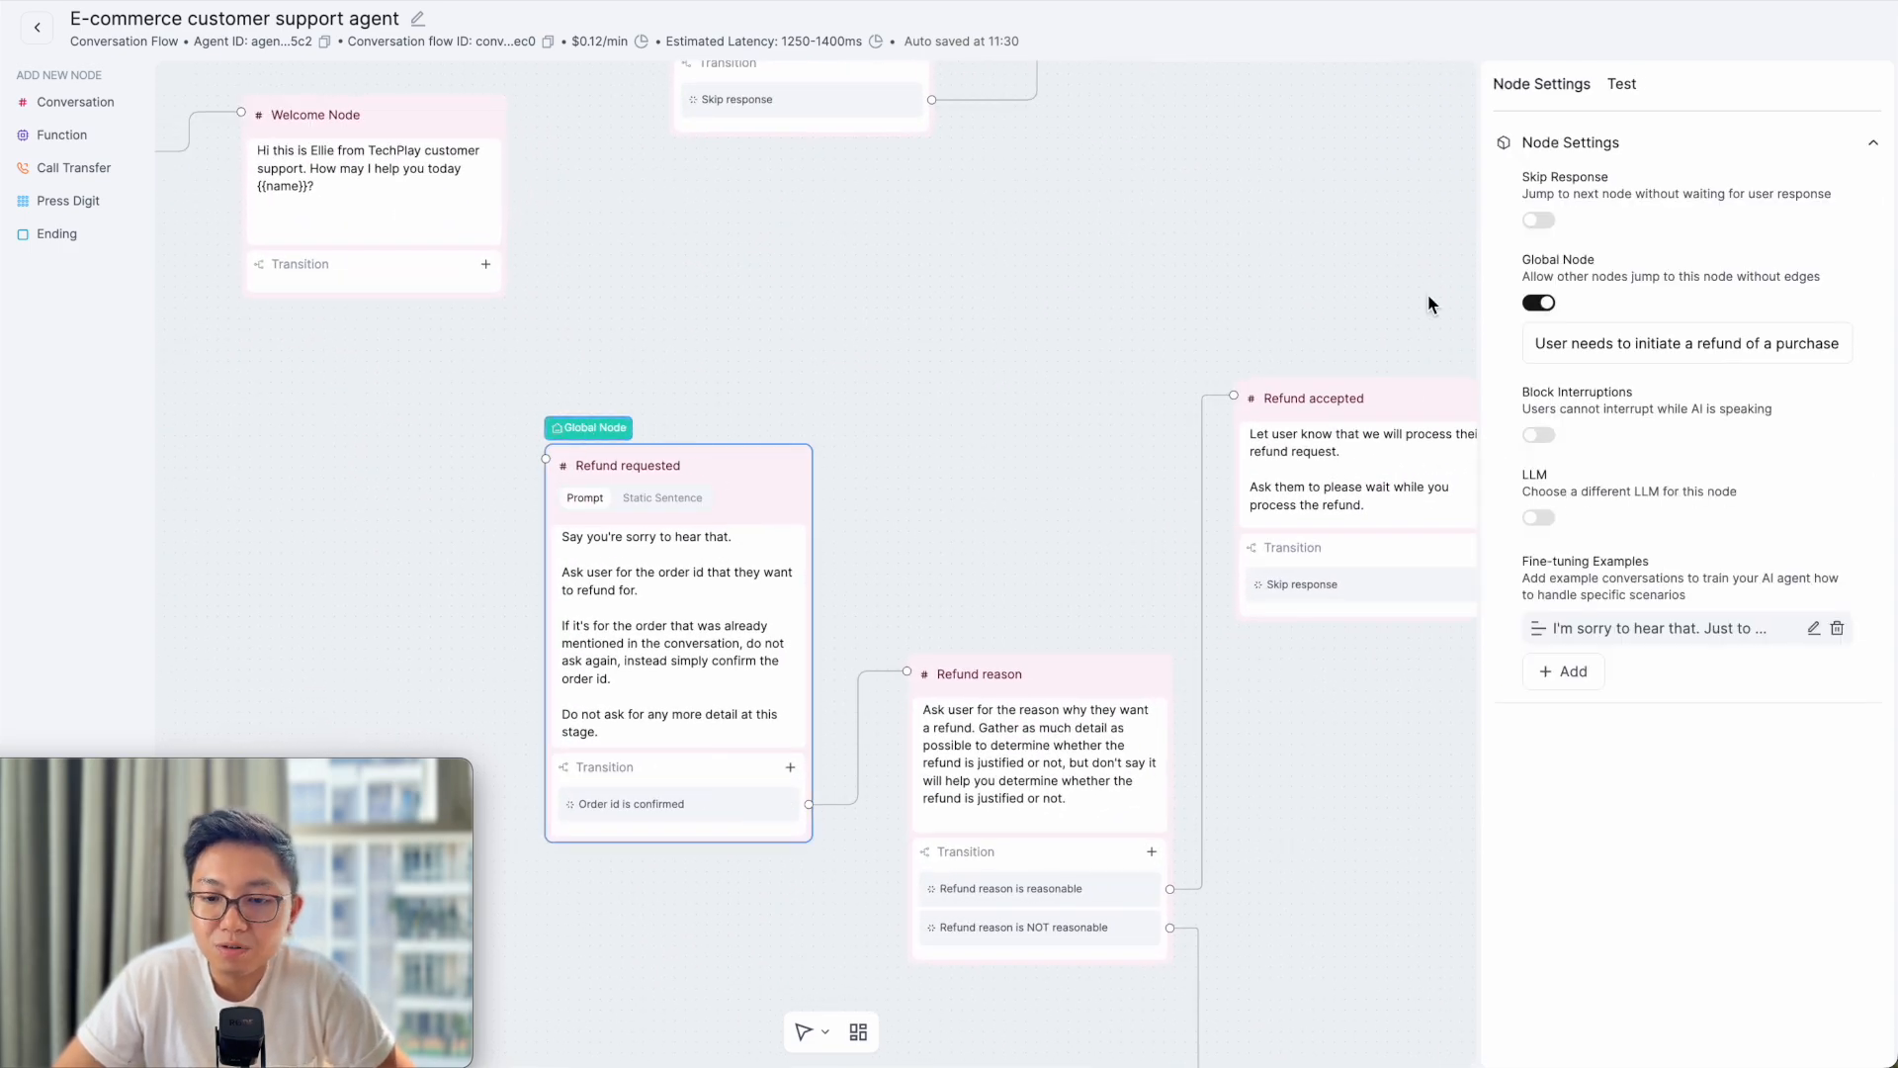
triple_click(1664, 348)
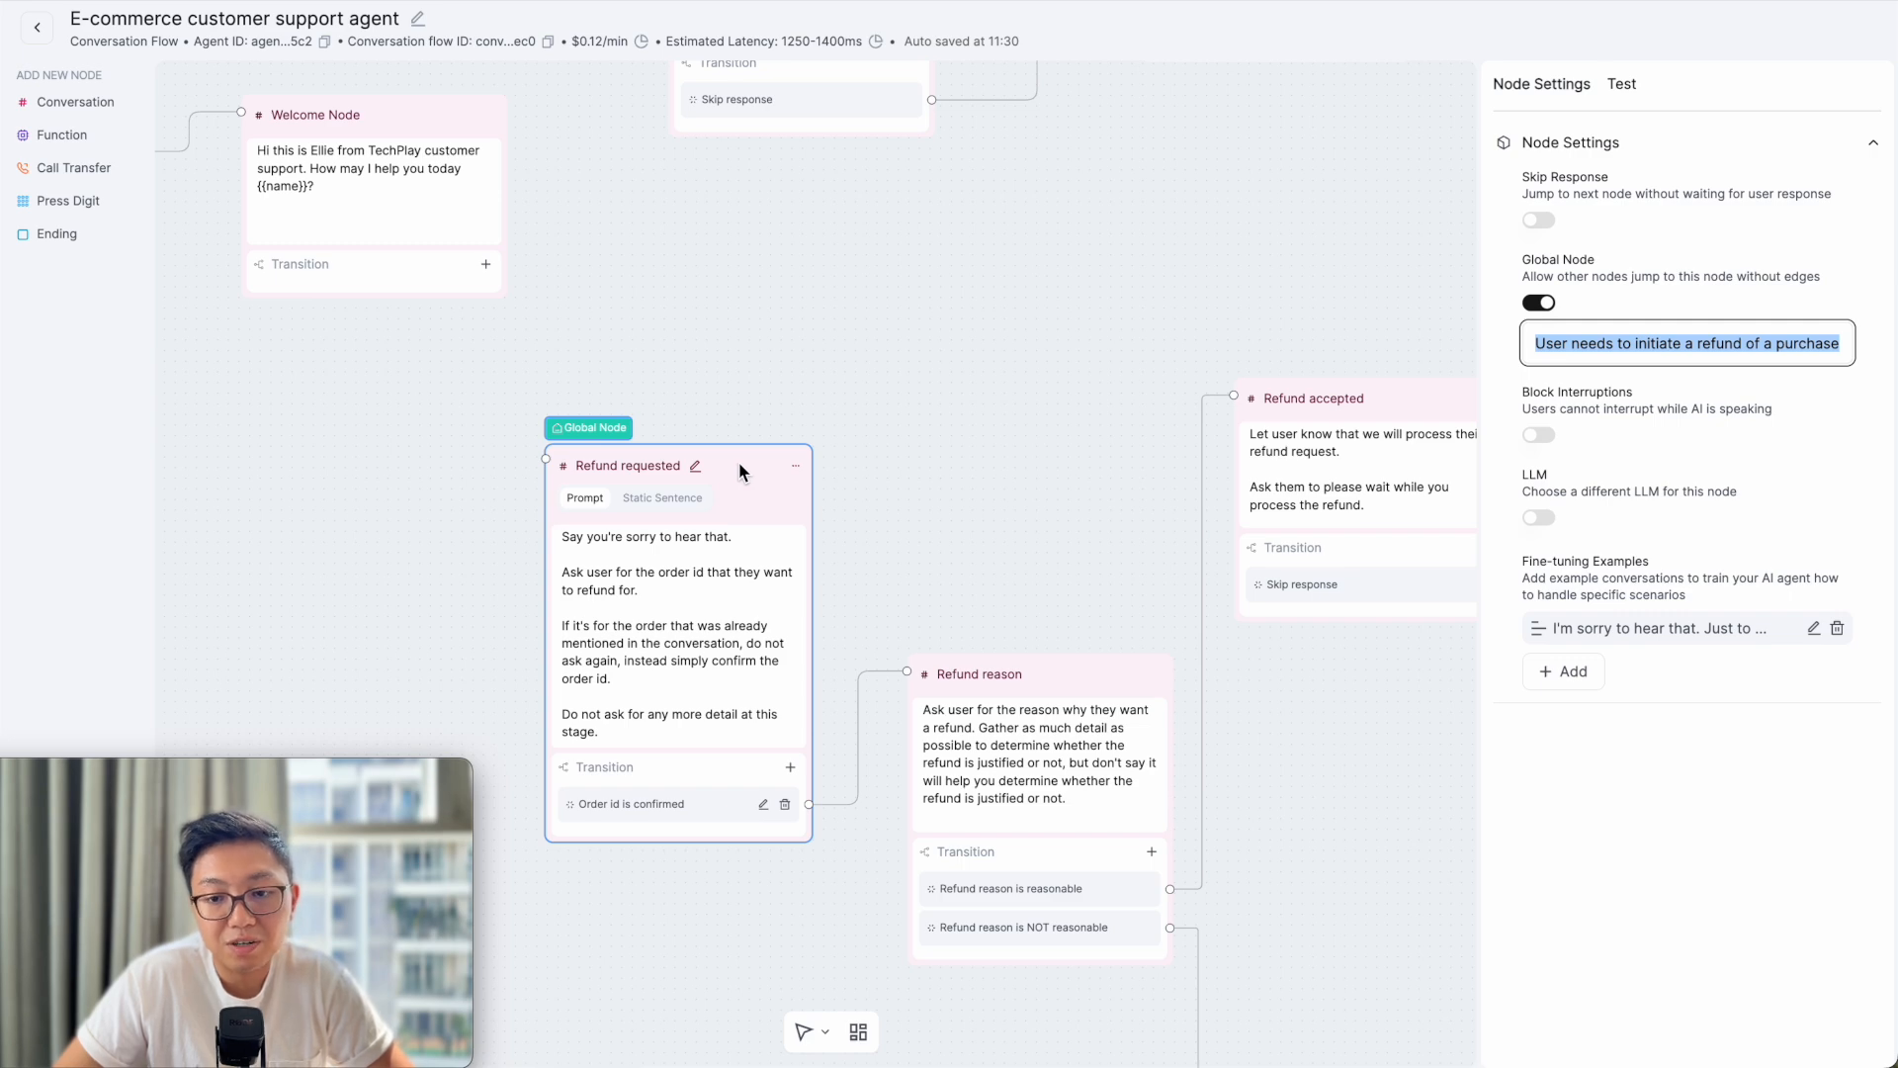
- Expand the node transition following the refund request in the test conversation and examine the Refund requested node's prompt alongside it
left_click(1622, 84)
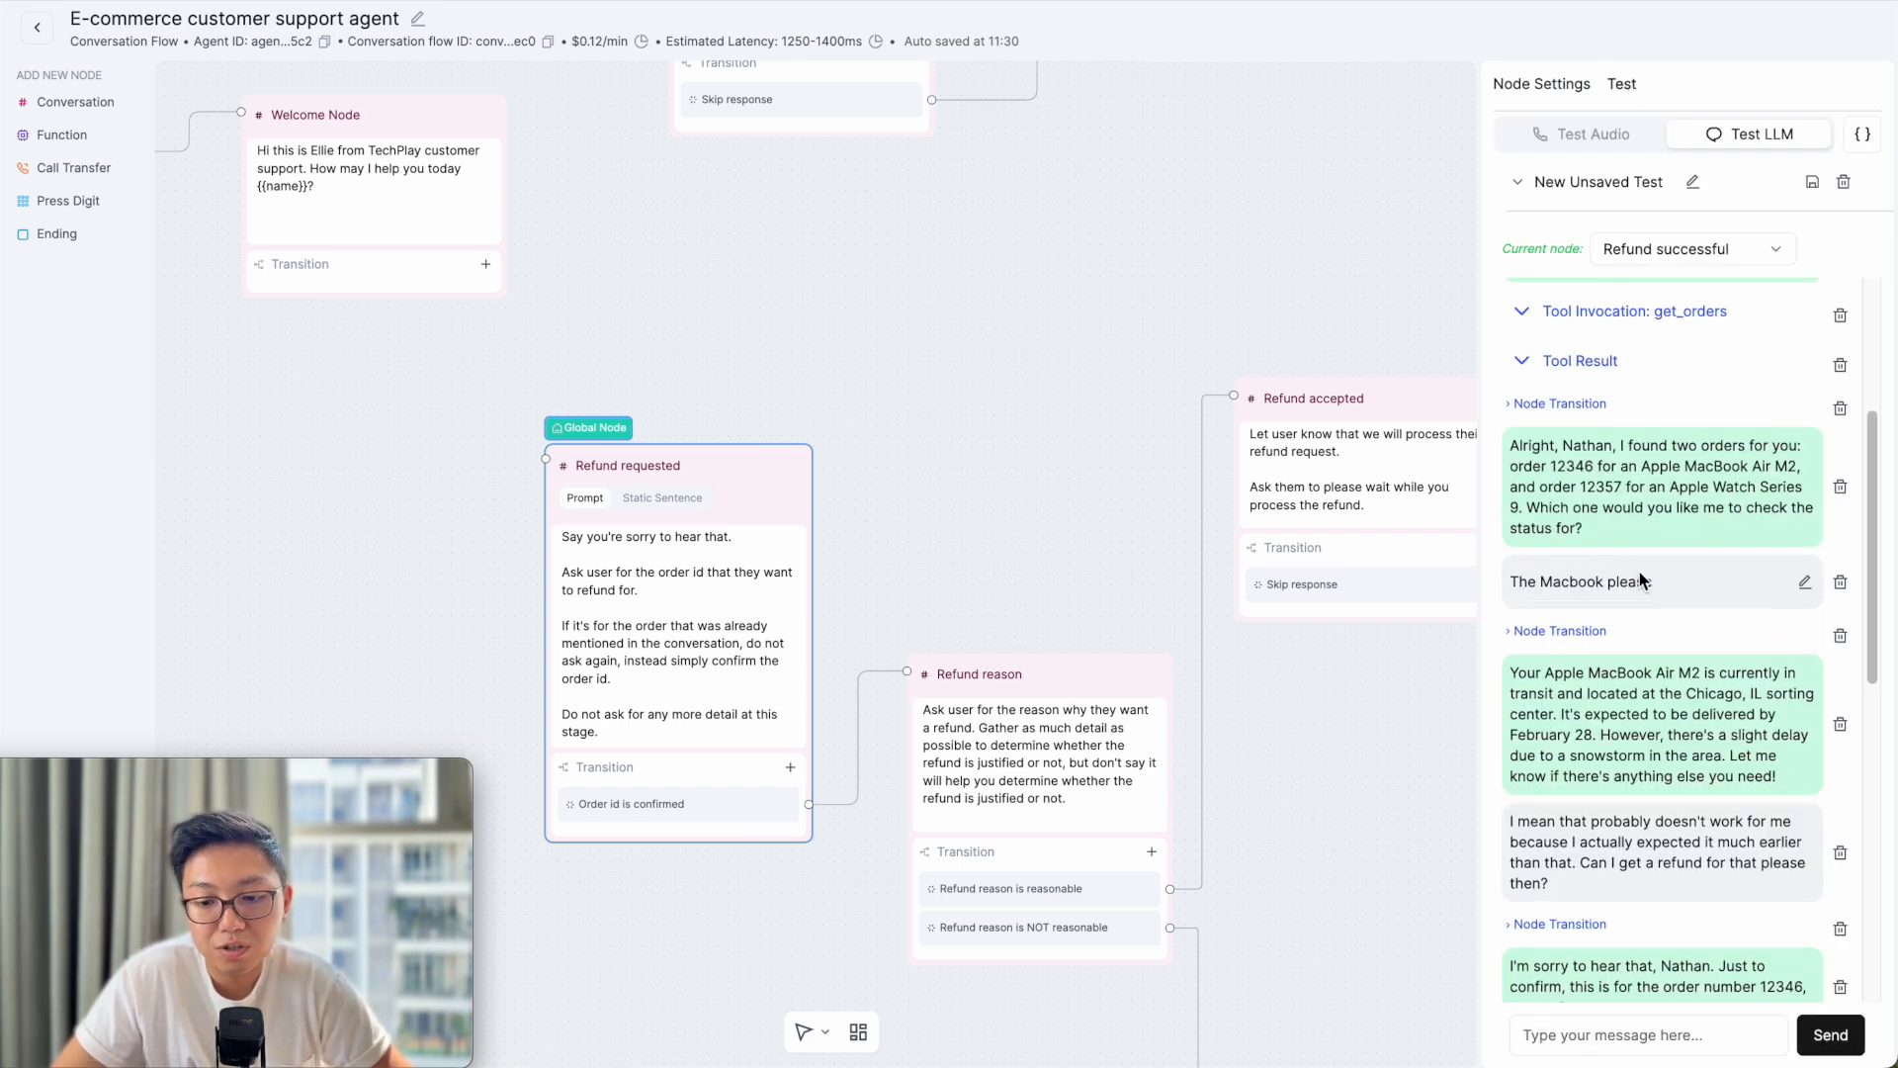
scroll(1658, 564, "down", 1)
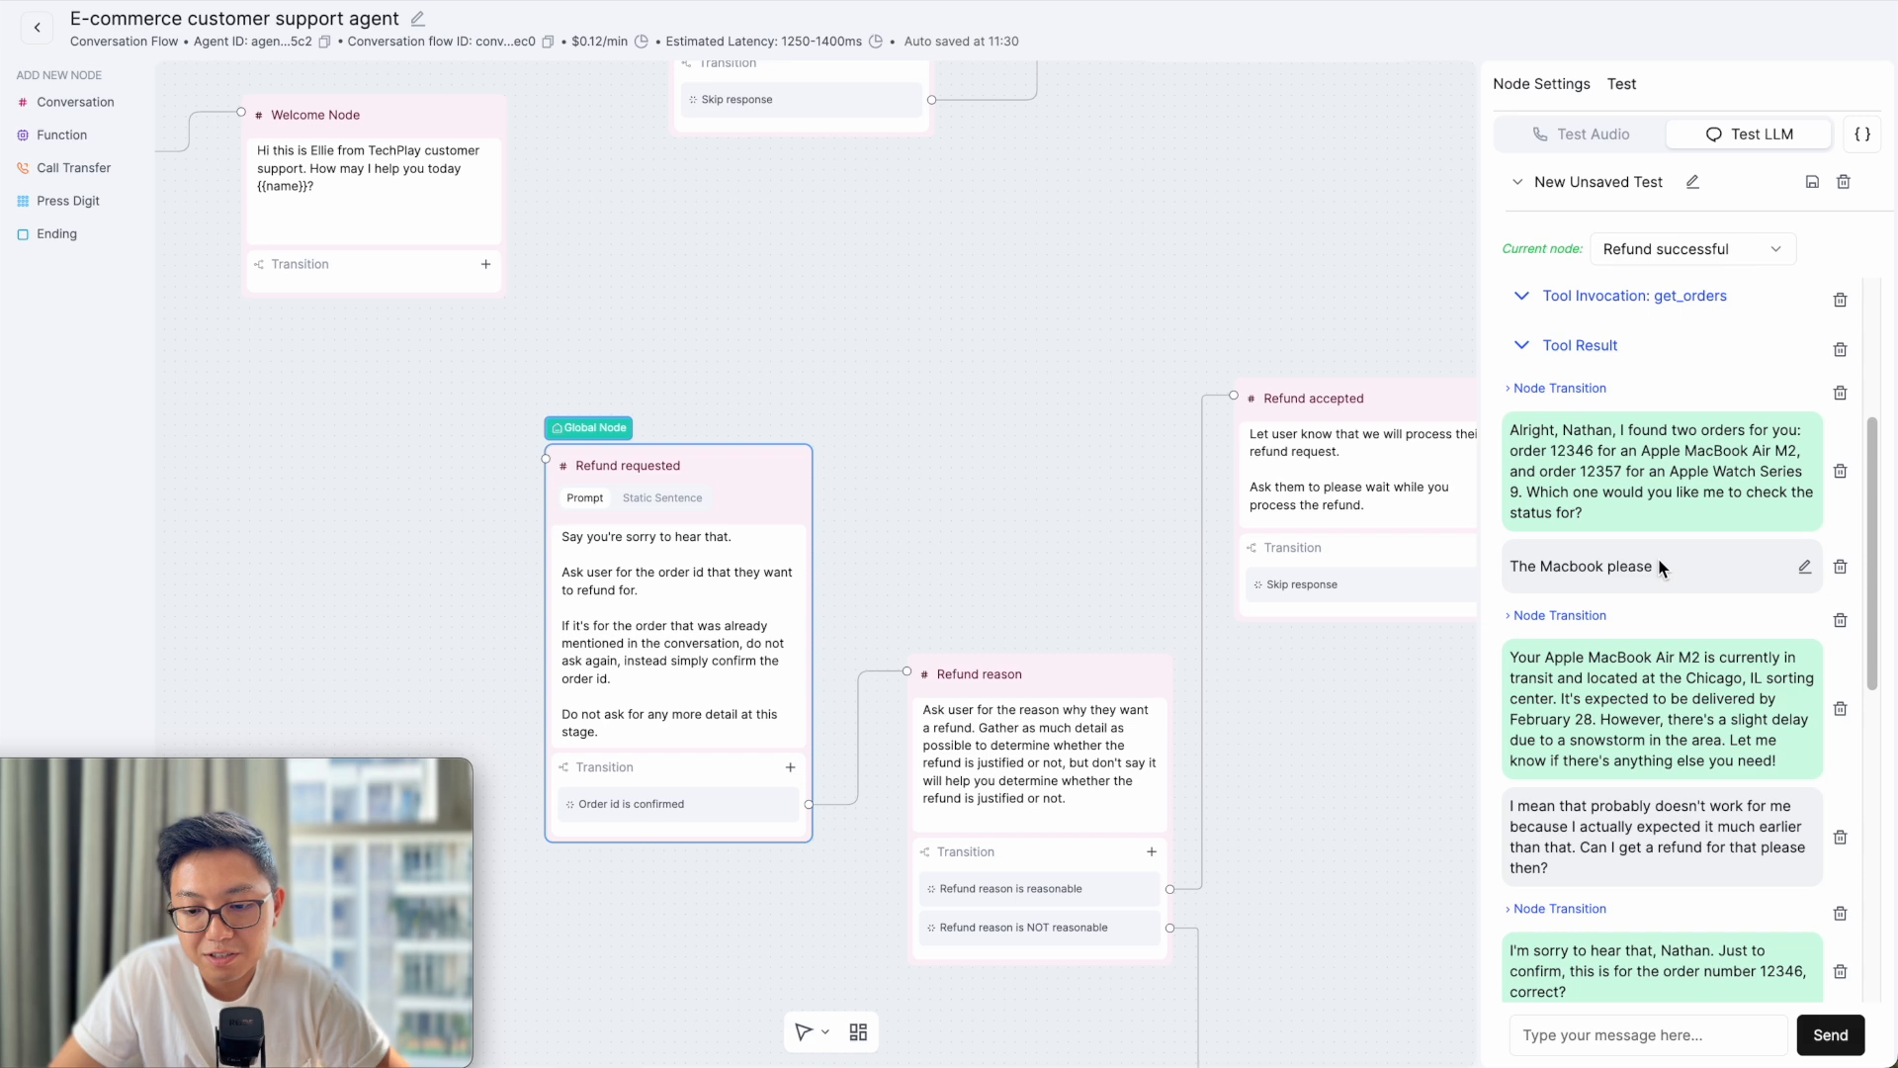
scroll(1651, 751, "down", 1)
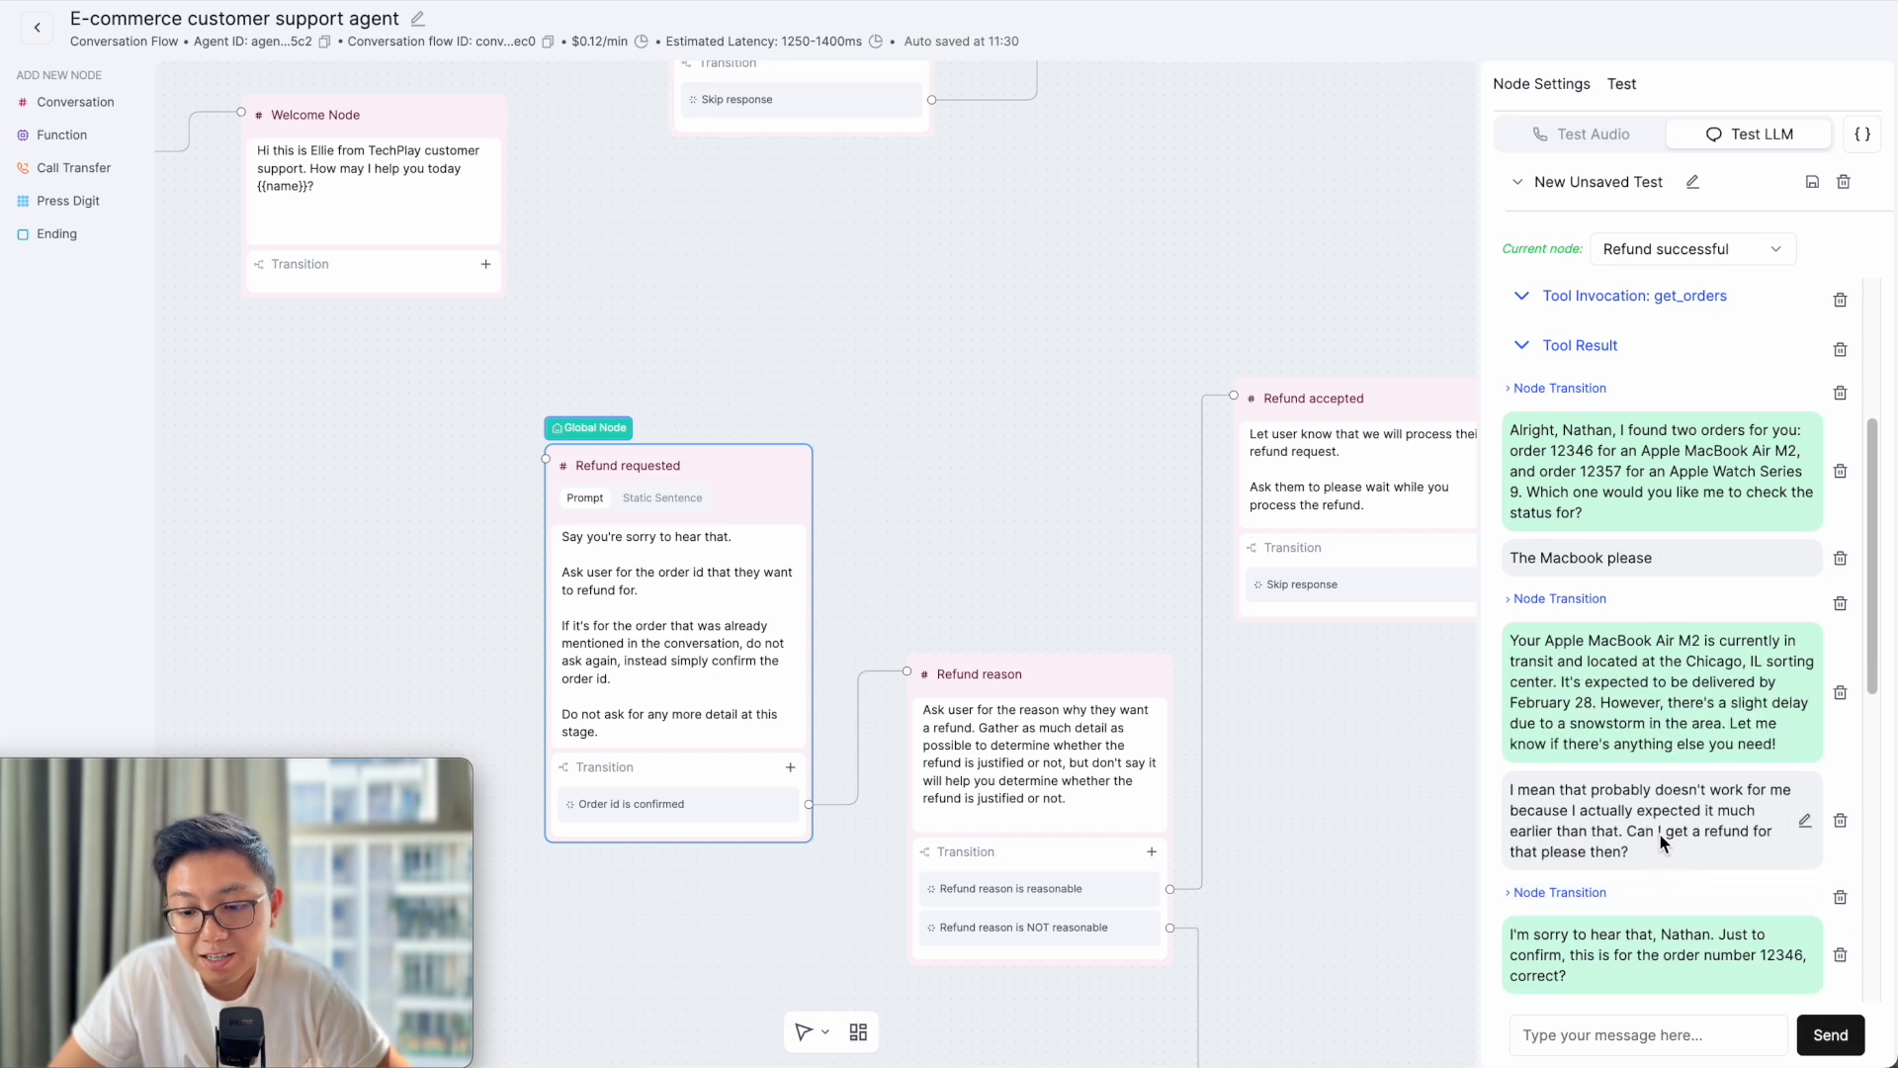
left_click(1588, 891)
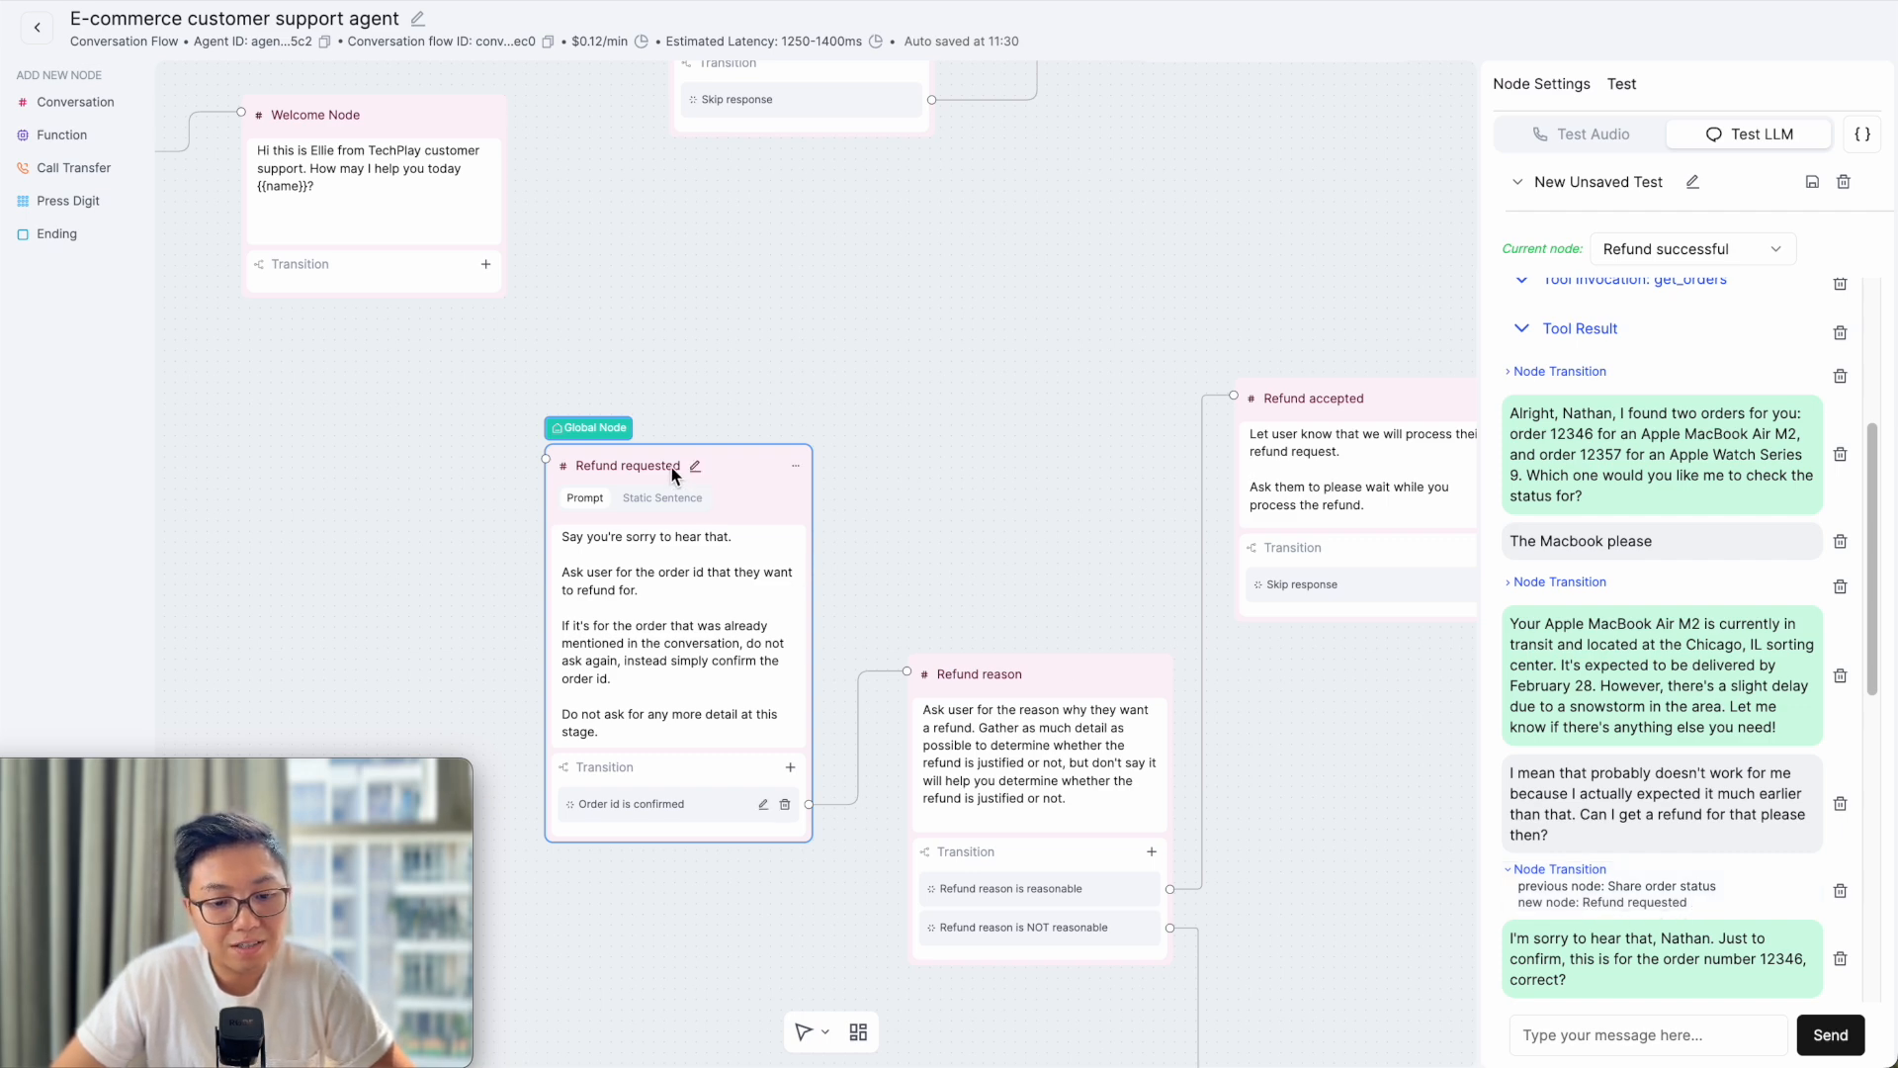
scroll(479, 514, "up", 3)
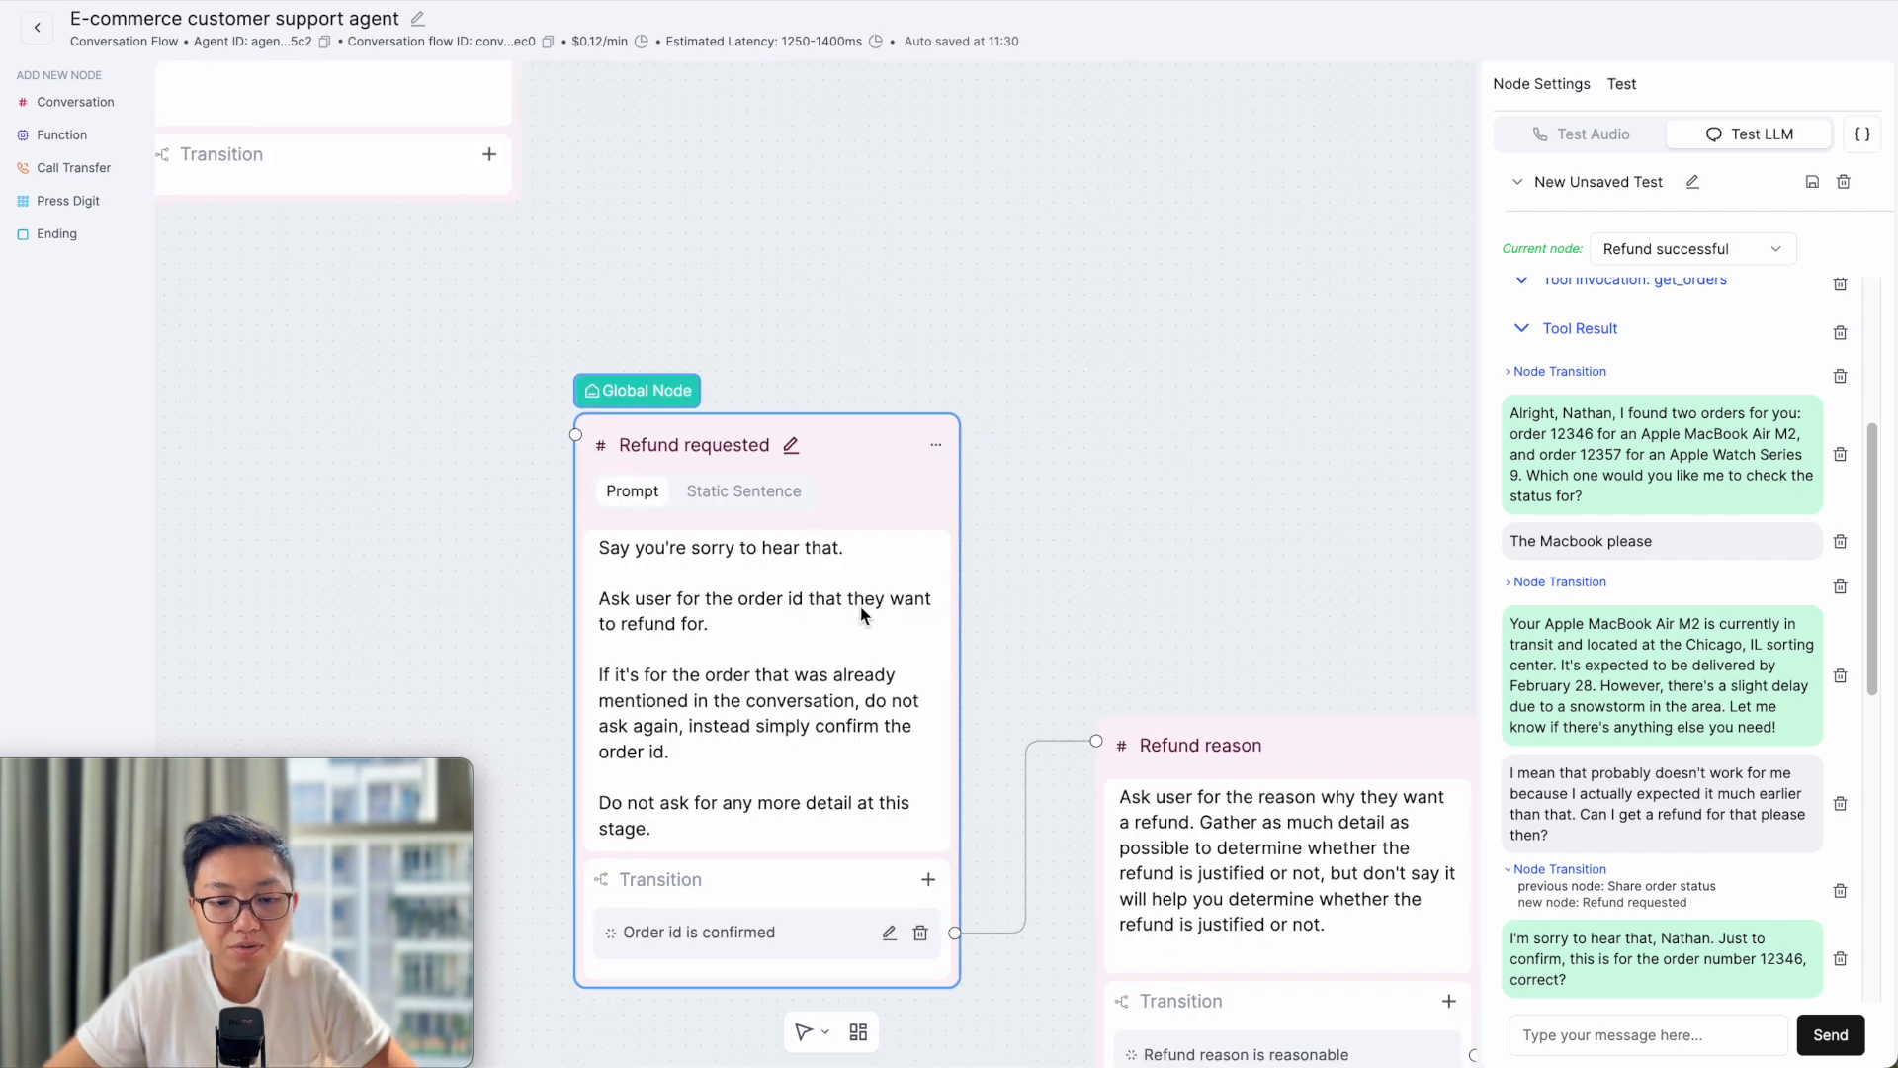
scroll(1111, 449, "down", 3)
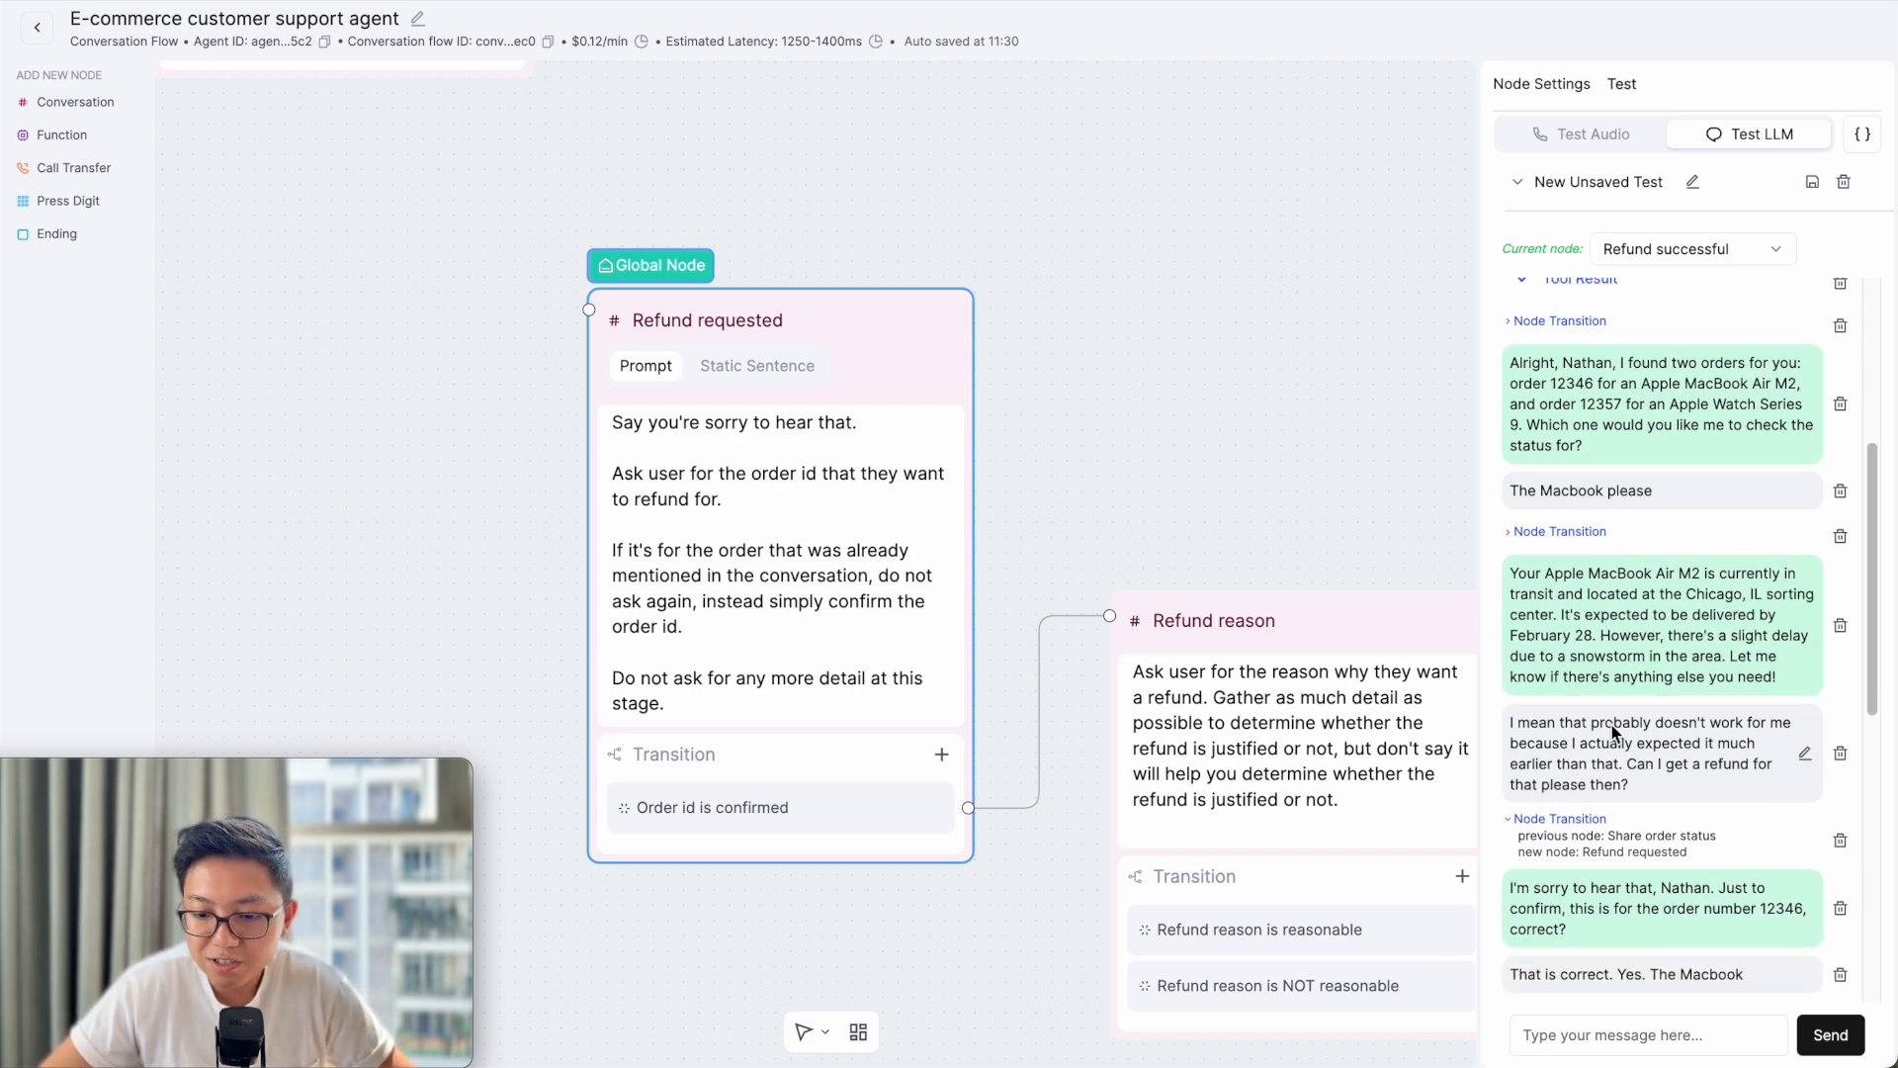
- Read the refund reason exchange in the test conversation and inspect the Refund reason node's prompt and settings
scroll(1642, 704, "down", 2)
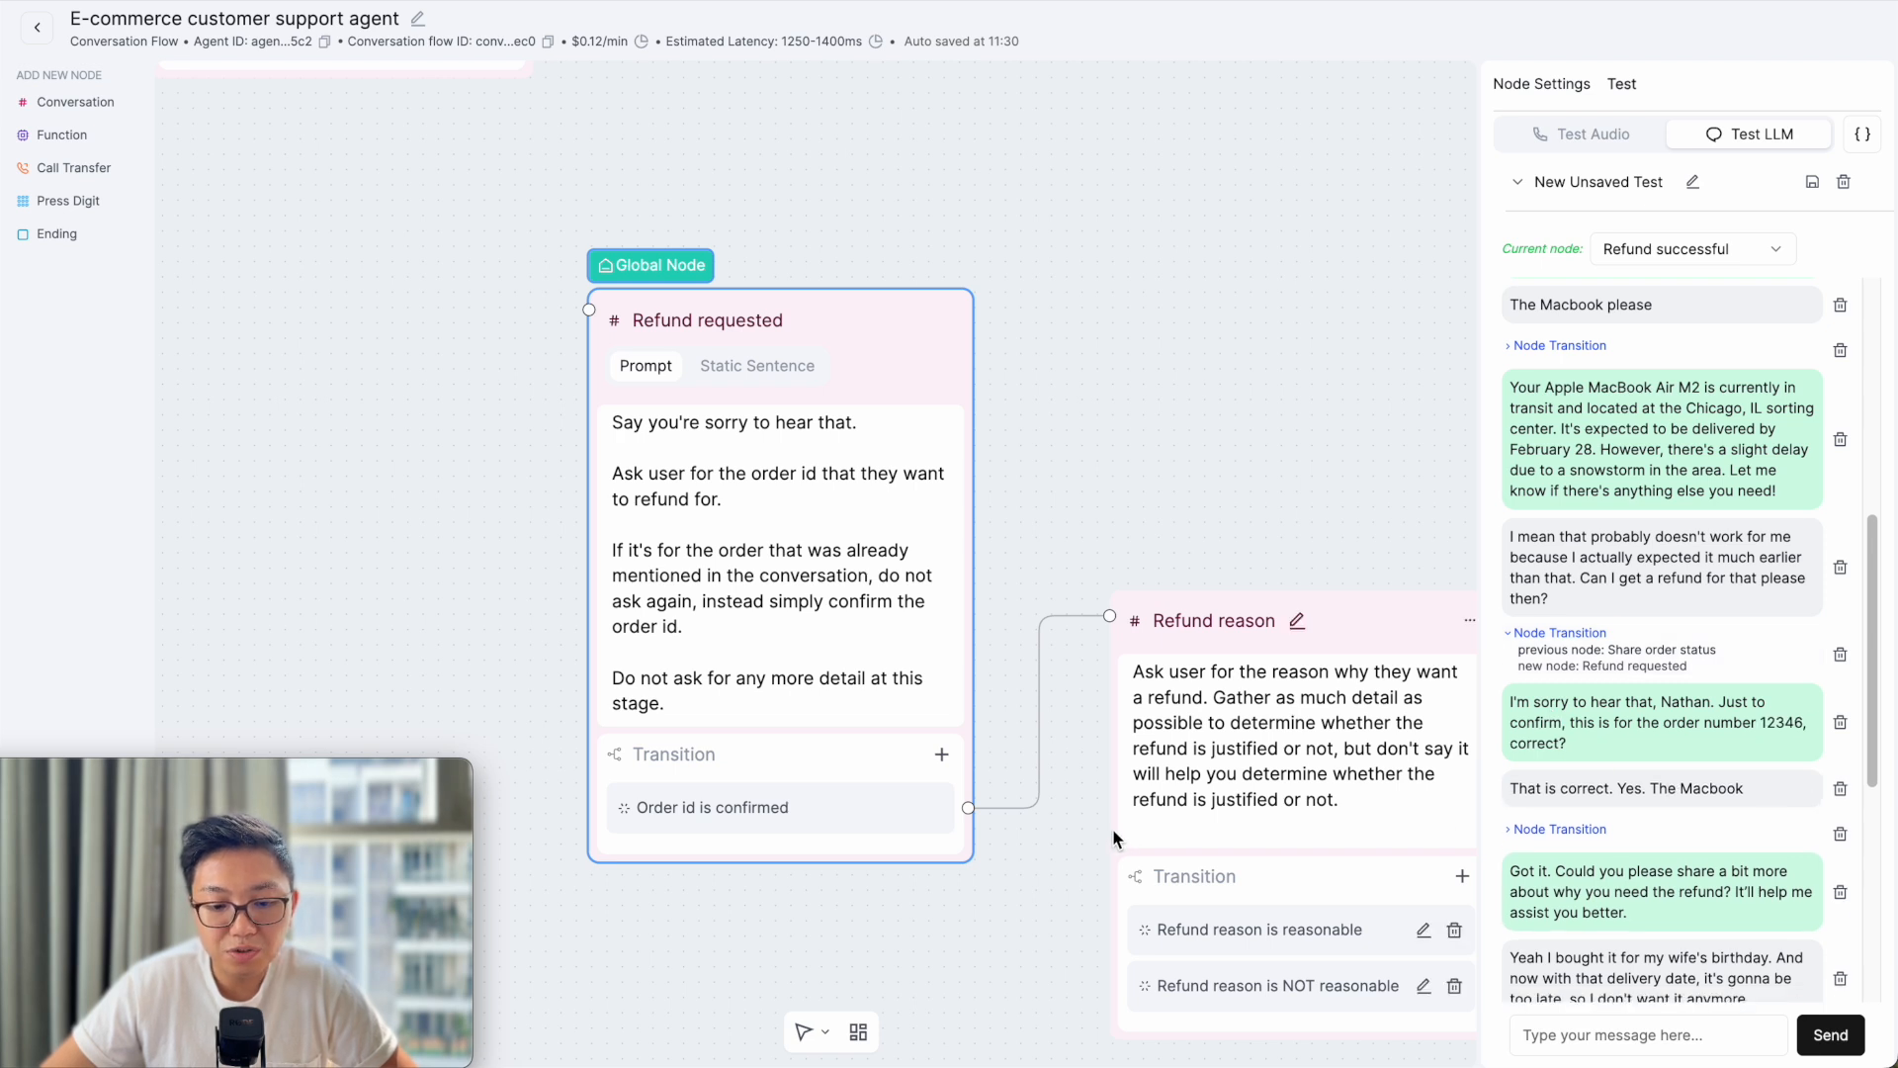
left_click(1243, 436)
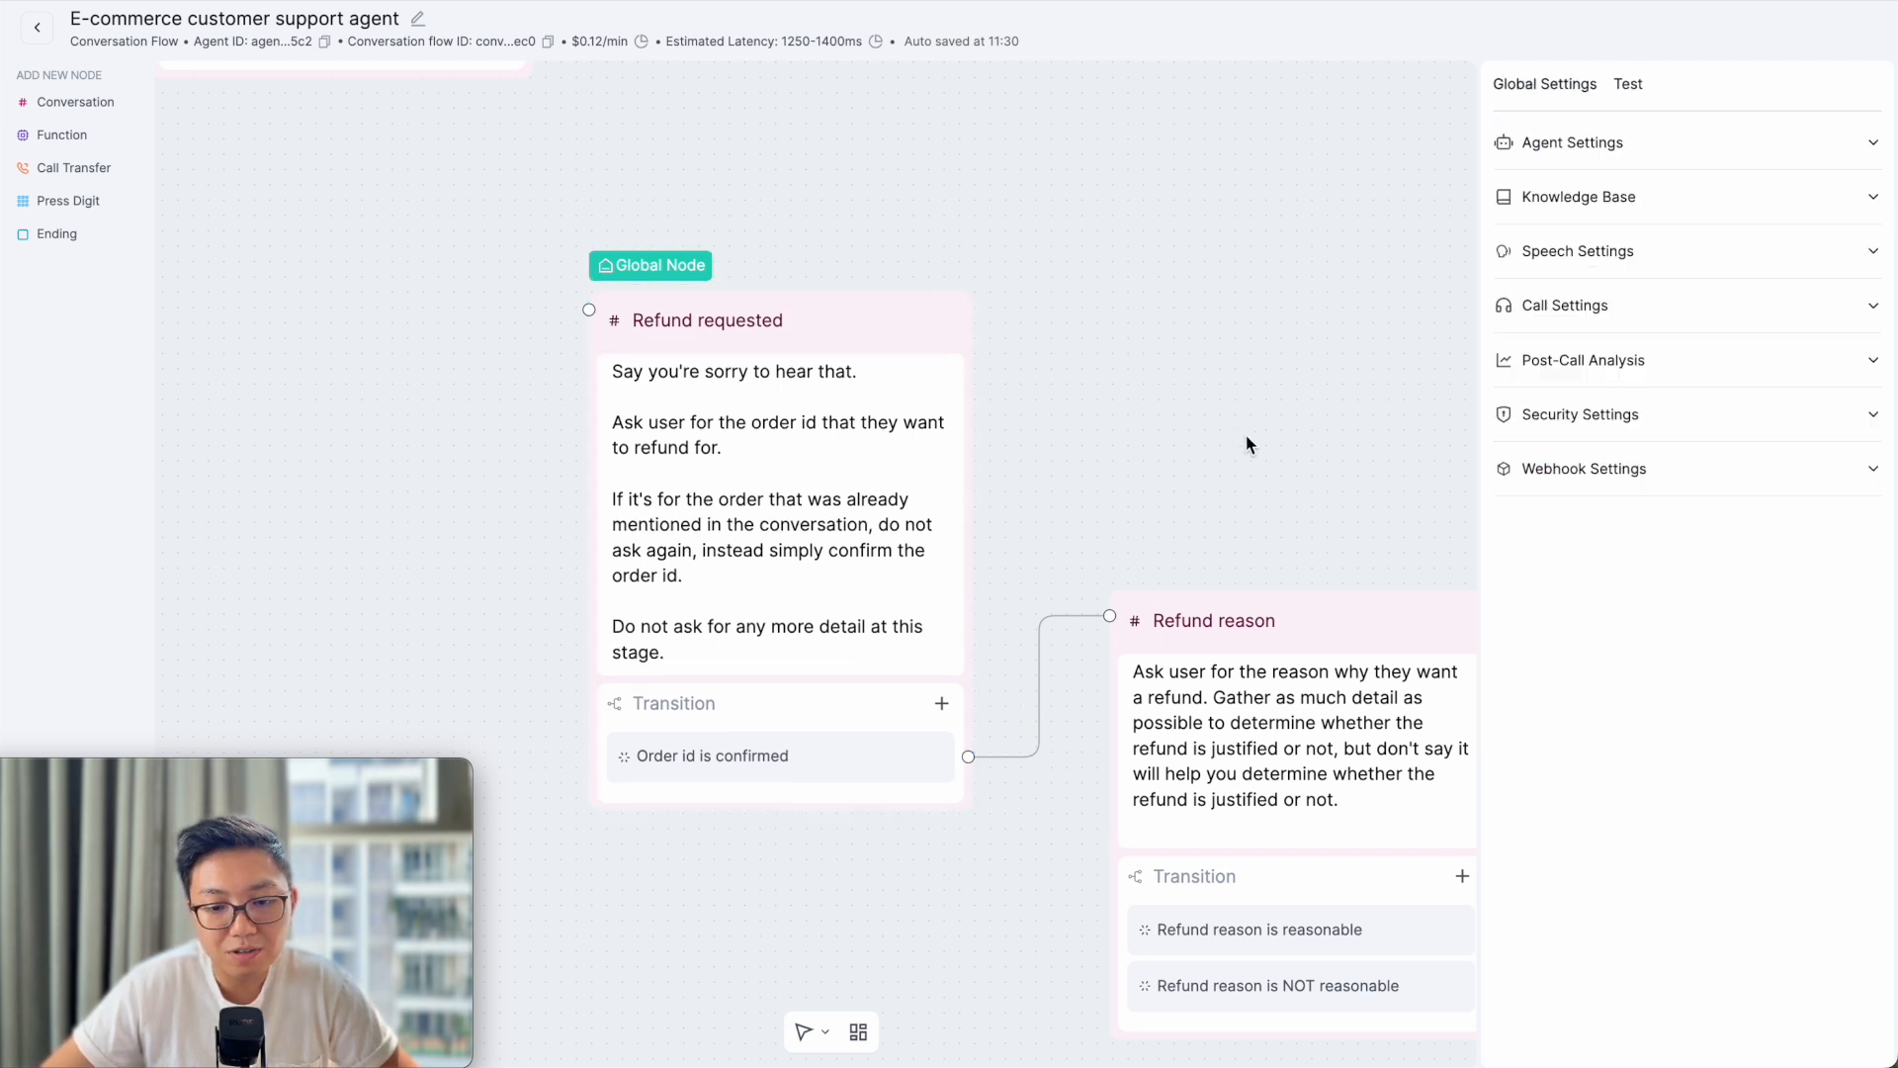
left_click_drag(1352, 453, 905, 296)
left_click(916, 433)
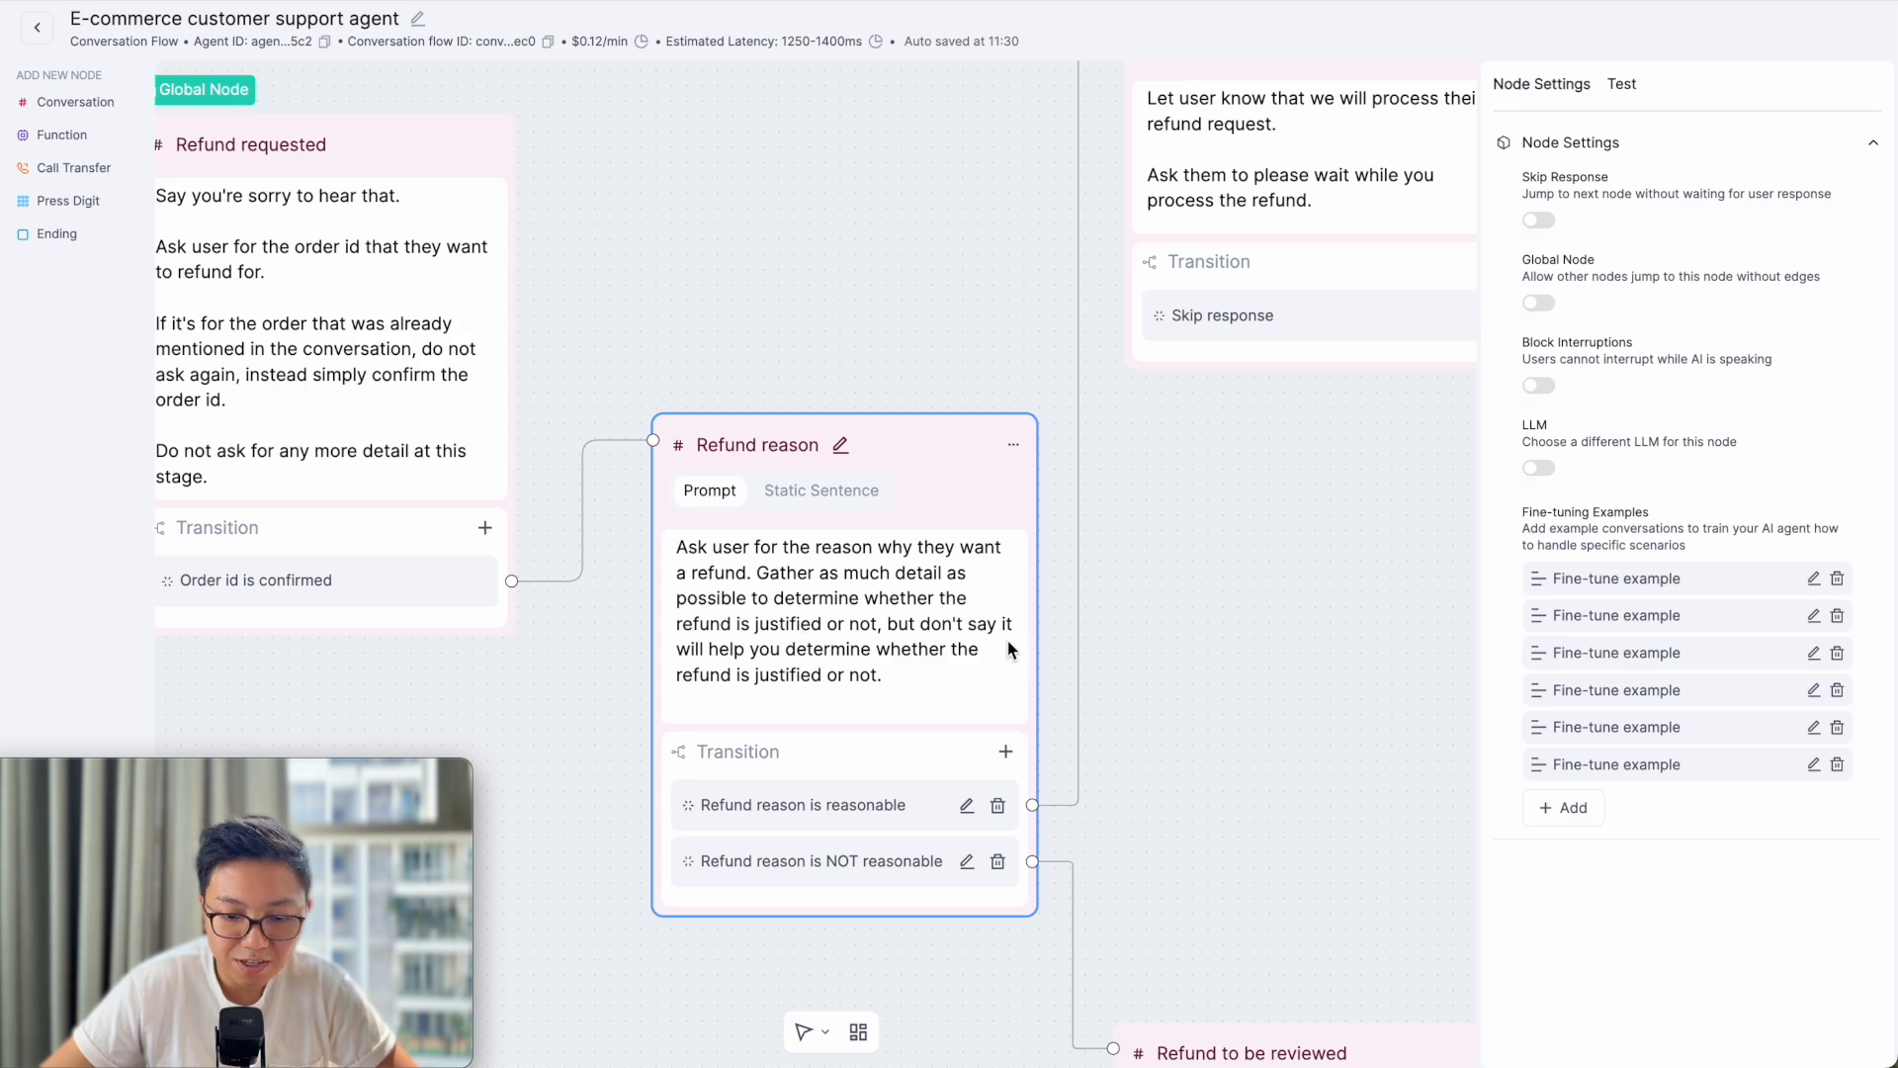
left_click(909, 291)
left_click(1629, 84)
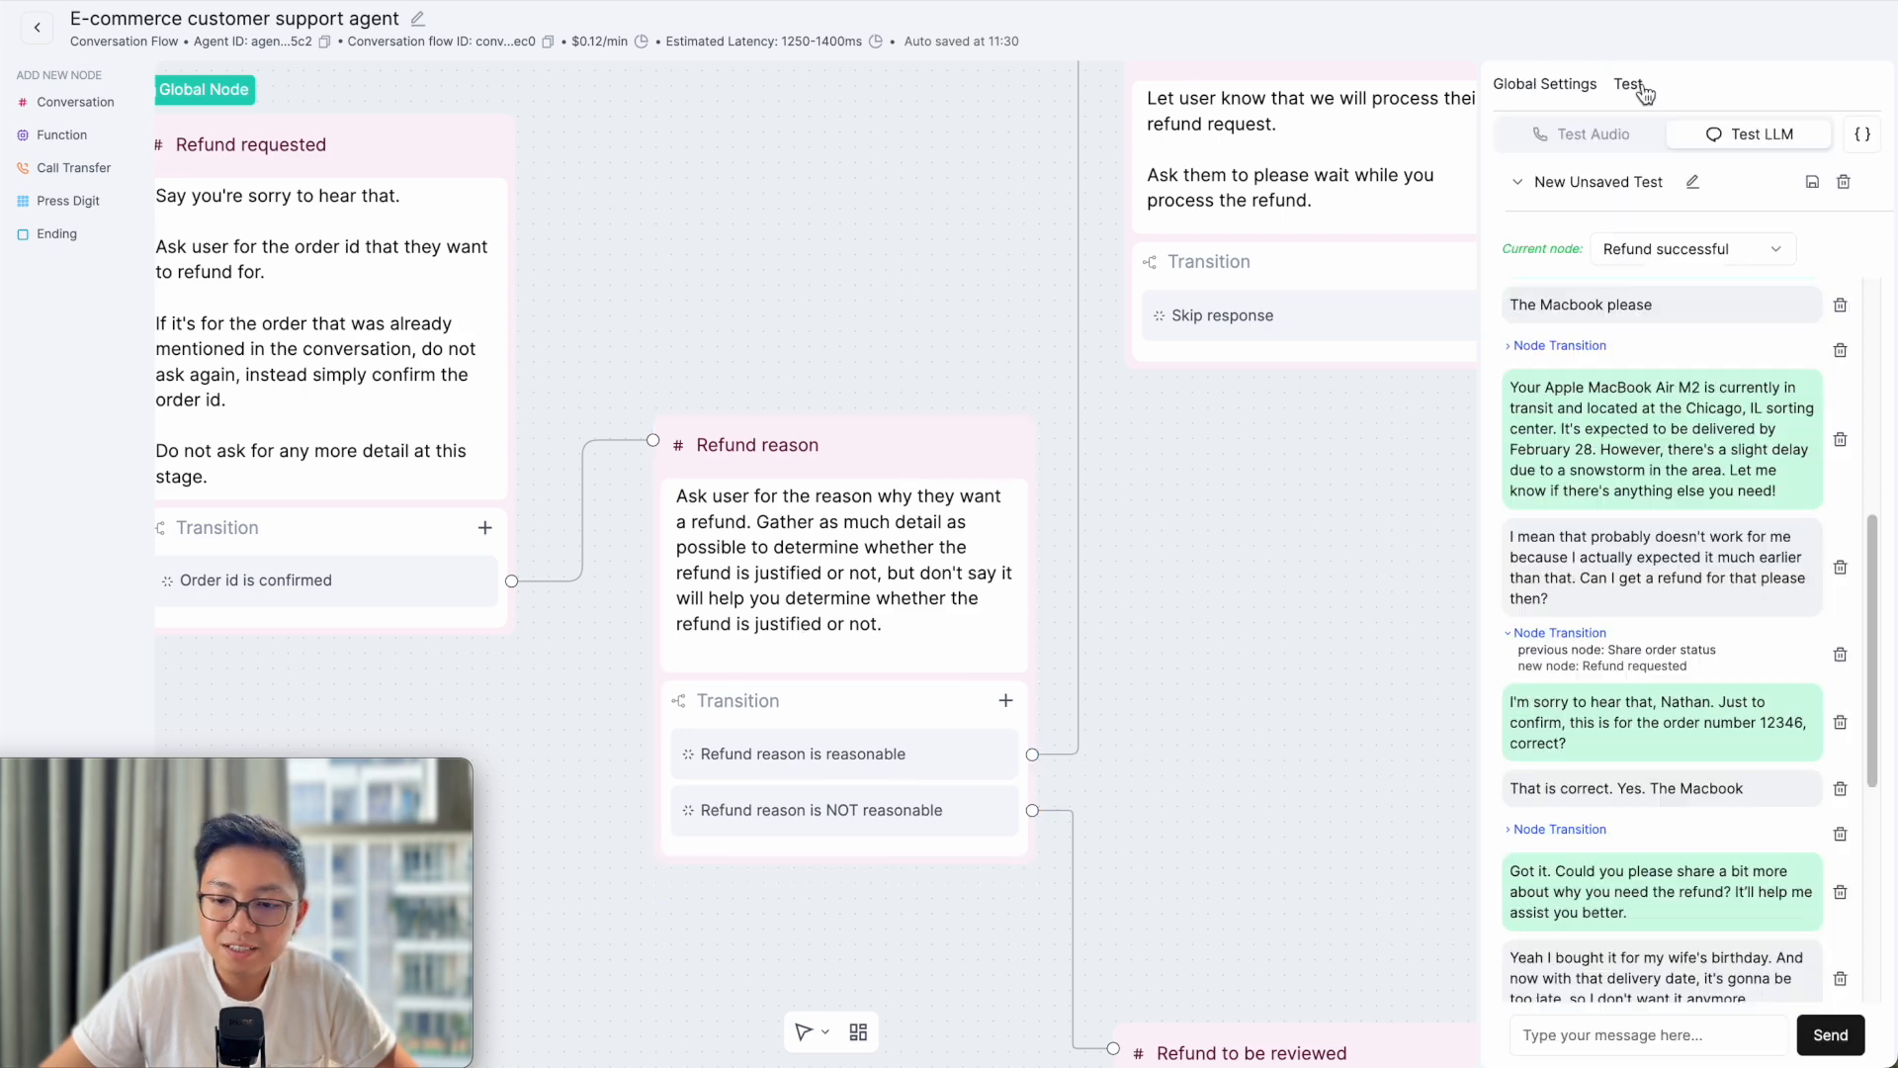
scroll(1610, 761, "down", 2)
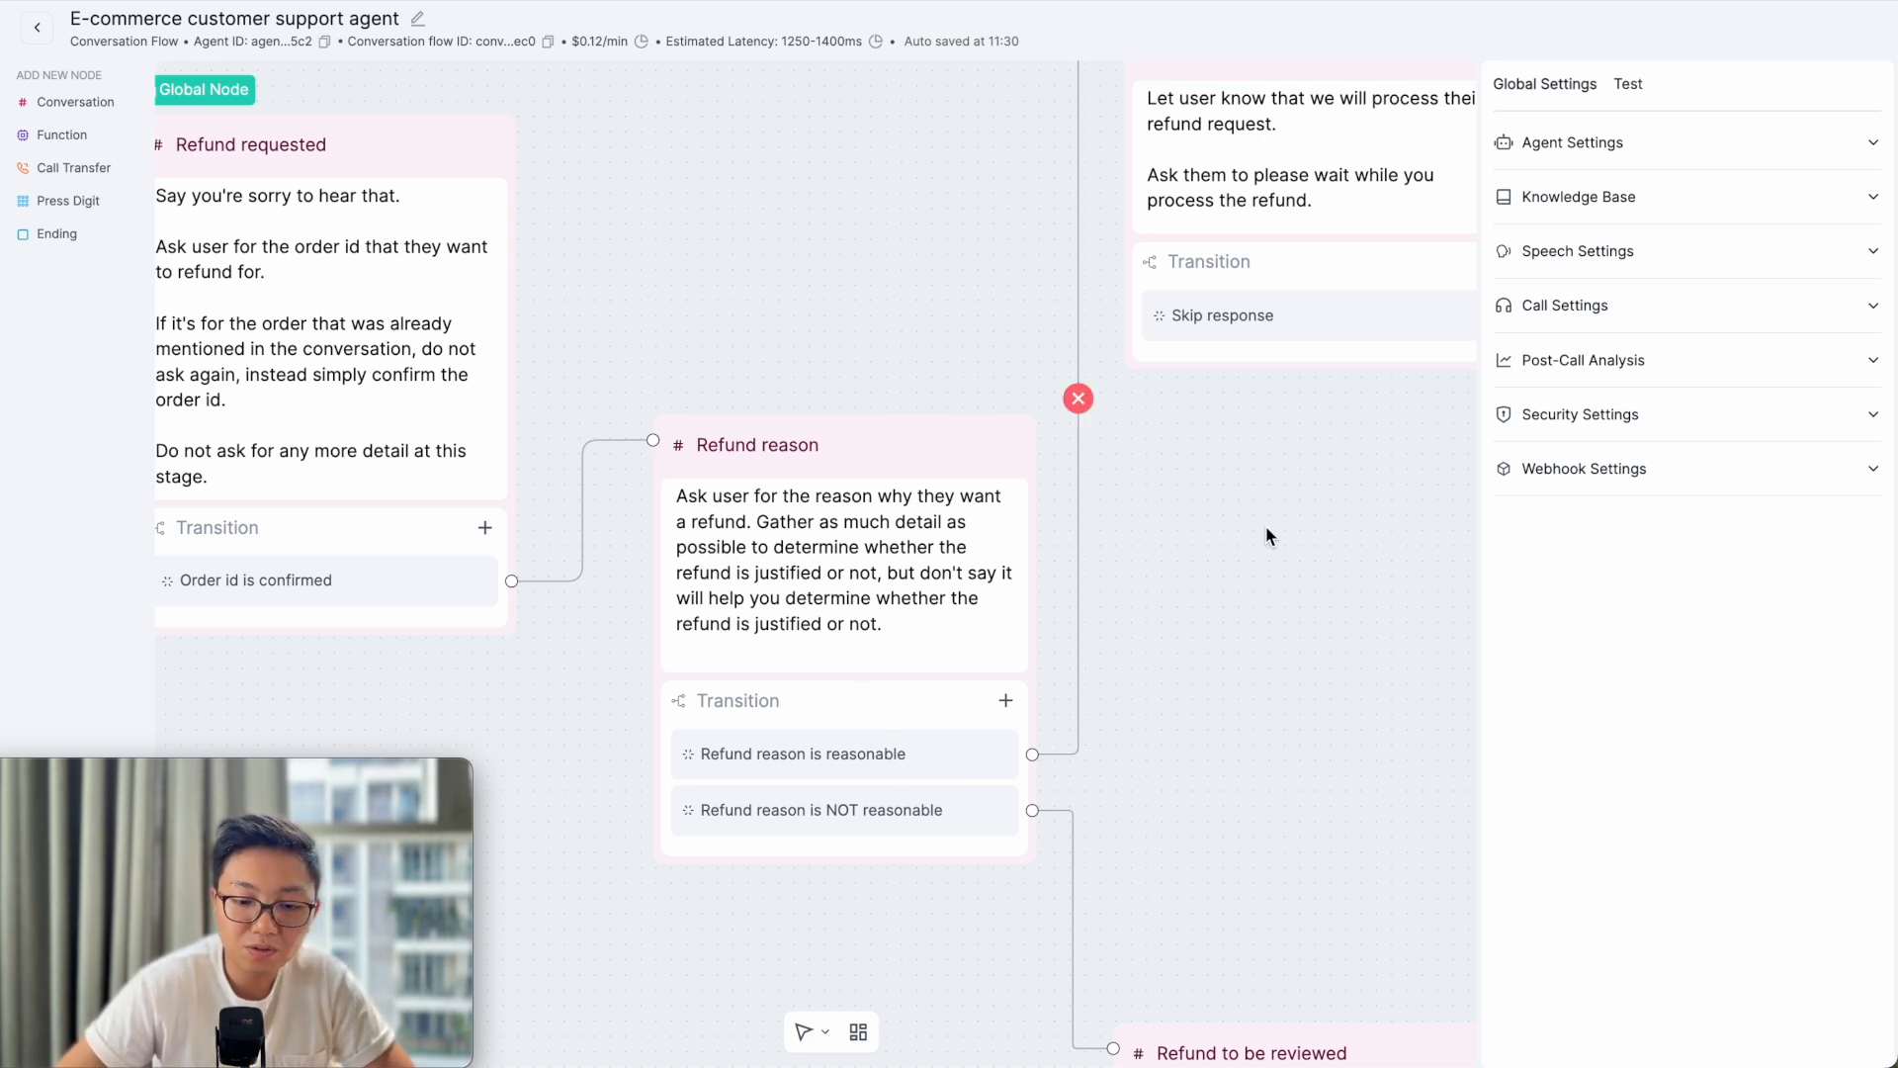
- Follow the Refund reason node's two transitions to Refund accepted and to Refund to be reviewed, continuing to the Transfer Call node
scroll(1144, 530, "up", 5)
scroll(1144, 530, "right", 5)
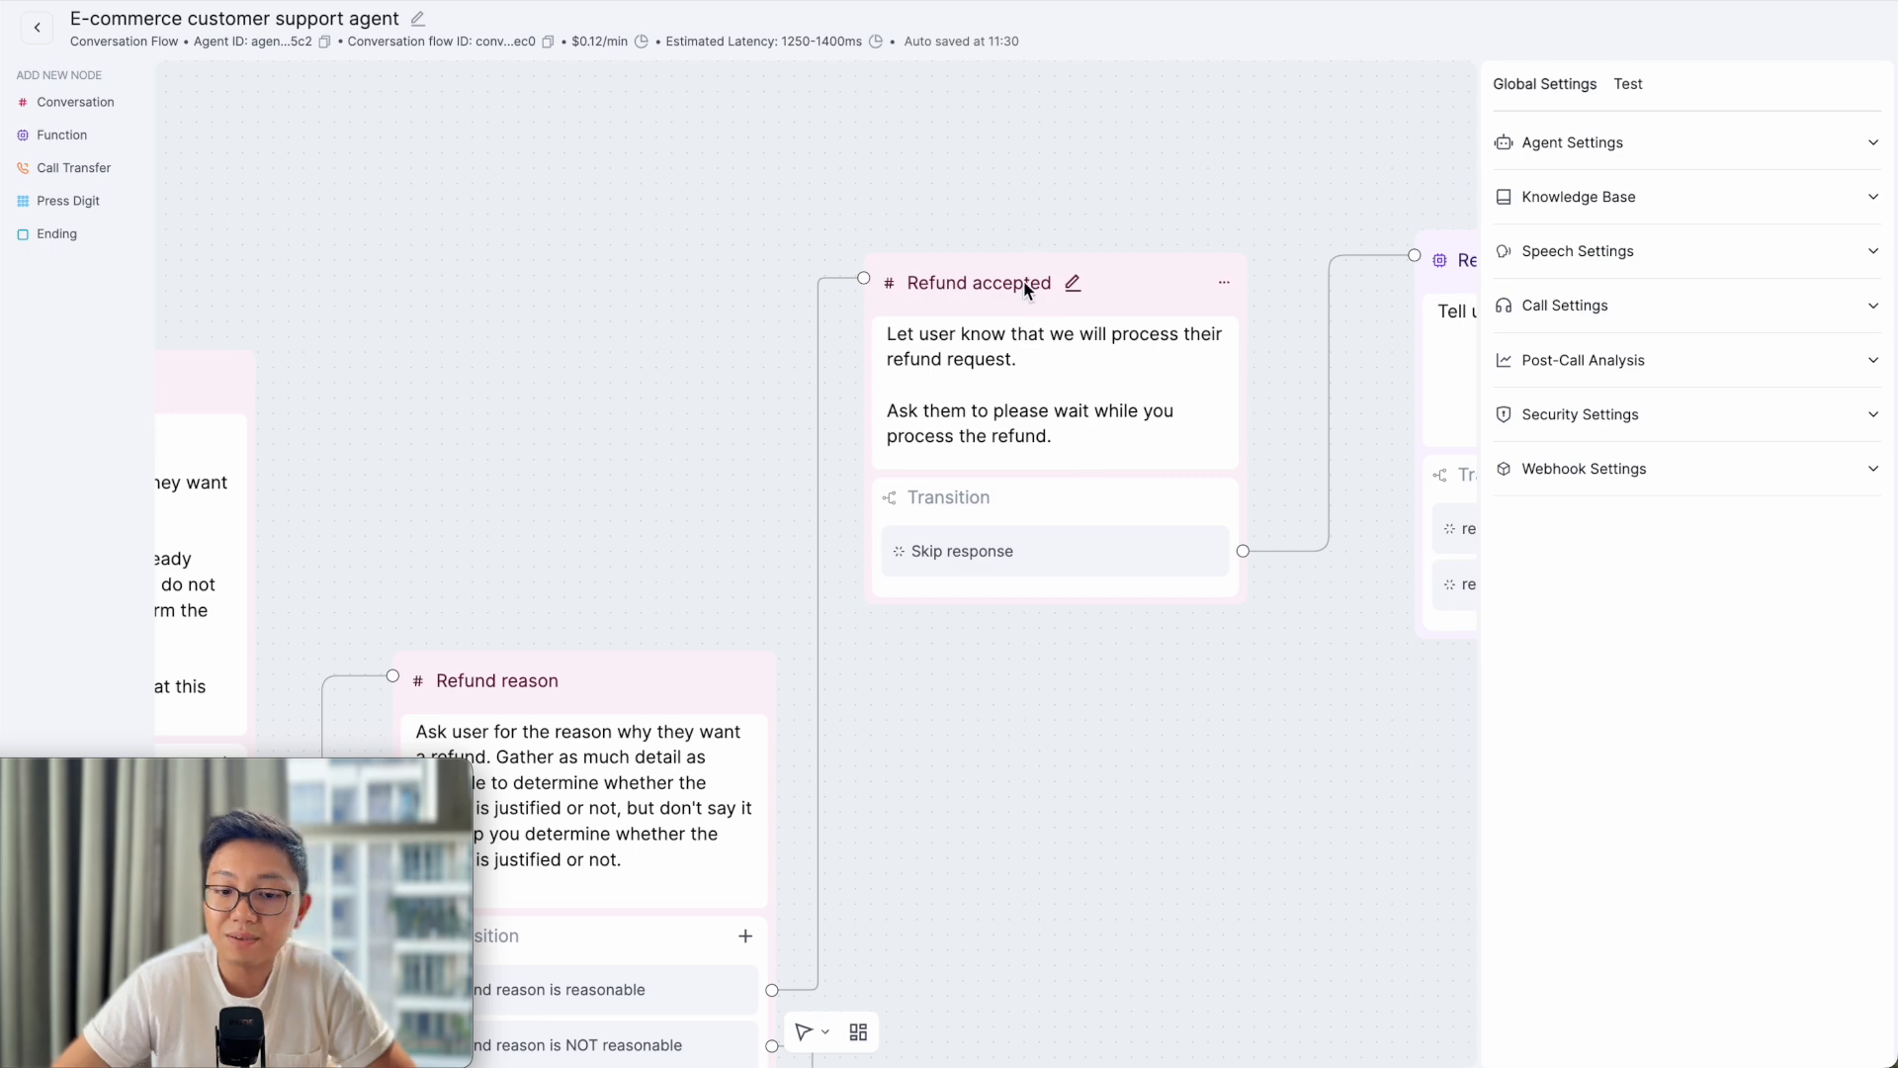
scroll(988, 911, "down", 5)
scroll(988, 911, "left", 2)
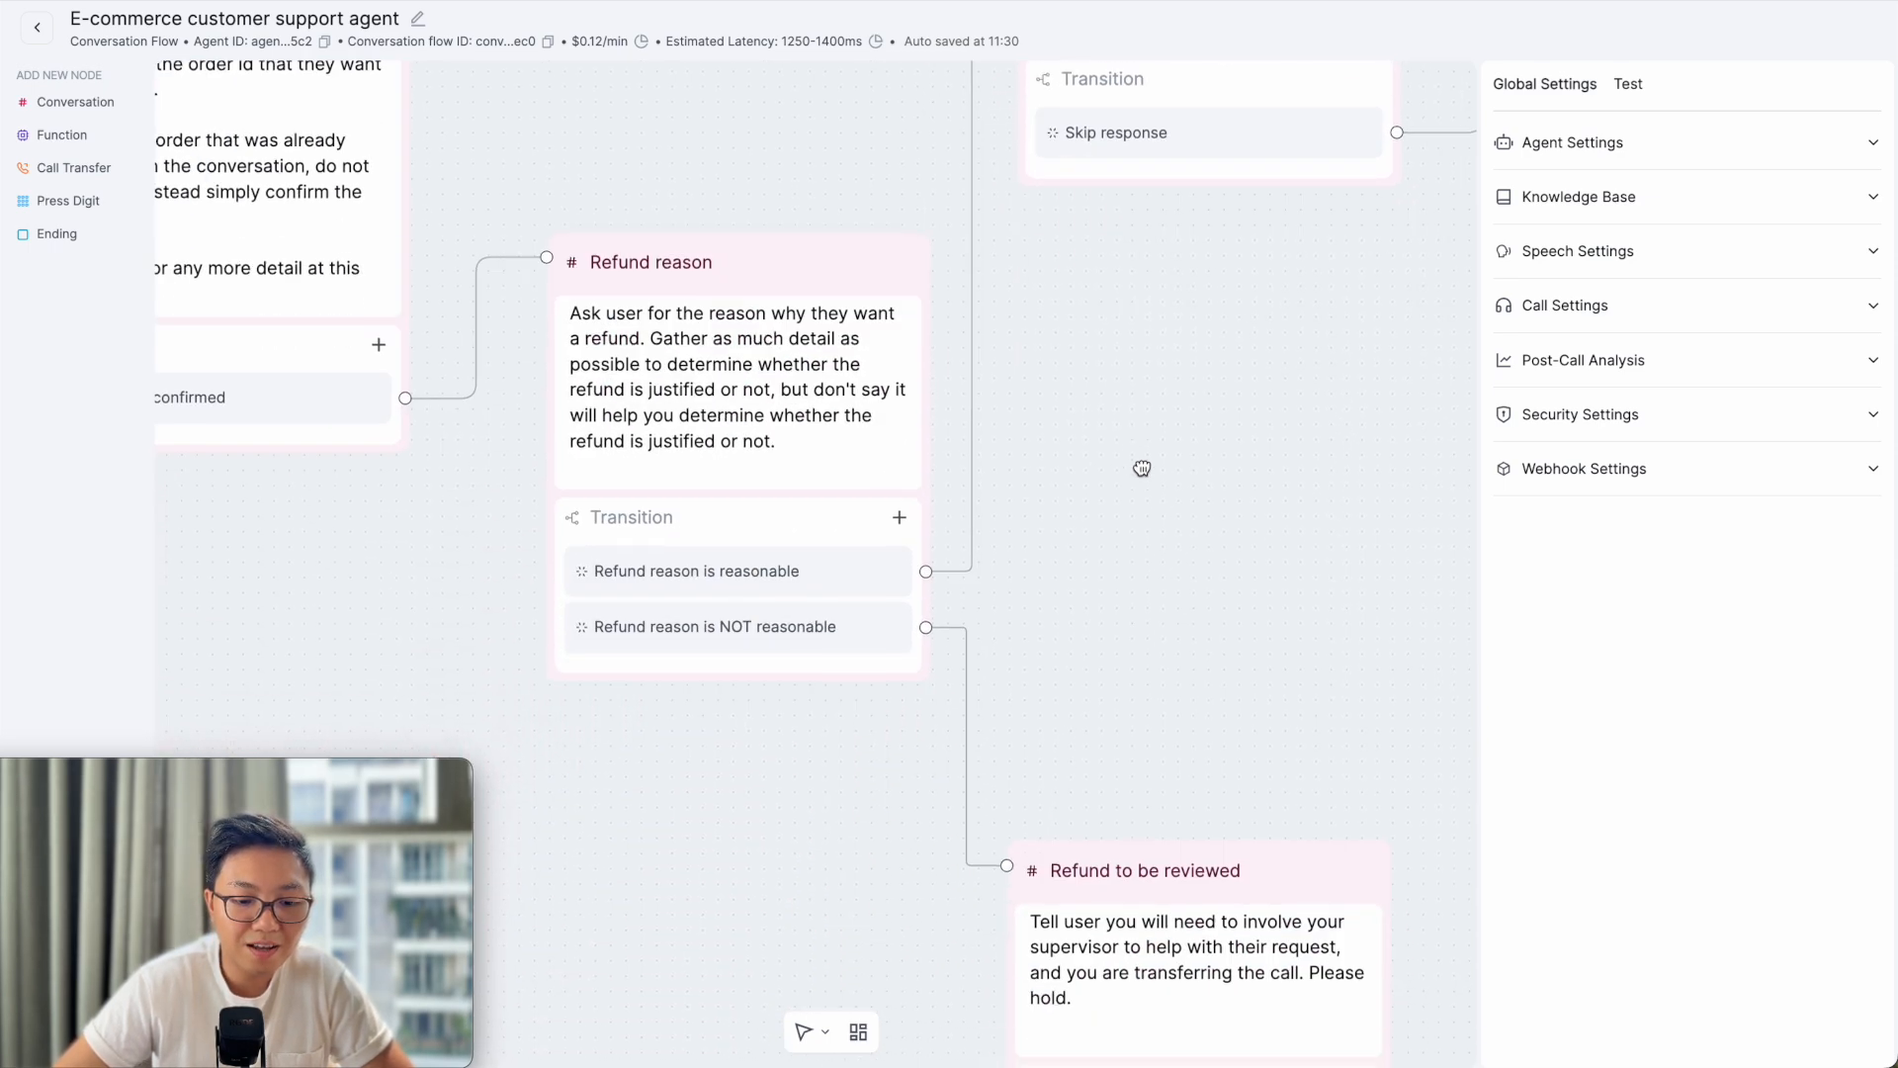
left_click_drag(786, 622, 592, 483)
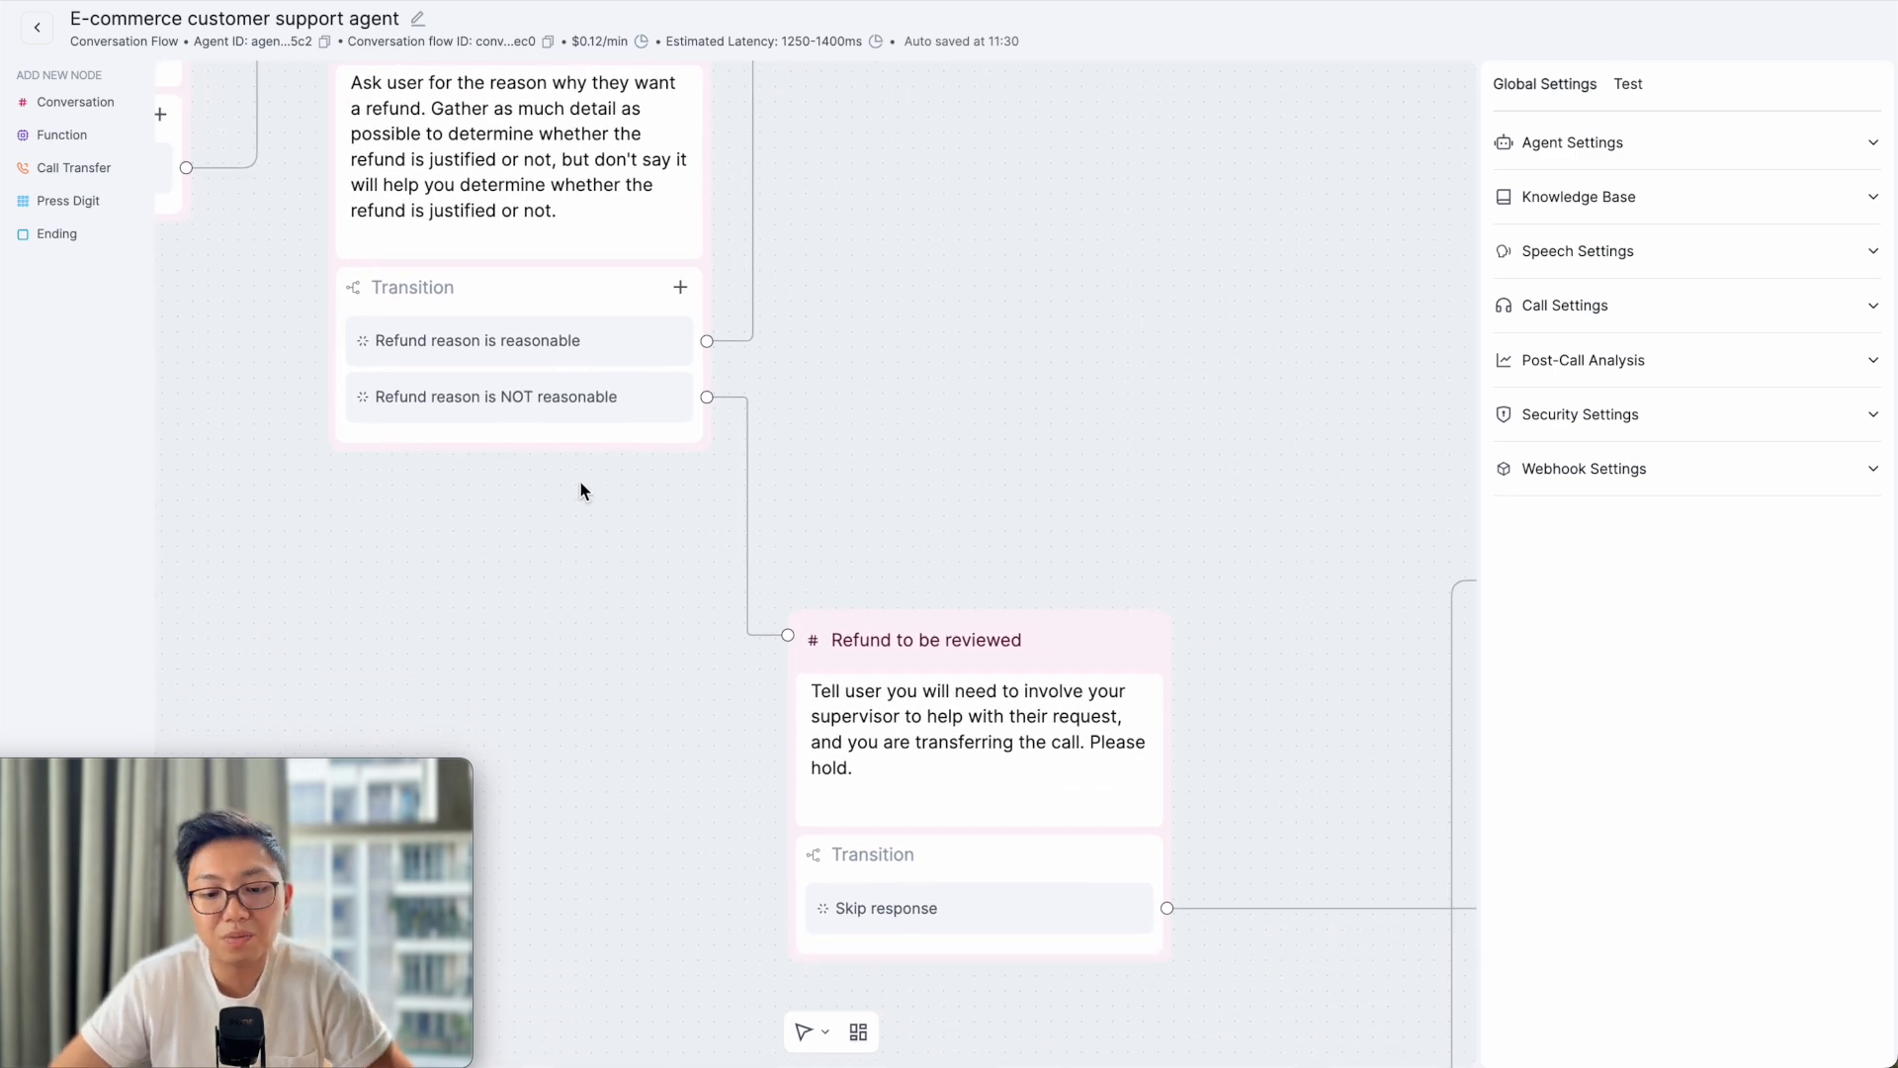
left_click_drag(1267, 481, 634, 357)
scroll(633, 357, "down", 5)
left_click_drag(1252, 591, 845, 594)
scroll(1089, 424, "up", 3)
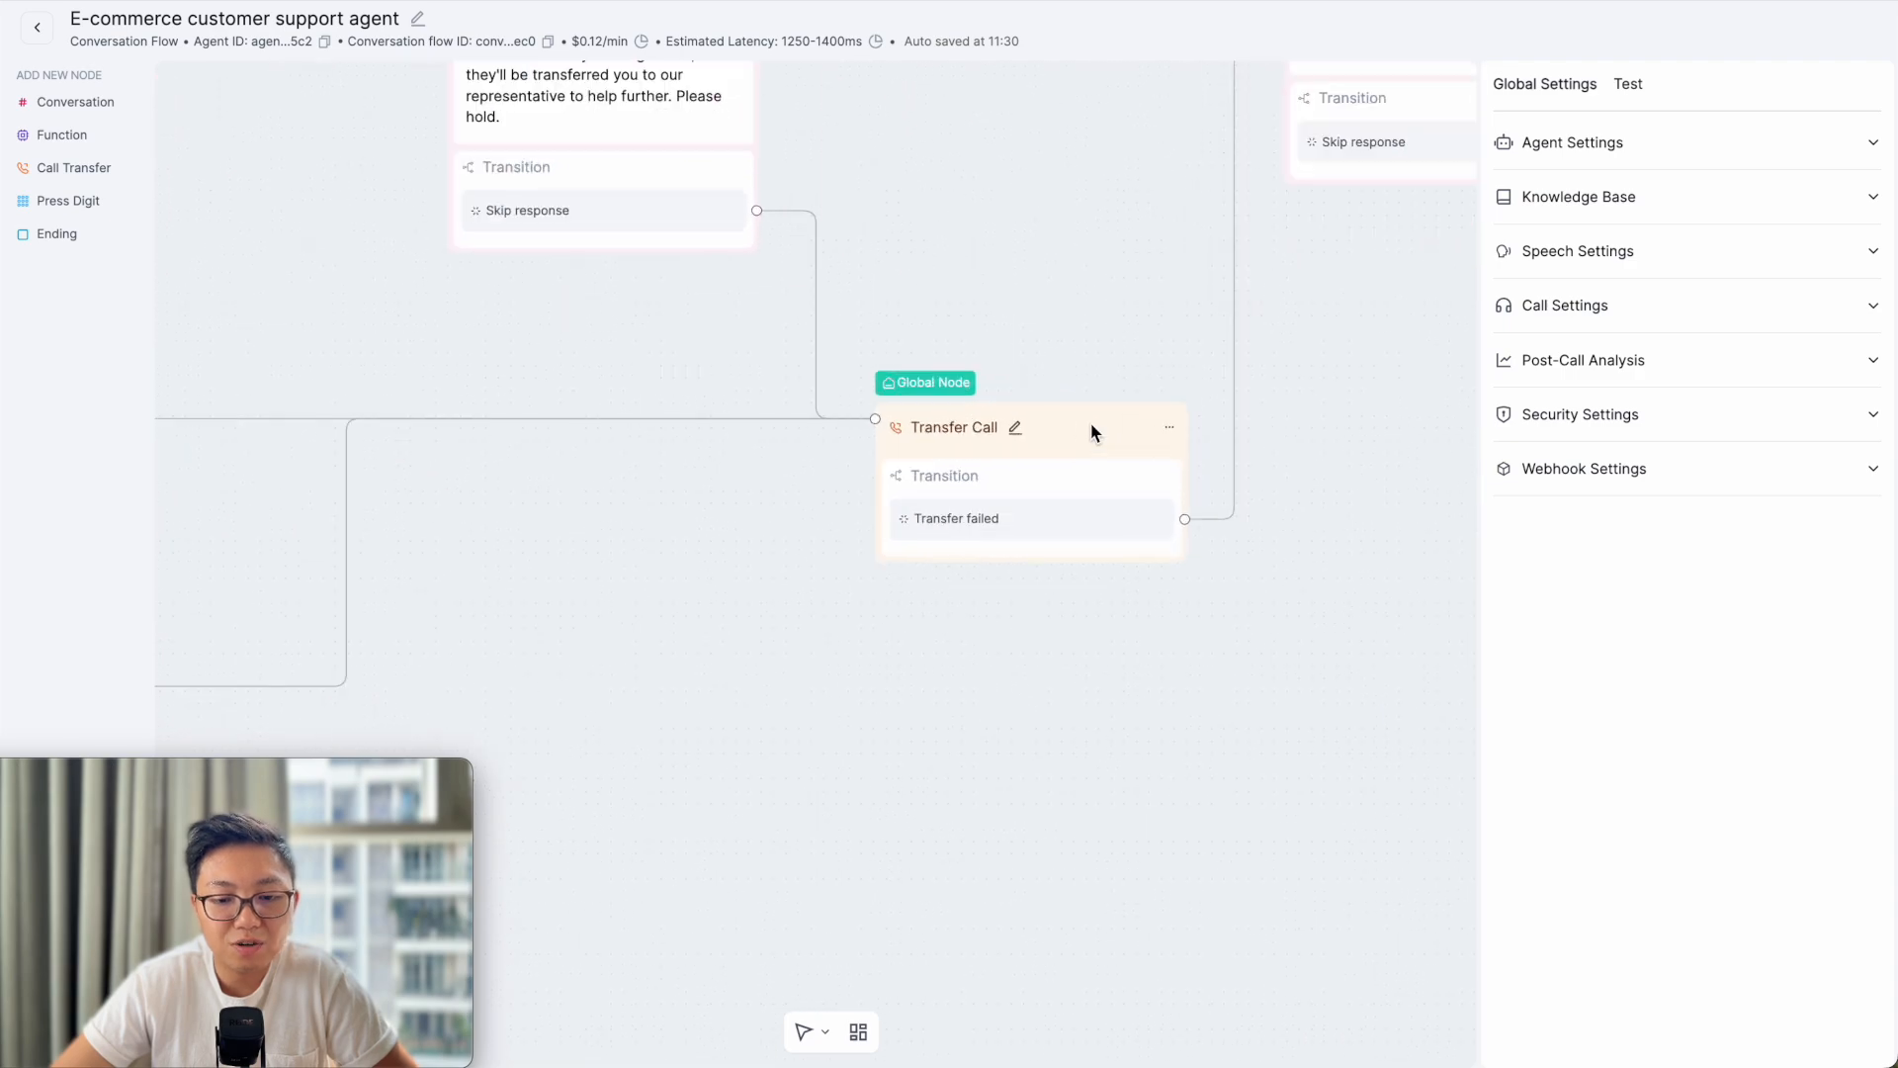
- Return to the Refund reason node and review its first three fine-tuning examples, including their user messages and target nodes
scroll(1090, 424, "down", 6)
left_click_drag(633, 369, 780, 414)
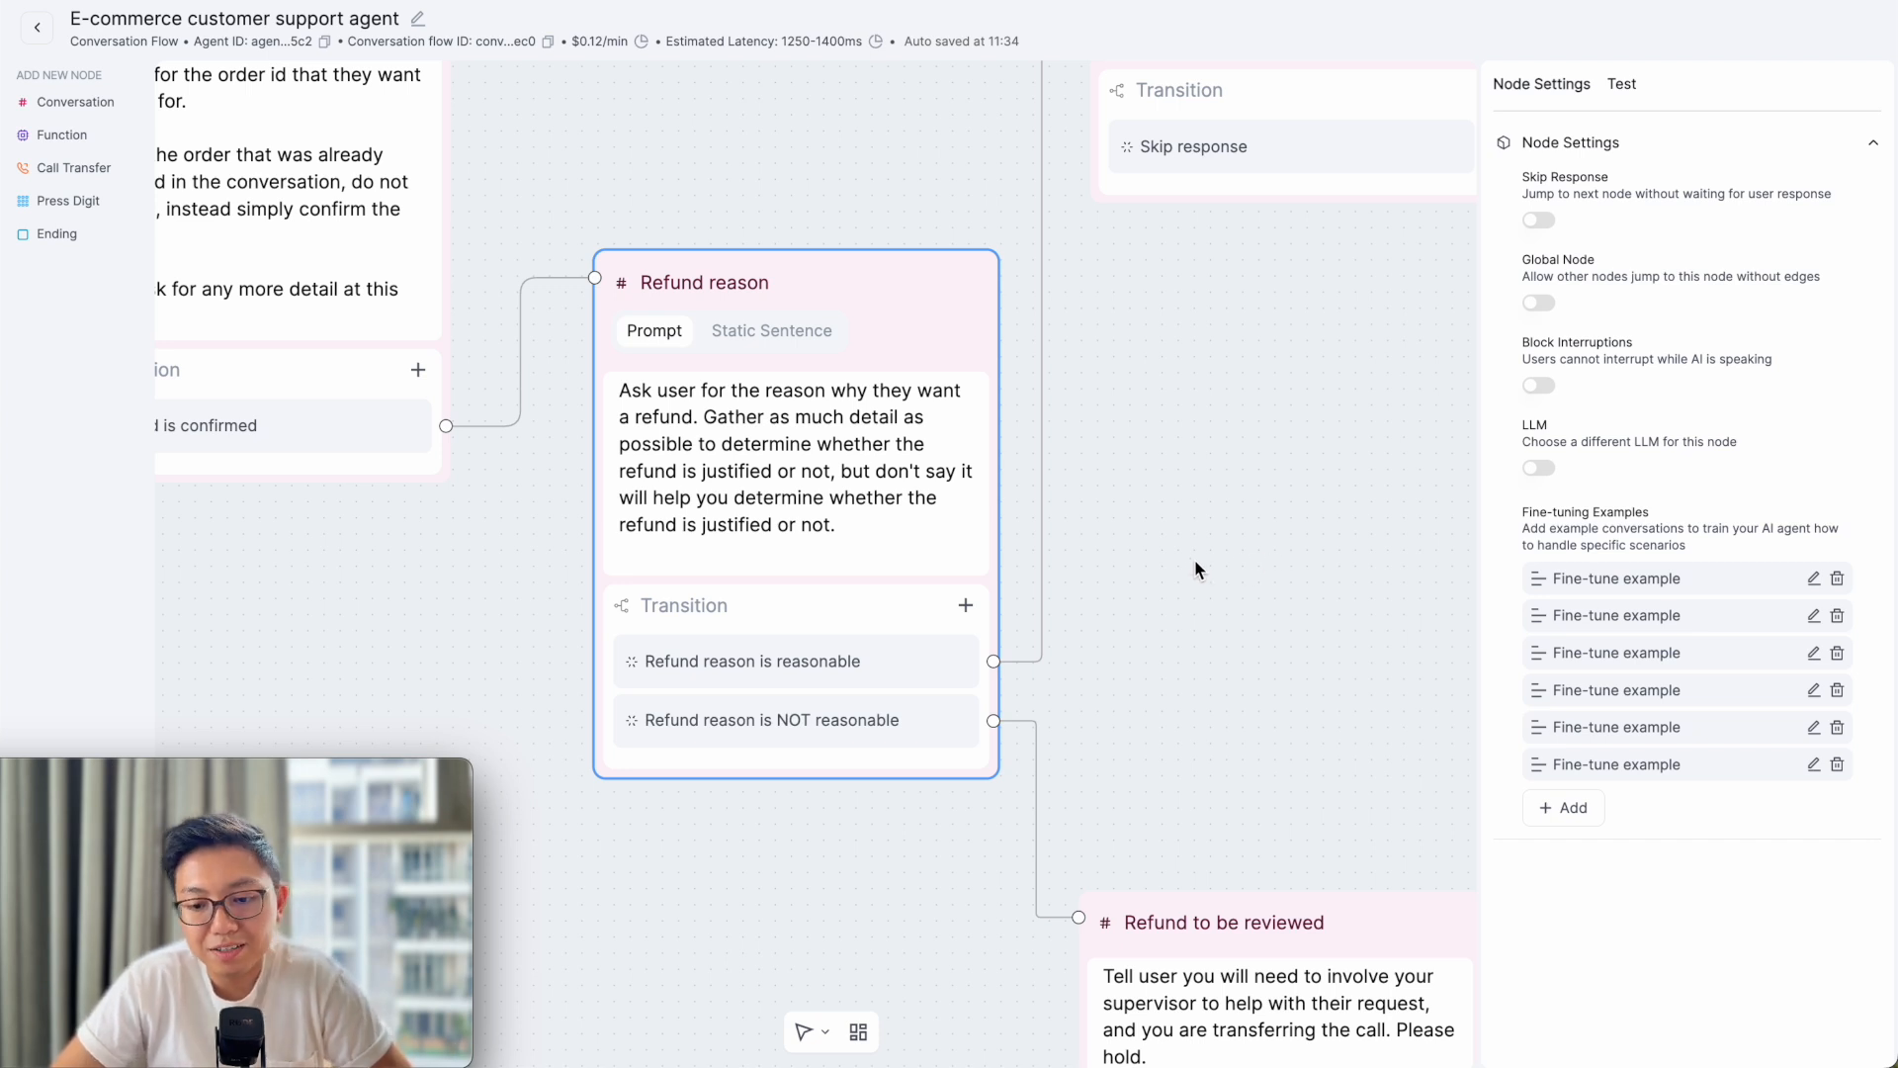
left_click(1813, 581)
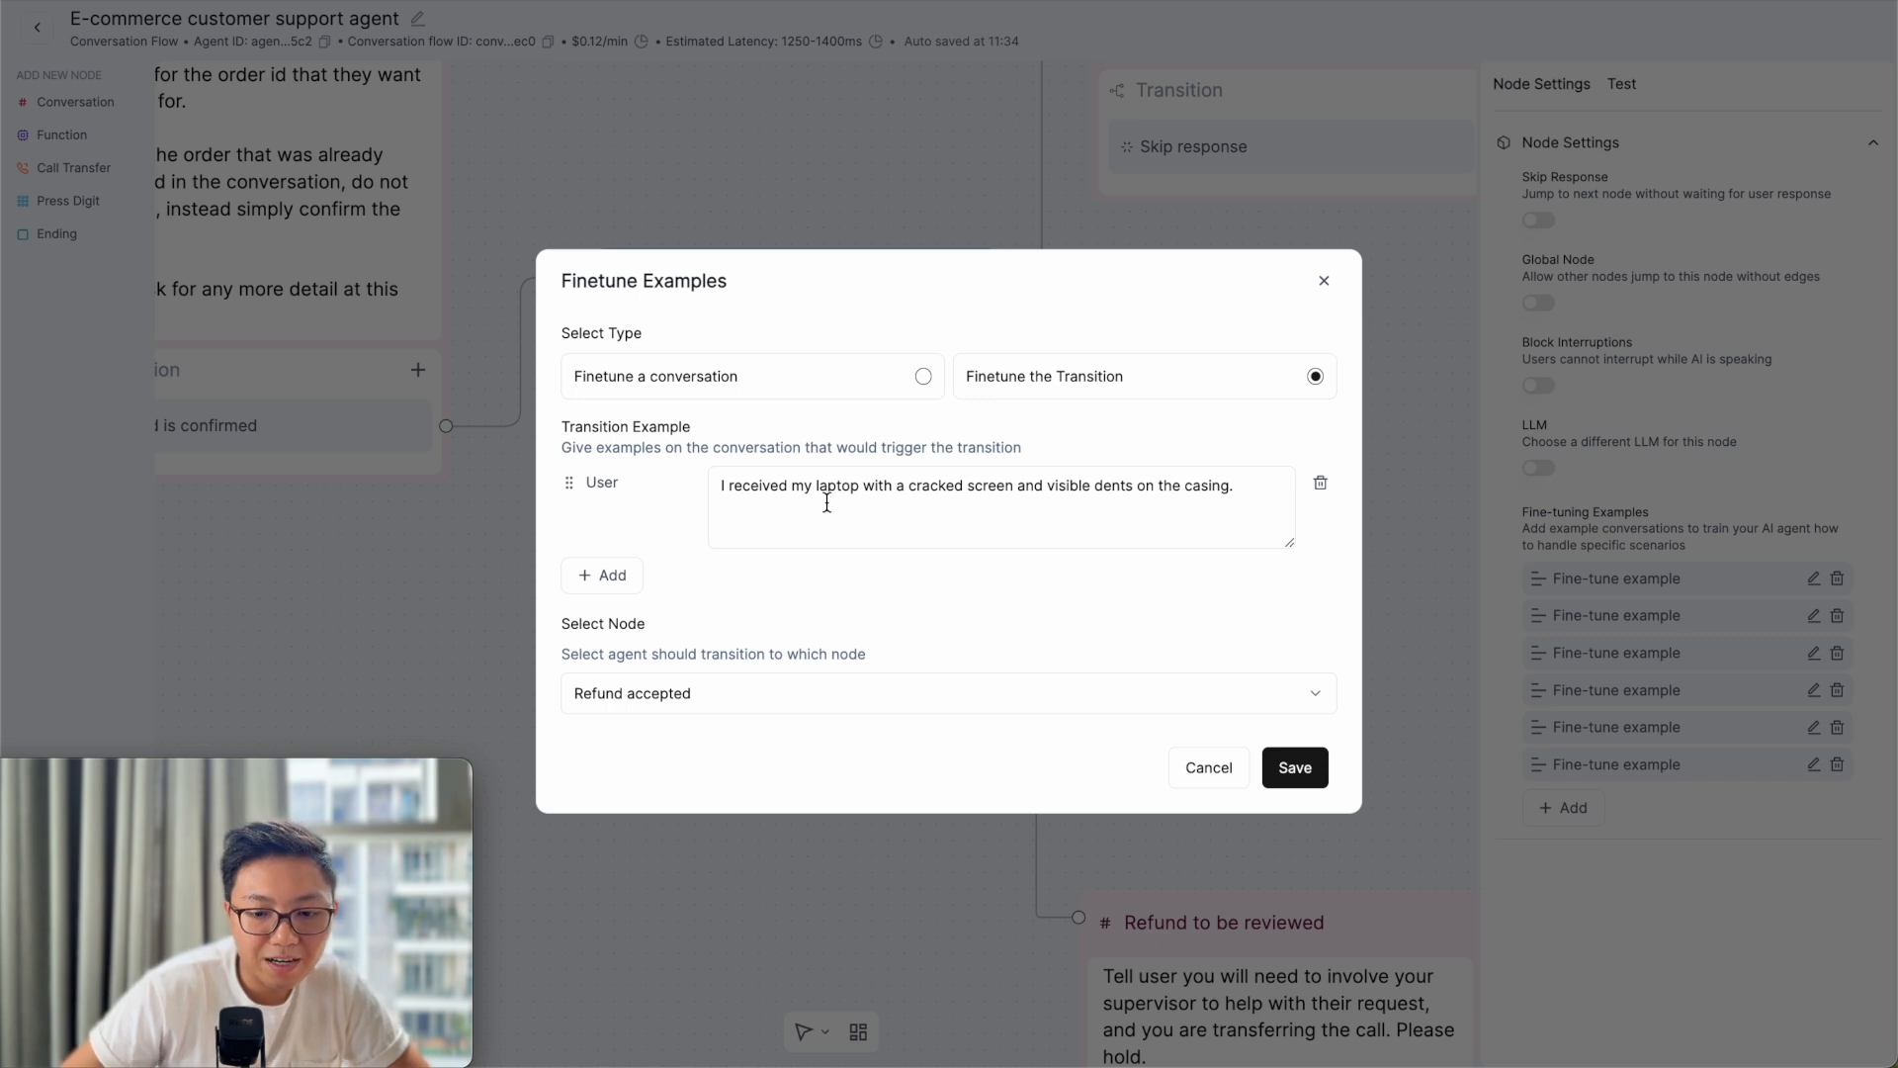
triple_click(744, 482)
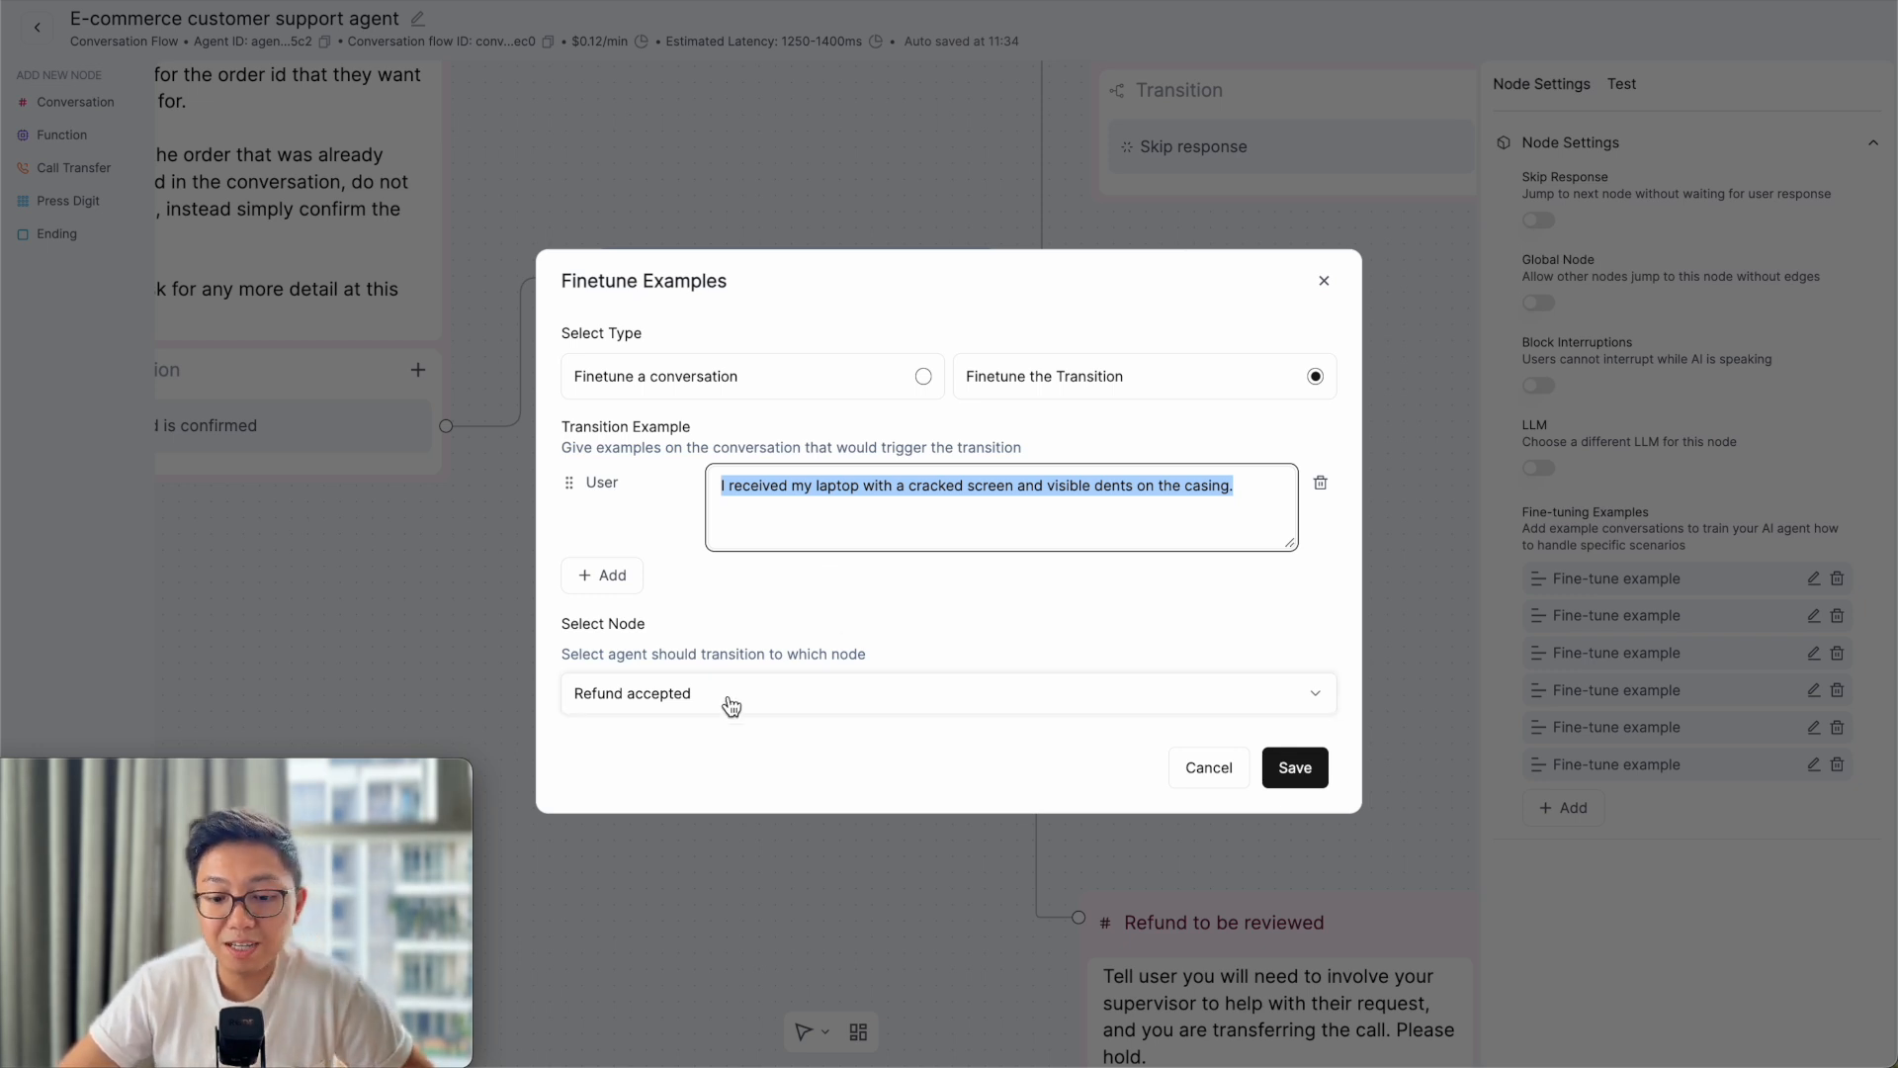
left_click(1326, 282)
left_click(1814, 616)
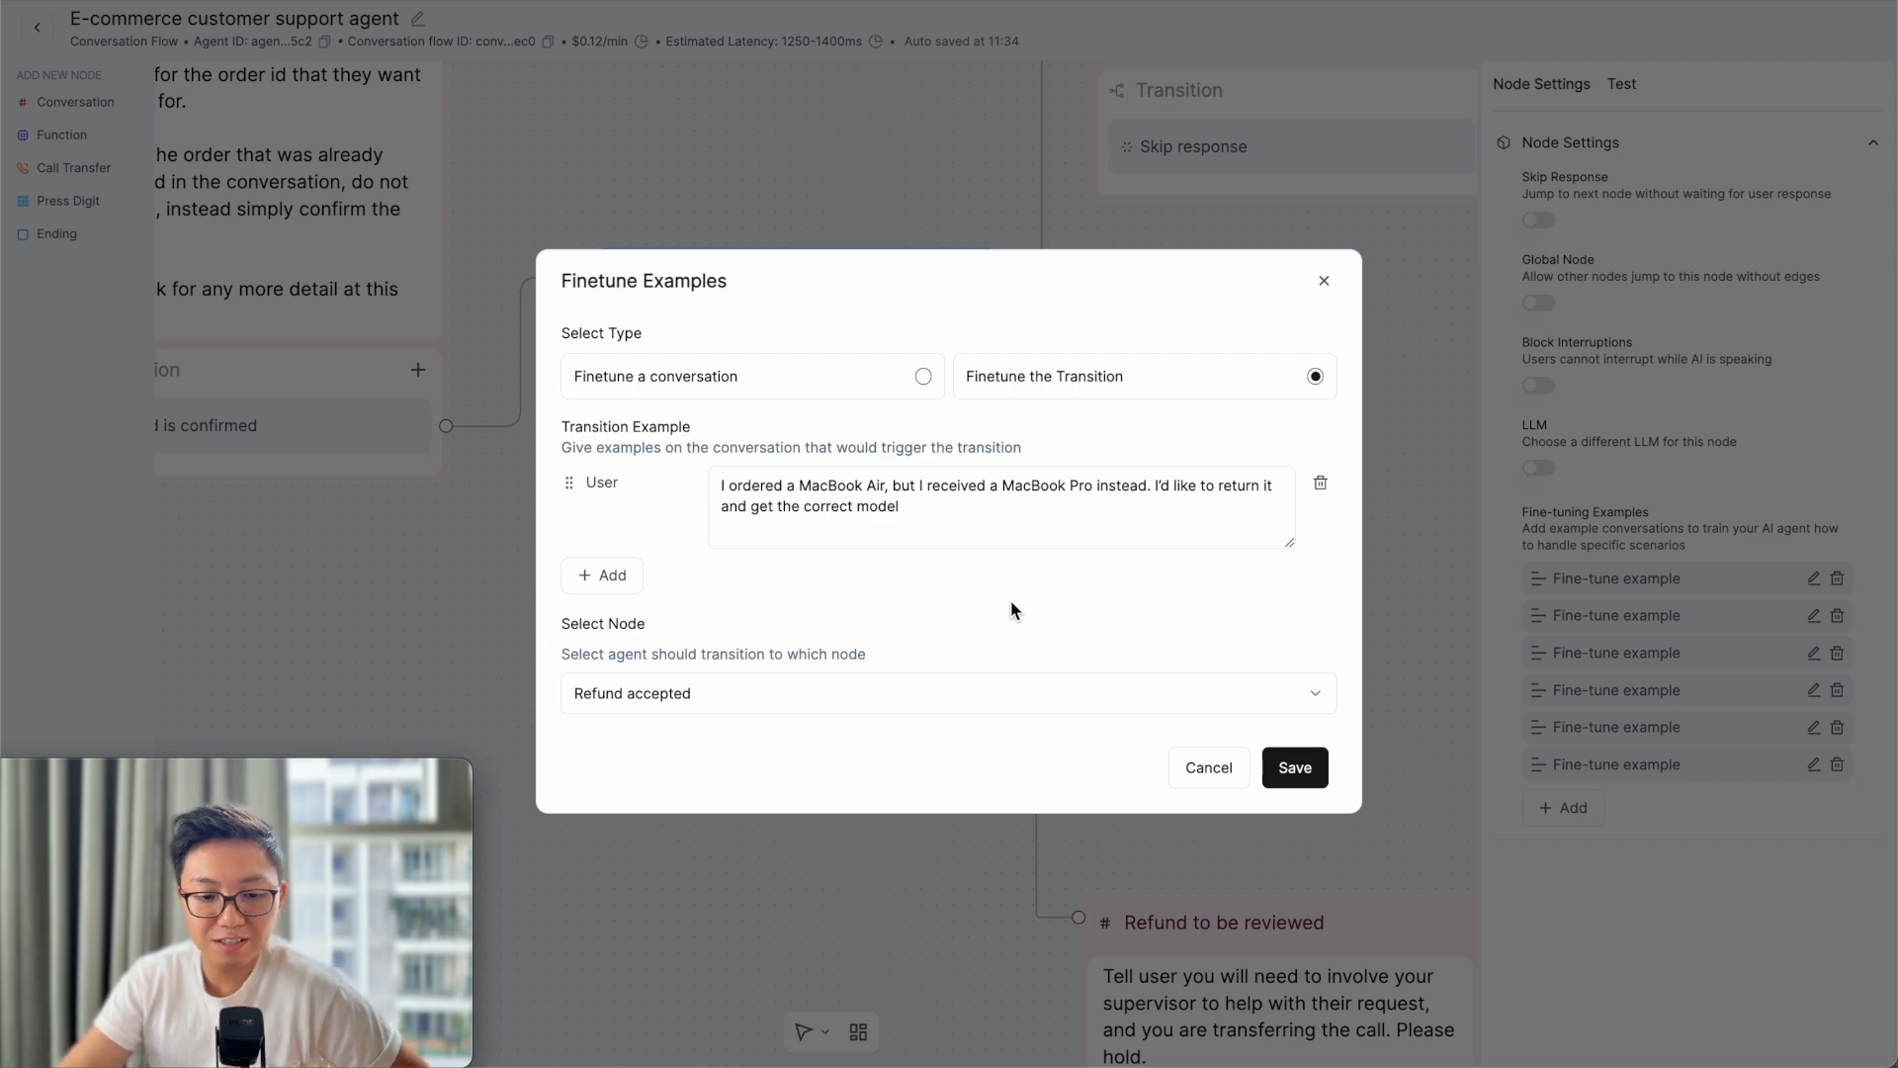
left_click(1323, 284)
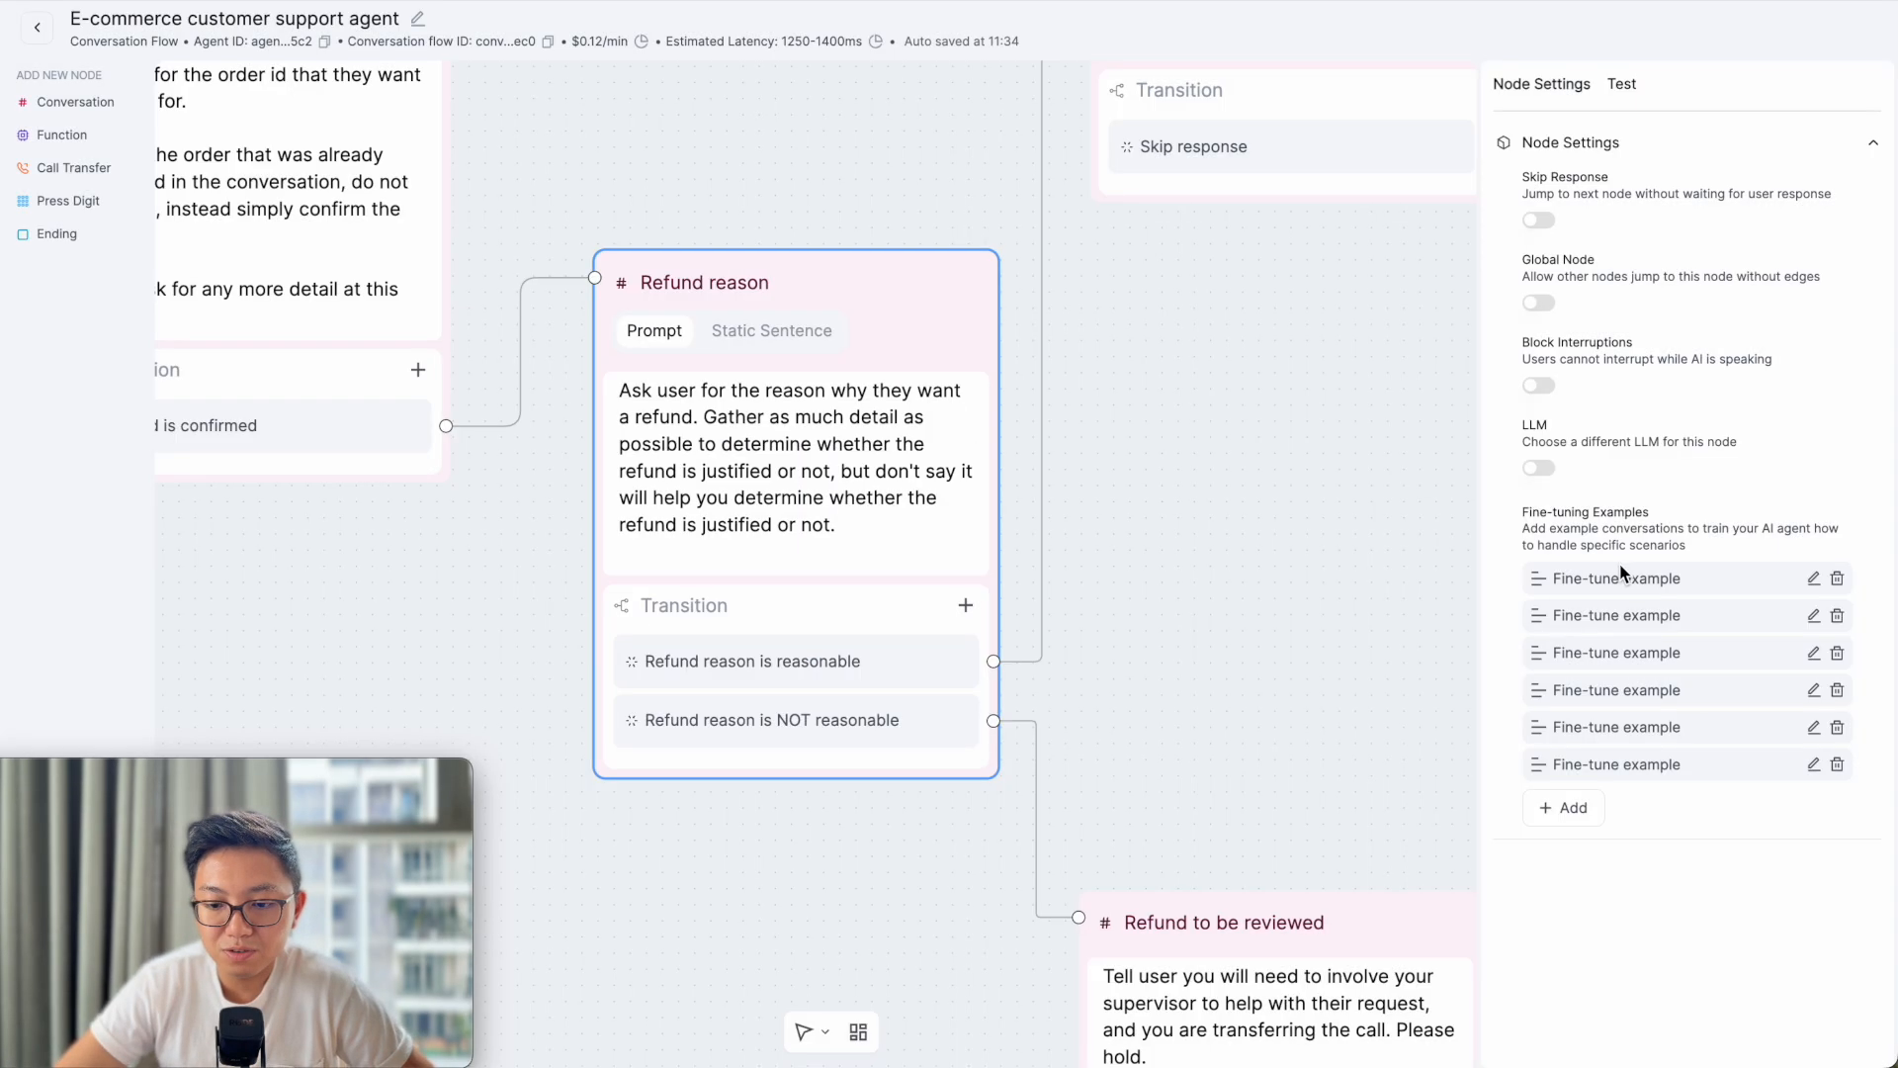
left_click(1816, 656)
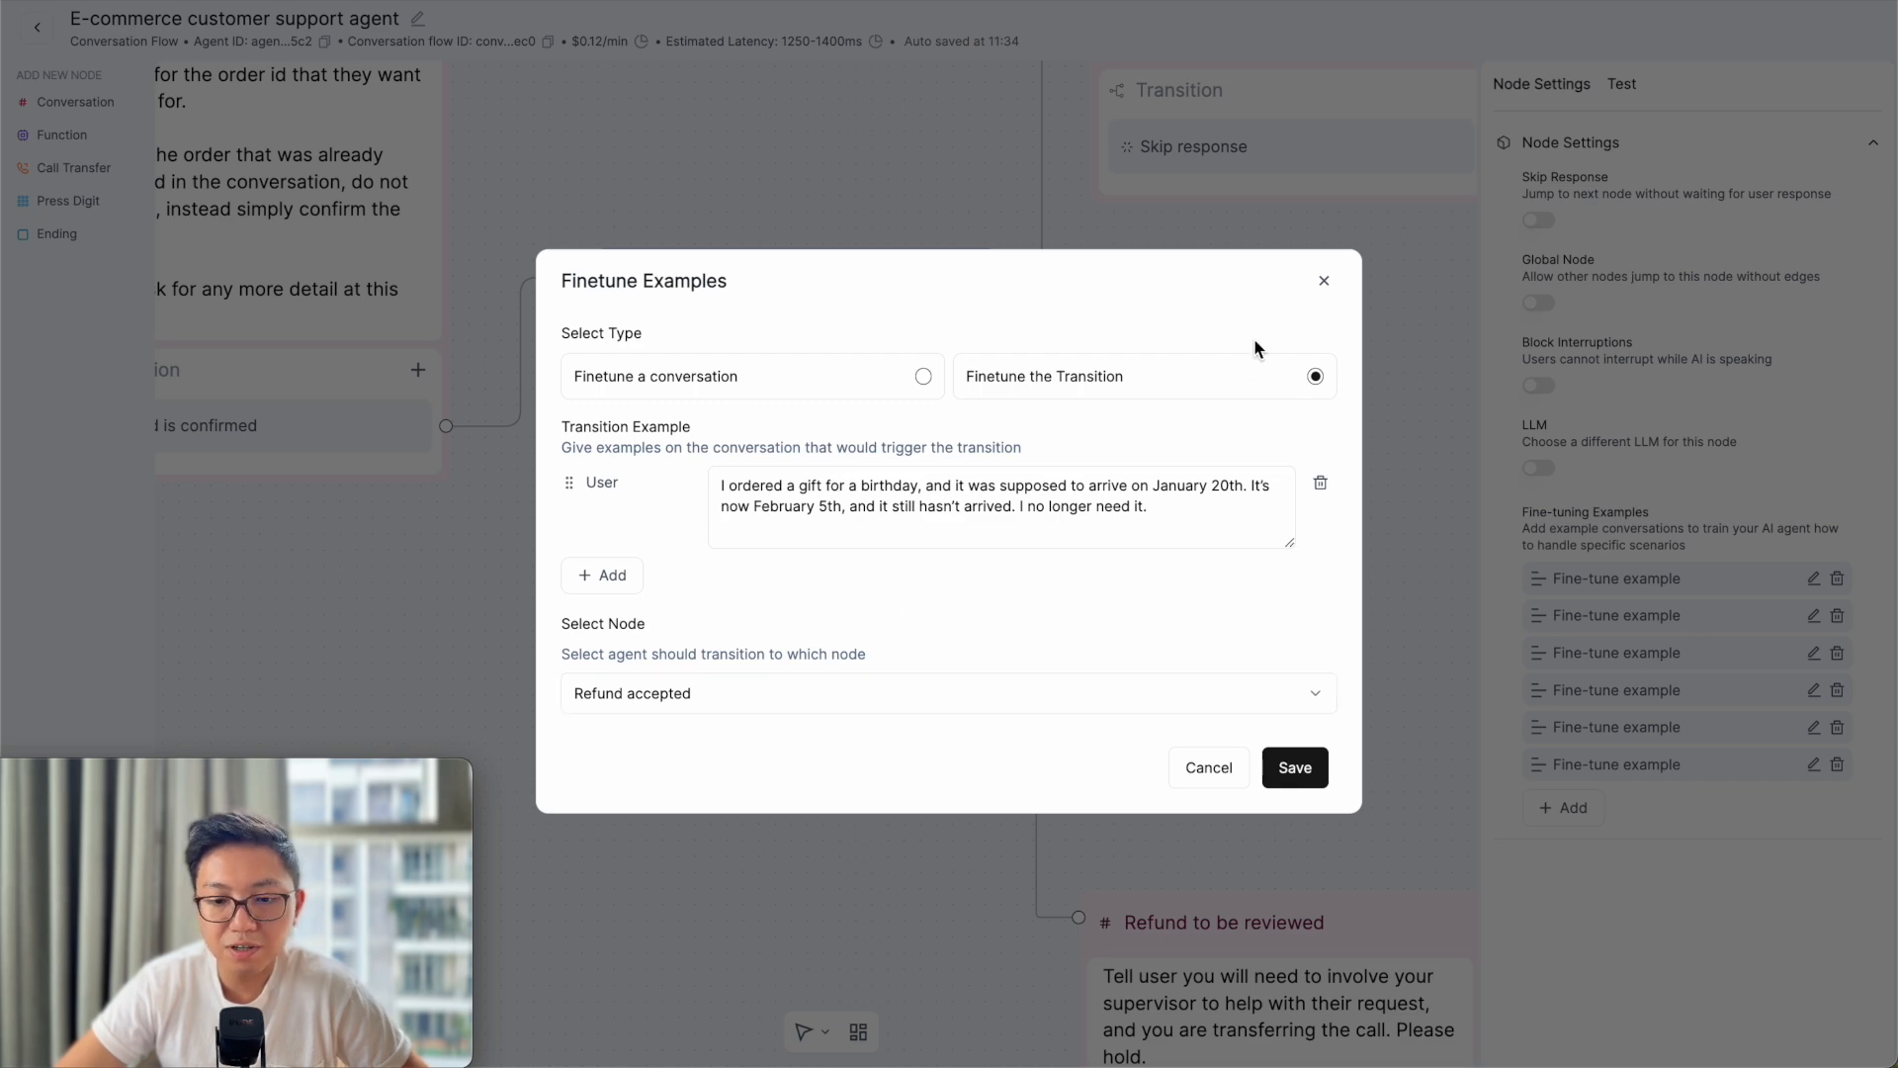
left_click(1324, 281)
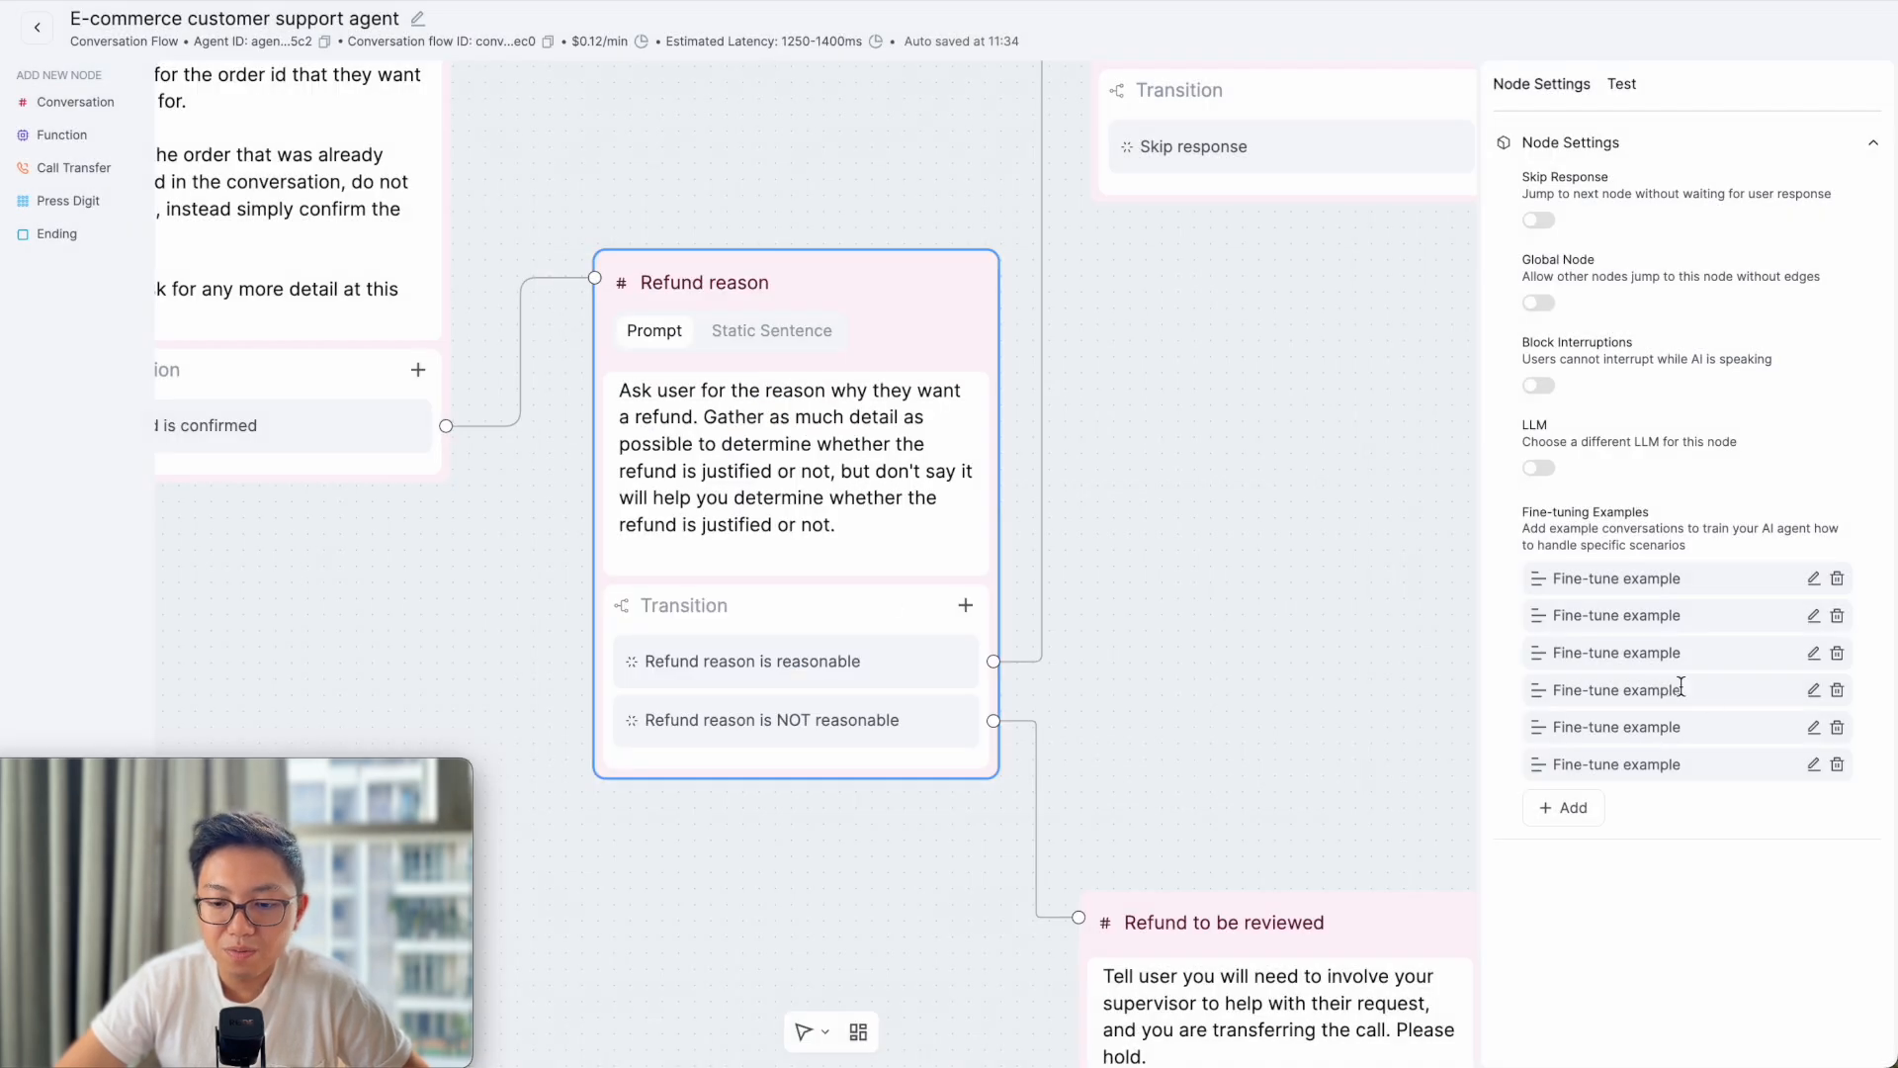
- Review the fourth and fifth fine-tuning examples of the Refund reason node, including their target nodes, and deselect the node
left_click(1813, 690)
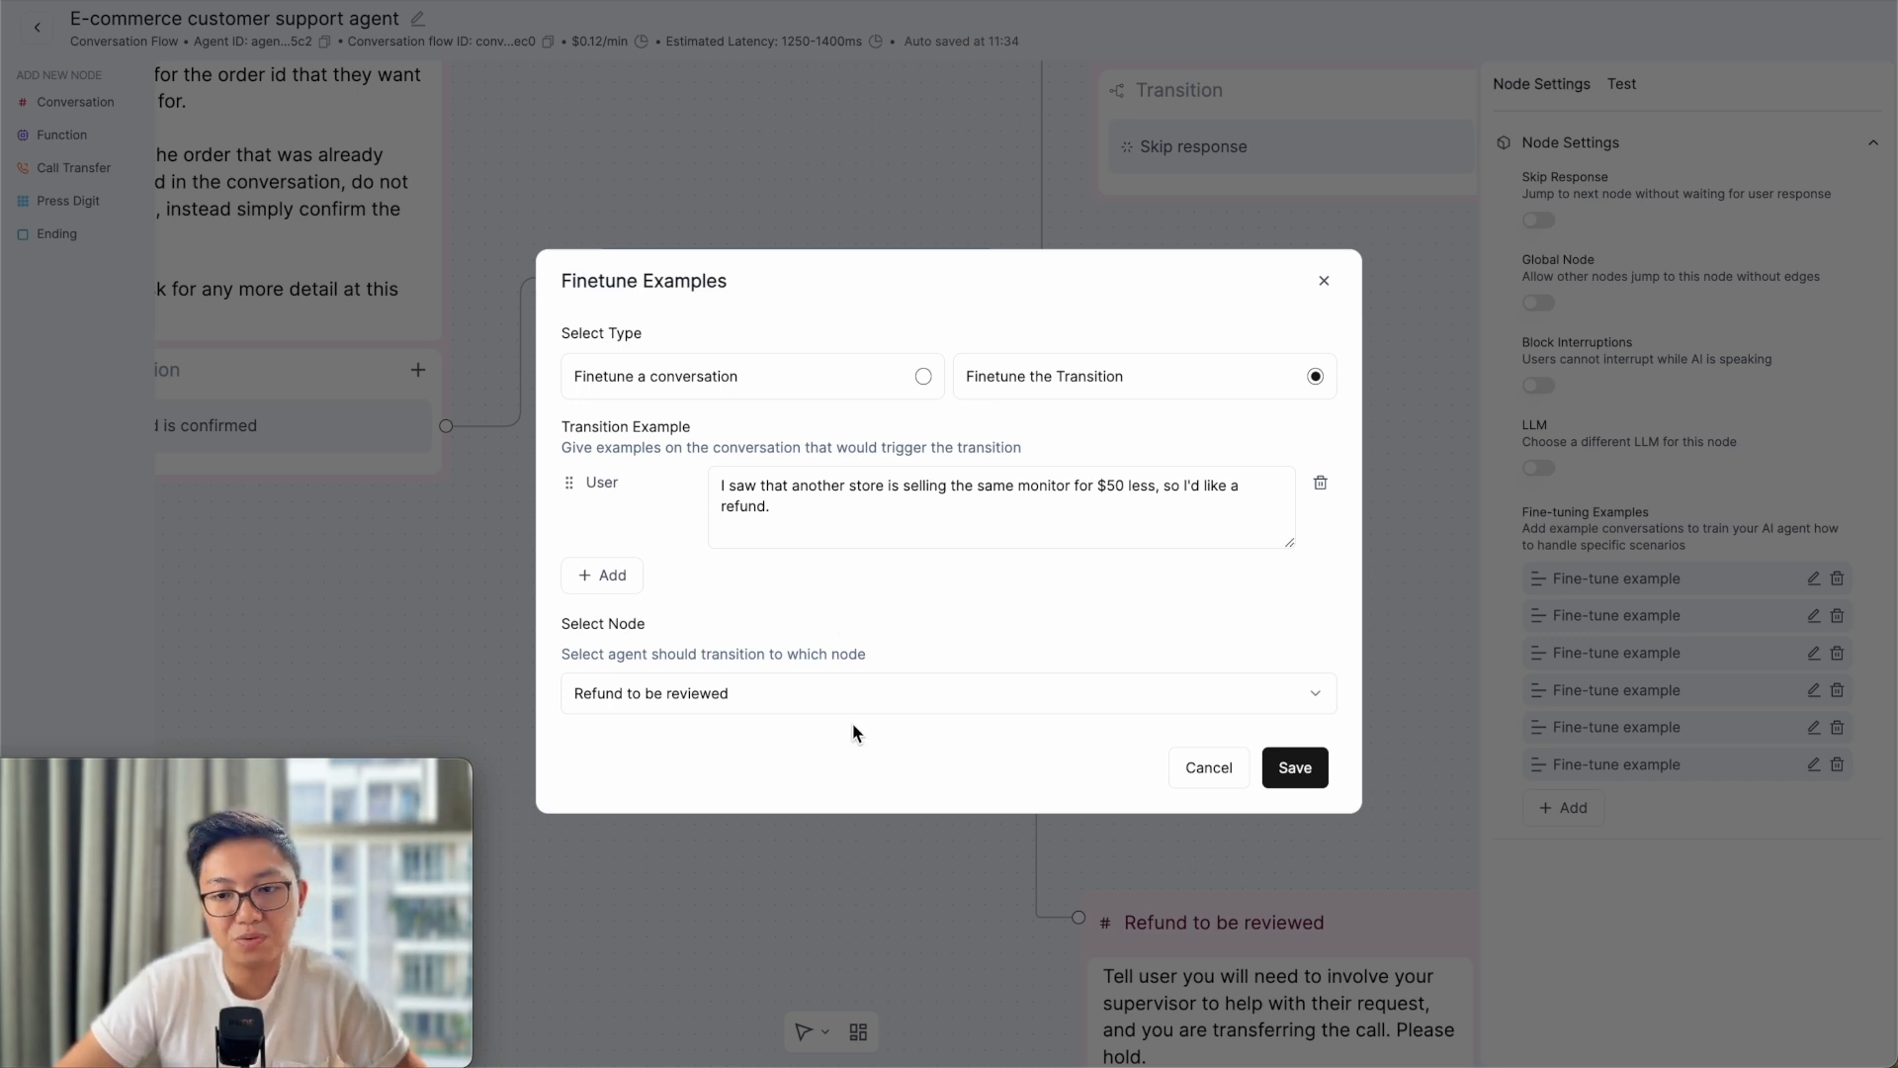
left_click(1324, 280)
left_click(1813, 727)
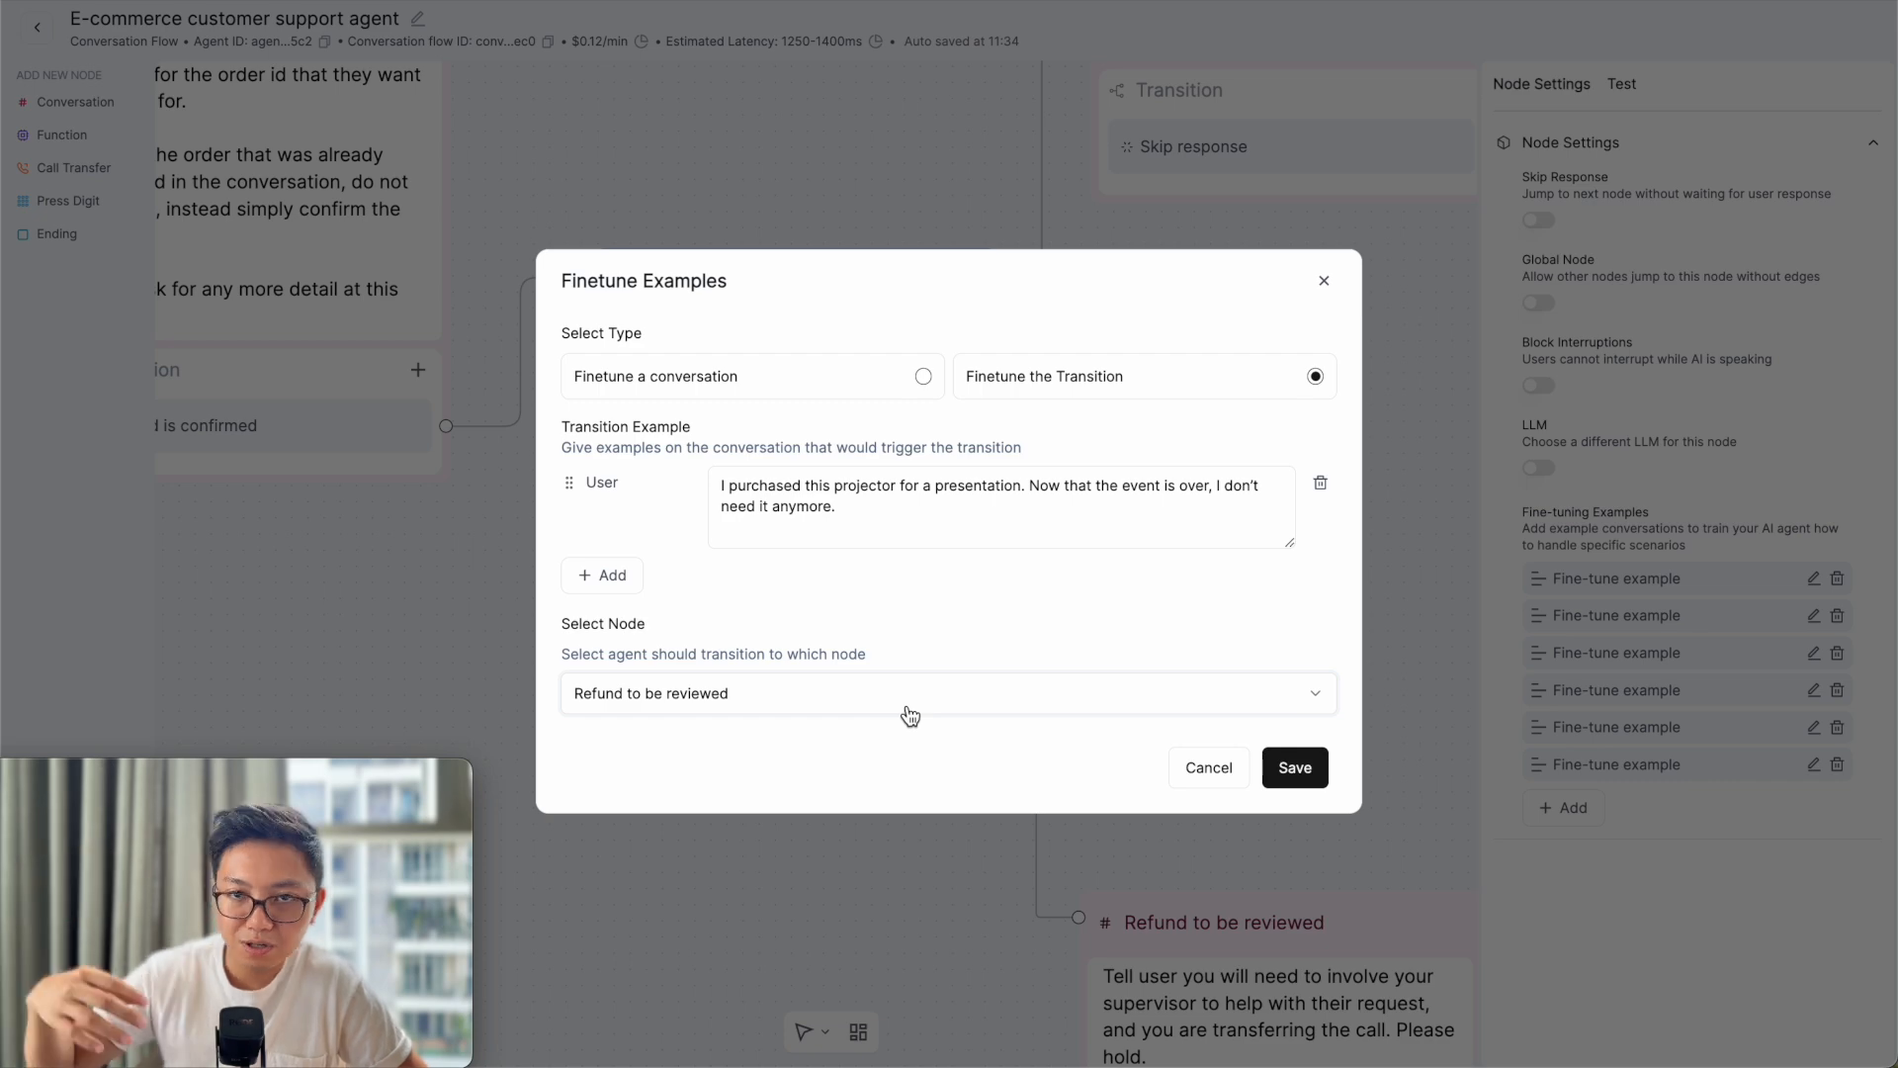
left_click(1248, 414)
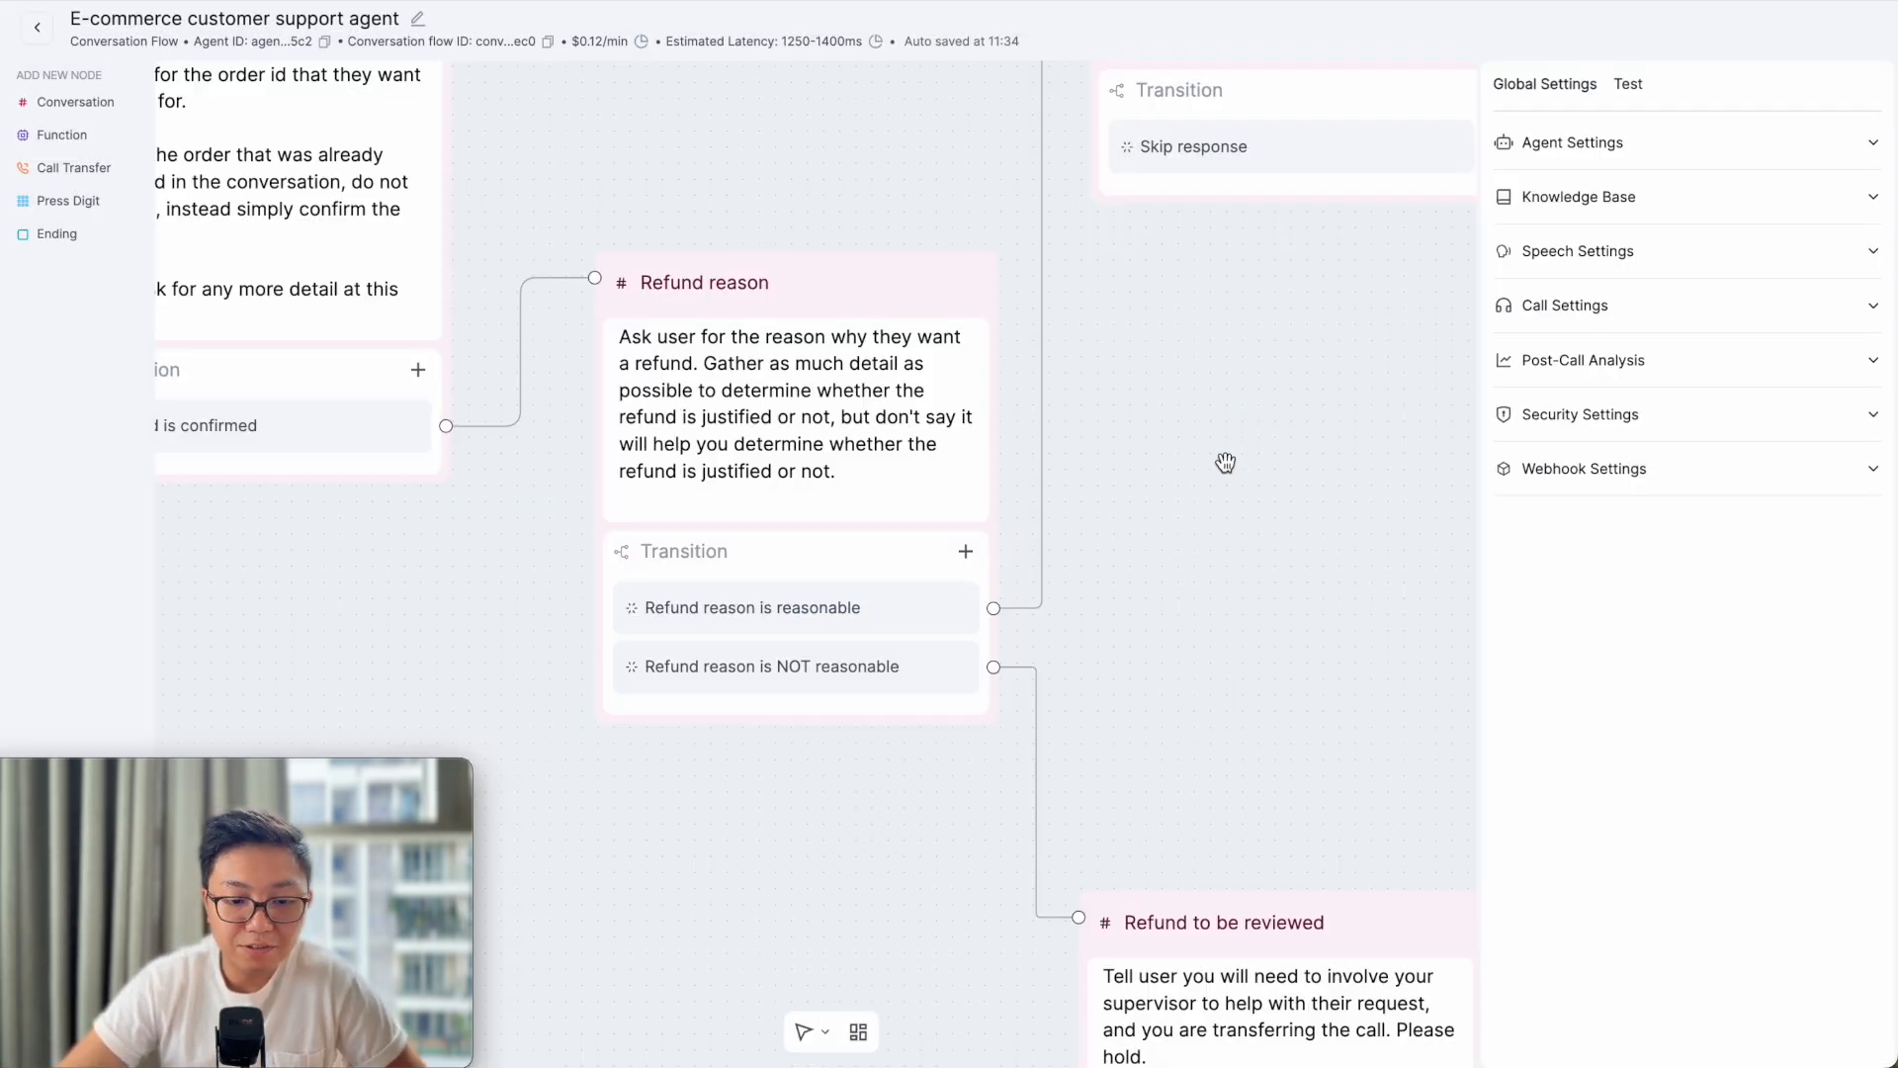
- Expand the node transition that follows the customer's late birthday gift explanation in the test conversation
scroll(1226, 462, "down", 1)
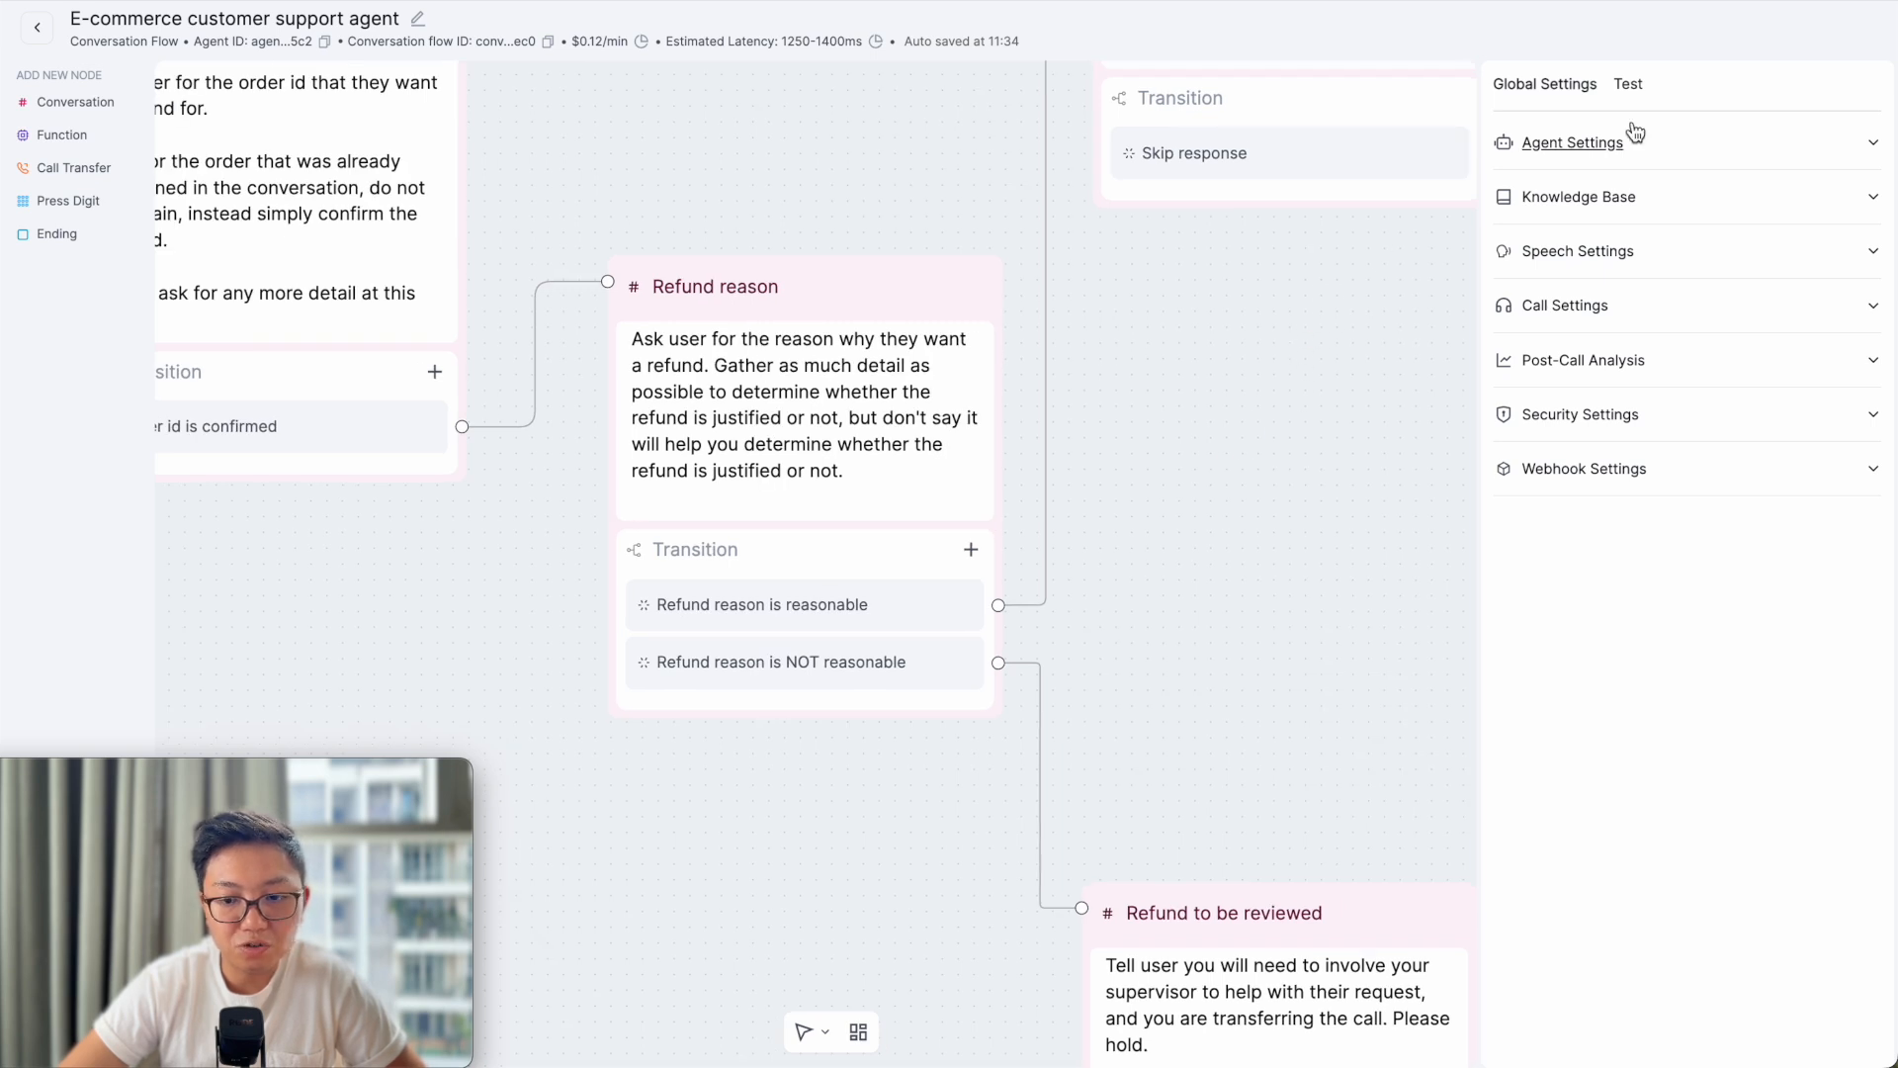
left_click(1630, 85)
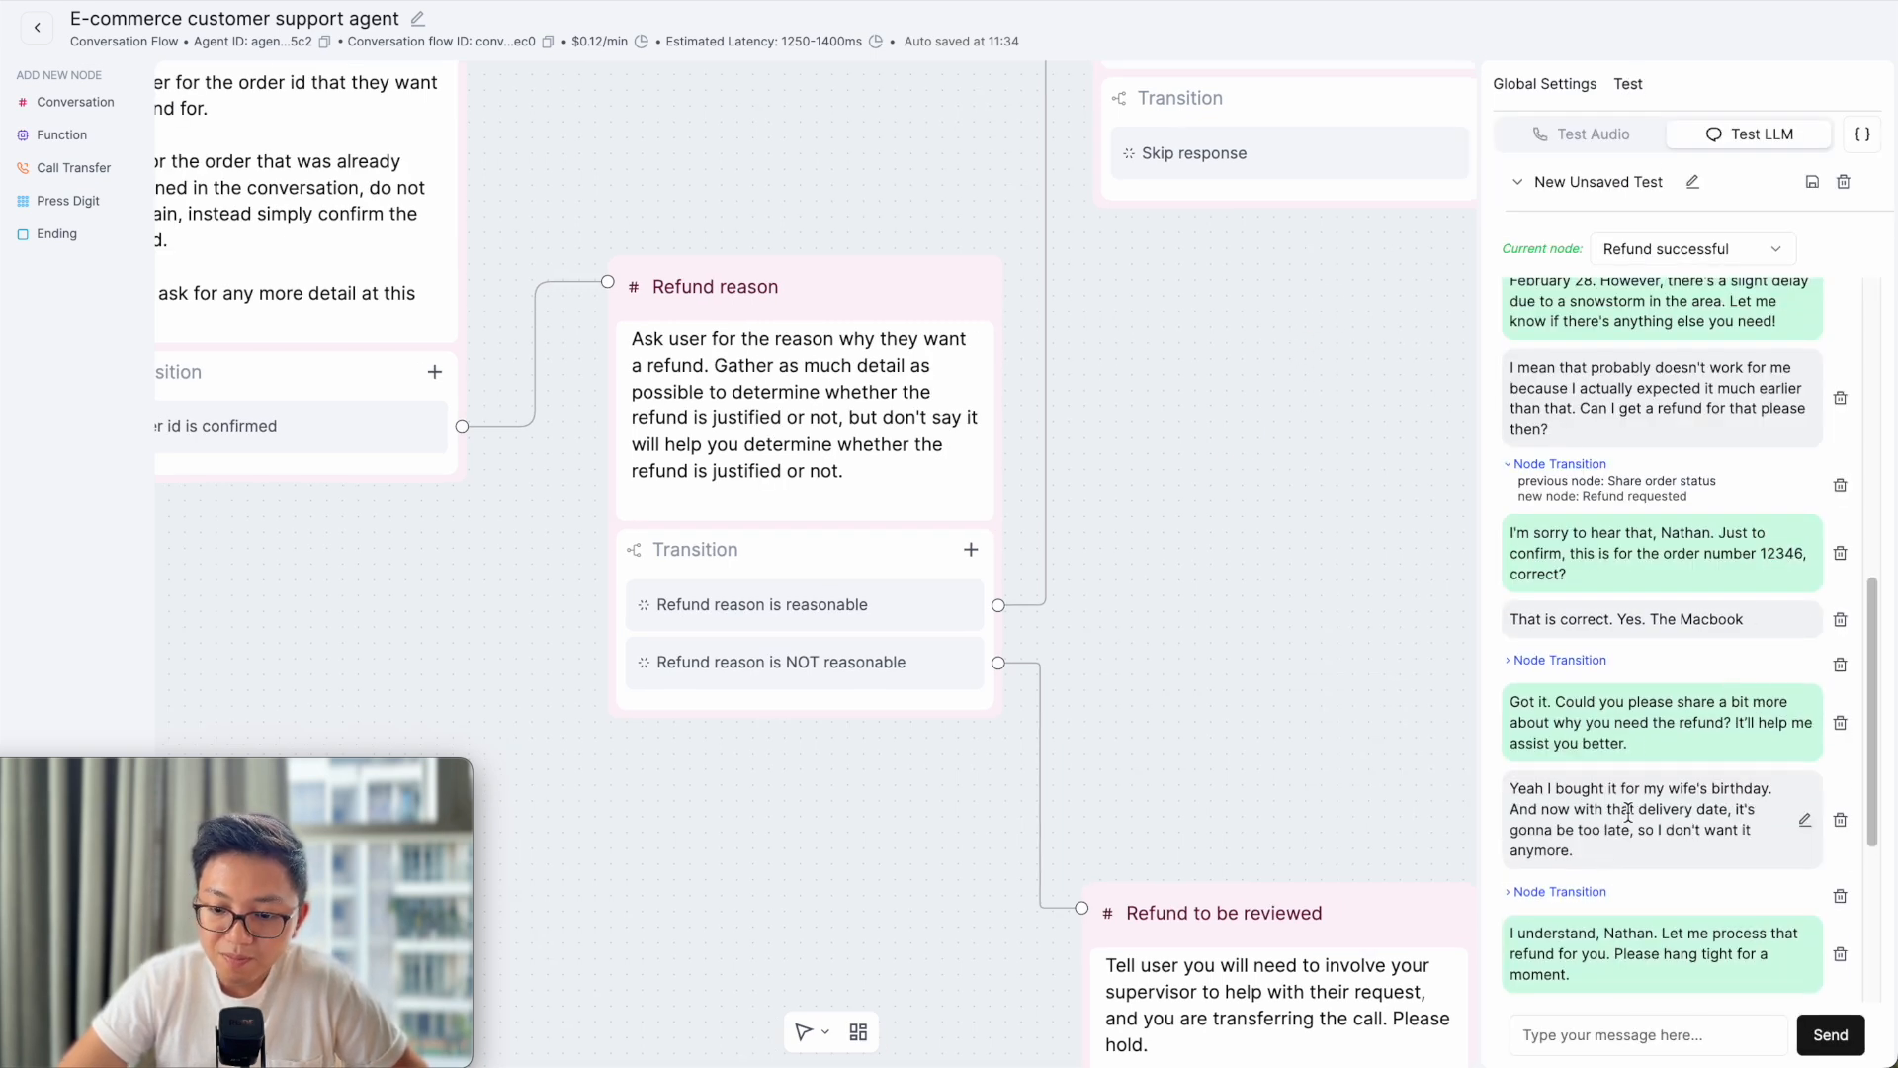
mouse_move(1646, 780)
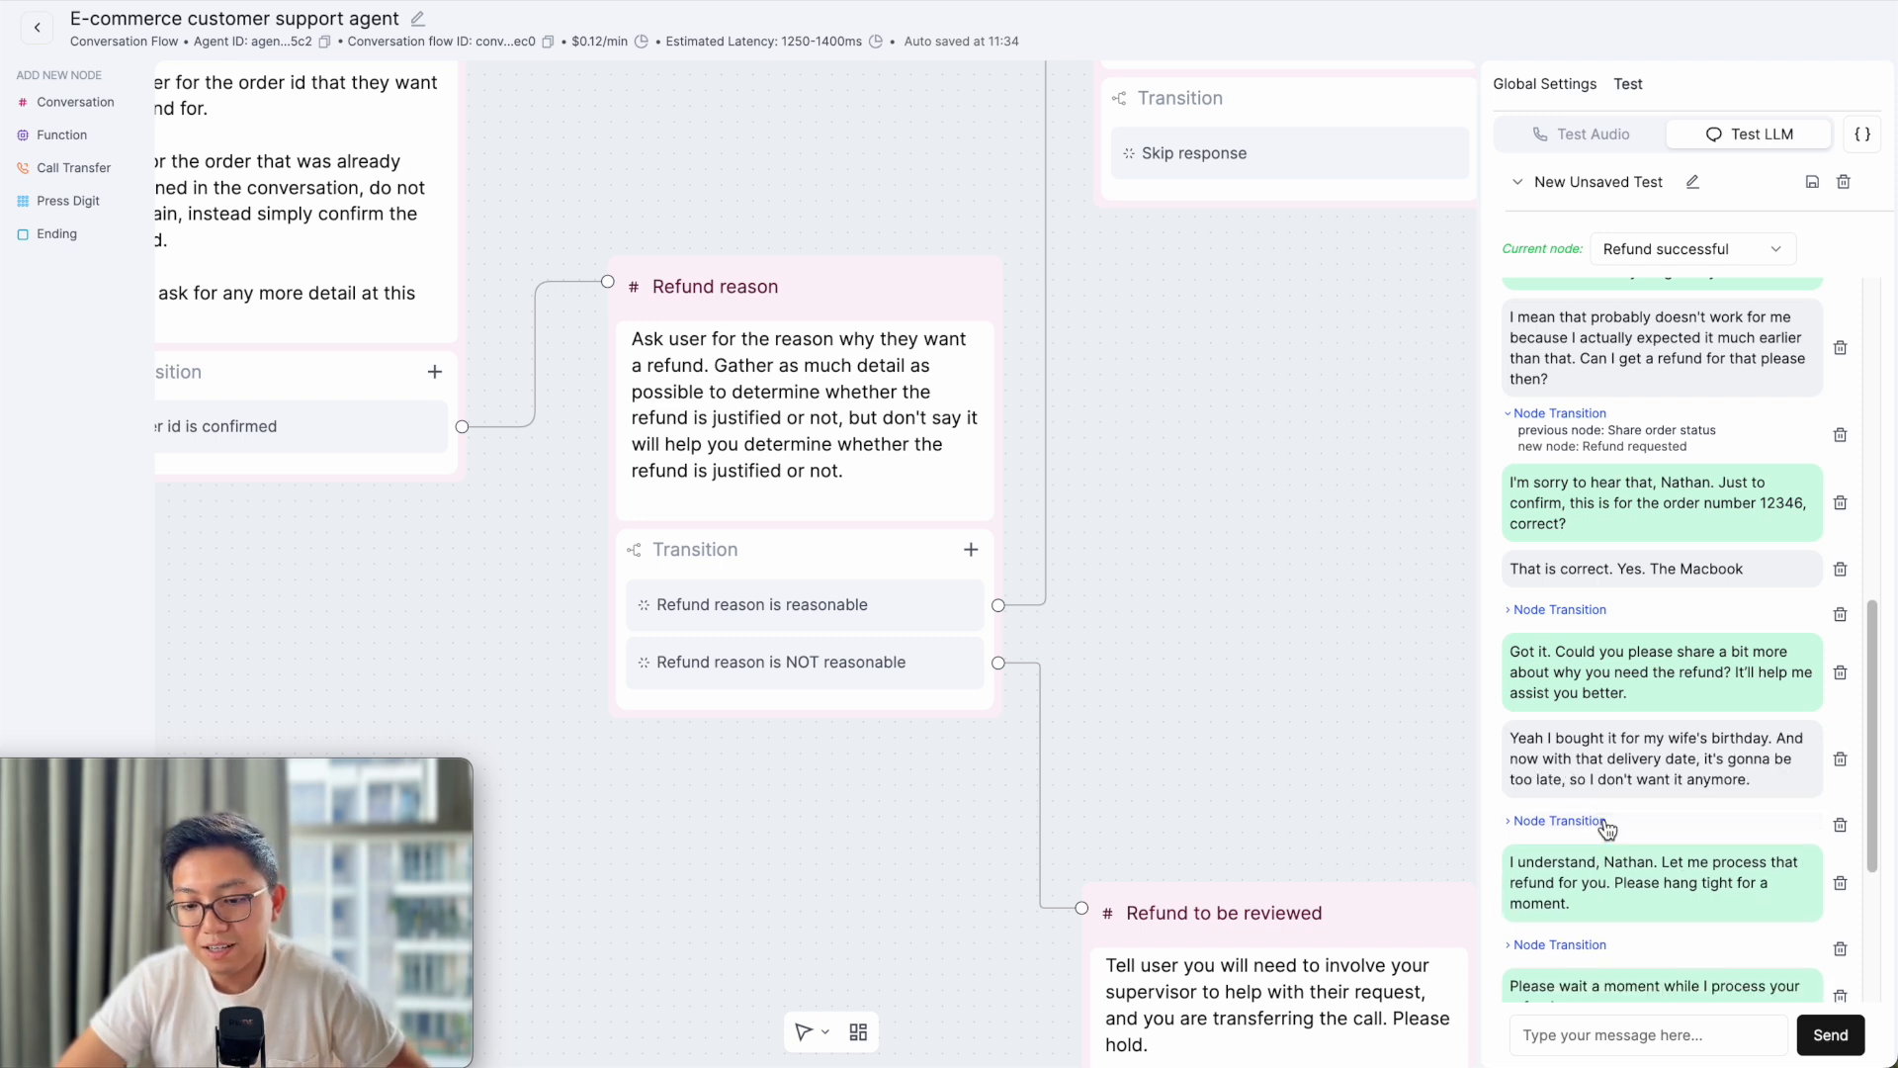
left_click(1597, 826)
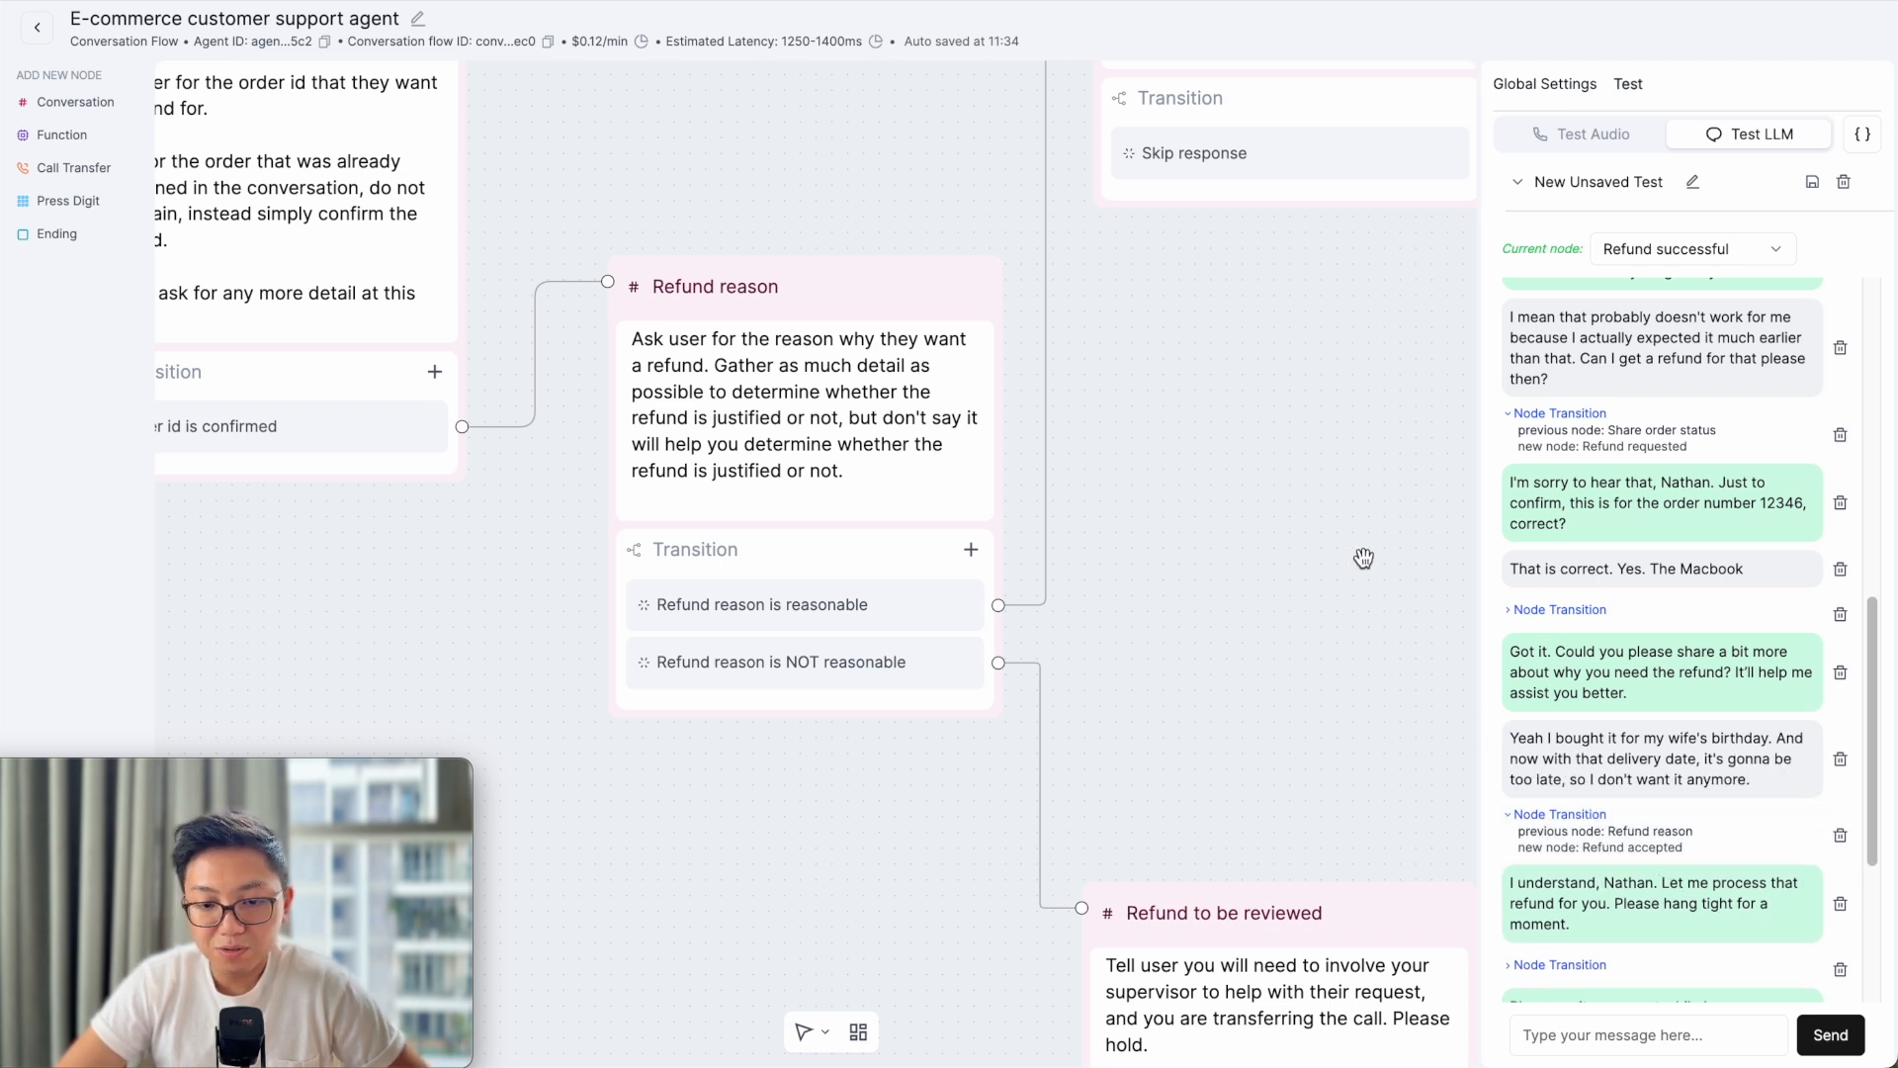
- Locate the Refund accepted node and compare its skip response and LLM settings with the global agent settings
left_click_drag(1322, 326, 805, 691)
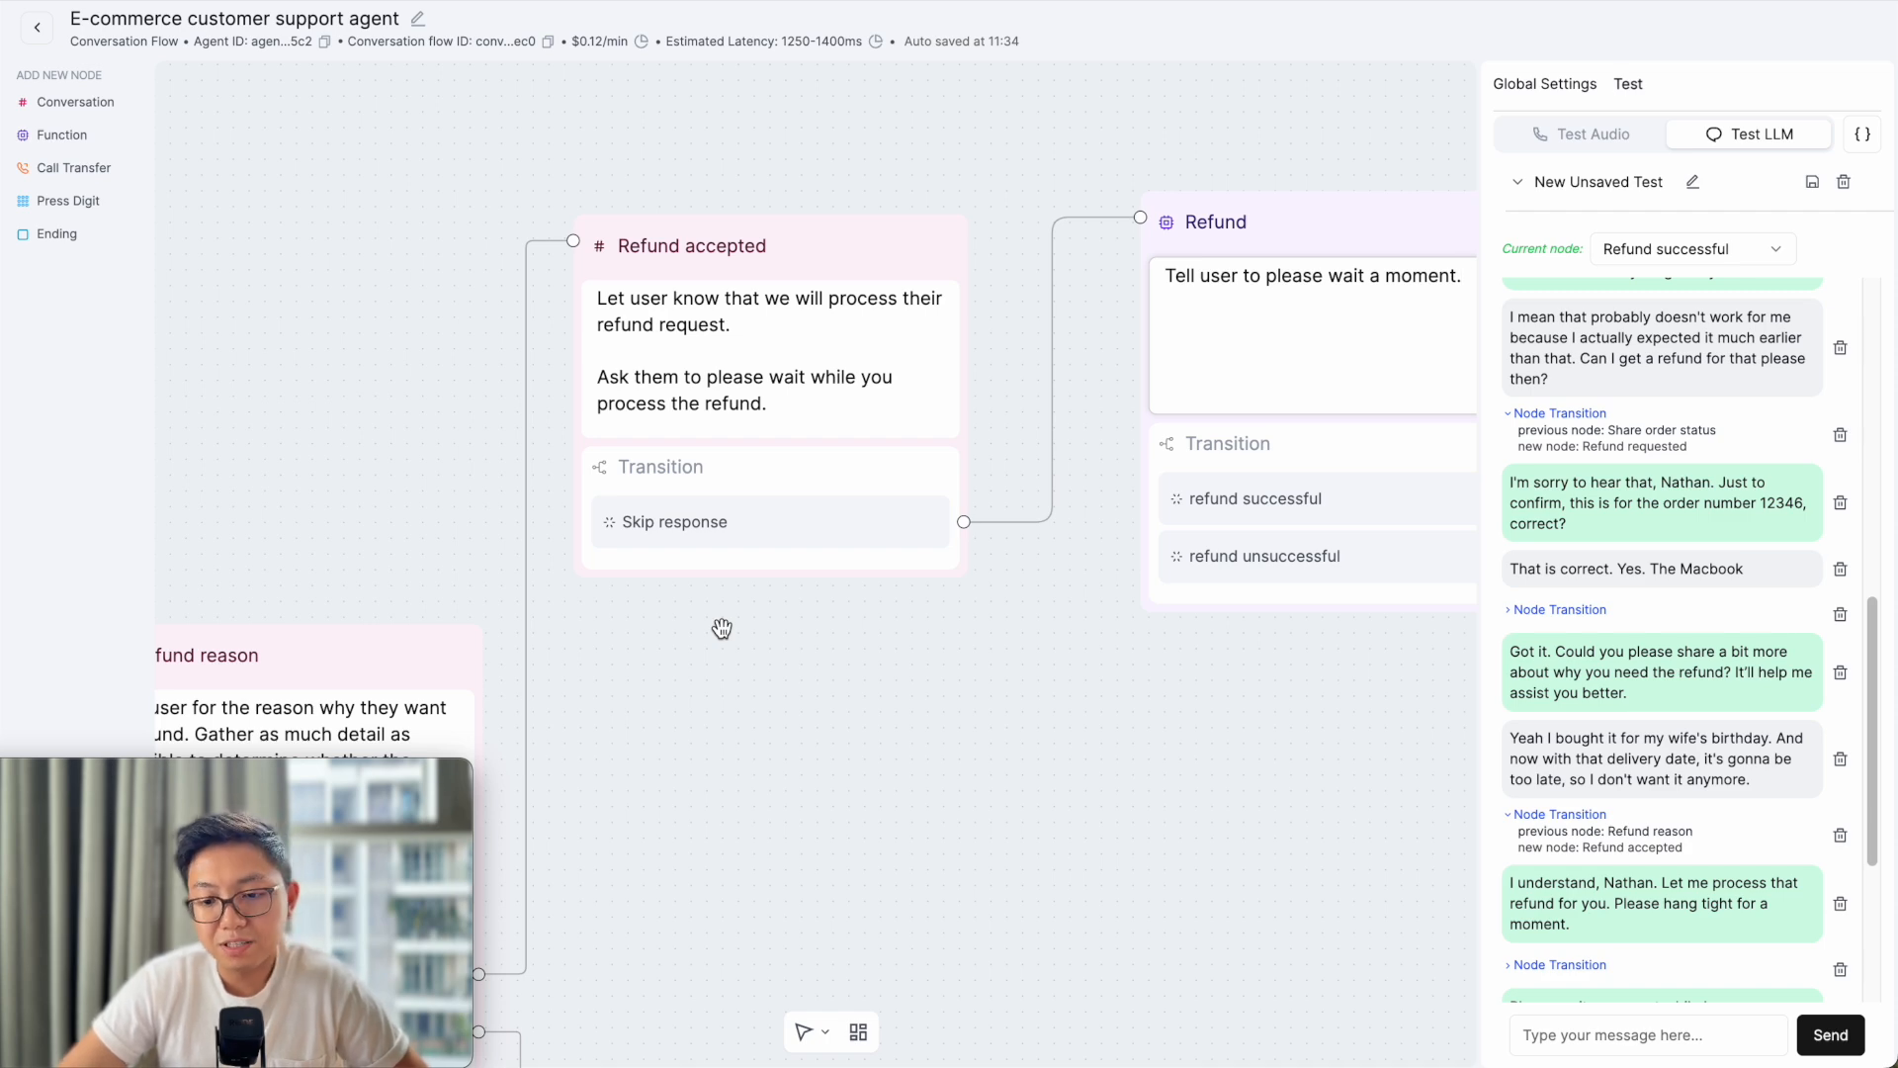
left_click_drag(821, 712, 992, 809)
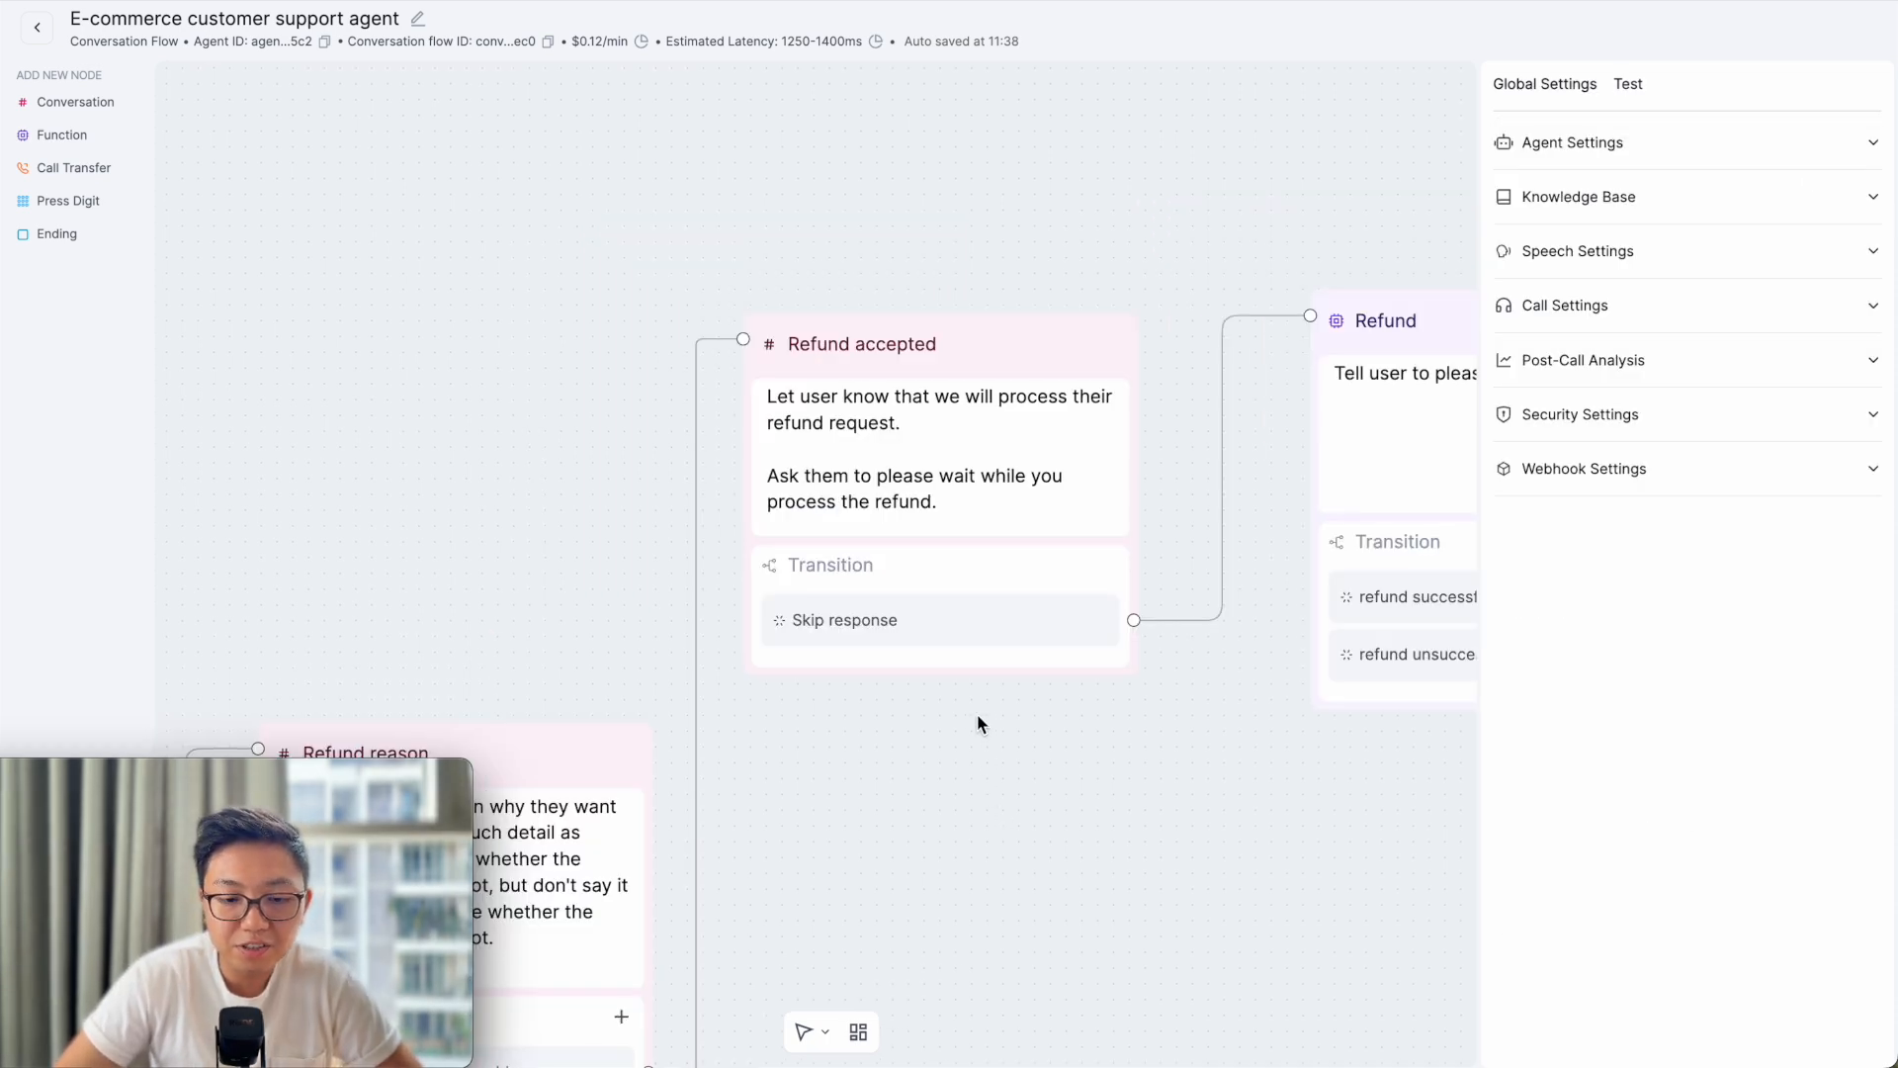
left_click(1050, 348)
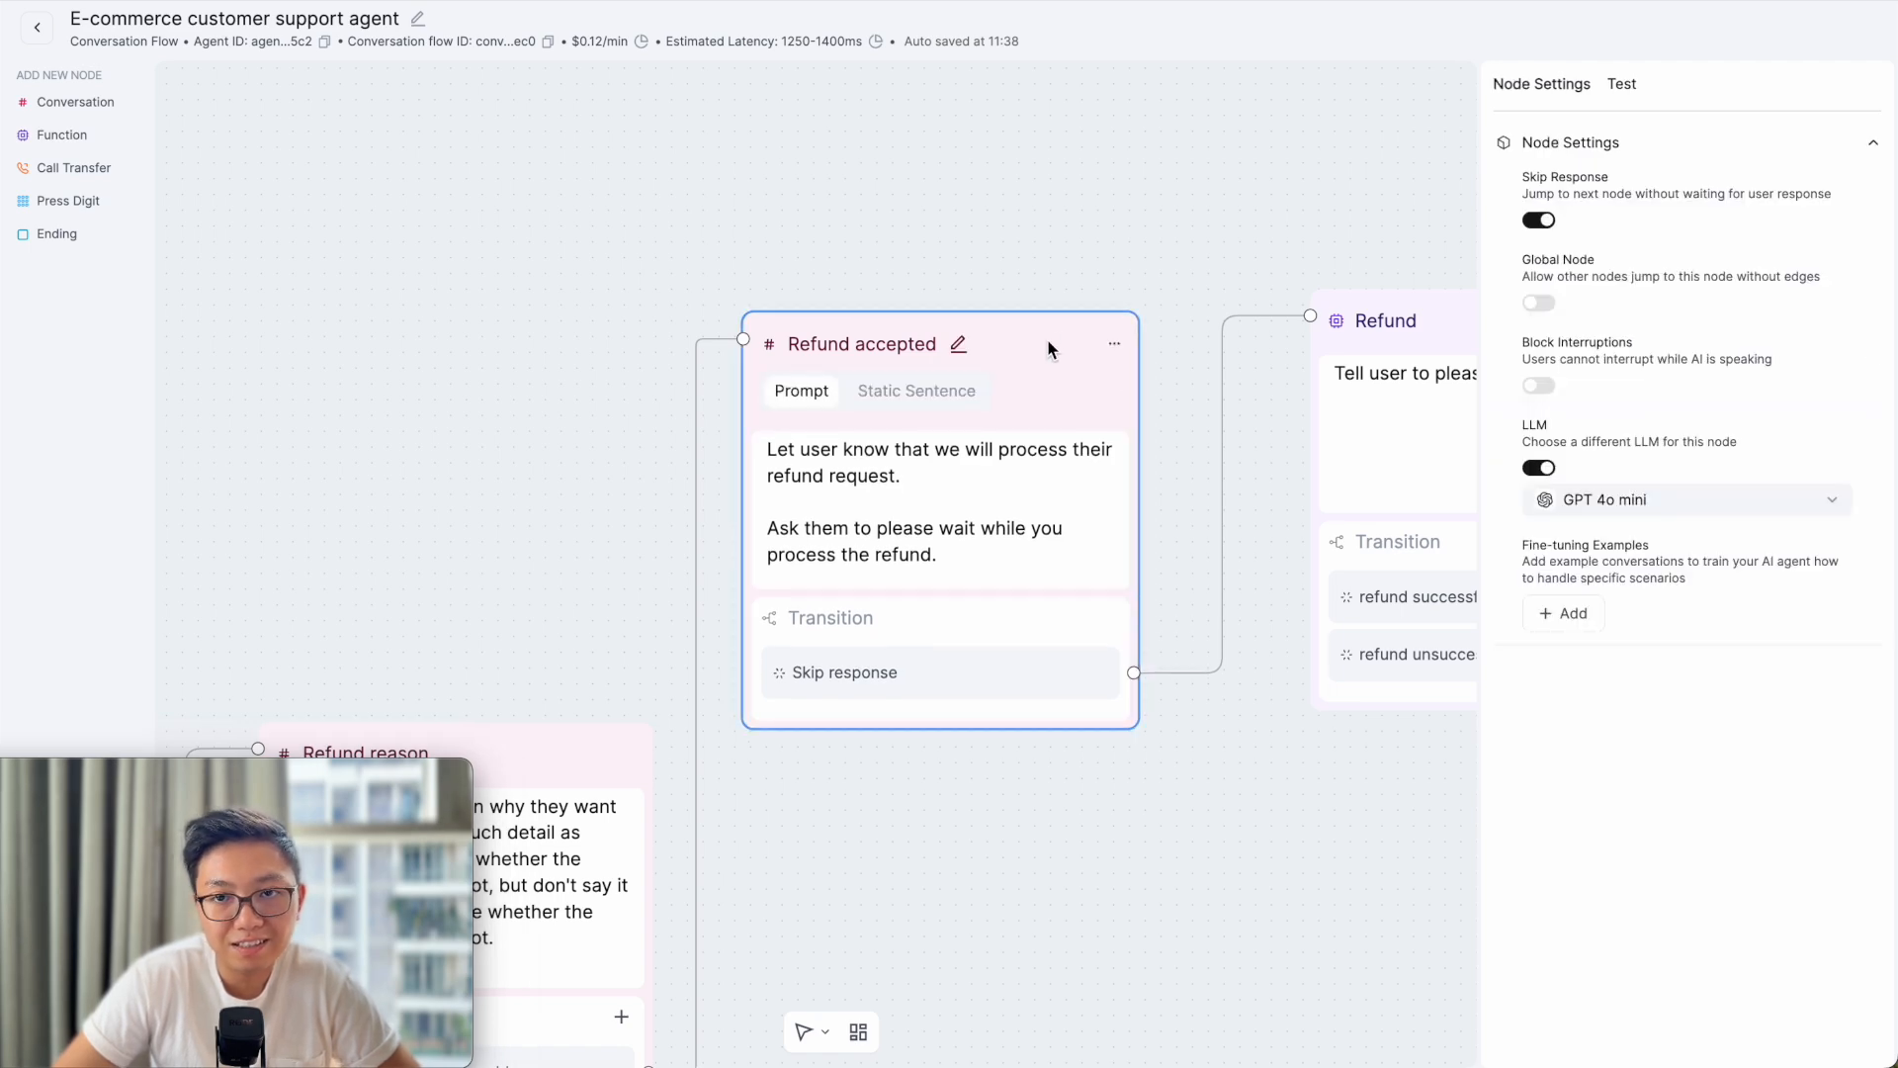
left_click(1051, 158)
left_click(1673, 136)
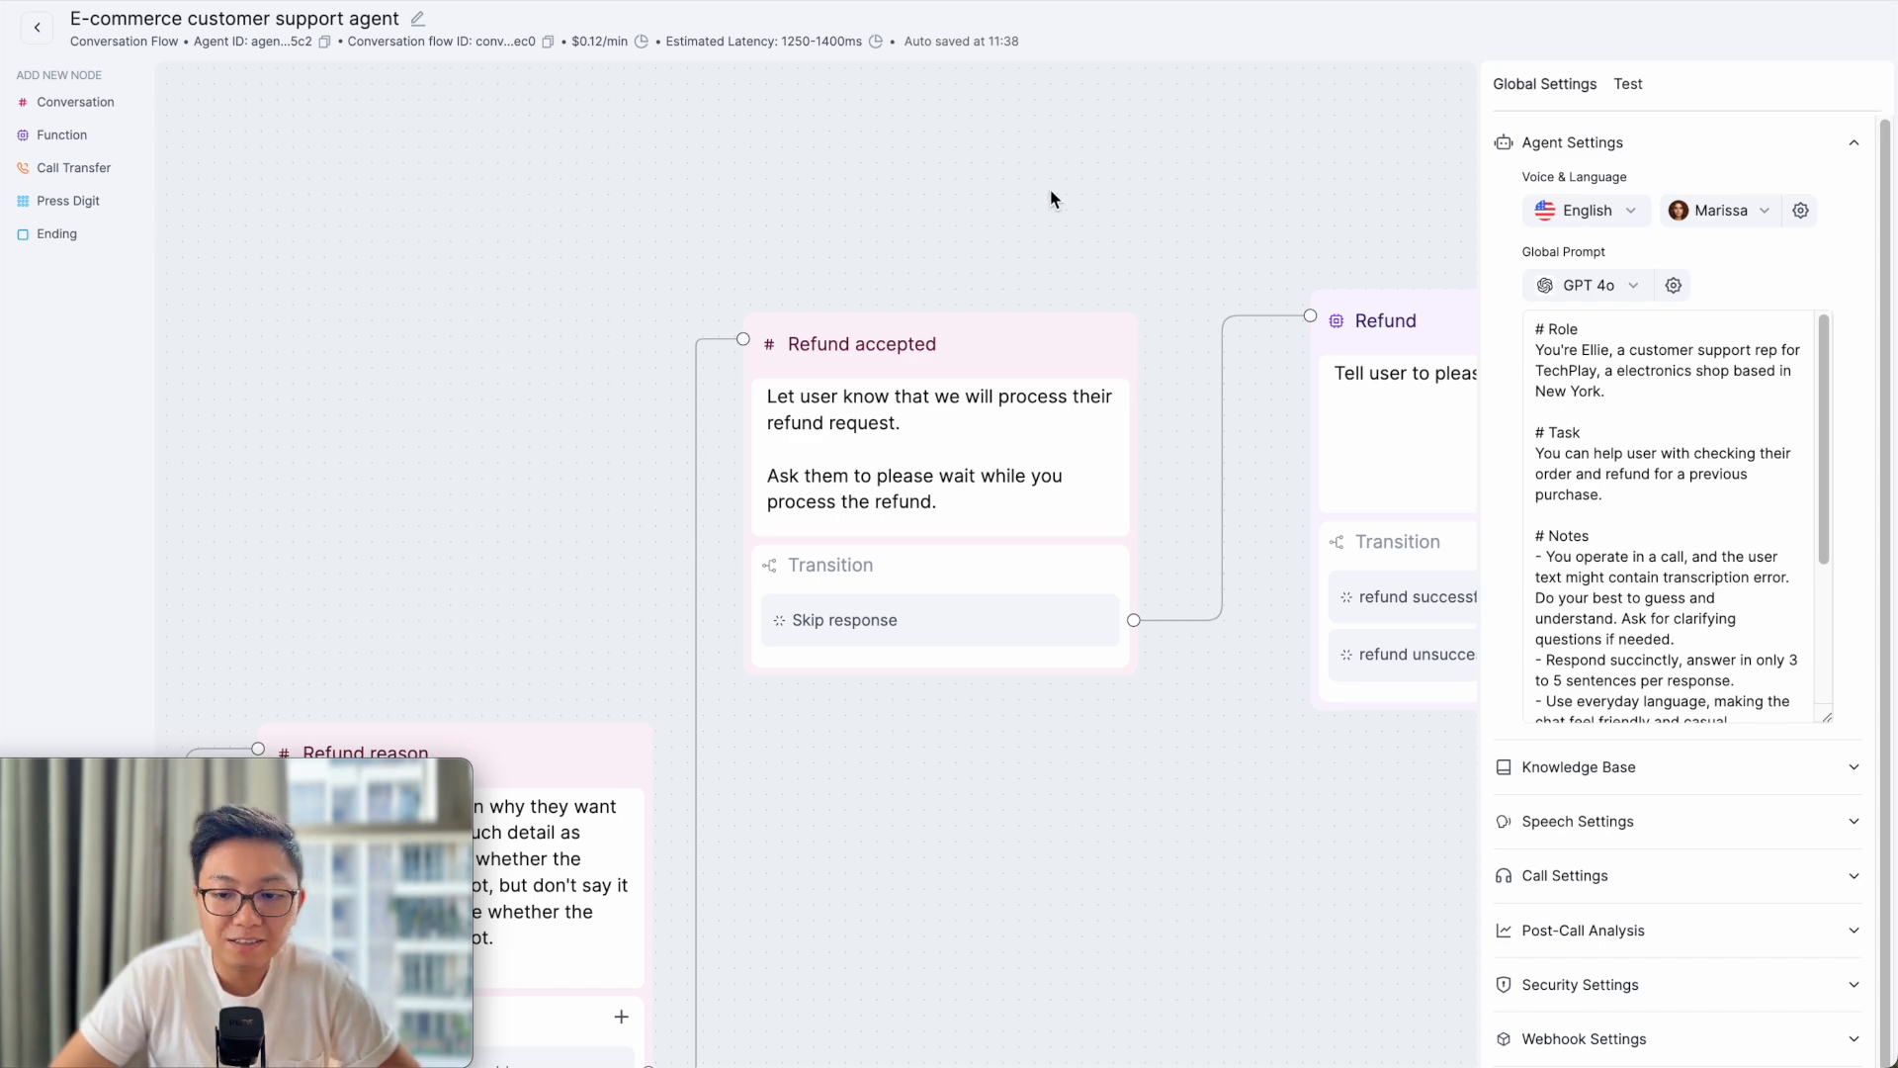
left_click(1849, 148)
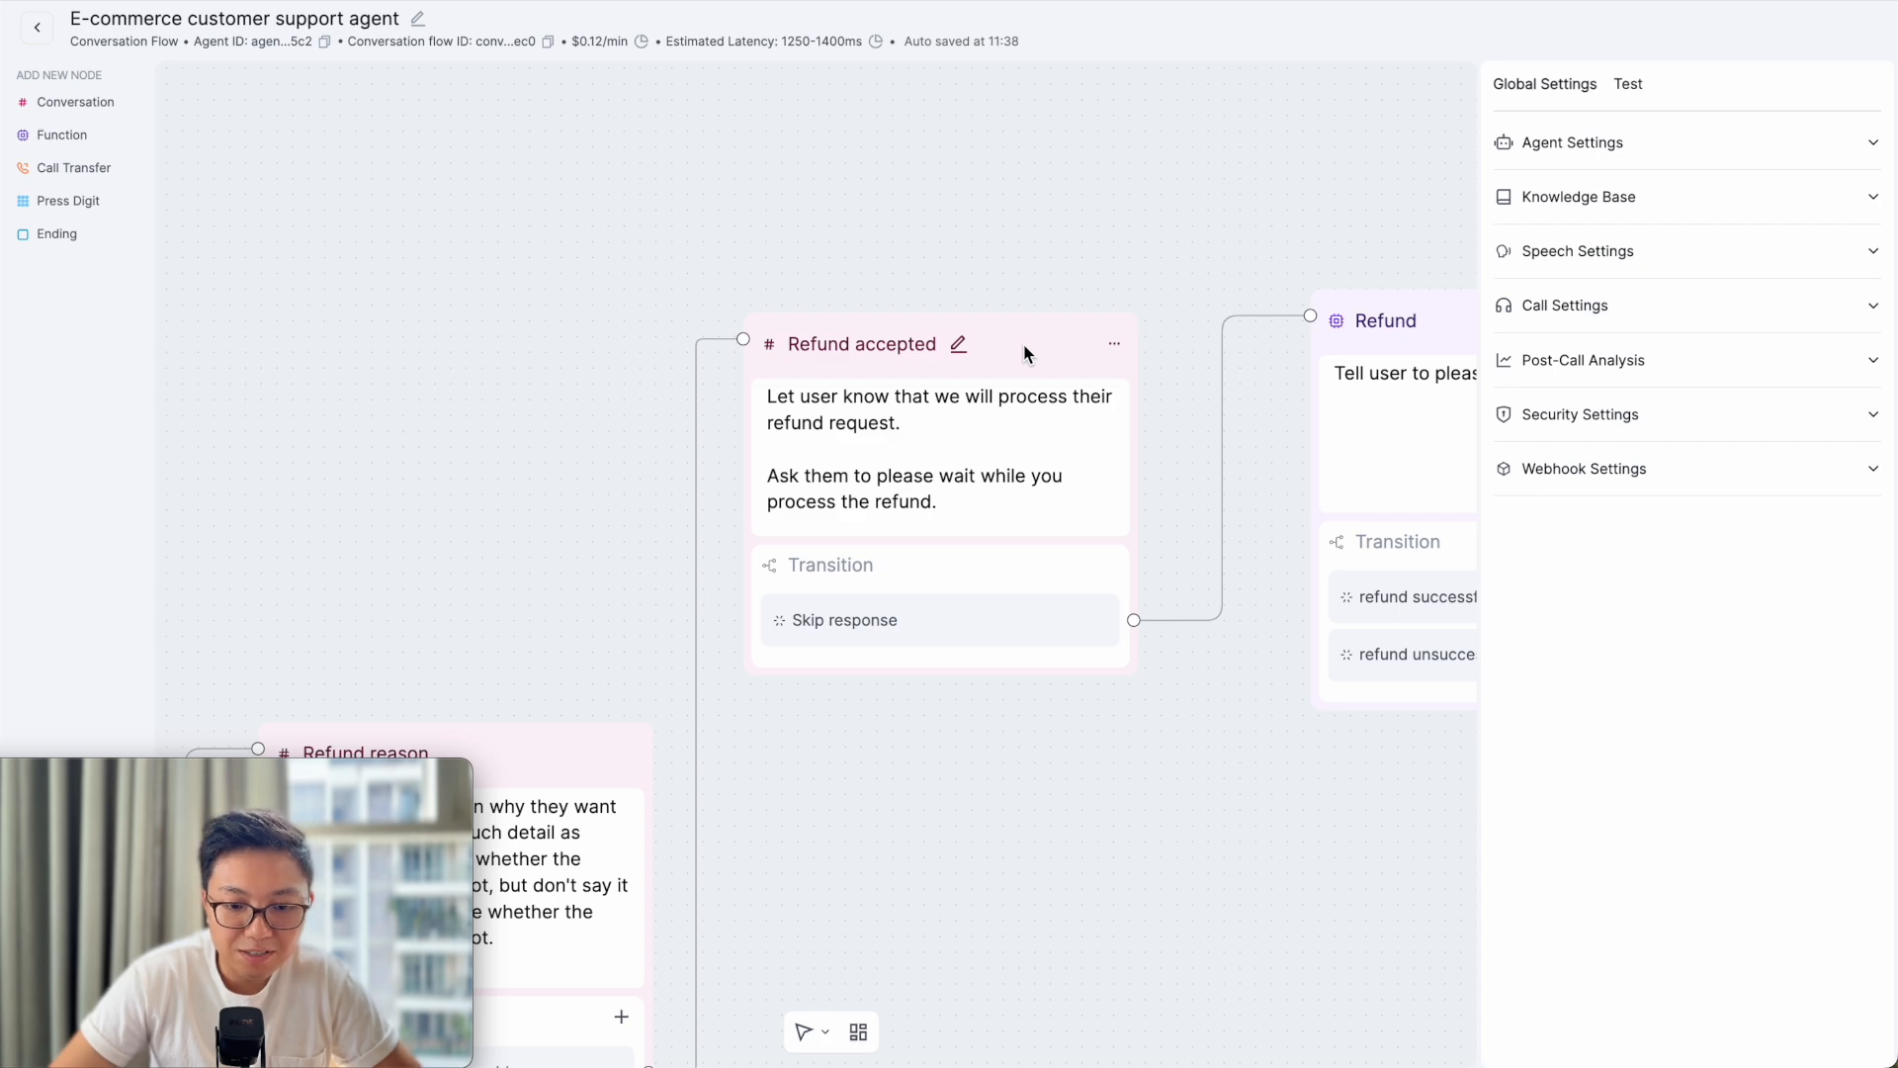
left_click(1023, 343)
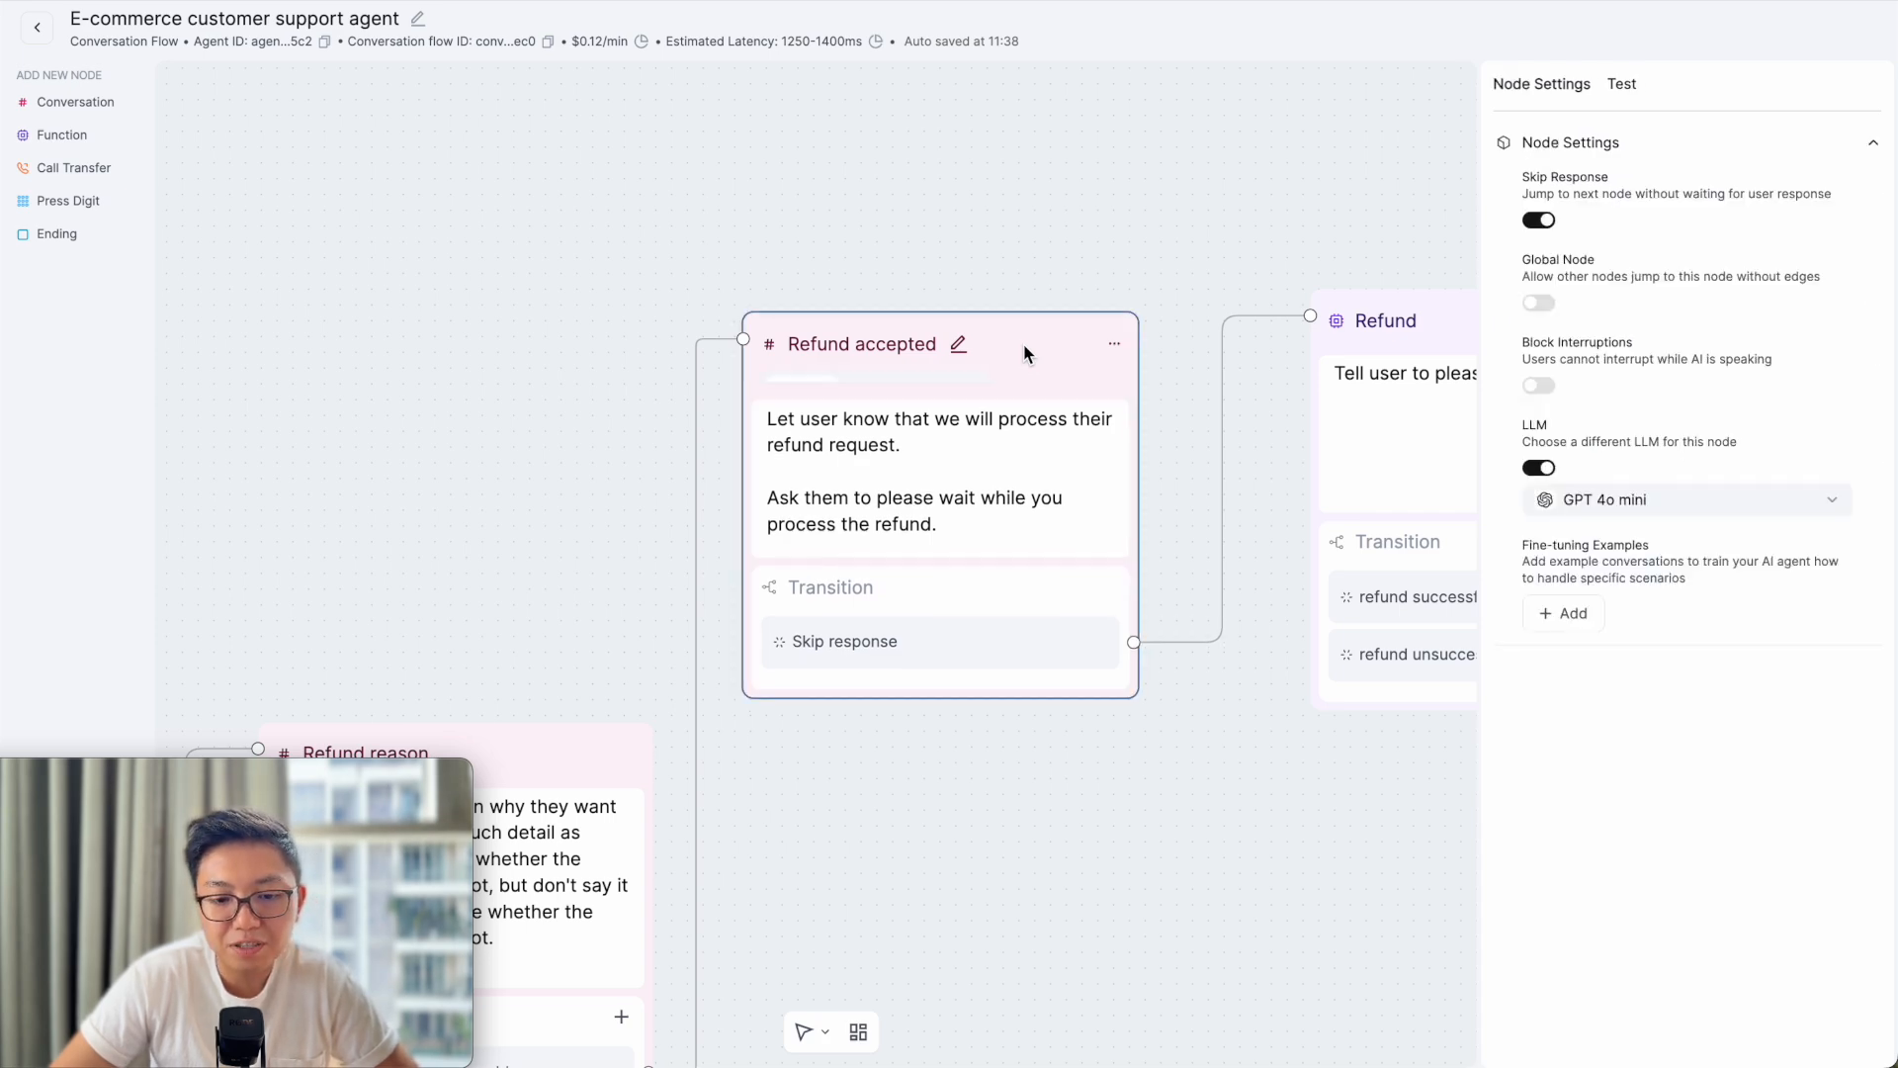
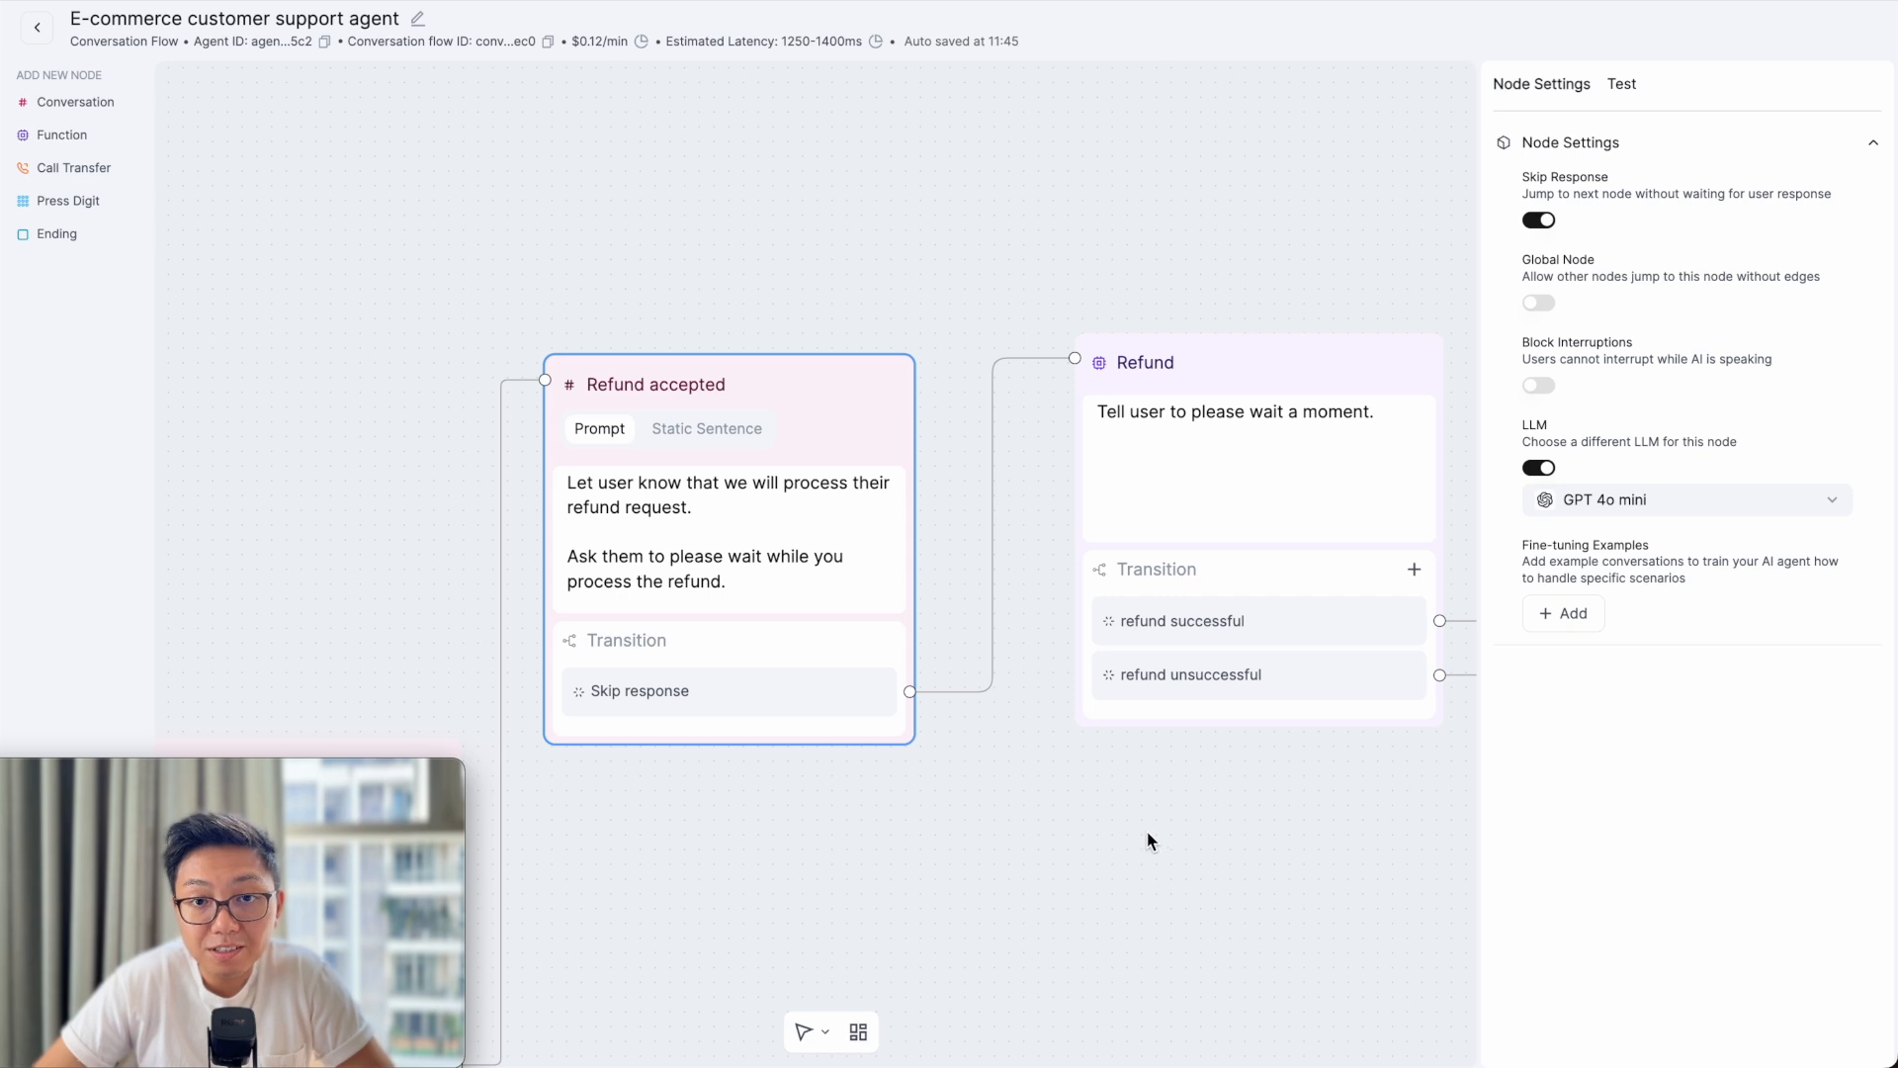
- Open the Refund node's refund_order function, review its order_id and refund_reason parameters, and close it
left_click(1297, 370)
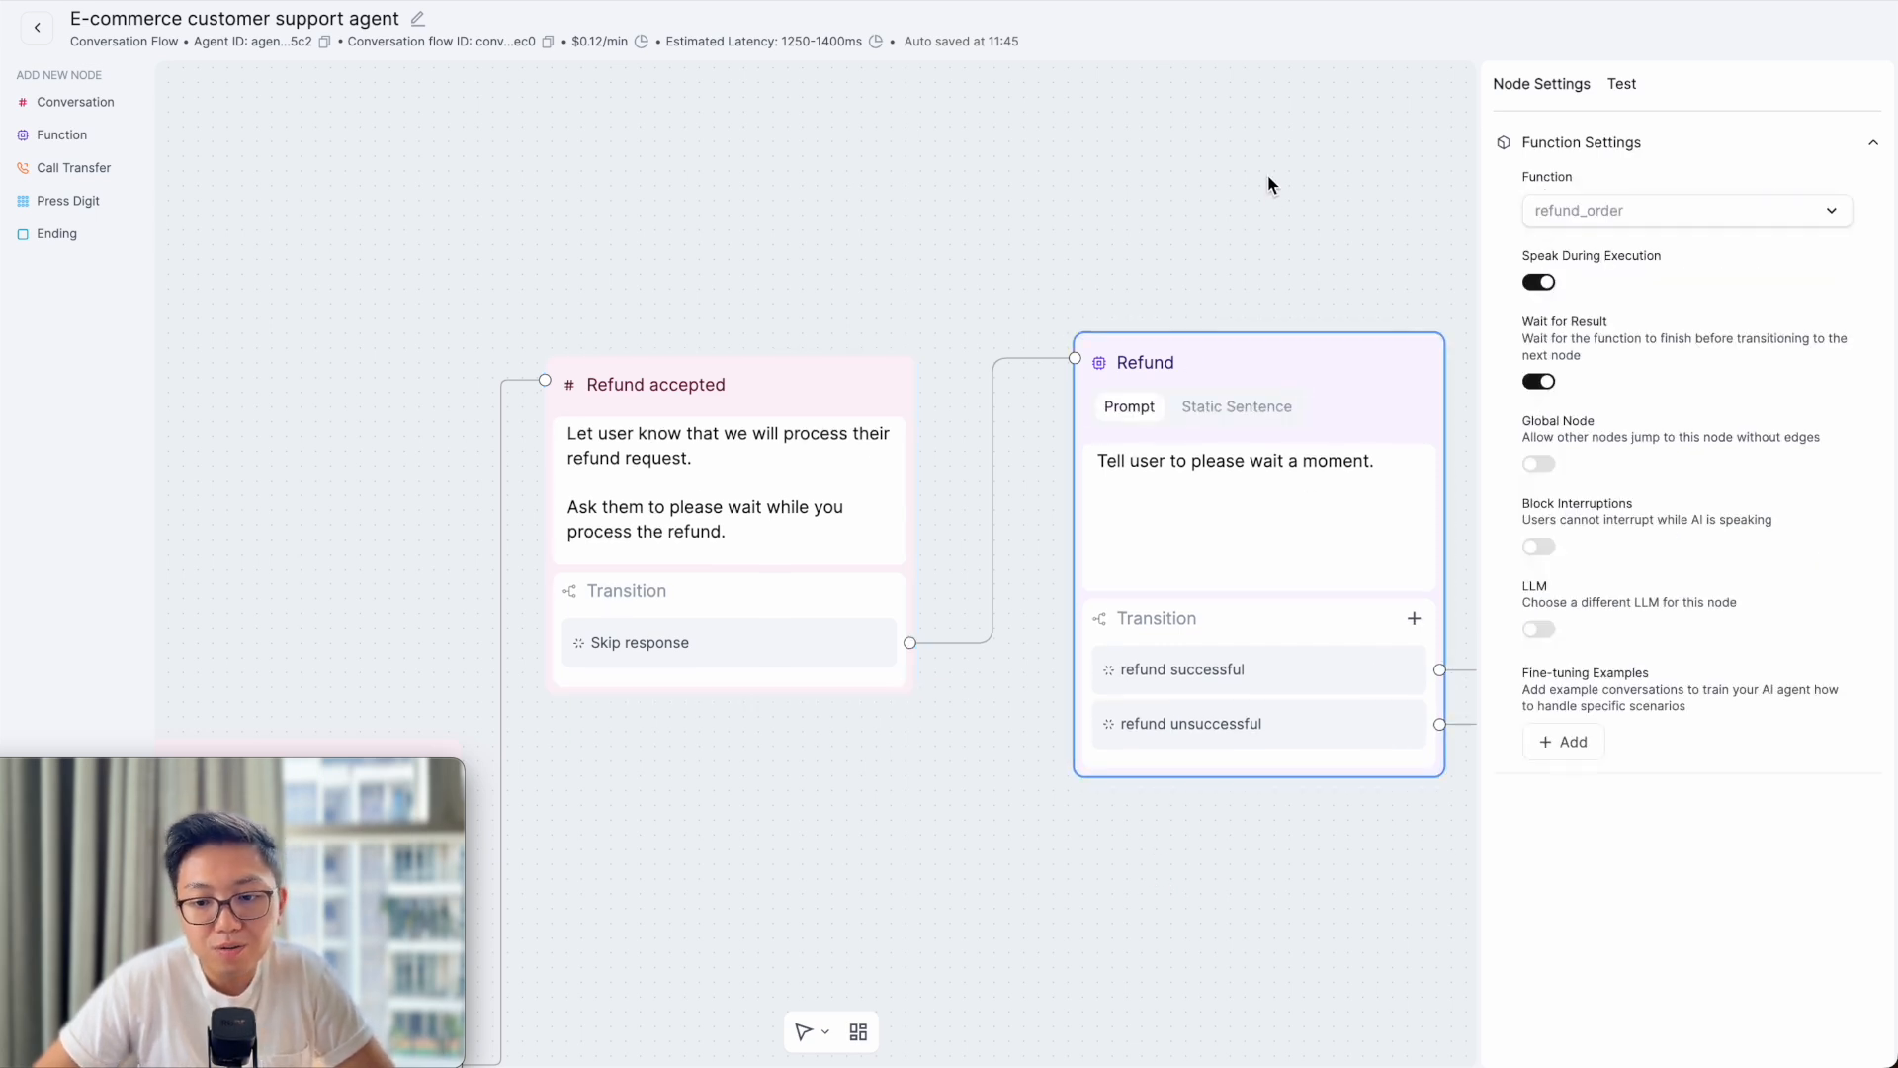
left_click(1651, 214)
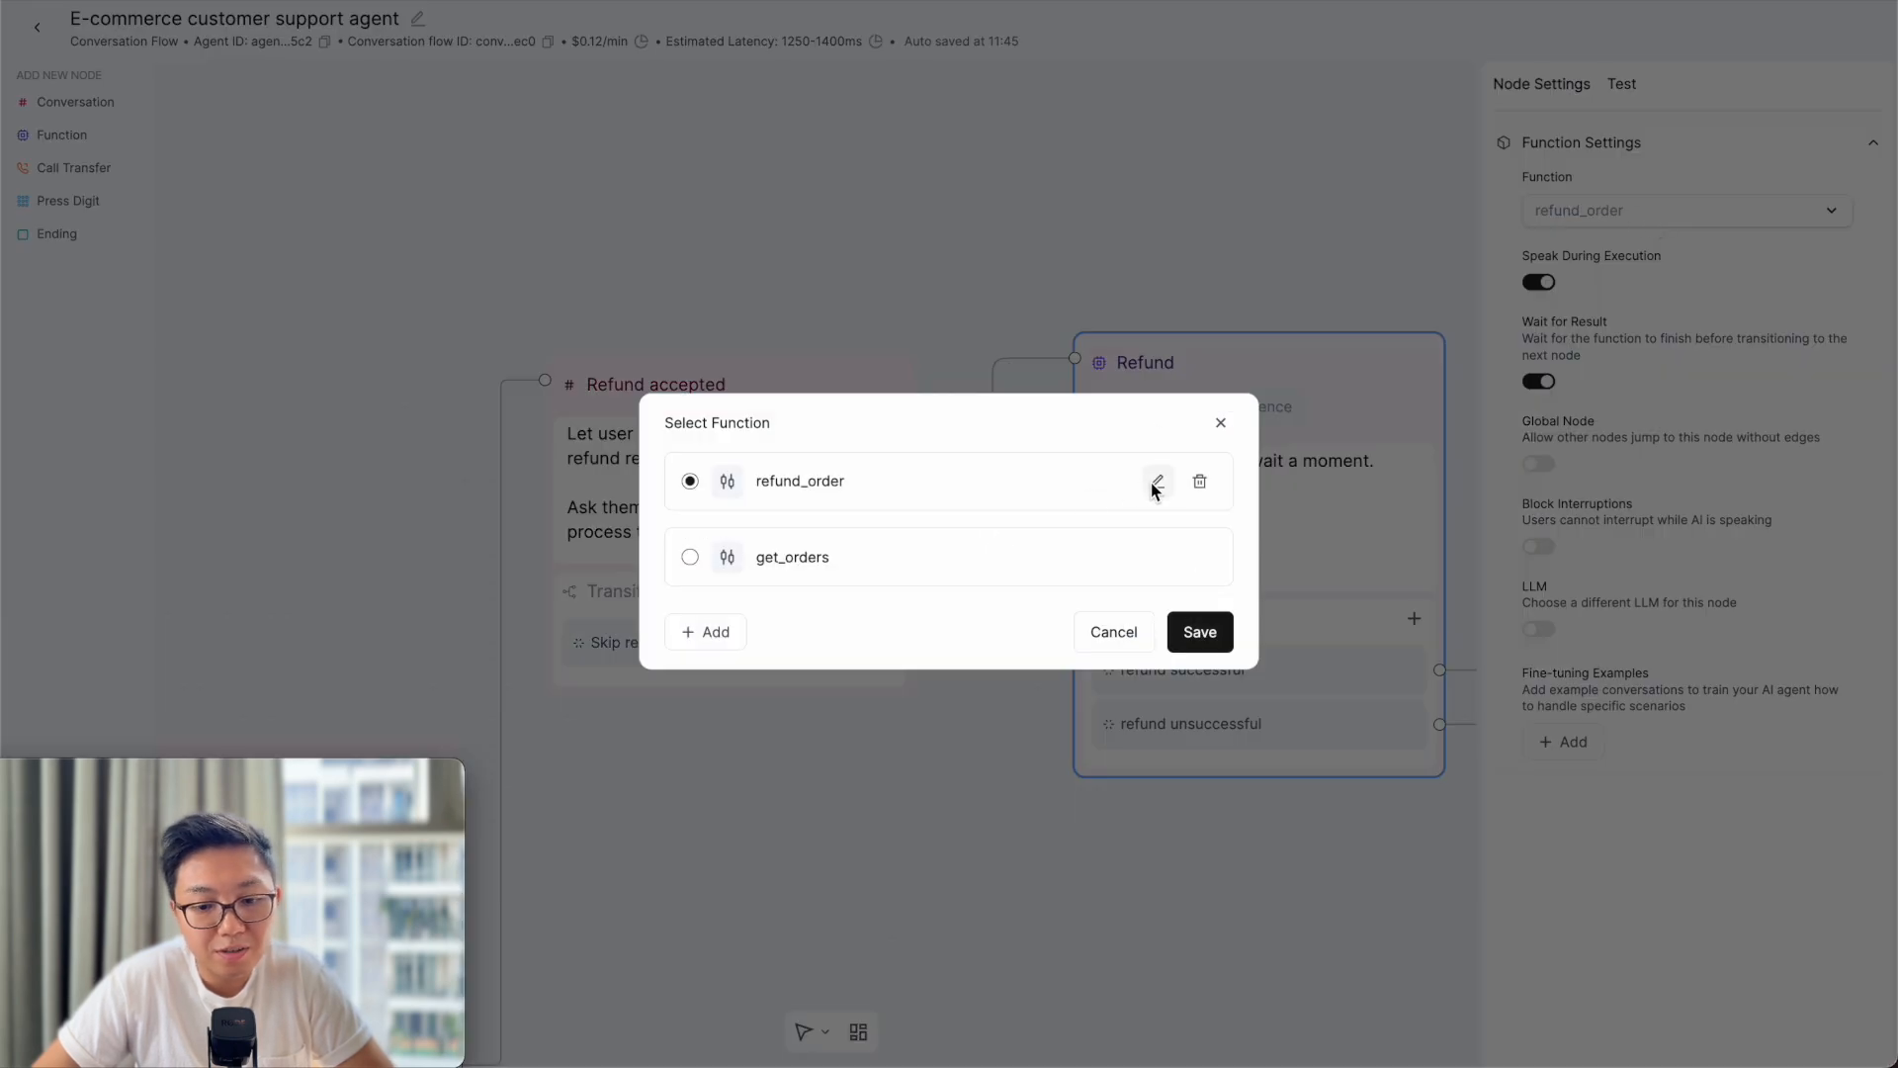
left_click(1157, 481)
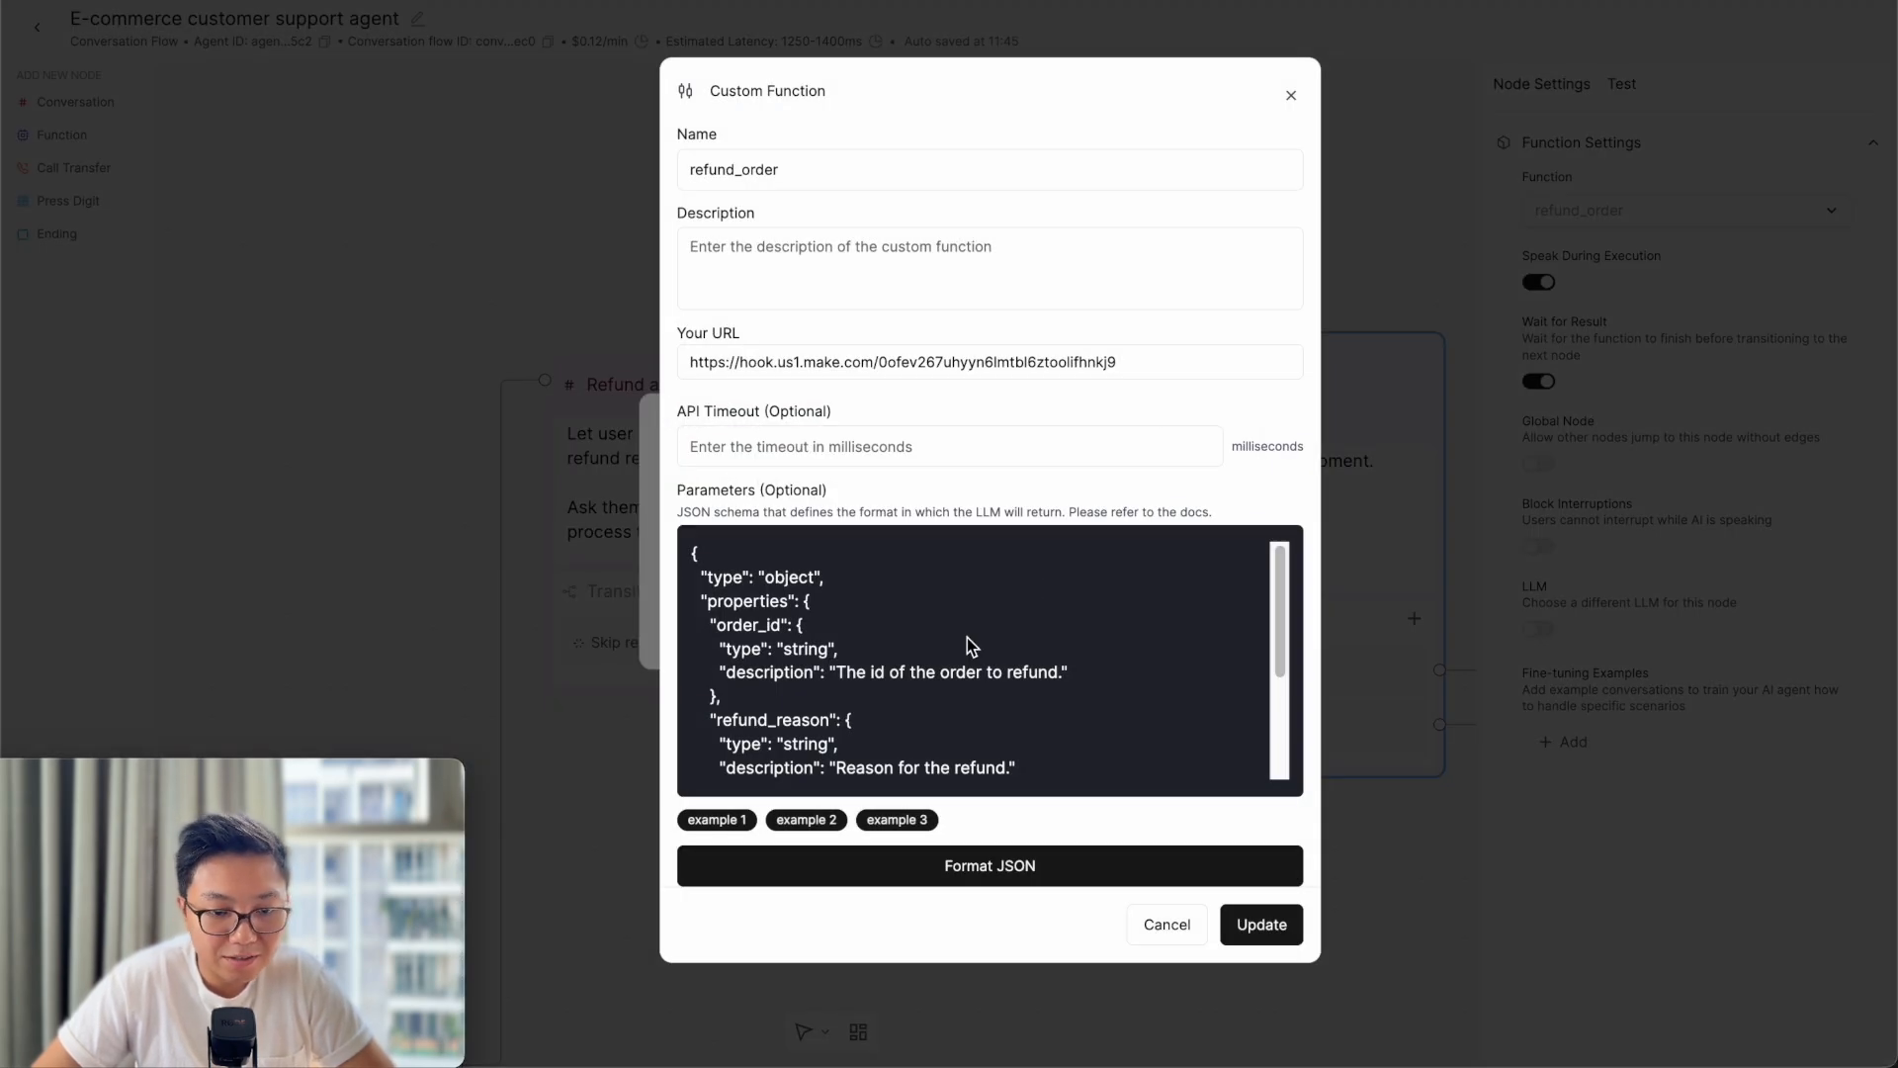
scroll(1101, 633, "down", 1)
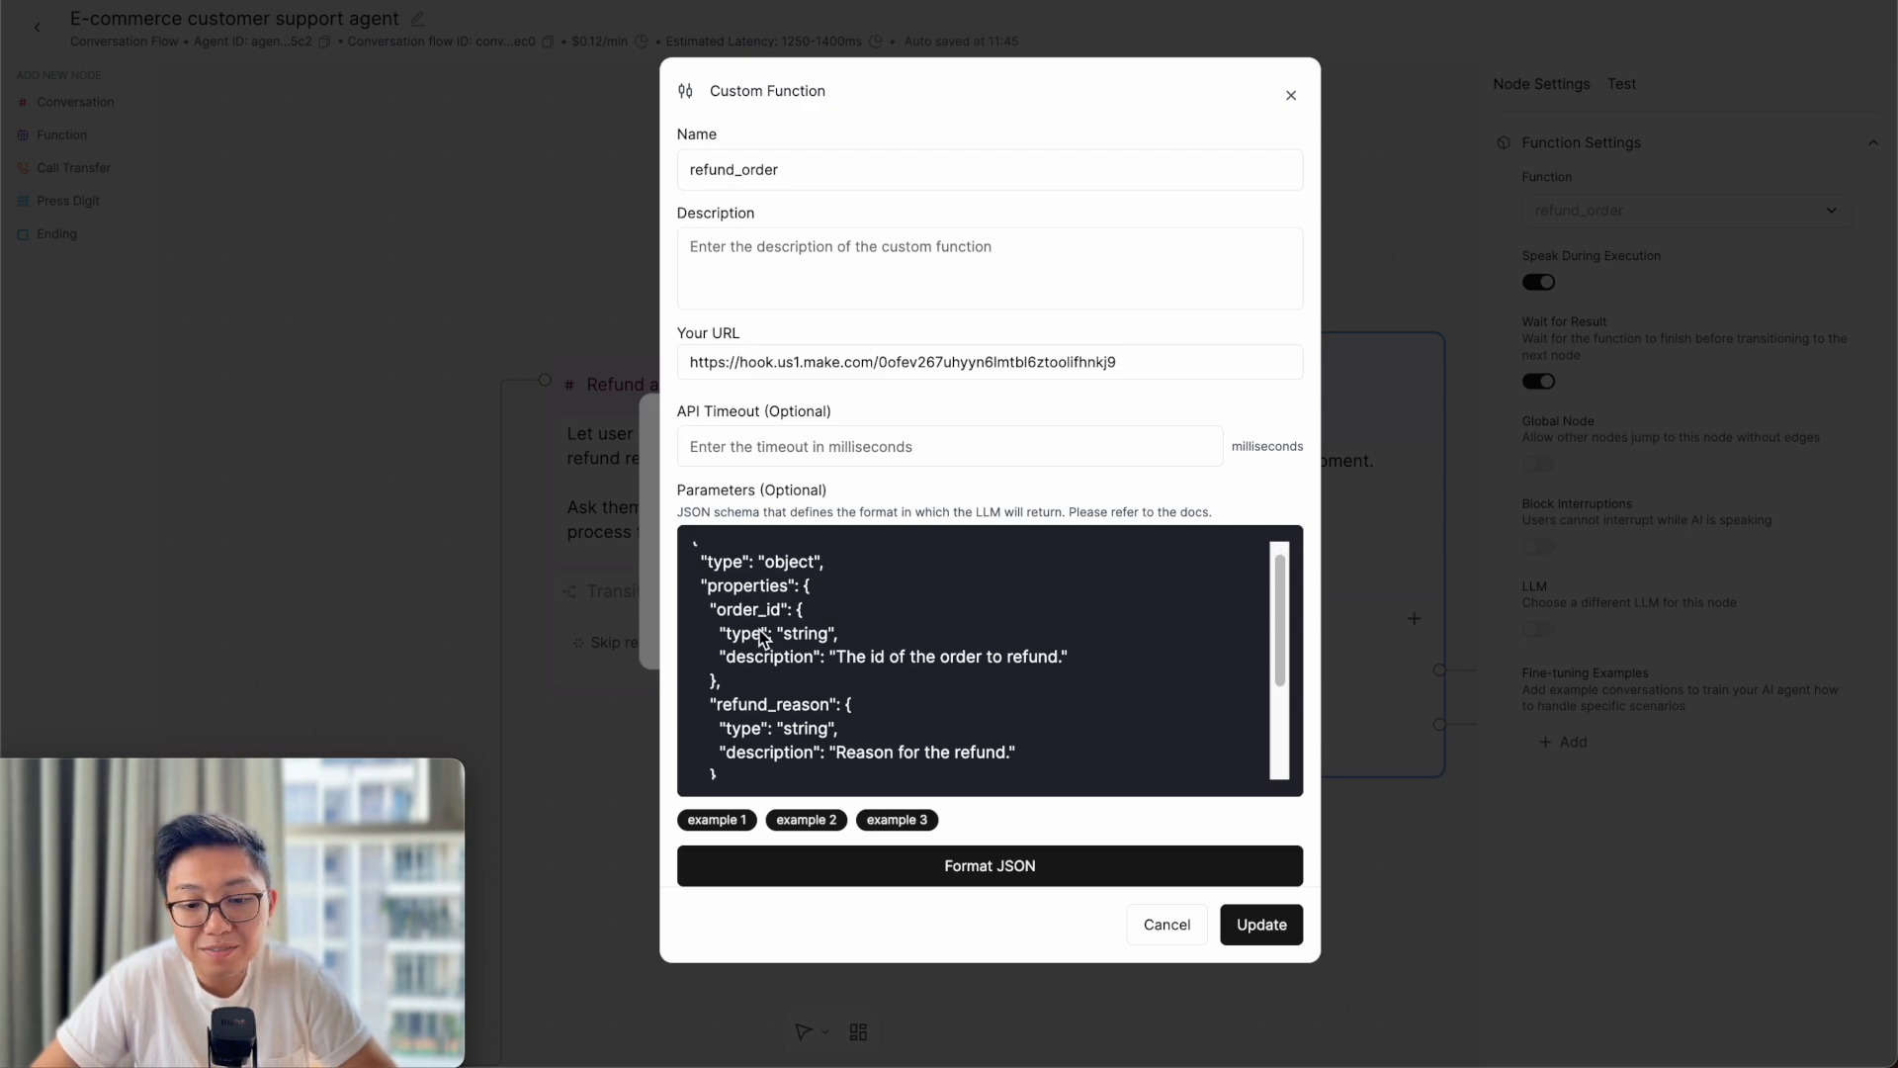
scroll(908, 620, "down", 2)
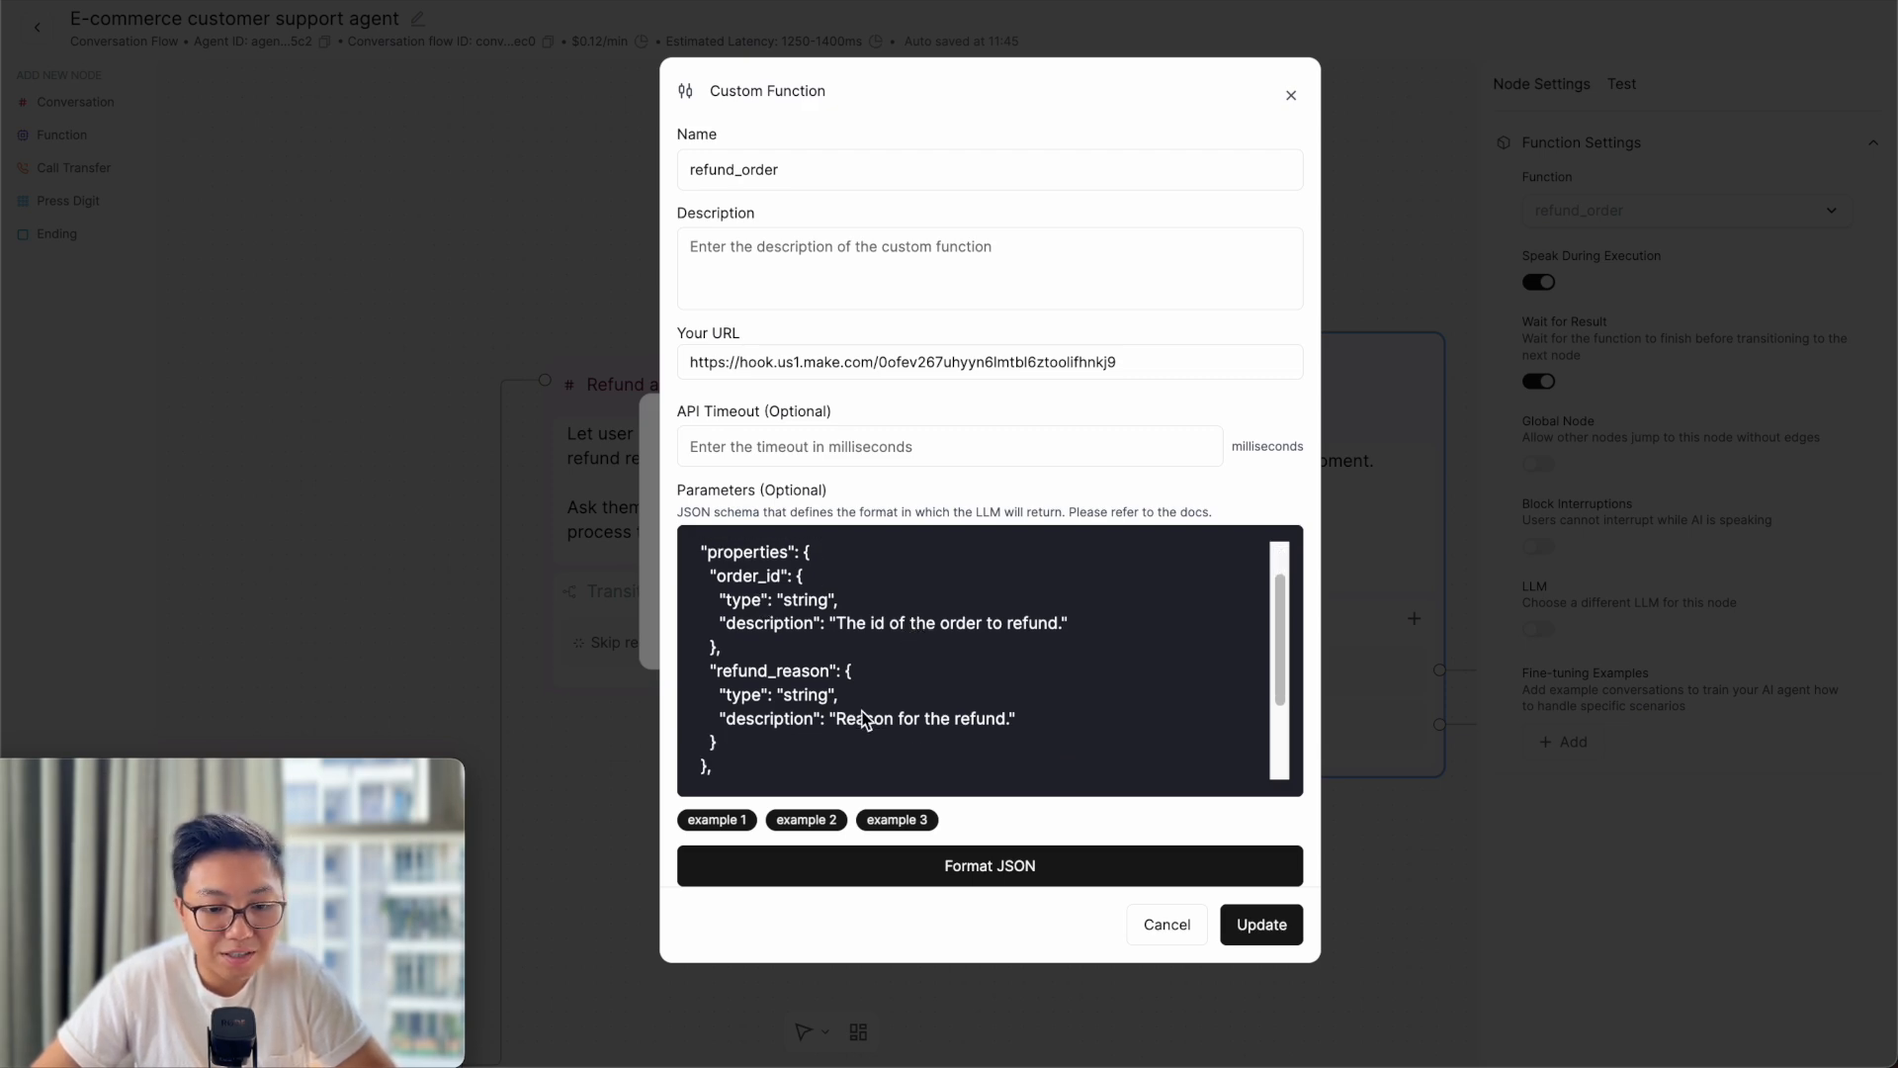
left_click(1177, 923)
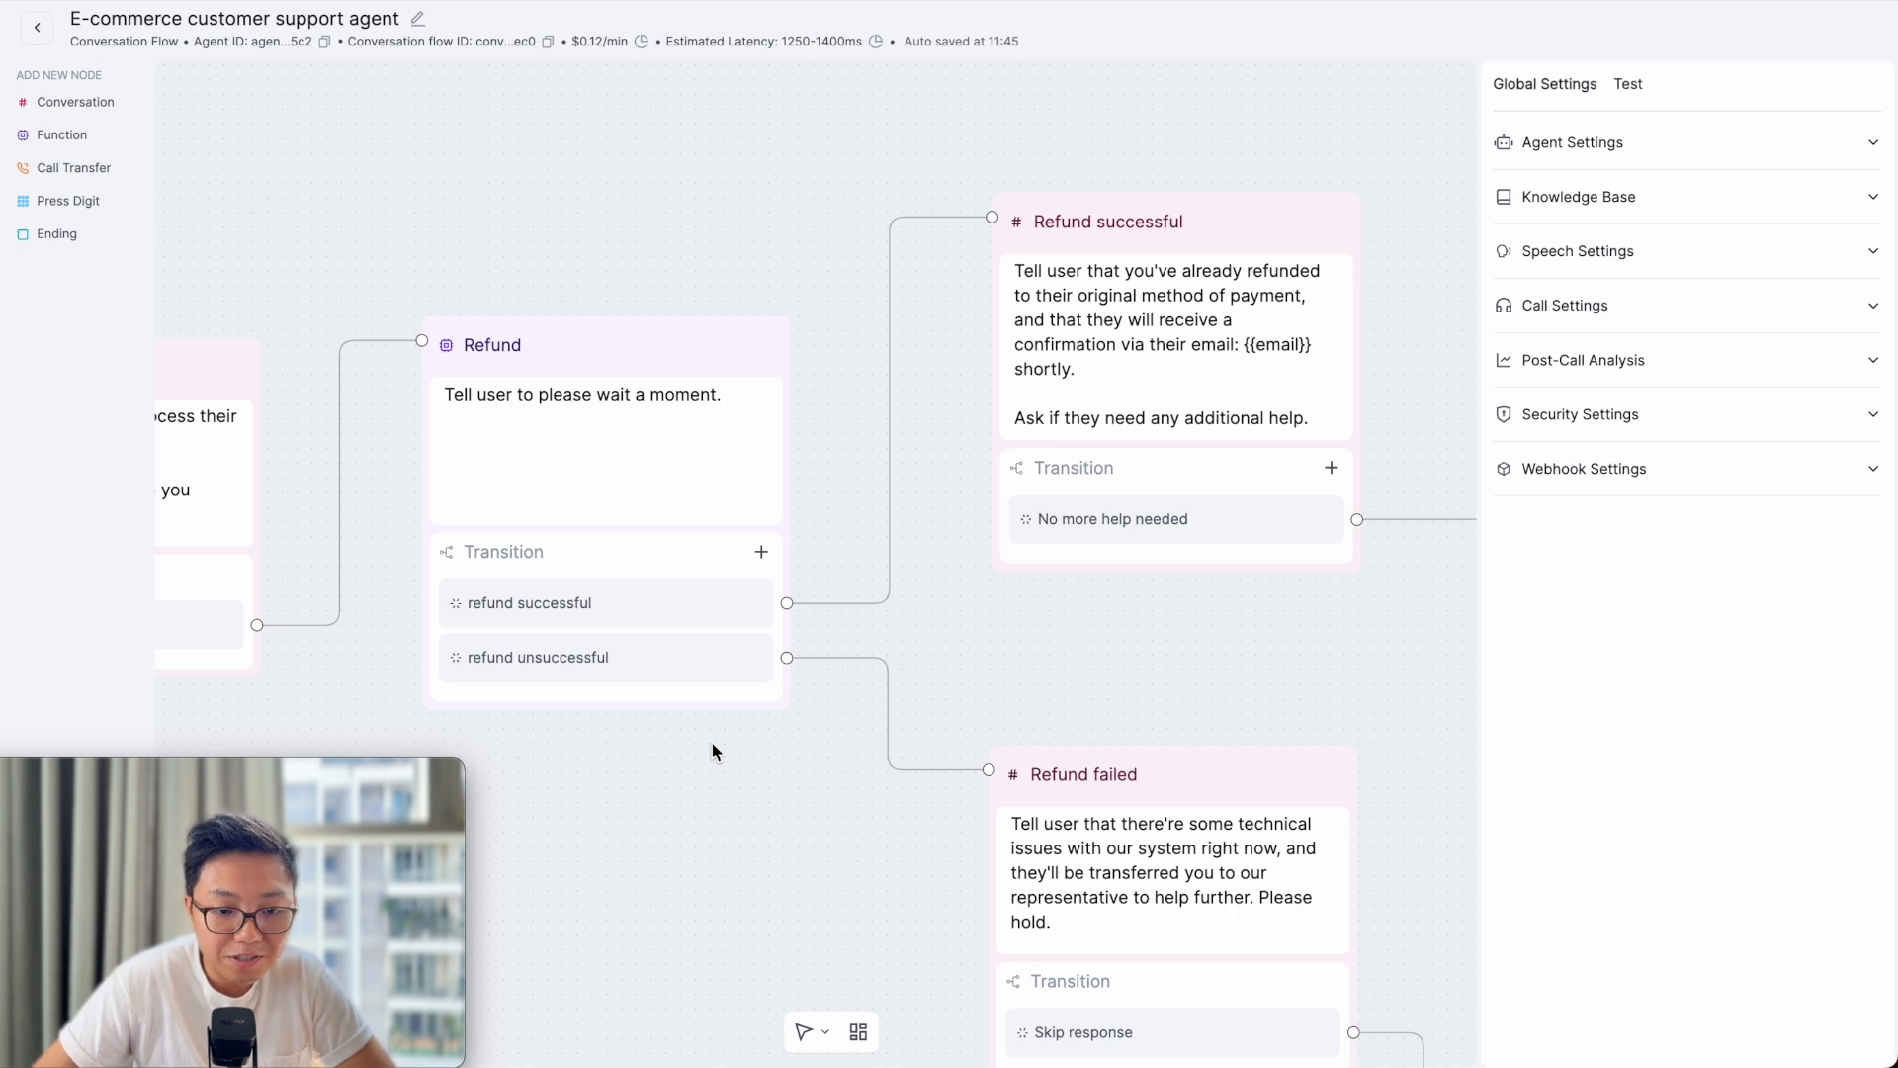
- Trace the Refund node's successful and unsuccessful transitions and read the prompts of the Refund successful and Refund failed nodes
left_click_drag(814, 830, 817, 794)
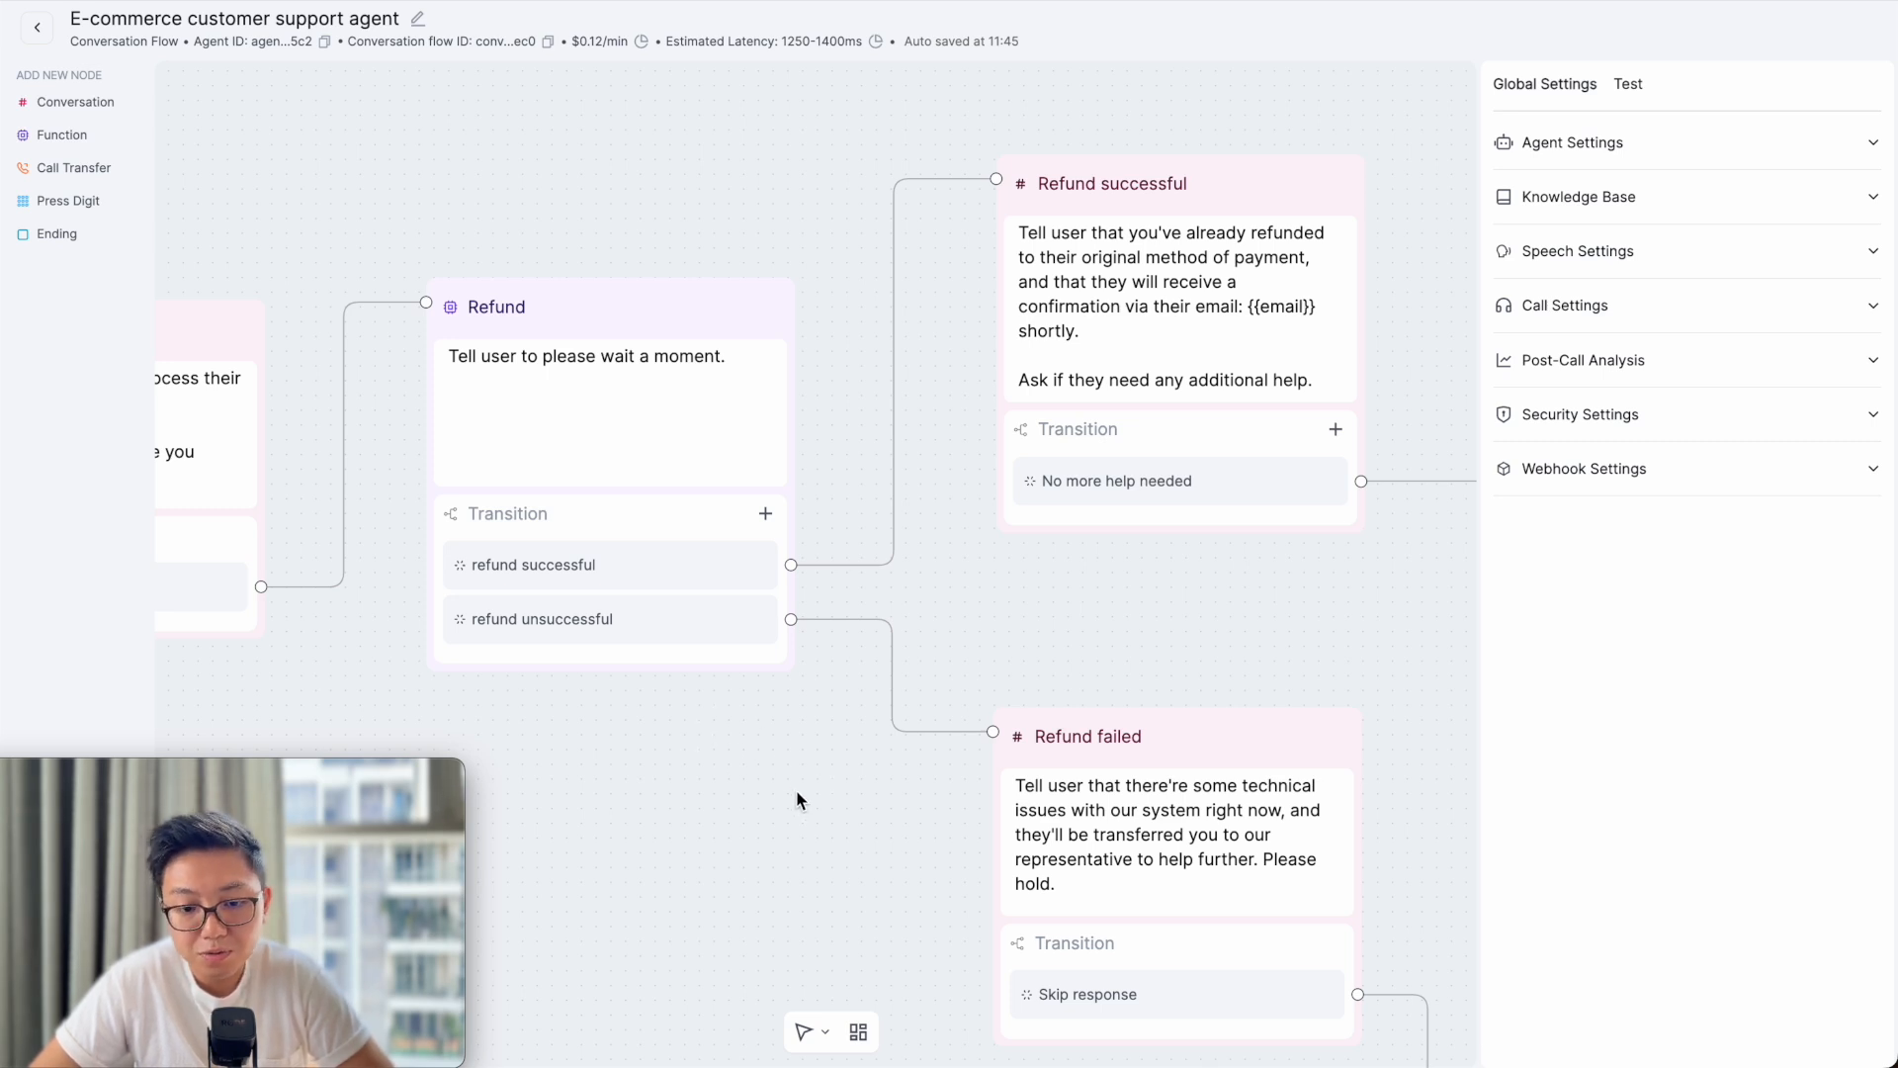
left_click_drag(868, 846, 682, 627)
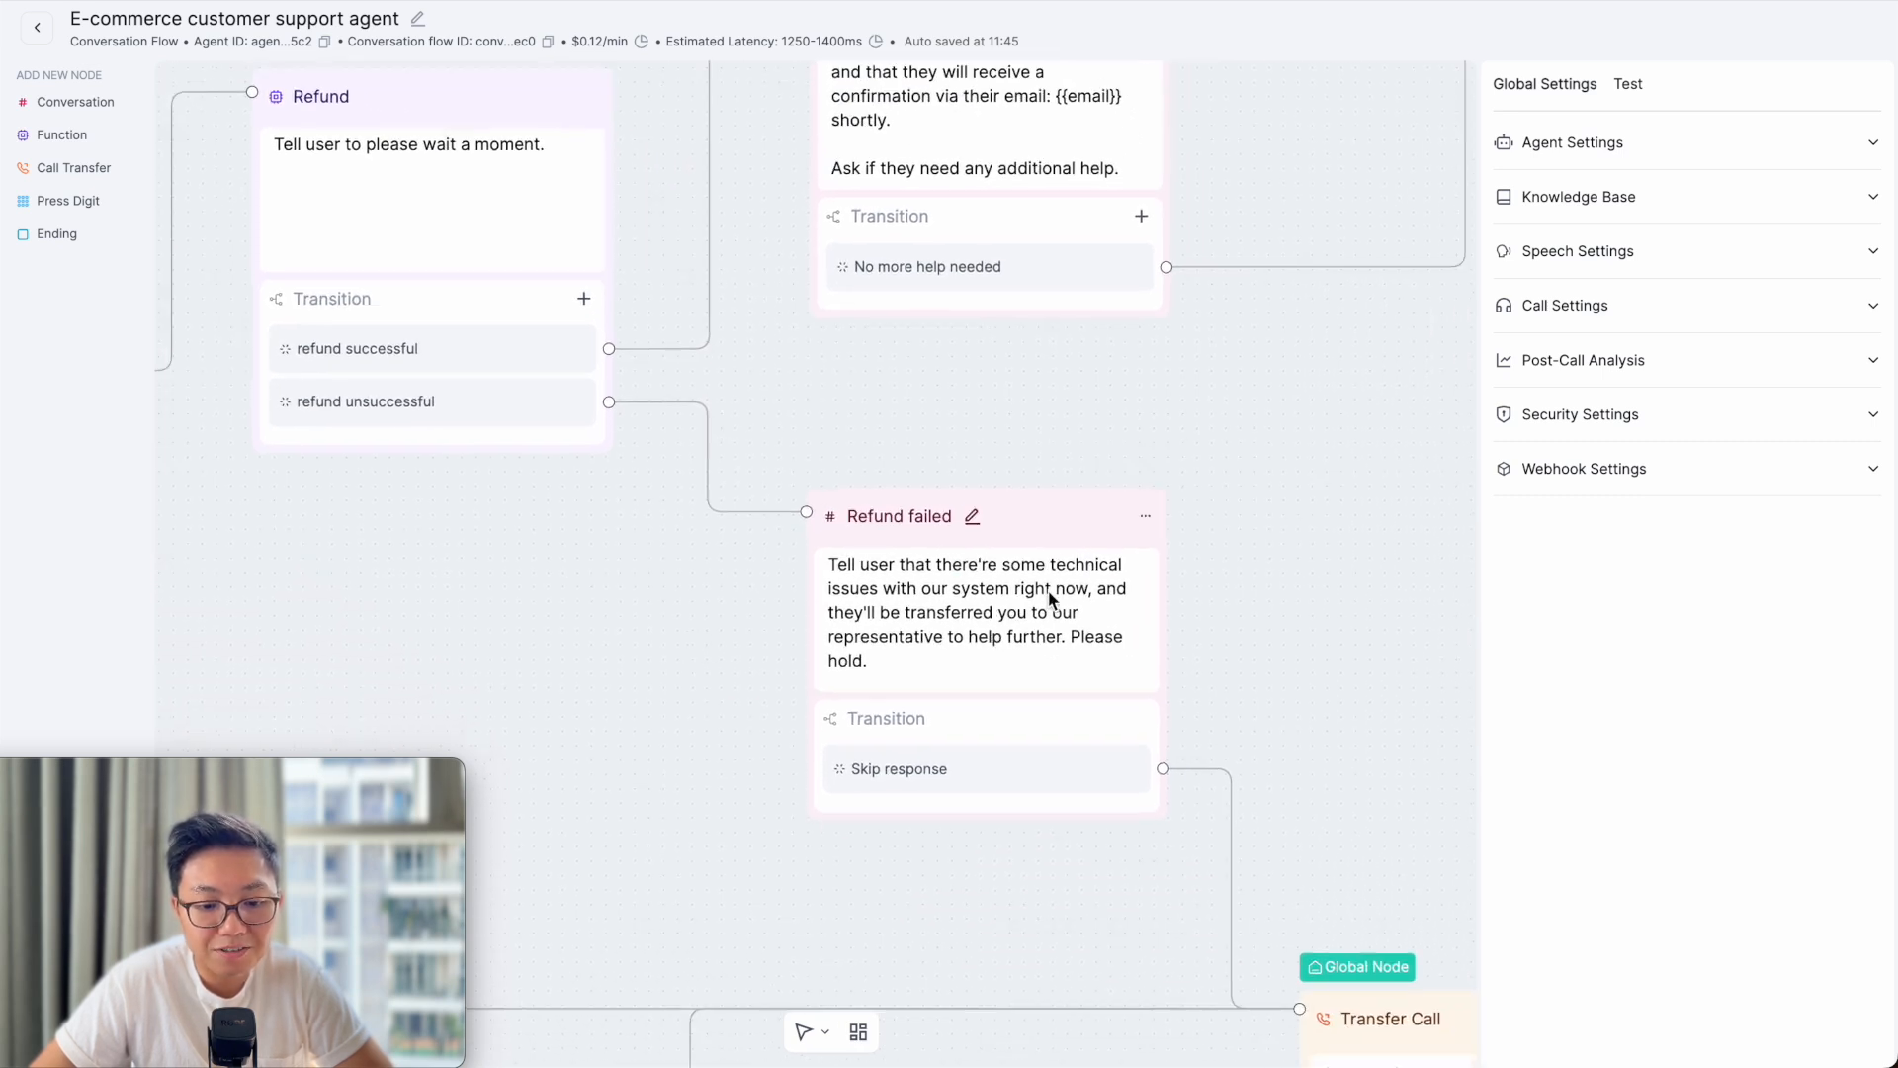
scroll(1050, 598, "down", 1)
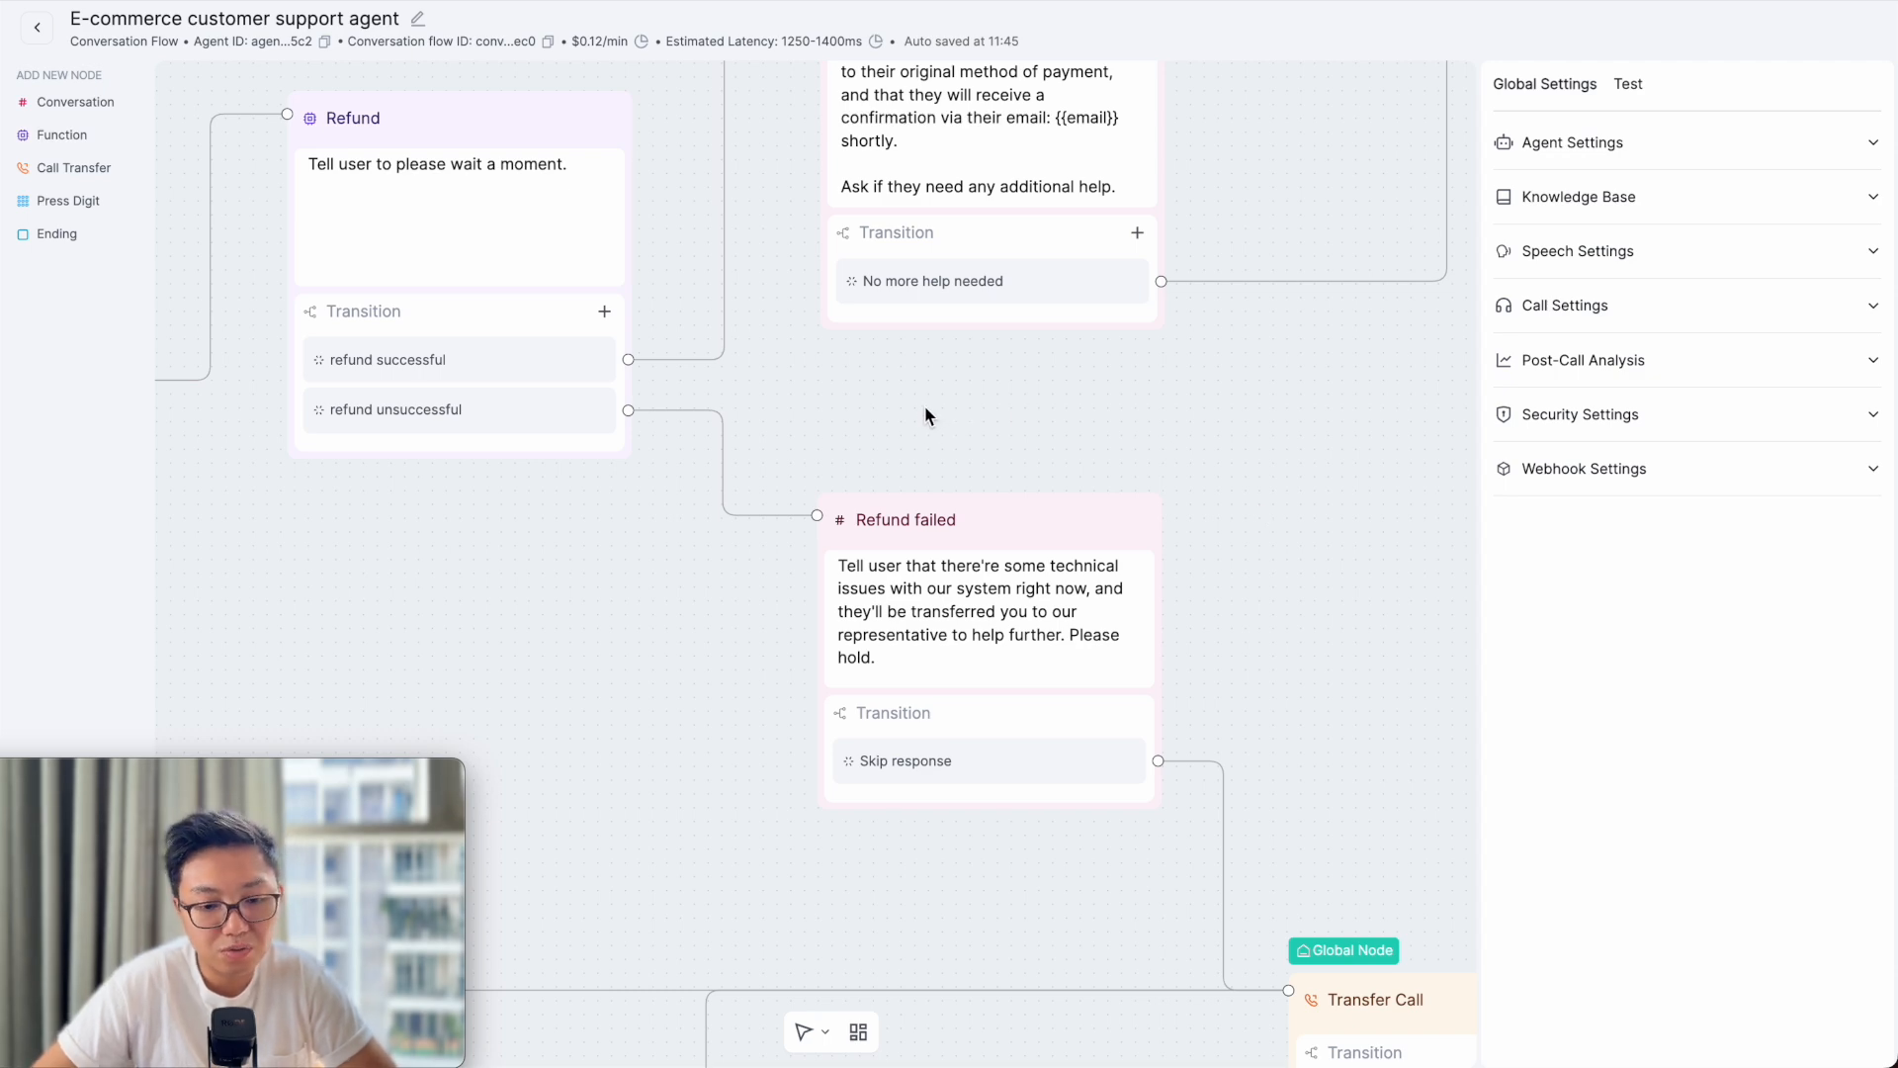
left_click_drag(817, 382, 871, 624)
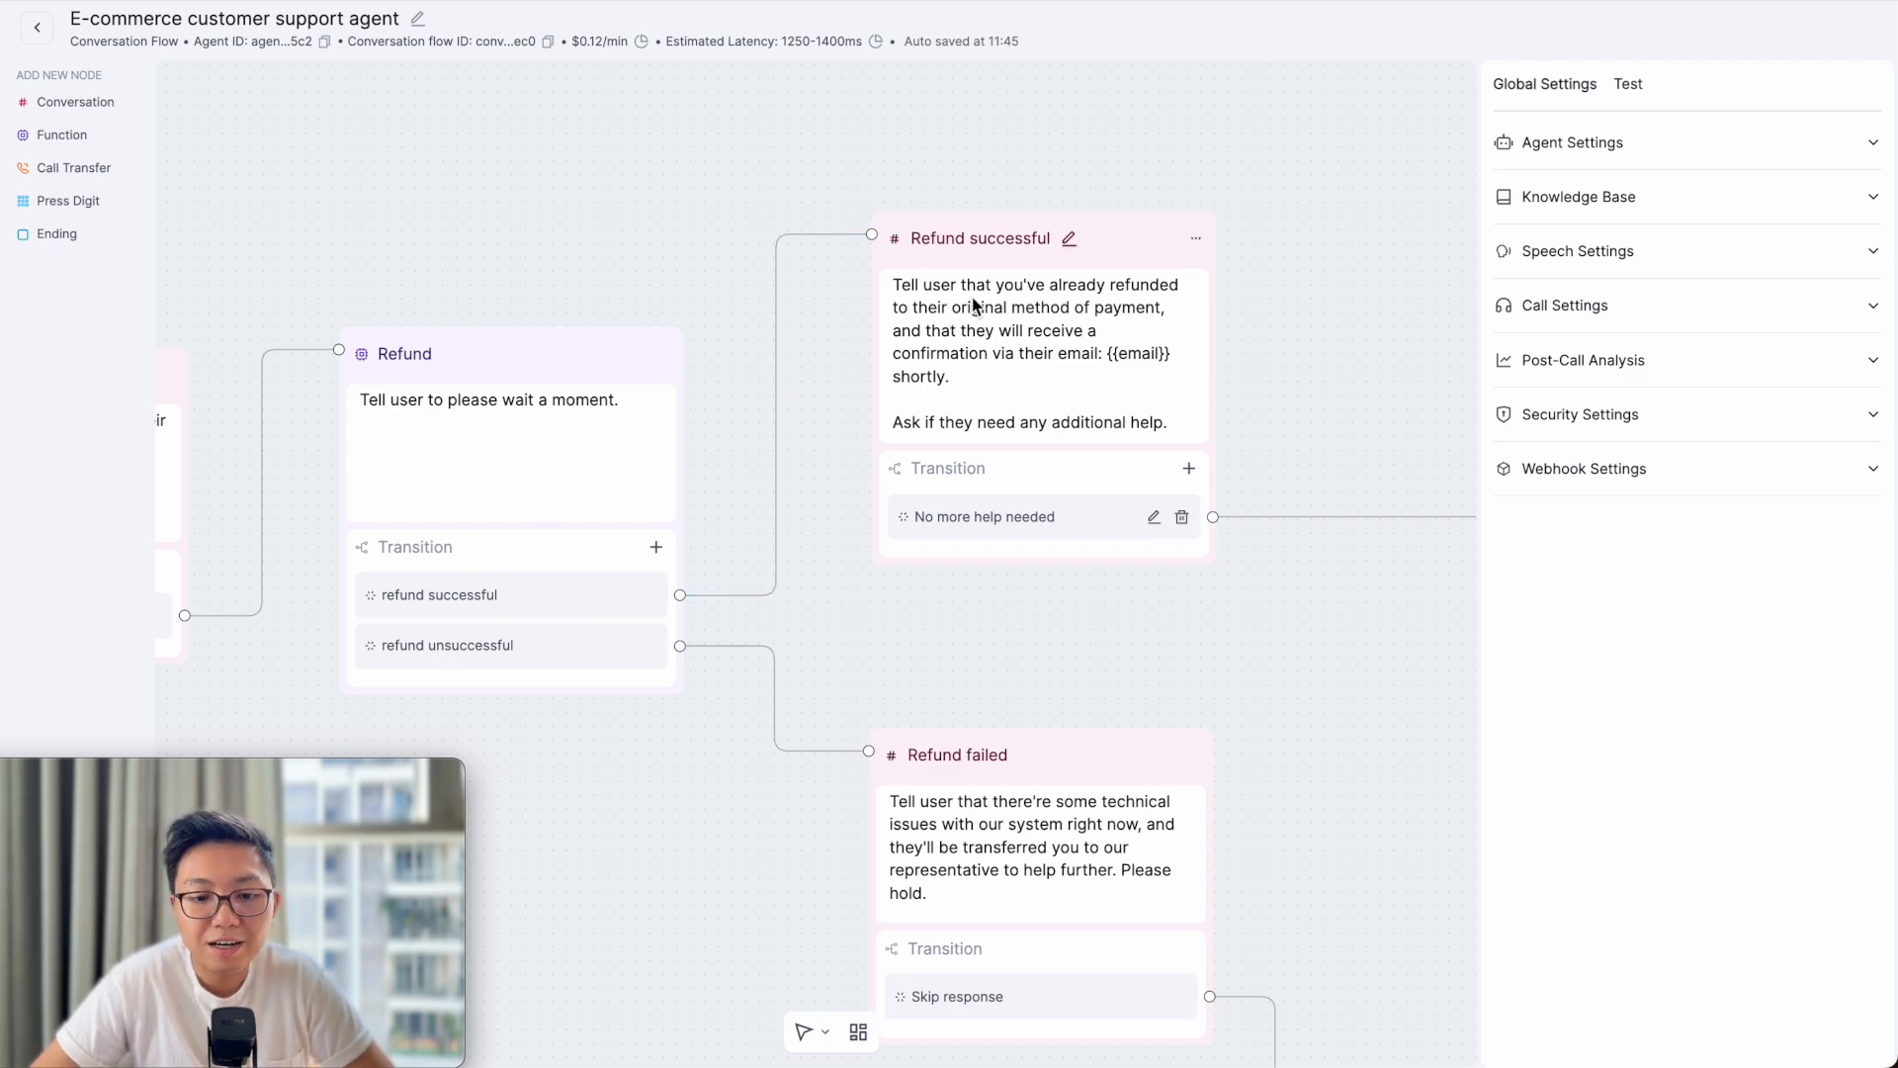
scroll(1185, 287, "up", 2)
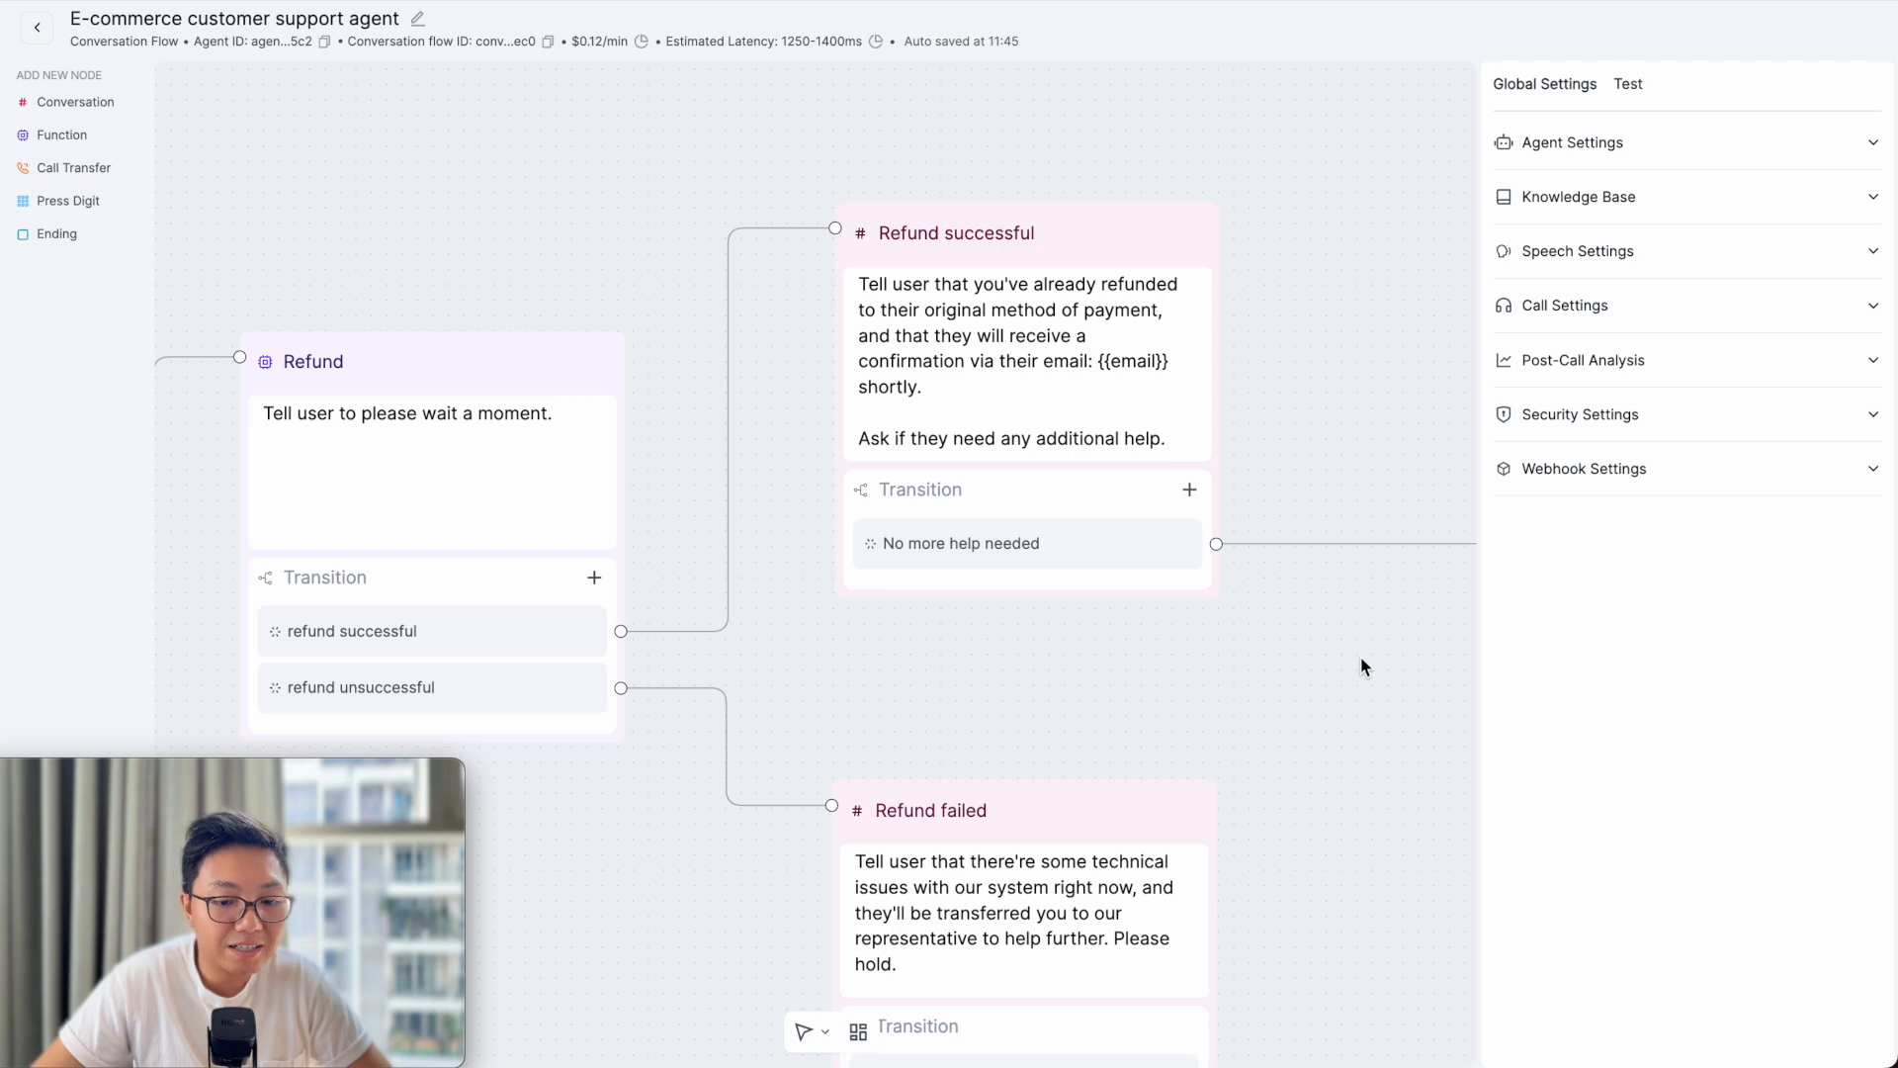
- Follow the No more help needed transition from Refund successful to the End conversation and End Call nodes
scroll(1361, 667, "right", 10)
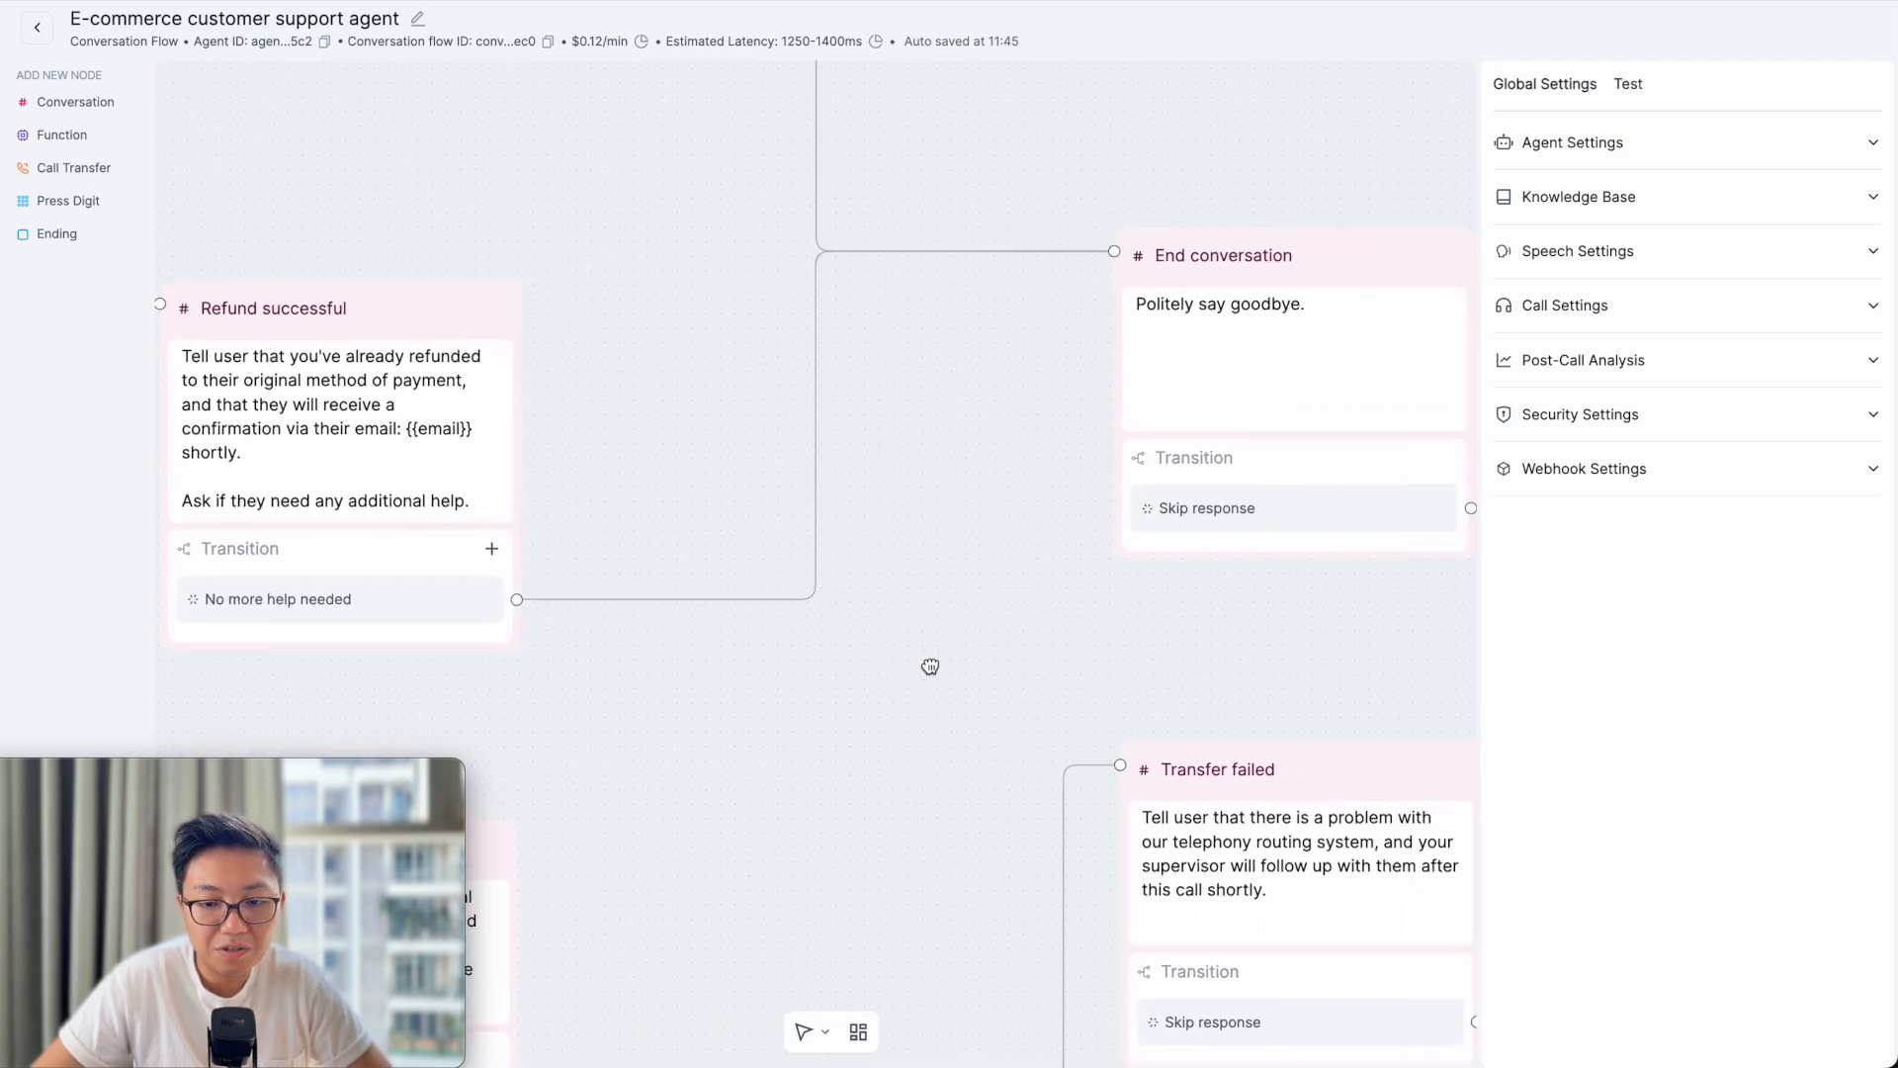
scroll(930, 667, "right", 5)
scroll(834, 673, "down", 5)
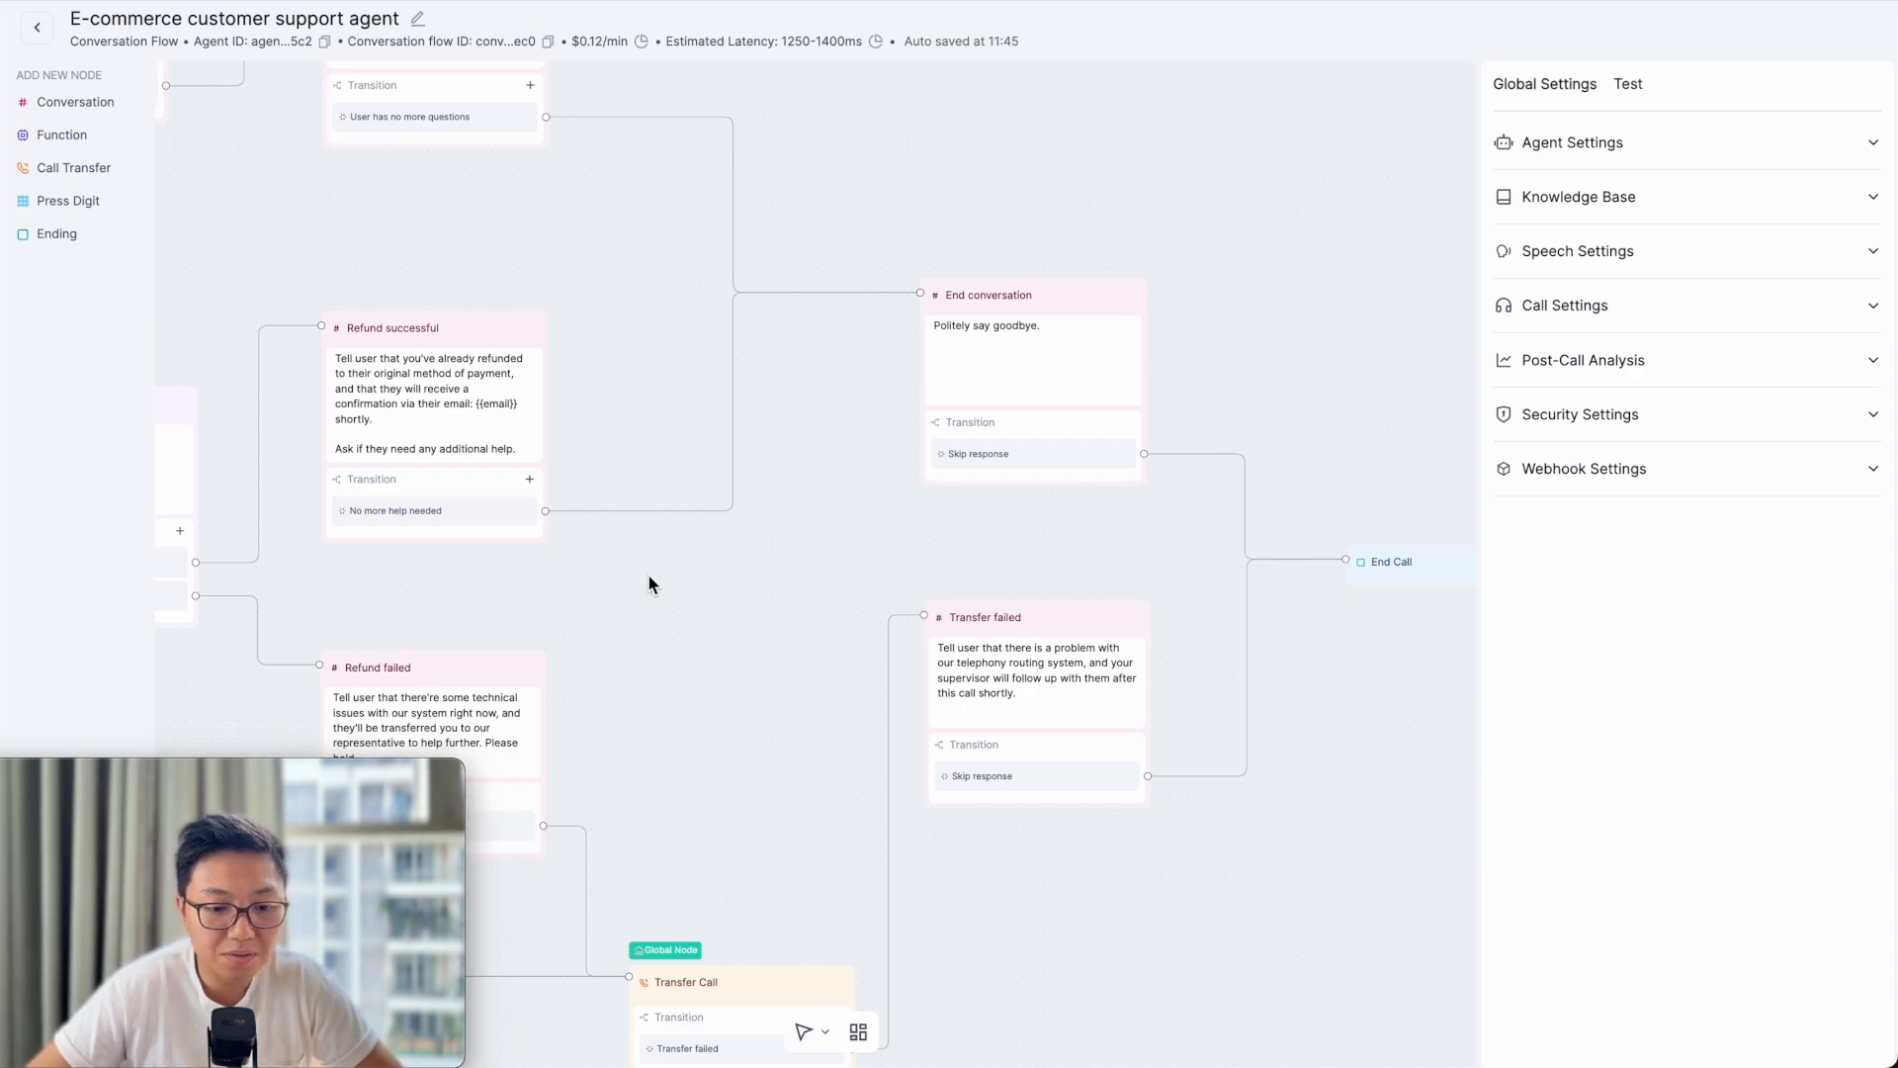
- Locate the Share order status node and review its fine-tuning conversation example about the iPhone 16 Pro delivery
left_click_drag(643, 572, 1073, 771)
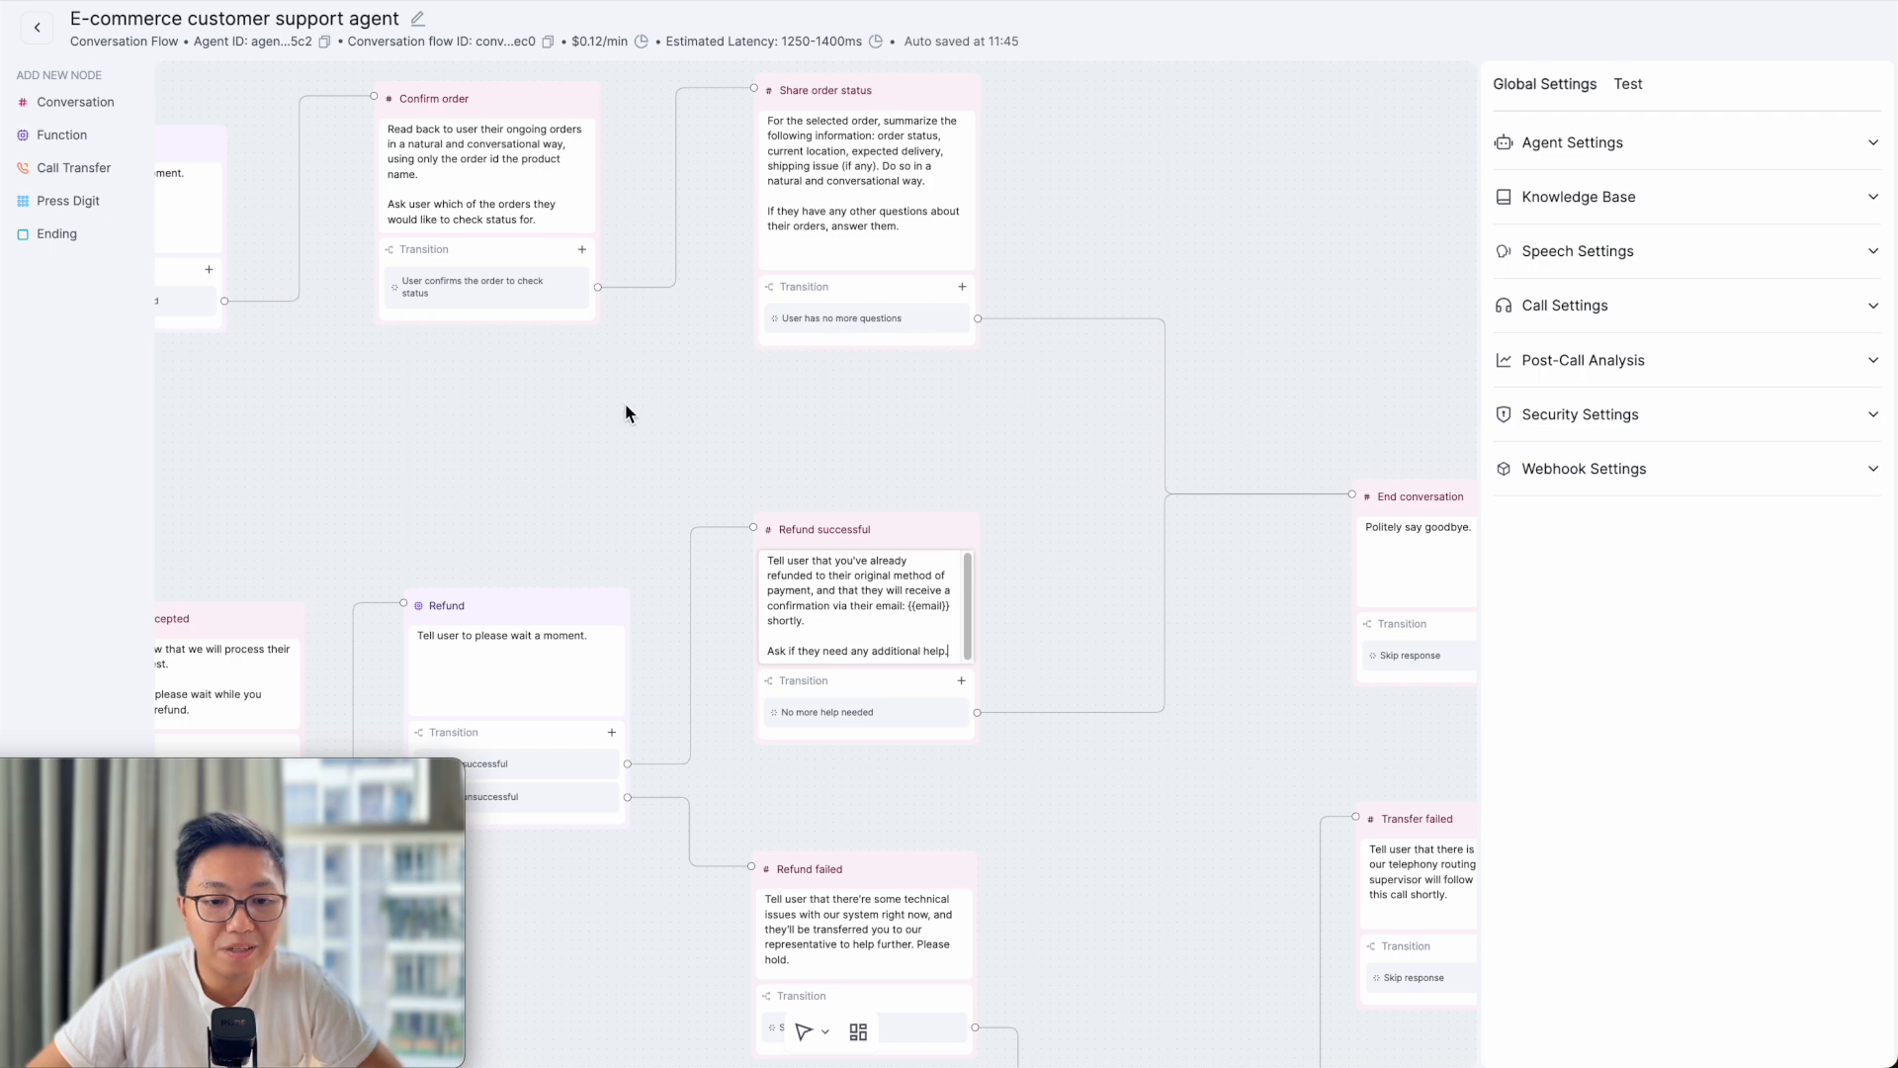
left_click_drag(625, 413, 697, 476)
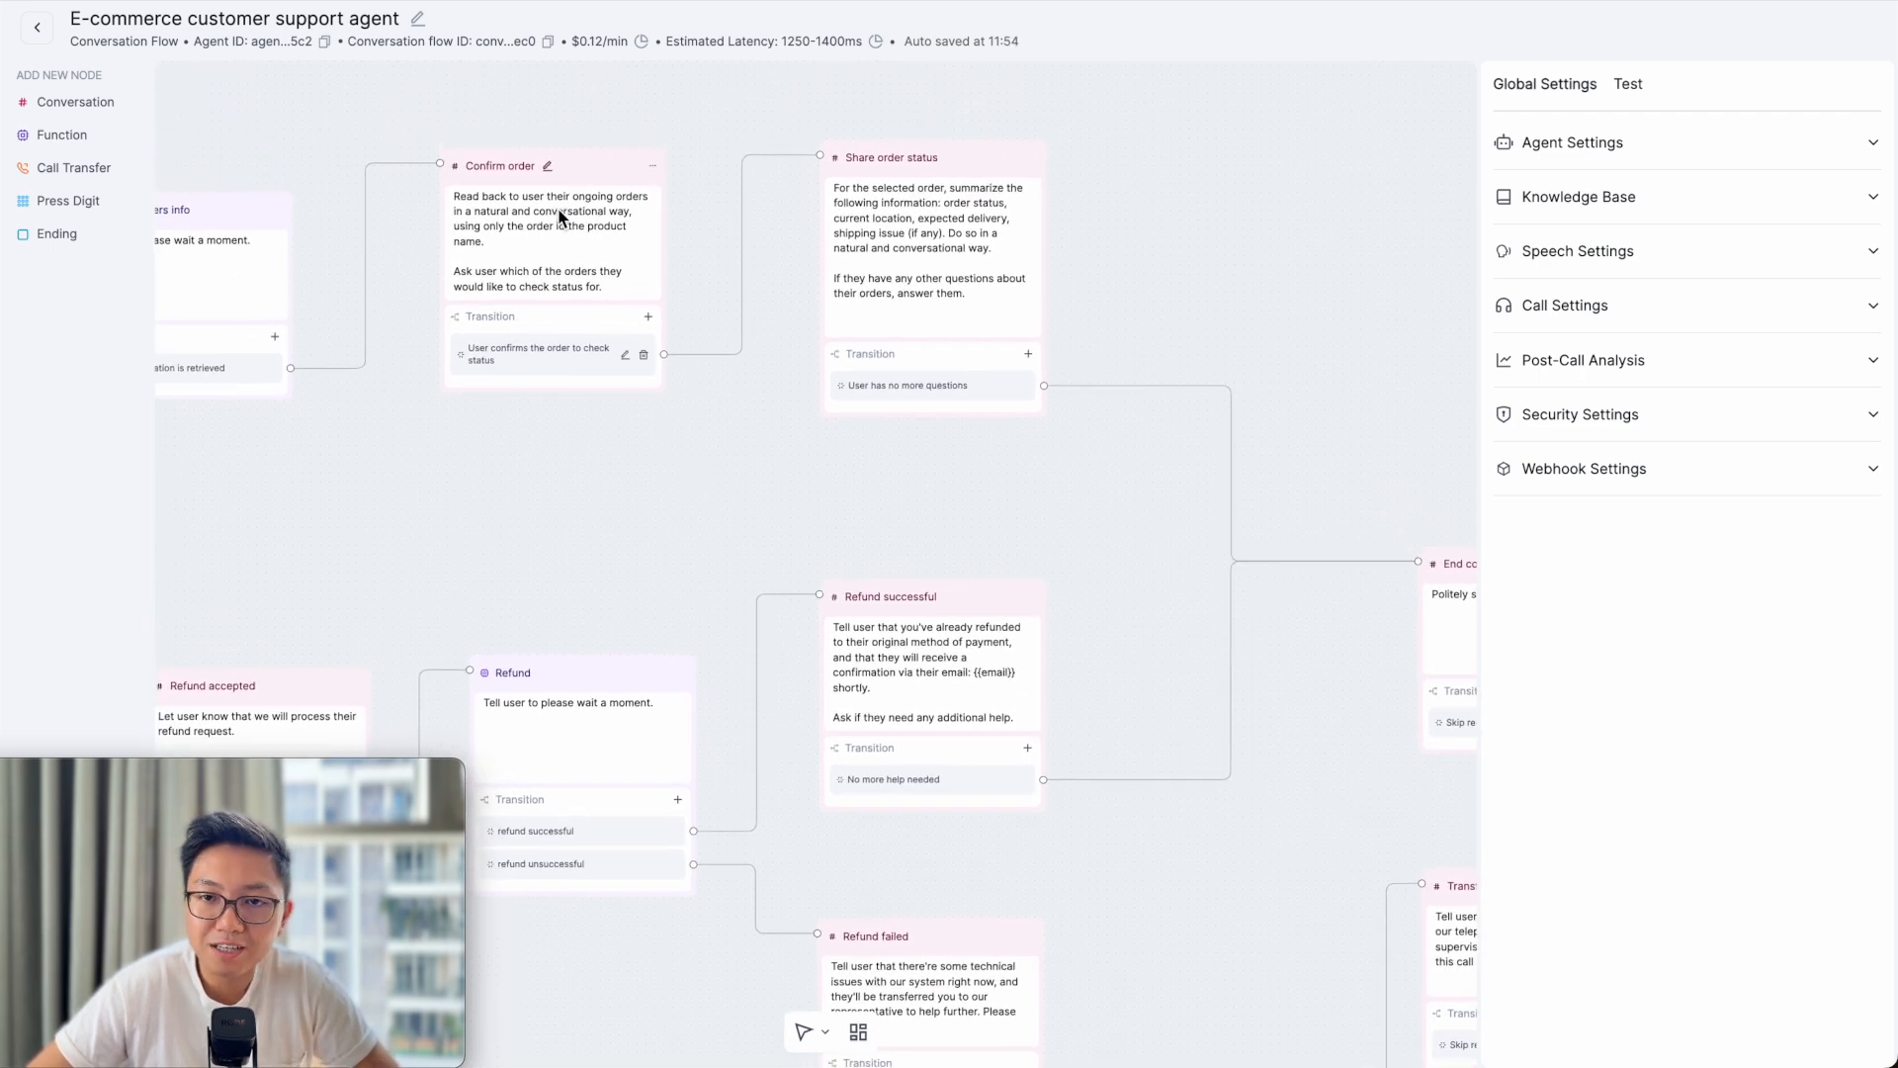
scroll(541, 167, "up", 1)
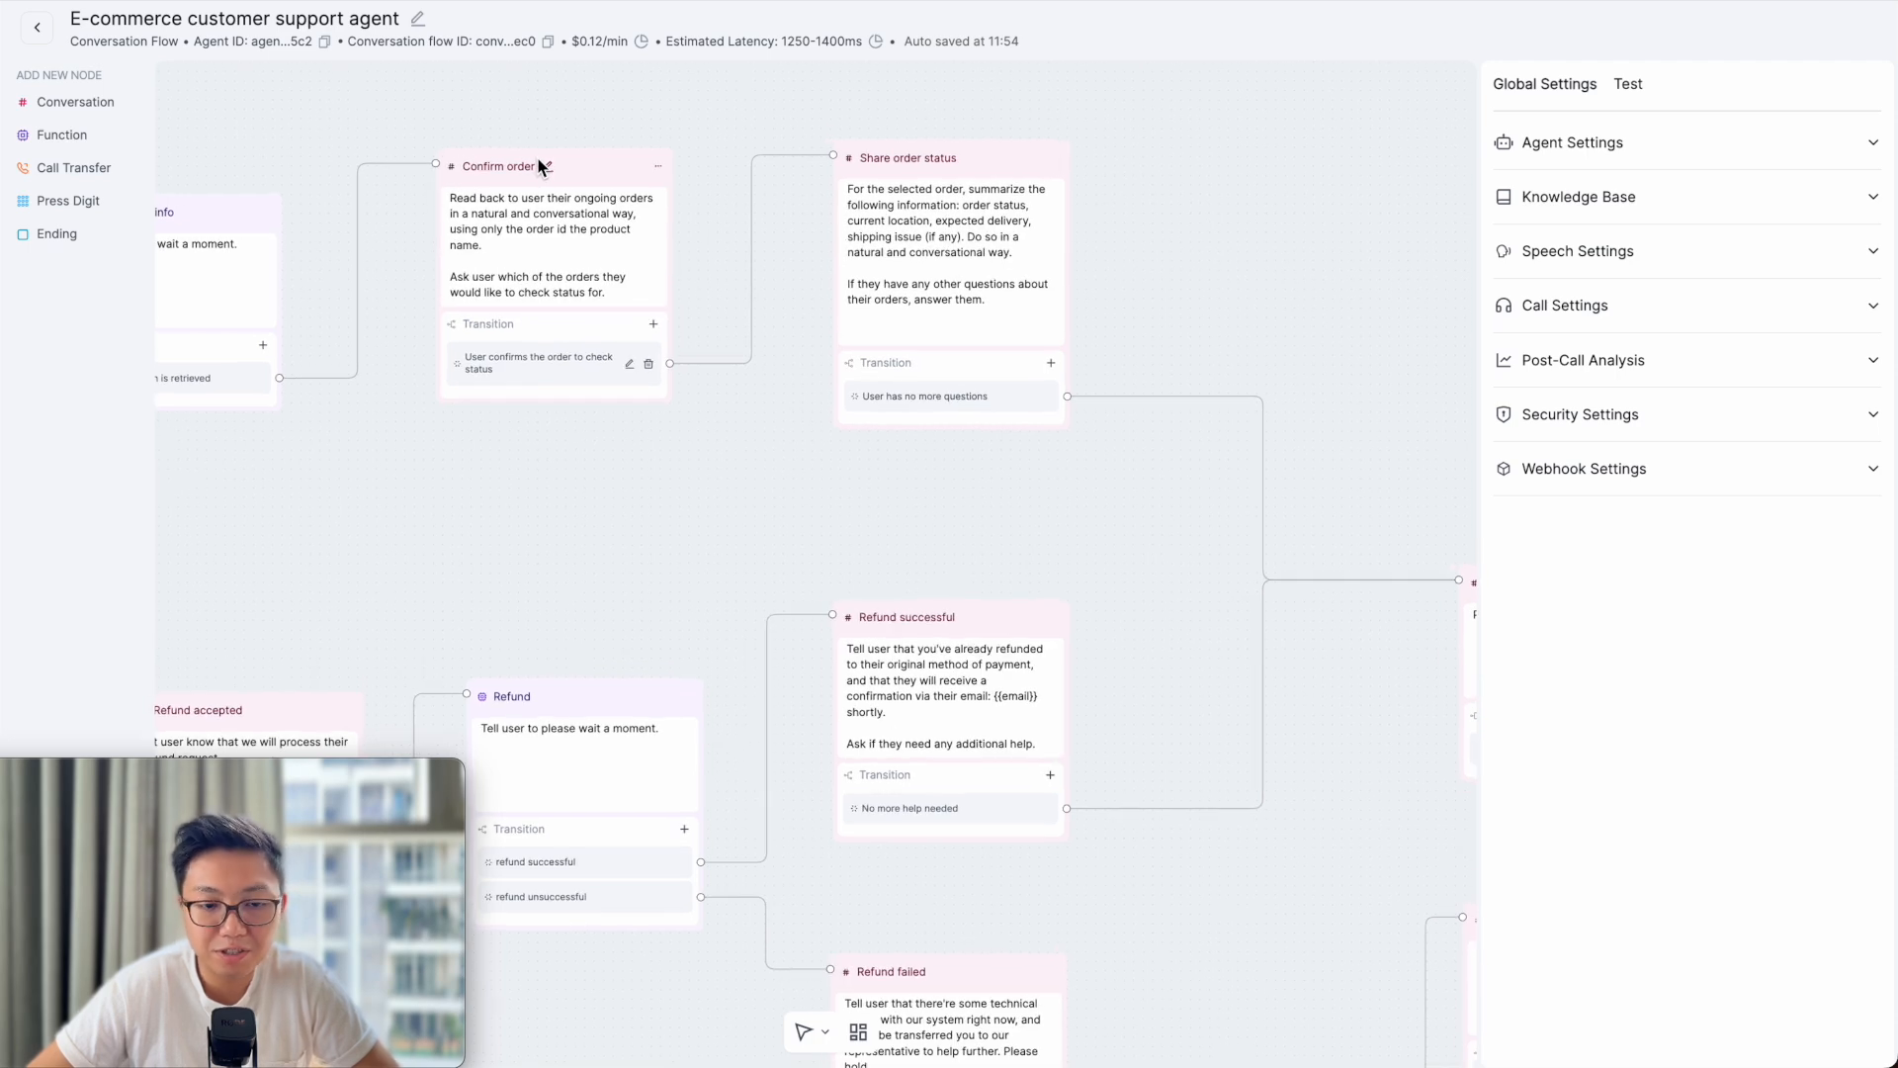
scroll(606, 151, "up", 2)
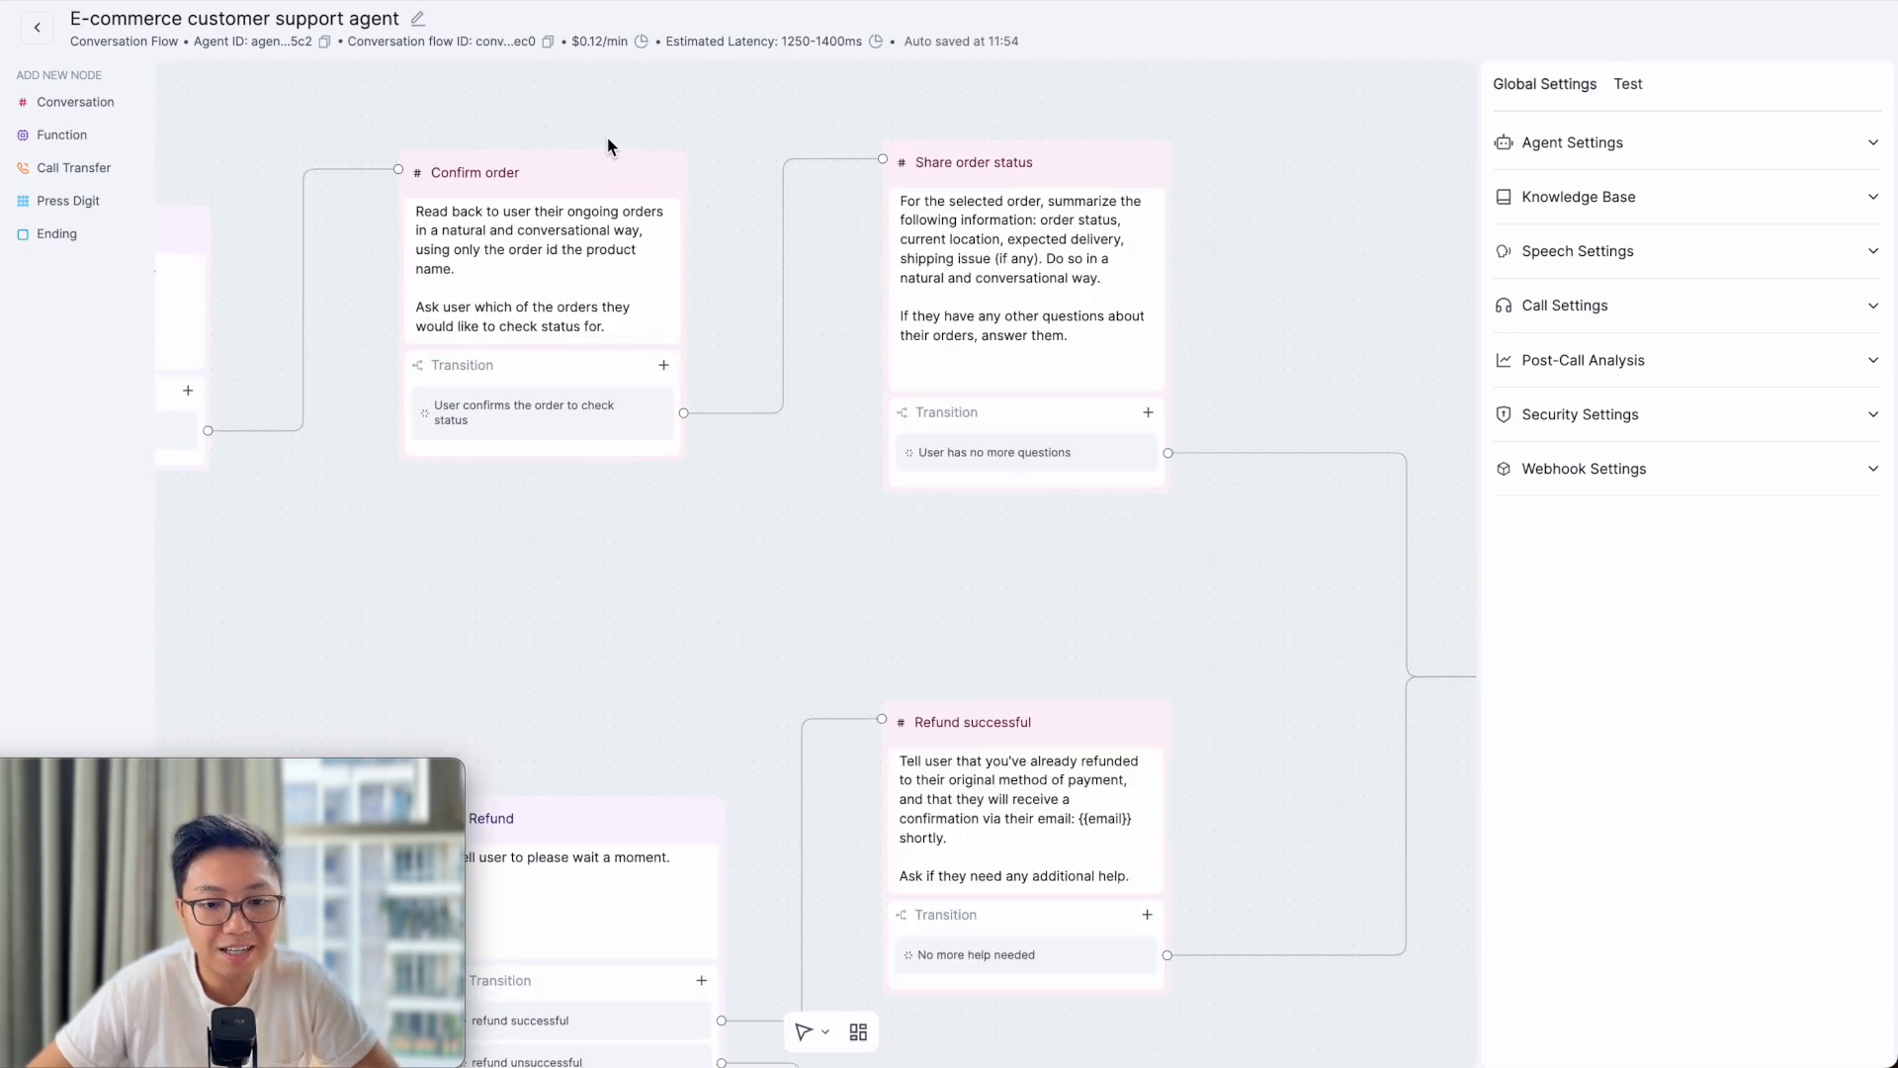
left_click(1078, 166)
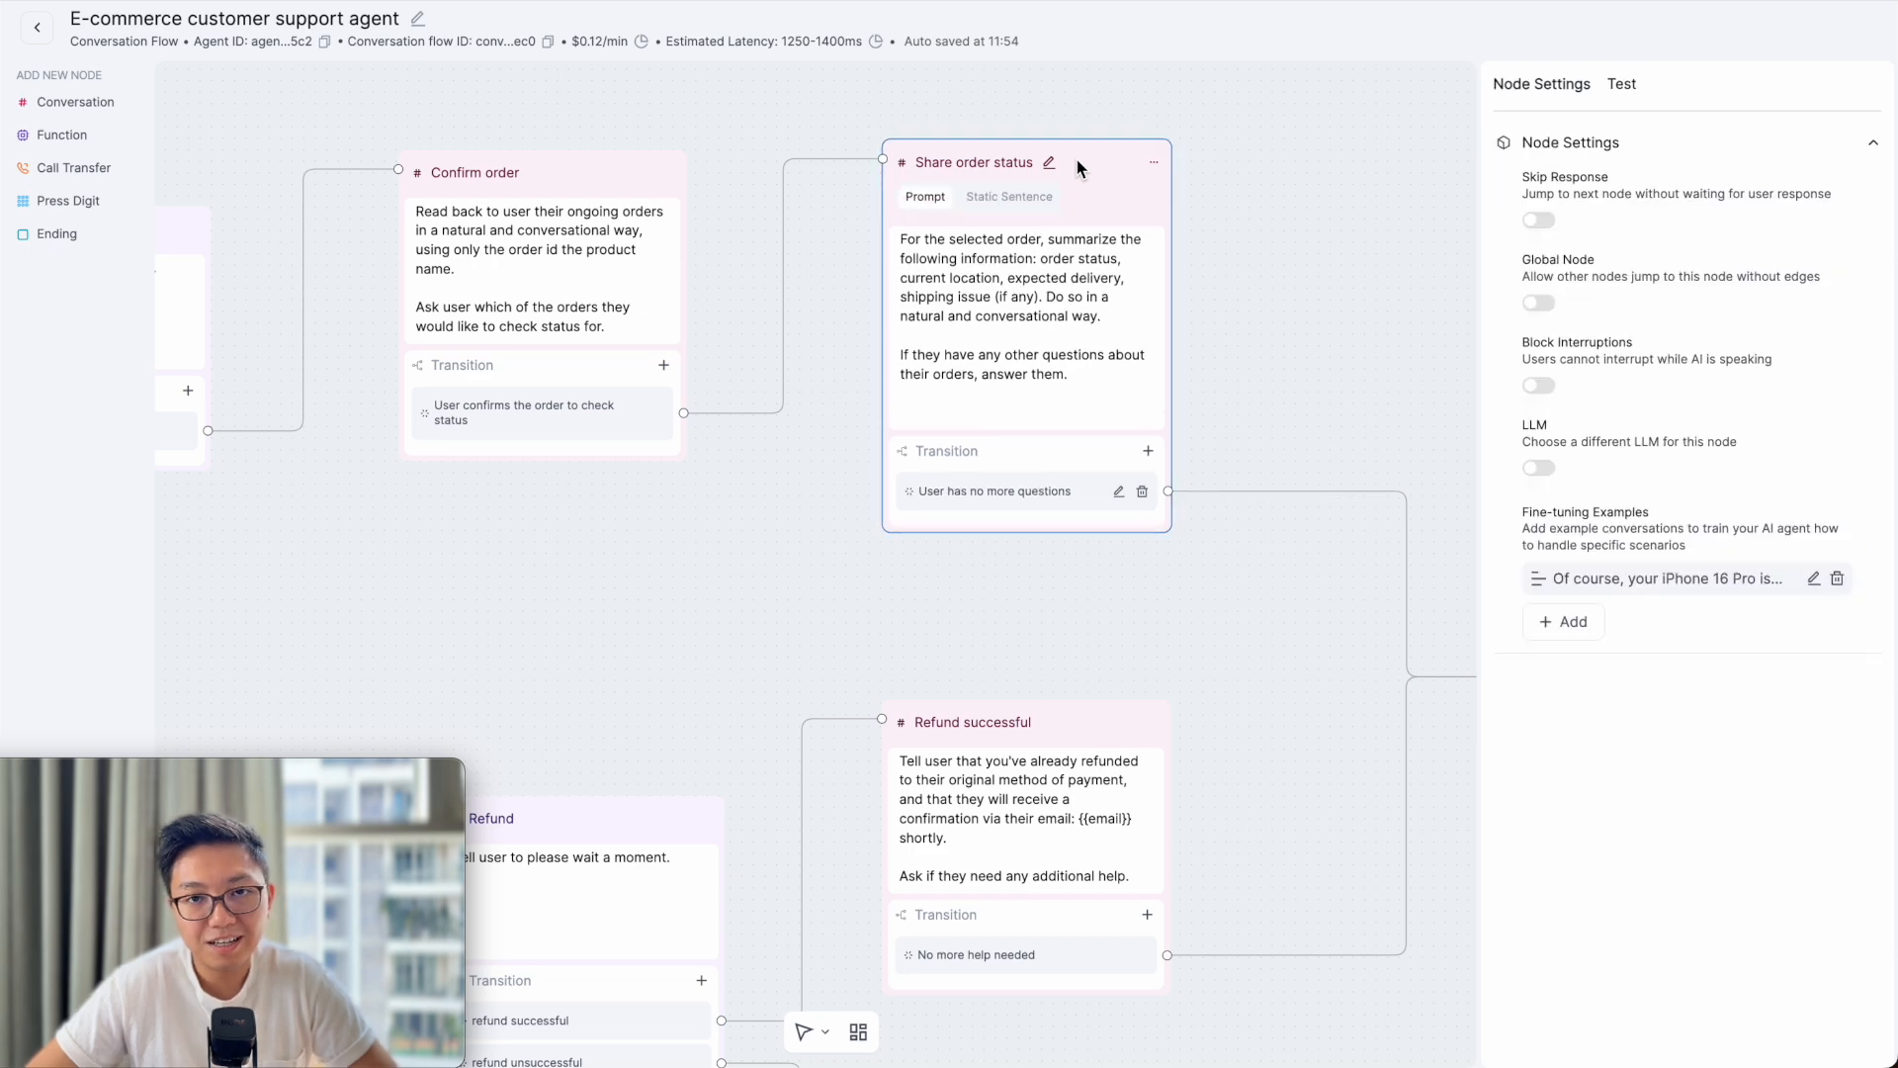
left_click(1814, 580)
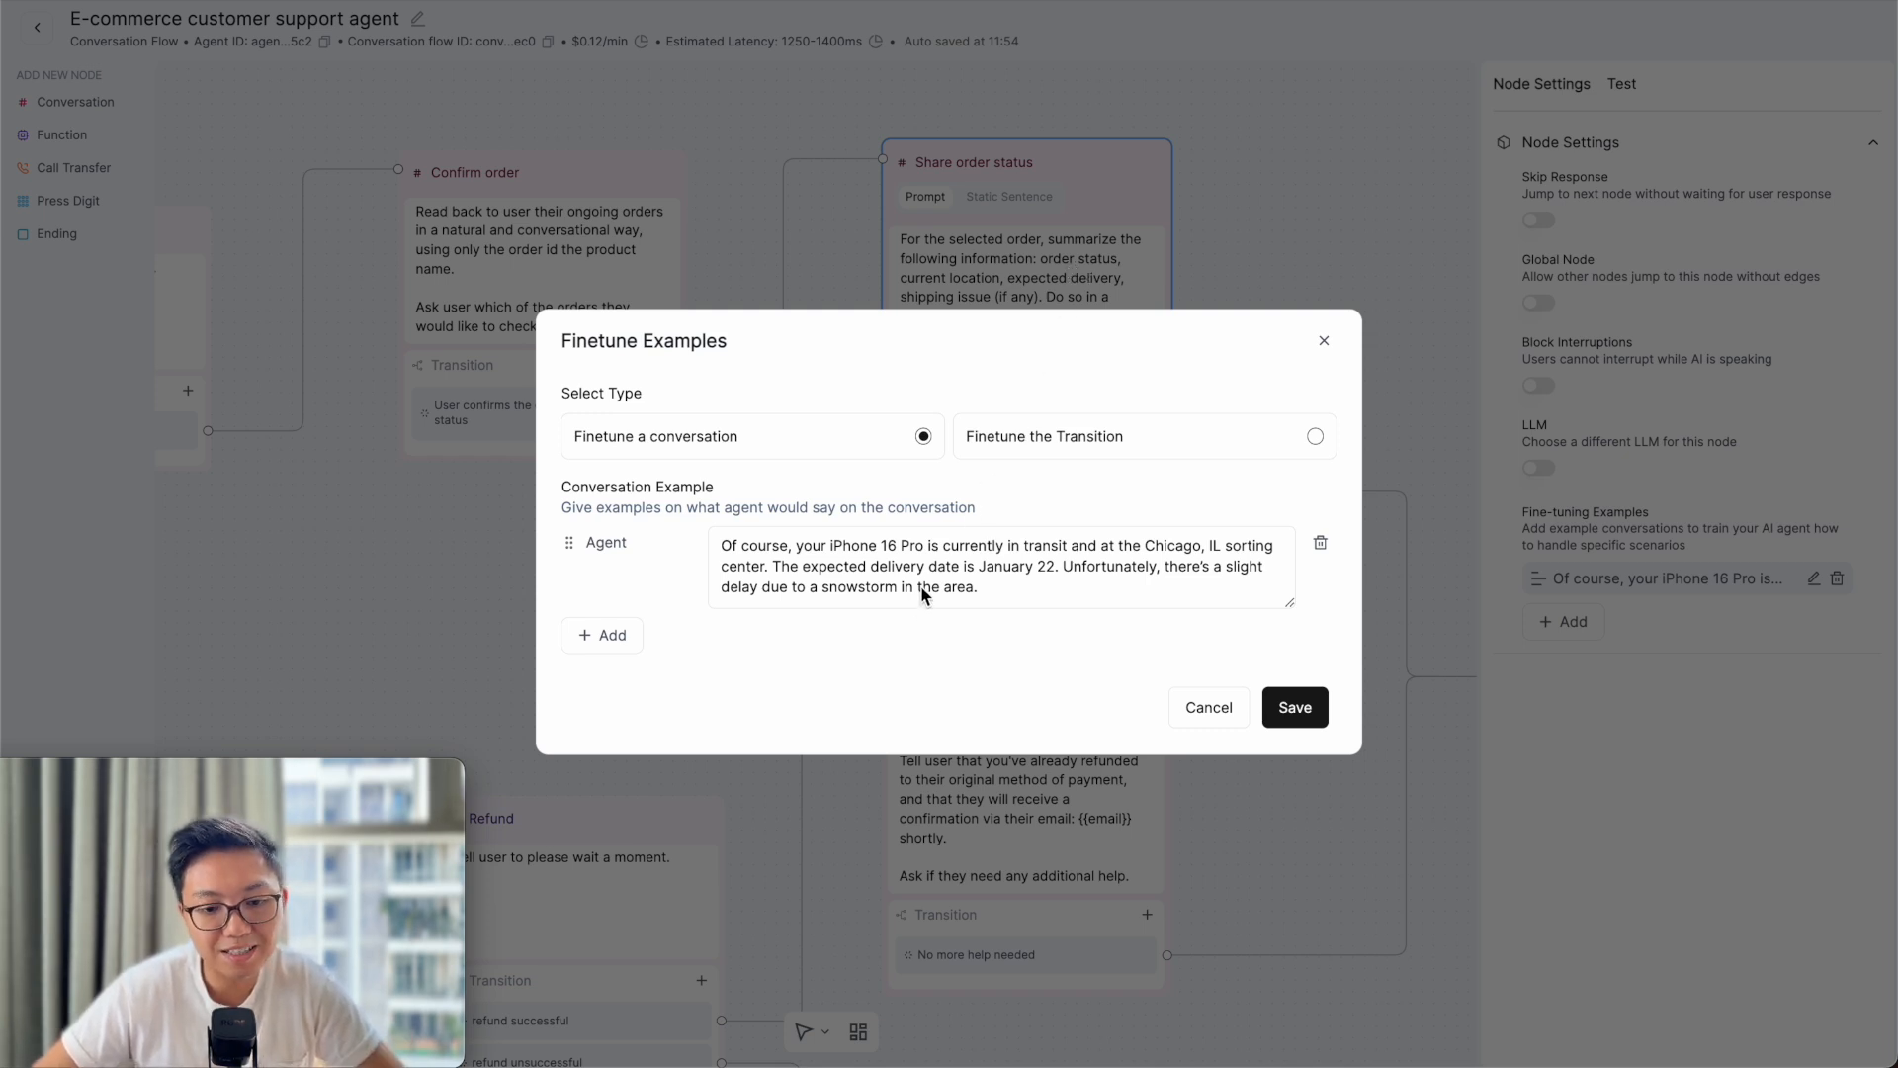
left_click(1001, 594)
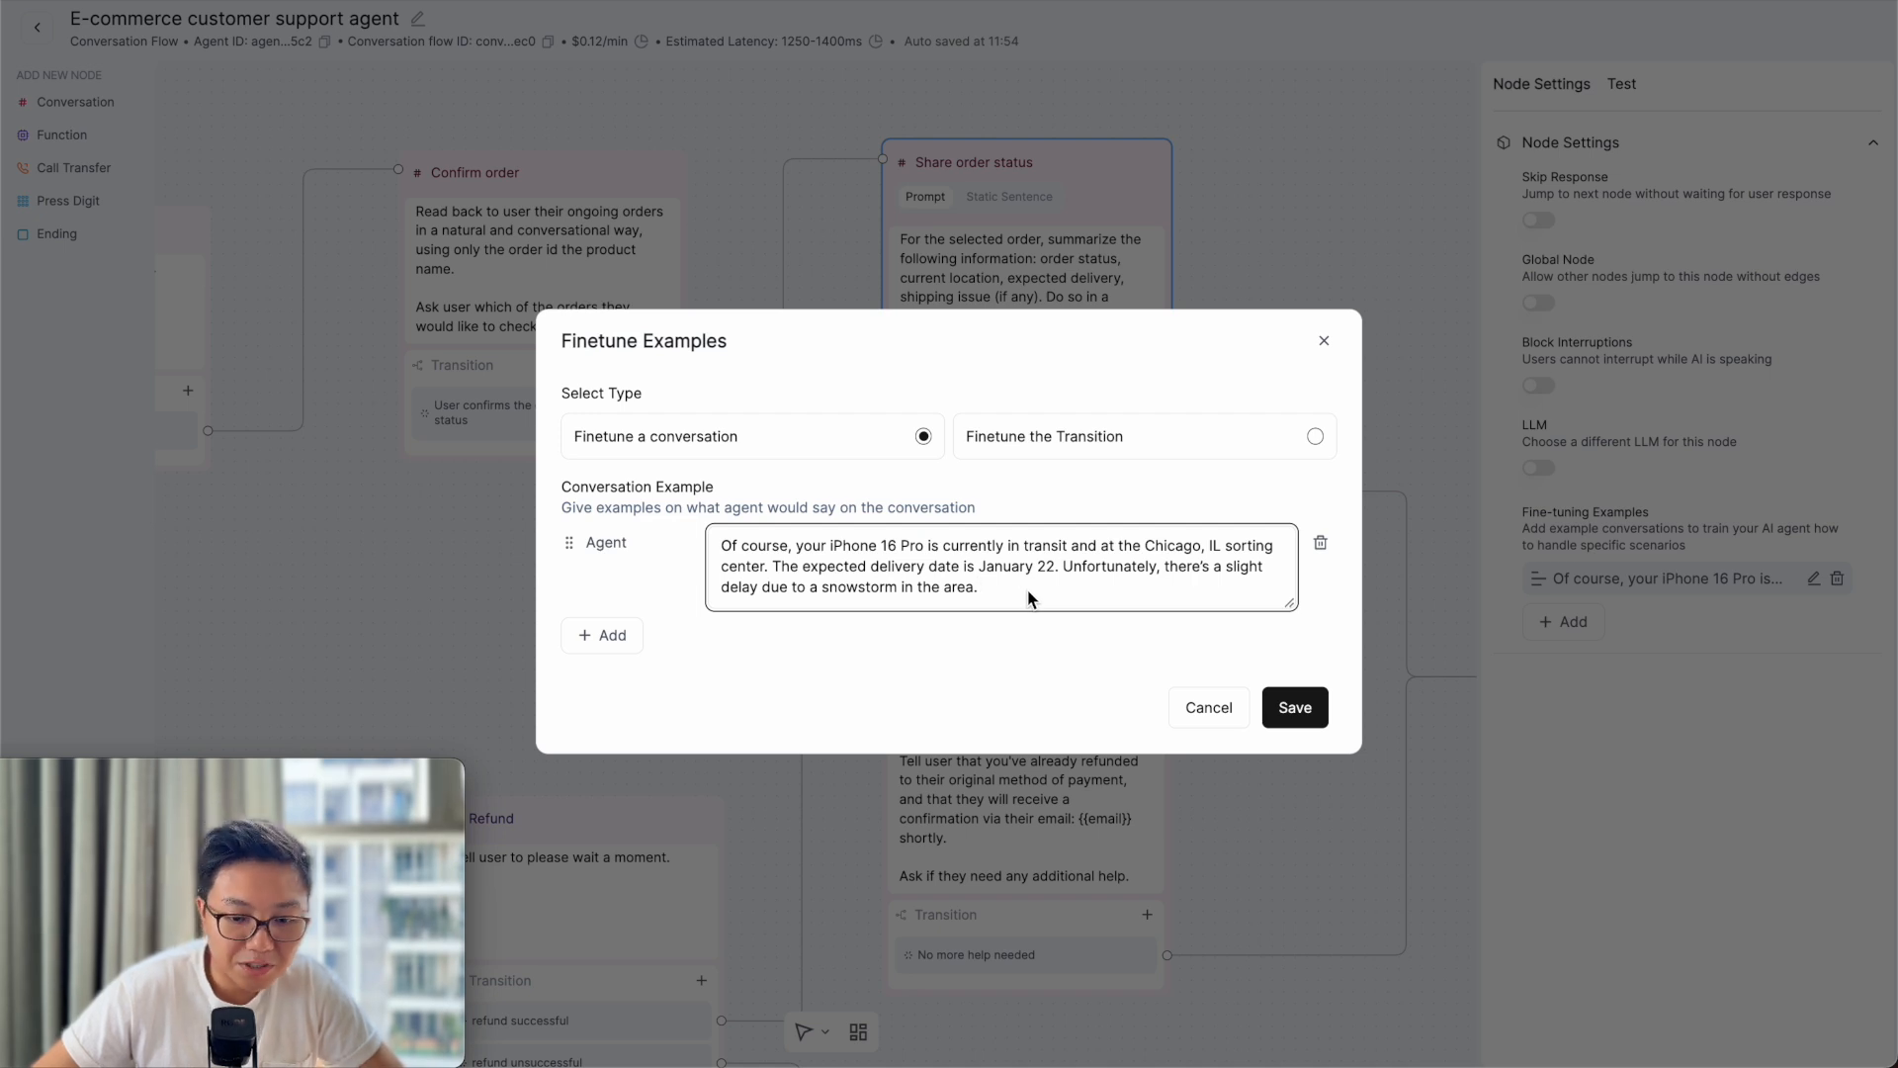
left_click_drag(1029, 596, 744, 556)
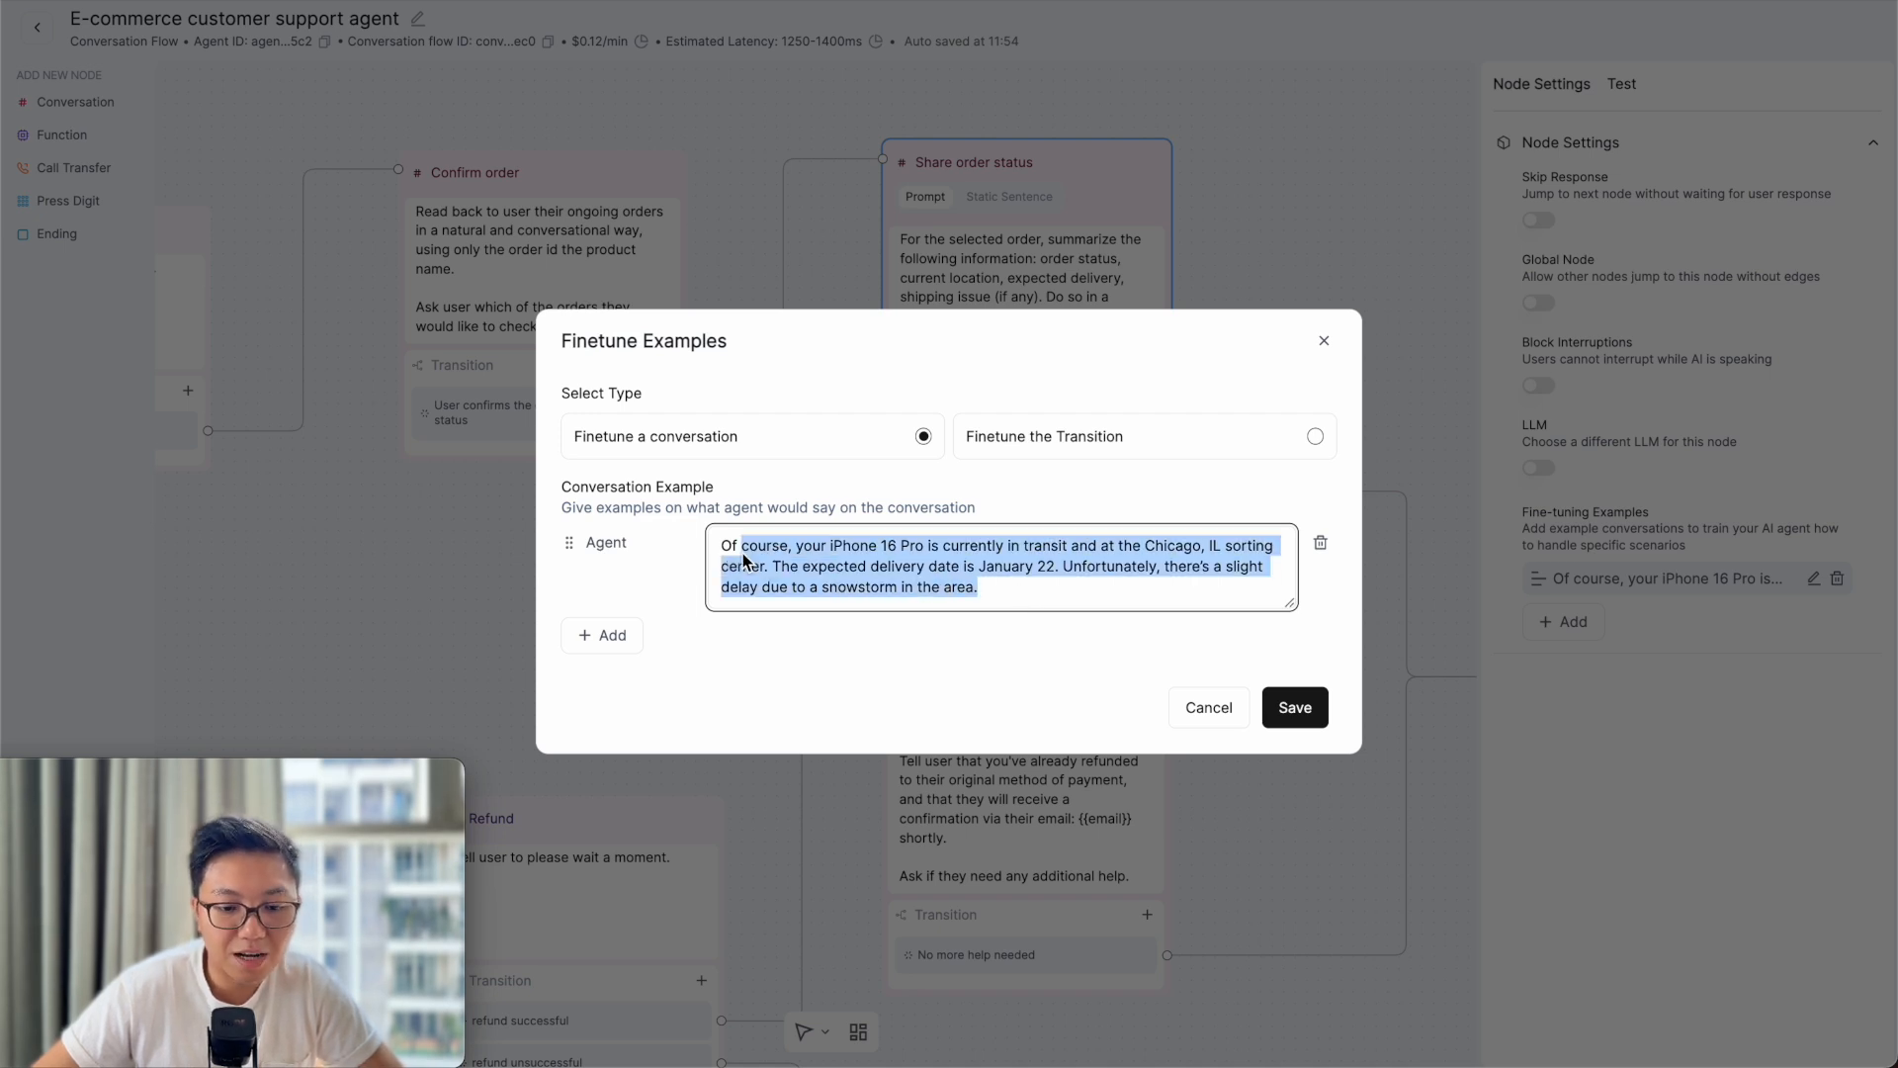
left_click(1024, 591)
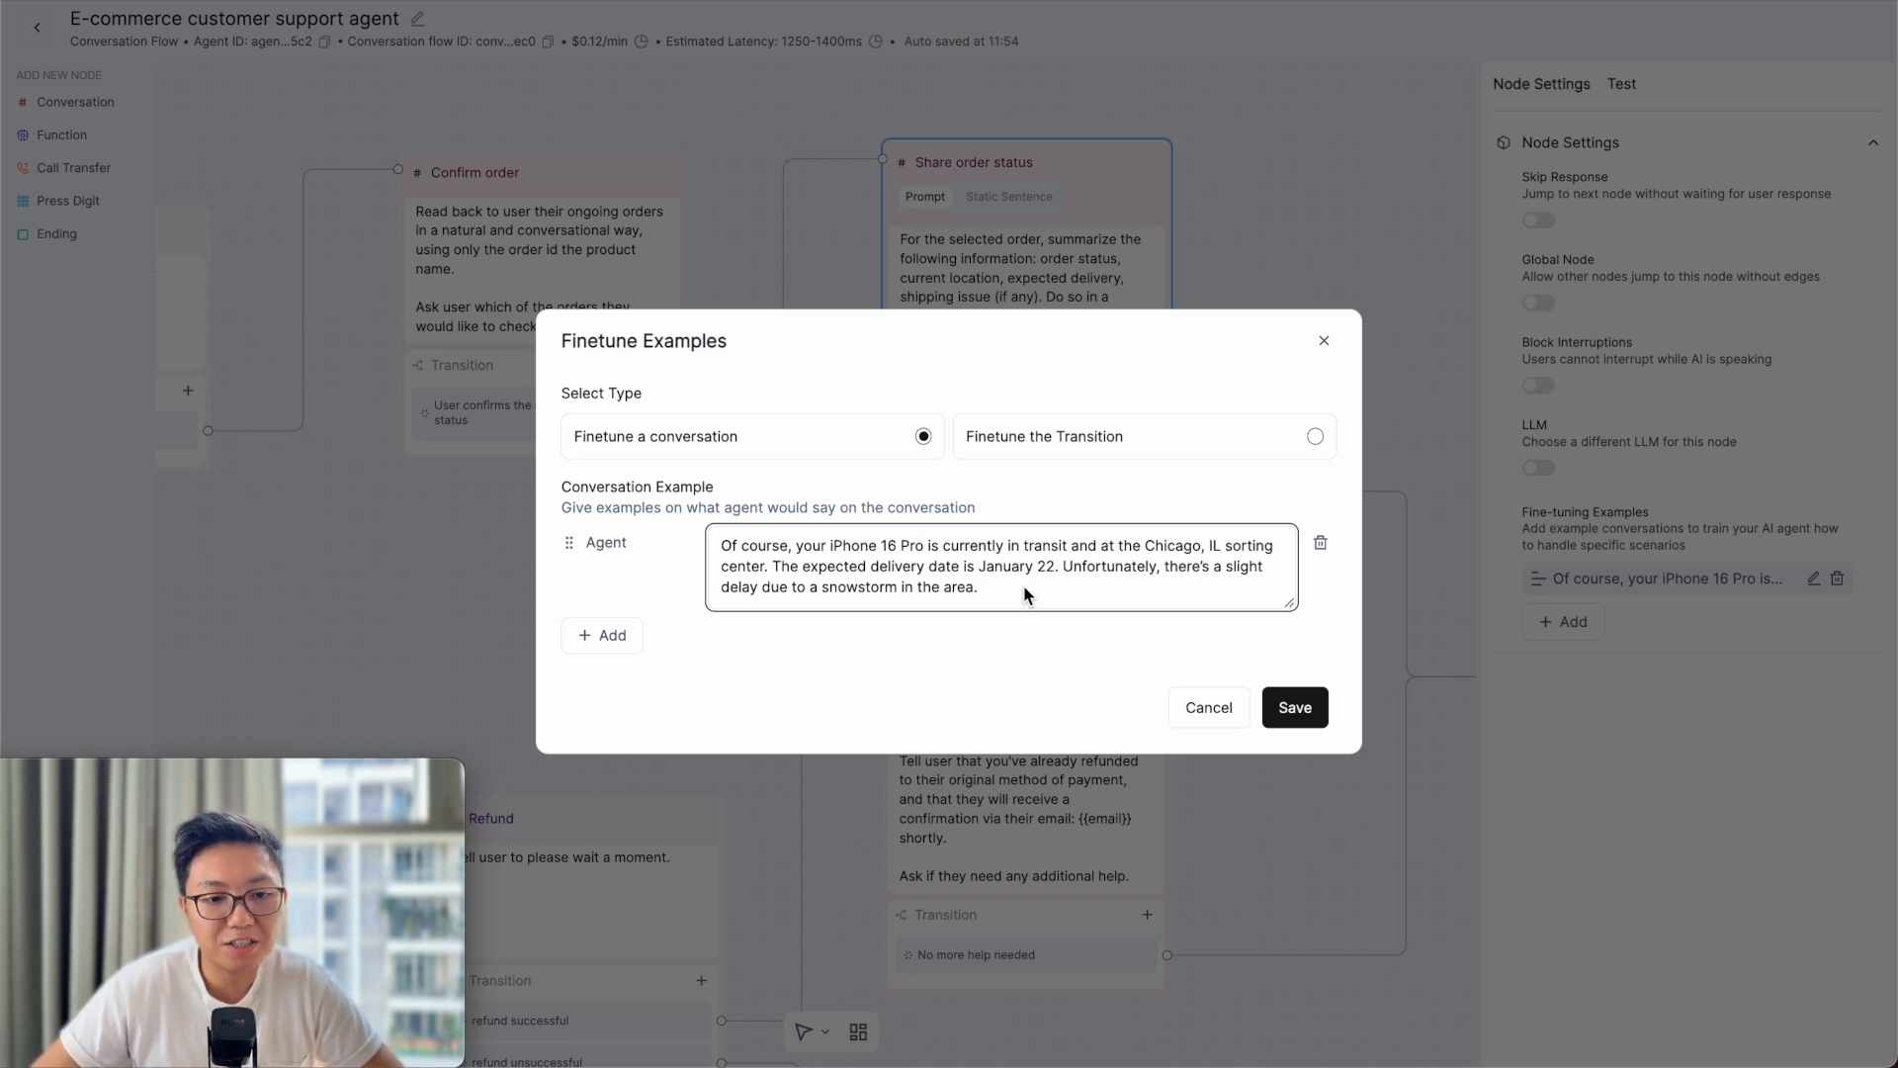
- Read Finetune Examples for Conversation in the Retell AI documentation, and recheck the Share order status example back in the agent flow
left_click(1327, 233)
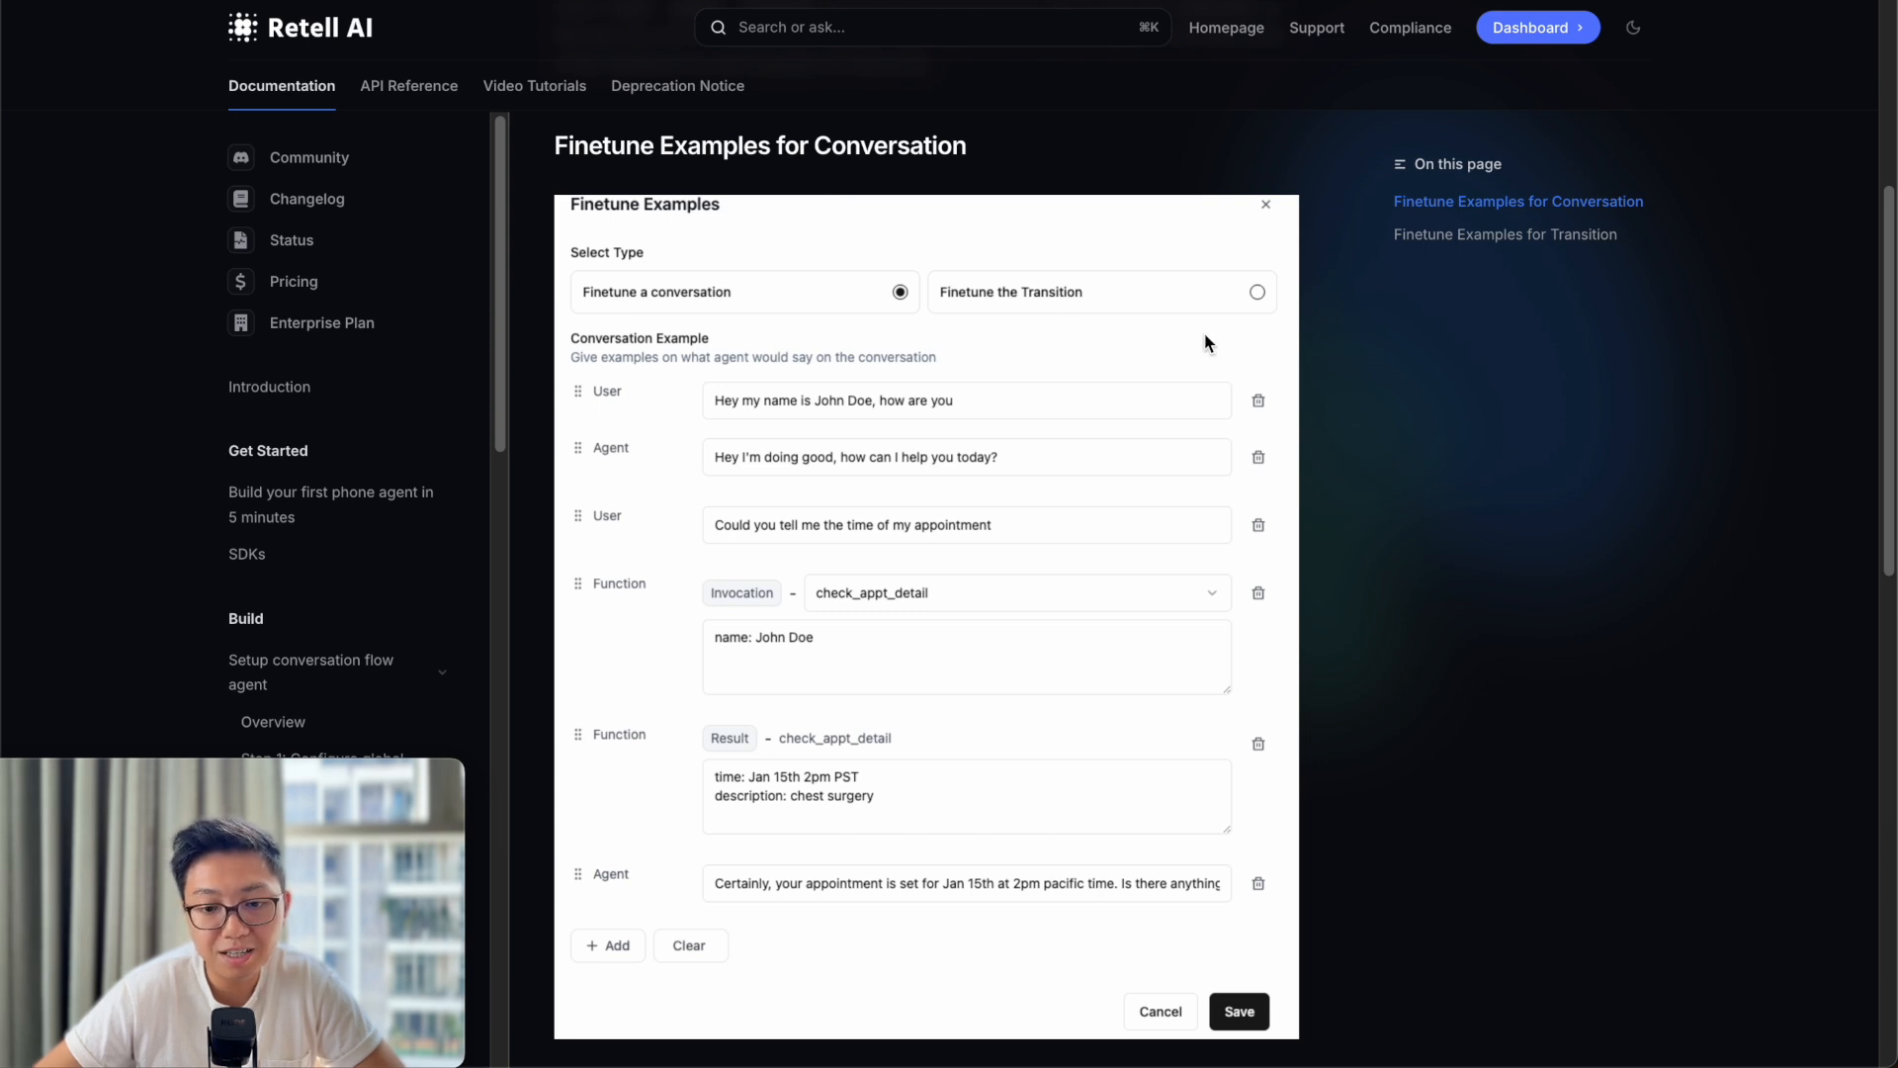
scroll(1221, 330, "down", 1)
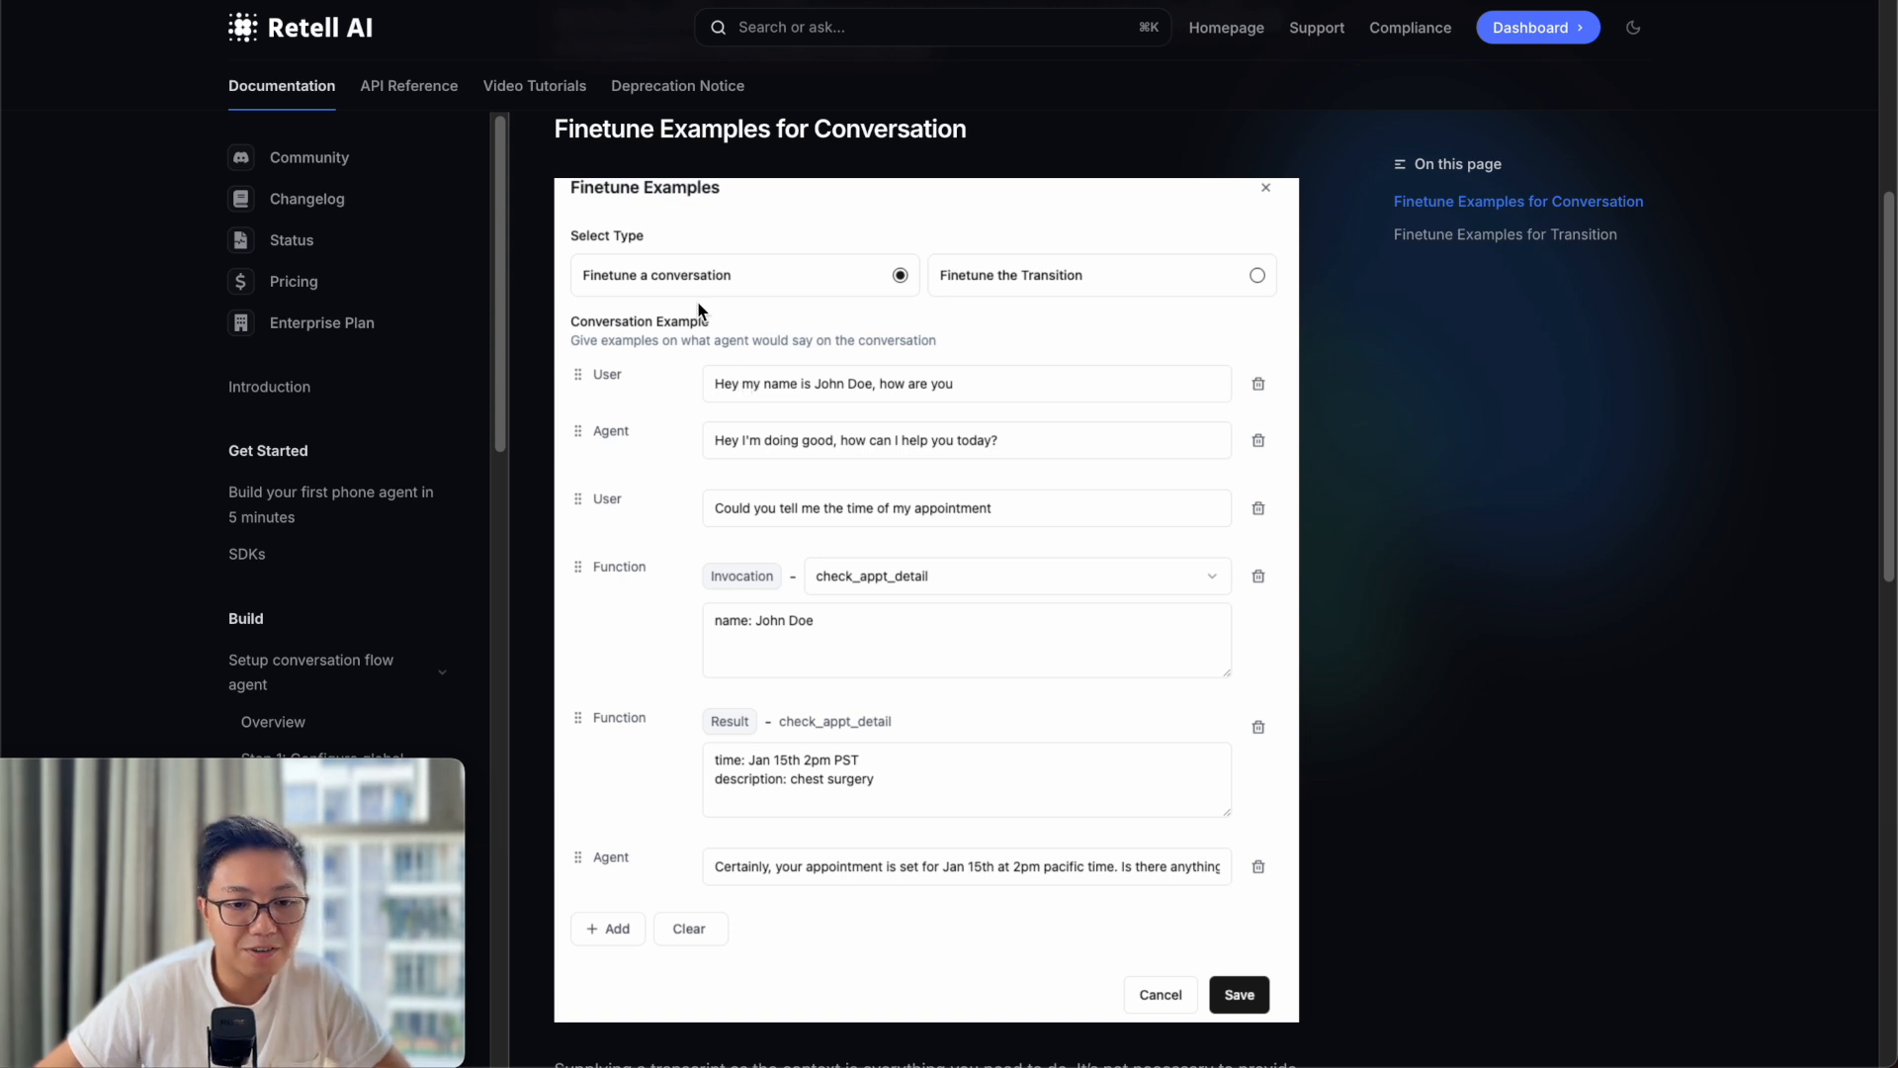
left_click(218, 1)
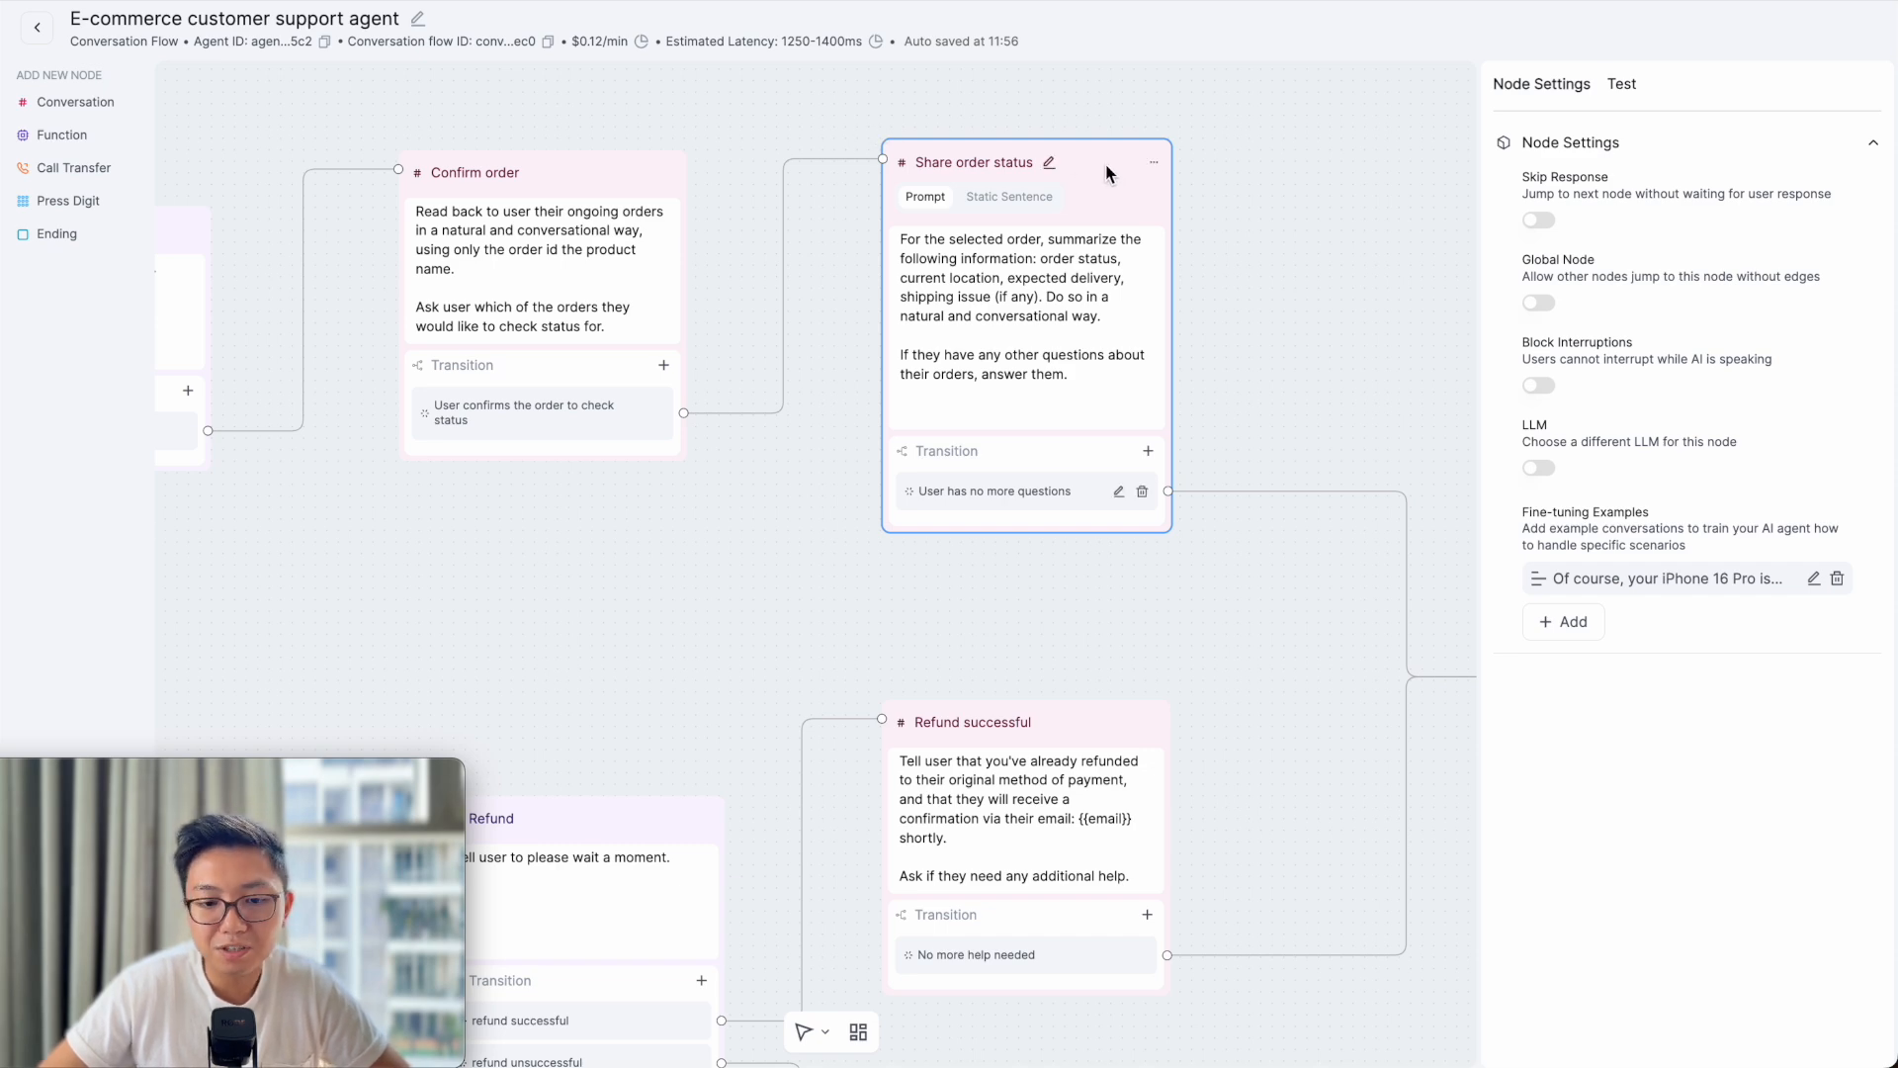
left_click(1814, 578)
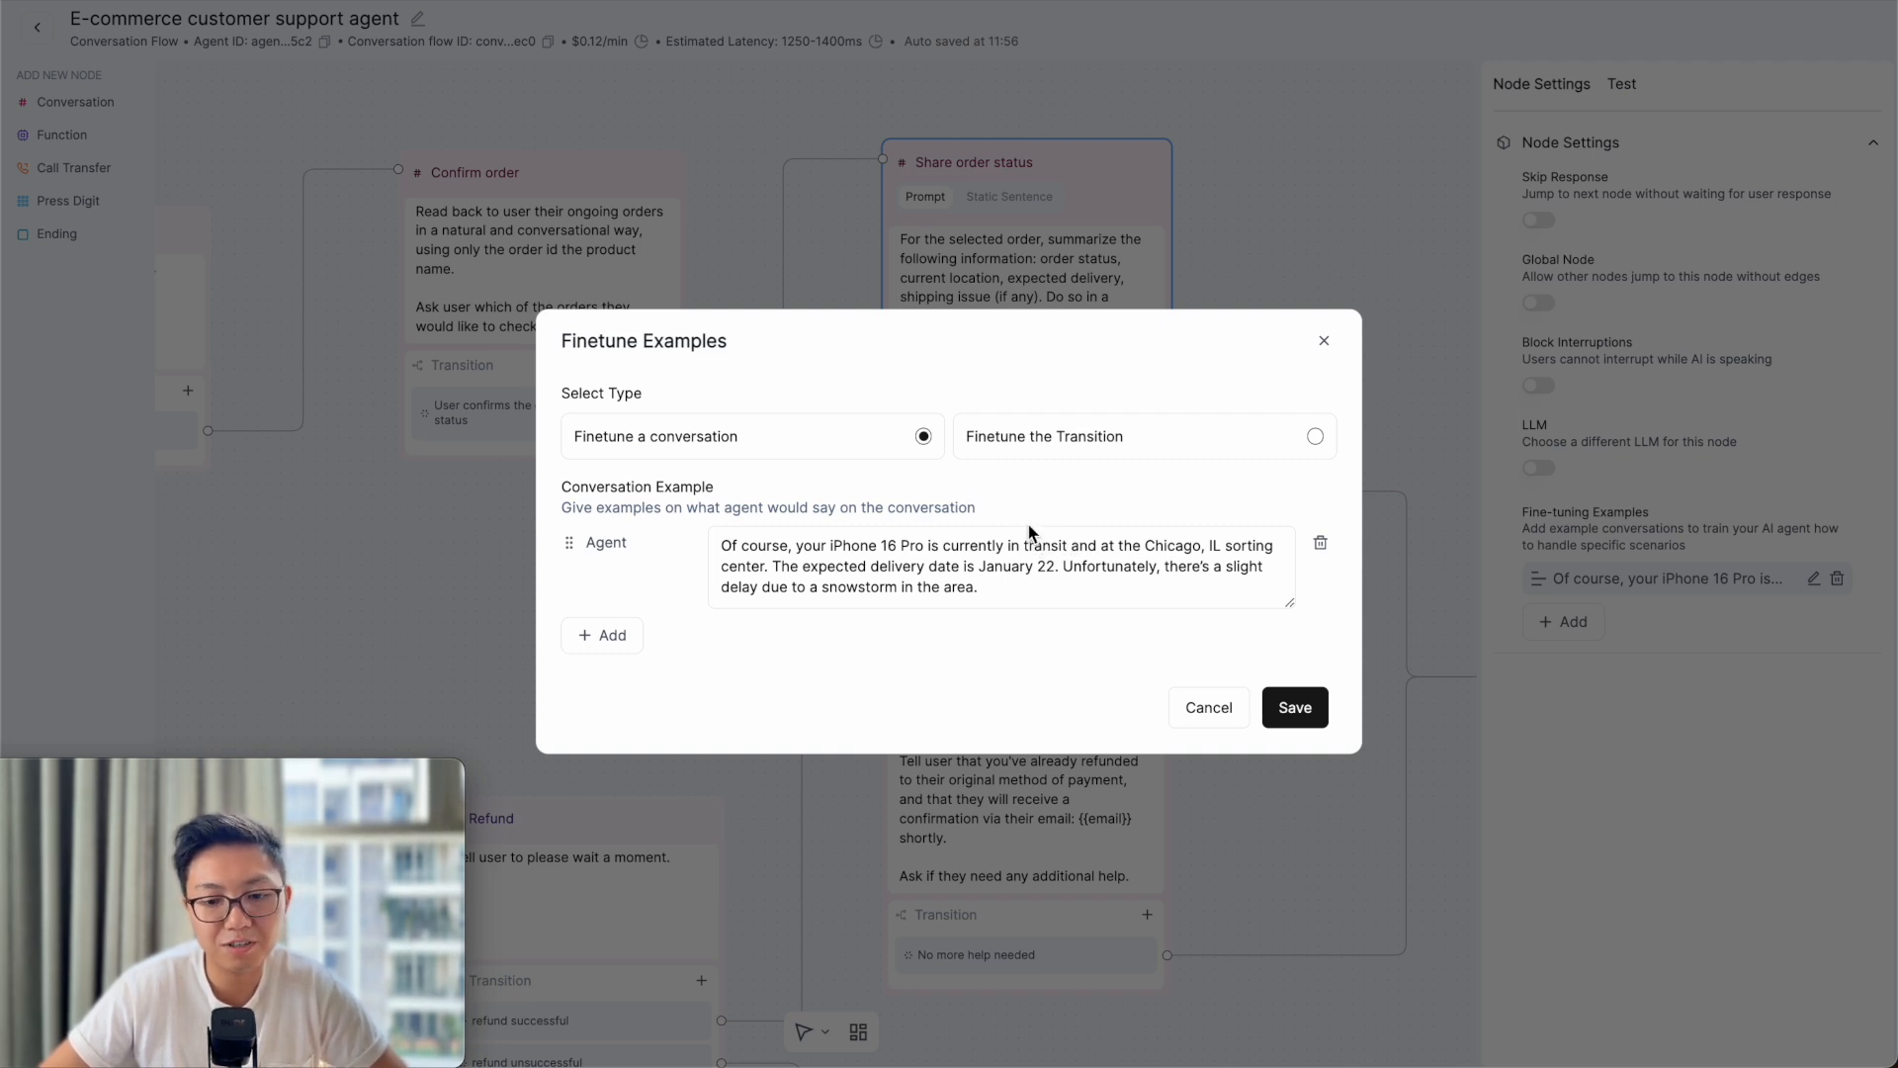
left_click(1324, 340)
- Locate the Transfer Call node and compare its Static Number and Dynamic Routing options, ending on Dynamic Routing
left_click_drag(1282, 488, 968, 137)
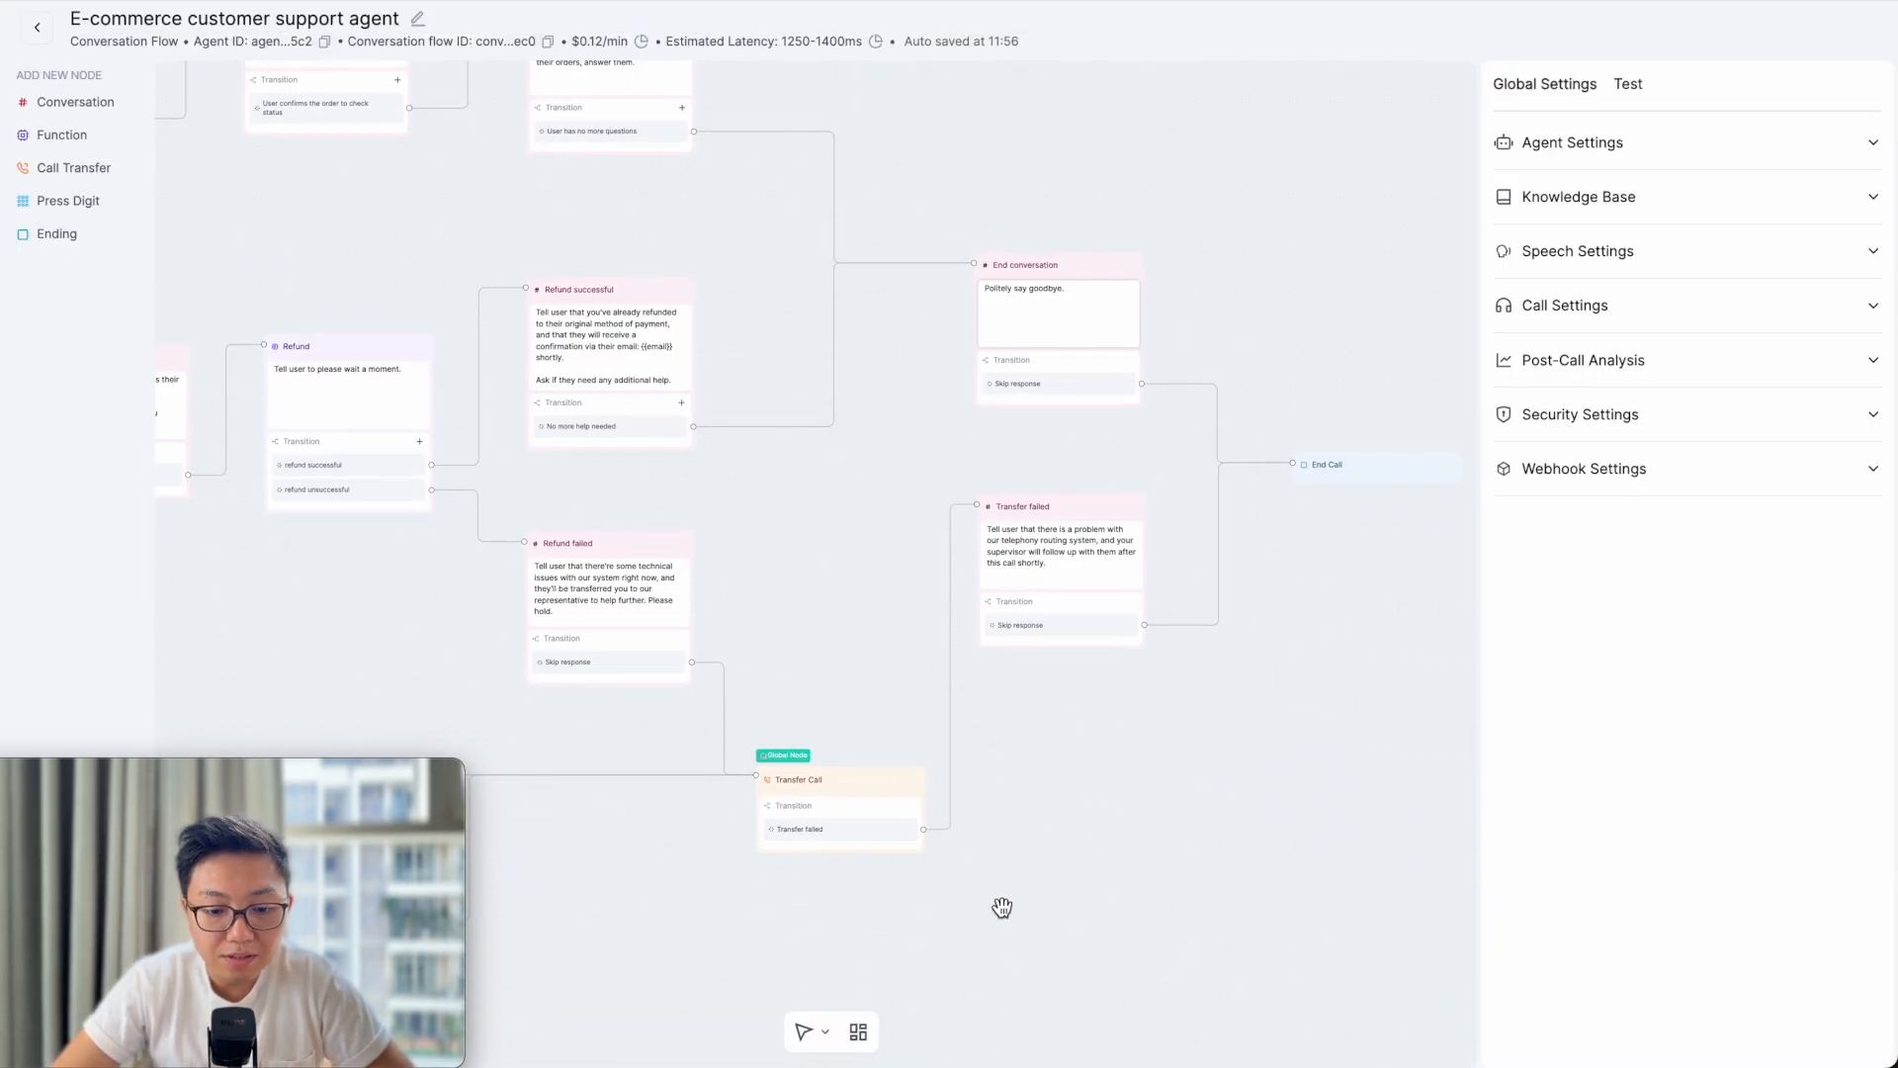
scroll(1233, 703, "up", 5)
left_click(1027, 584)
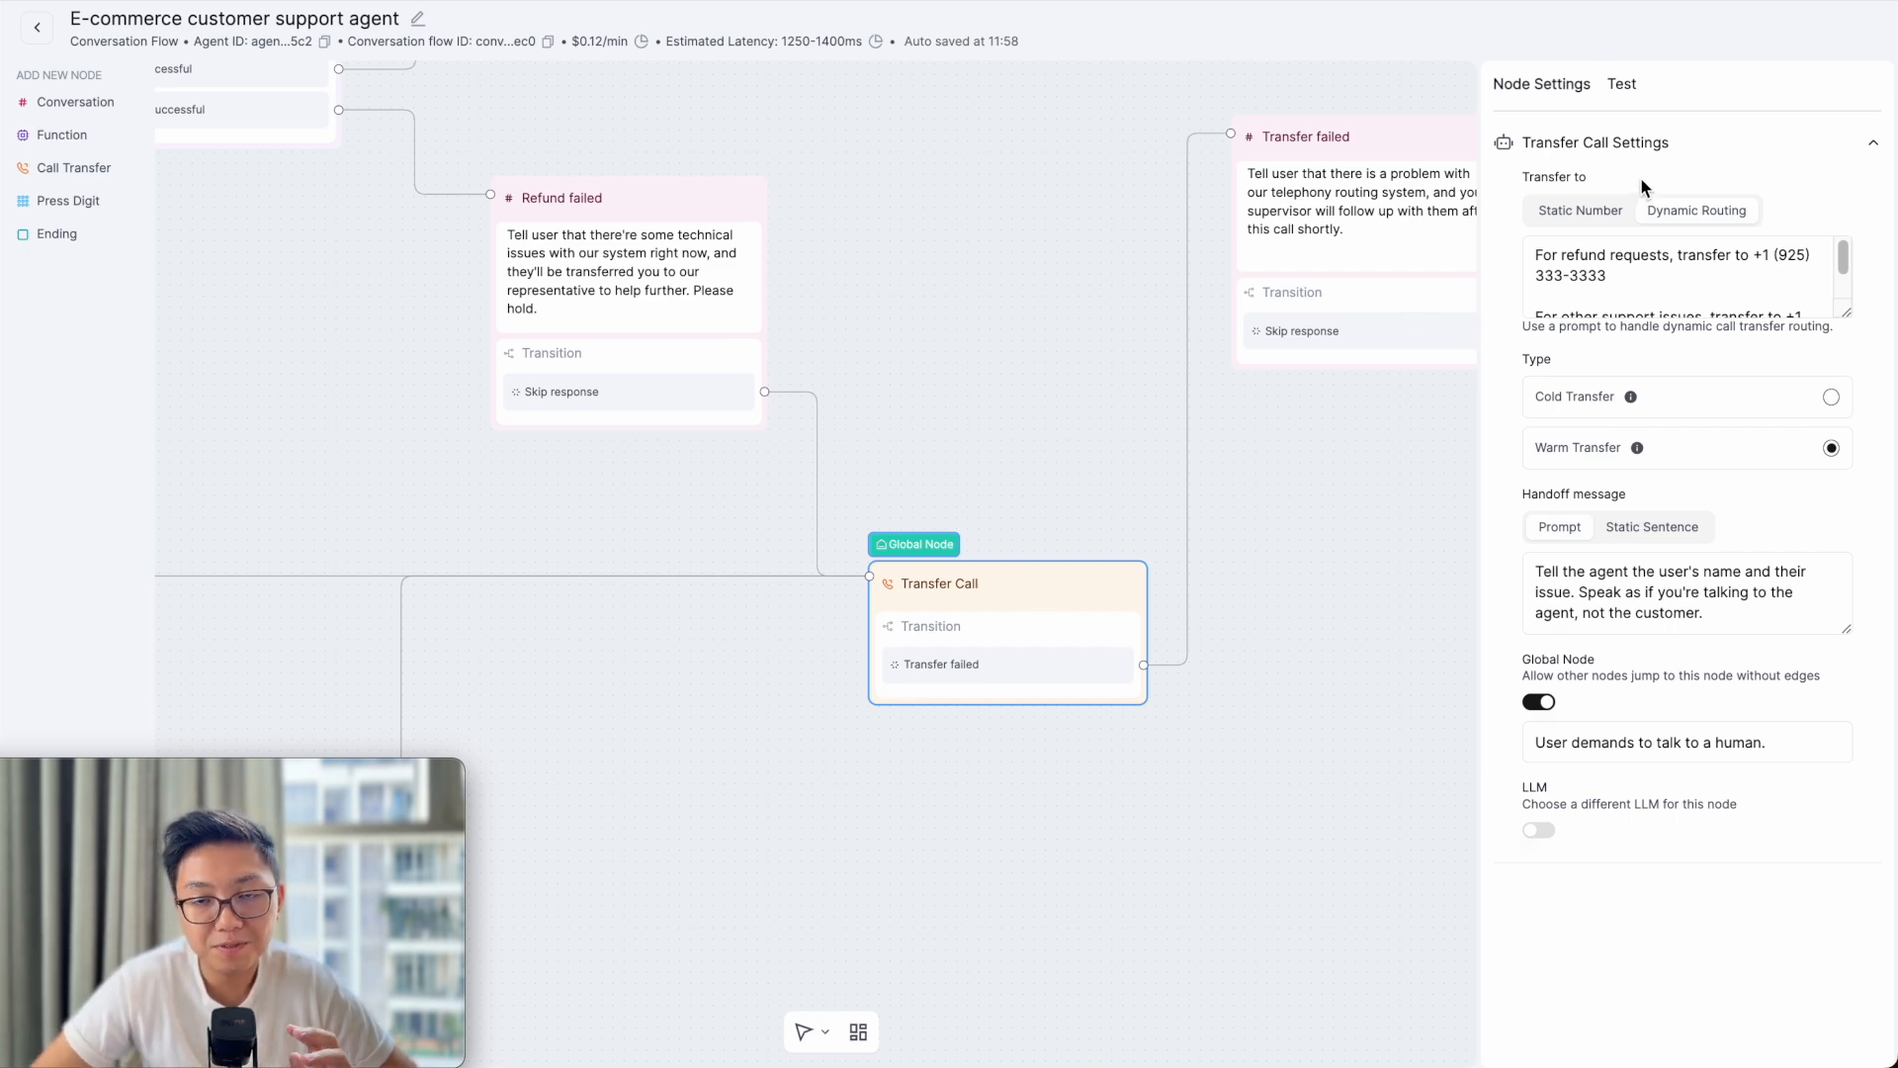
left_click(1697, 212)
left_click(1598, 211)
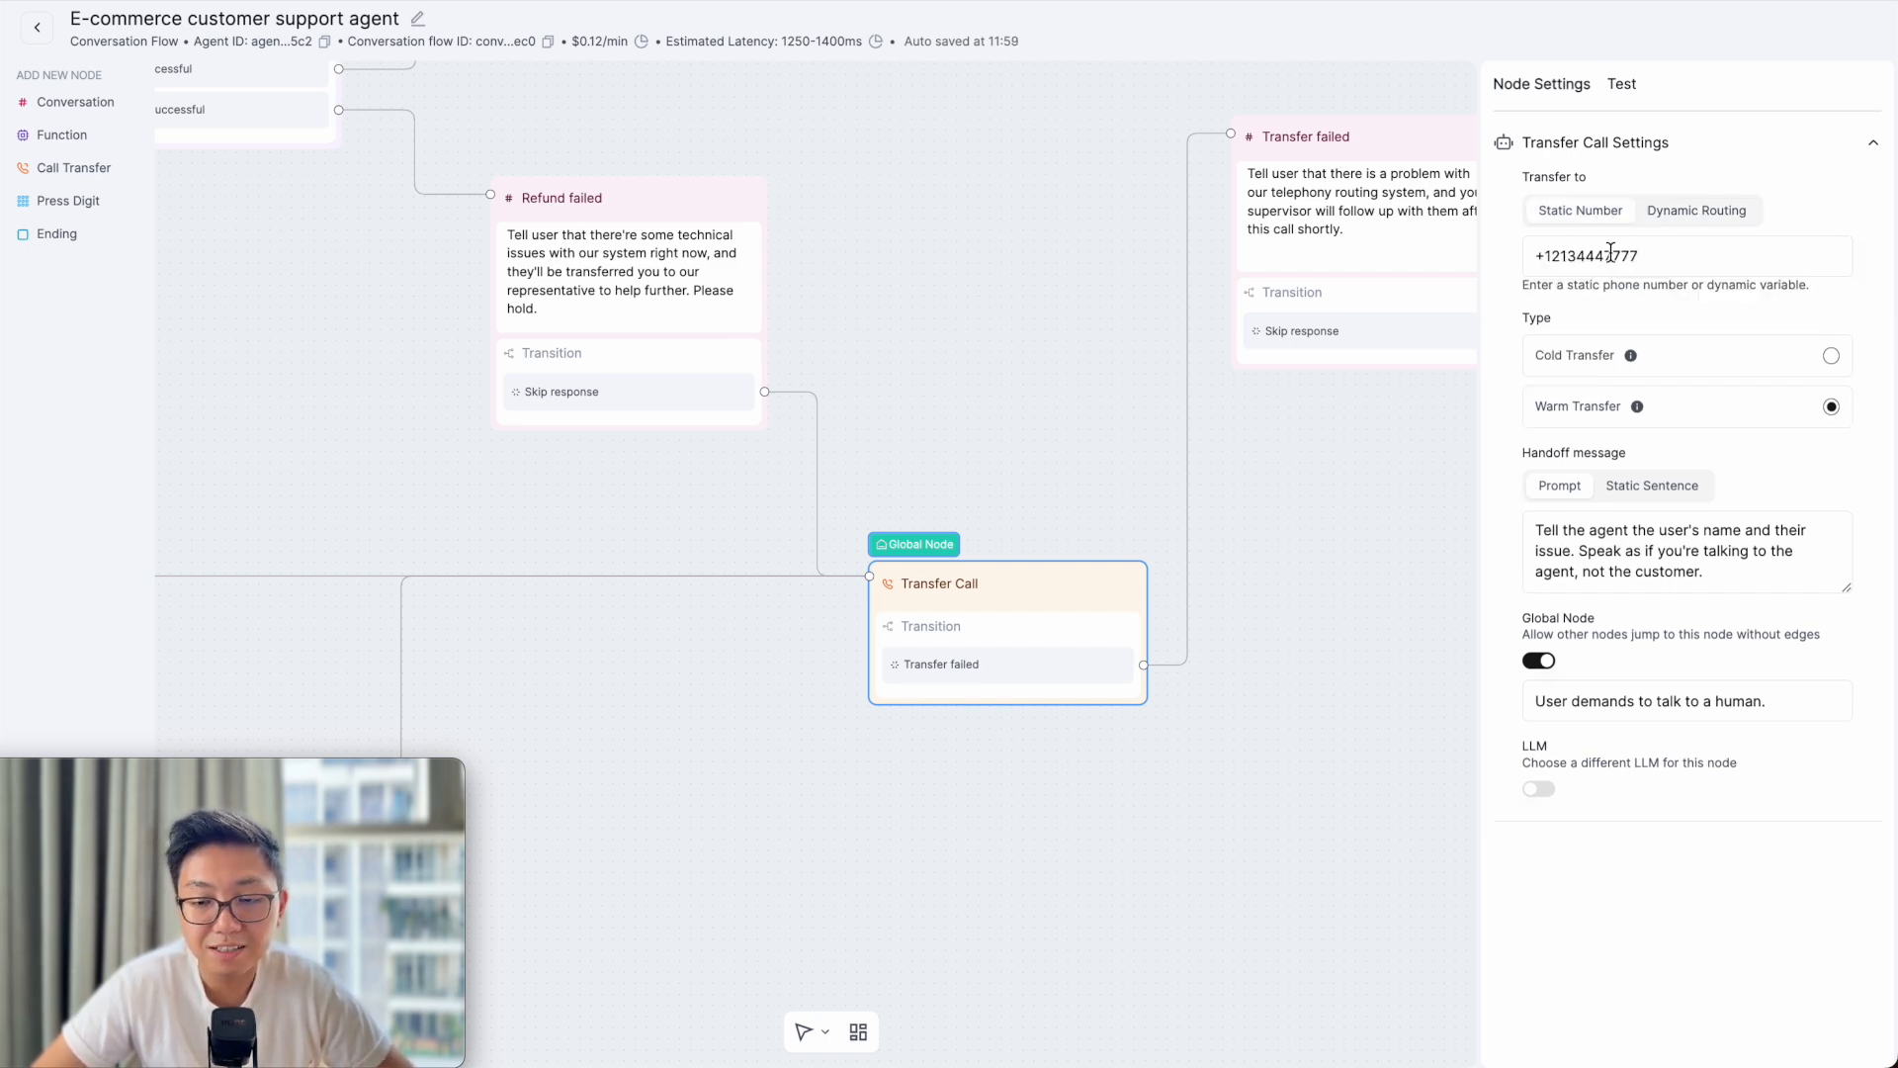
left_click(1685, 216)
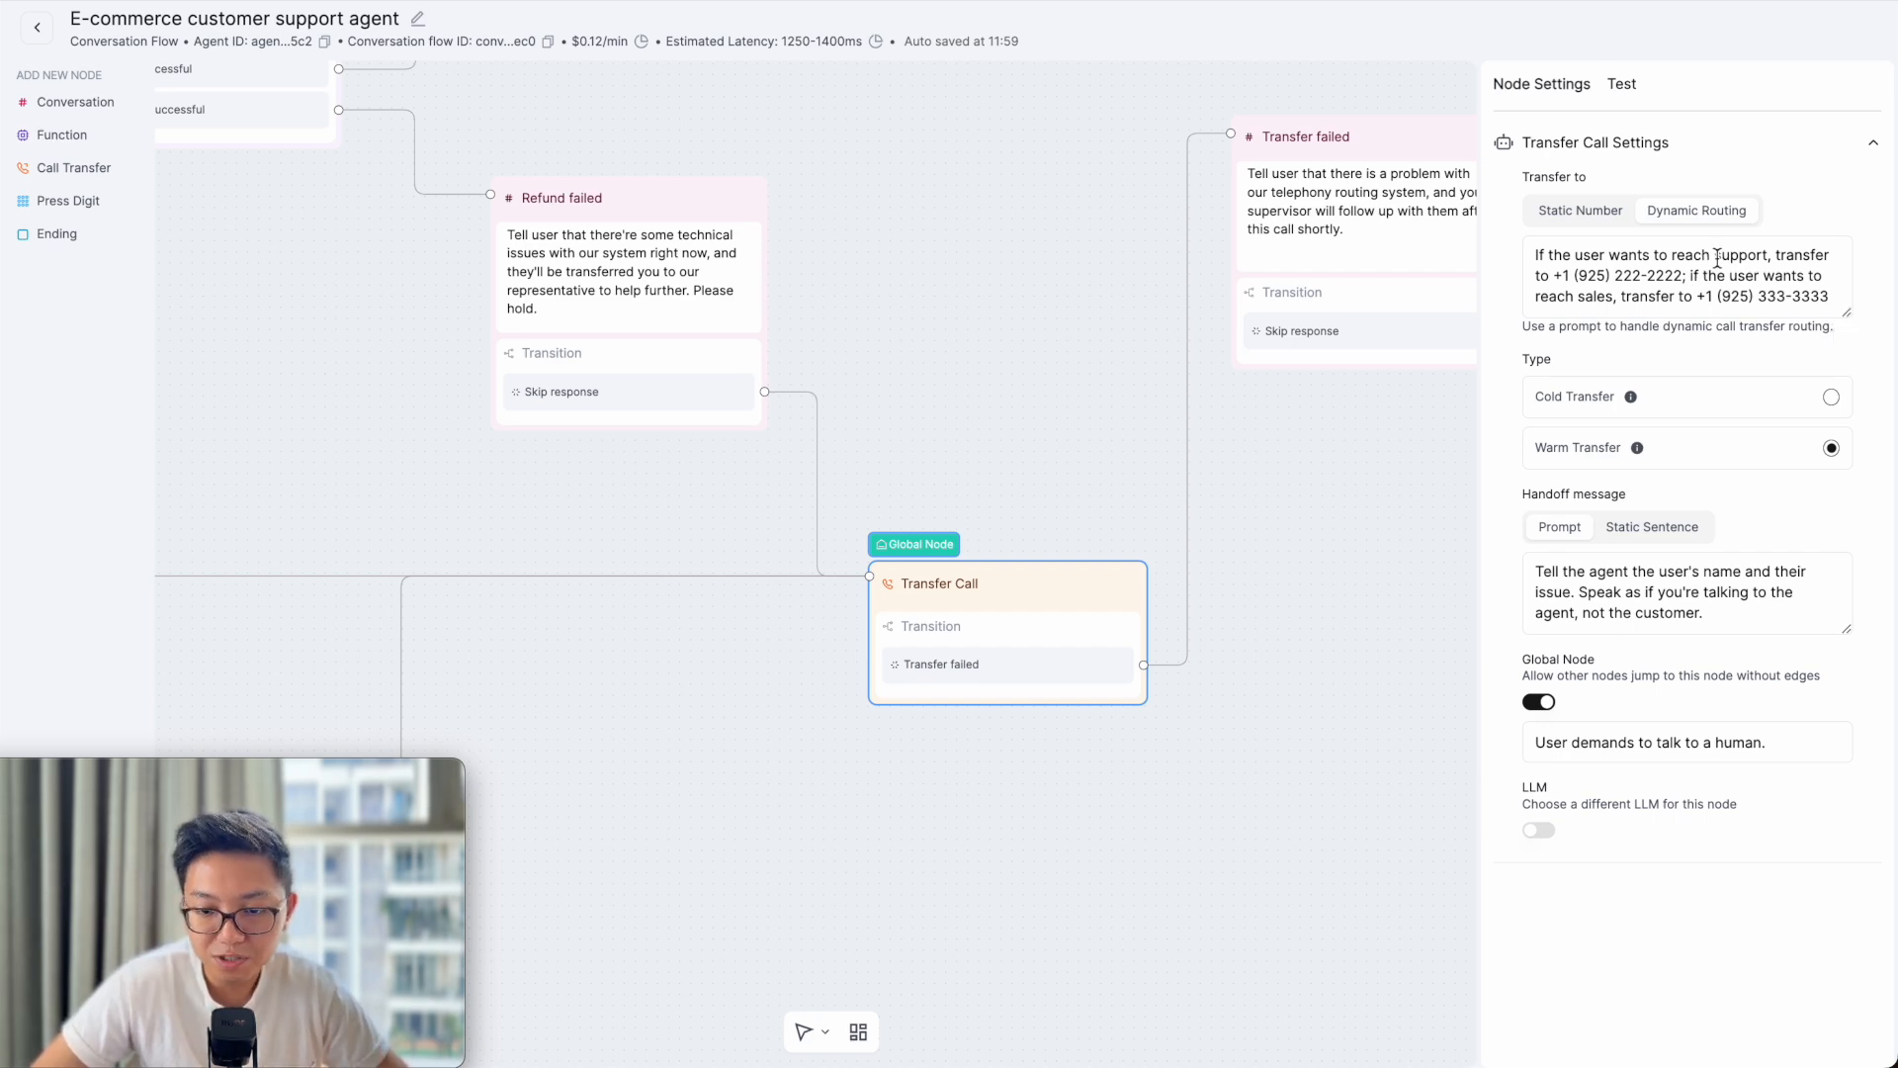
- Examine the support phone number in the Transfer Call node's dynamic routing prompt and select Cold Transfer as the type
left_click(1678, 276)
left_click_drag(1678, 276, 1564, 276)
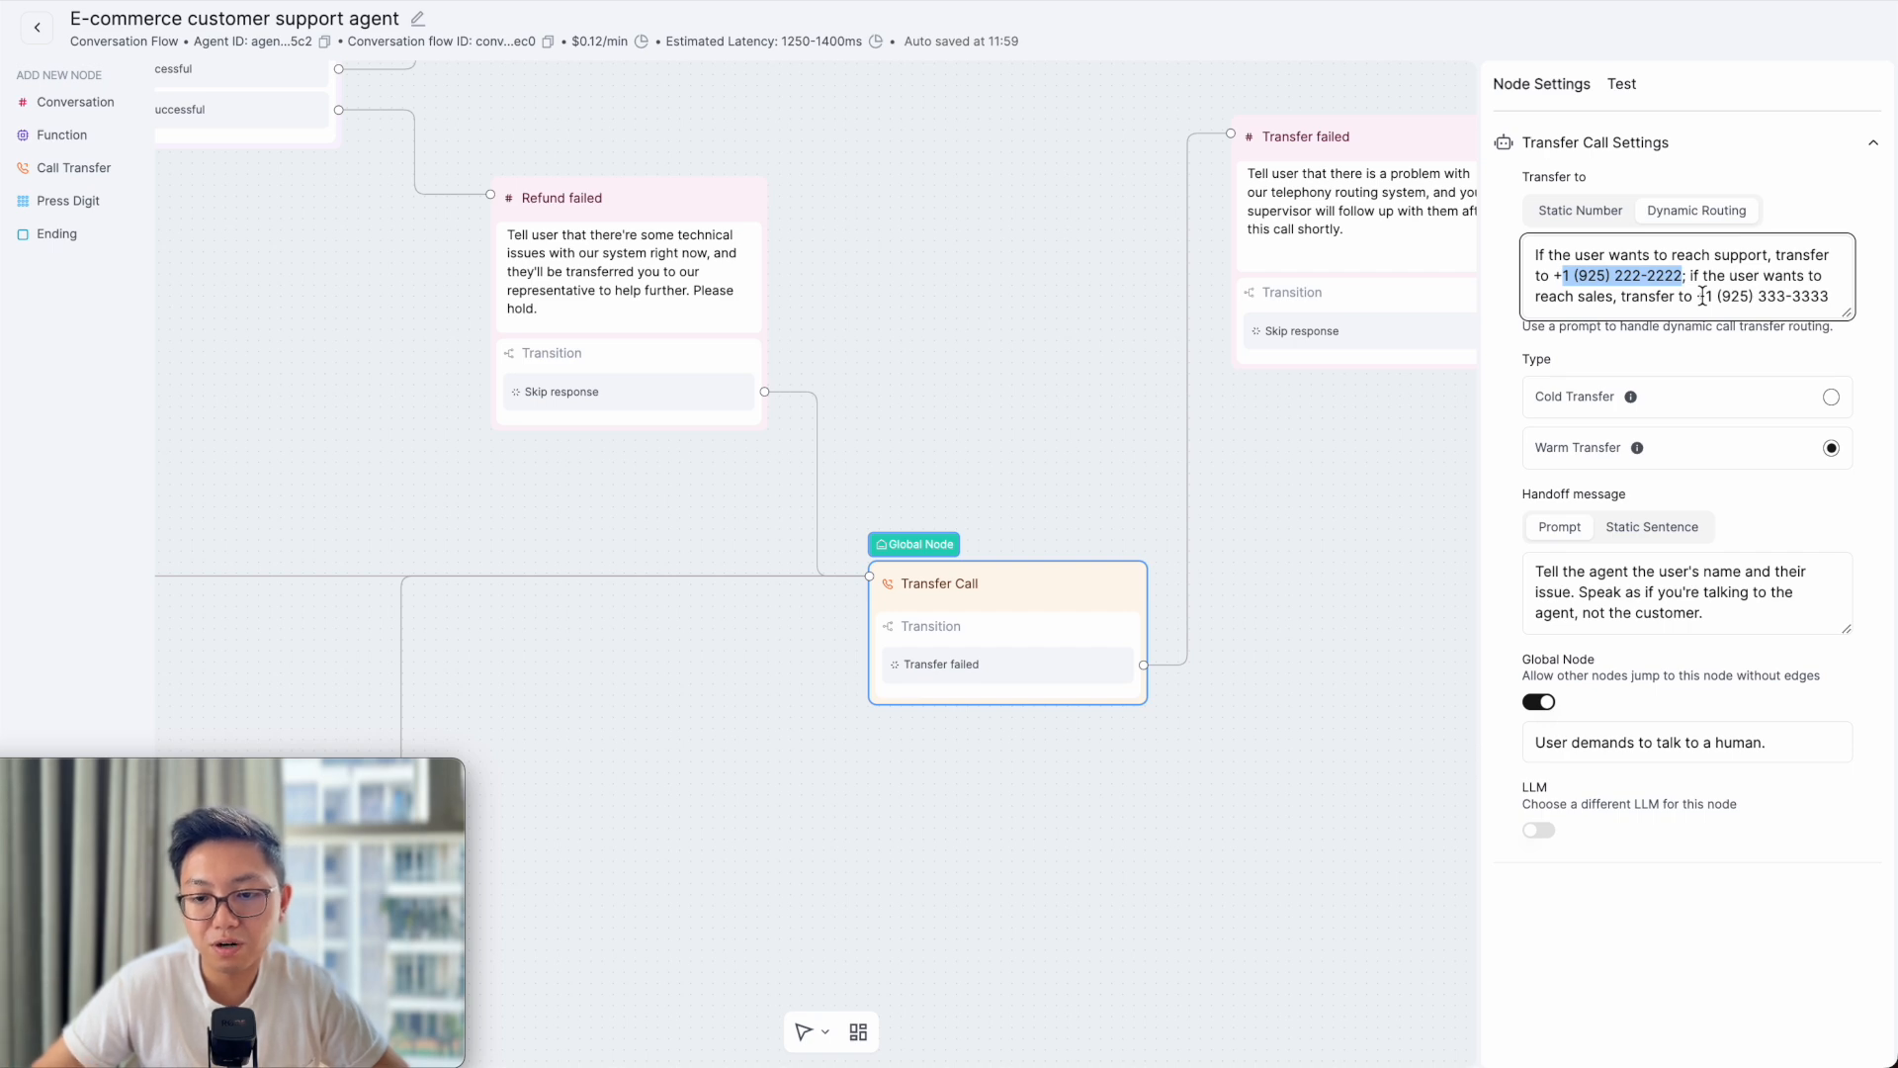
left_click(1712, 259)
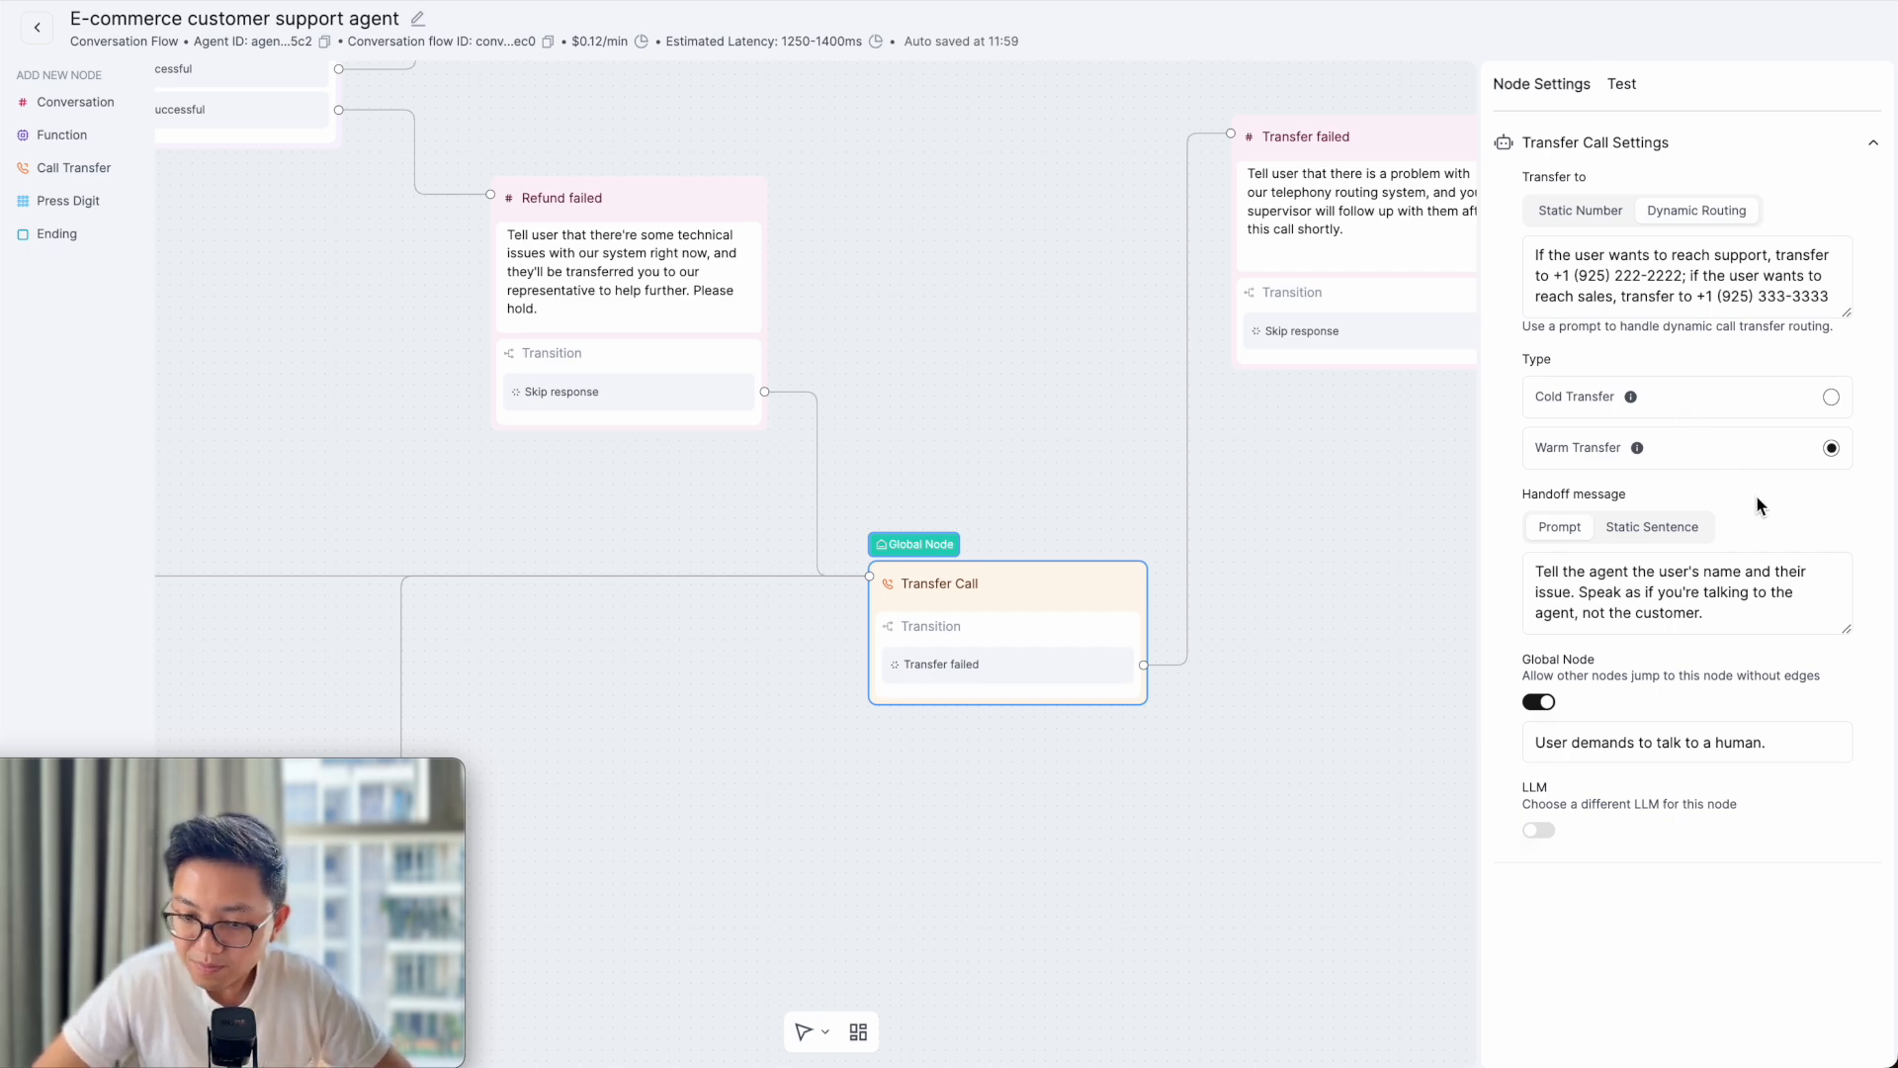
mouse_move(1637, 453)
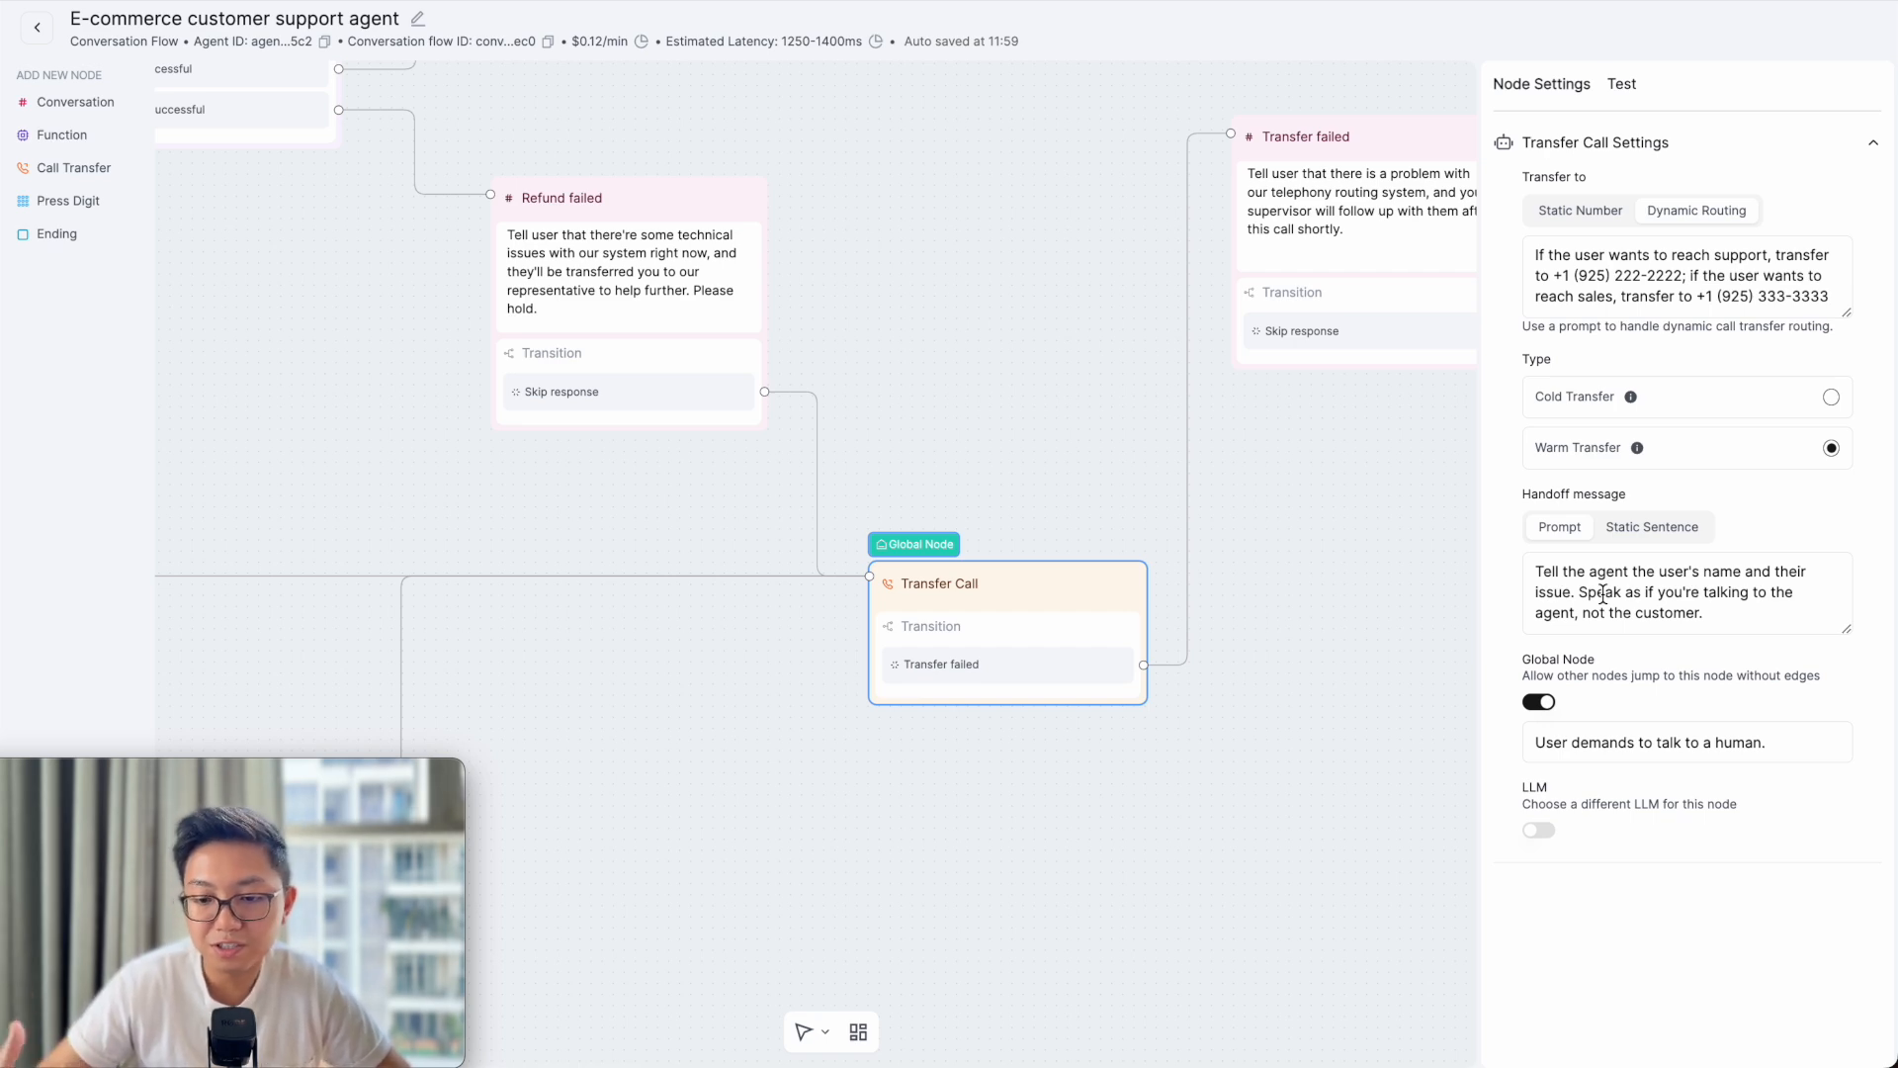
left_click(1832, 399)
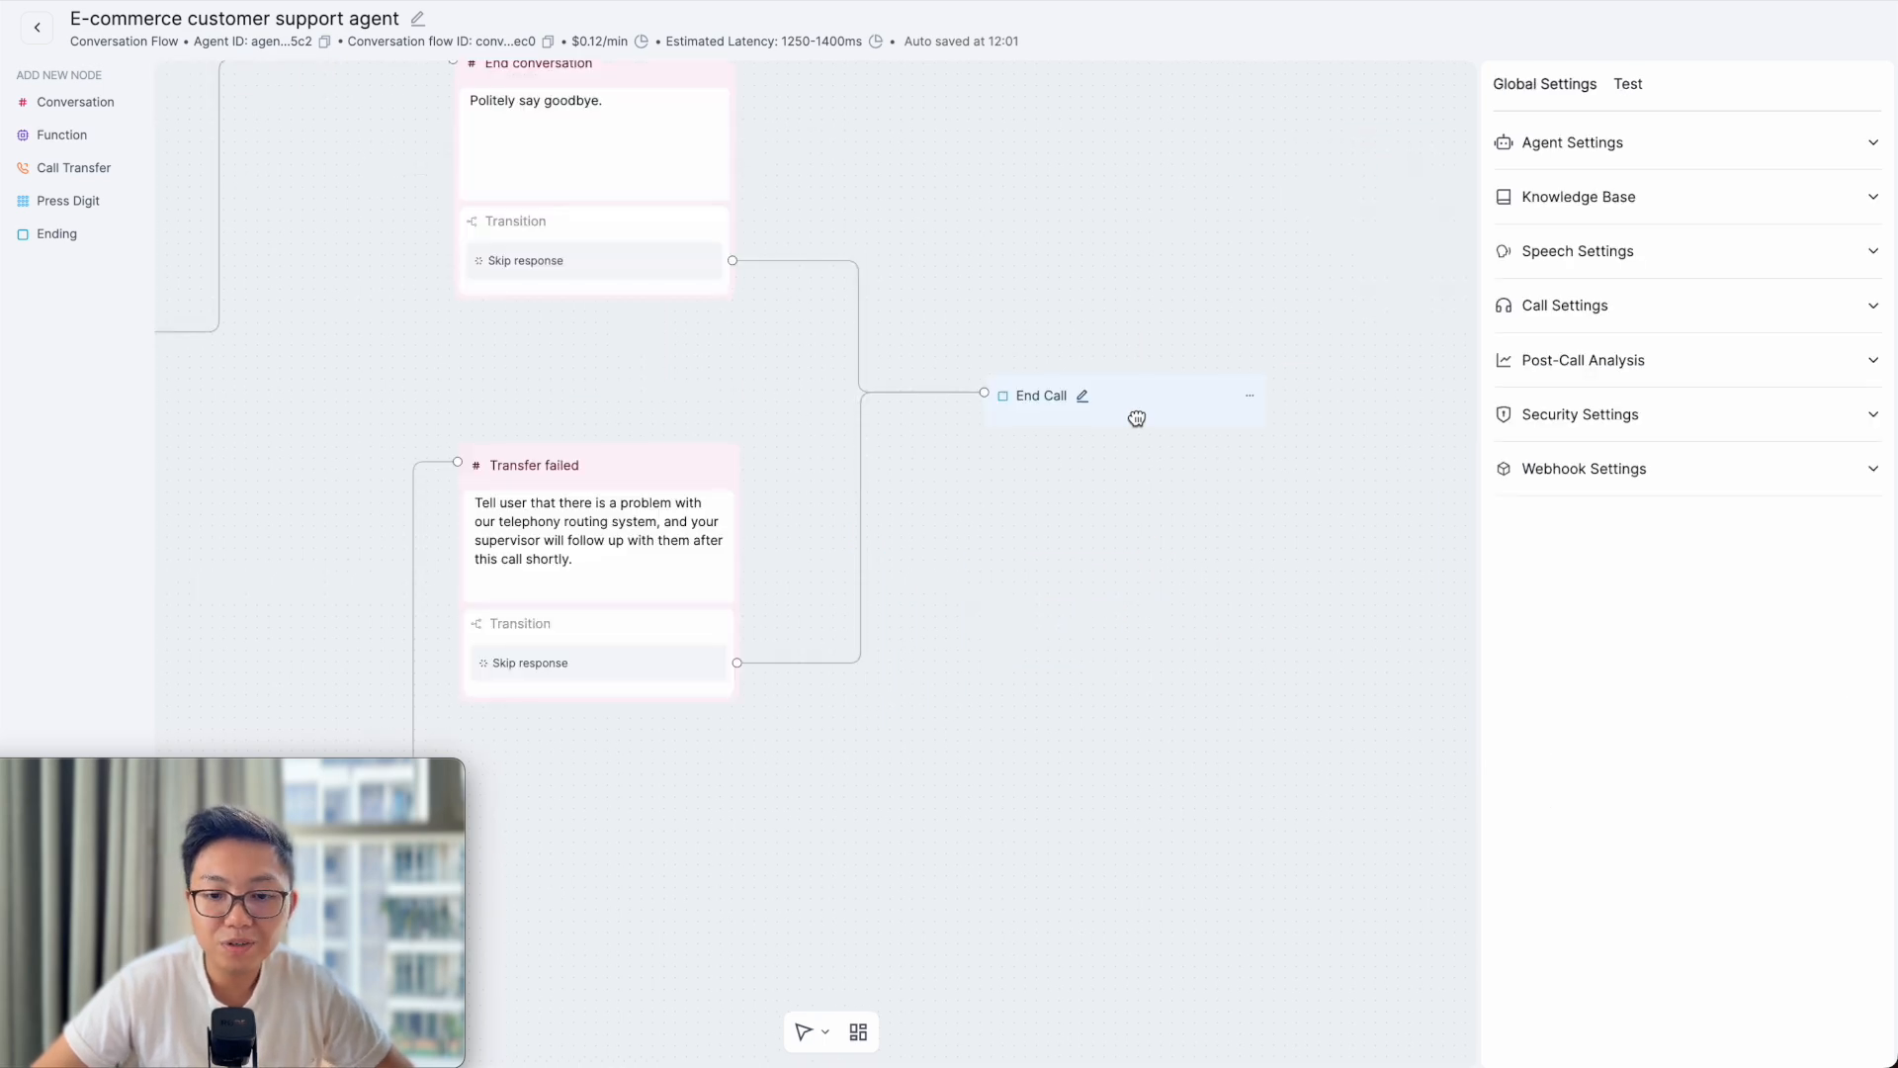
- Select the End Call node and view its End Call settings
left_click(1142, 416)
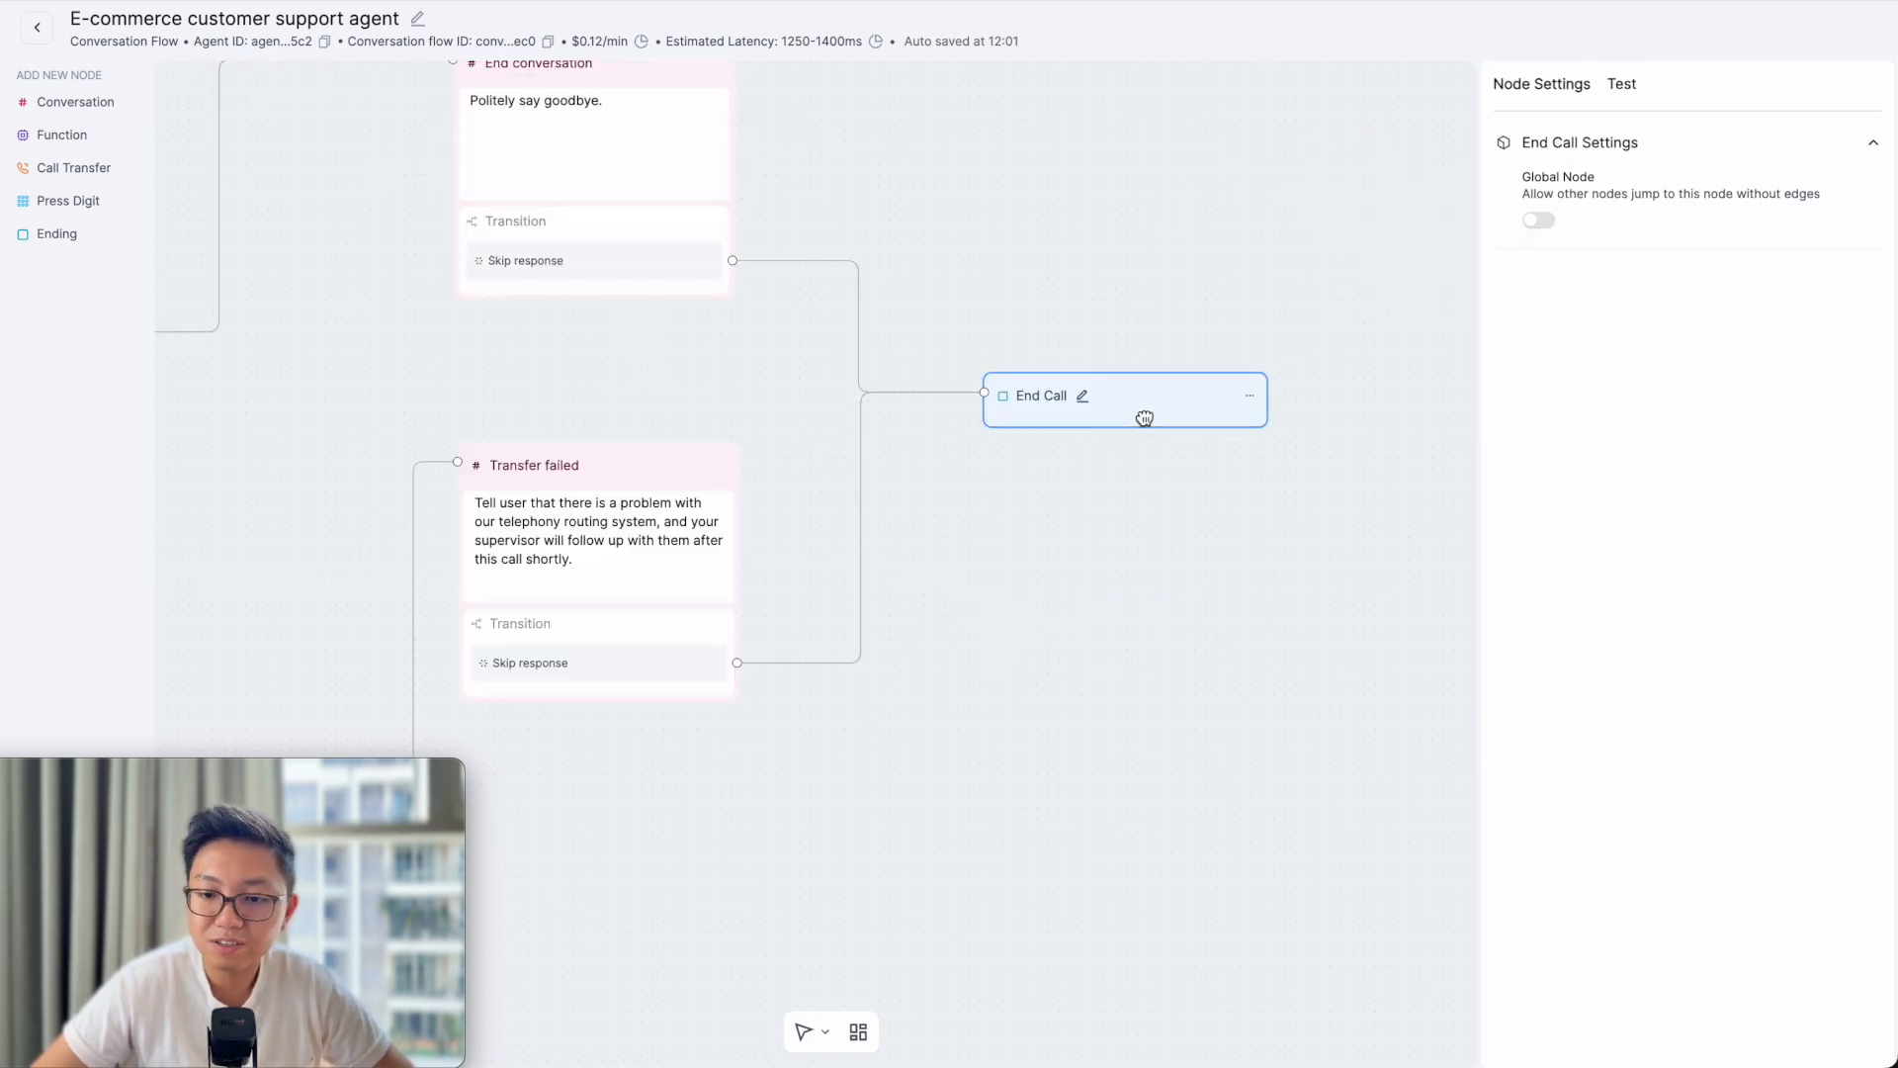
- Review the refund confirmation in the LLM test conversation and highlight the customer's email address in it
left_click_drag(1088, 150, 1148, 246)
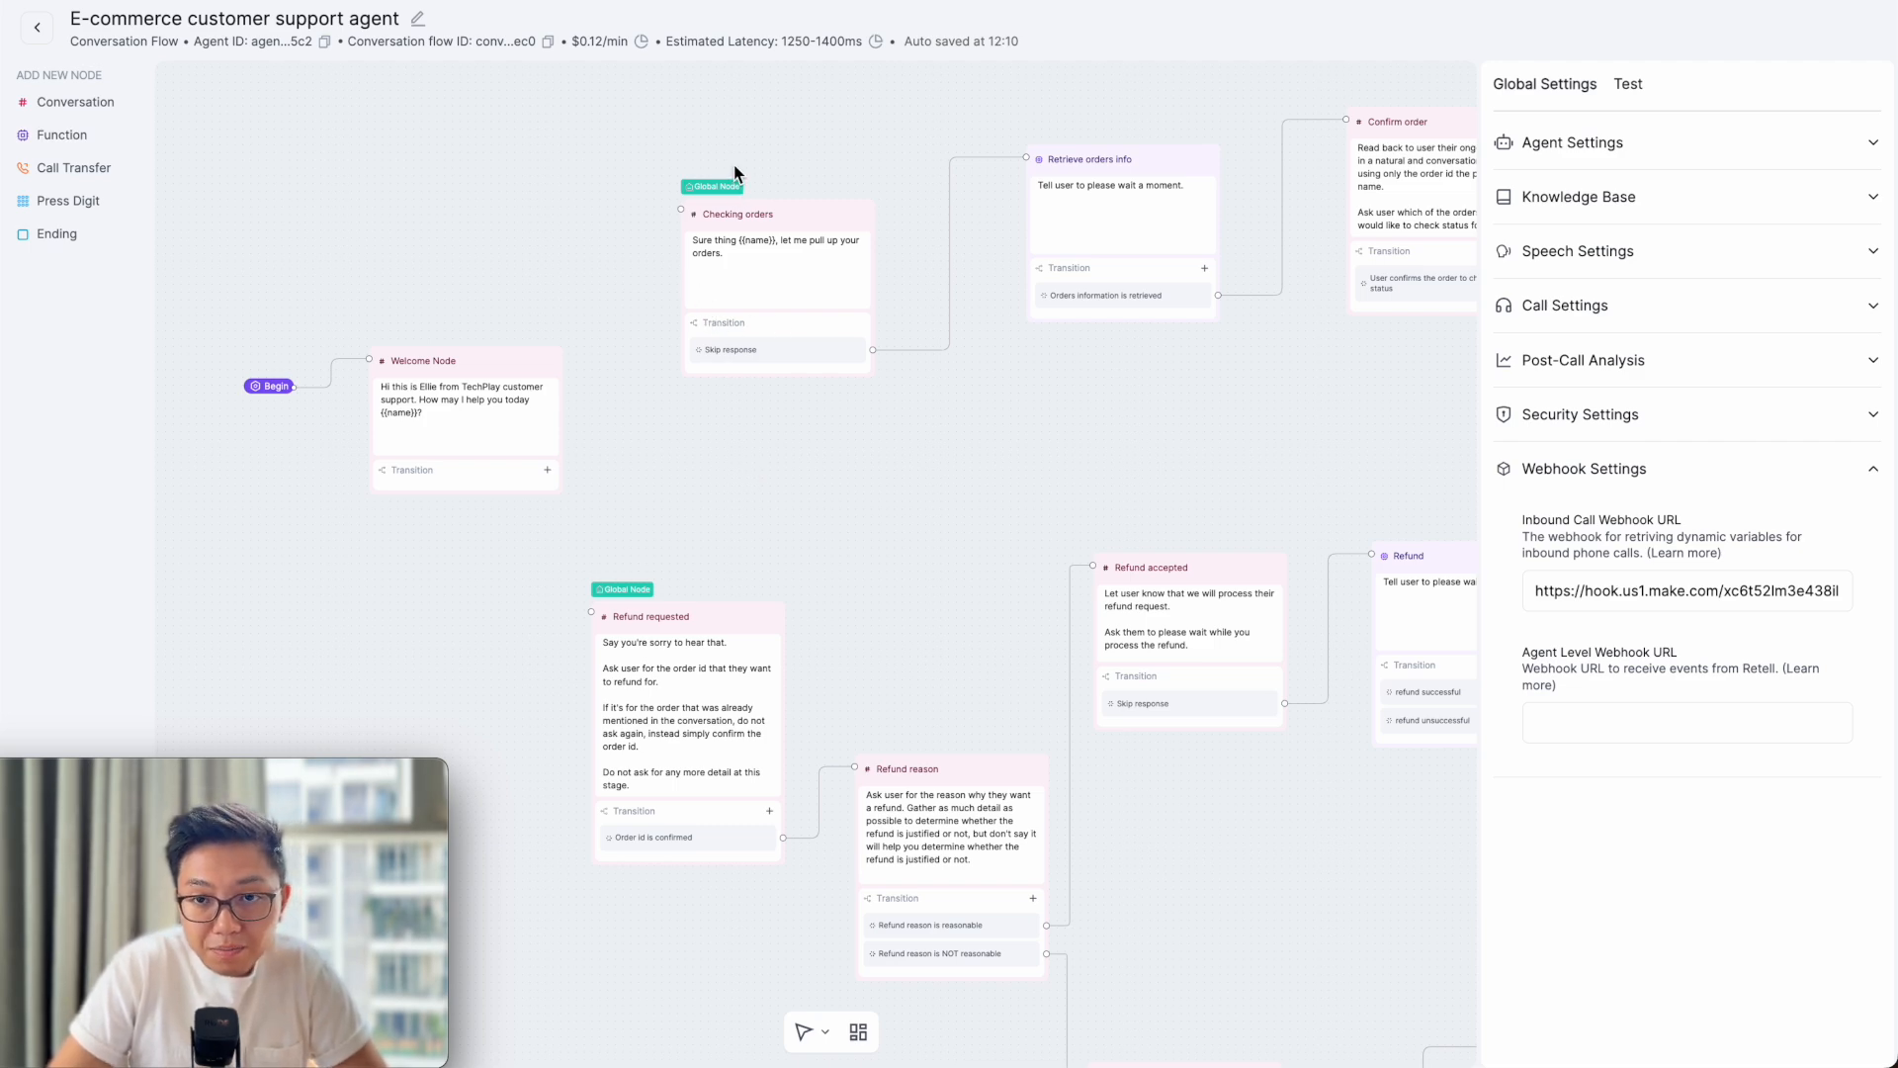
scroll(461, 360, "up", 3)
scroll(346, 269, "up", 2)
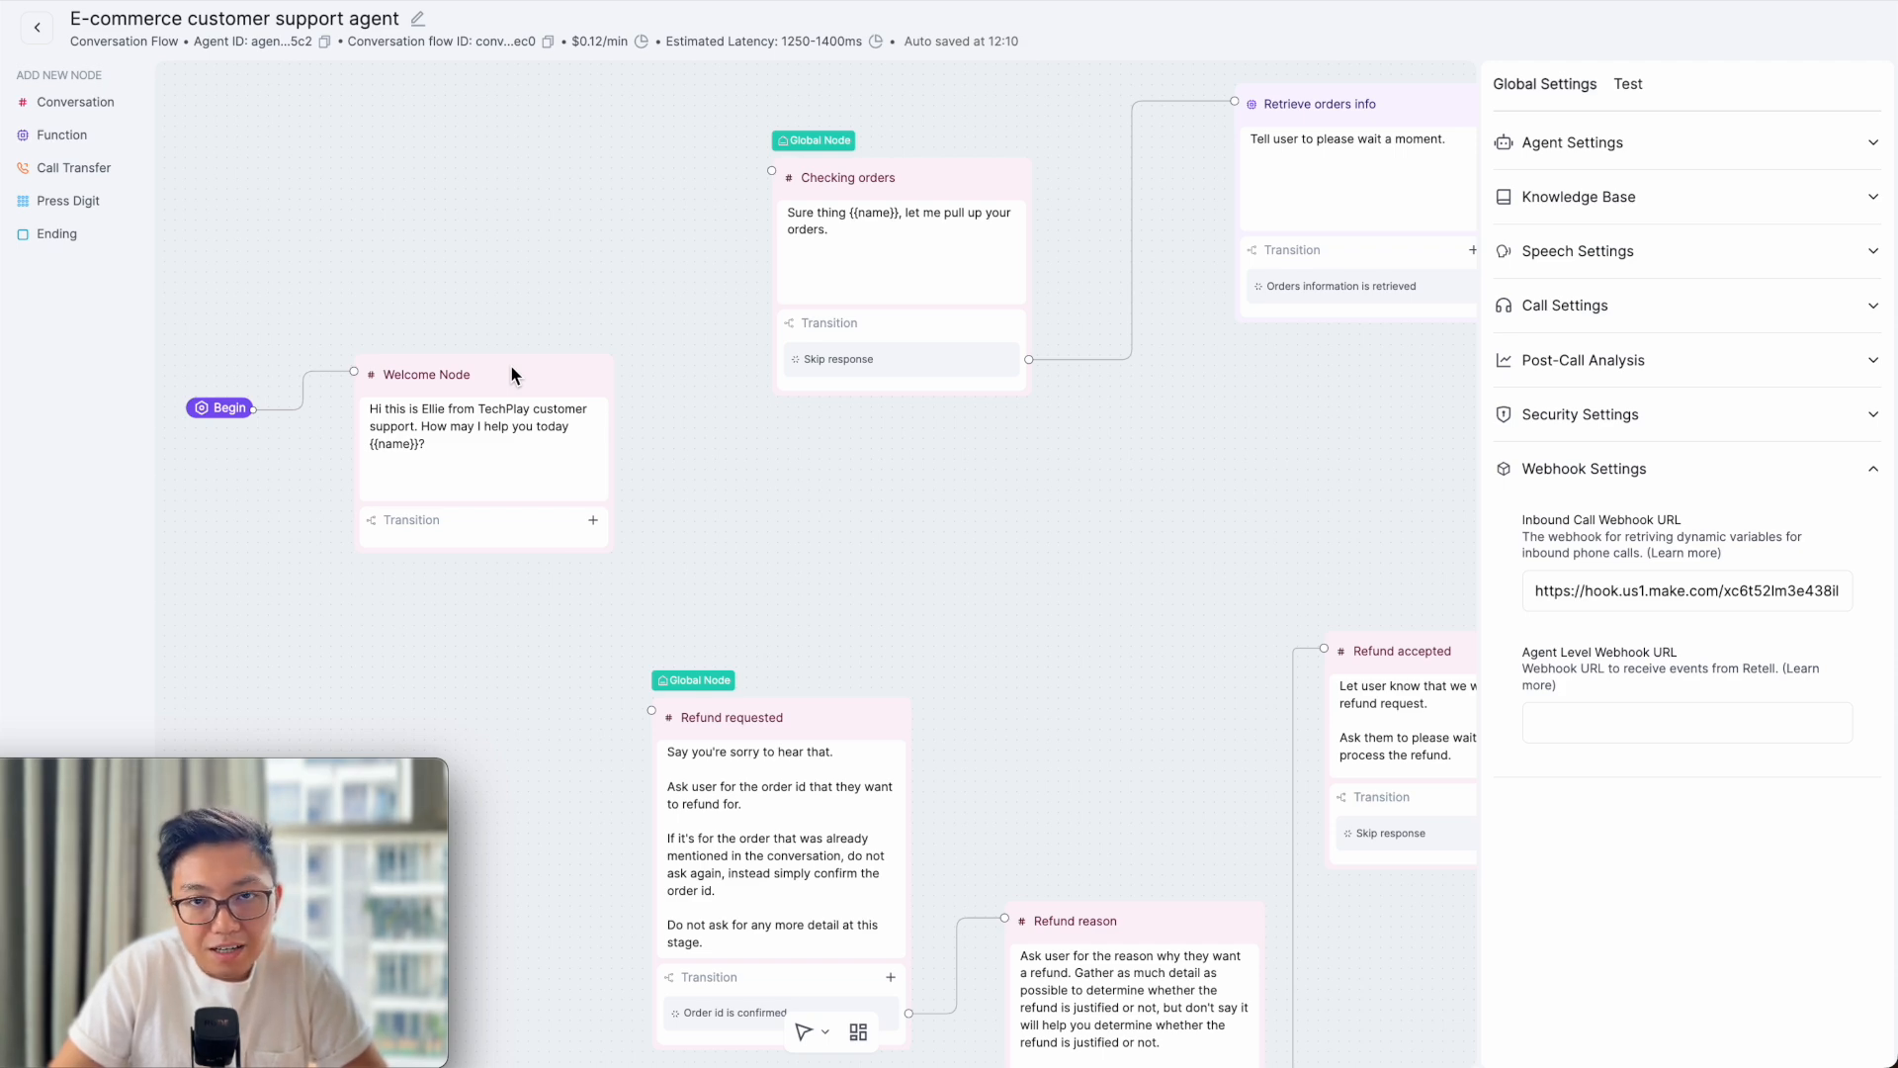
scroll(500, 405, "up", 1)
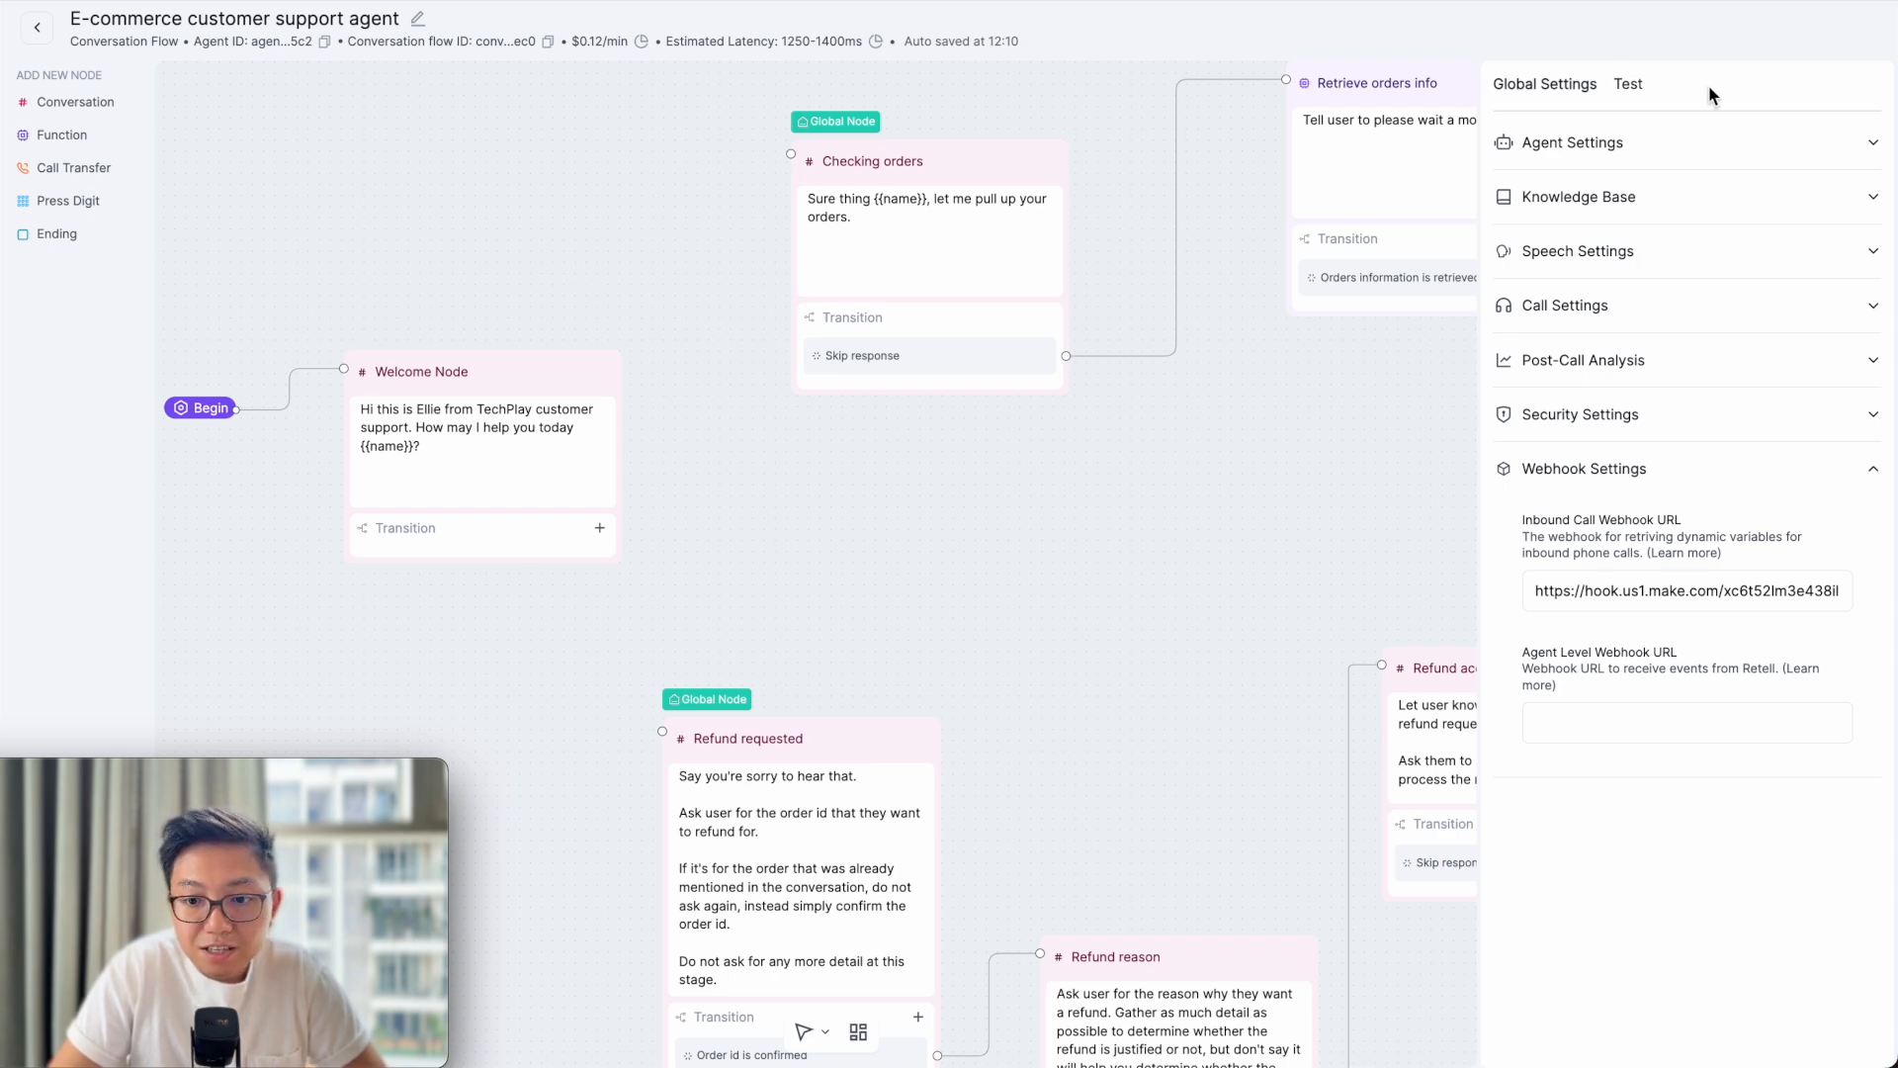
left_click(1631, 87)
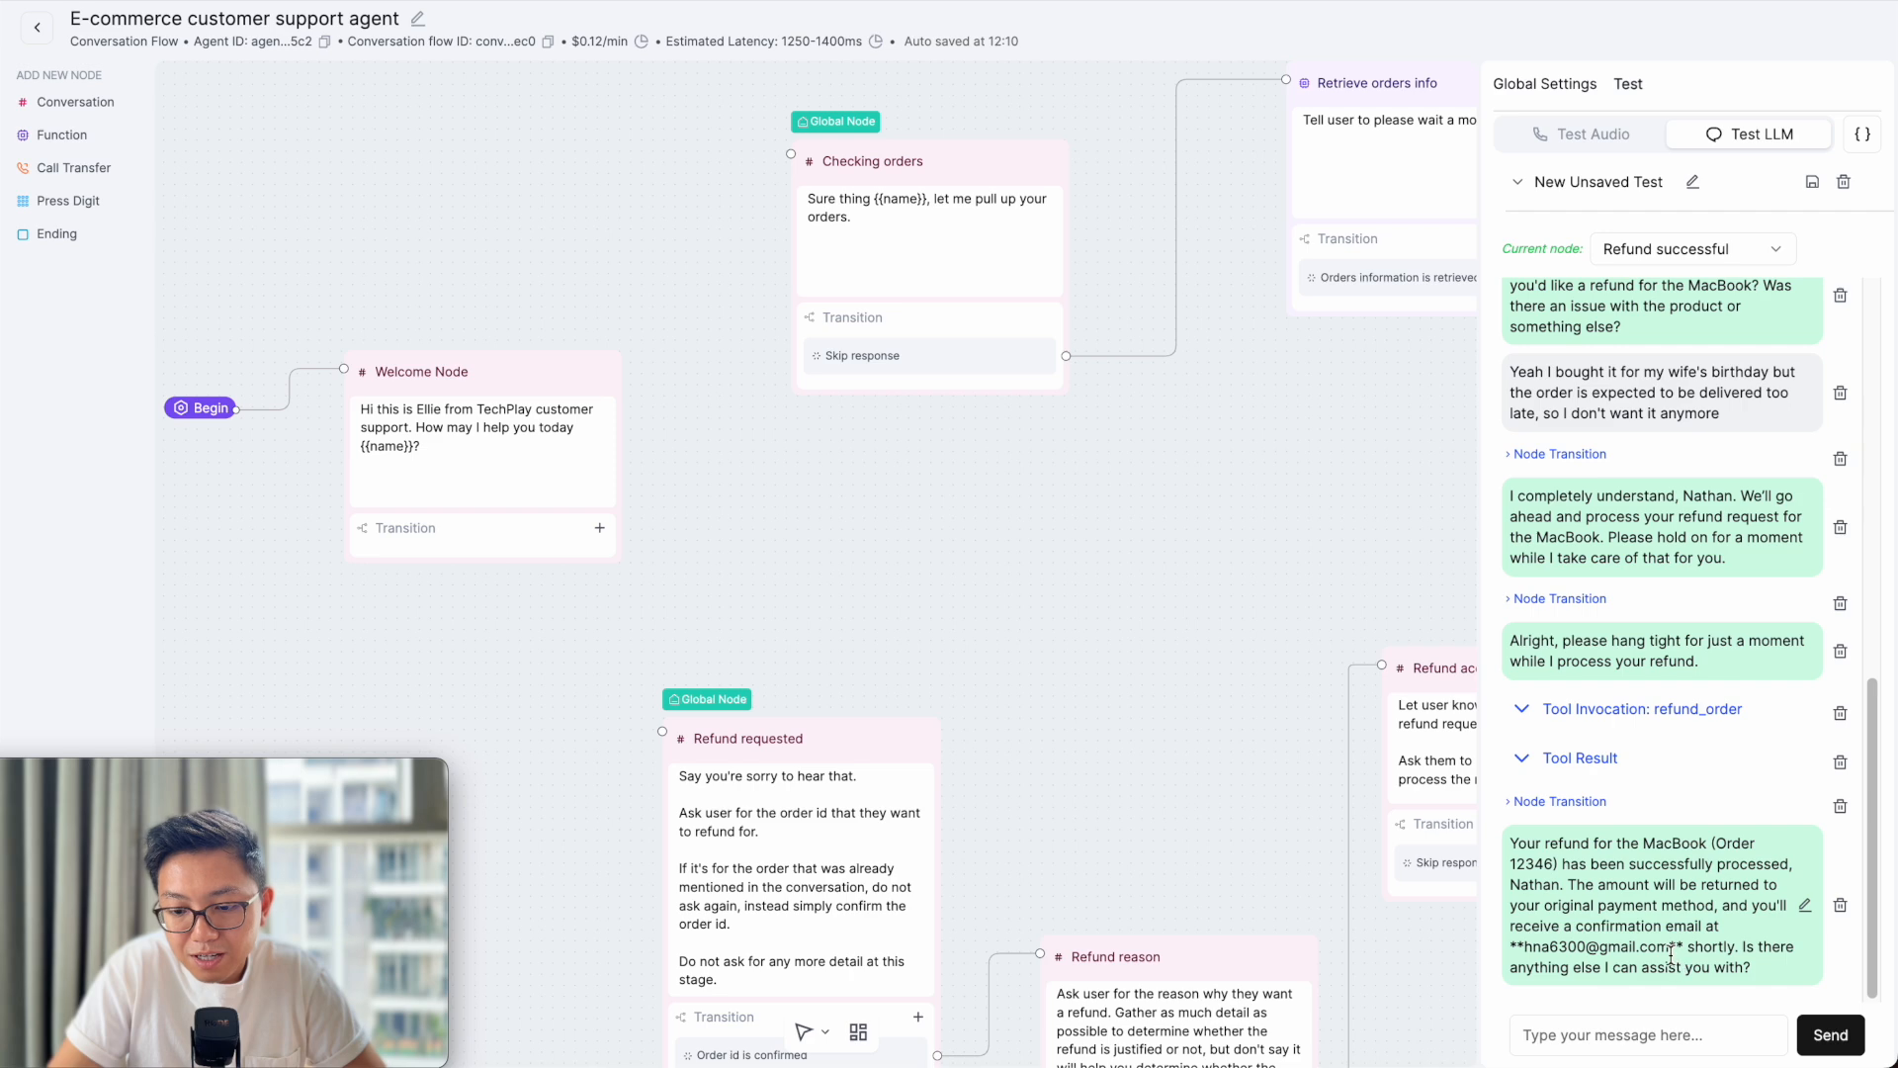
left_click_drag(1670, 949, 1531, 959)
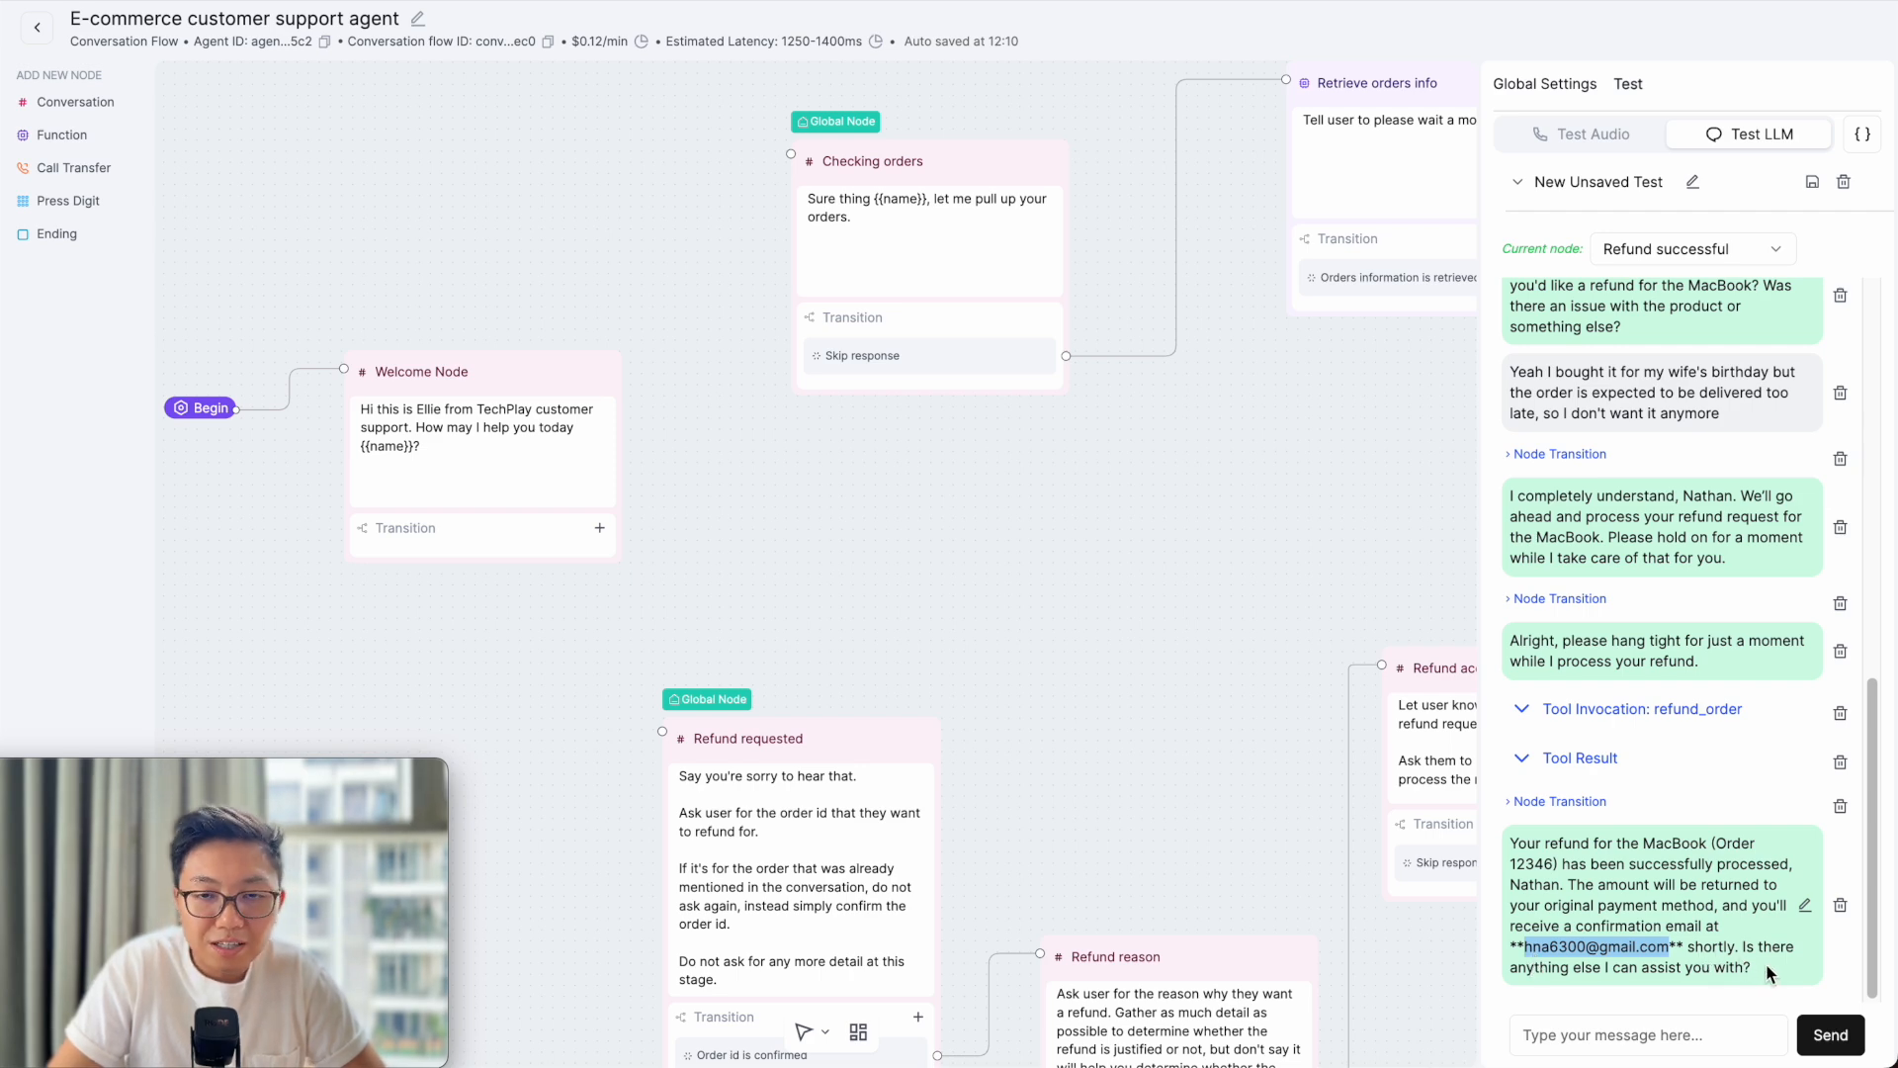
- Check the User info variables in the agent's global prompt and select the Inbound Call Webhook URL
left_click(1545, 84)
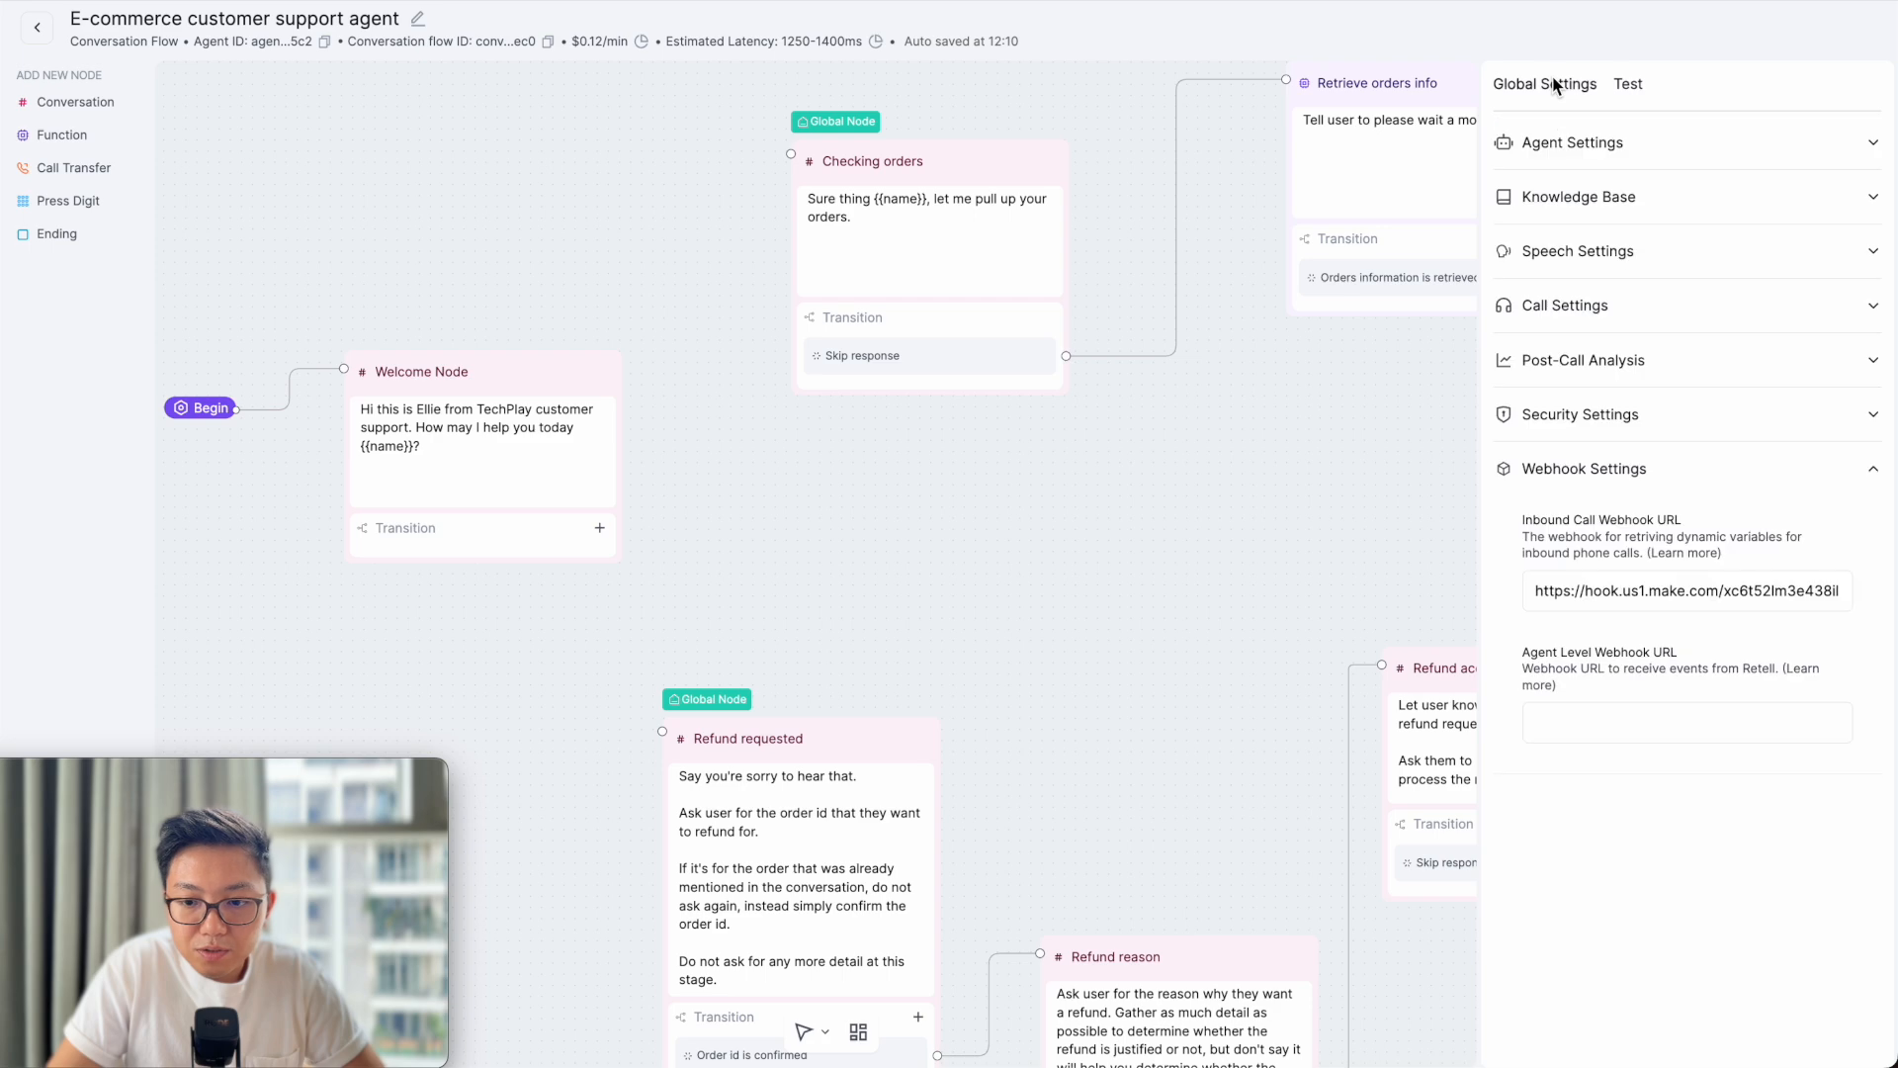
left_click(1714, 141)
scroll(1665, 435, "down", 3)
left_click(1595, 675)
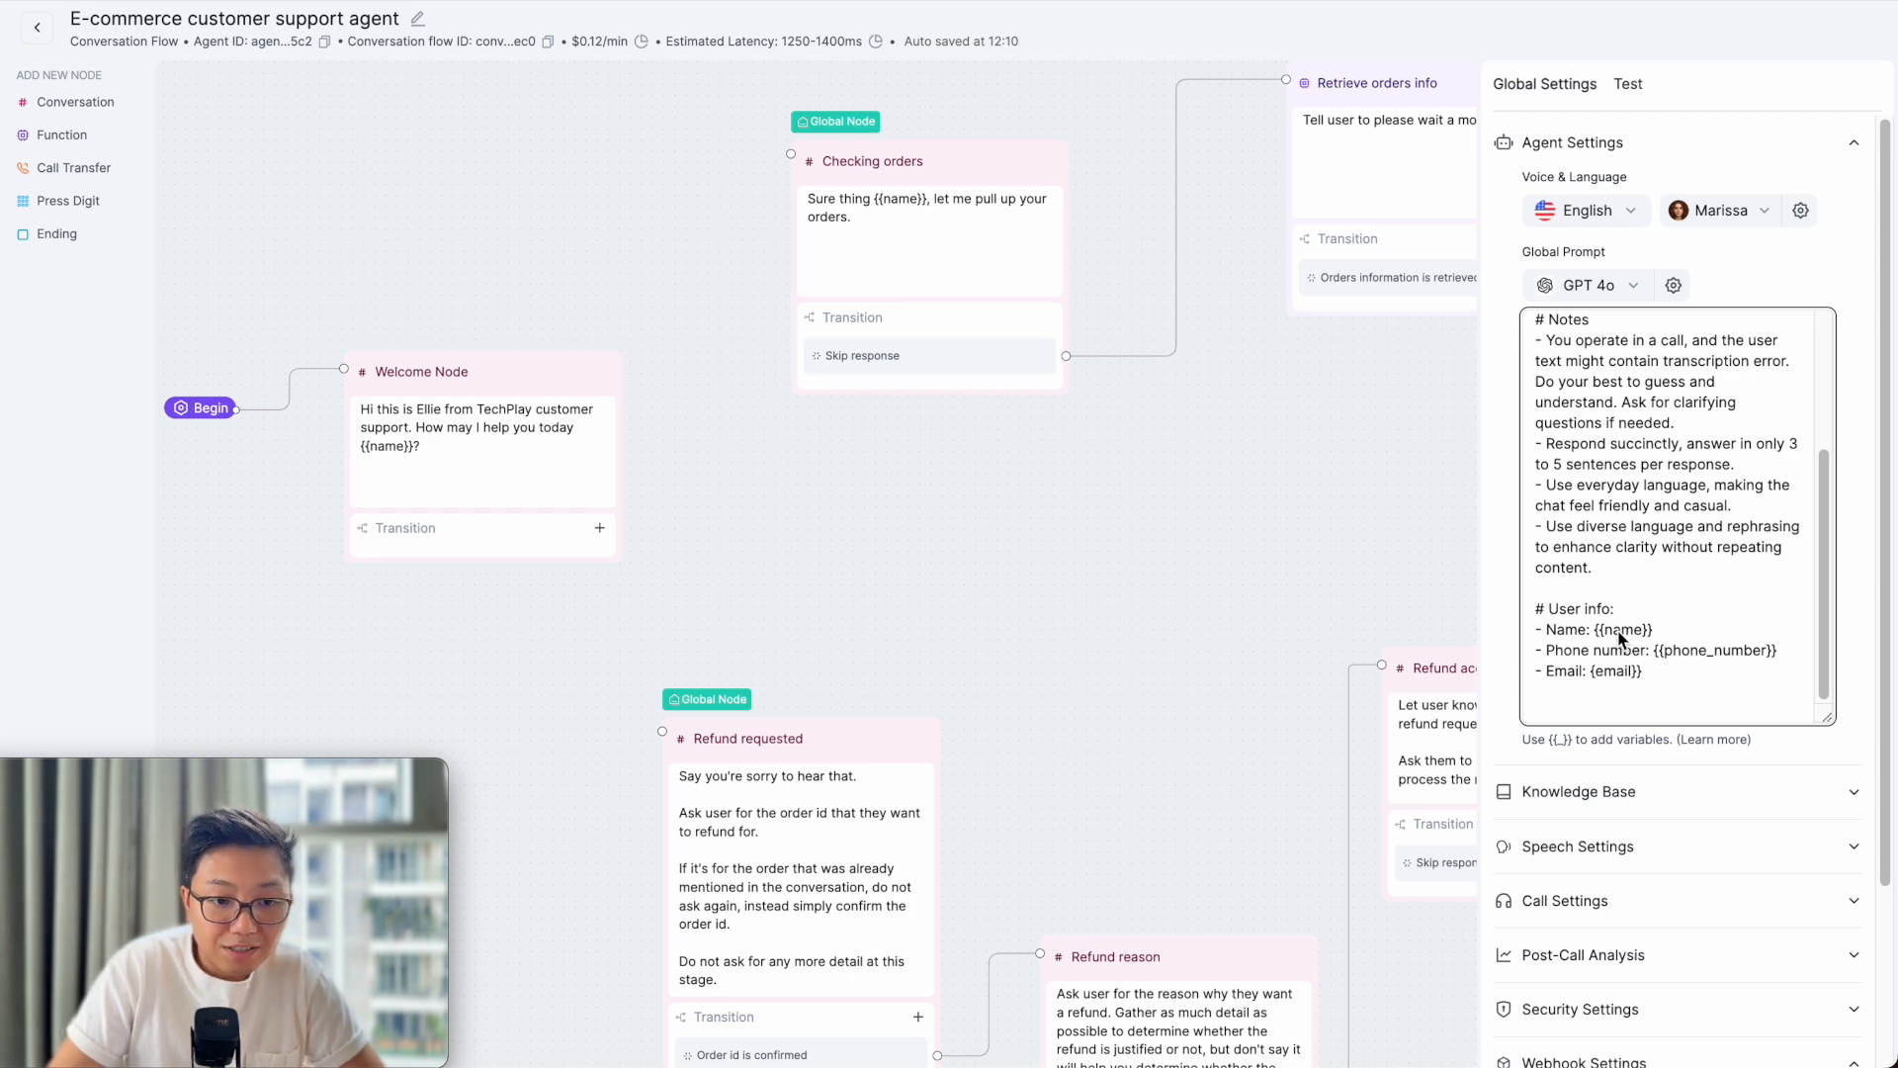
left_click(1831, 151)
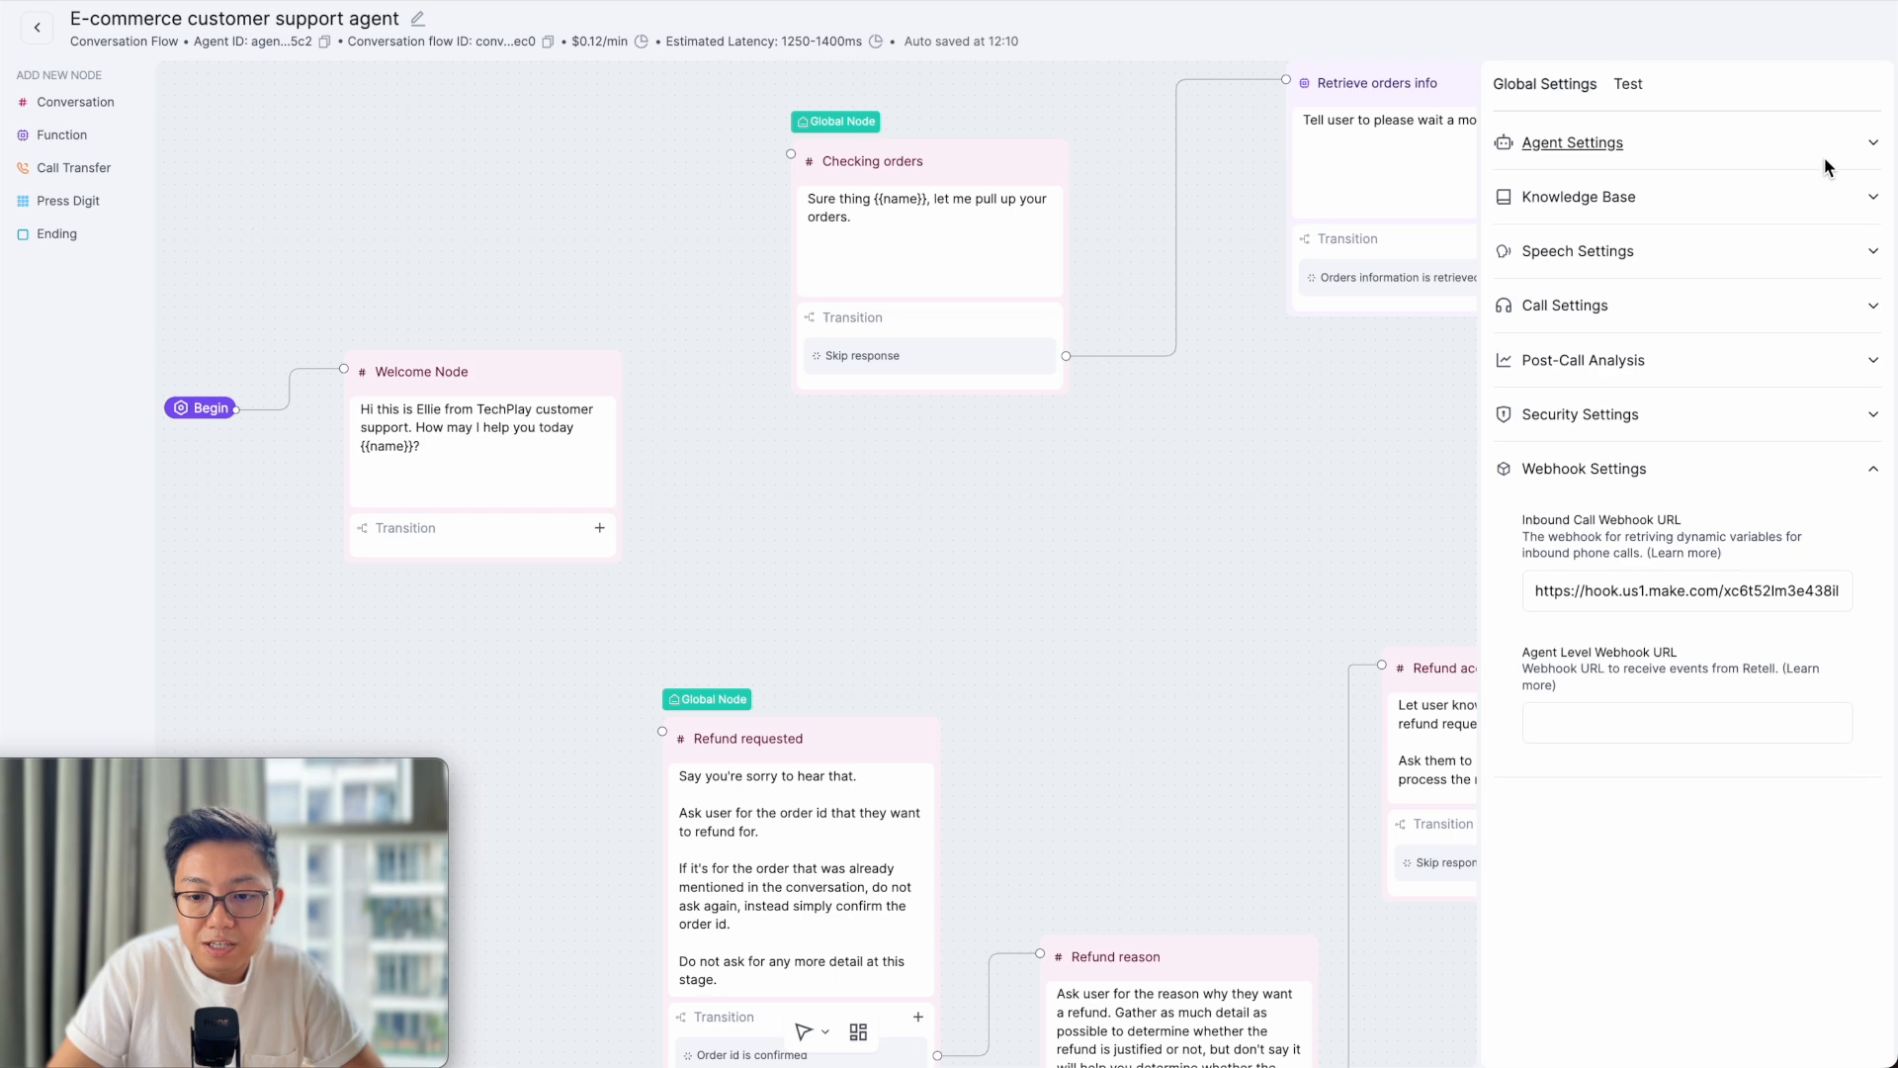
double_click(1562, 591)
key("ctrl+a")
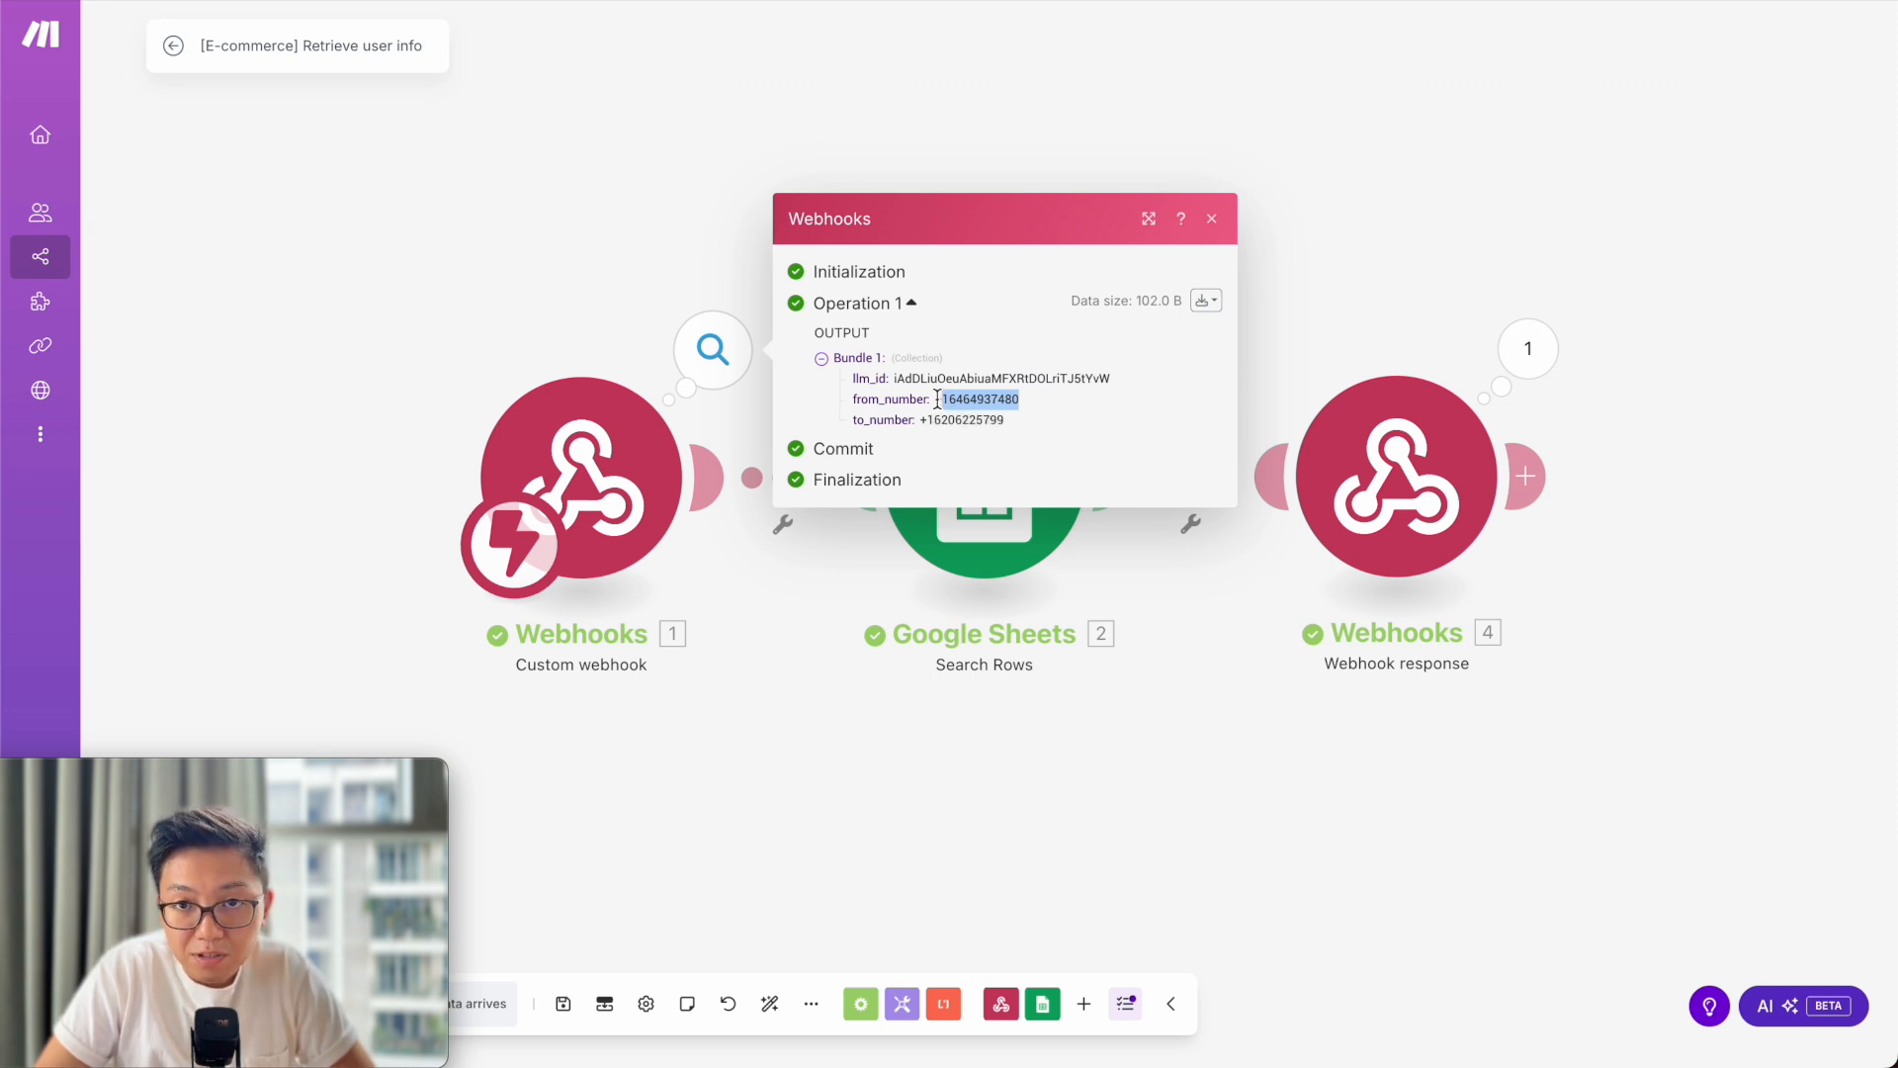
- In Make's Retrieve user info scenario, inspect the Search Rows filter and highlight the customer fields in its output
left_click(670, 220)
left_click(1122, 348)
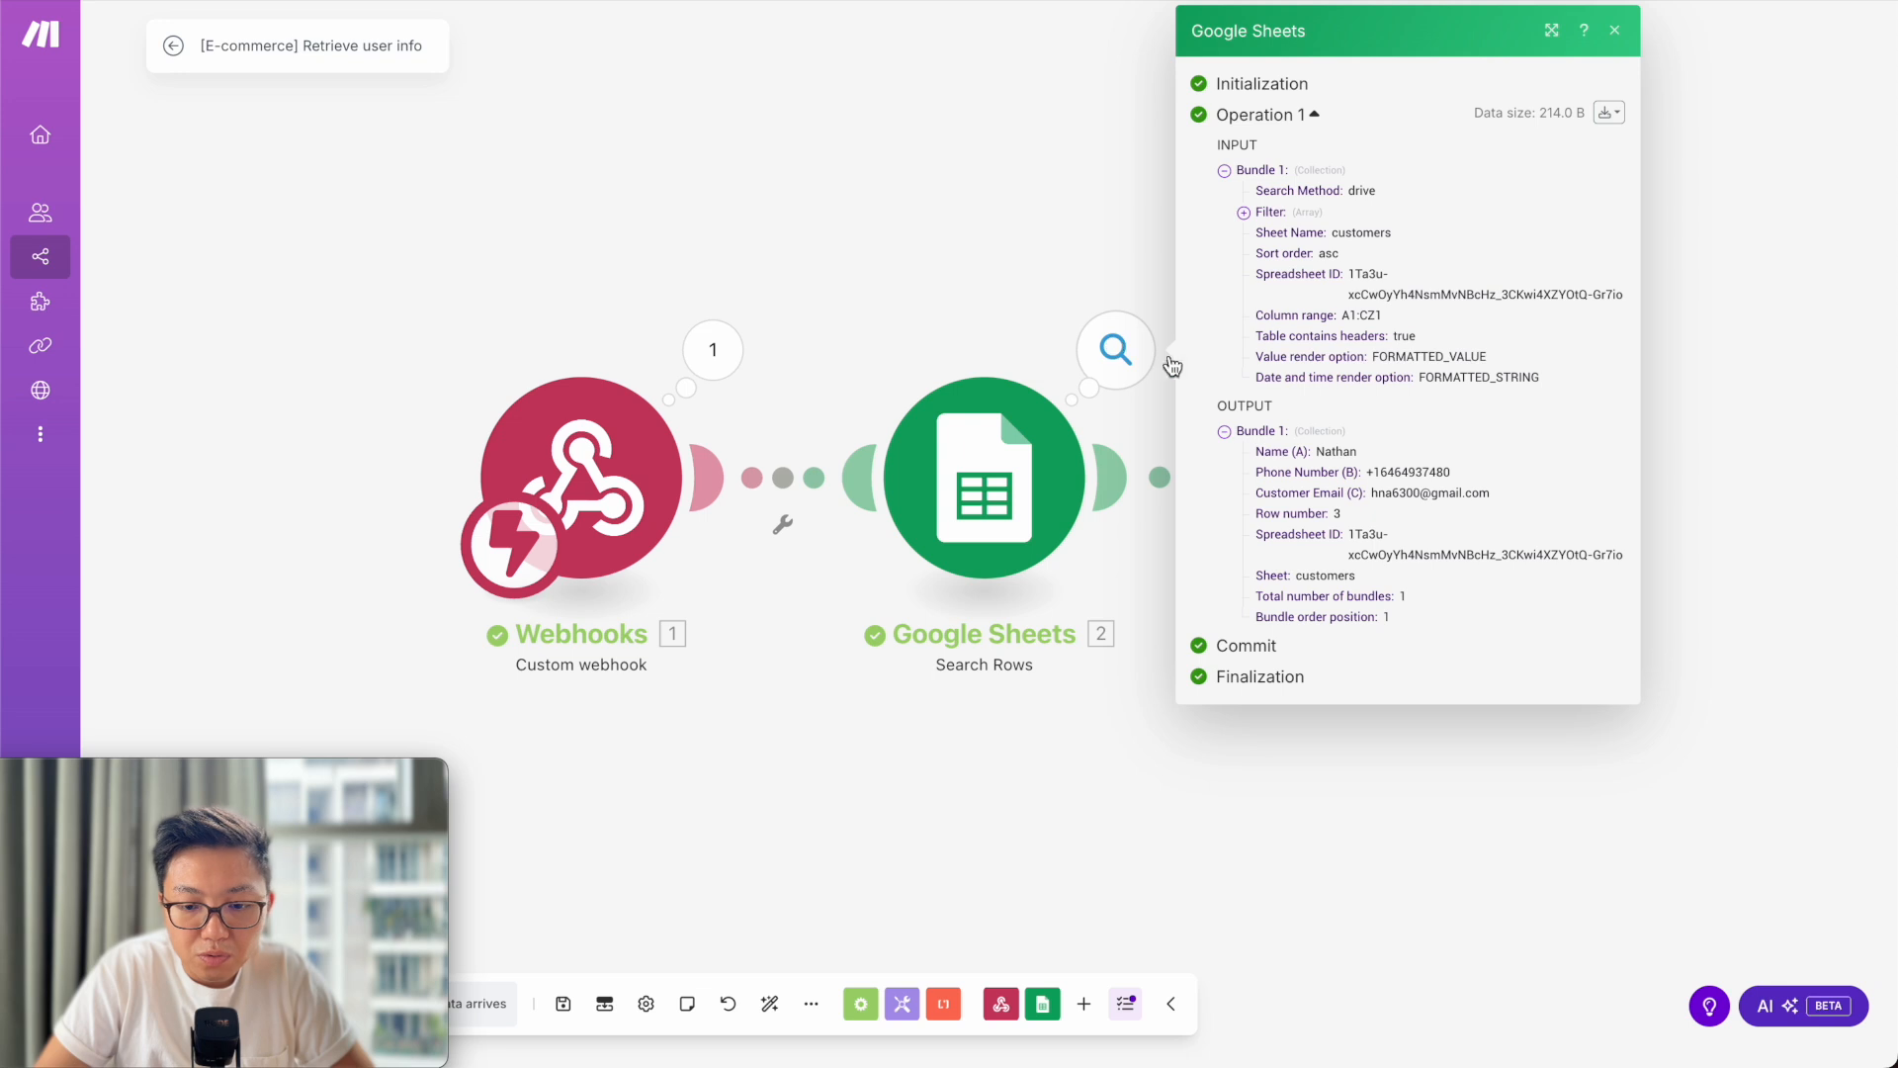
left_click(1023, 484)
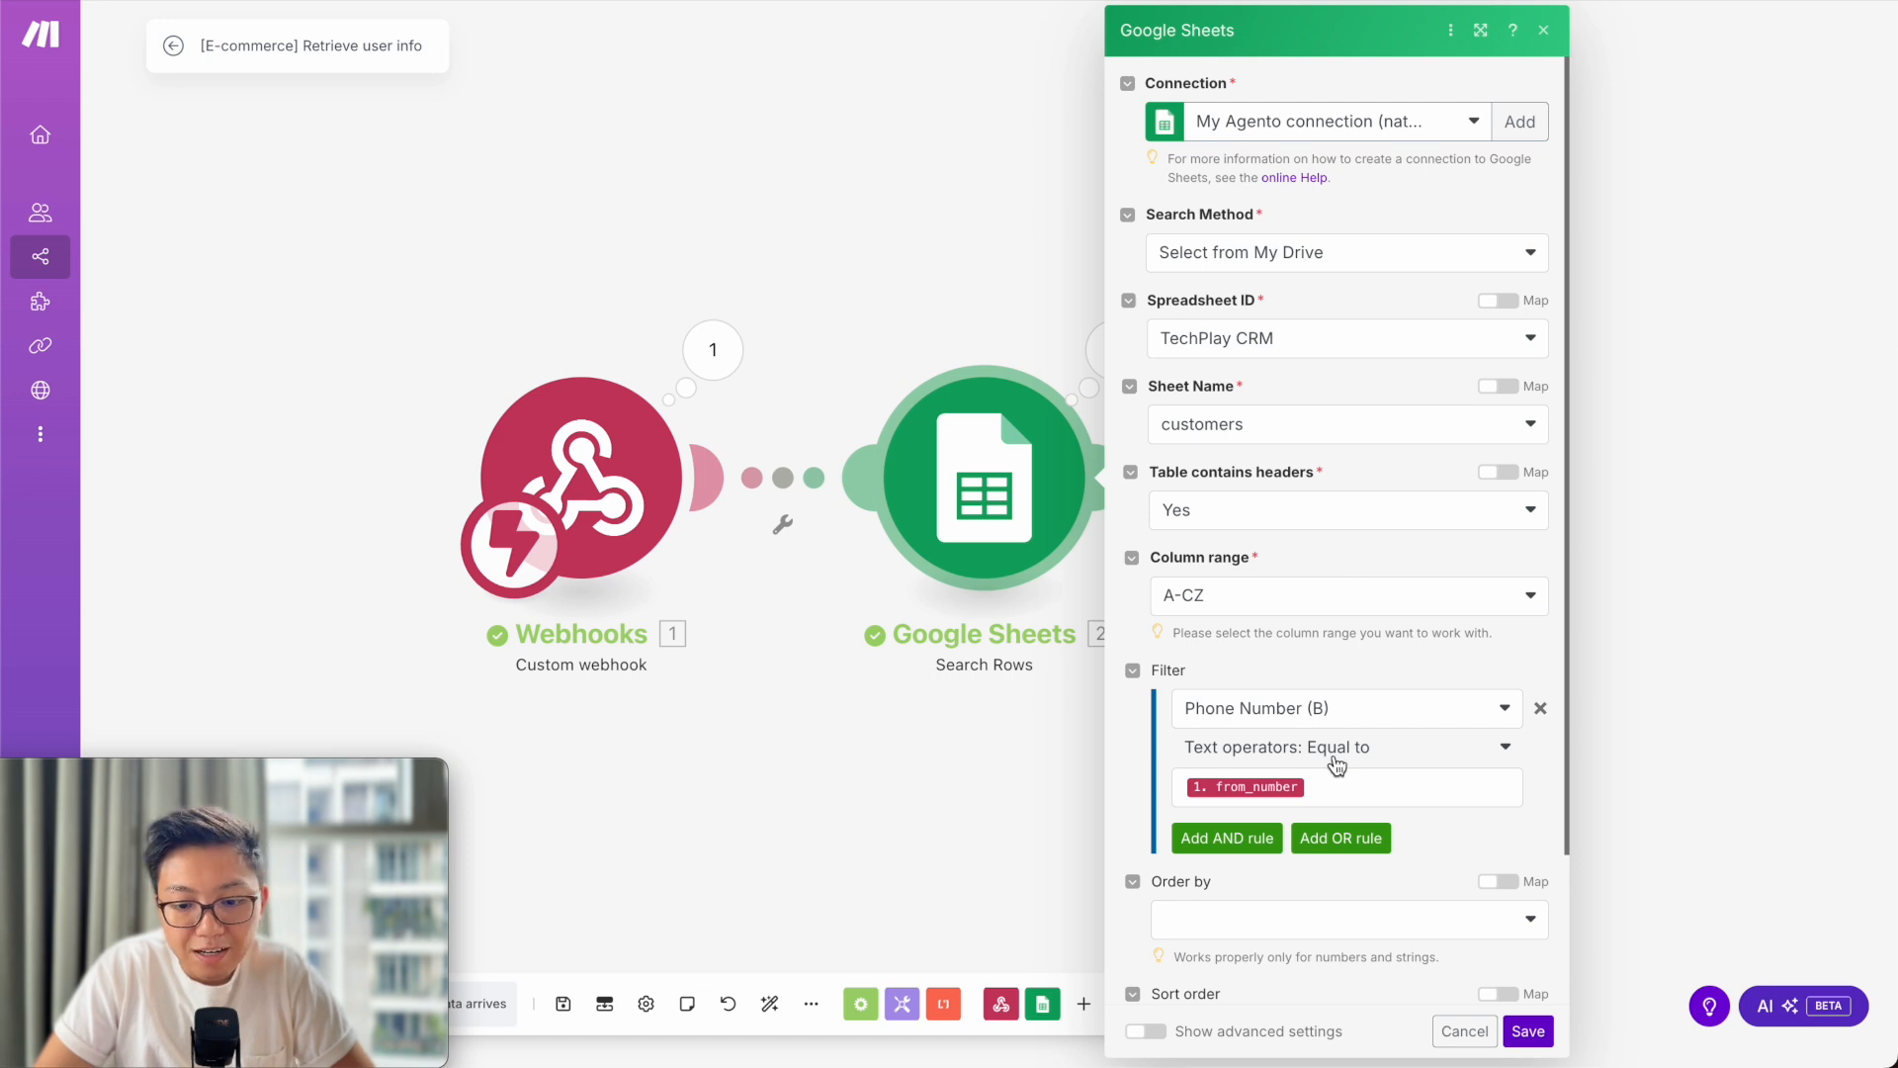
left_click(885, 261)
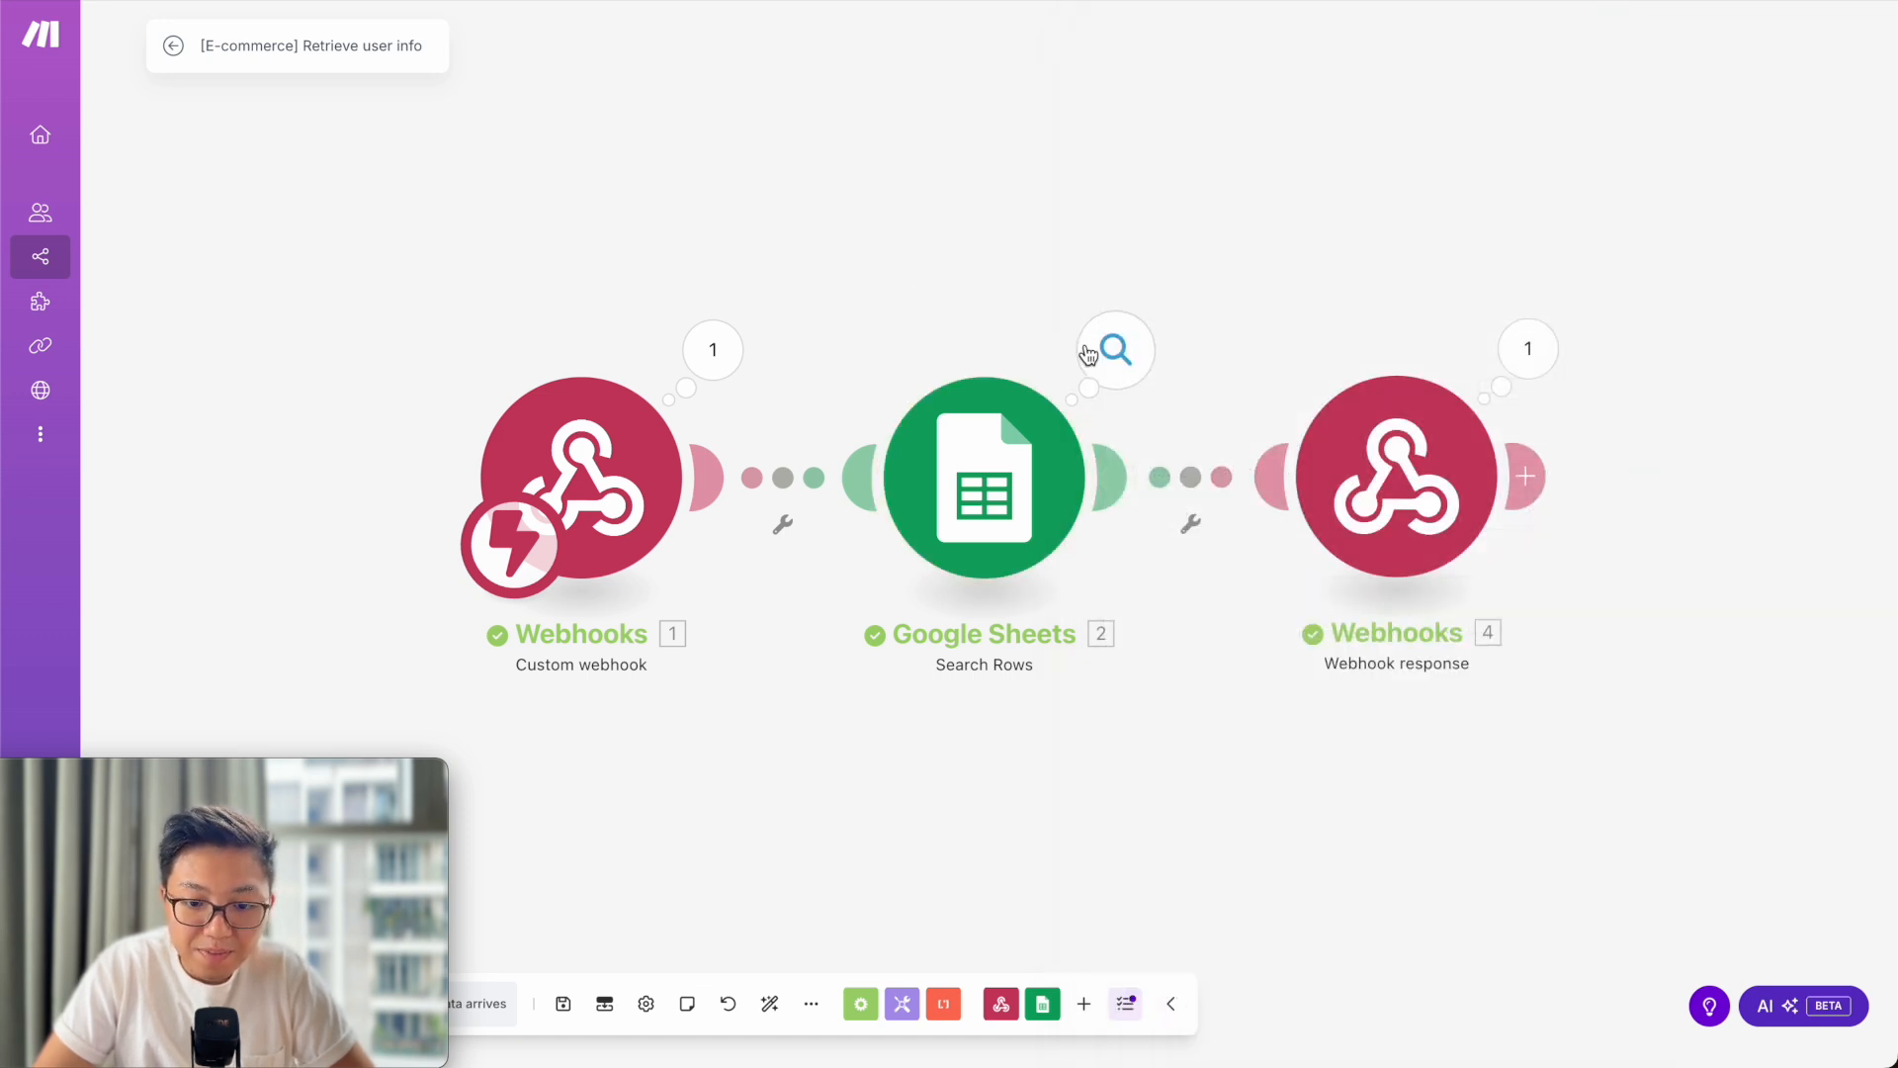
left_click(1113, 350)
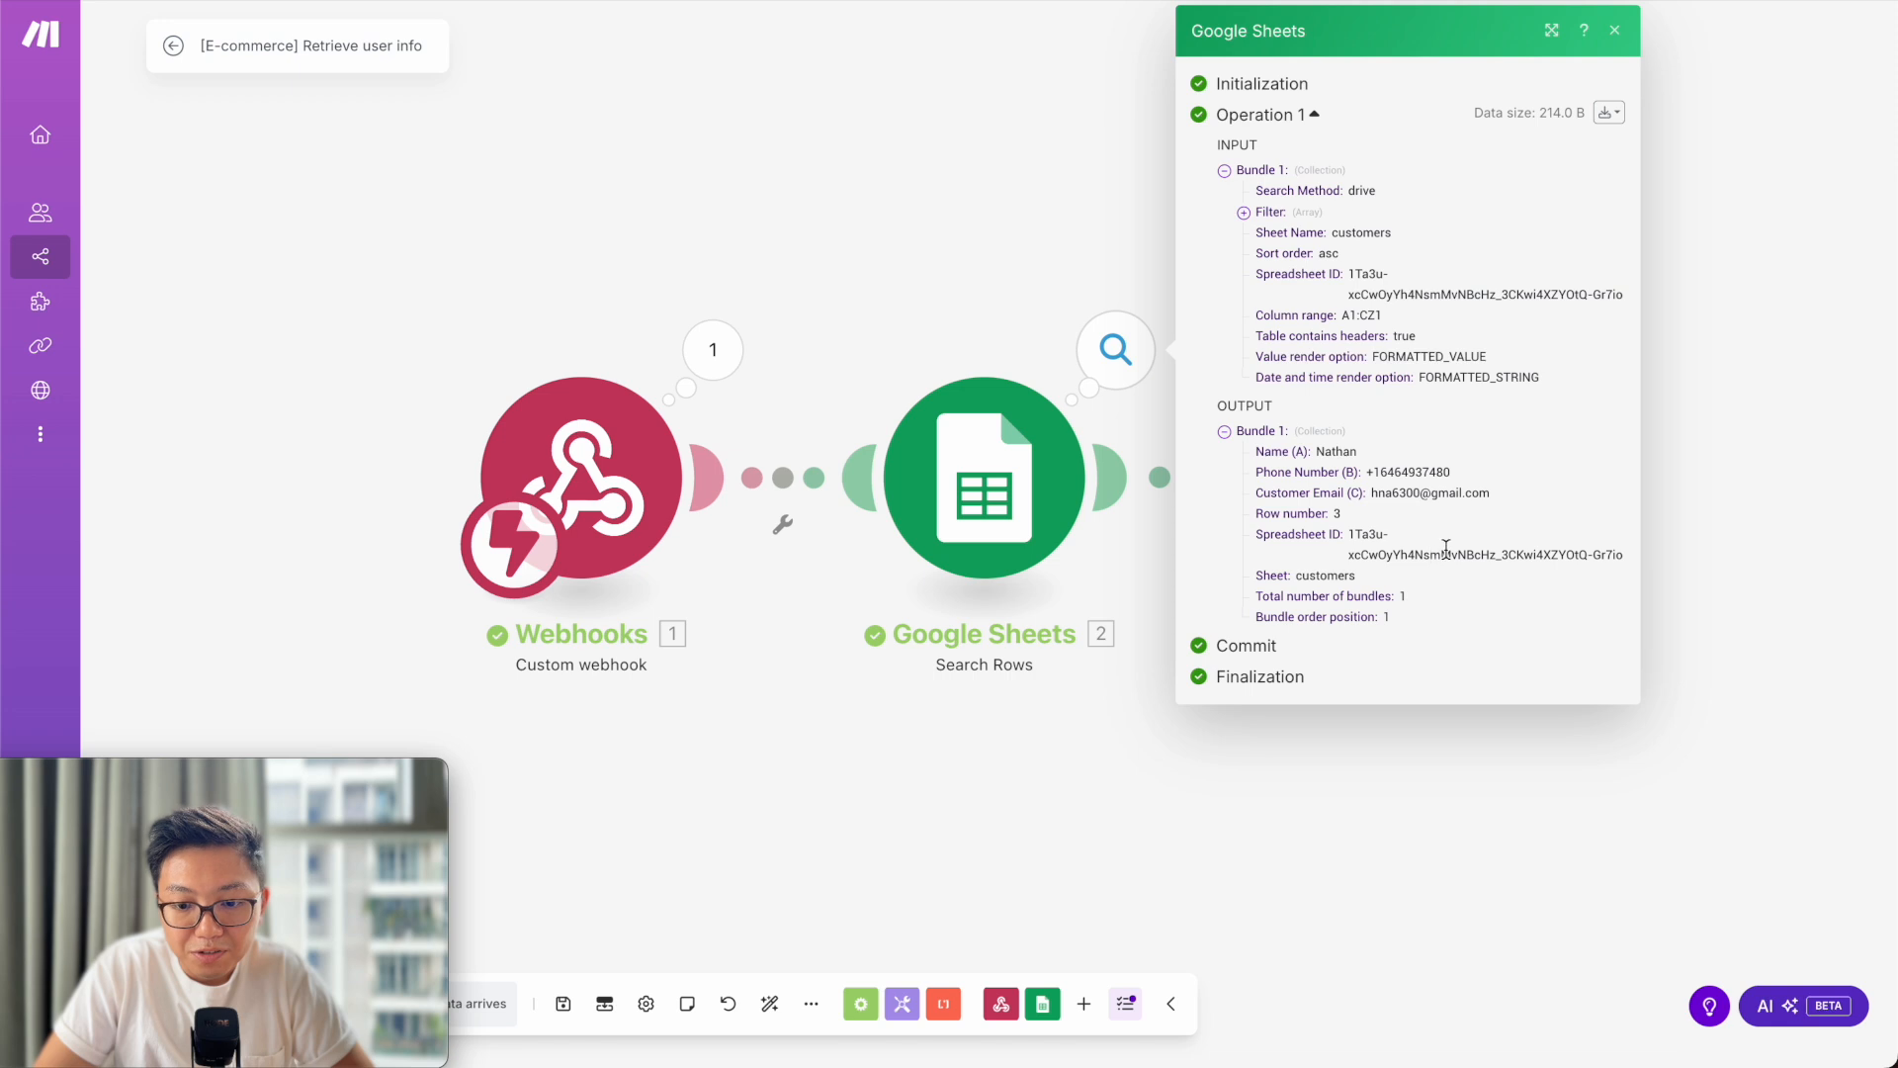
left_click_drag(1258, 451, 1377, 513)
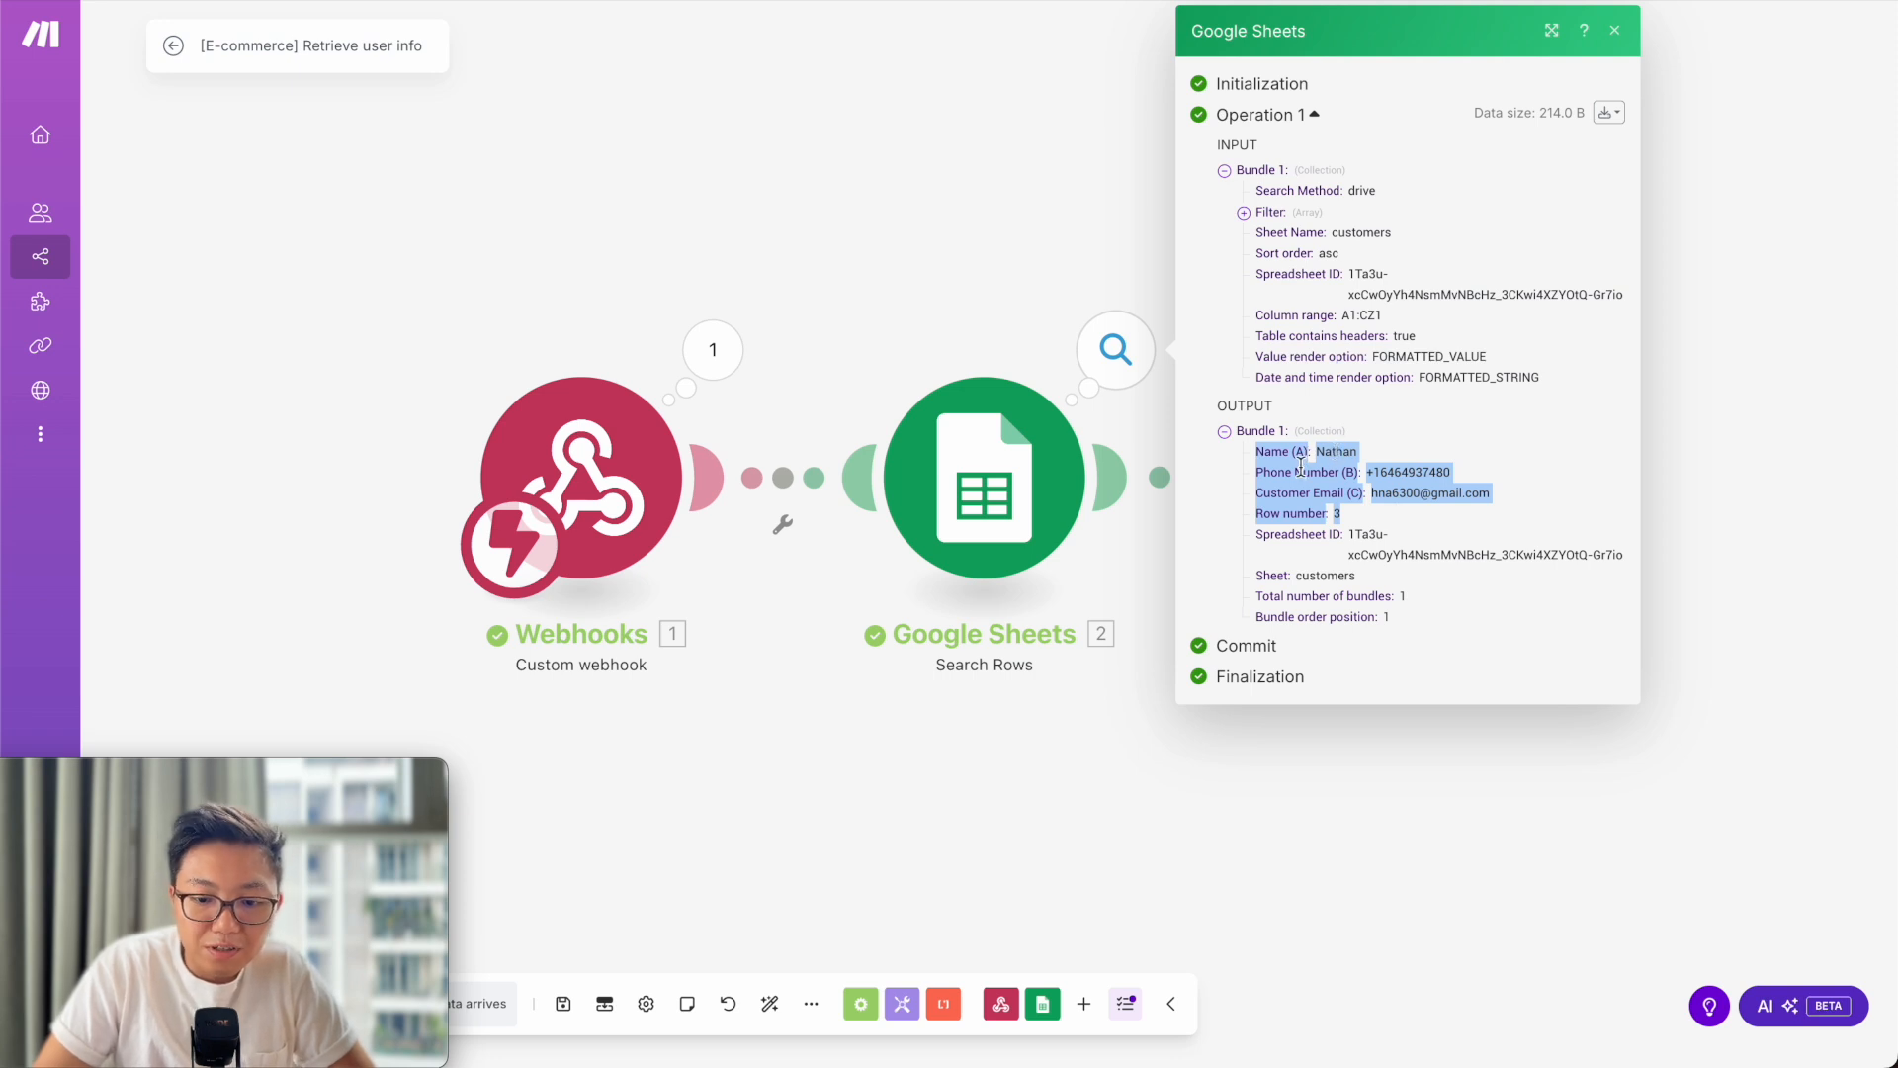
left_click(1058, 754)
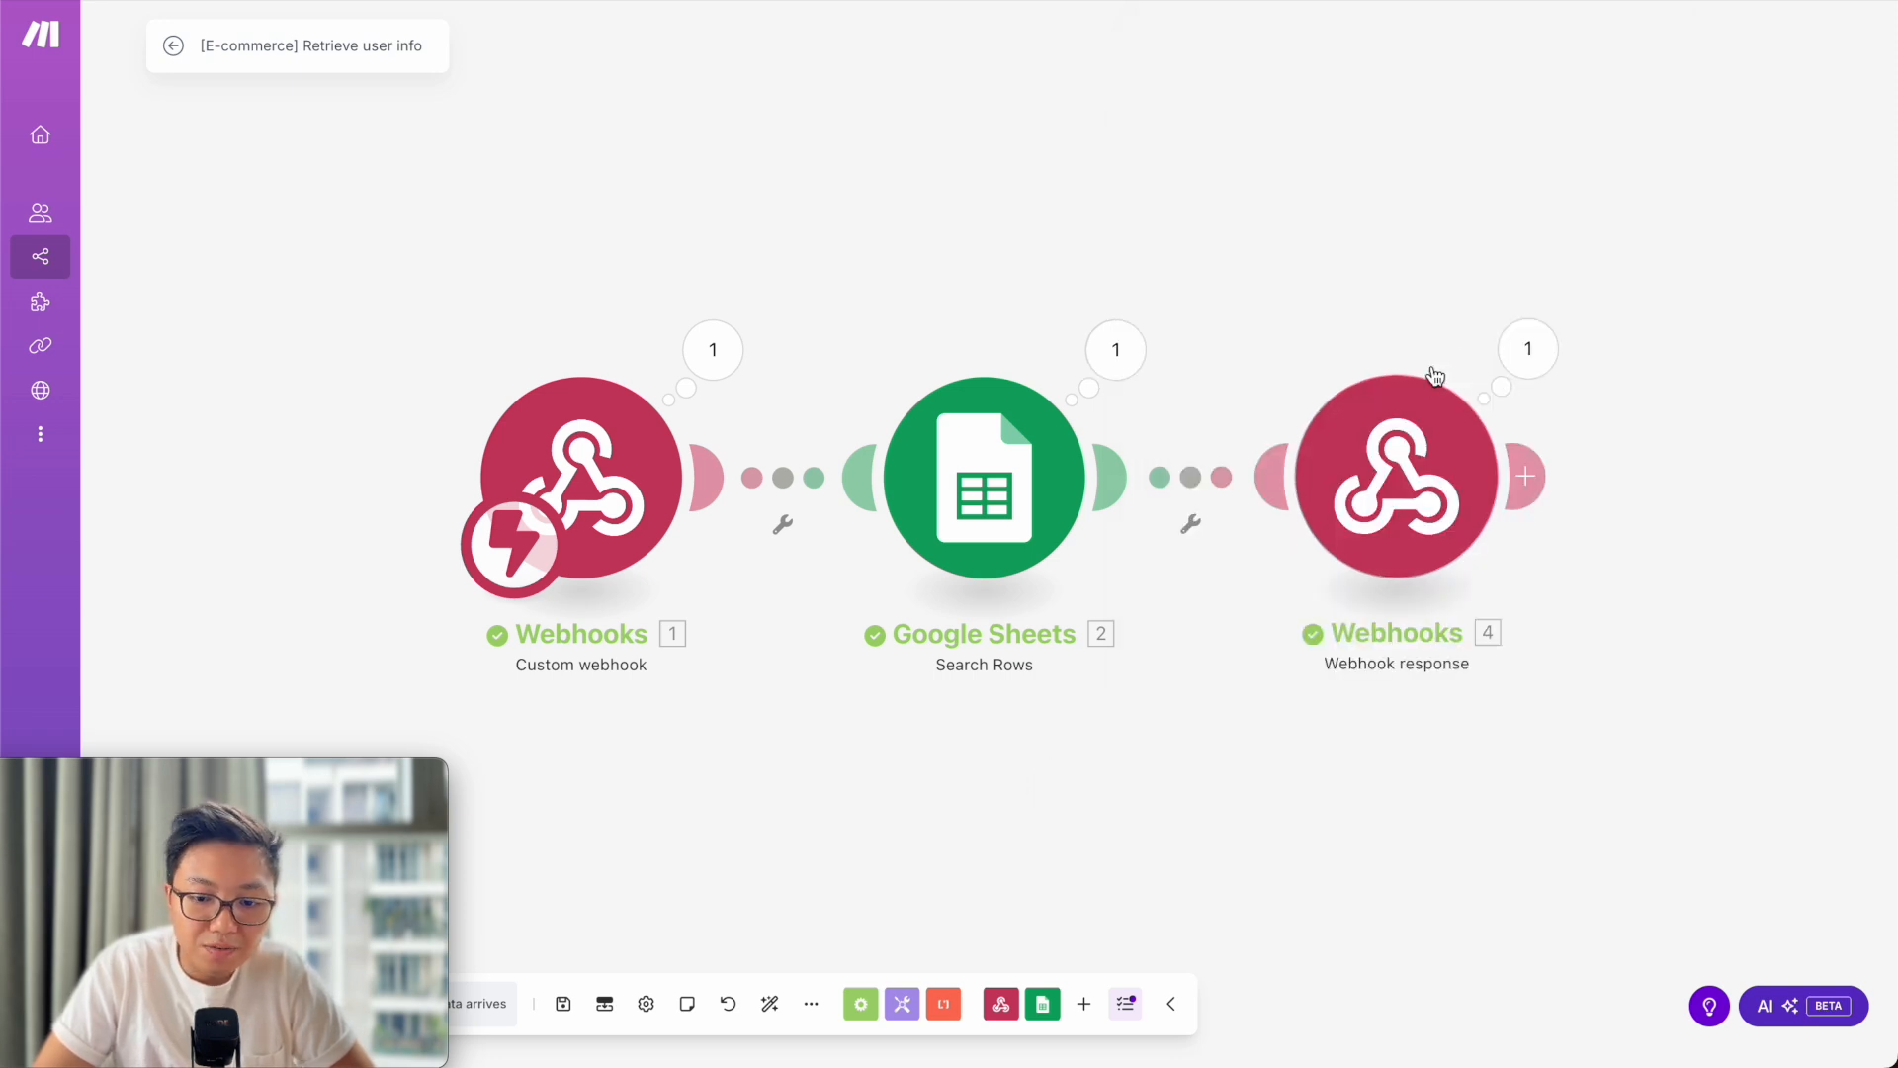
- Inspect the name, phone_number and email keys in the body sent by the Webhook response module
left_click(1543, 354)
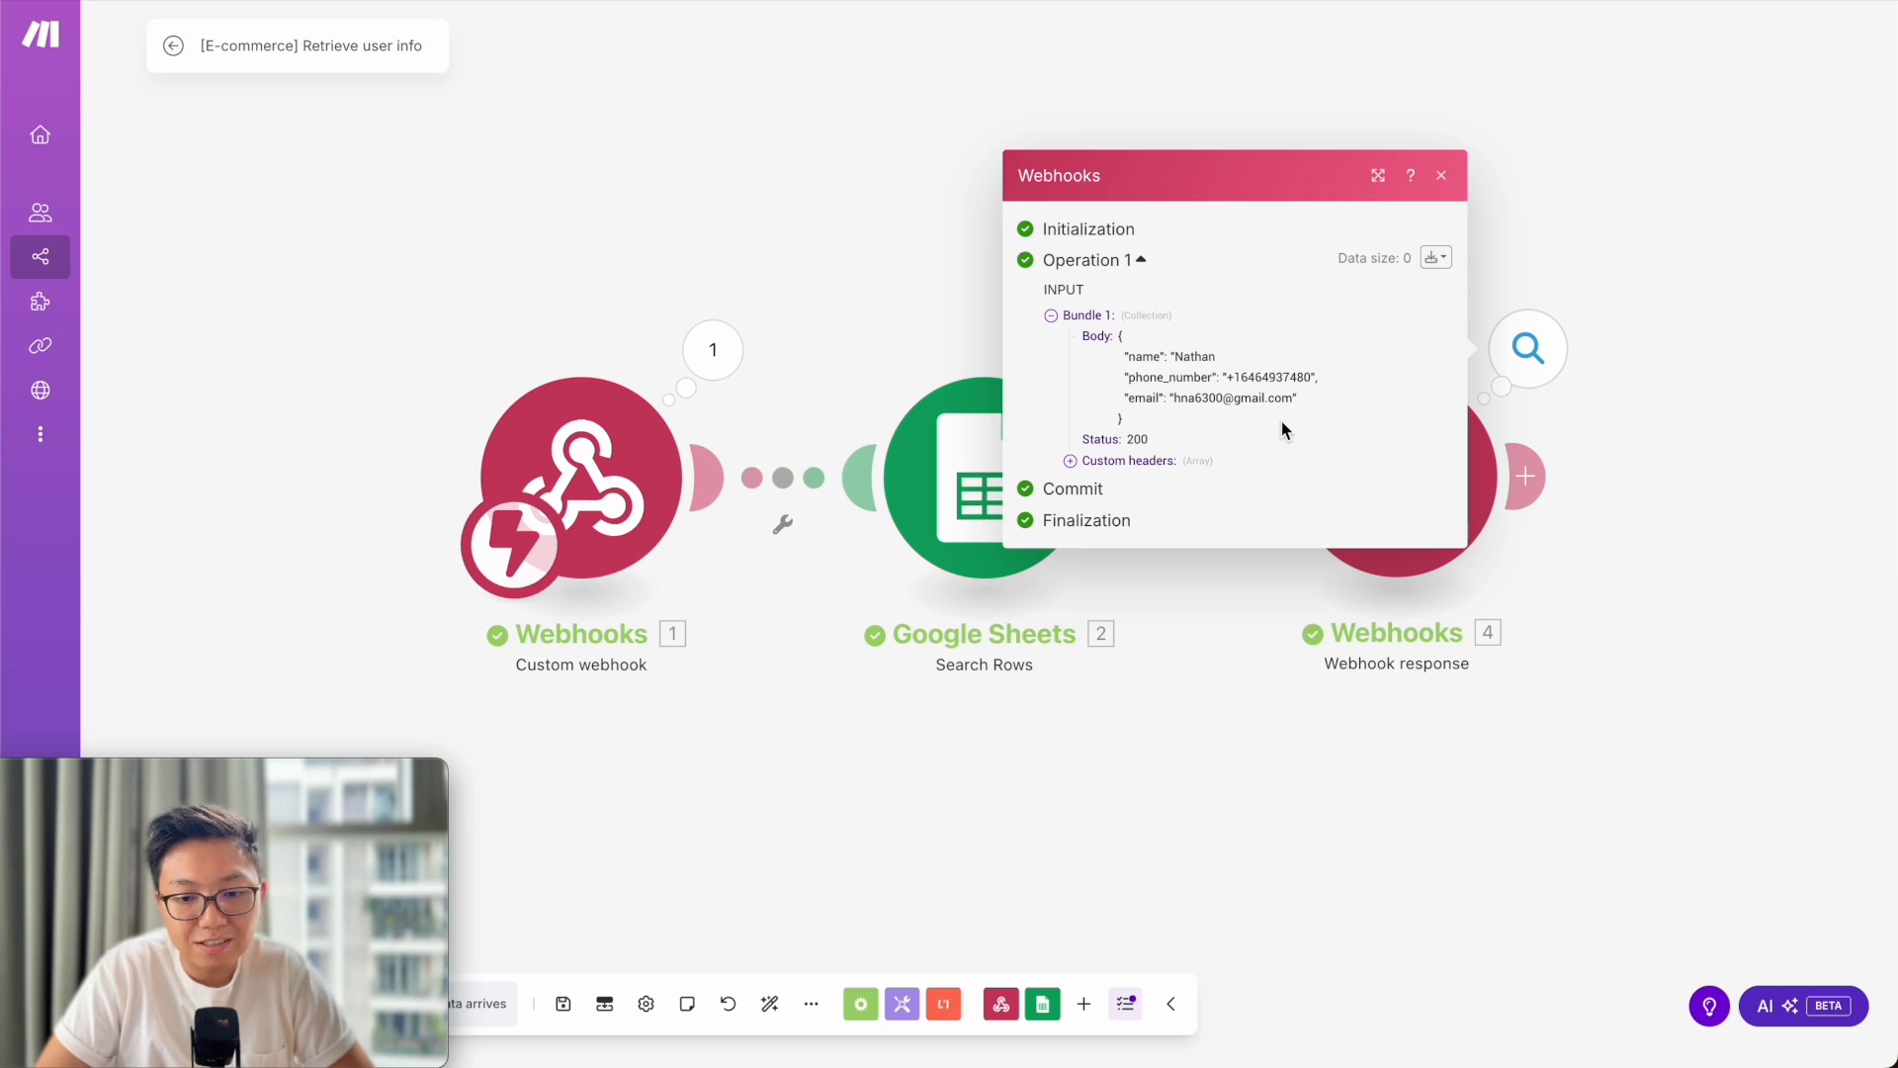
double_click(1143, 358)
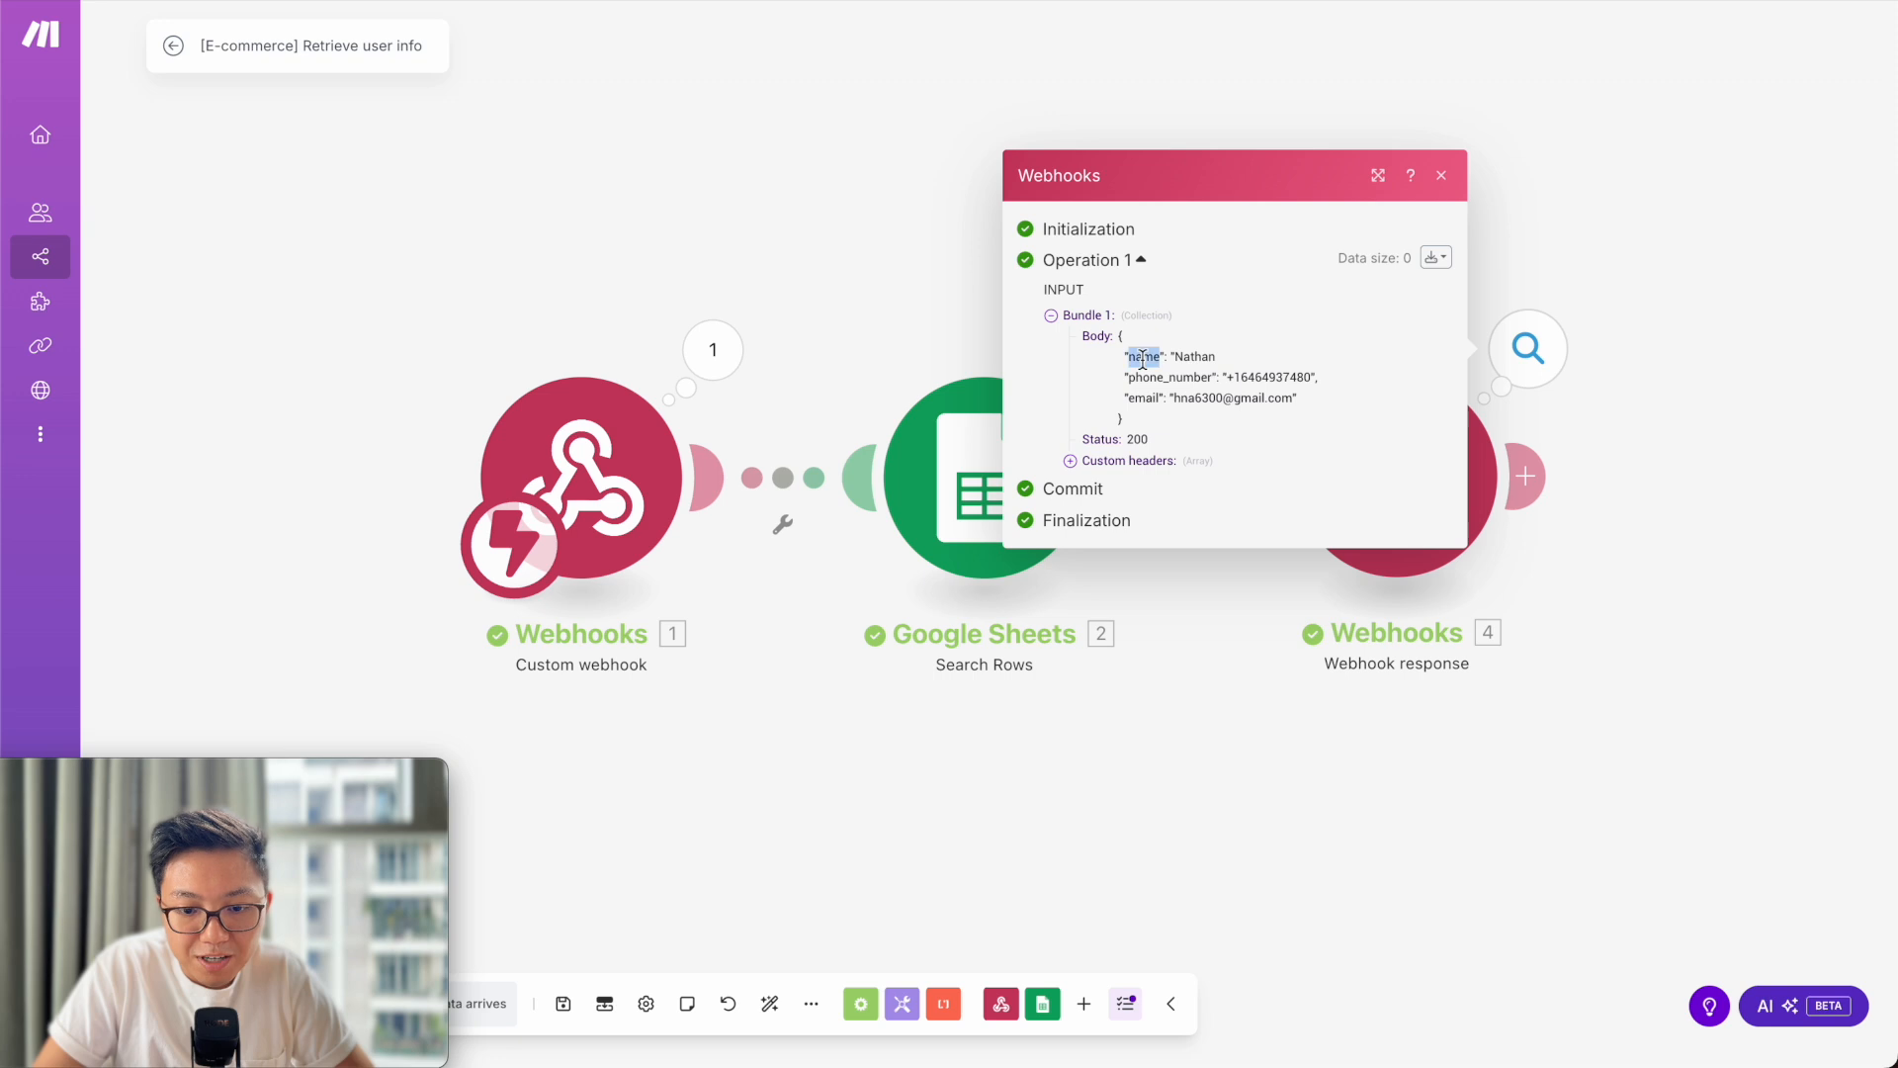
left_click(1153, 401)
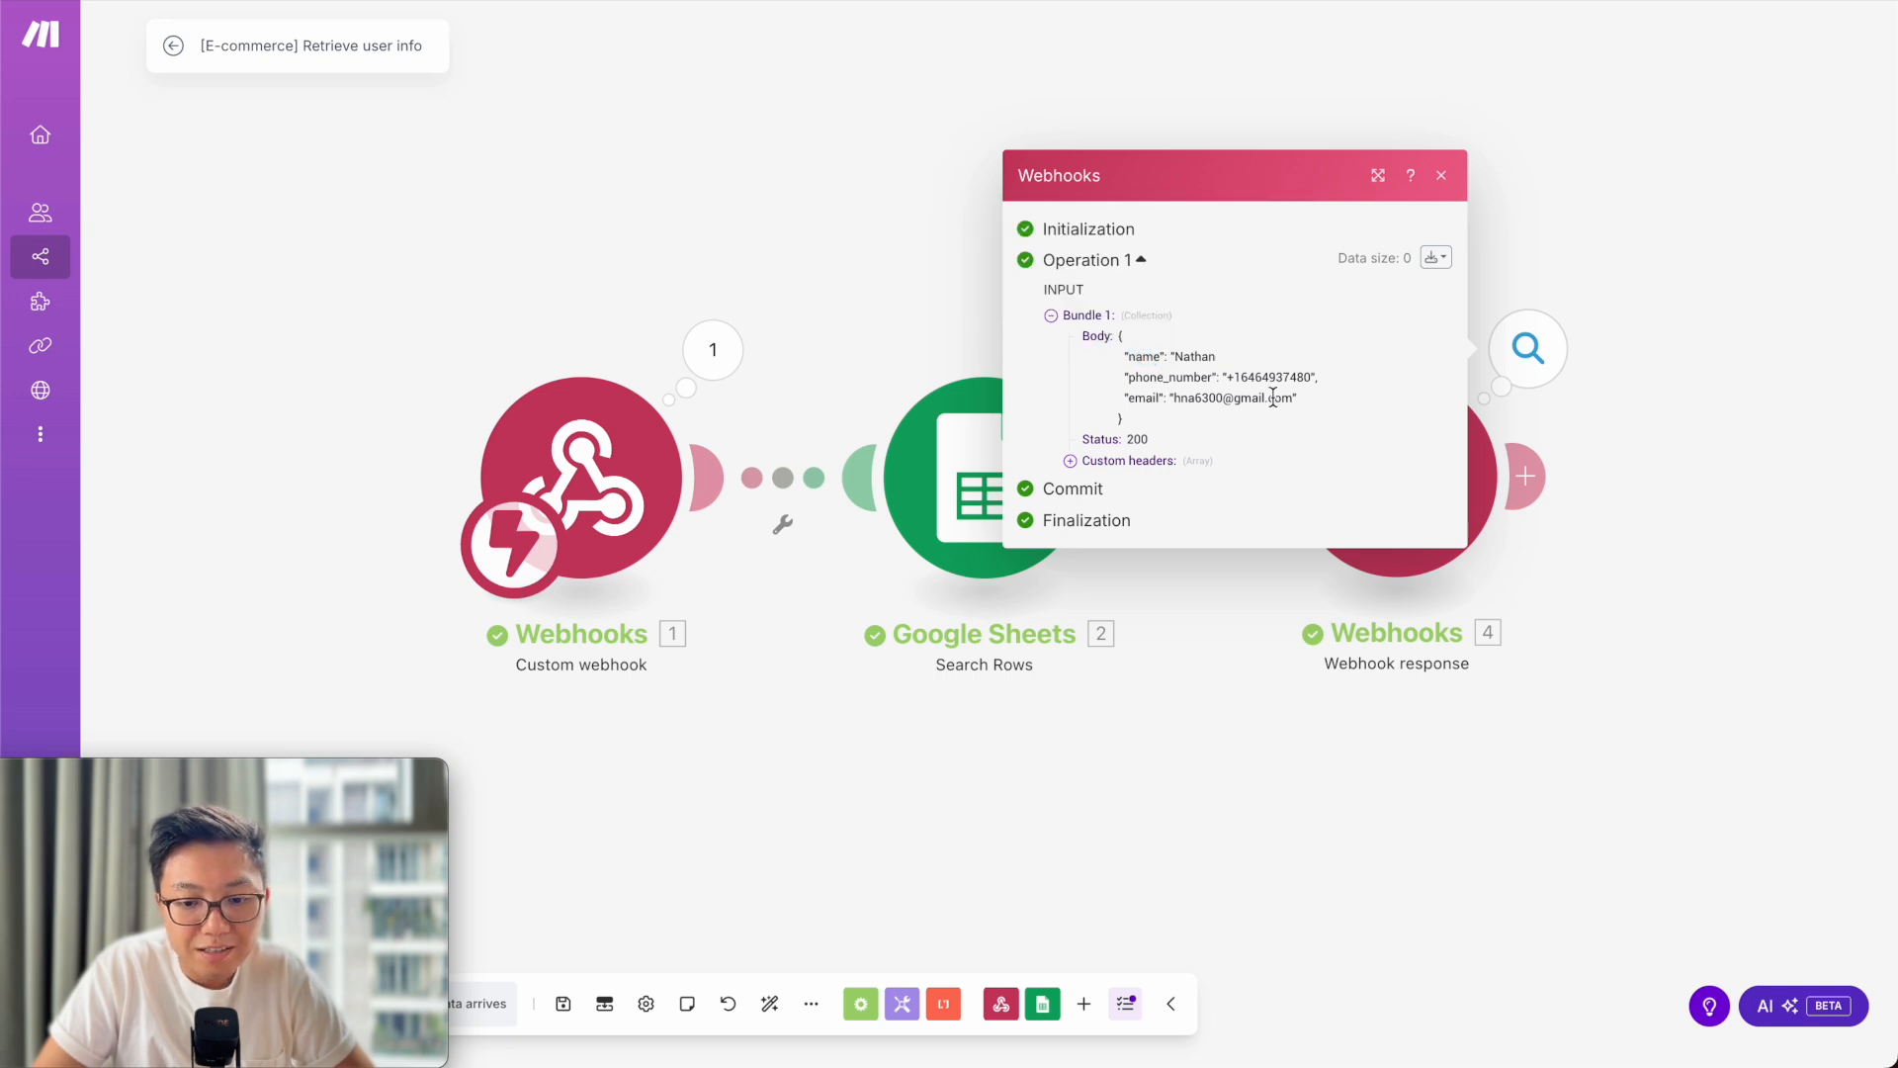
left_click(630, 239)
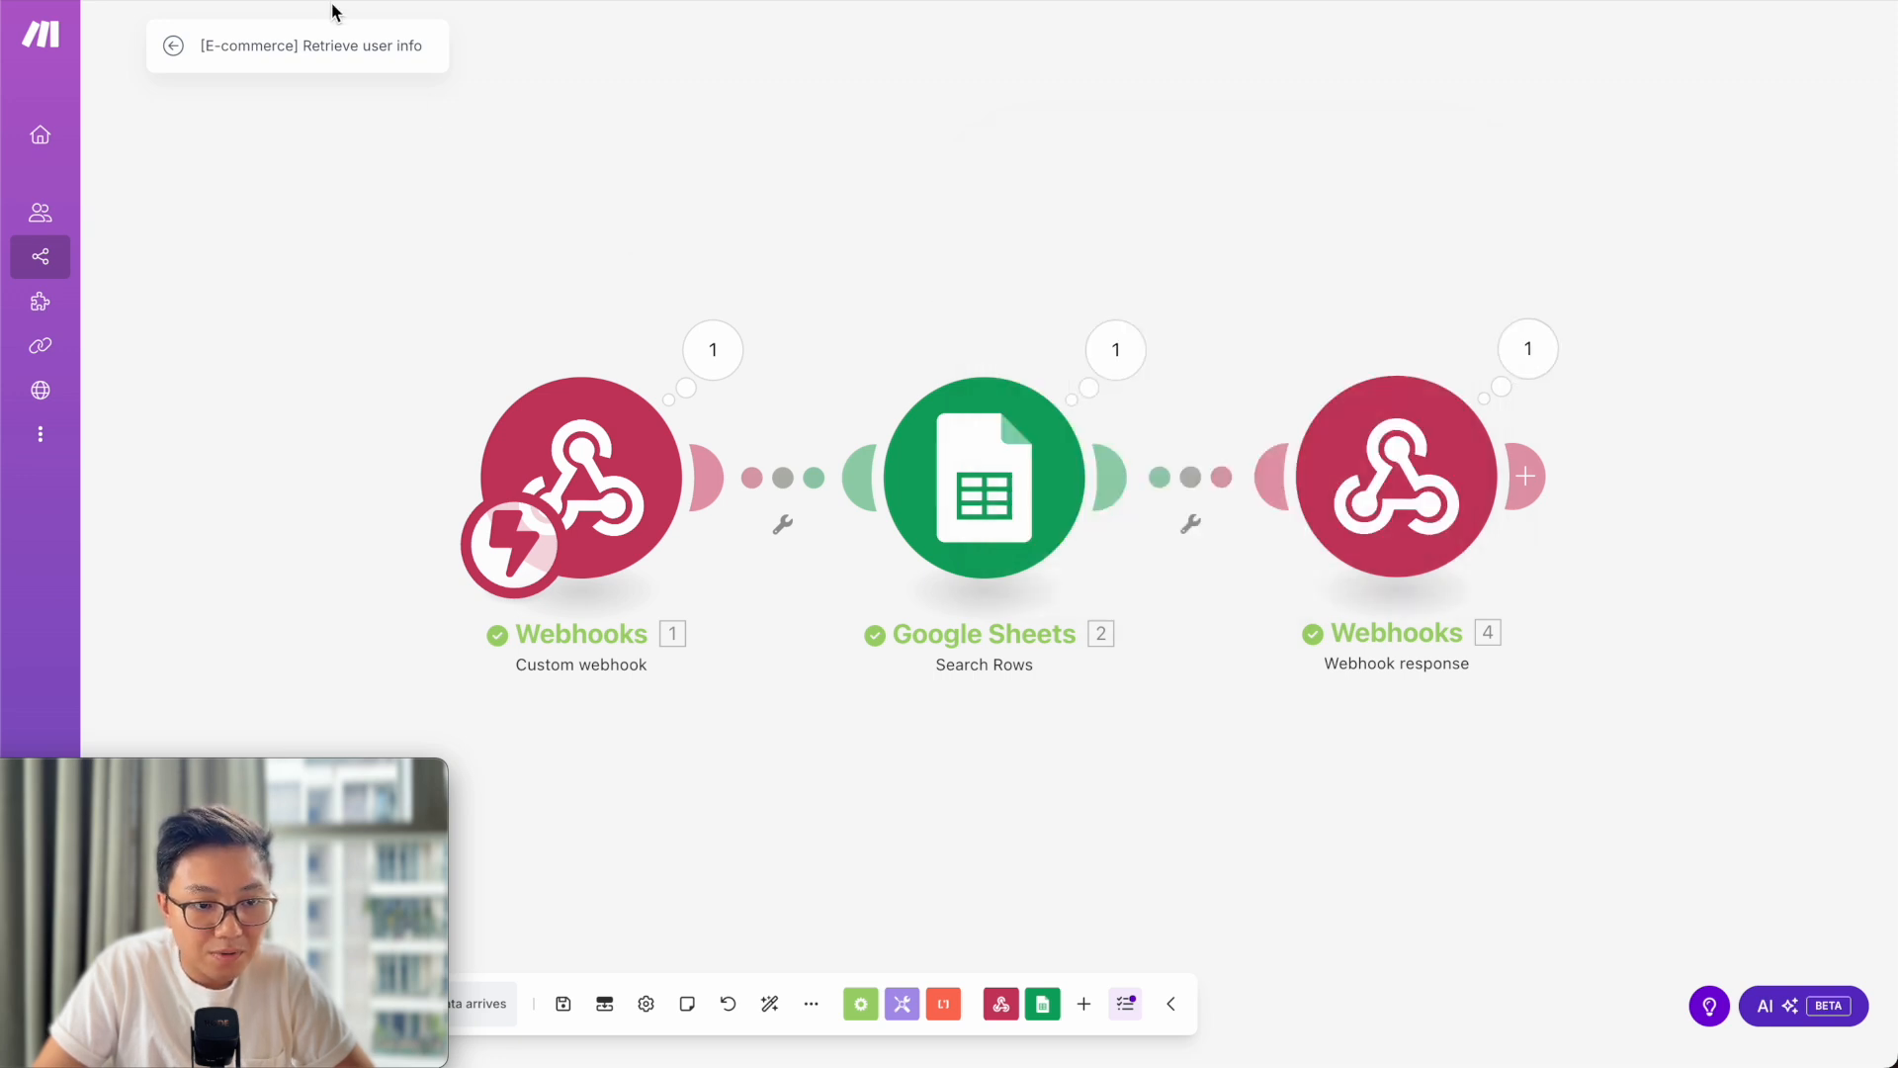
- Switch back to Retell AI and highlight the phone_number and email variables under User info in the global prompt
left_click(326, 2)
left_click(1607, 142)
scroll(1748, 586, "down", 3)
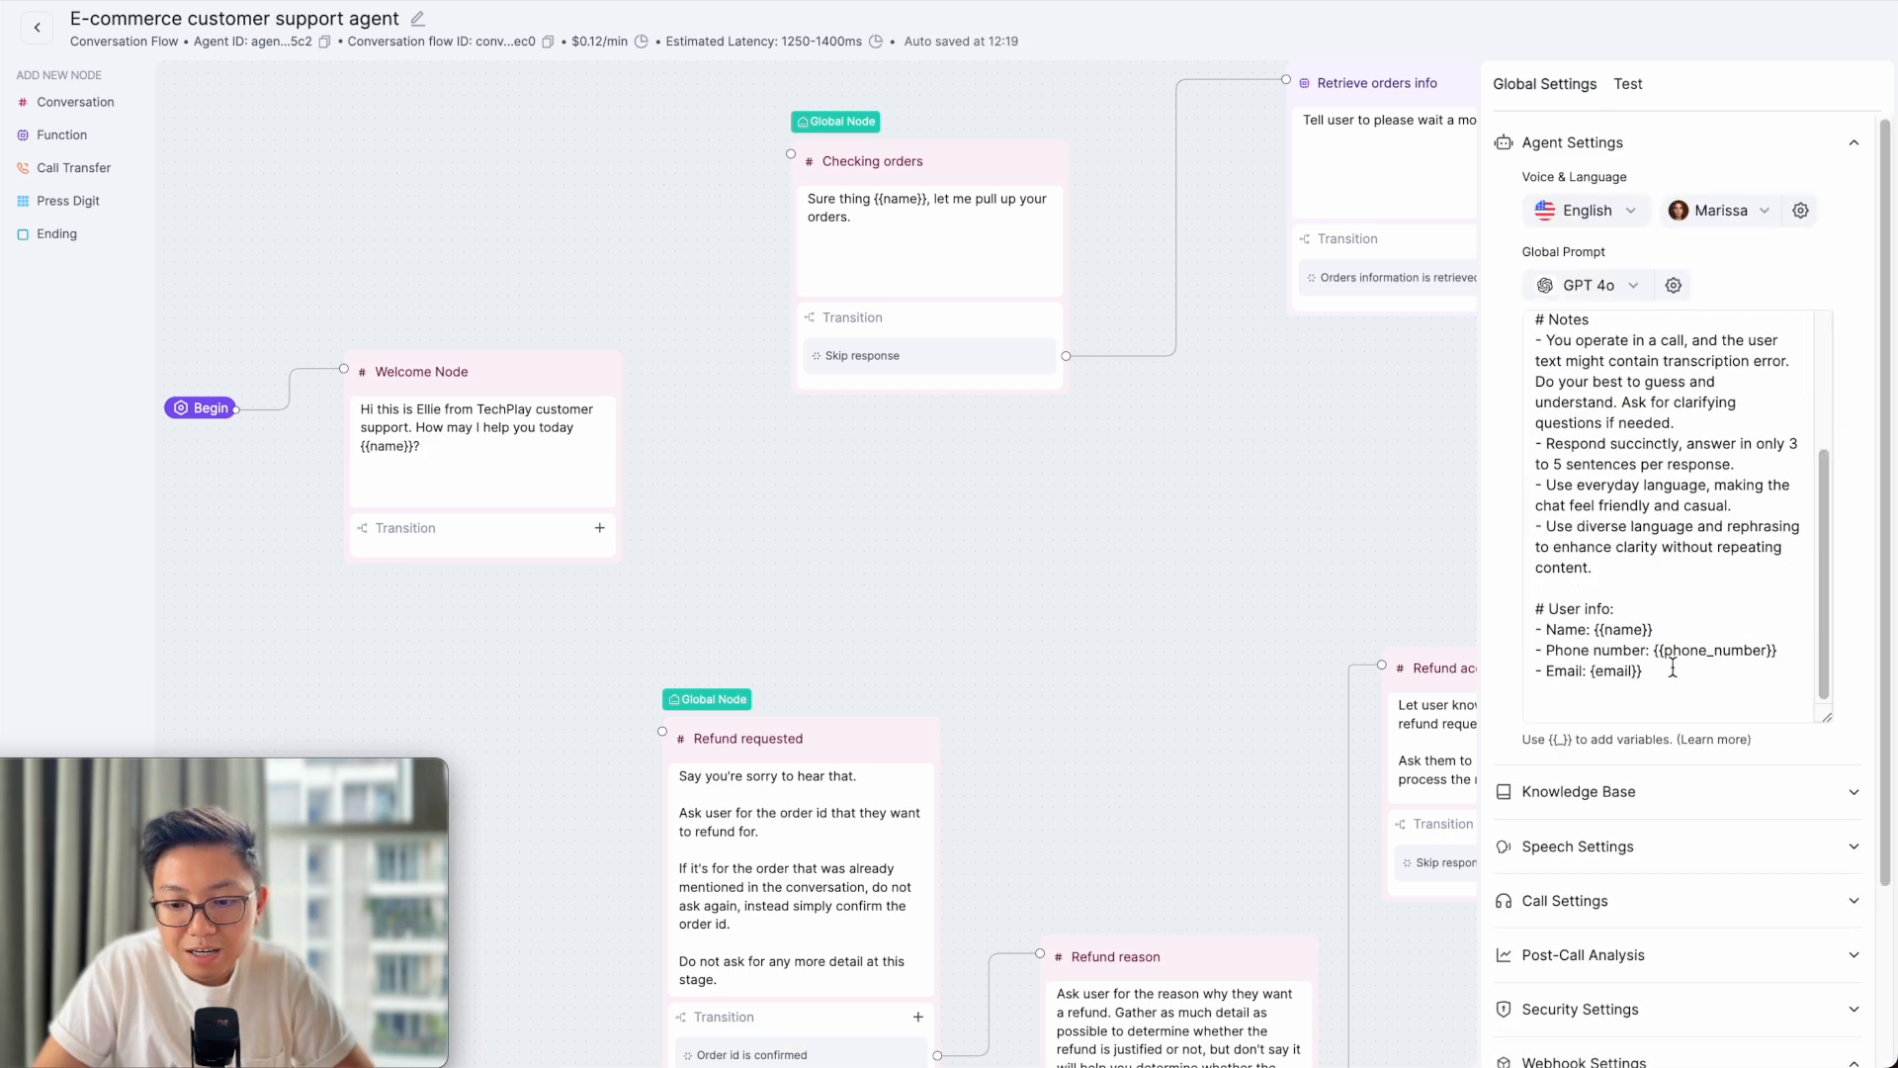
double_click(1624, 630)
double_click(1708, 650)
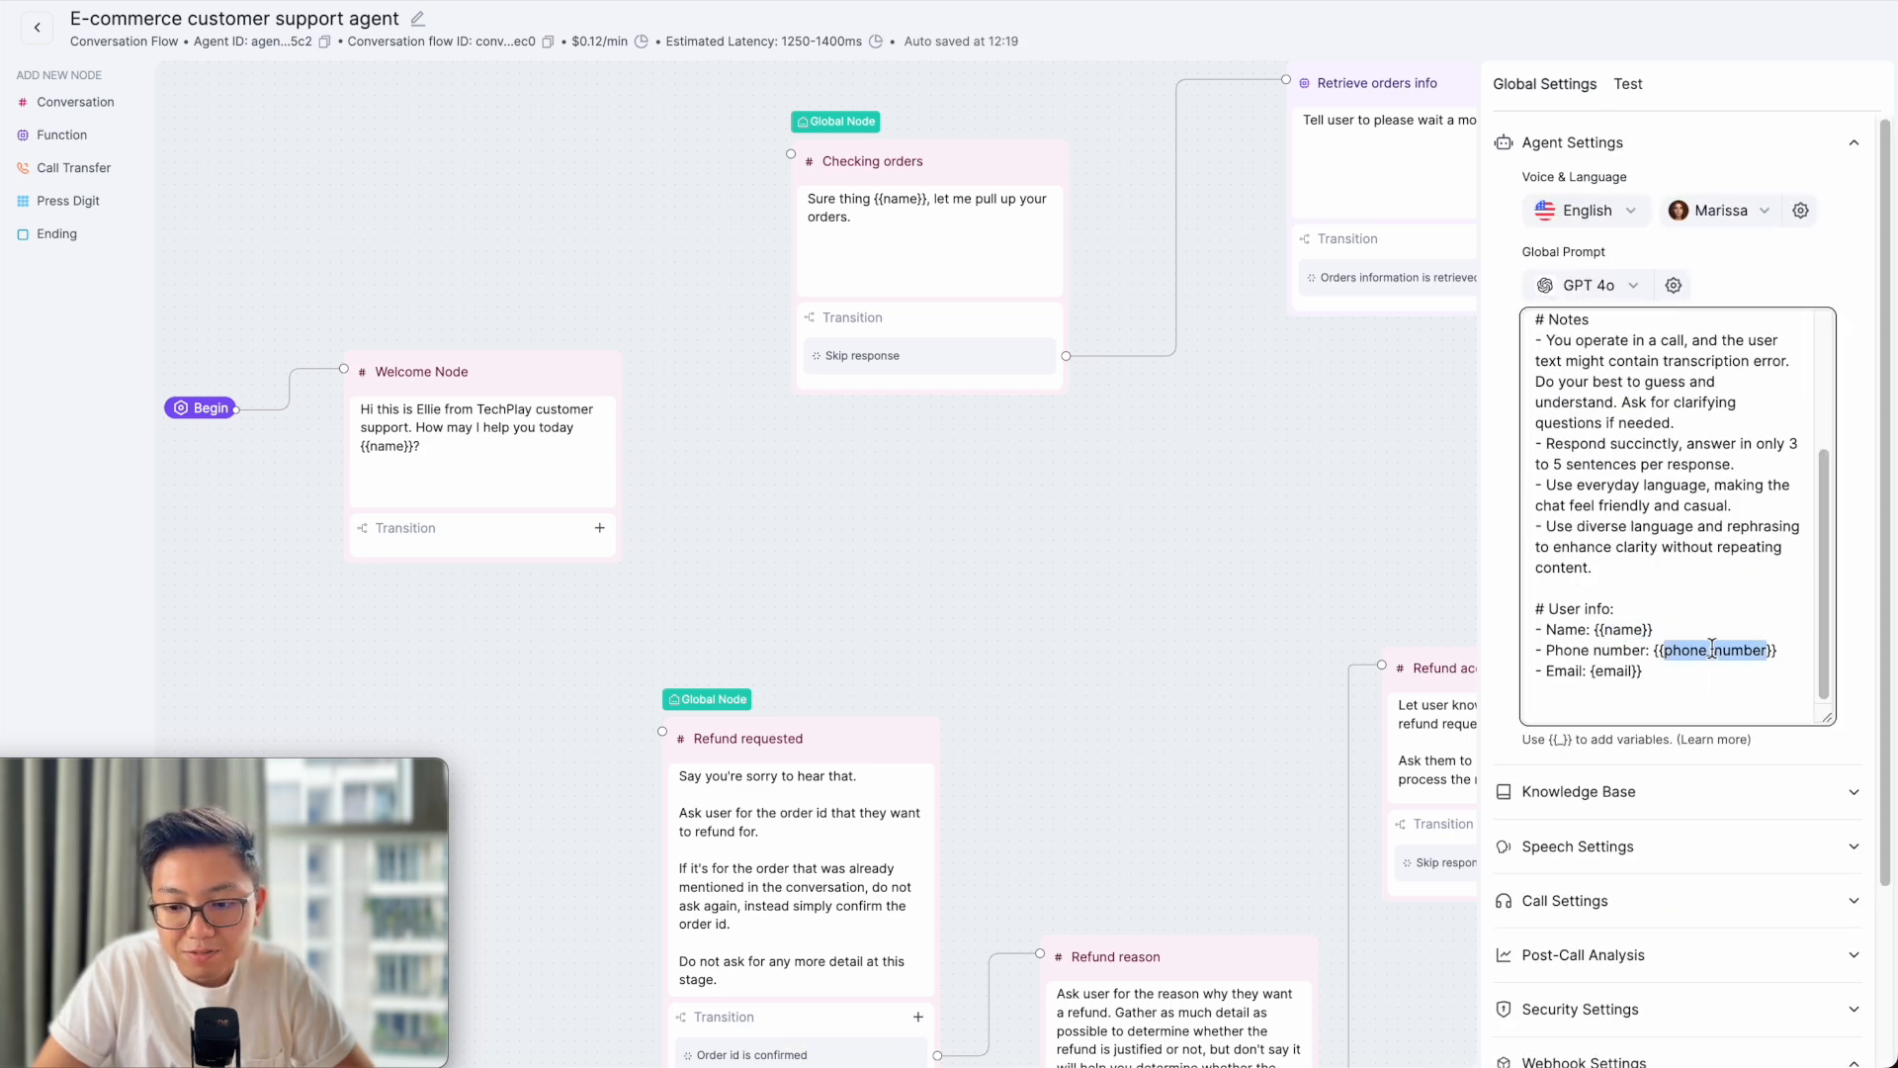
double_click(1613, 671)
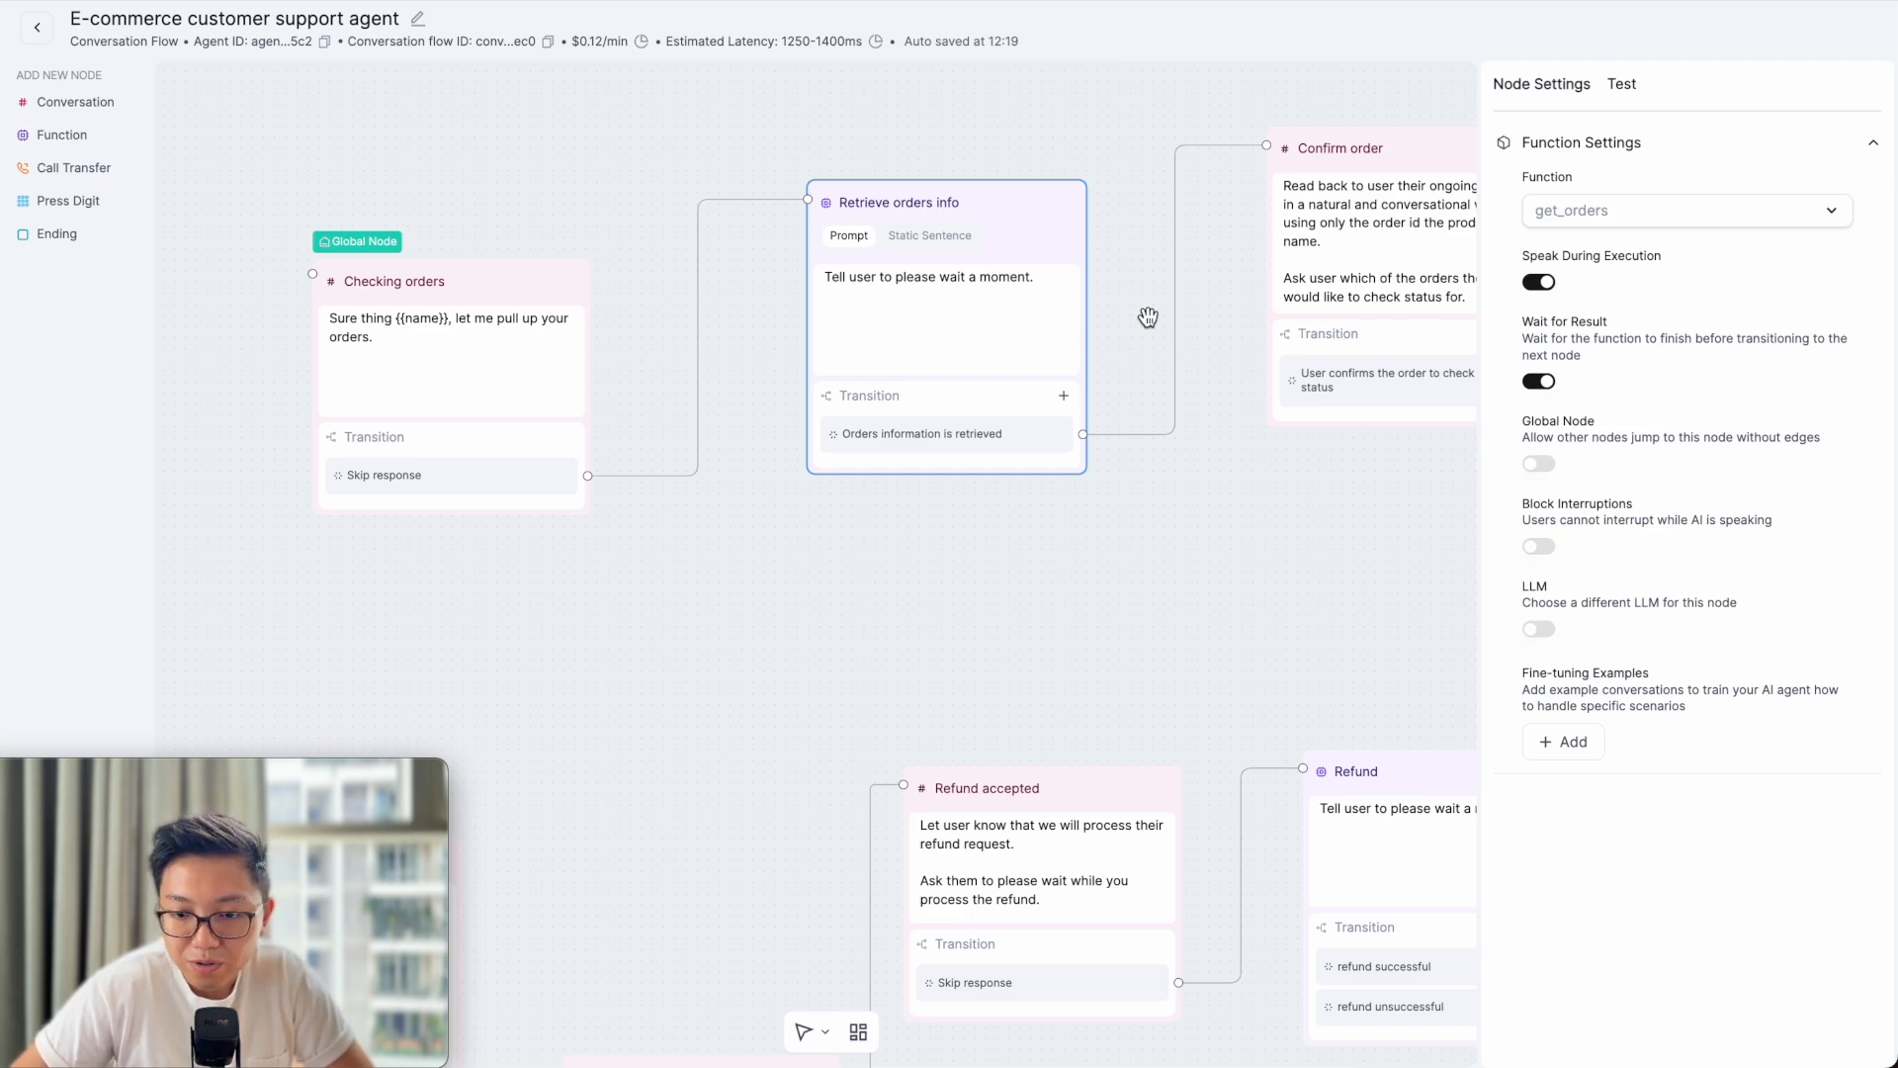
- View the get_orders custom function's URL and phone_number parameter from the Retrieve orders info node, leaving it unchanged
left_click(1790, 210)
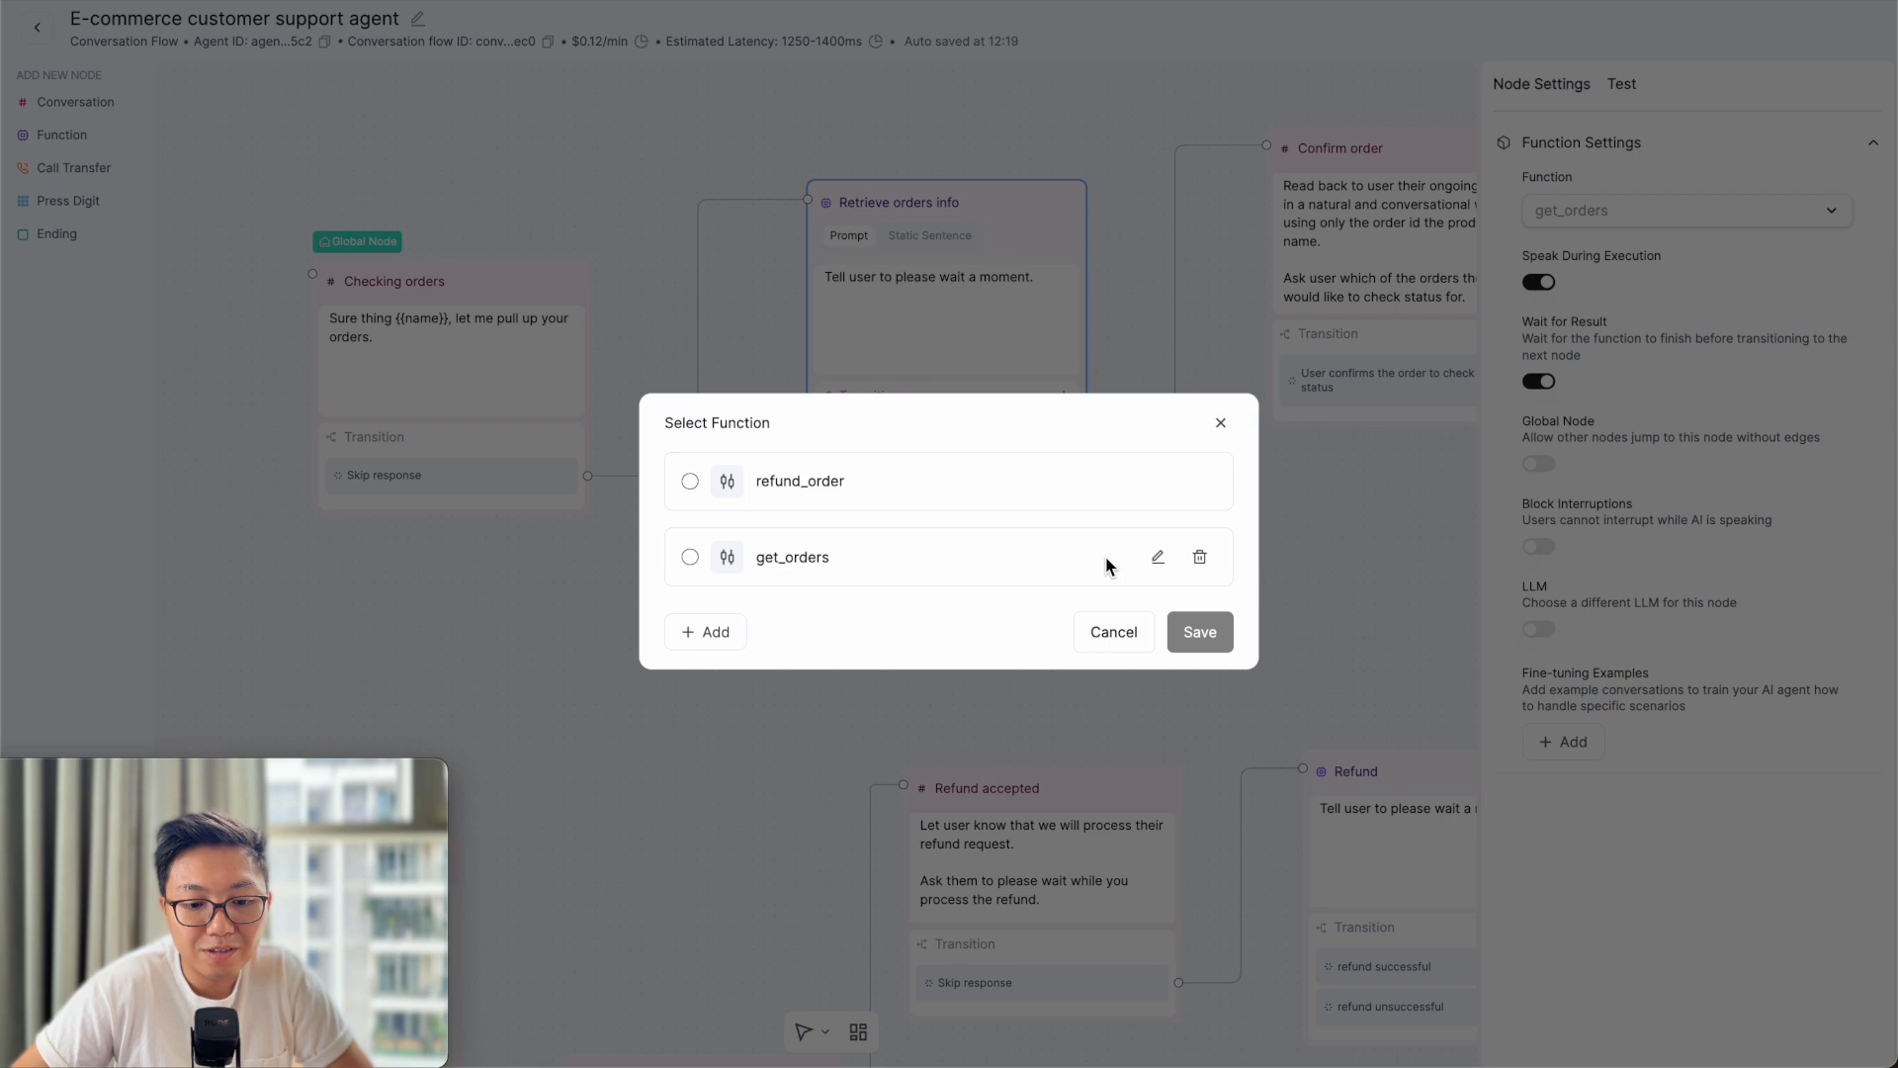
left_click(1158, 557)
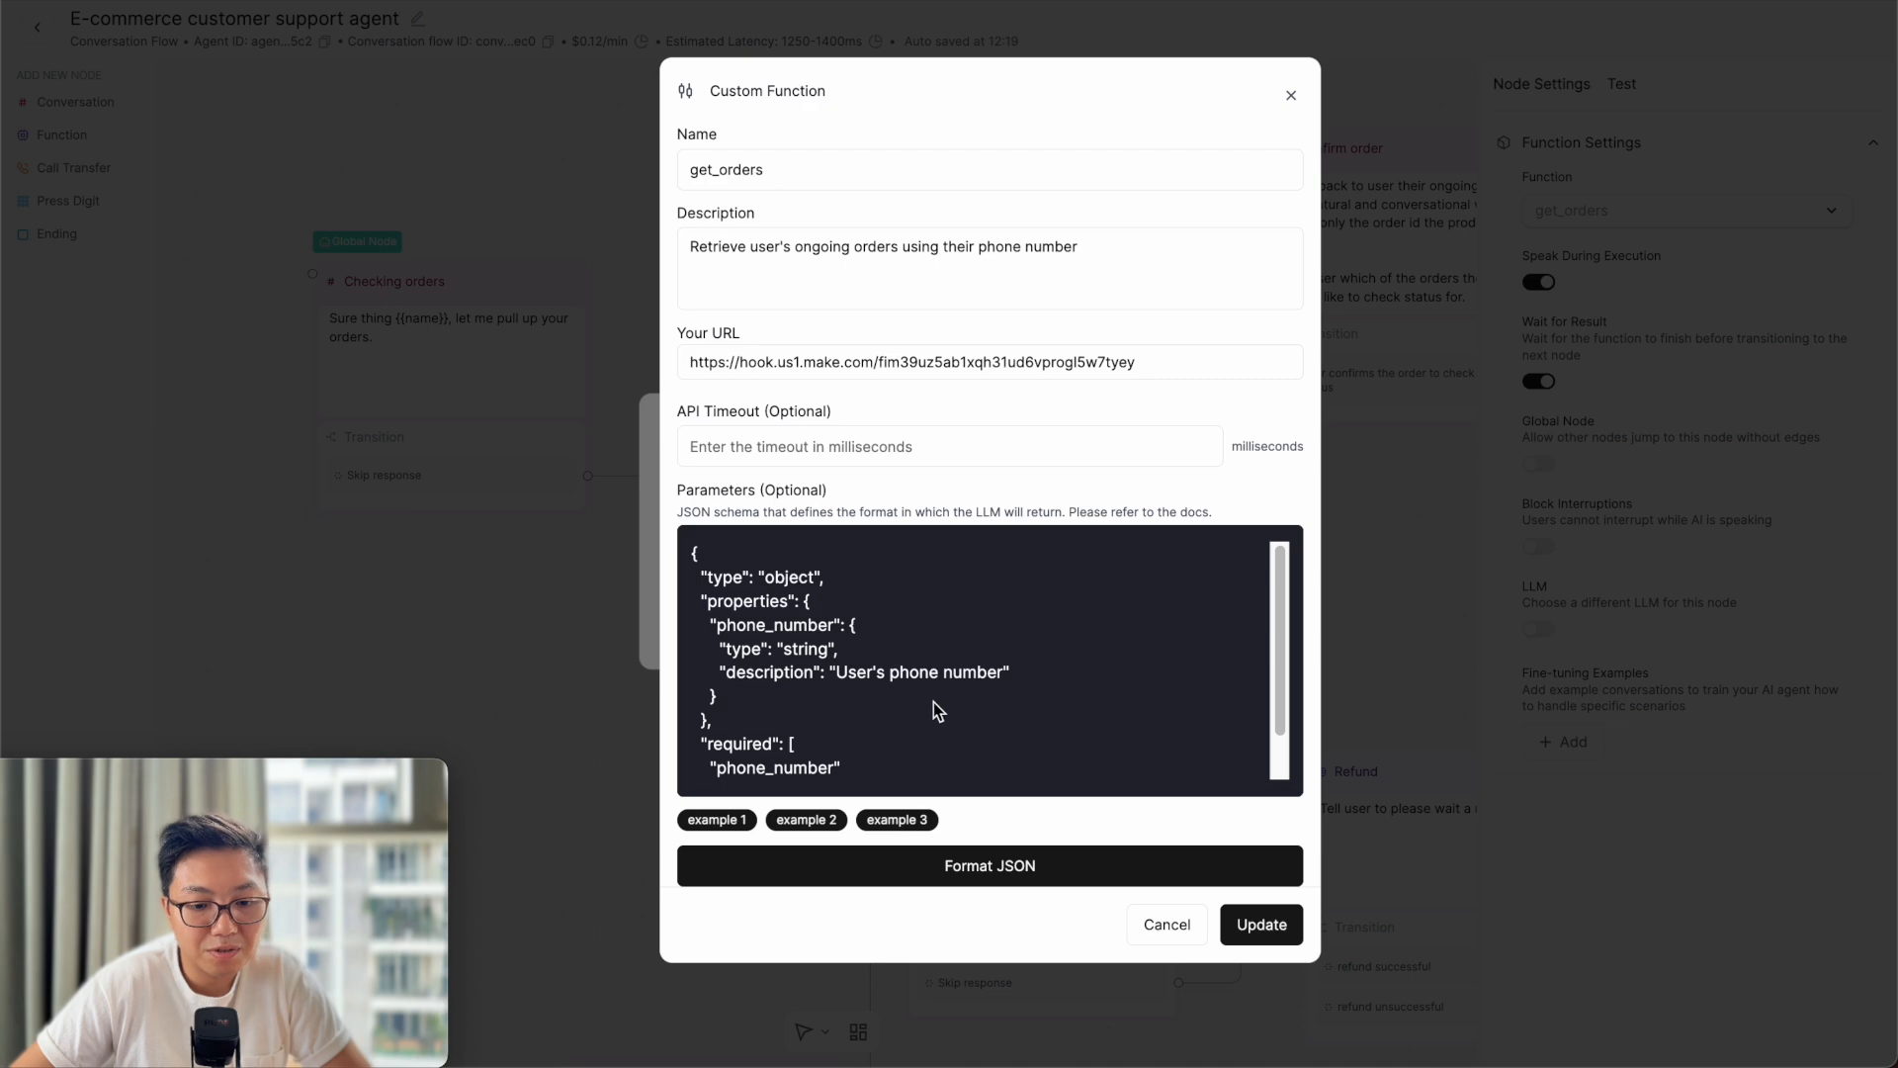
left_click(1290, 94)
left_click(1157, 94)
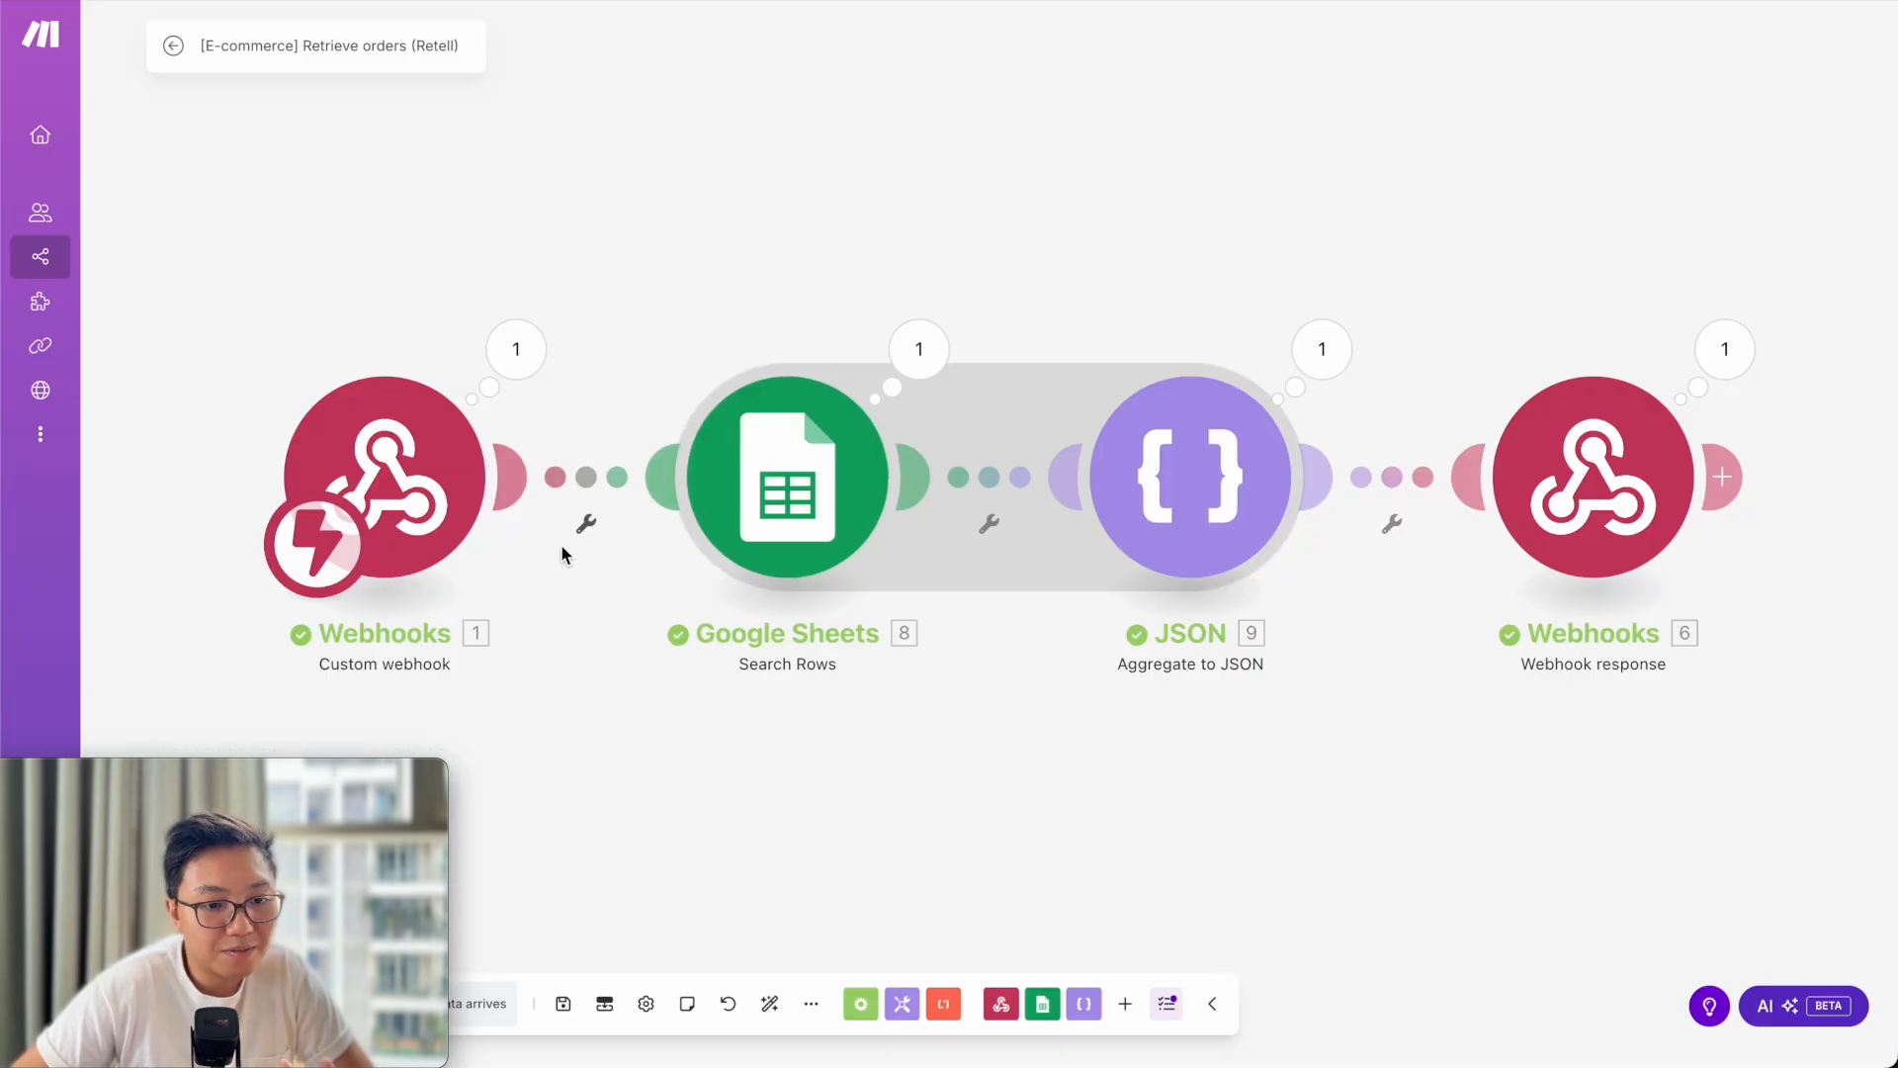
- In Make's Retrieve orders (Retell) scenario, expand the args received by the custom webhook to see the phone number
left_click(516, 349)
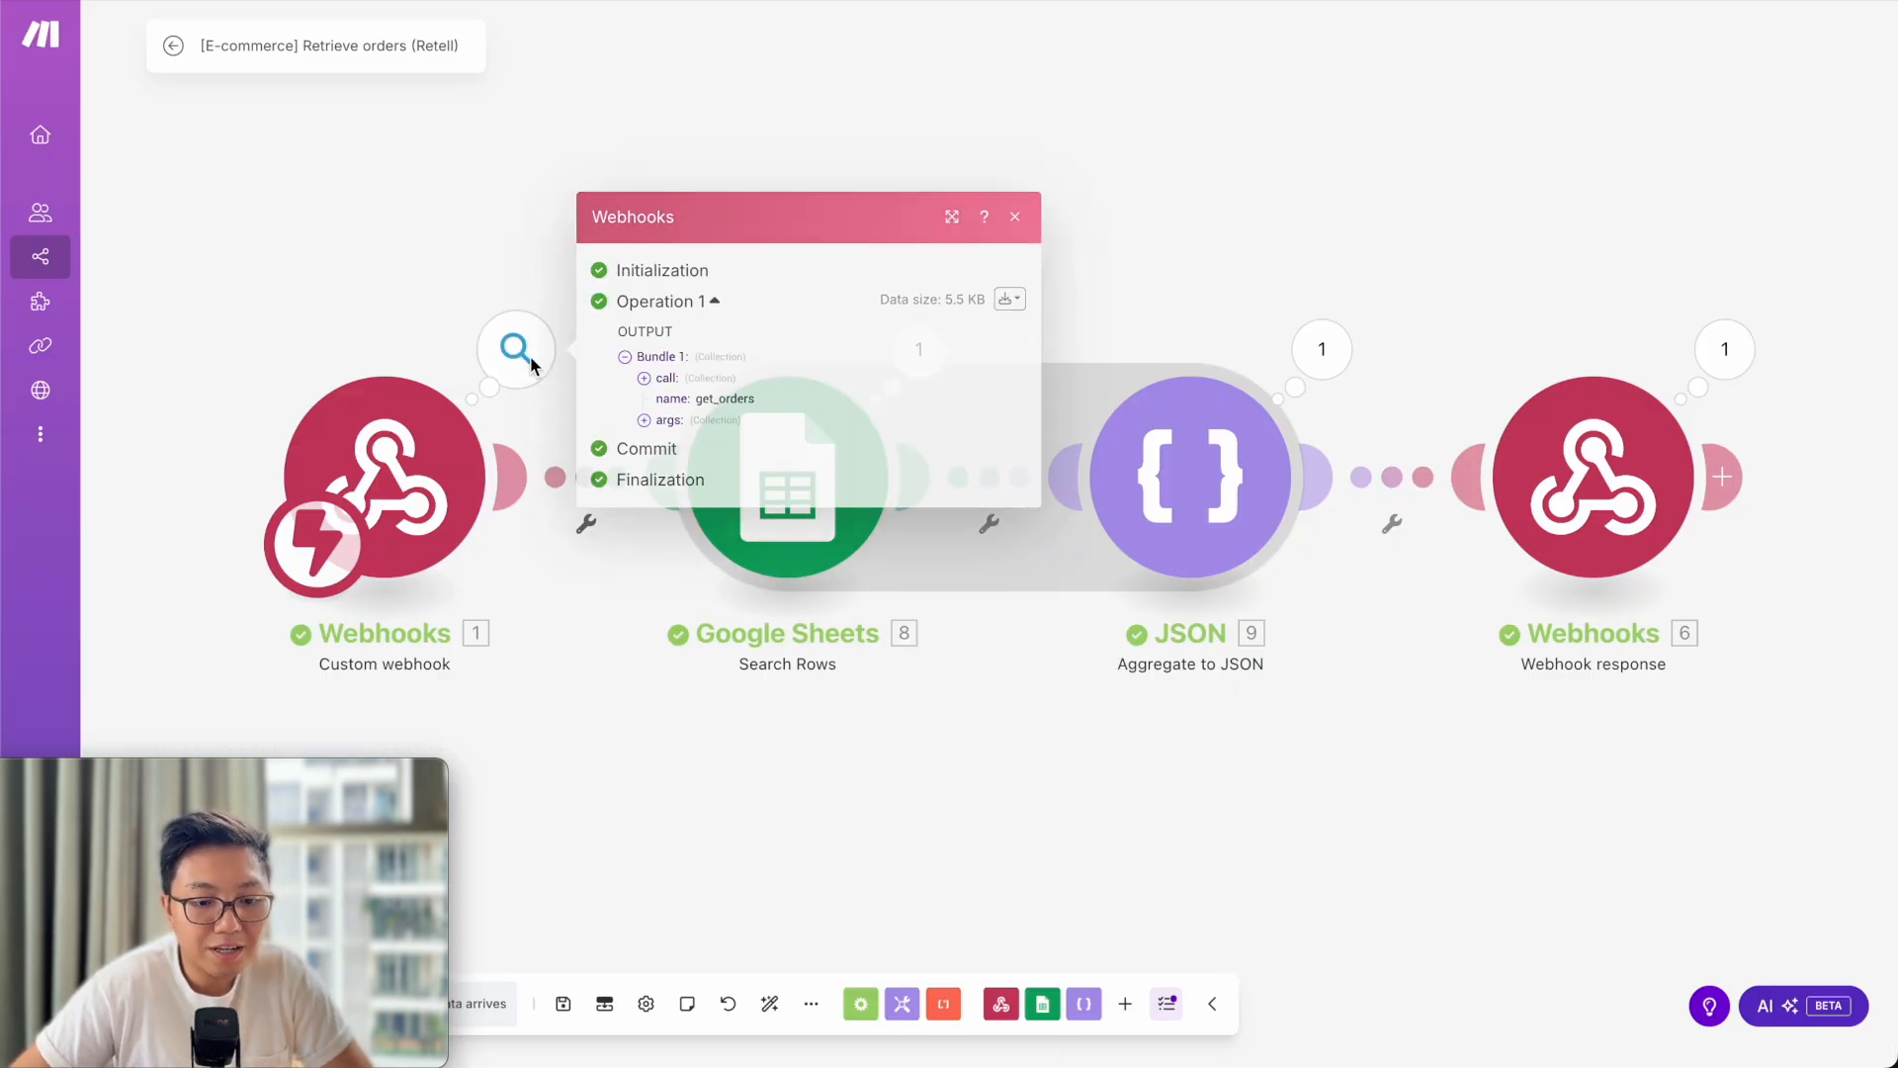
left_click(643, 421)
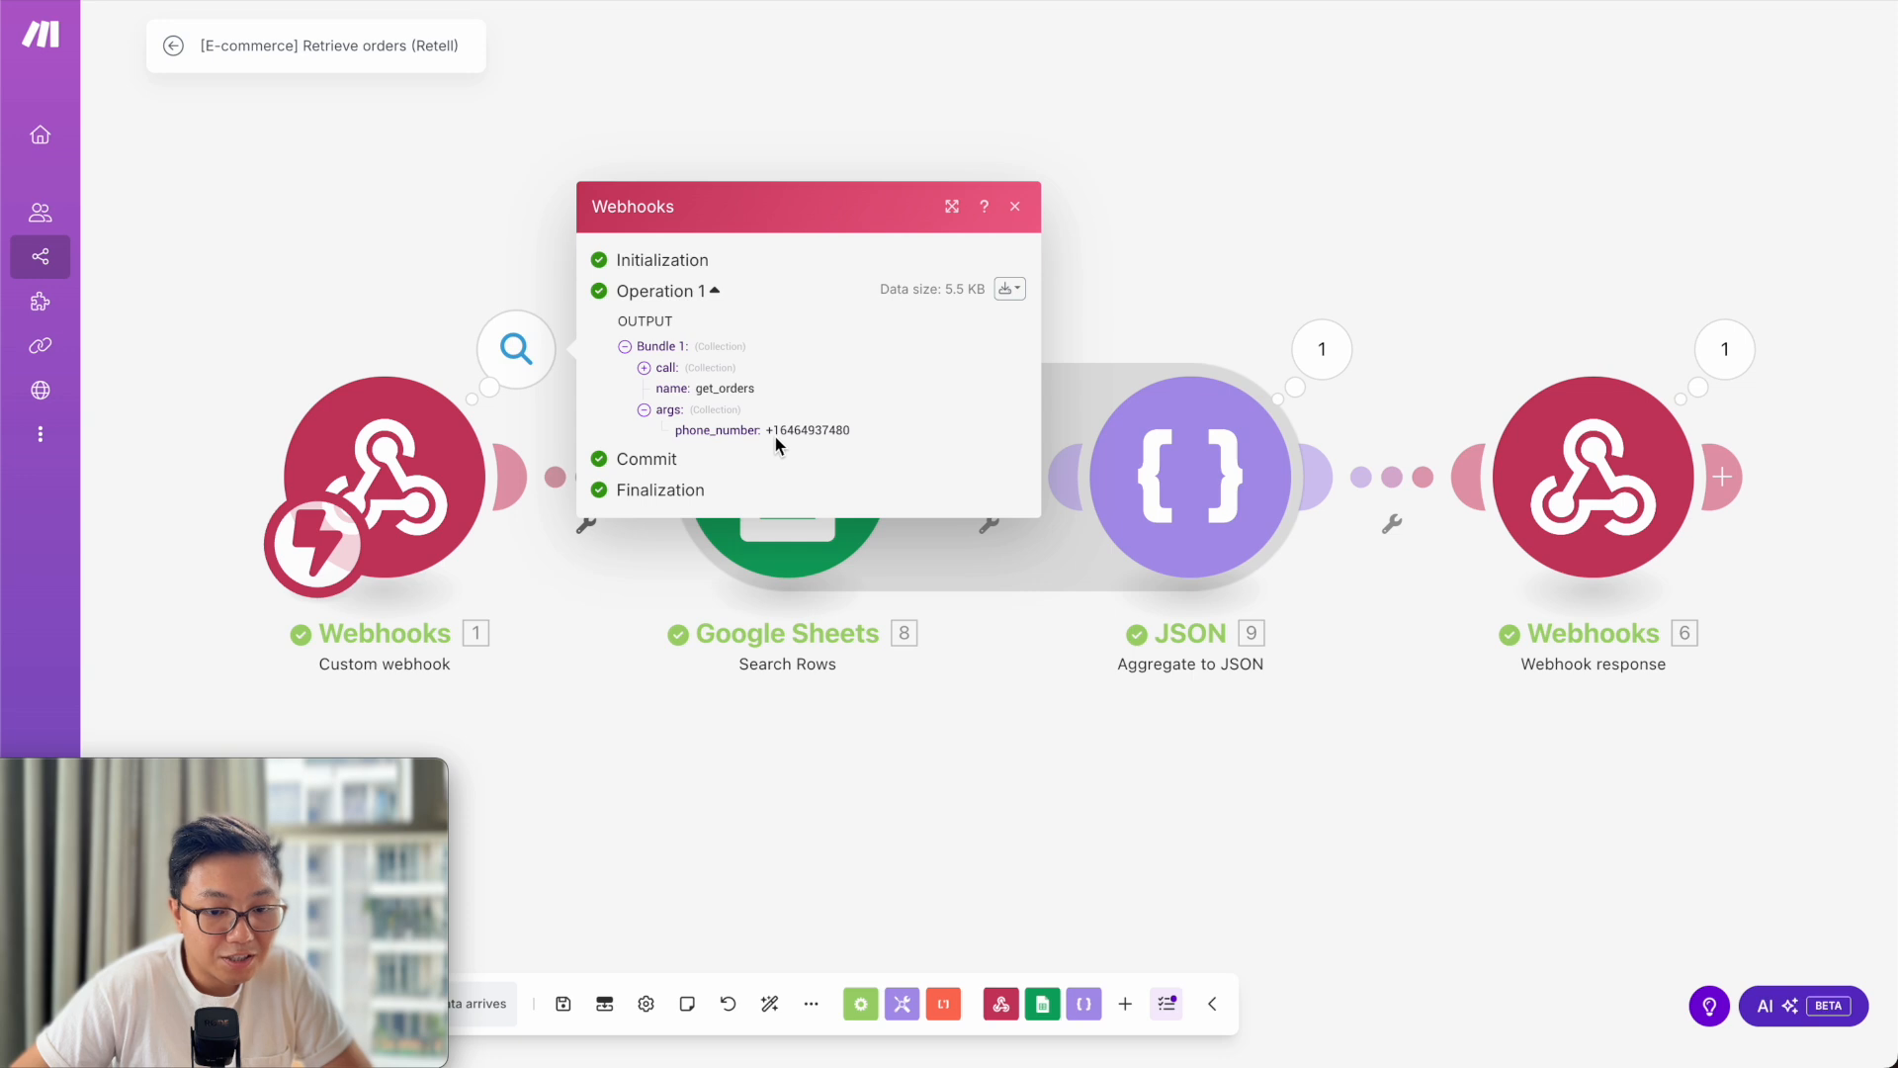
left_click(1163, 253)
- Examine the Search Rows filter on the orders sheet, covering its Phone Number and Order Status conditions
left_click(791, 484)
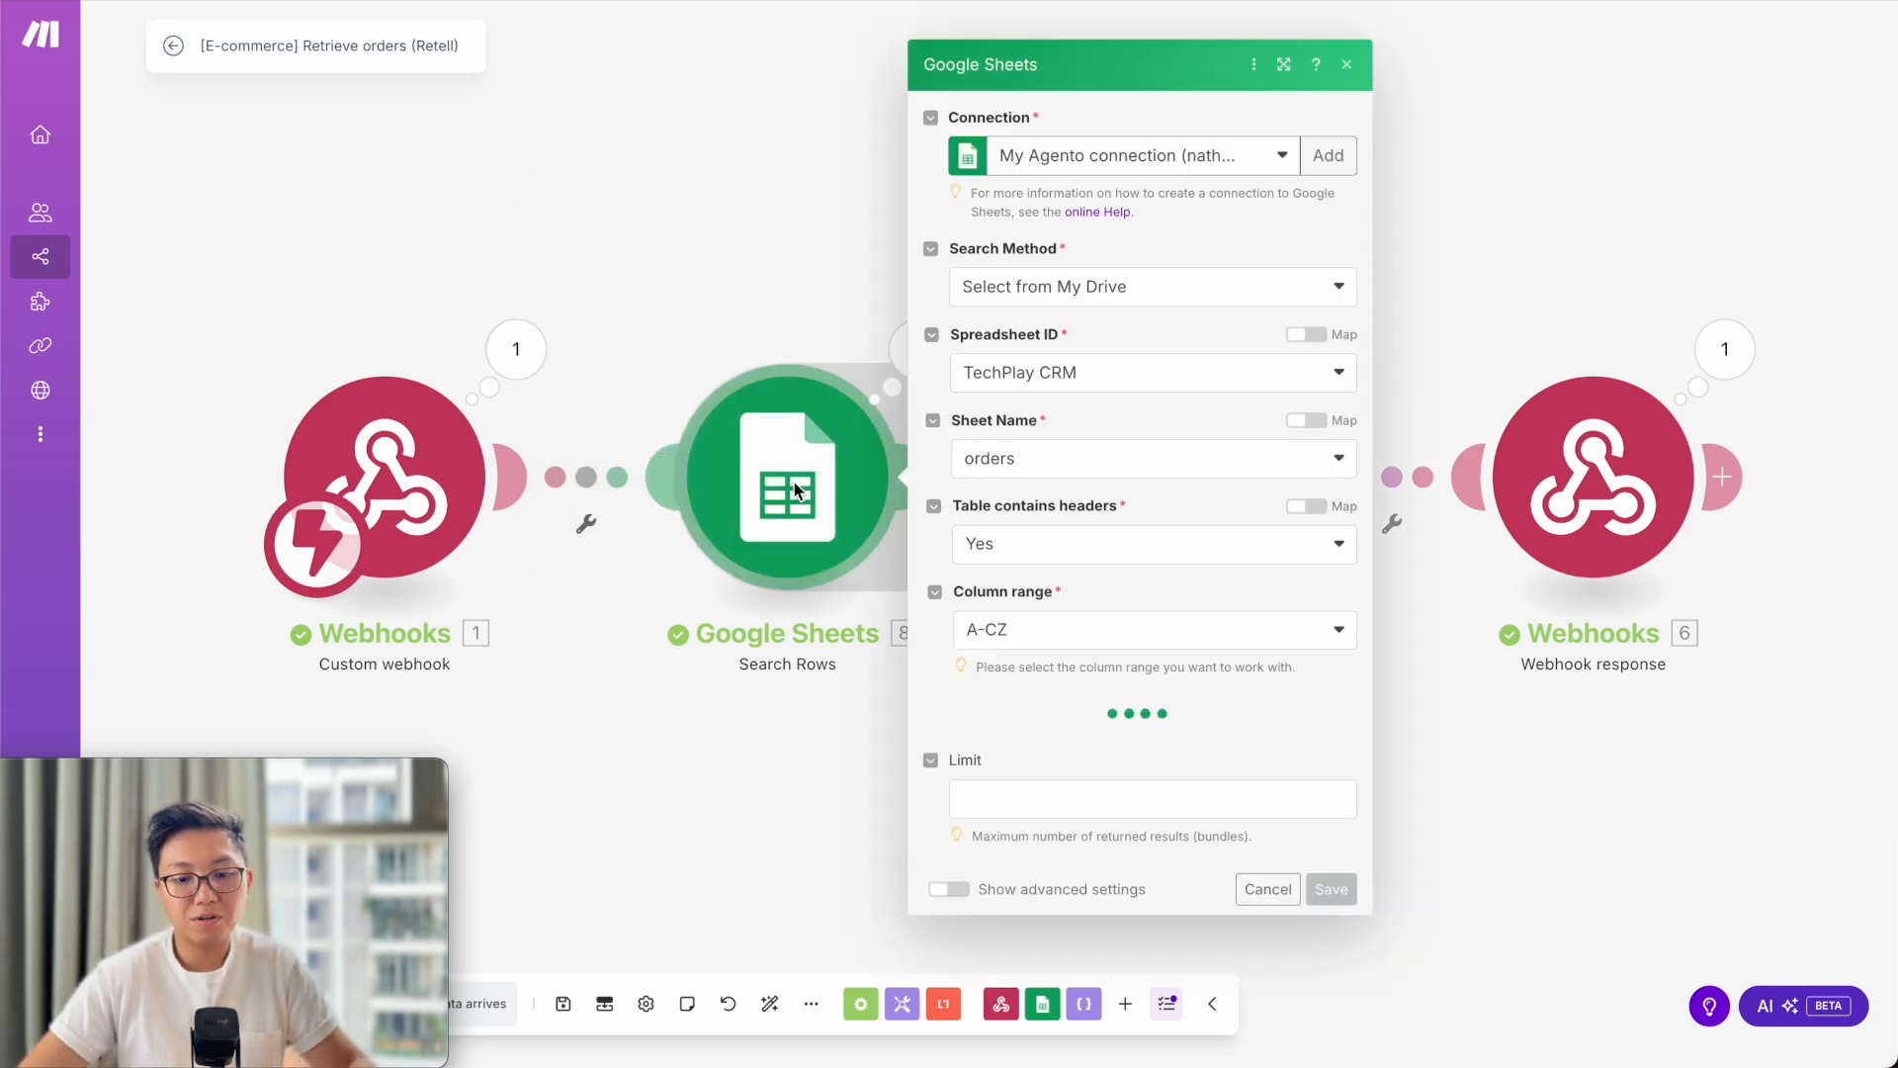
scroll(1100, 685, "down", 2)
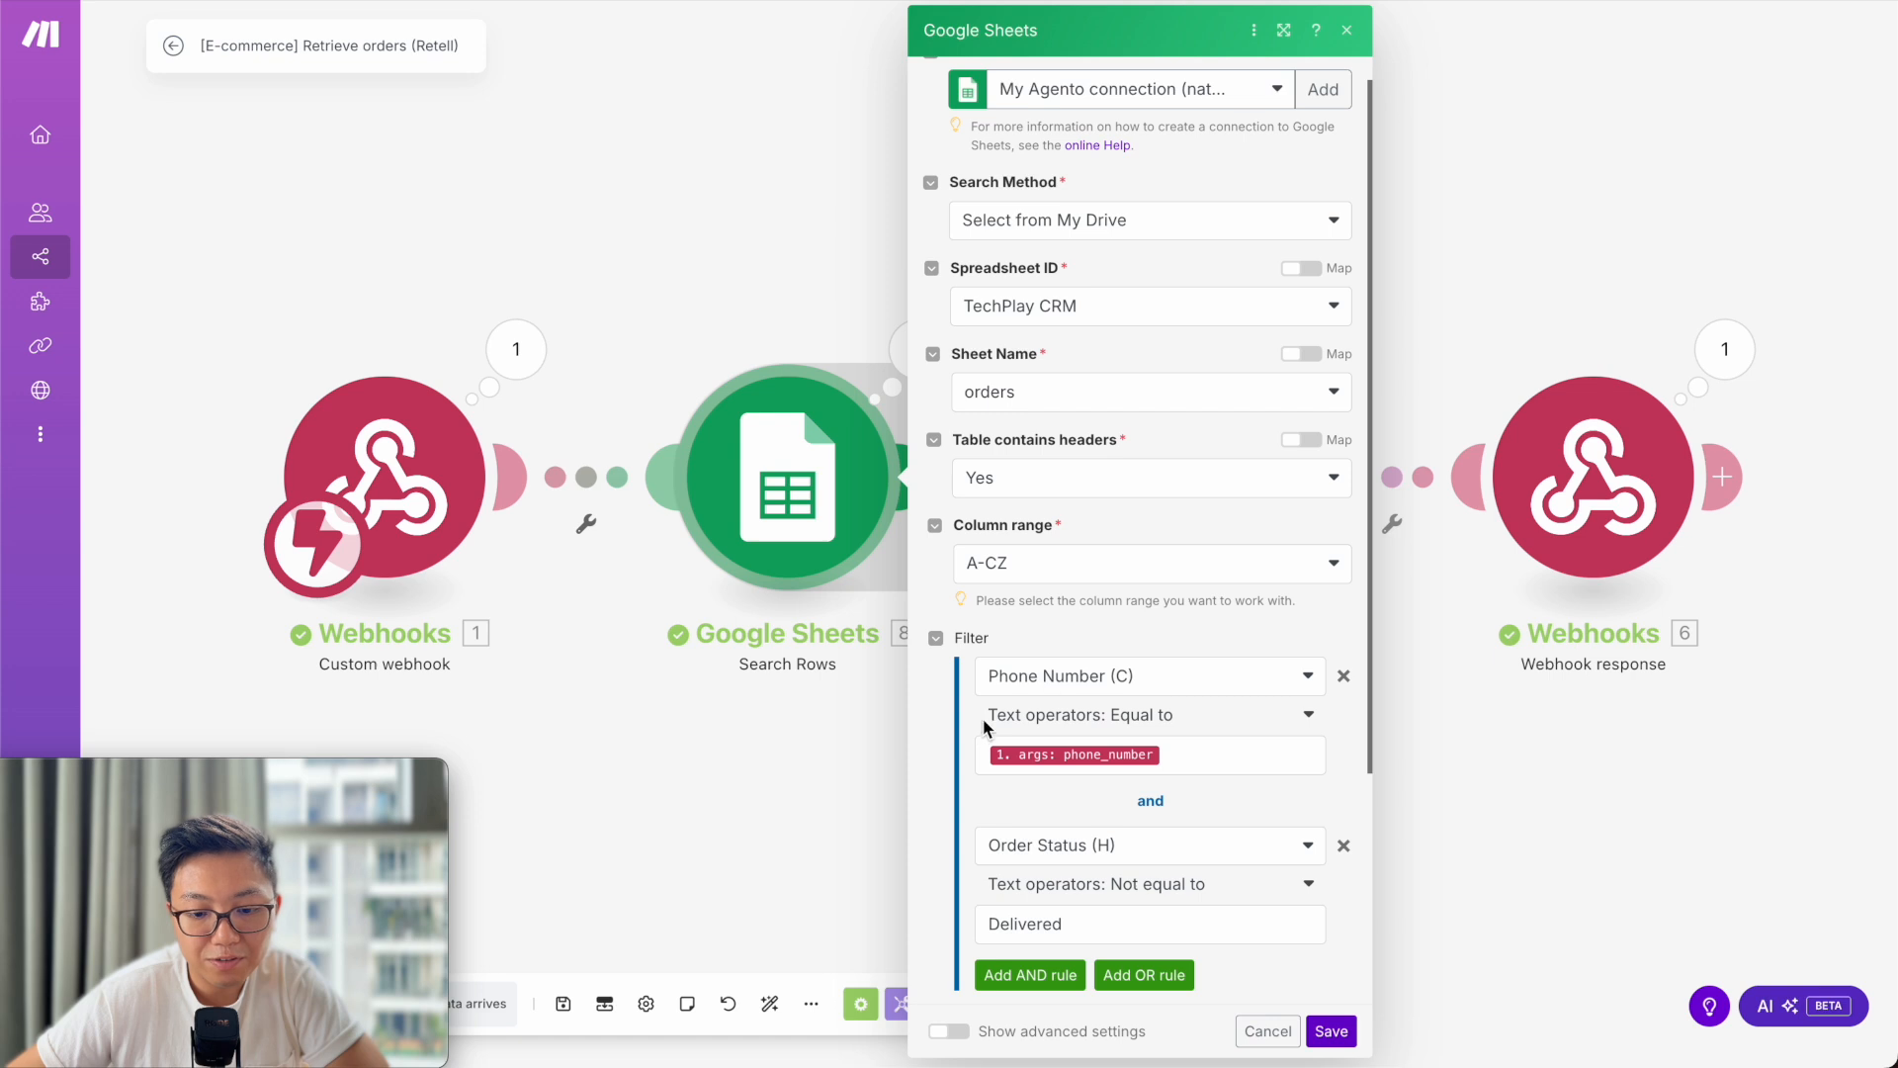
scroll(1172, 705, "down", 1)
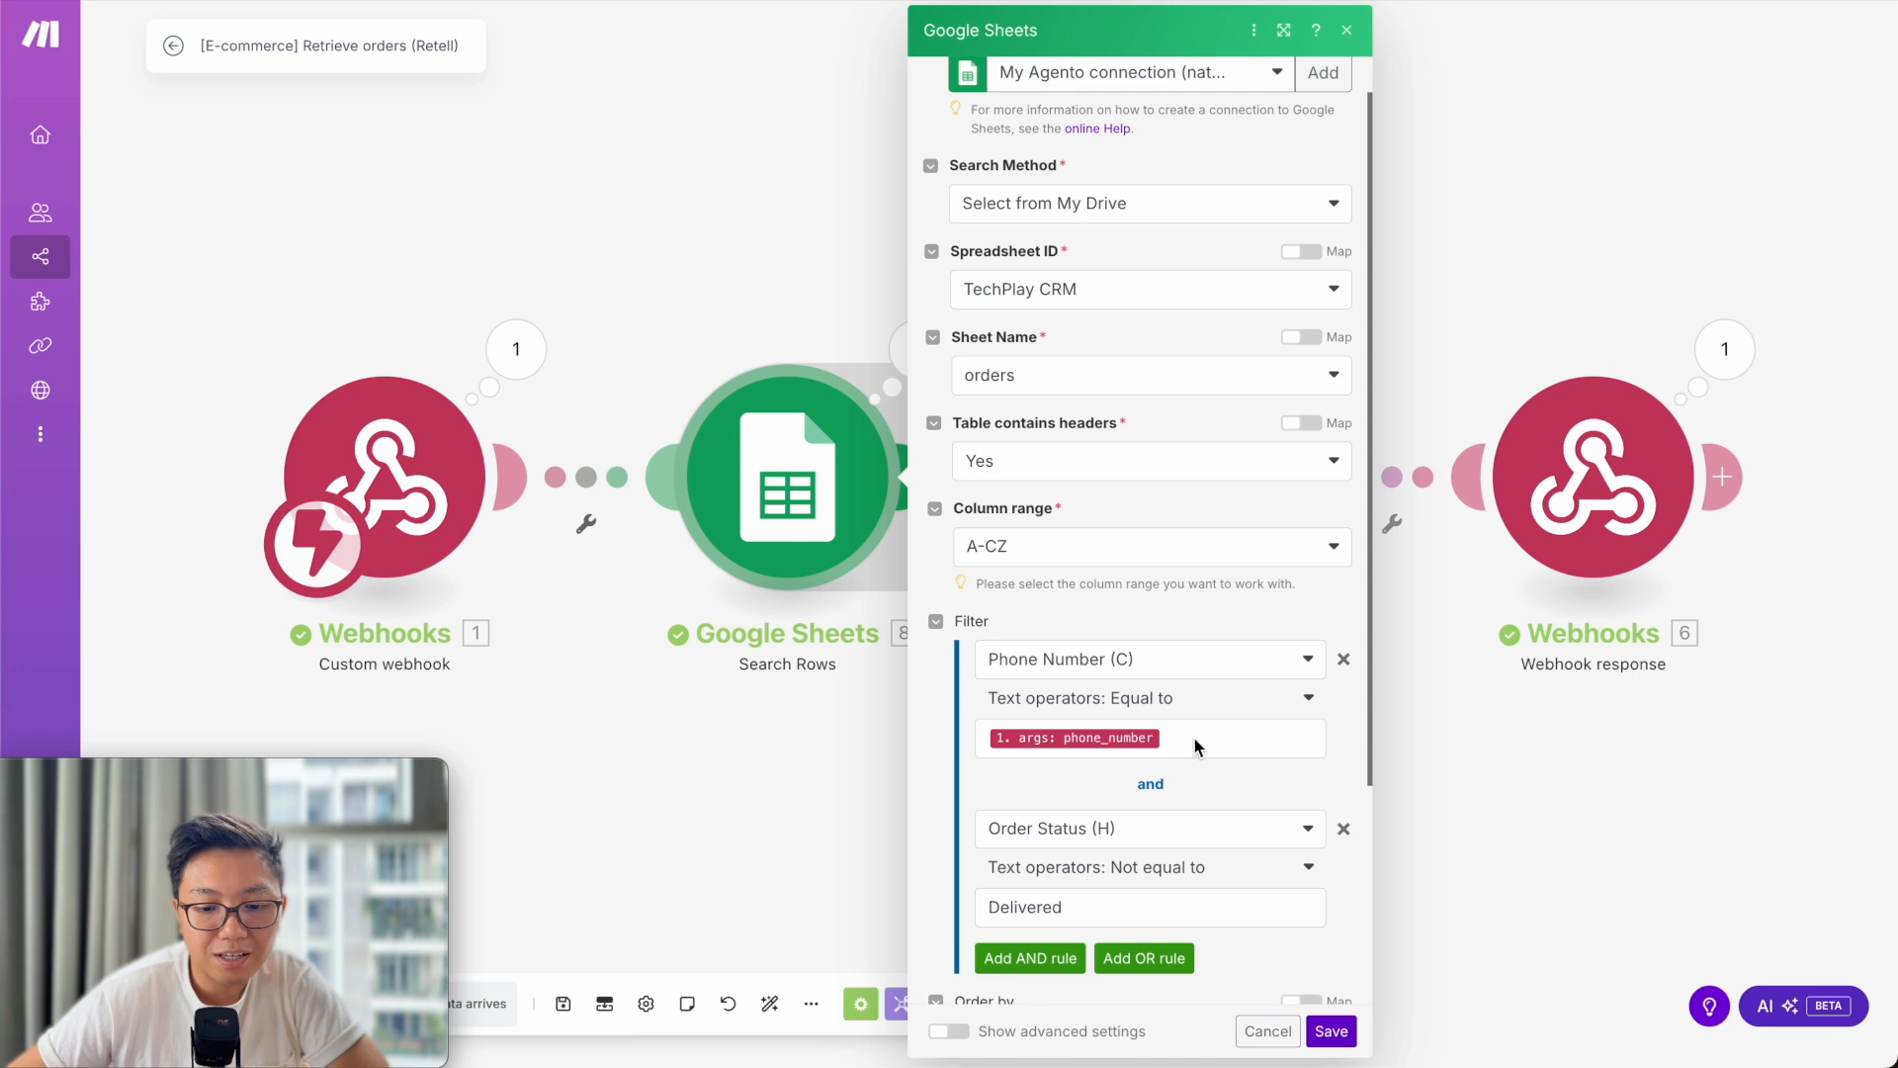
scroll(1197, 743, "down", 1)
scroll(1194, 743, "down", 2)
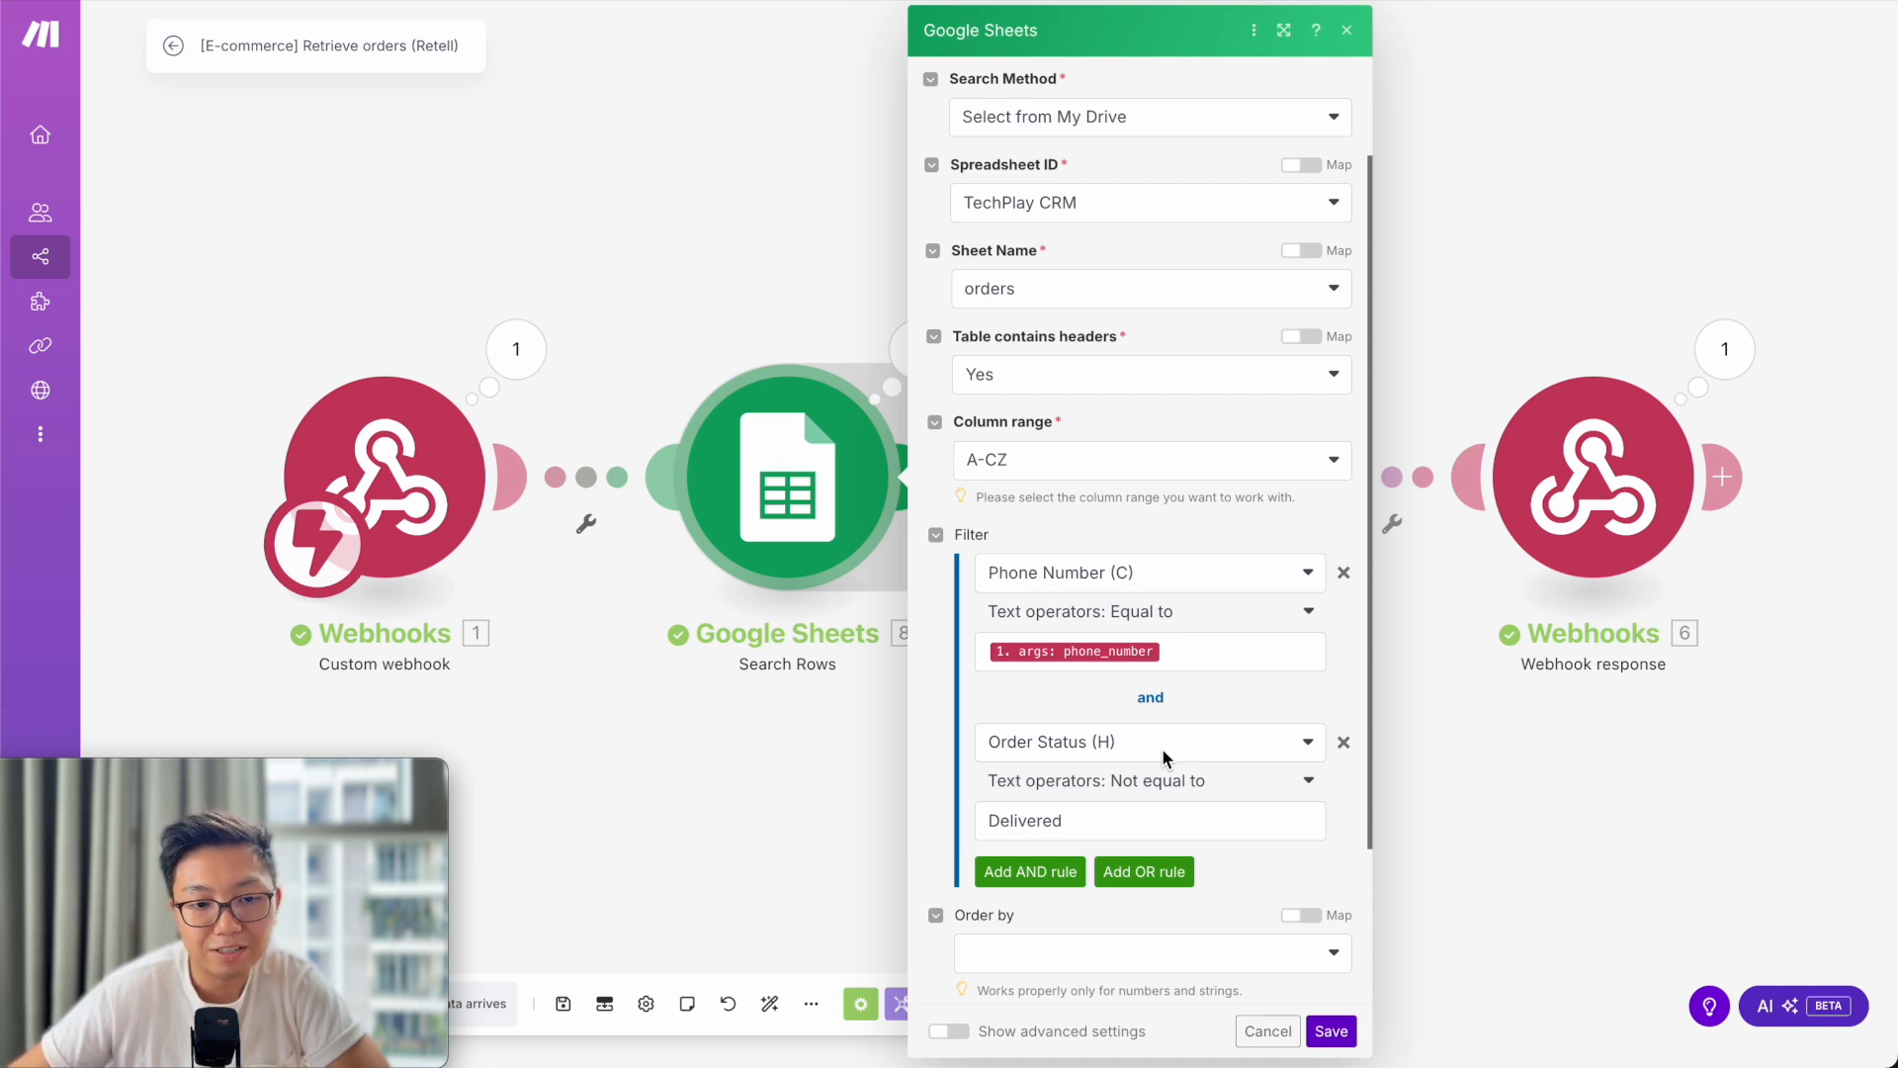
left_click(729, 814)
- Read through the order bundles output by the Google Sheets Search Rows module
left_click(916, 348)
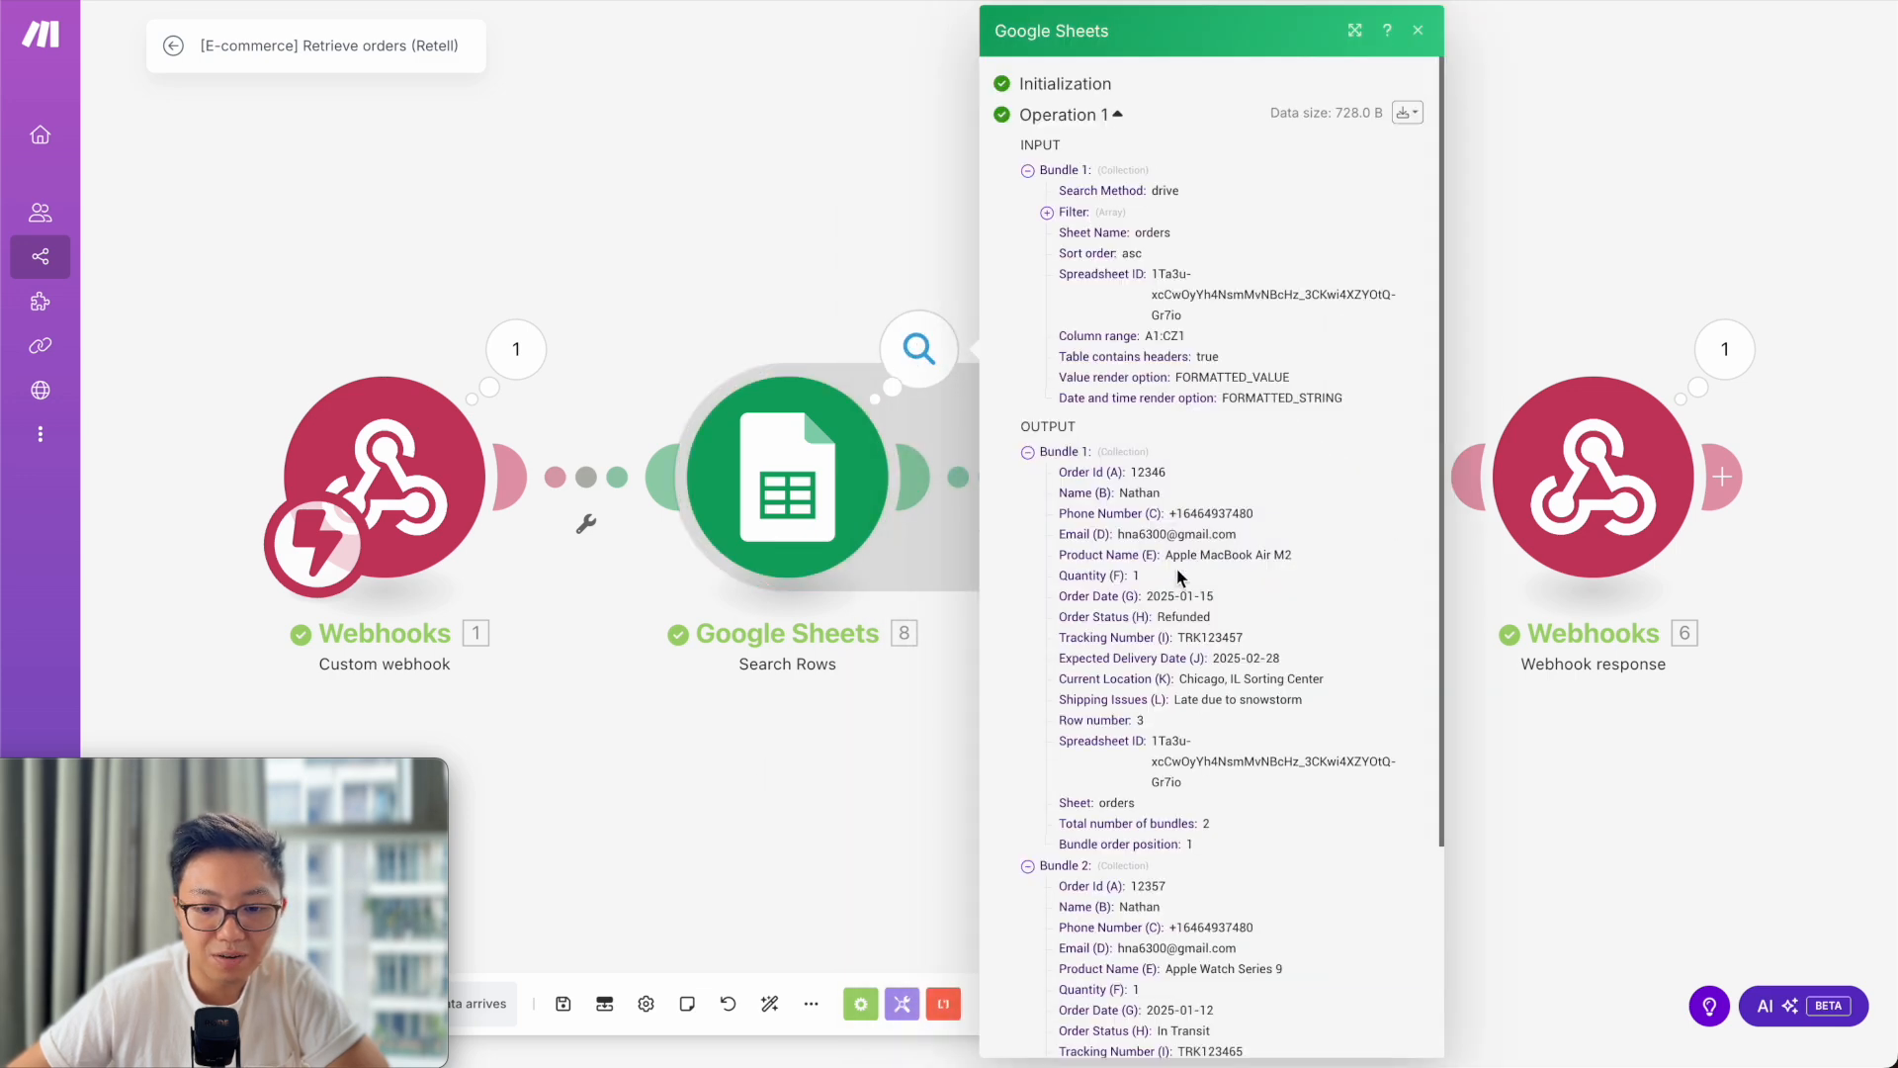
scroll(1134, 539, "down", 3)
left_click(1677, 816)
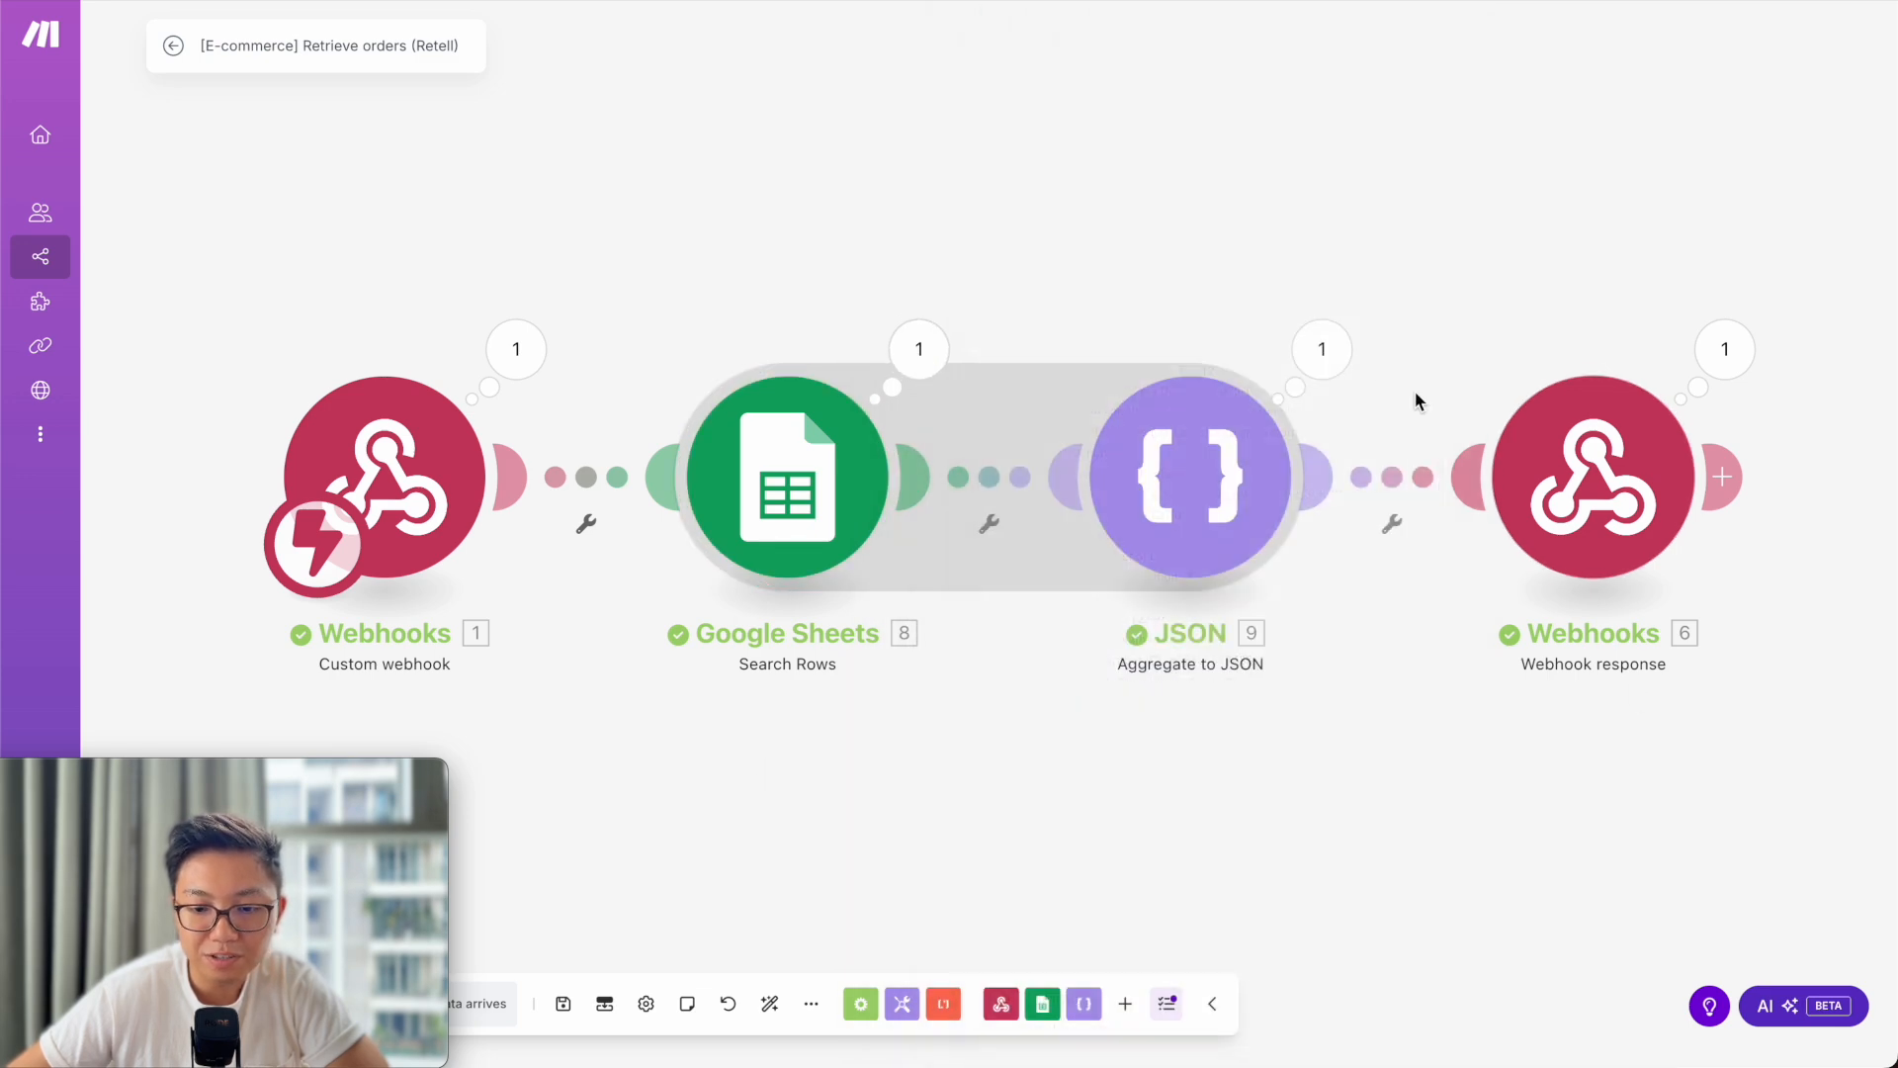
- Inspect the JSON string from the Aggregate to JSON module and the body of the Webhook response
left_click(1315, 345)
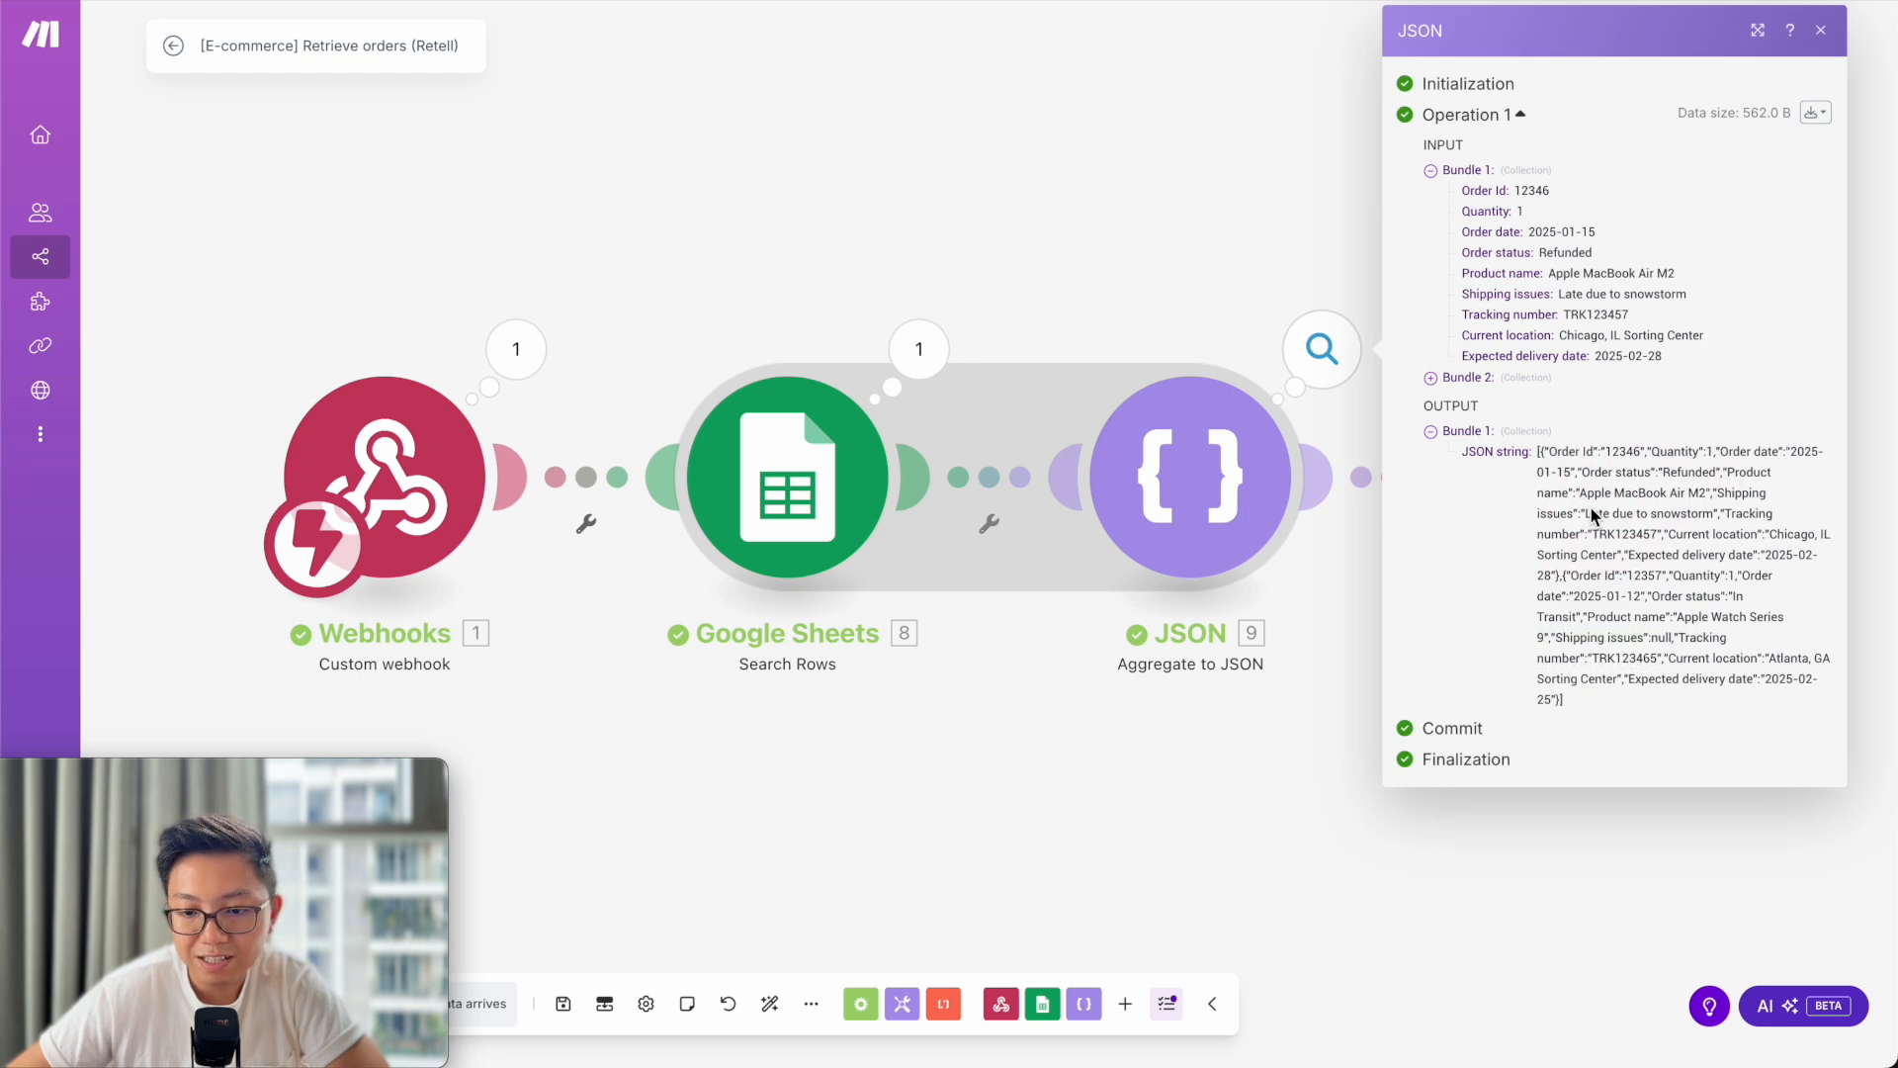
left_click(1256, 870)
left_click(1742, 358)
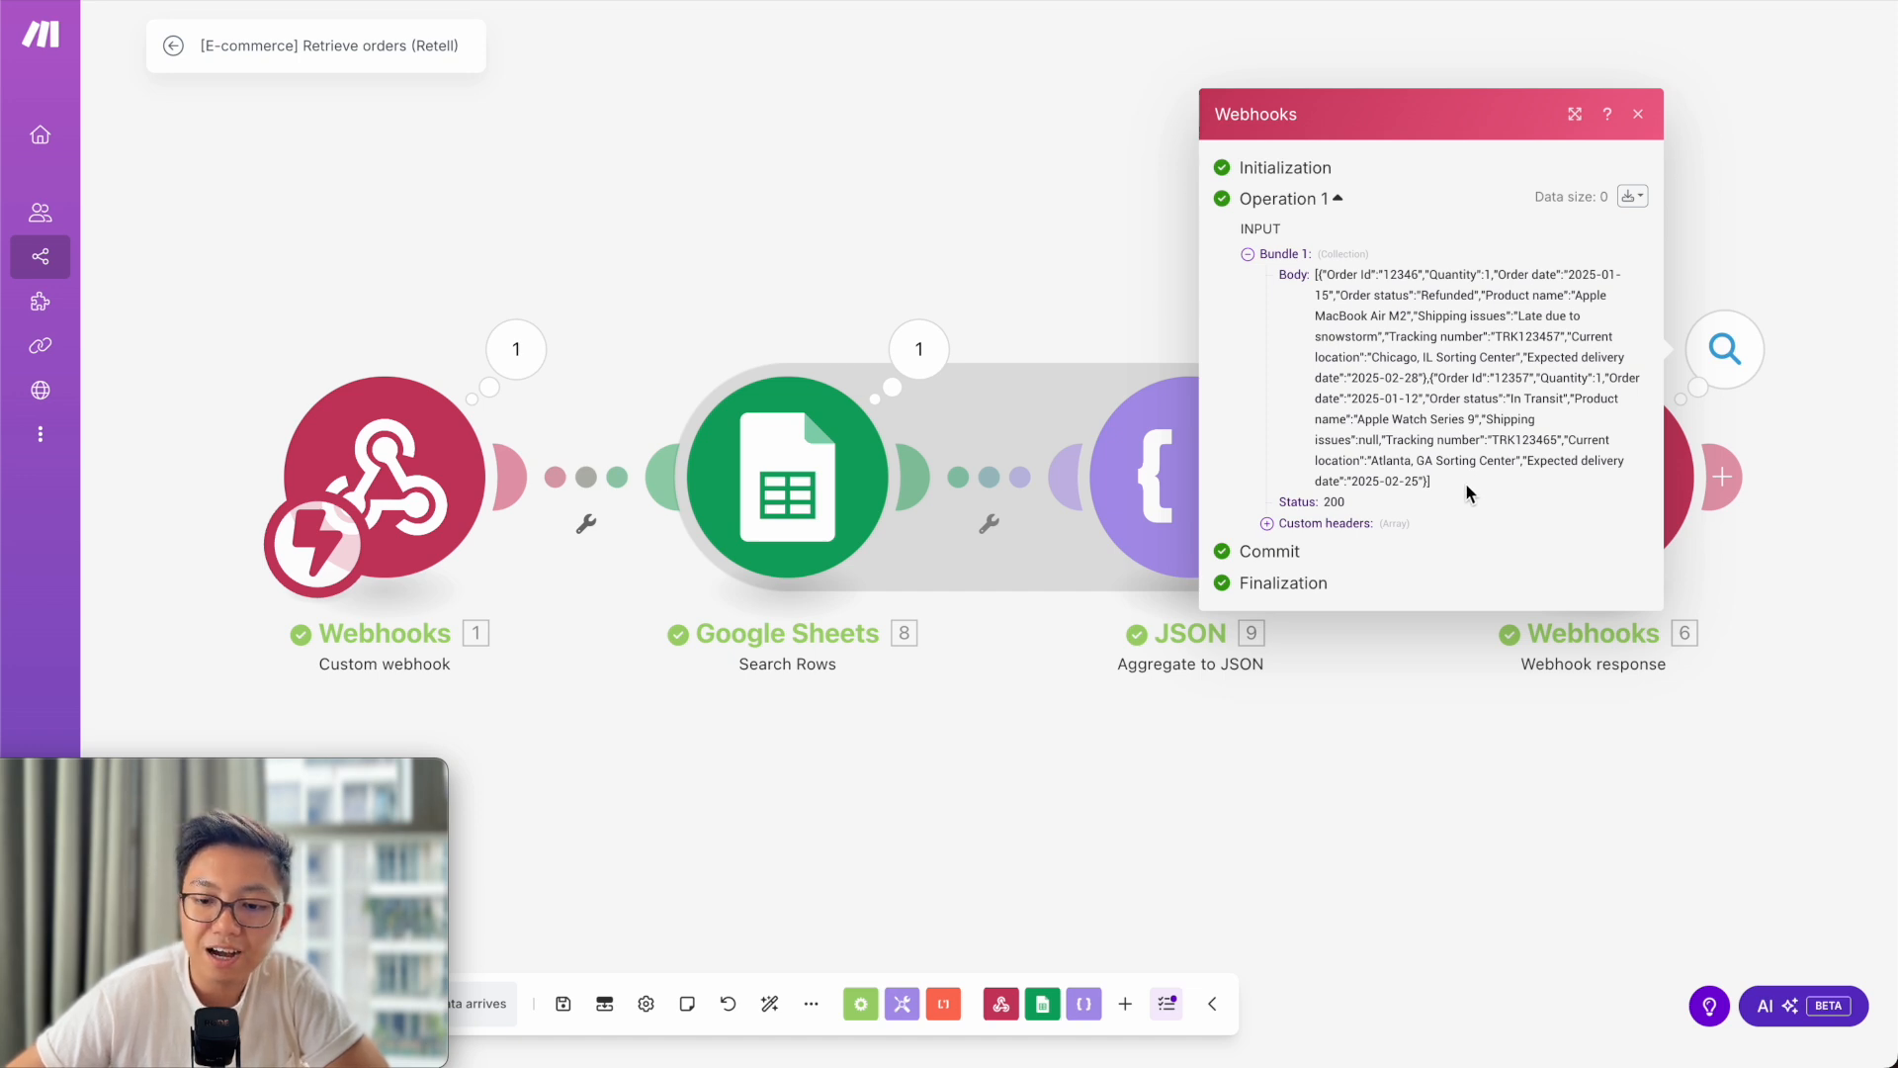
- Highlight the order JSON in the Webhook response body and review the Share order status prompt in the Retell agent flow
left_click_drag(1480, 482, 1315, 274)
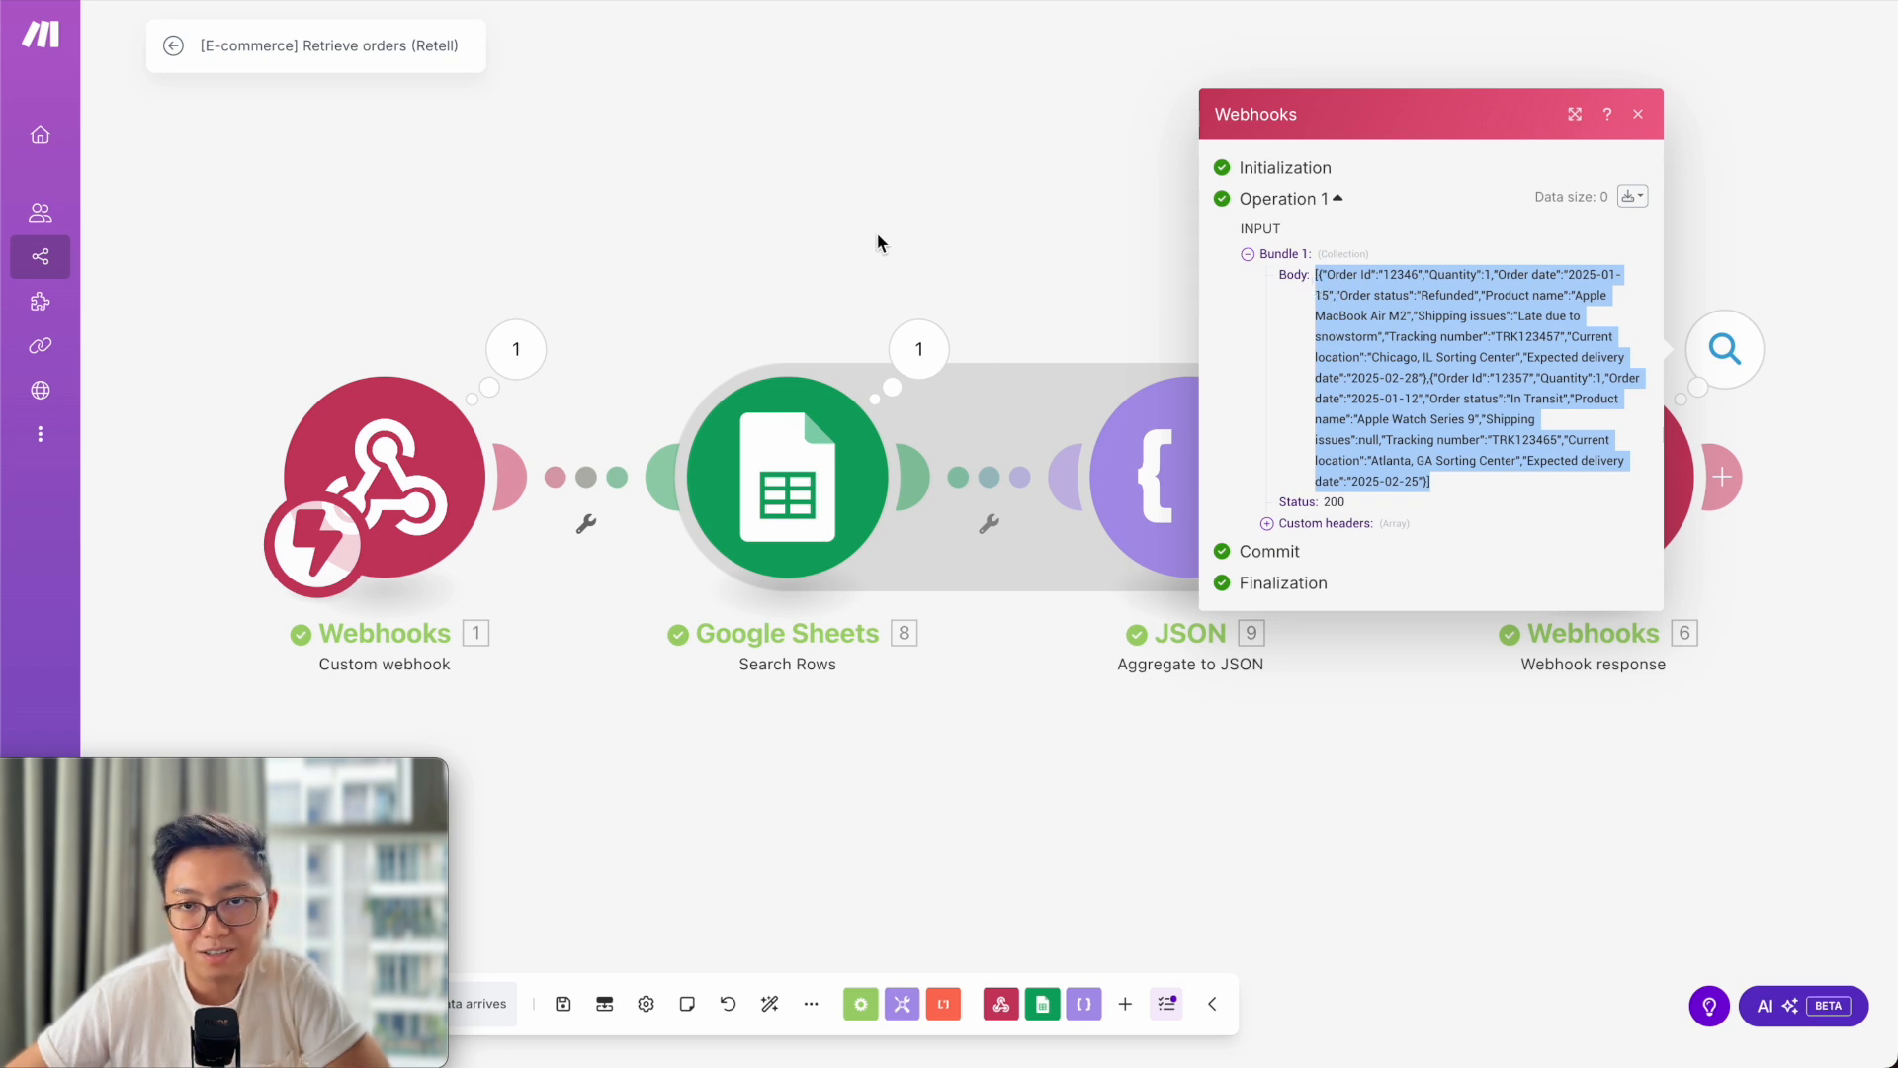
left_click(321, 1)
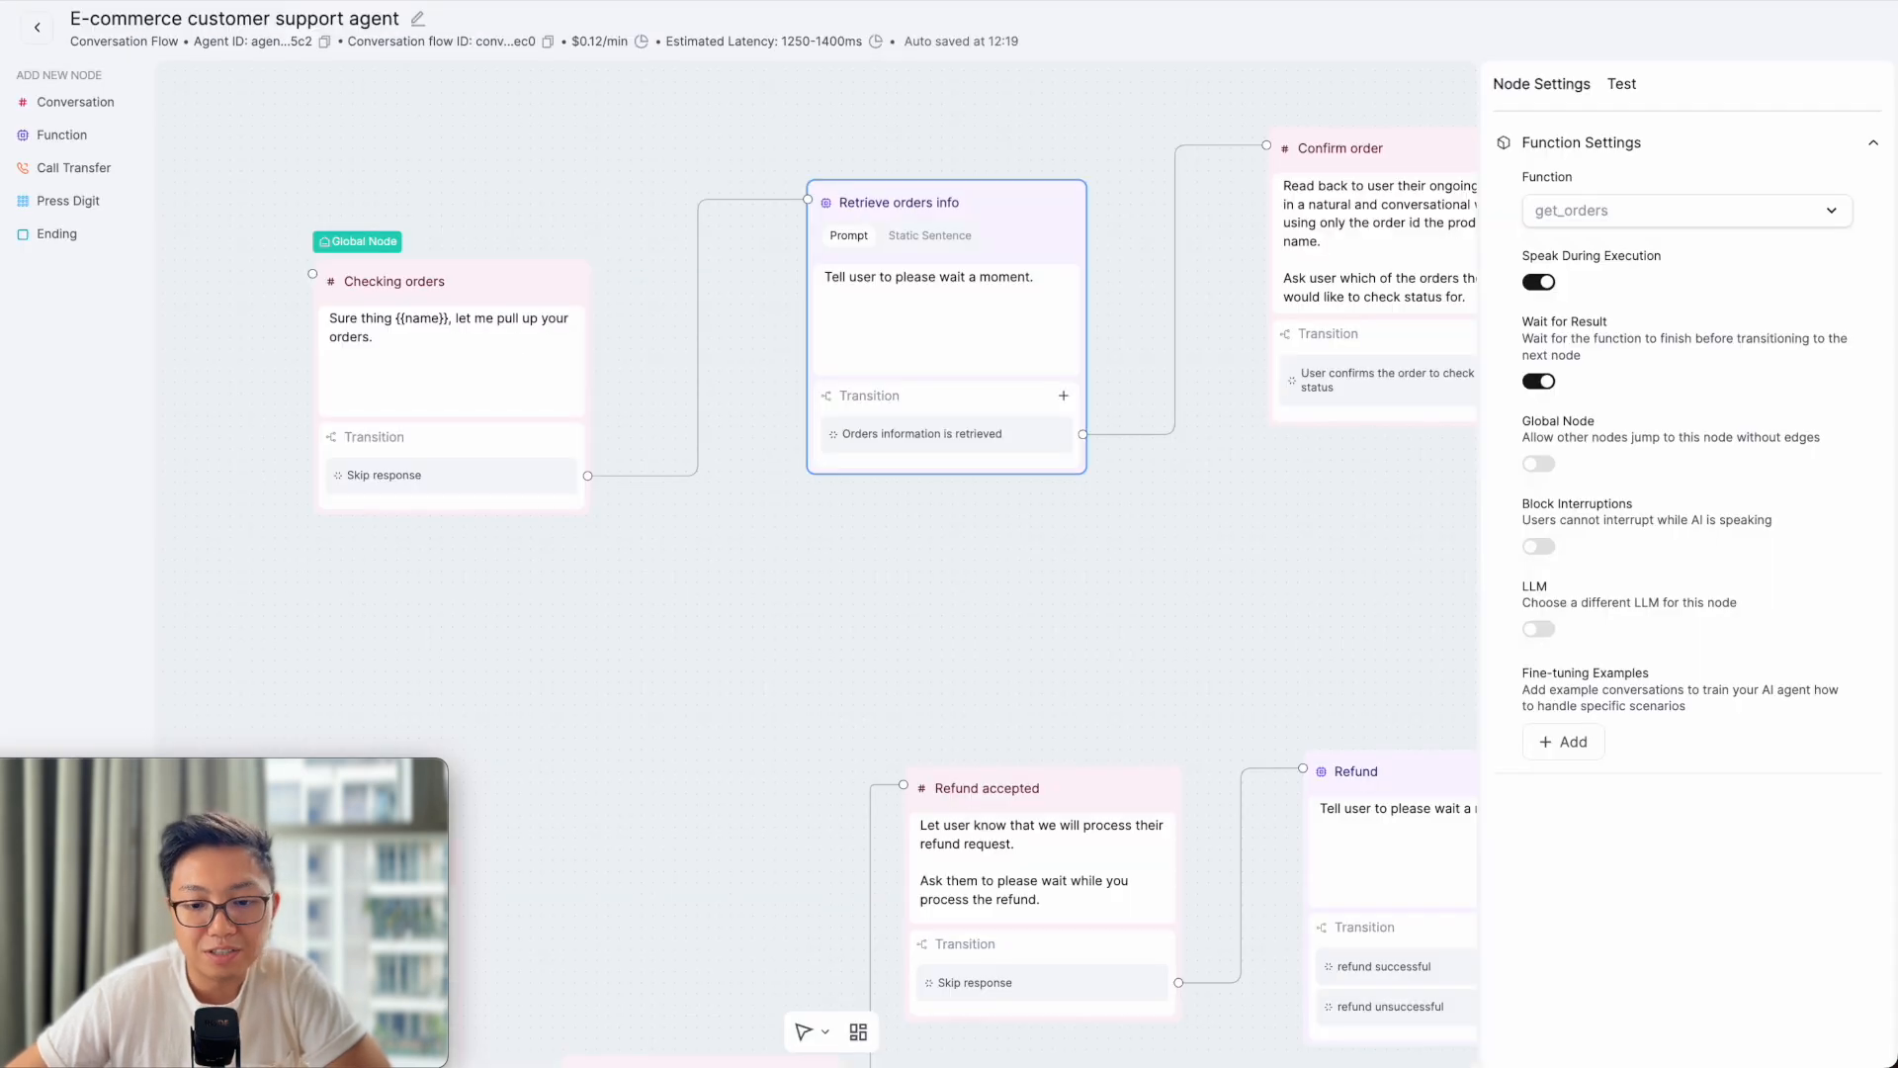
scroll(1071, 608, "right", 10)
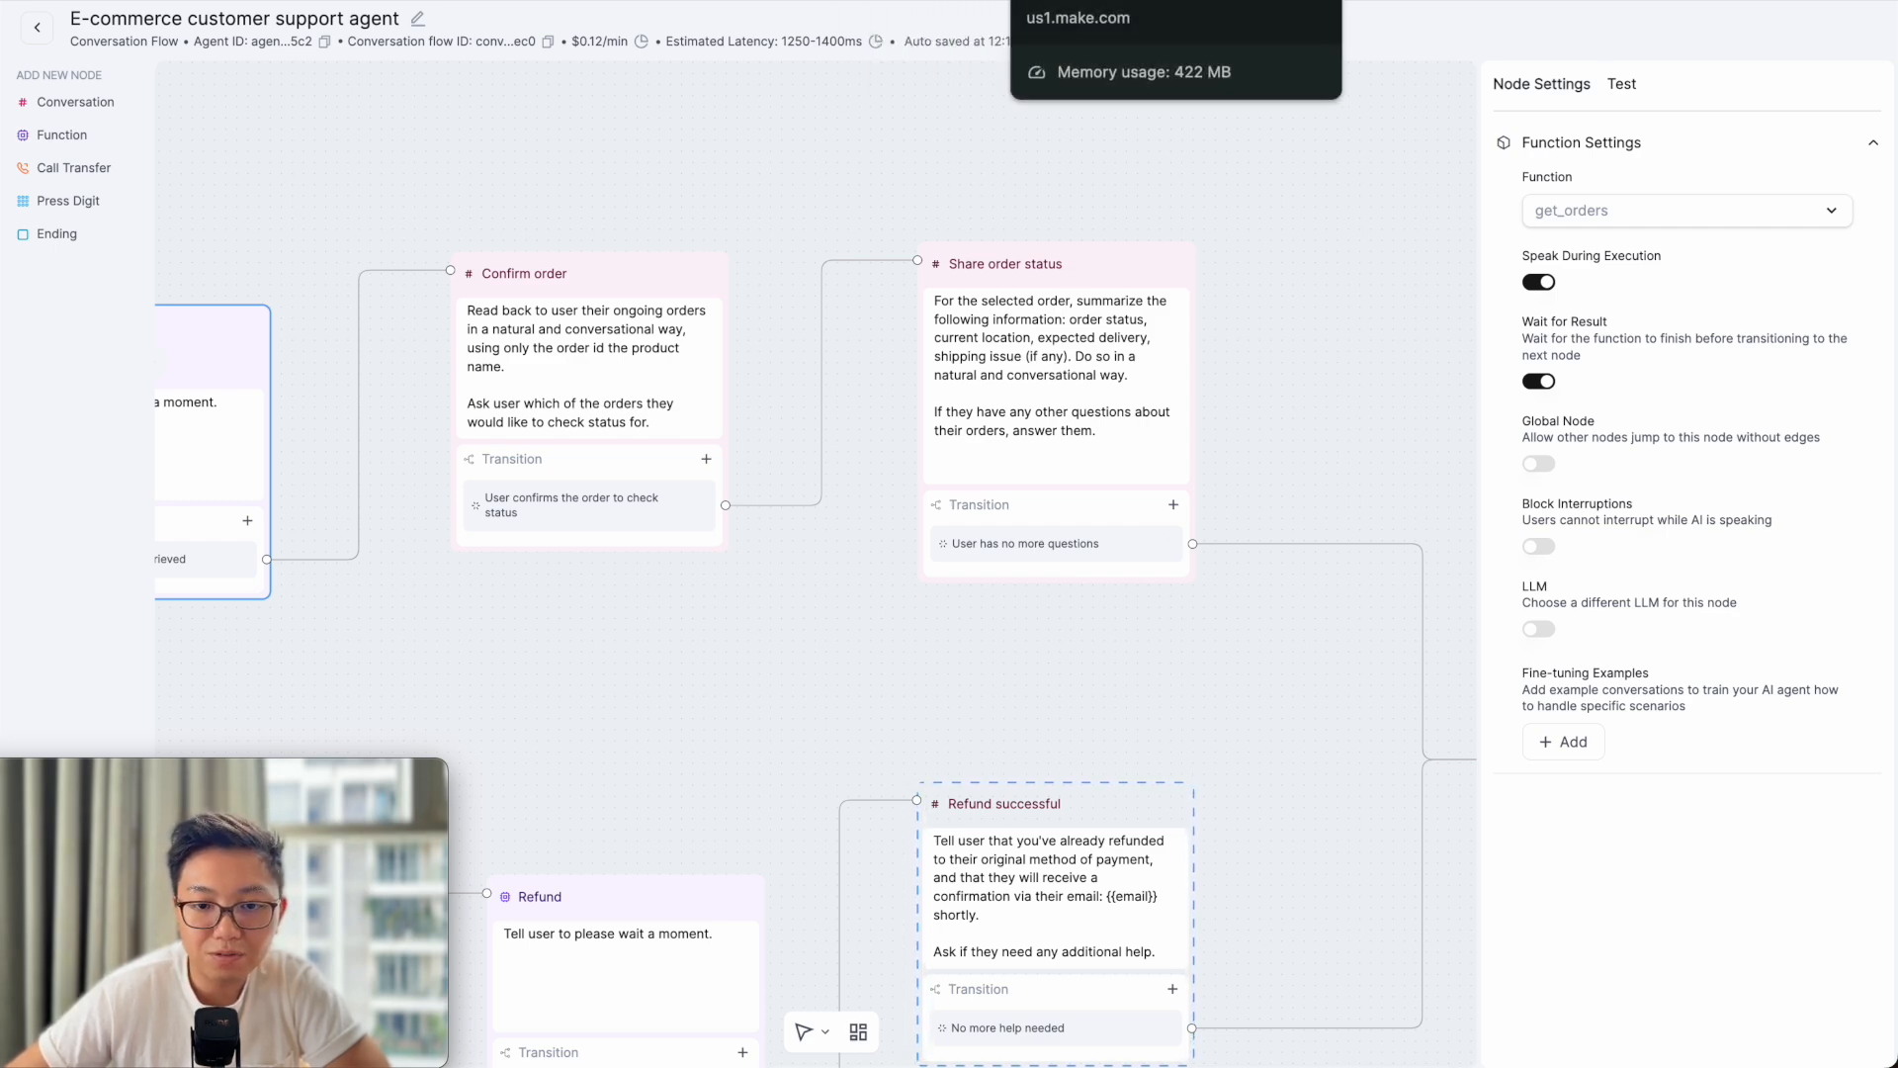
left_click(1082, 1)
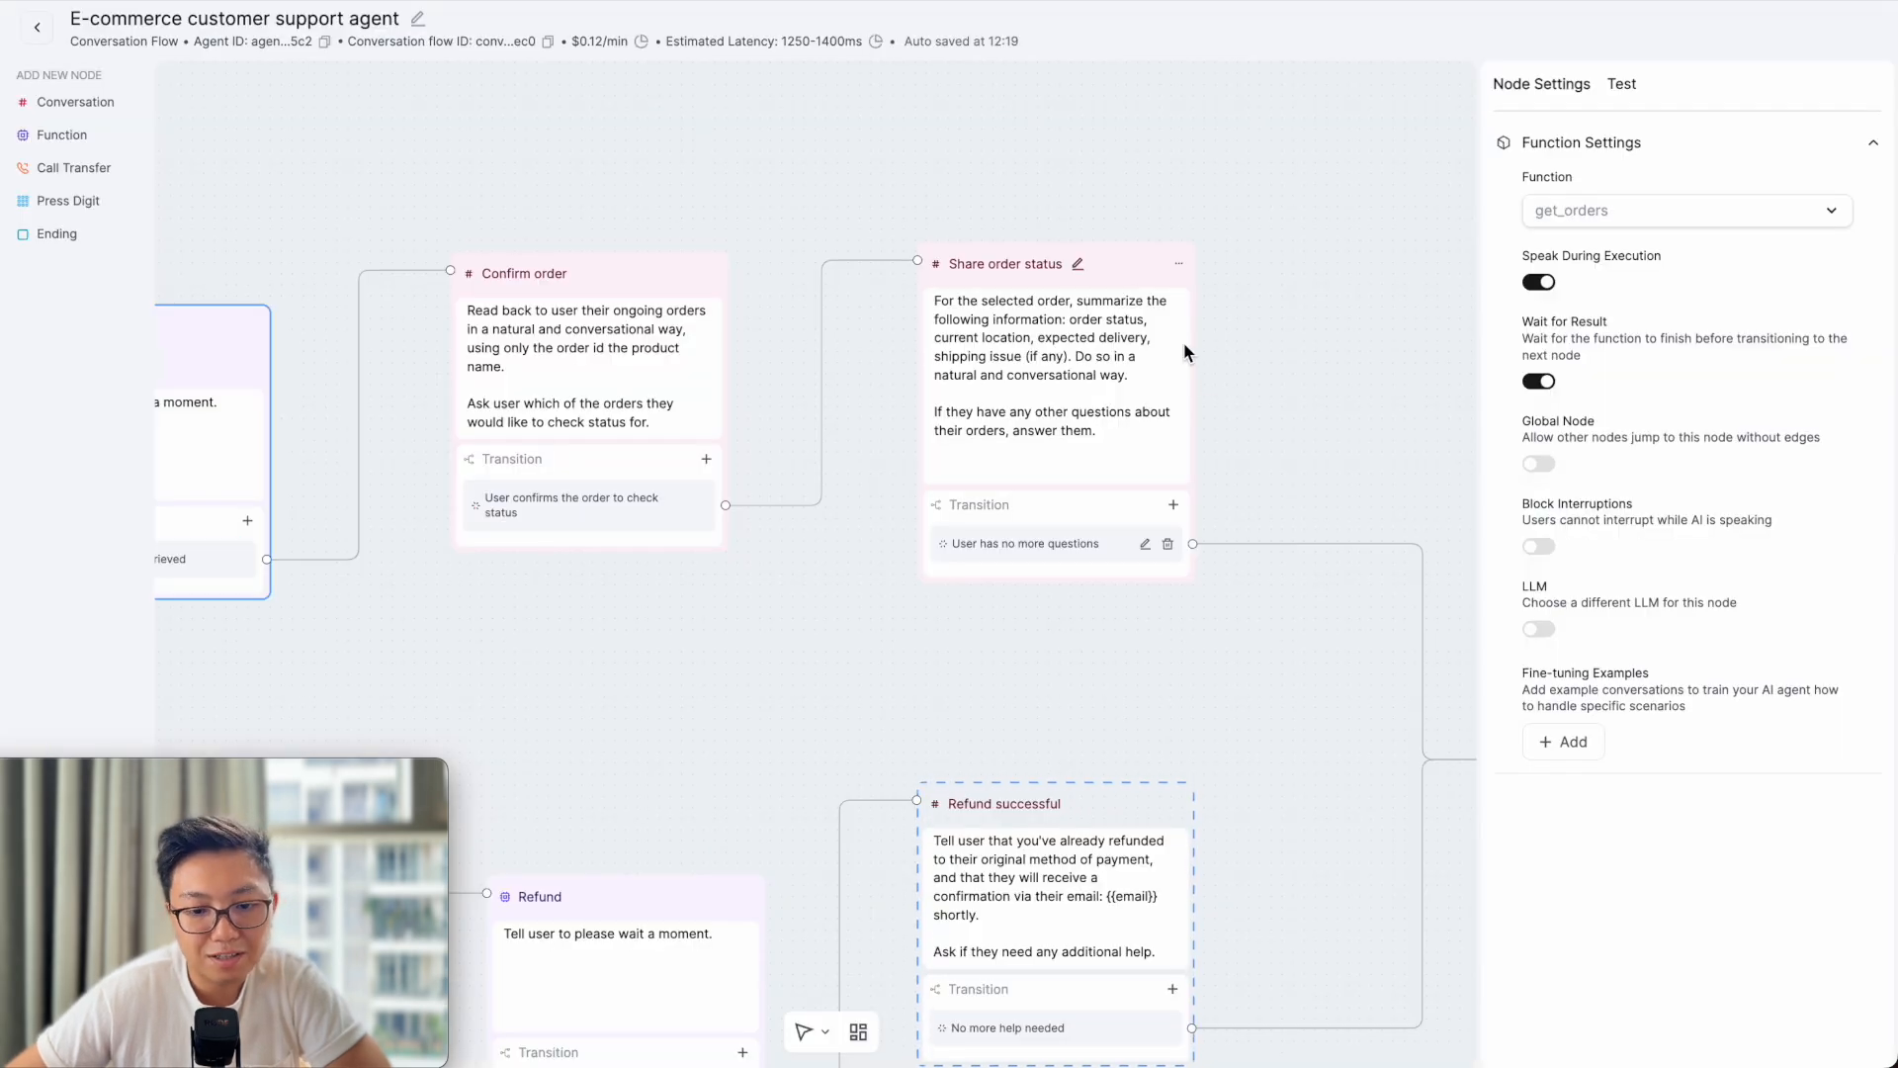
left_click(1127, 445)
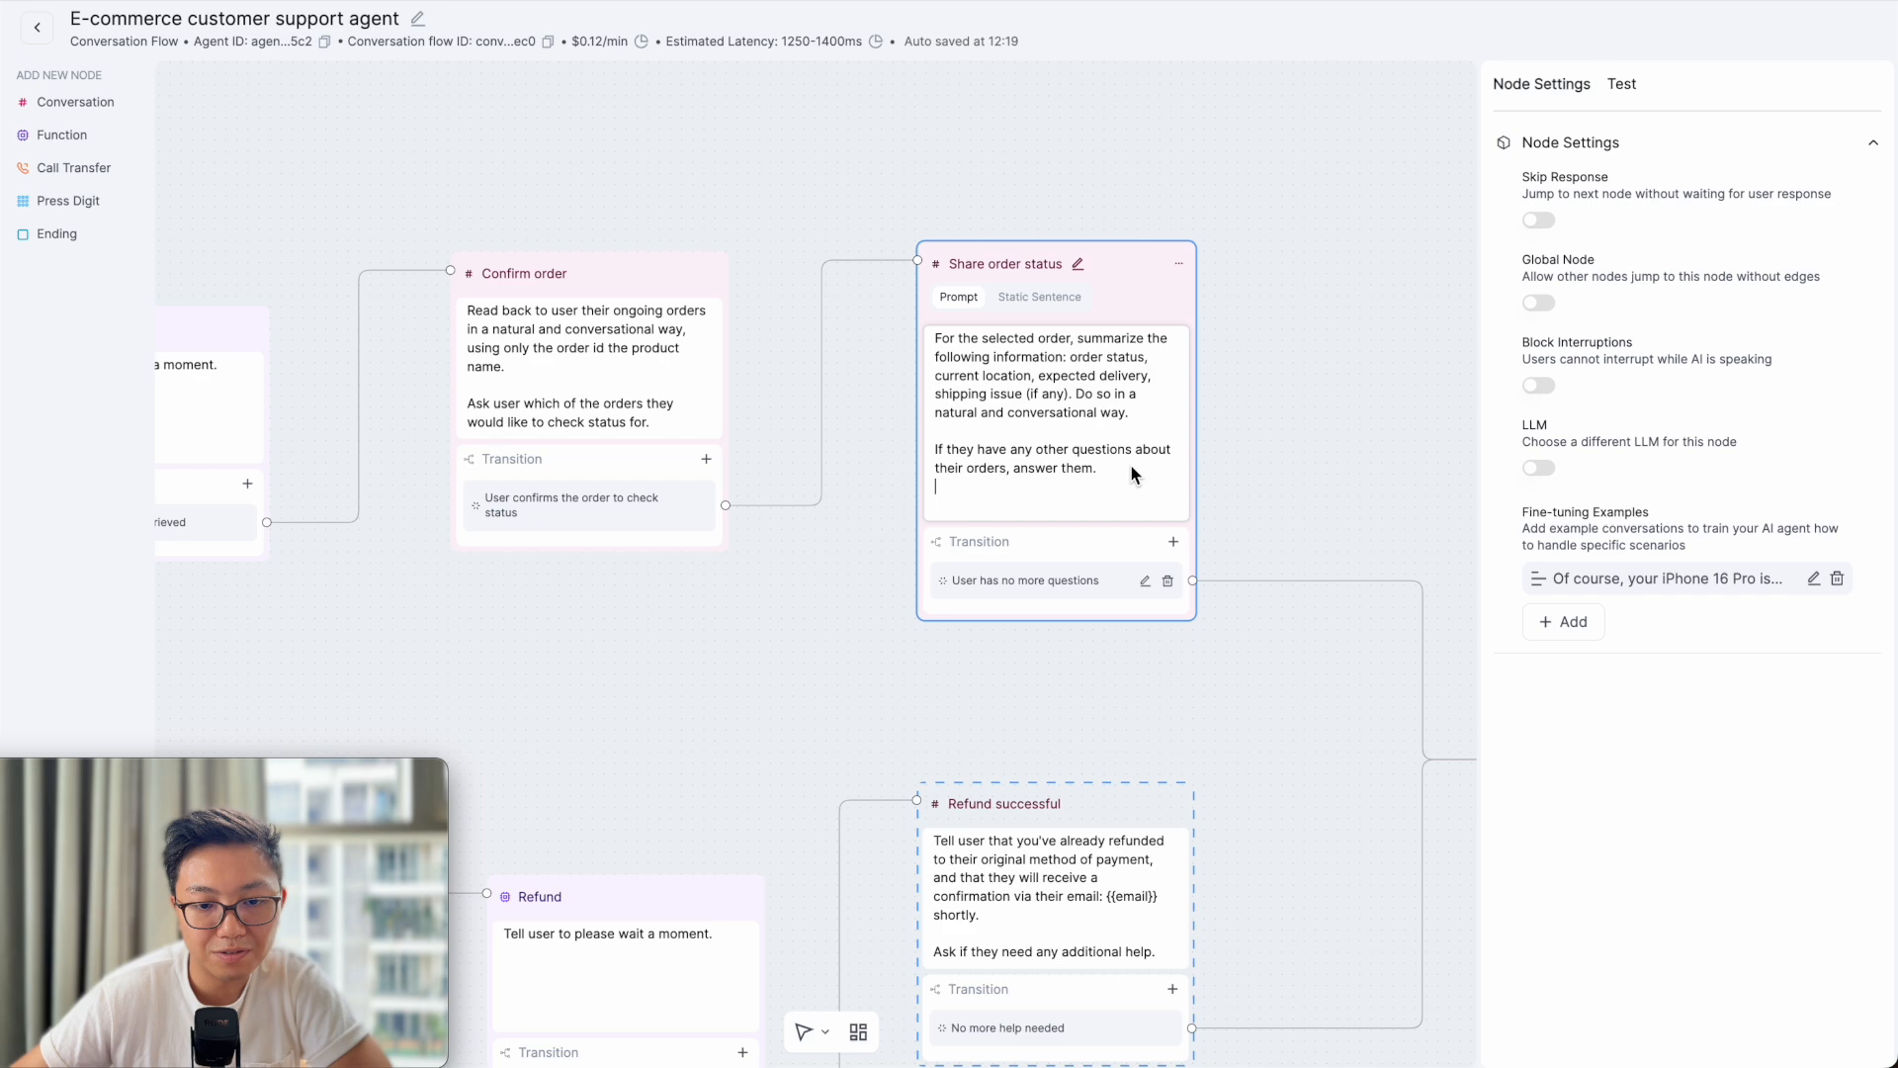
left_click(728, 618)
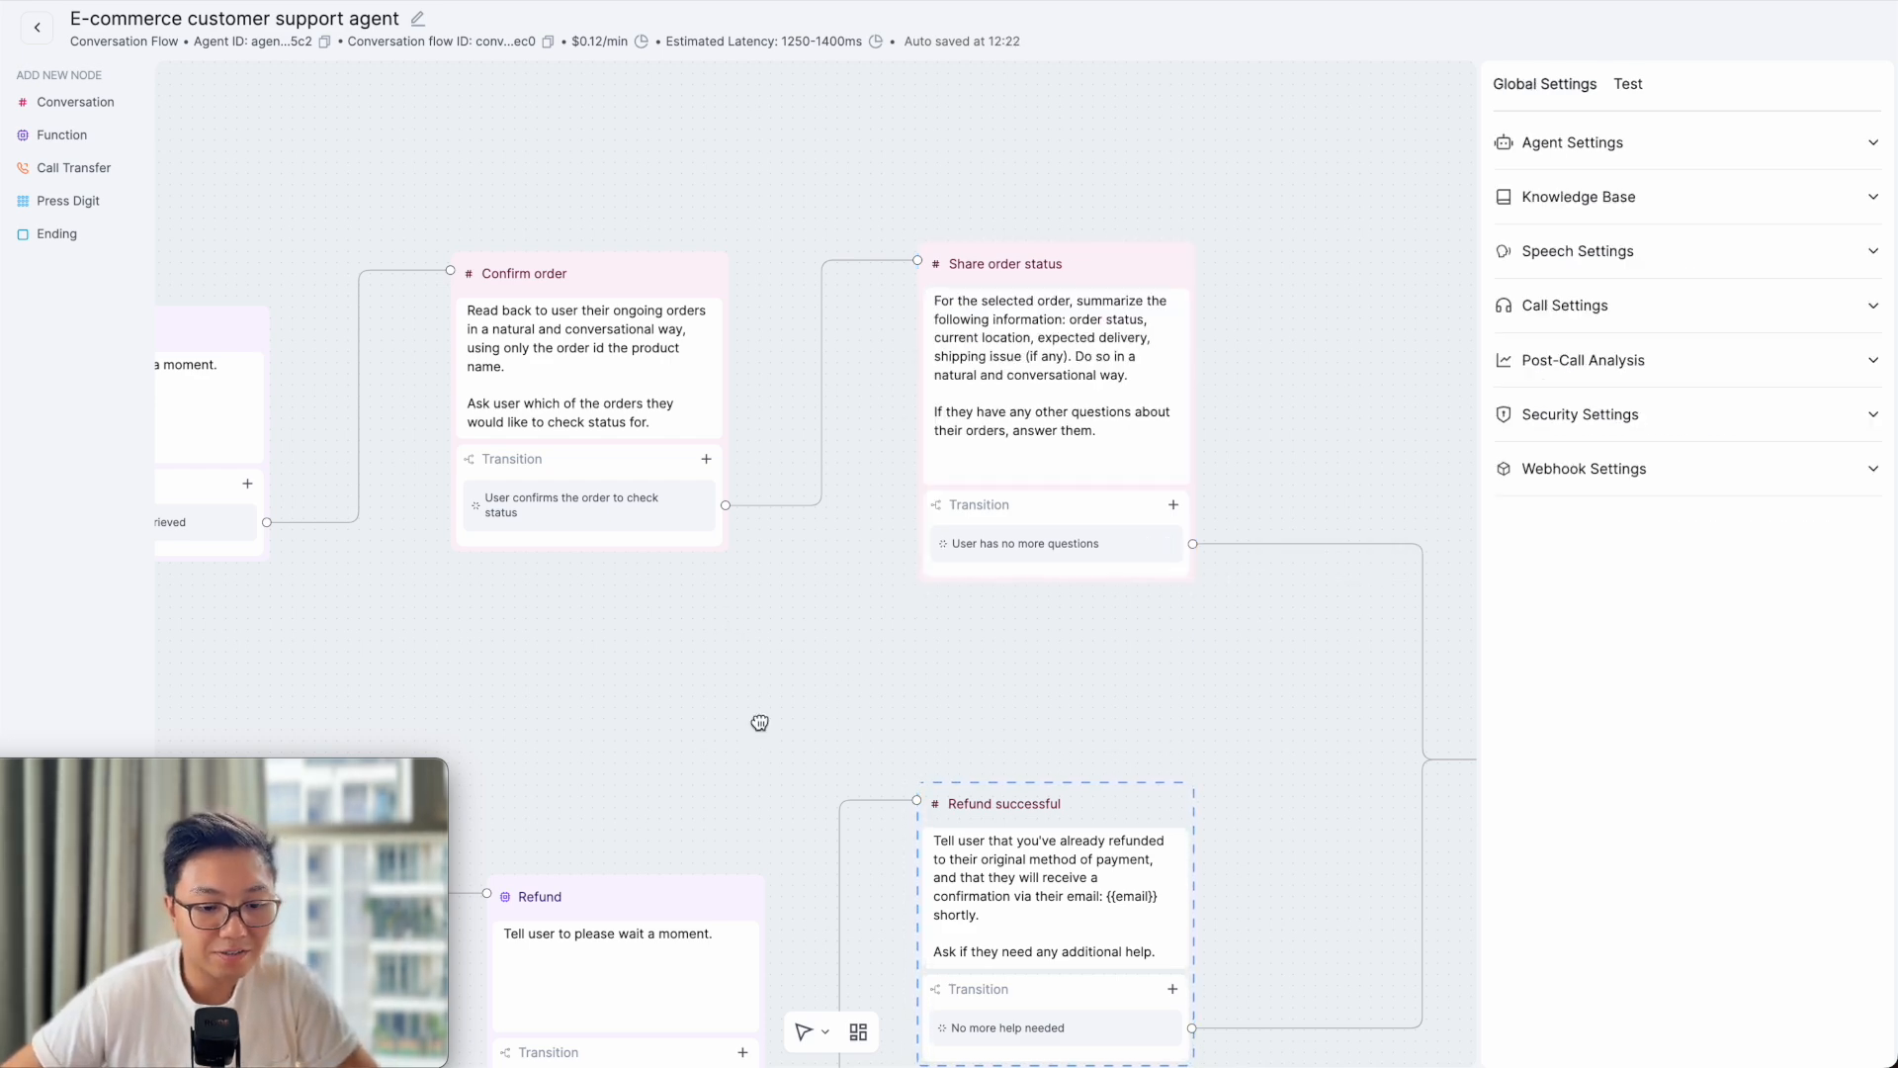
- Open the refund_order function used by the Refund node and examine its webhook URL and JSON parameters
left_click_drag(760, 723, 902, 371)
left_click(767, 551)
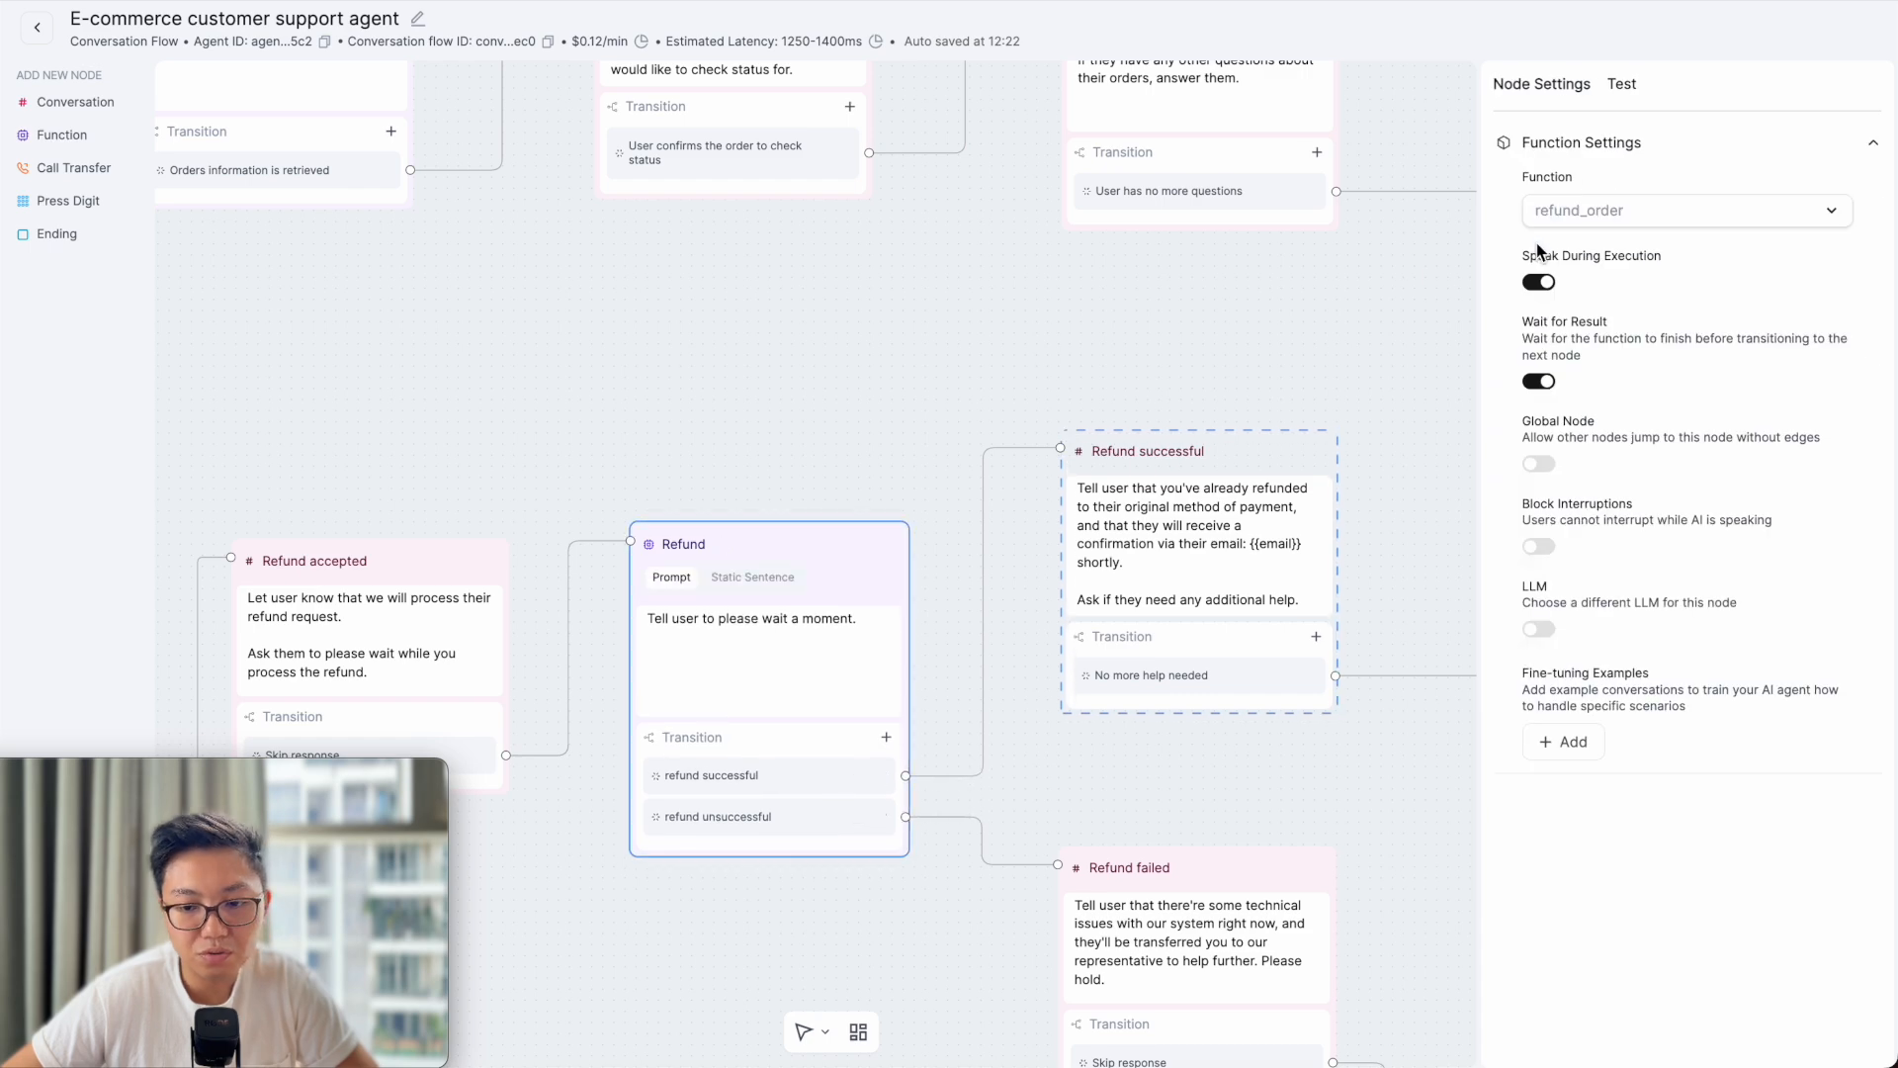
left_click(1668, 216)
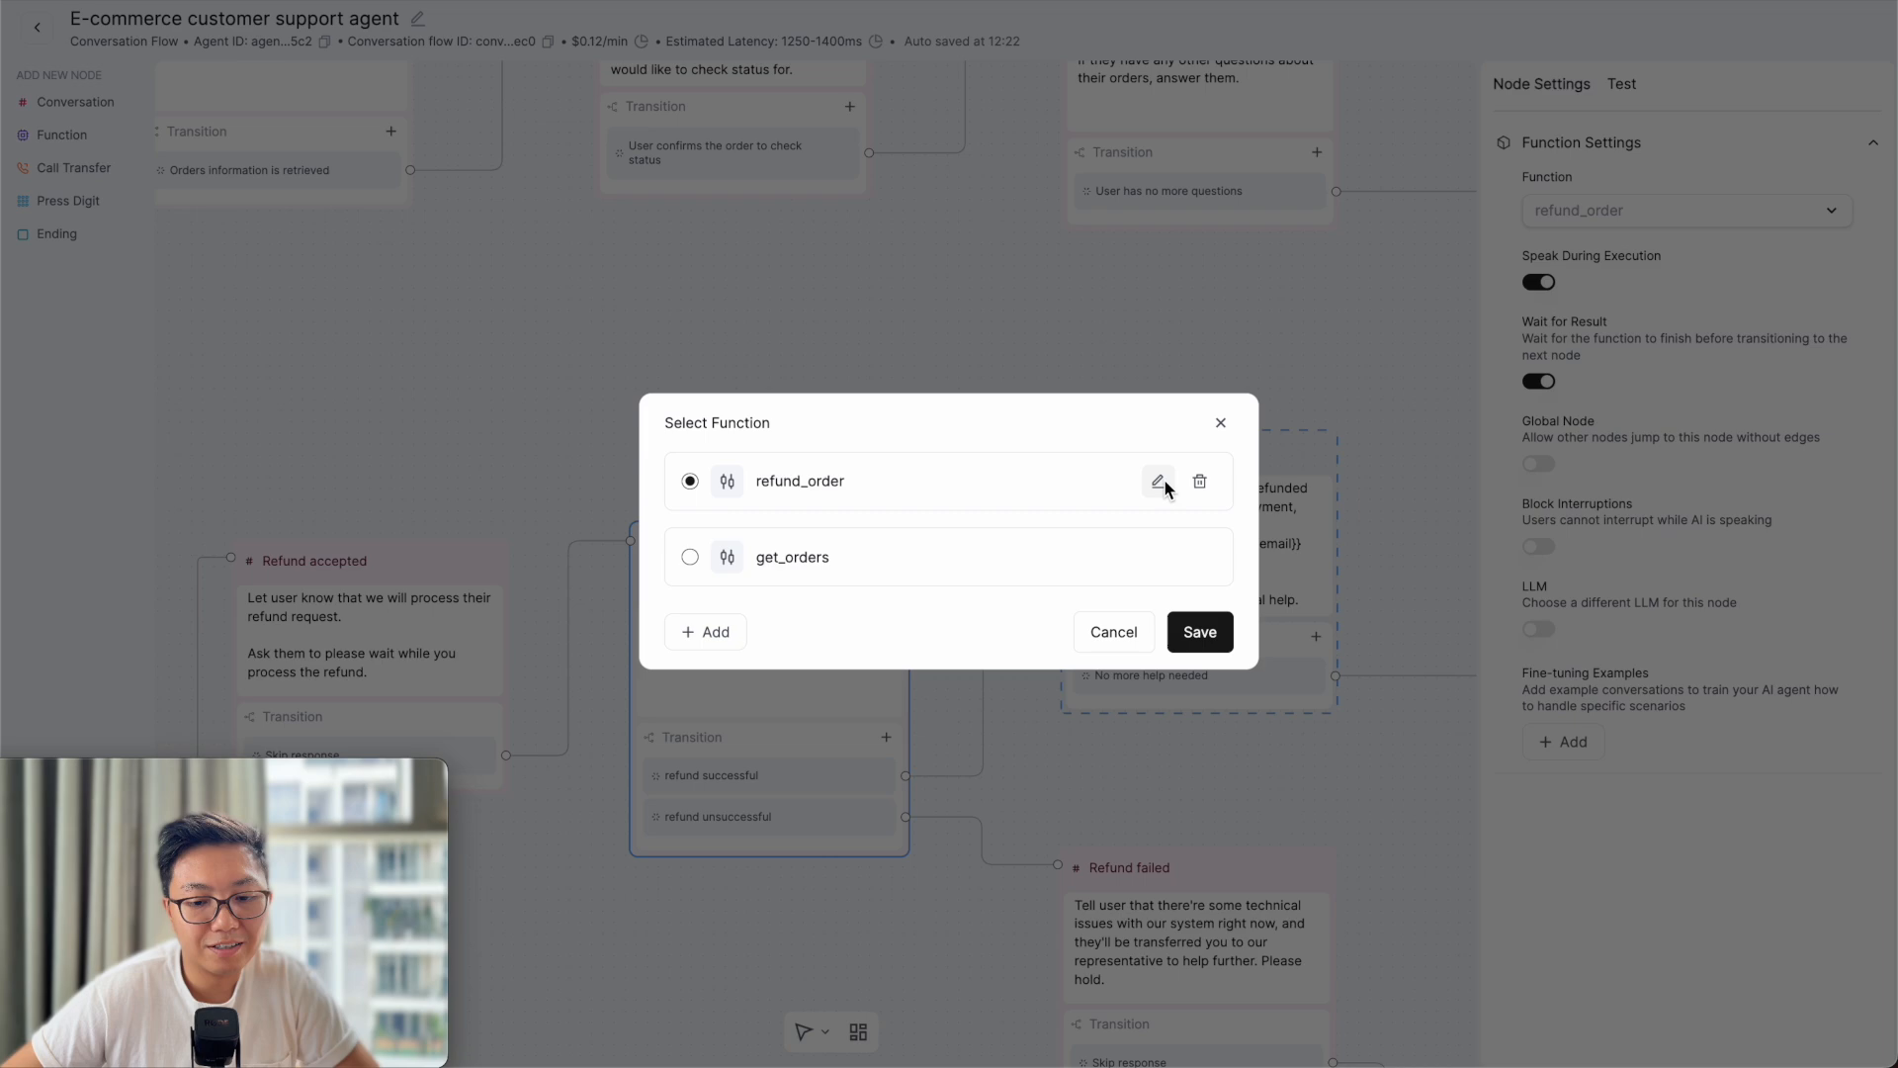
left_click(1162, 482)
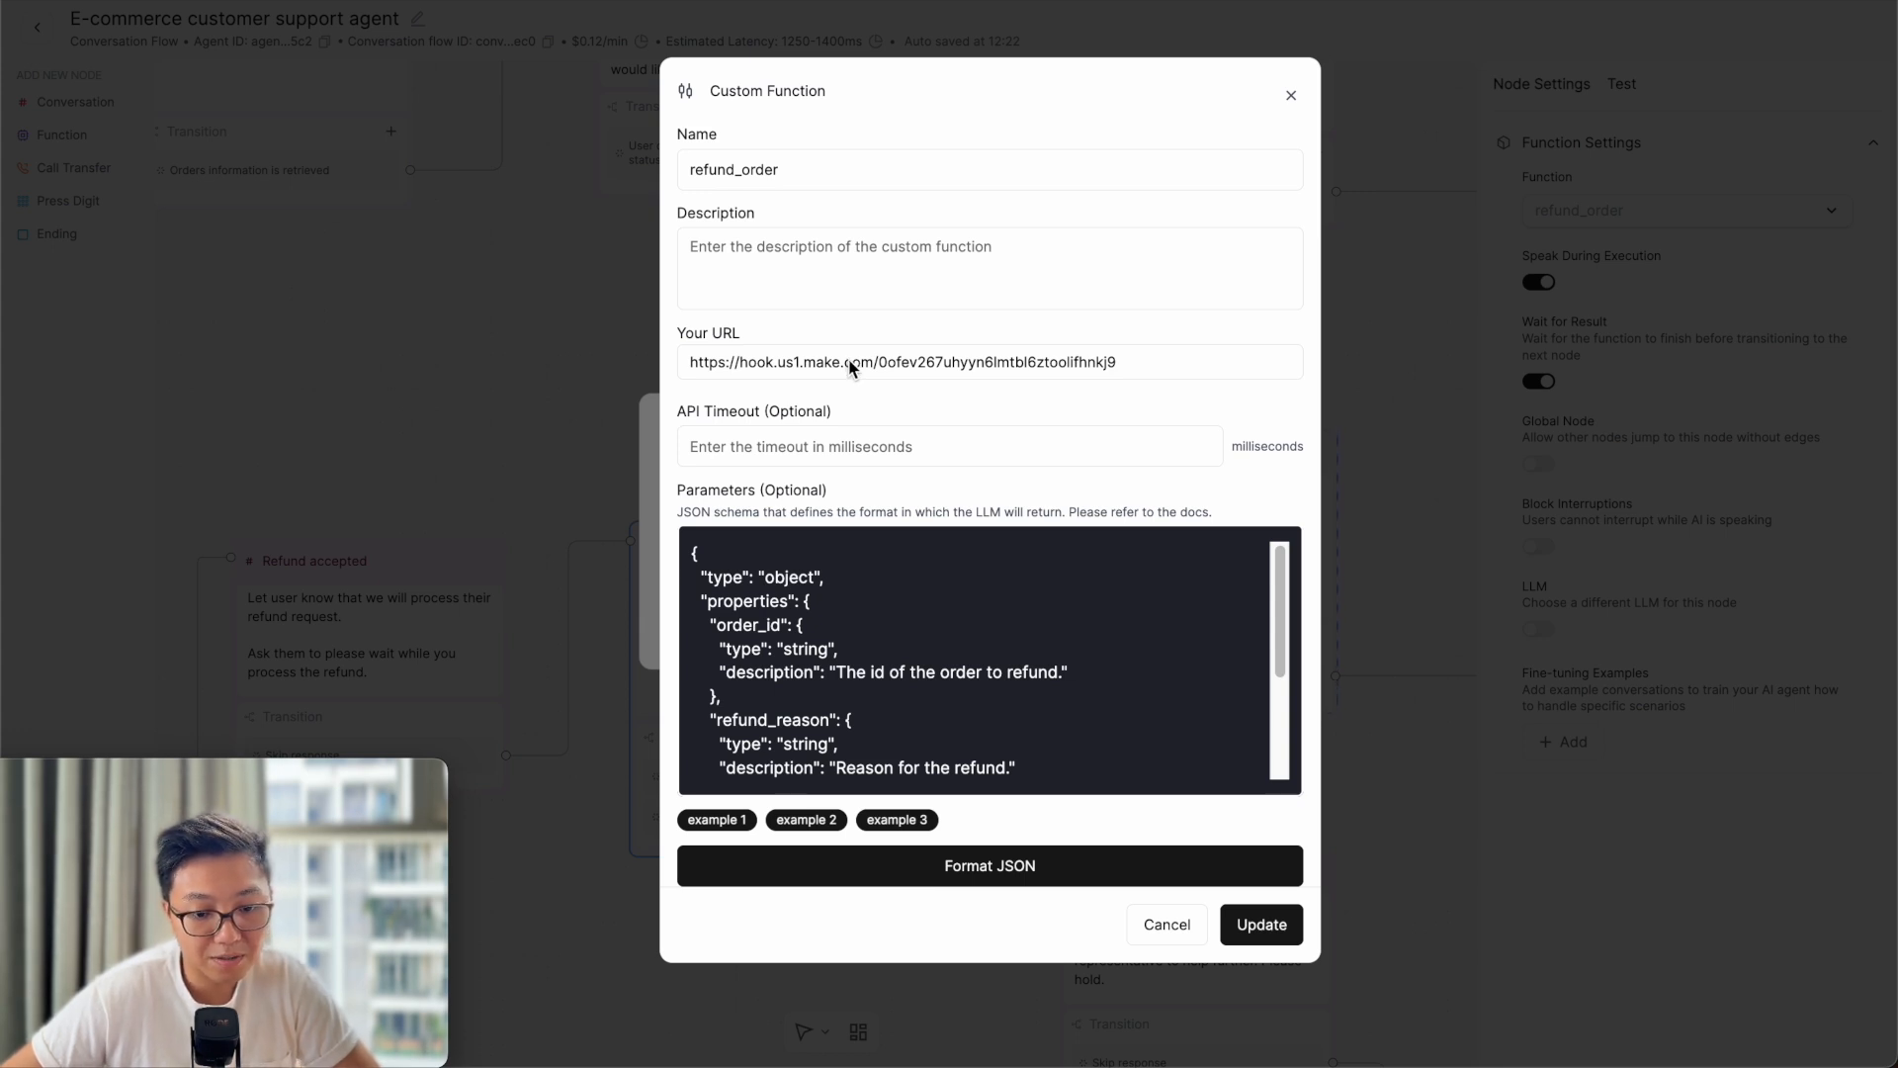
scroll(870, 669, "down", 1)
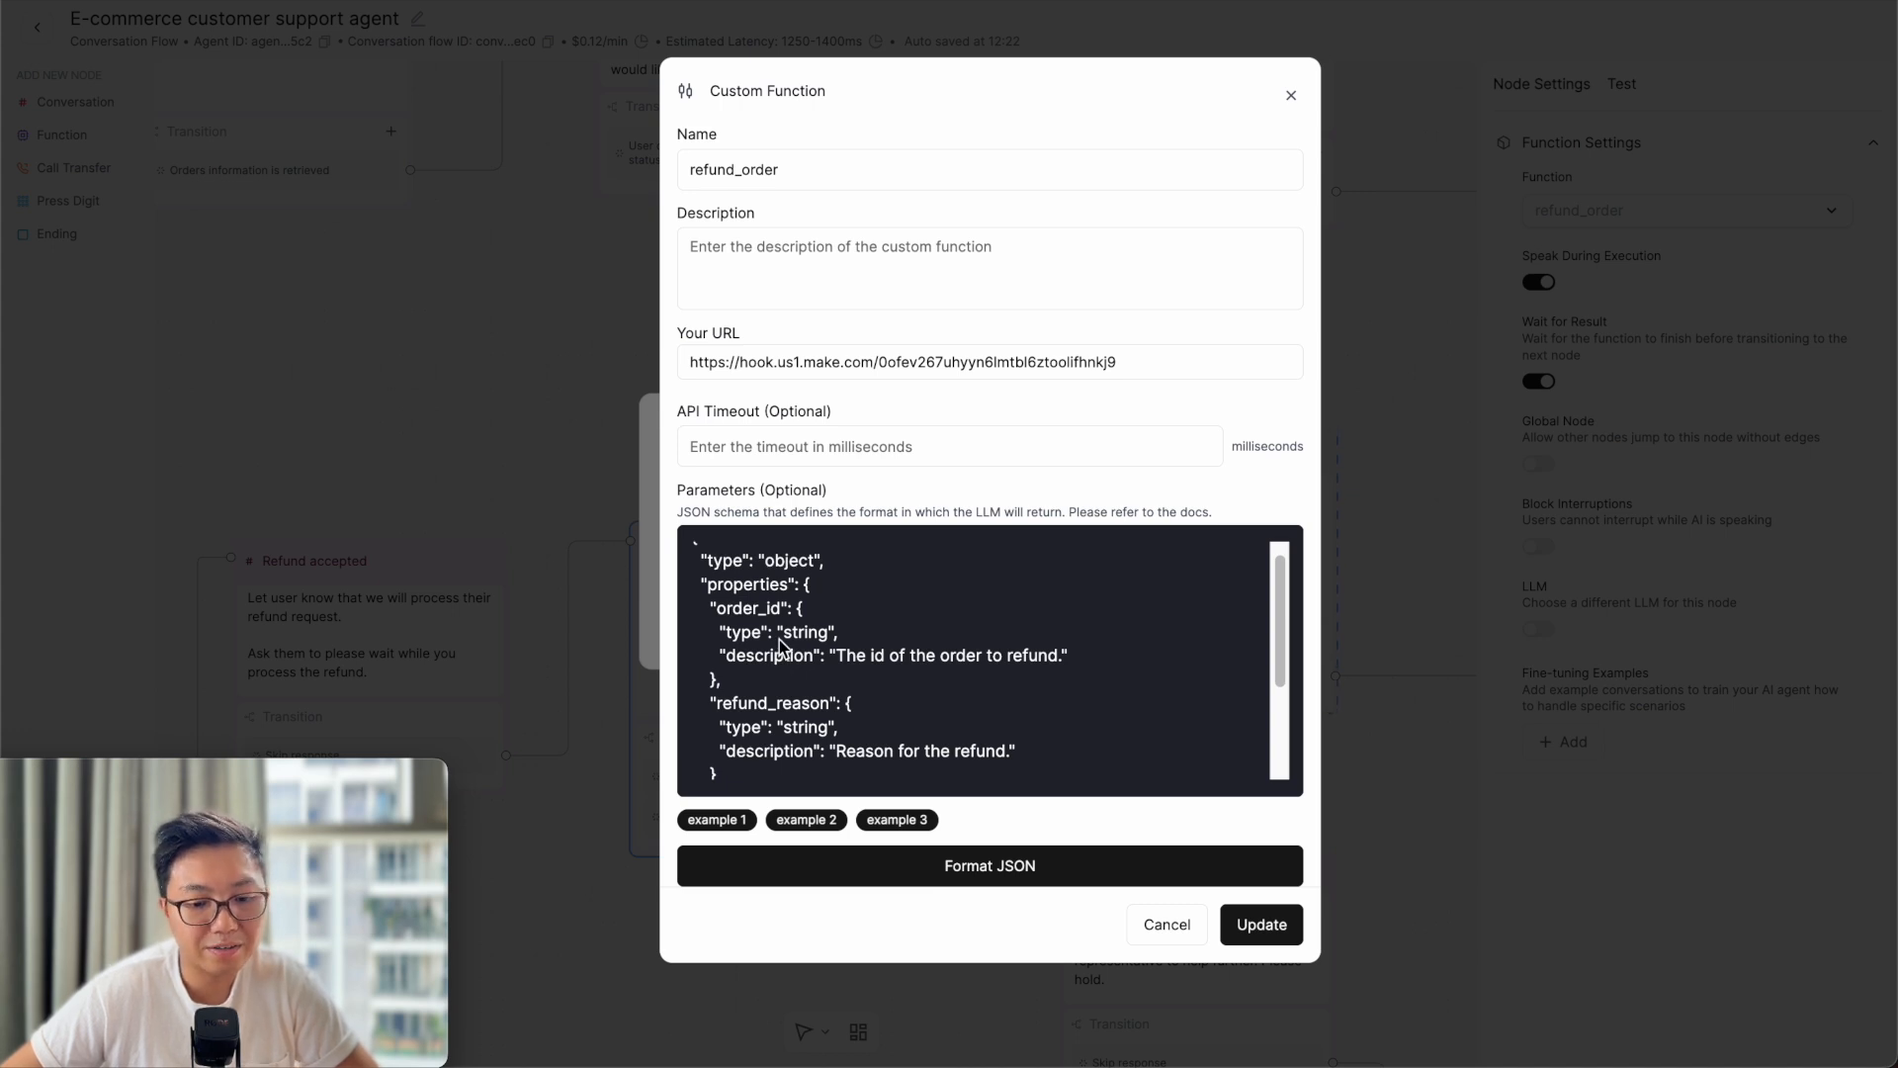
scroll(781, 643, "down", 1)
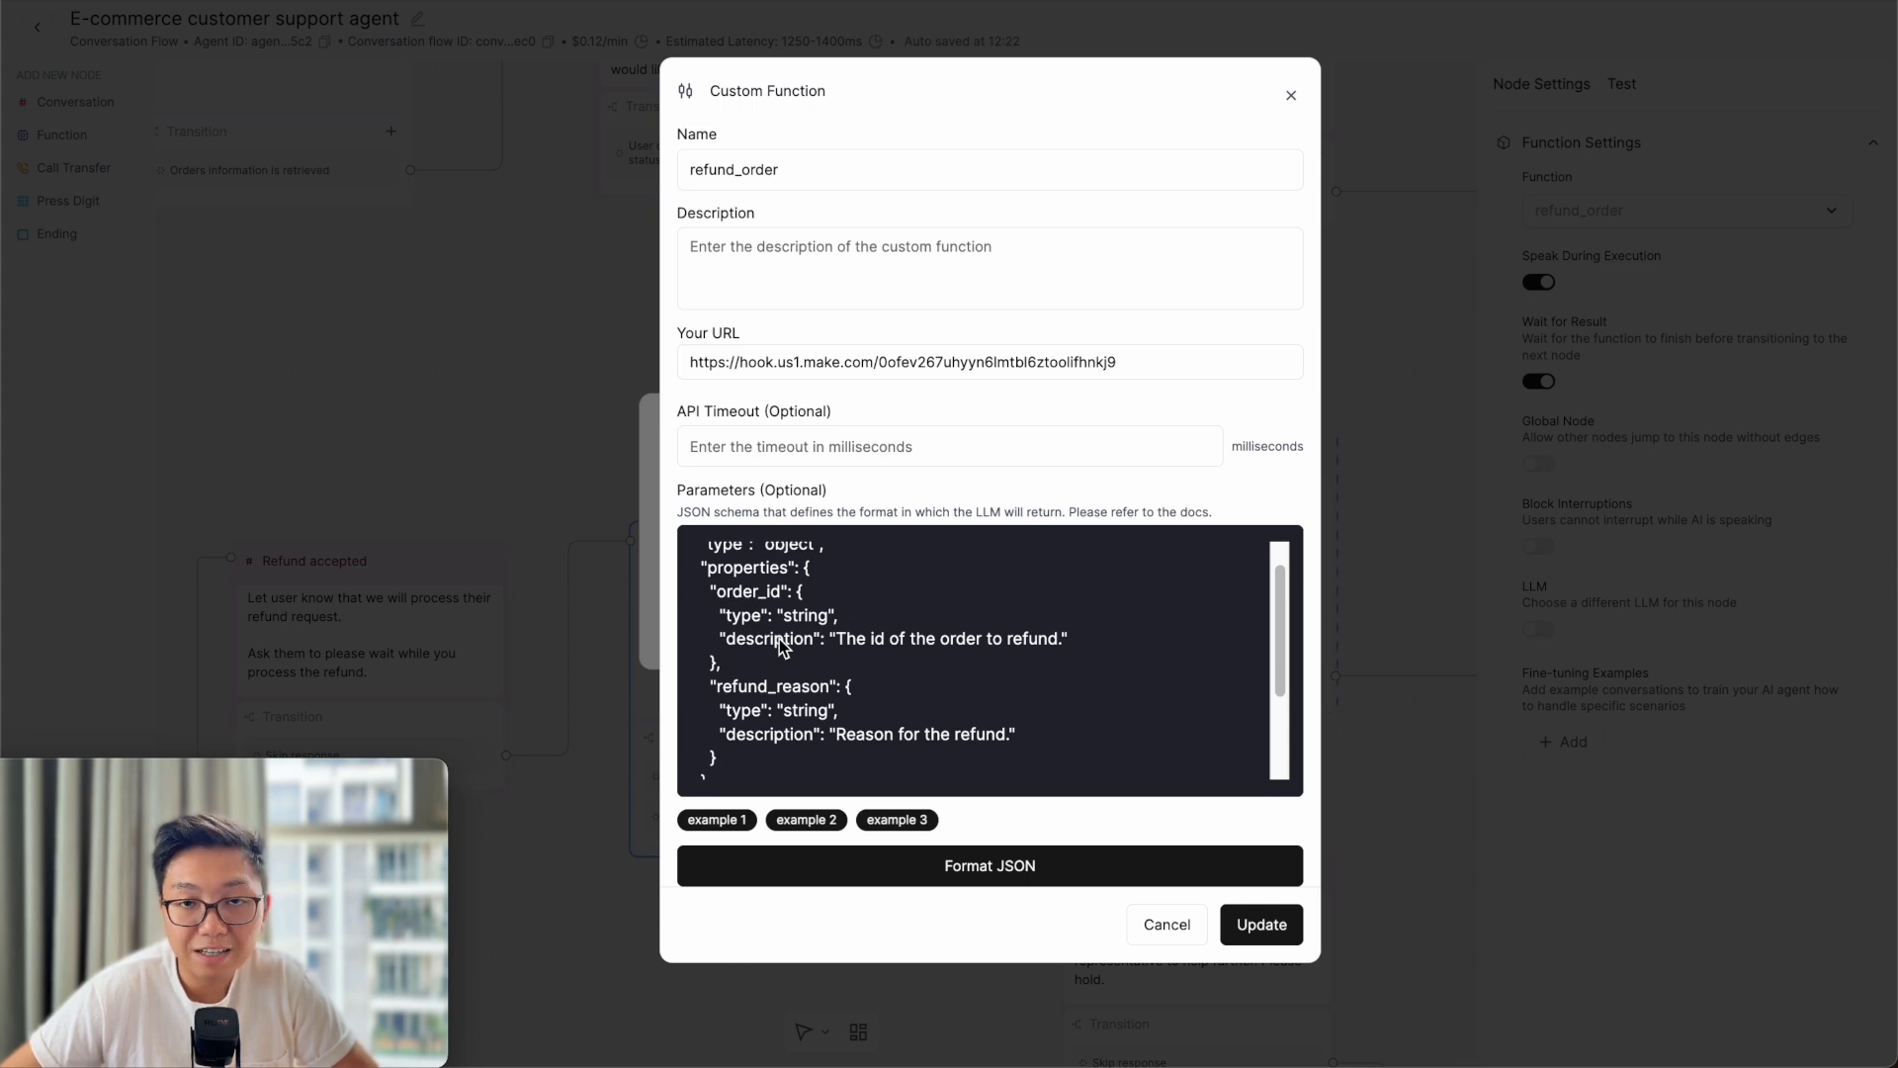
scroll(787, 663, "down", 1)
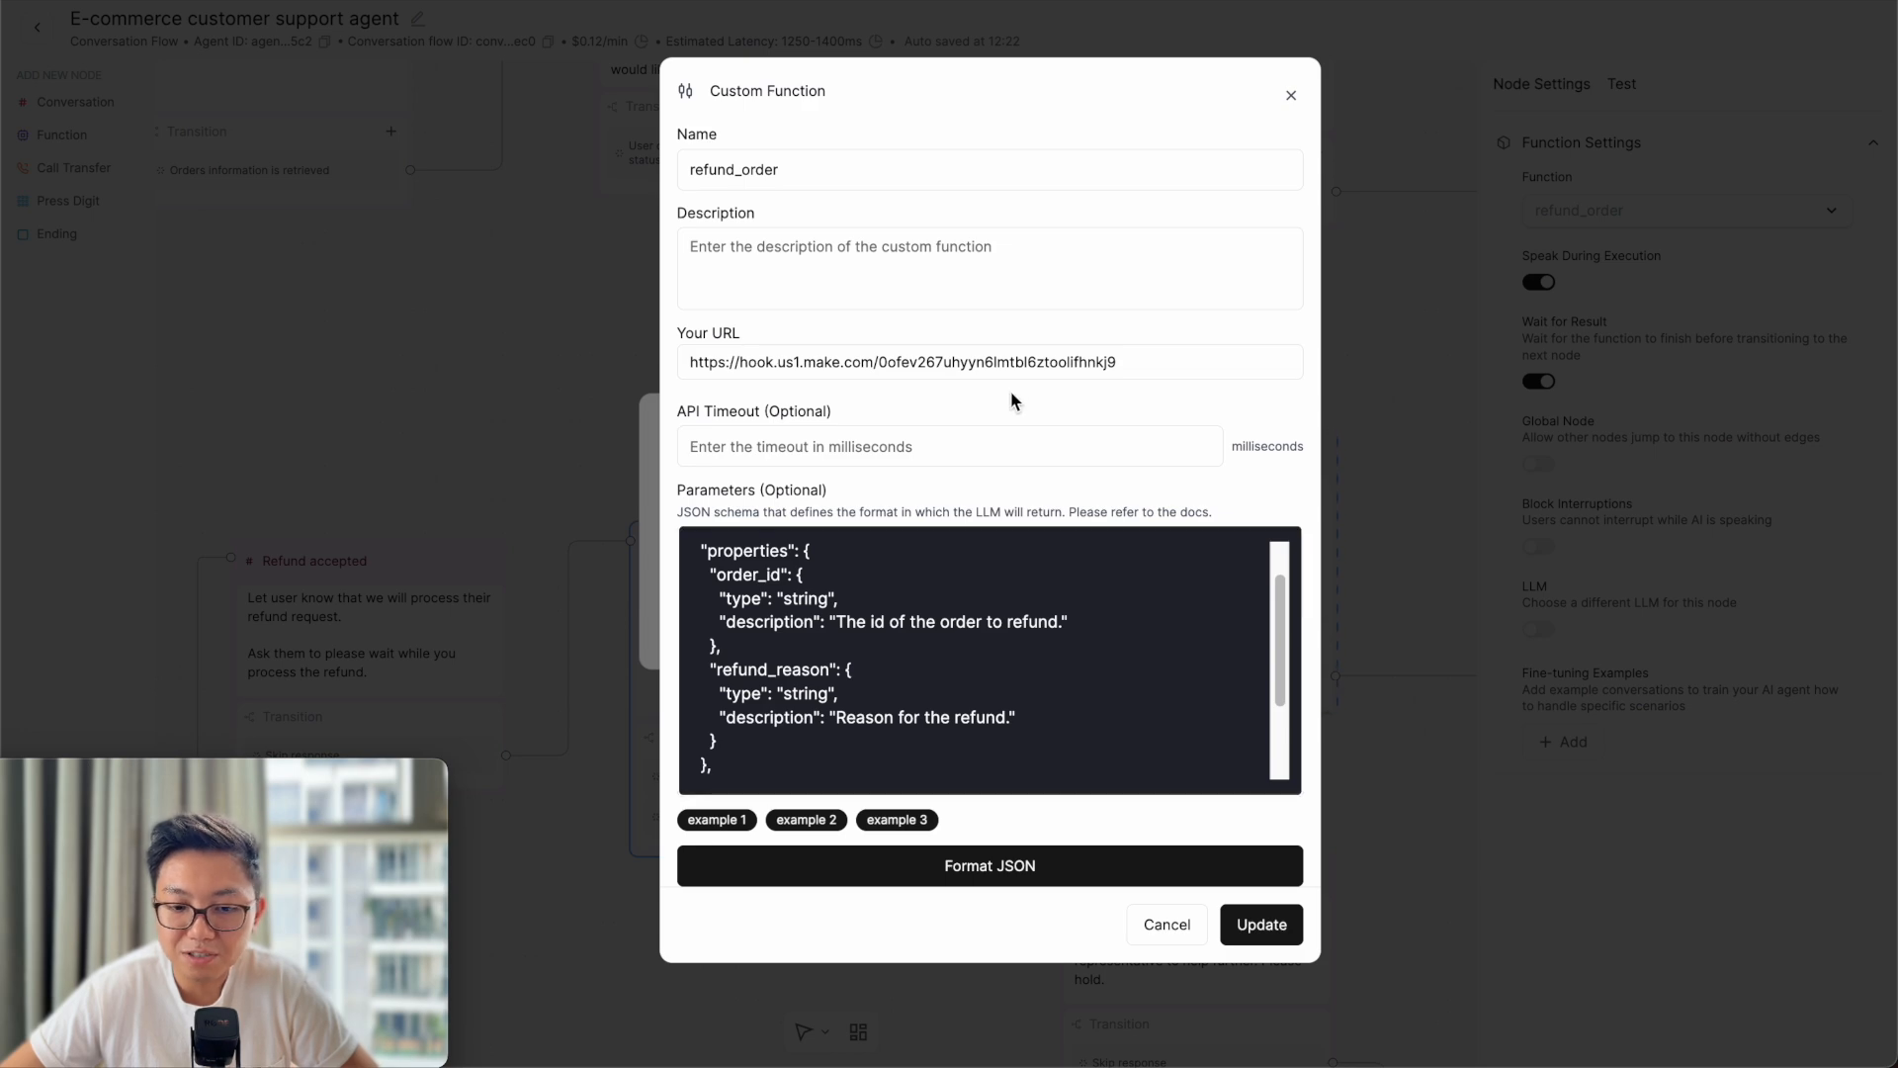
left_click(1408, 153)
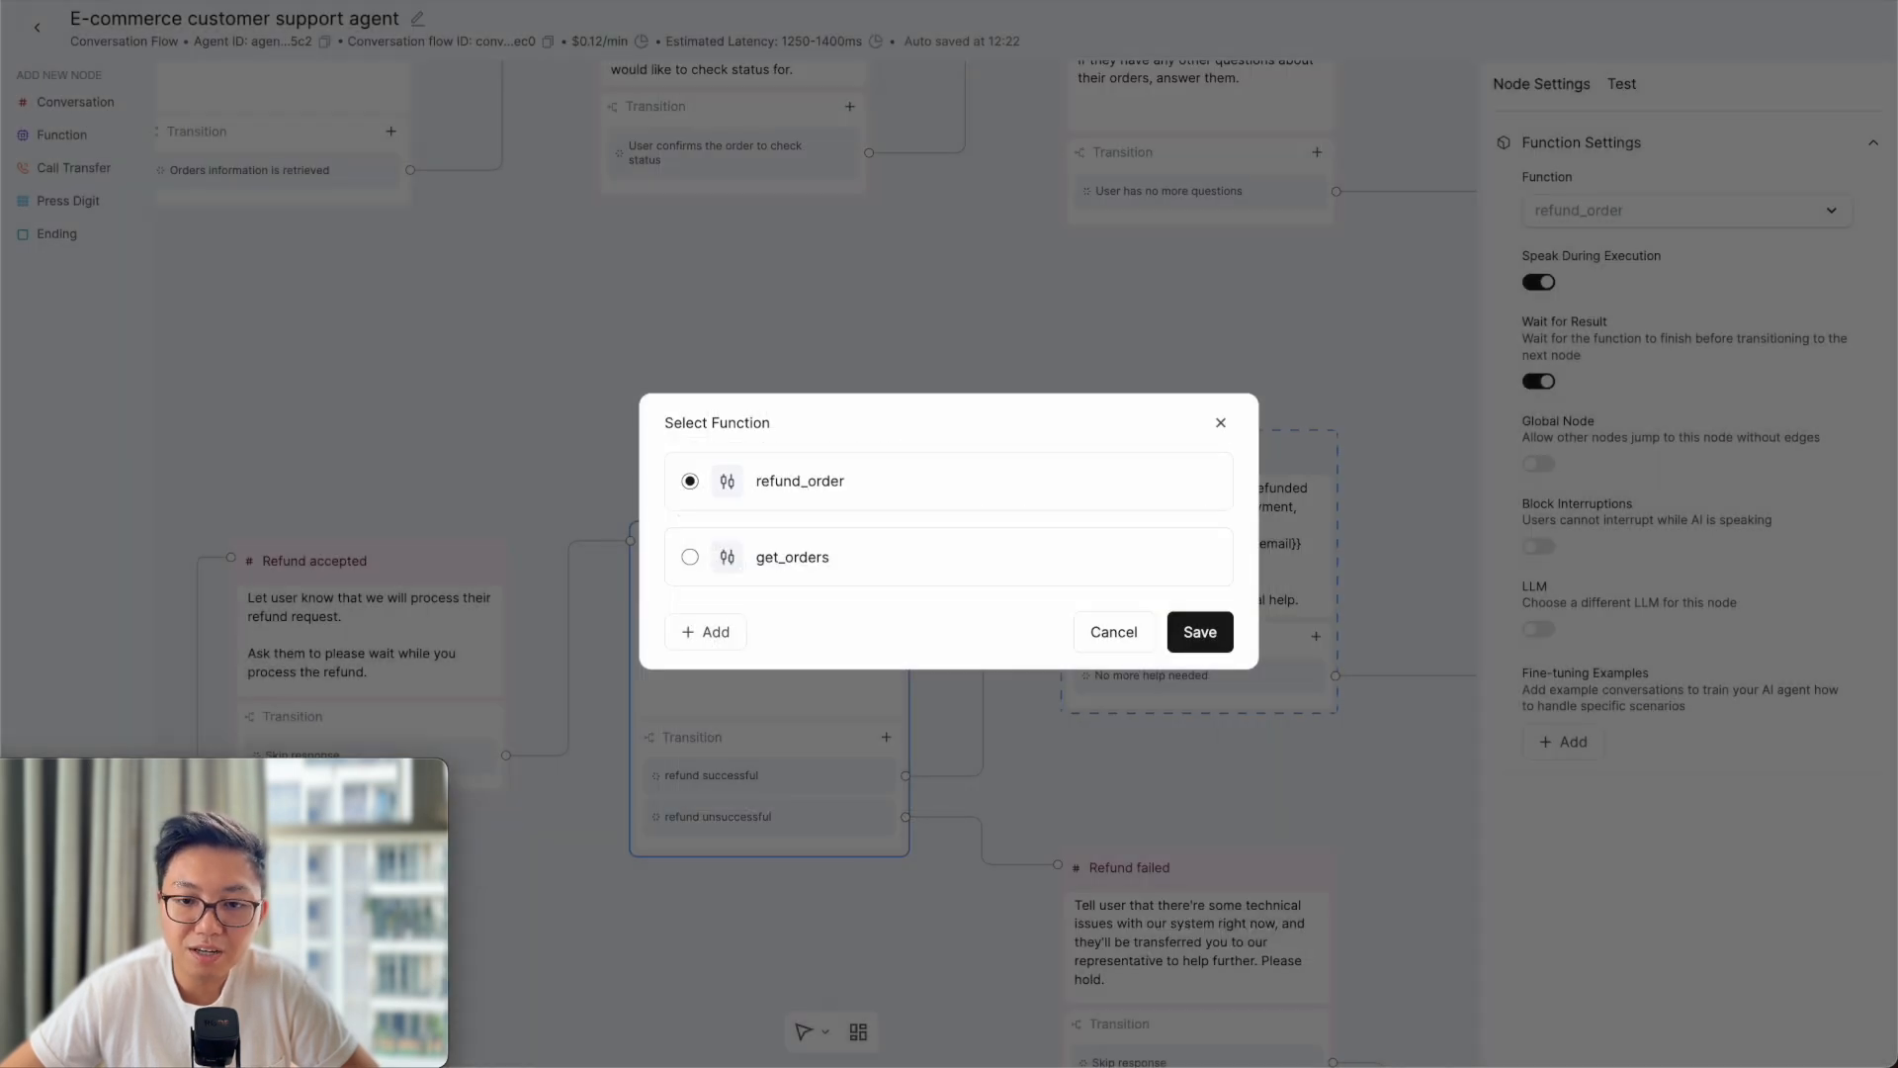
- Switch to Make's Initiate refund (Retell) scenario and inspect the custom webhook's address and the args it received
left_click(1203, 161)
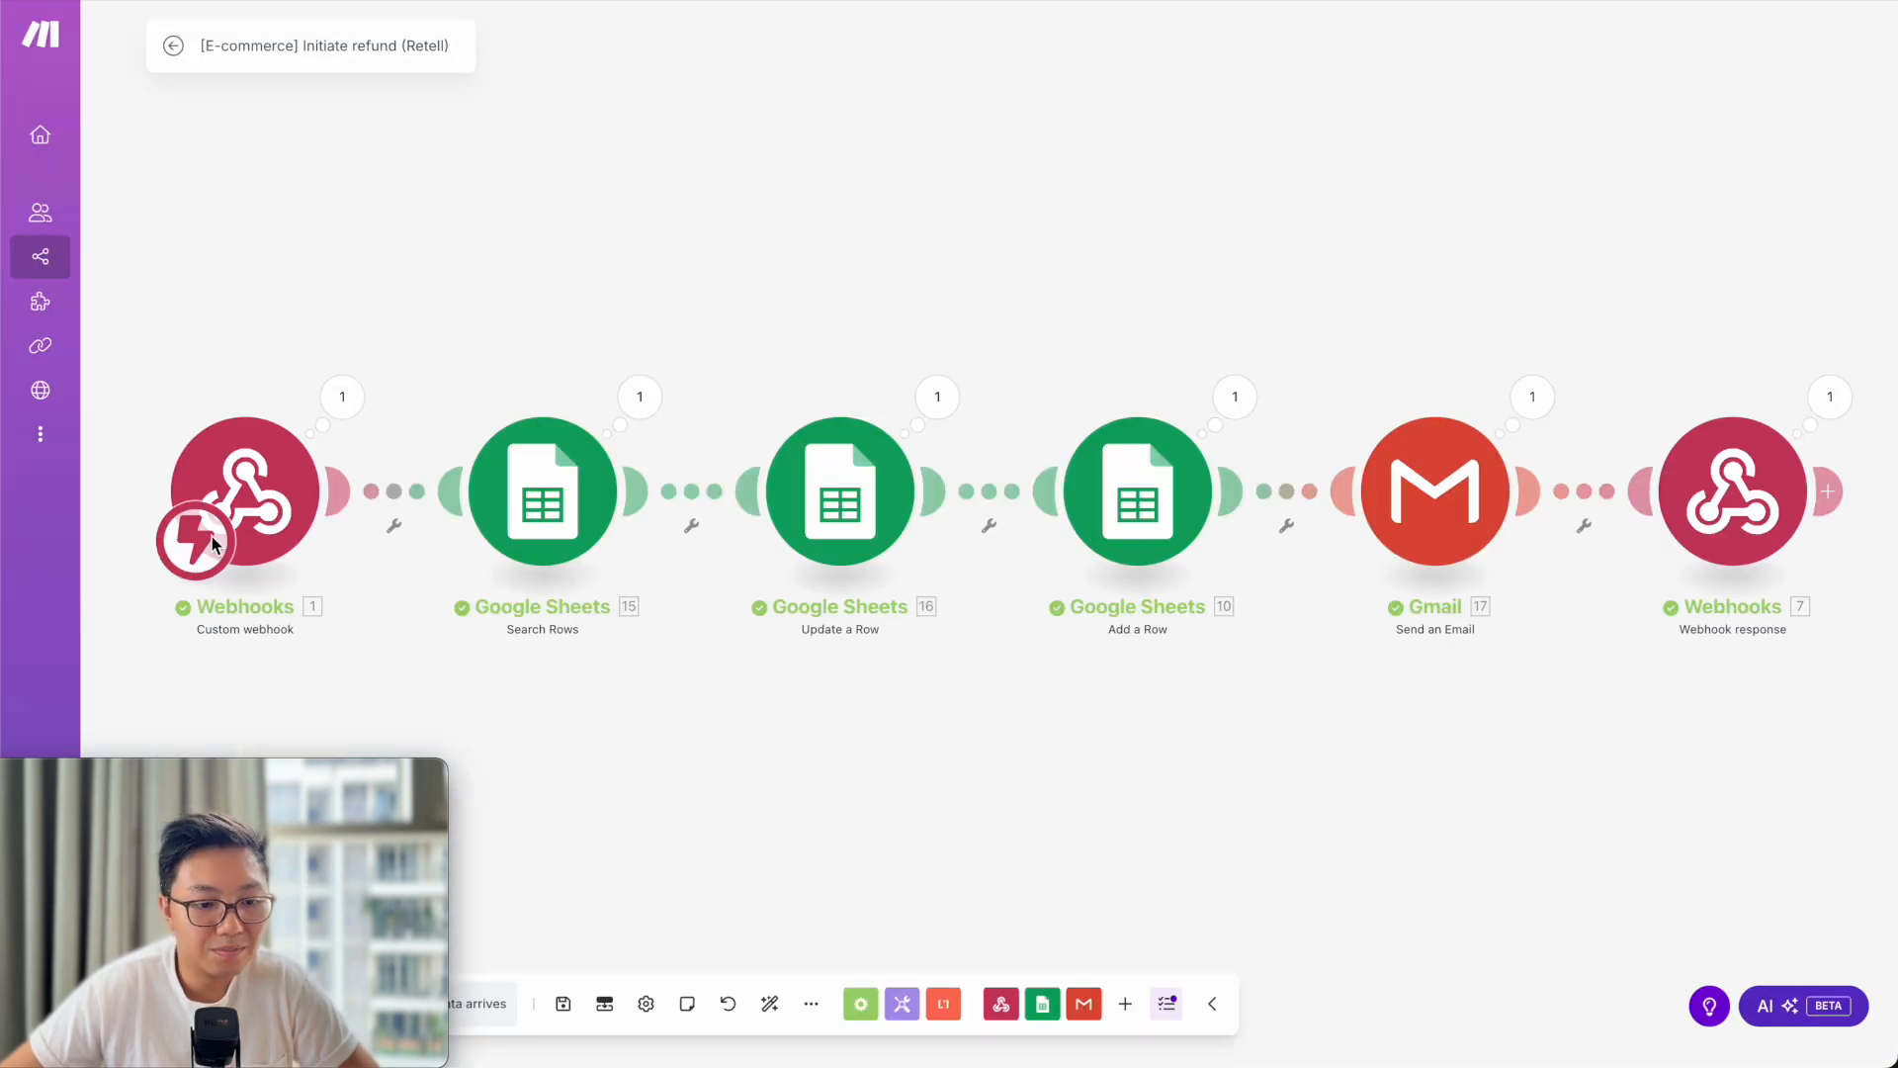
left_click(260, 492)
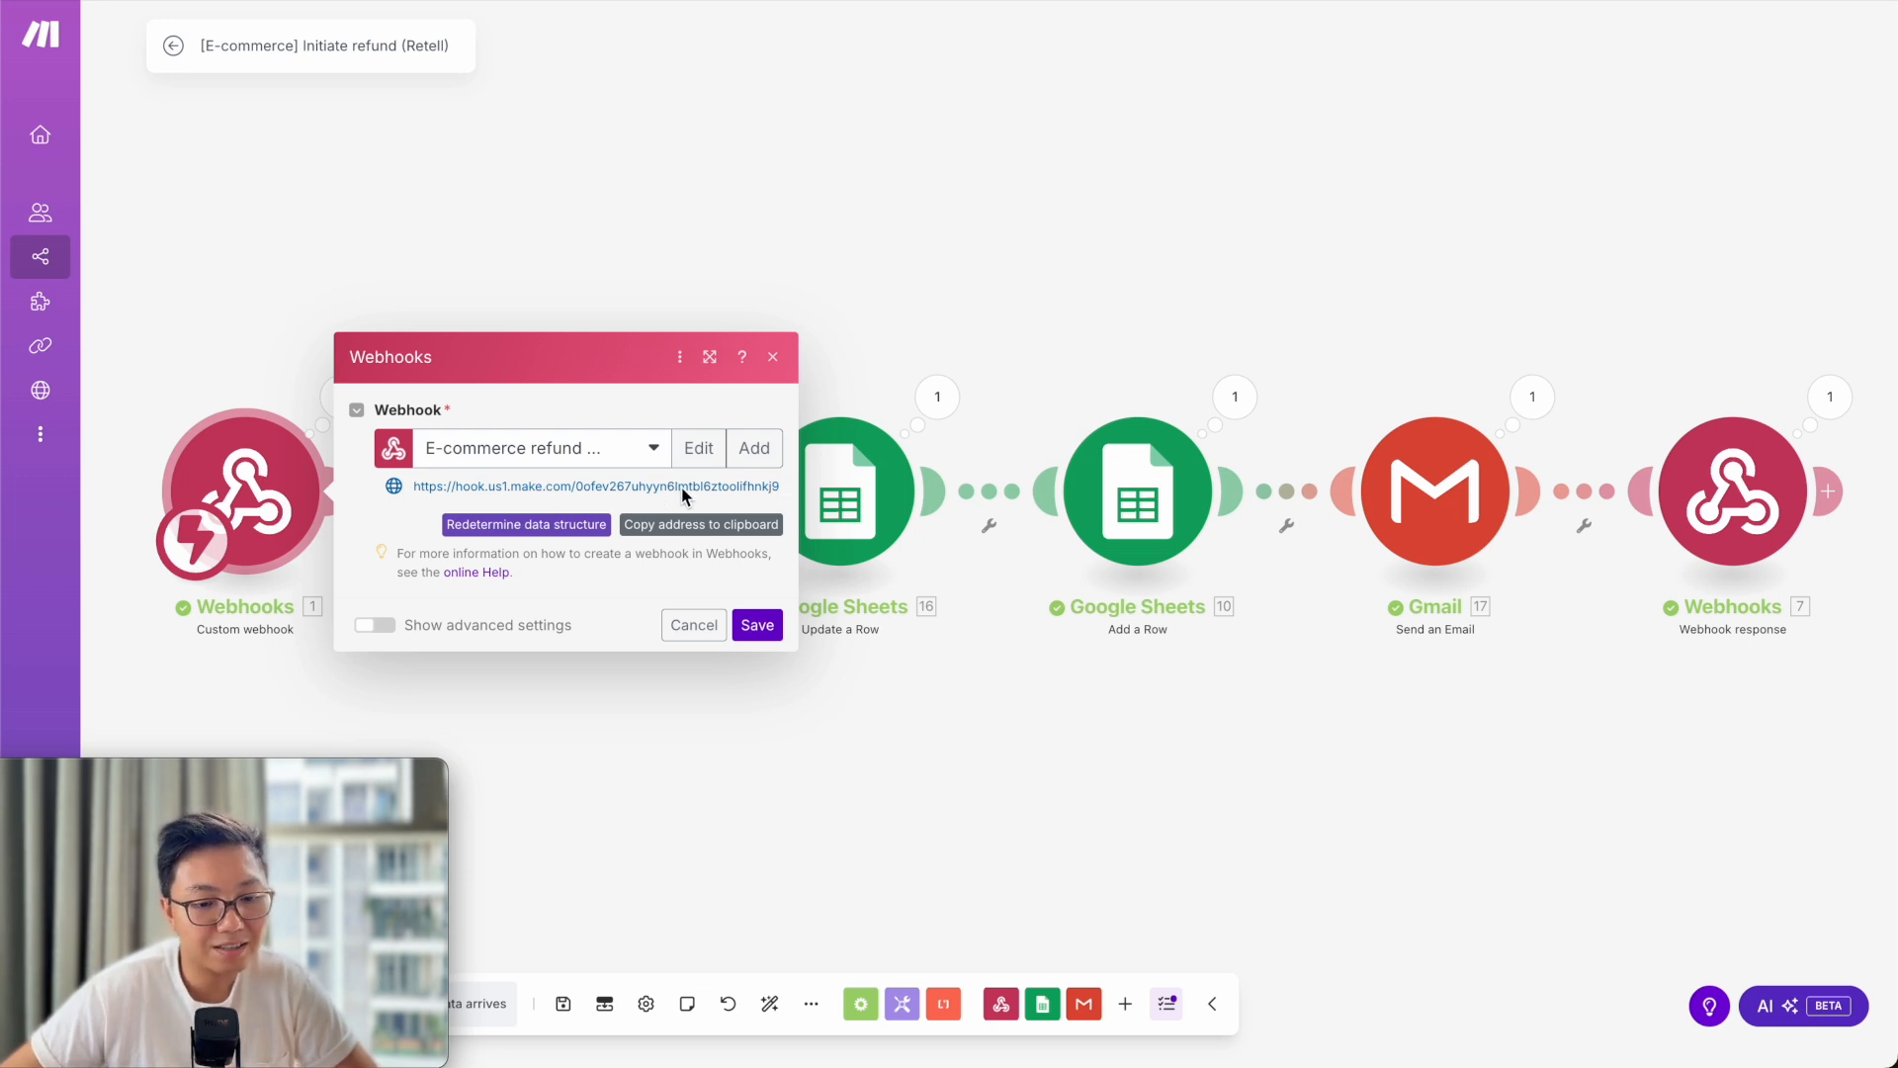
left_click(580, 817)
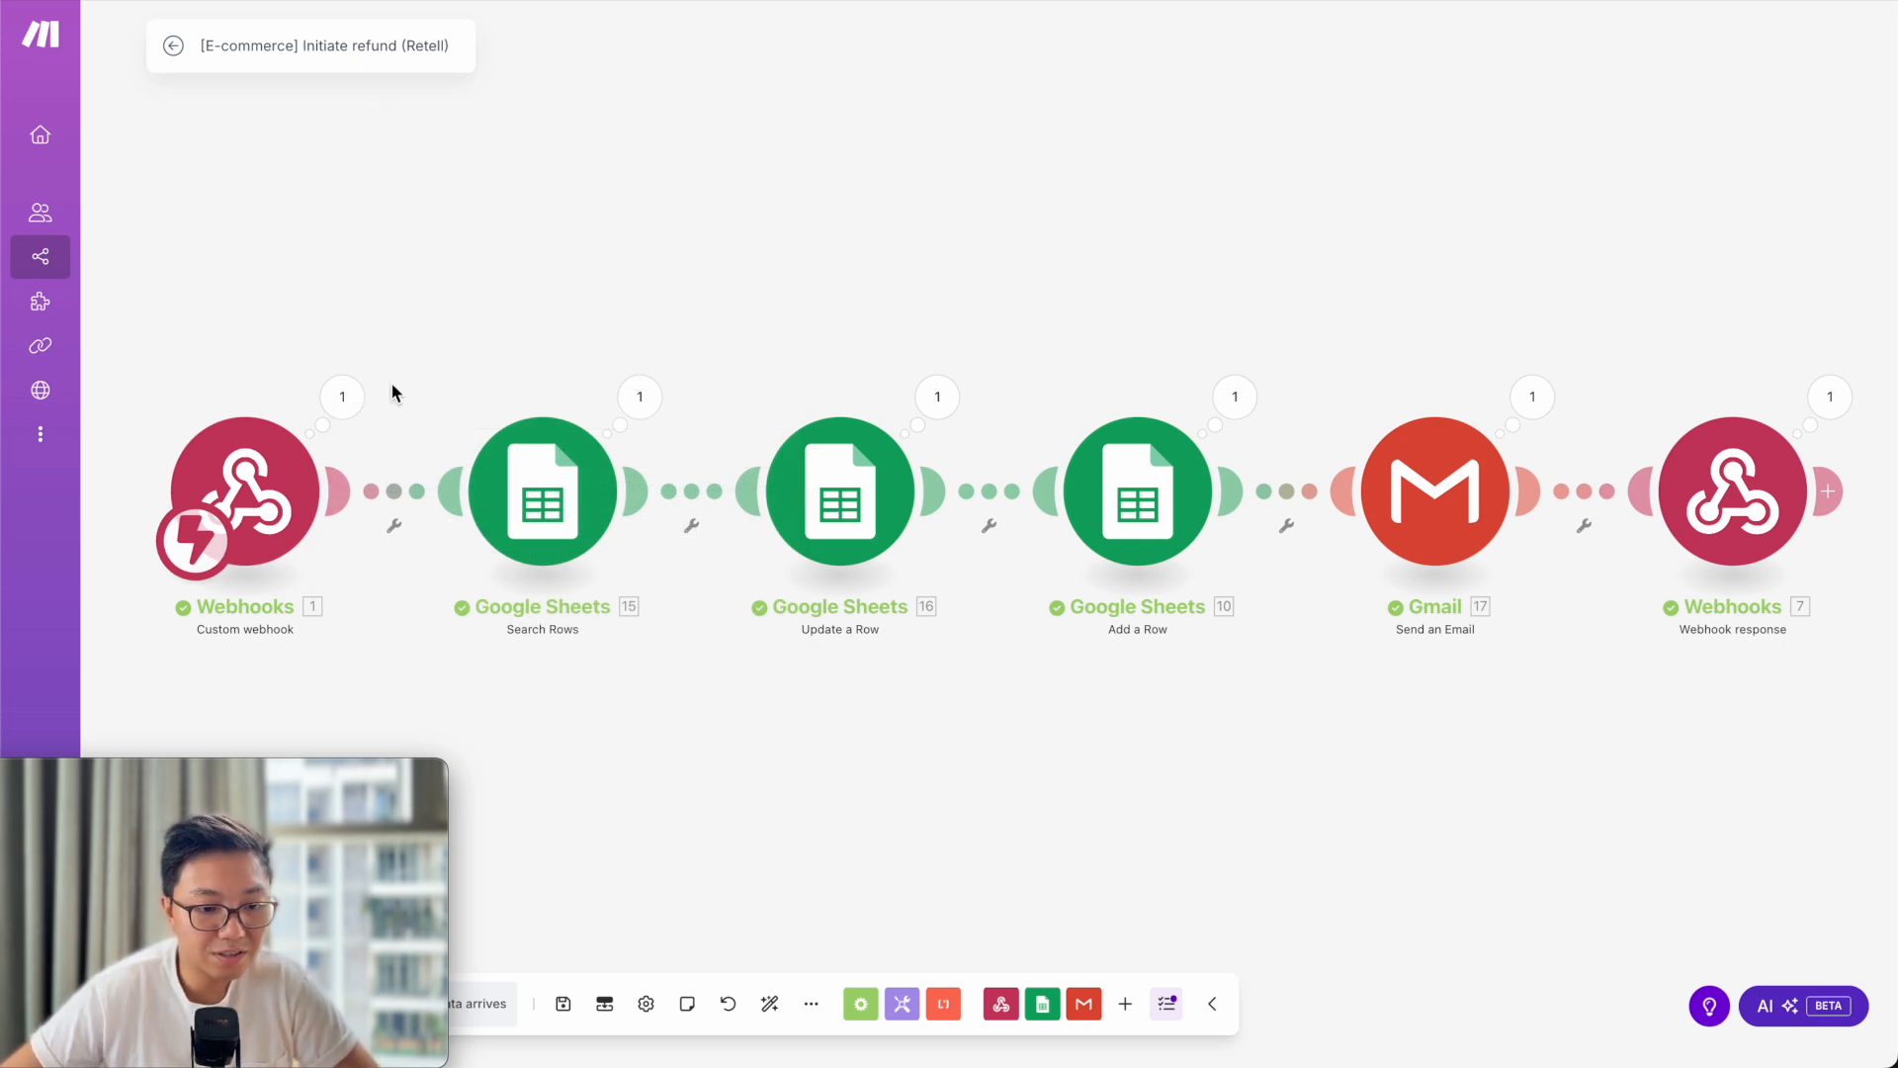
left_click(348, 395)
left_click(456, 469)
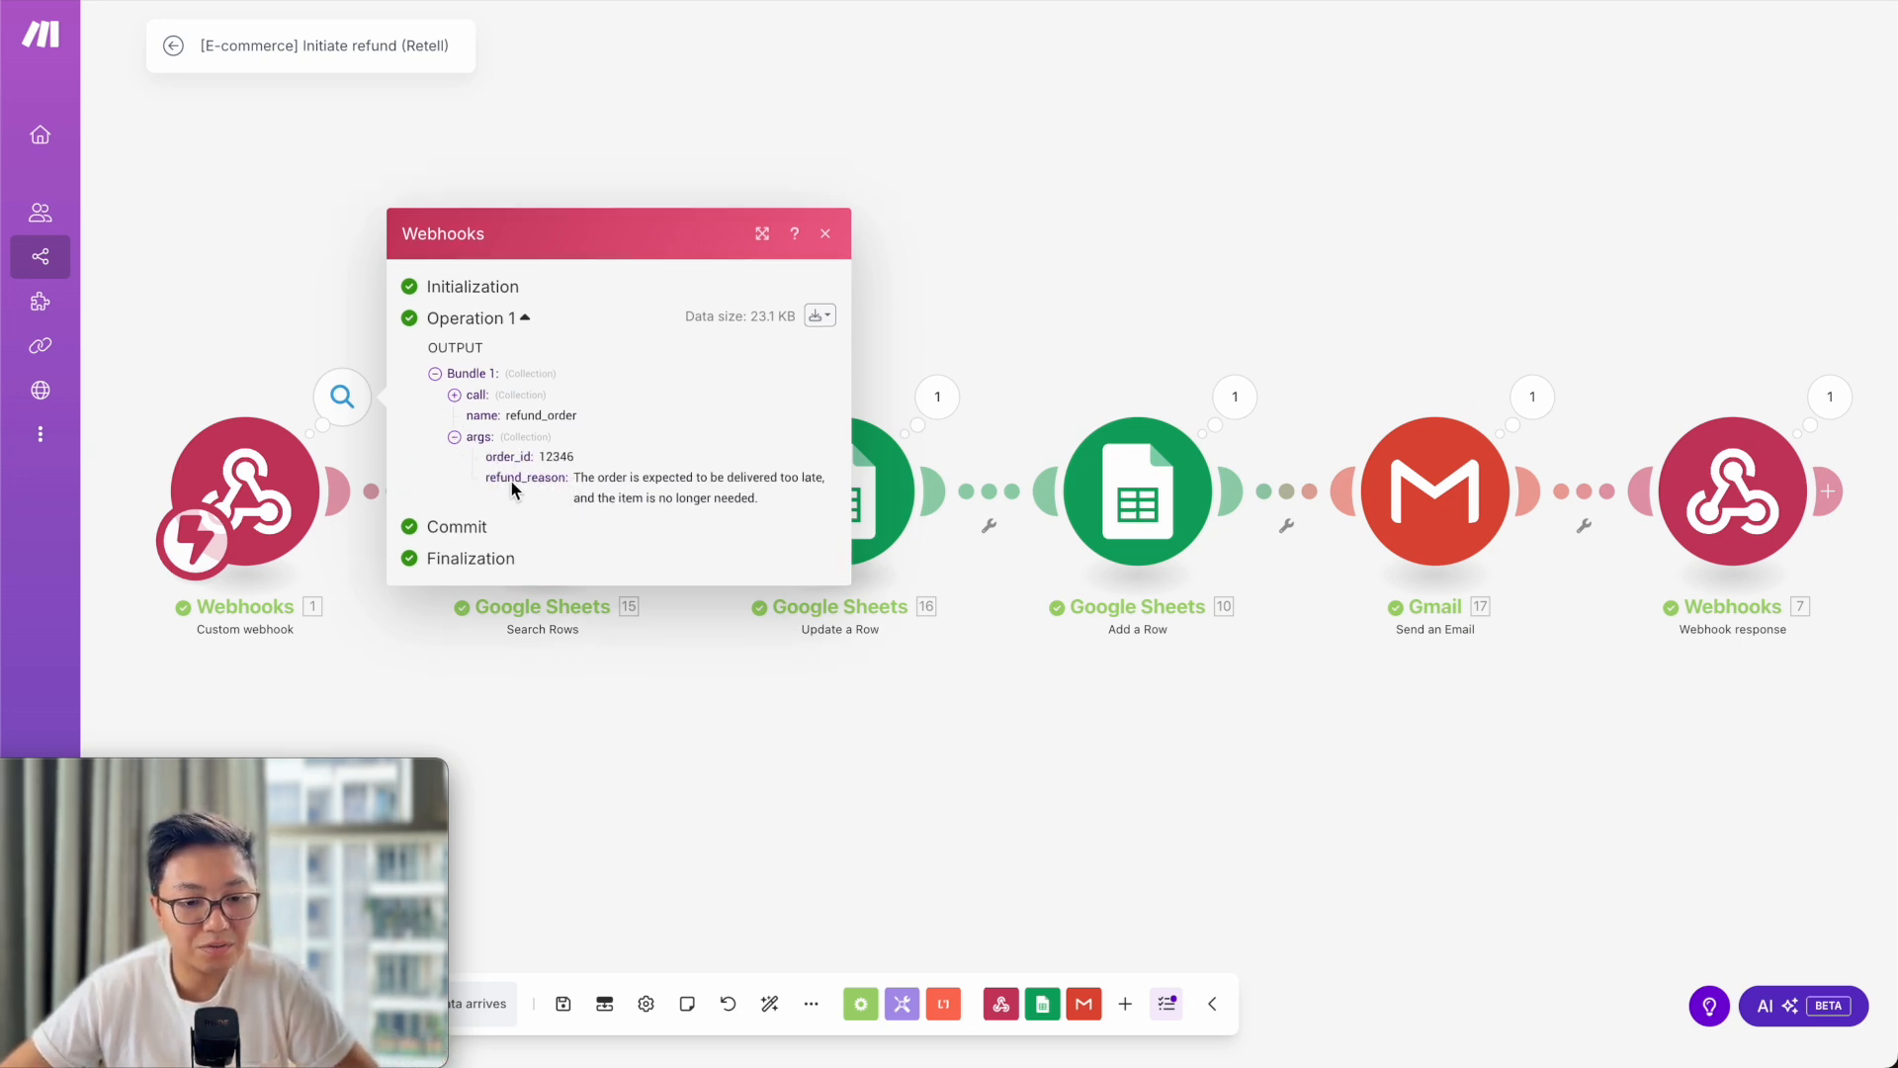
left_click(843, 376)
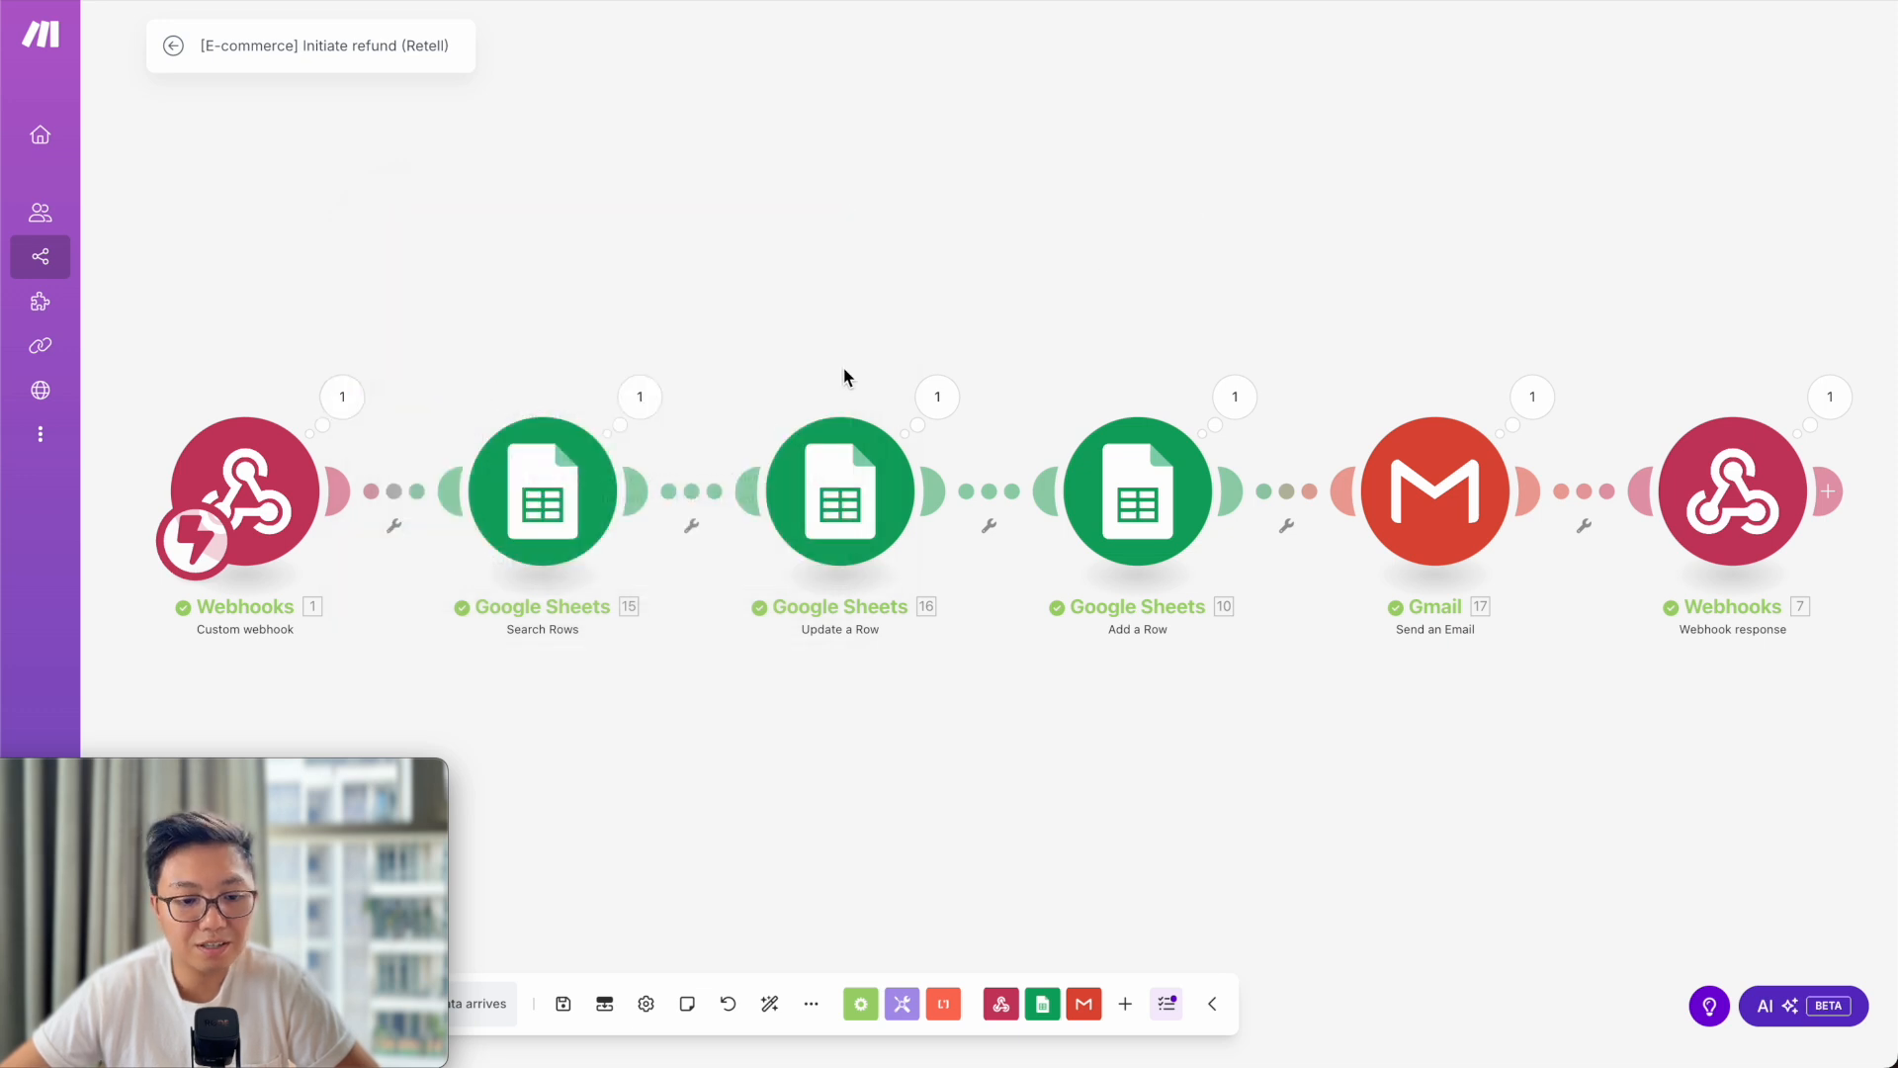
- Inspect the order bundle output by the Google Sheets Search Rows module and its search settings for the orders sheet
left_click(642, 396)
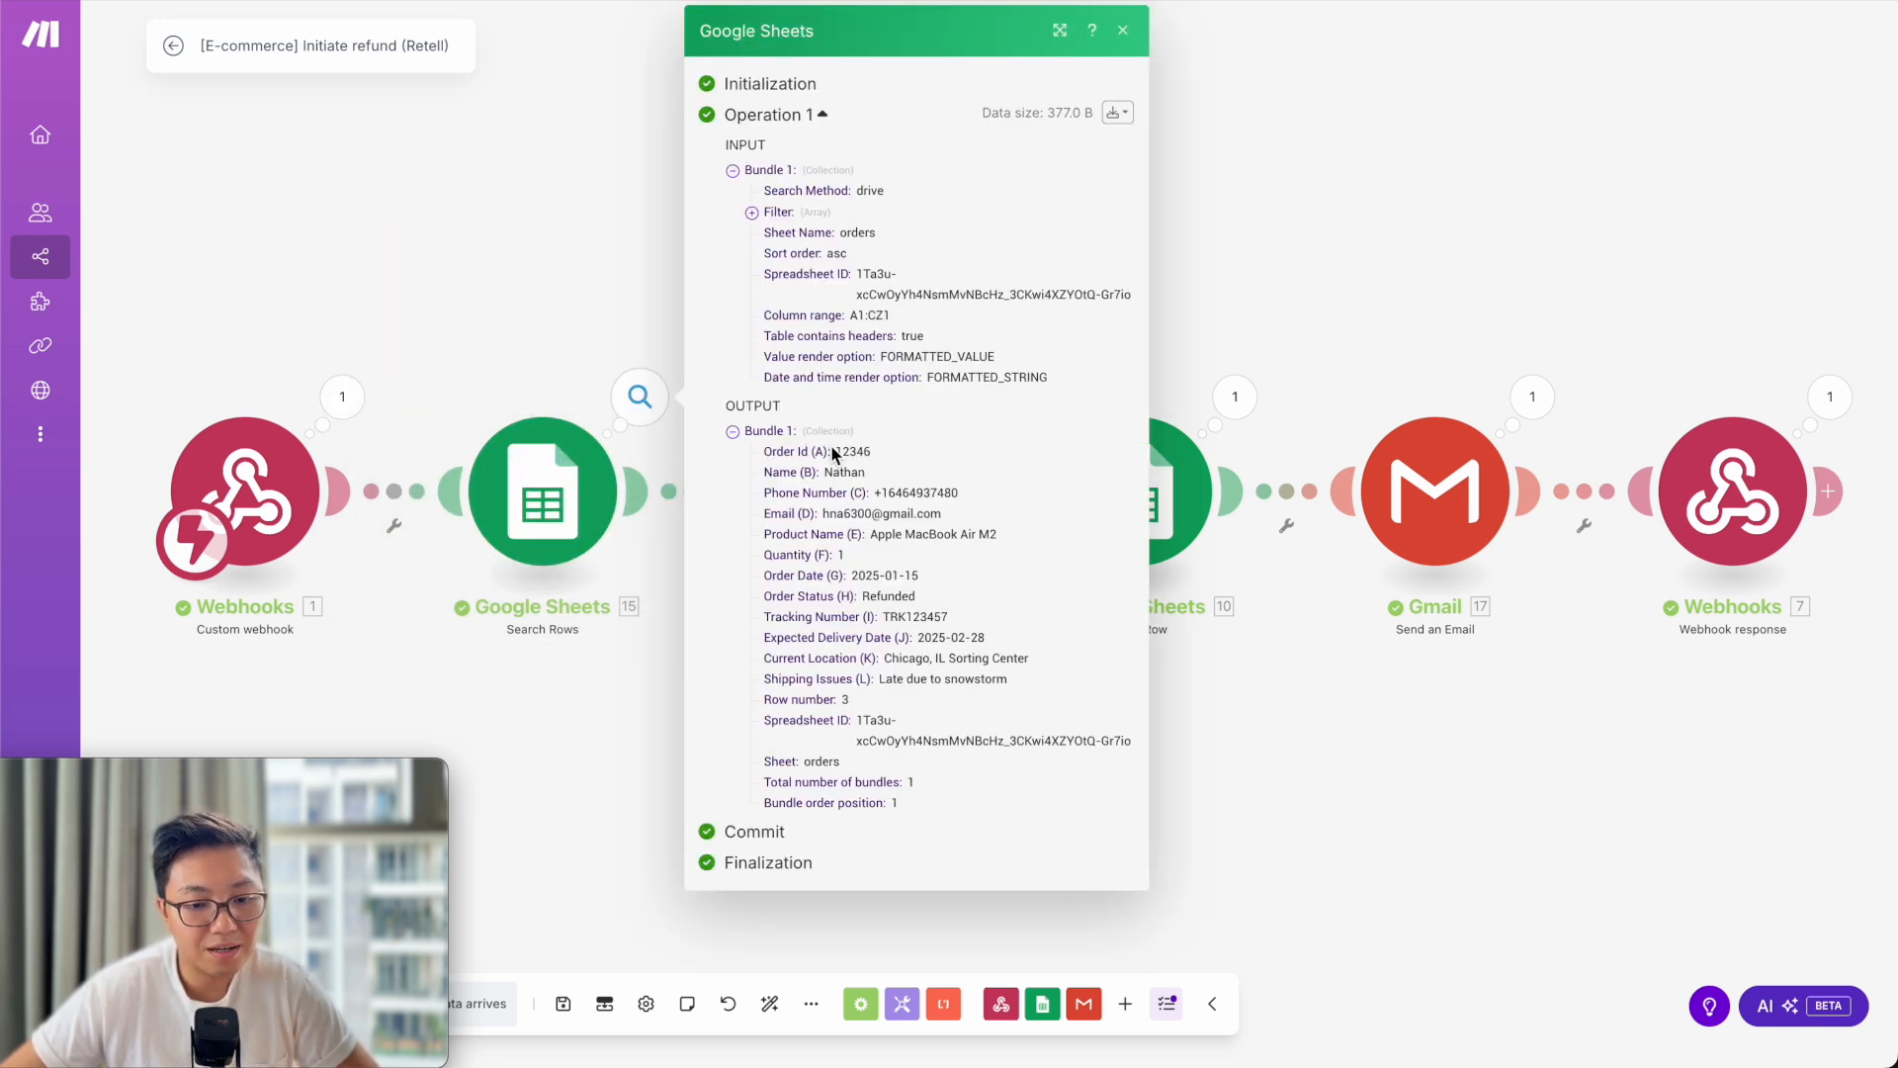
left_click(543, 491)
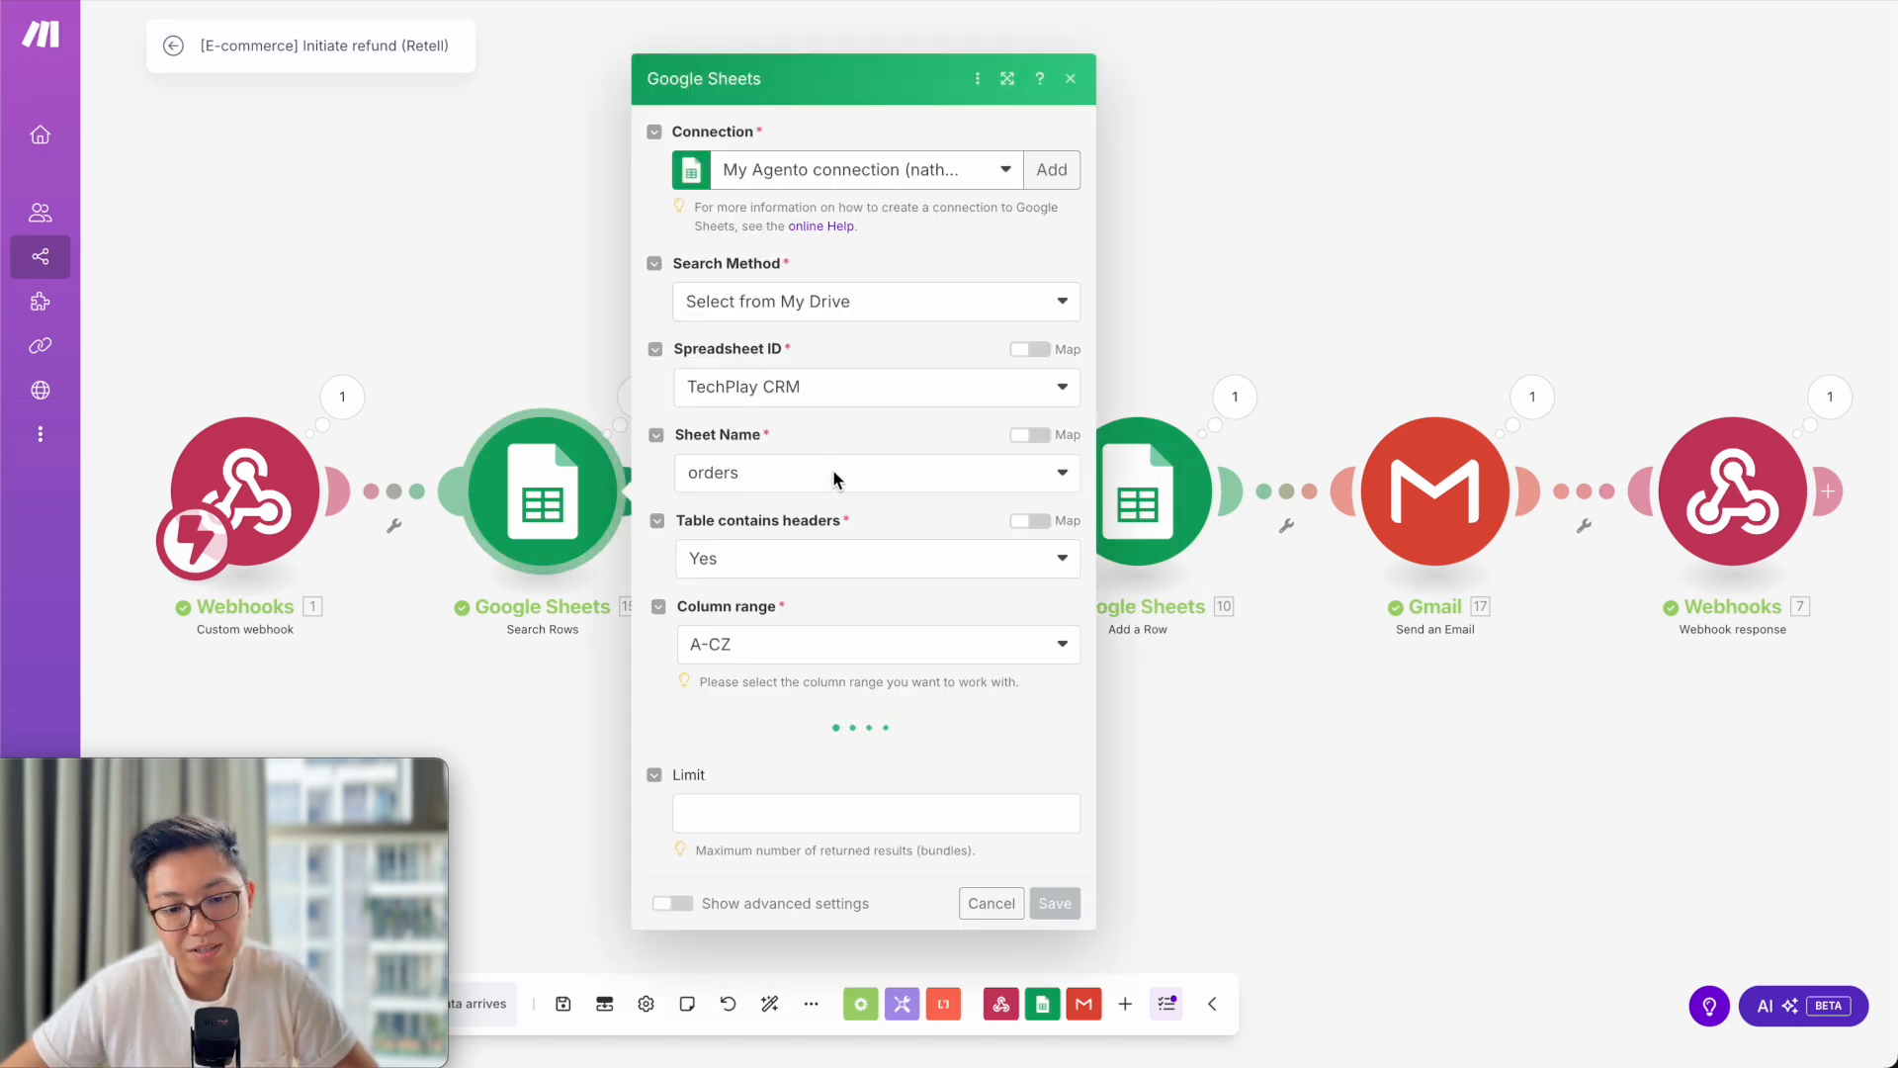
scroll(835, 479, "down", 2)
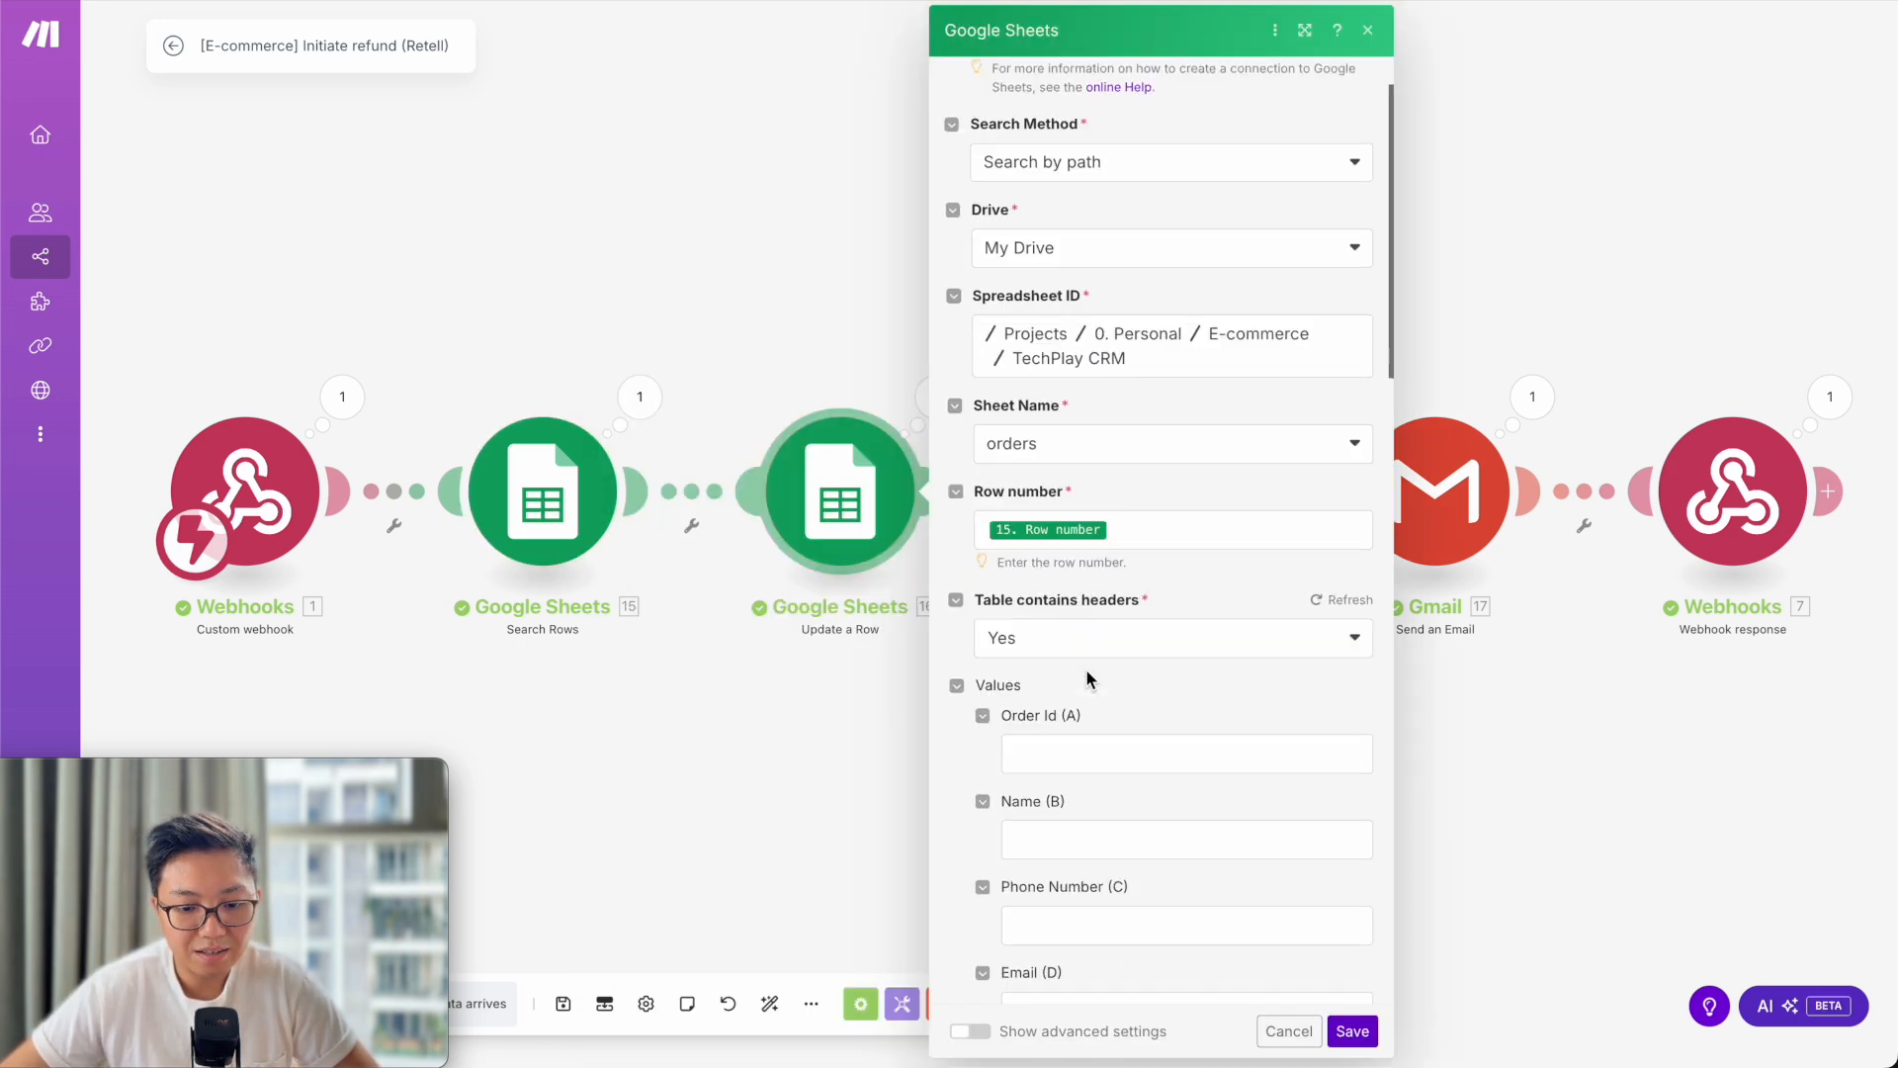
- Examine the Update a Row module's Order Status value and locate the matching order row in the TechPlay CRM spreadsheet
scroll(1163, 850, "down", 5)
scroll(1164, 850, "down", 3)
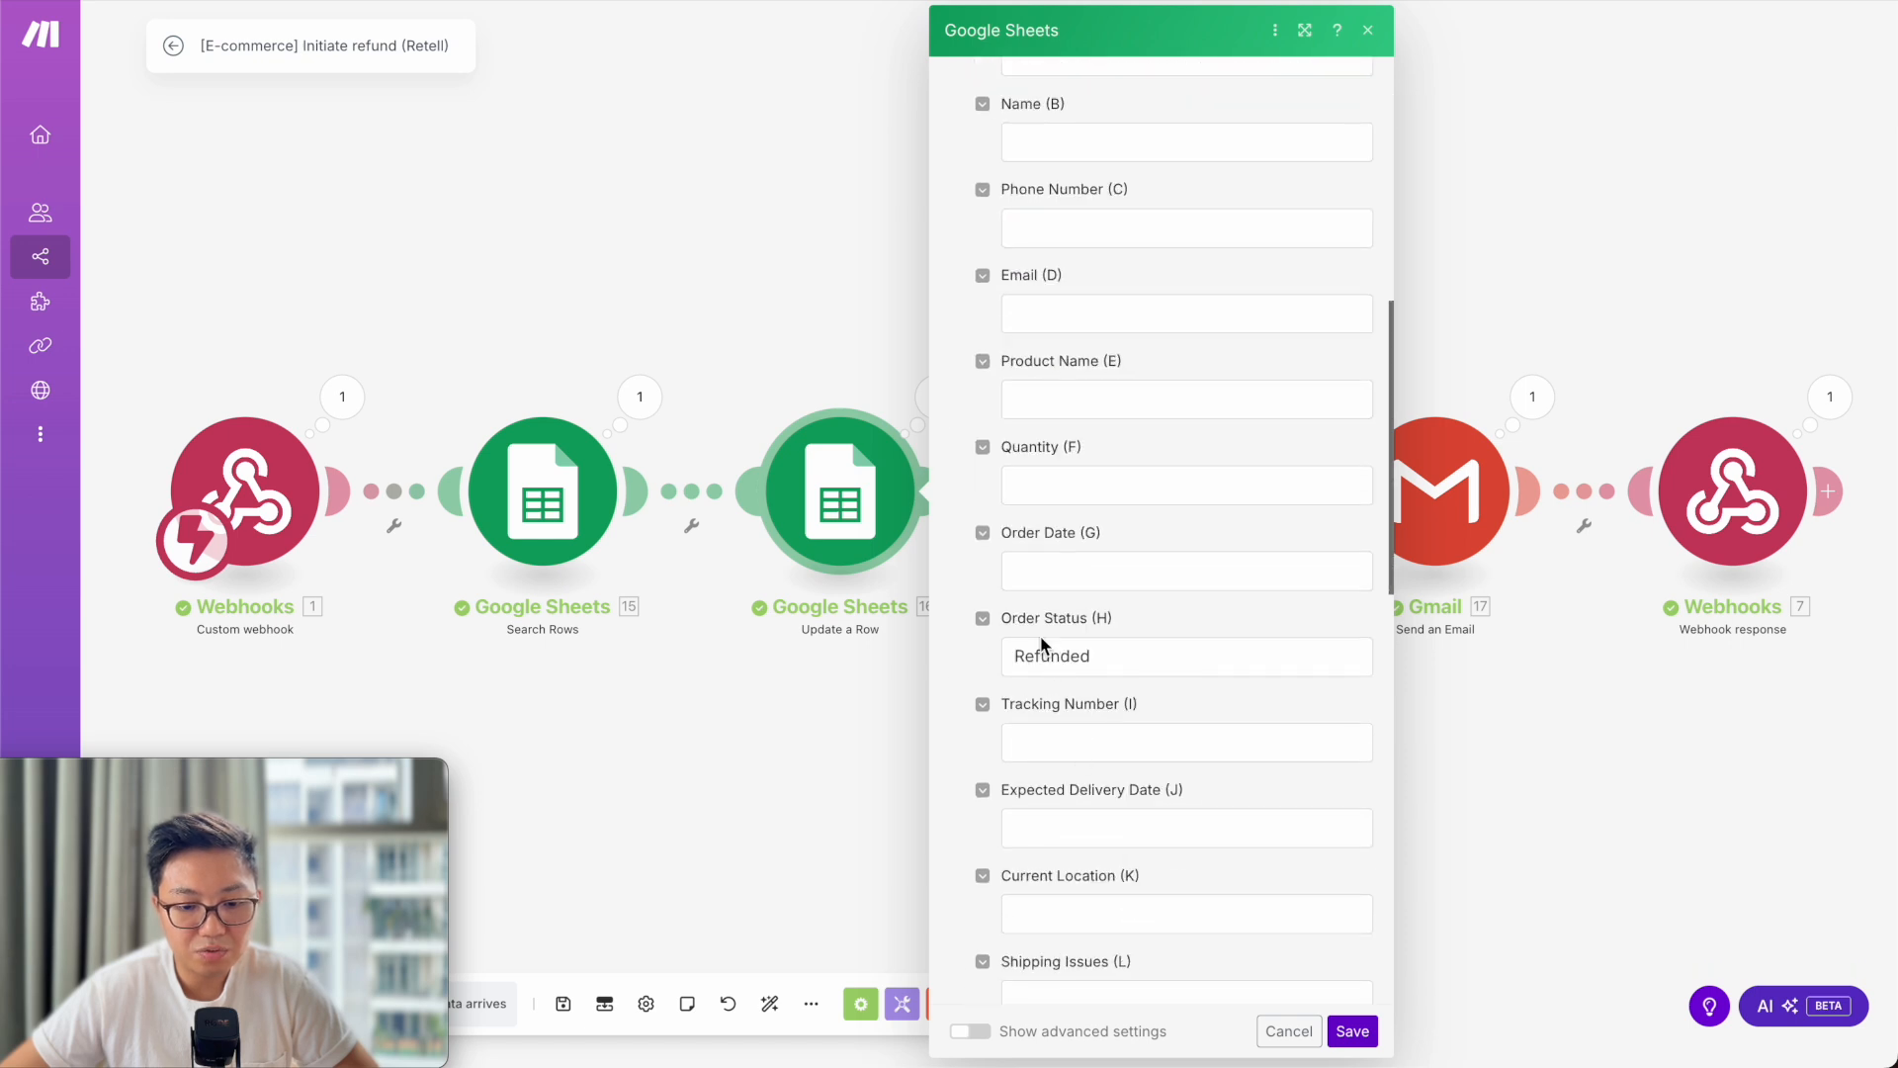
double_click(1044, 655)
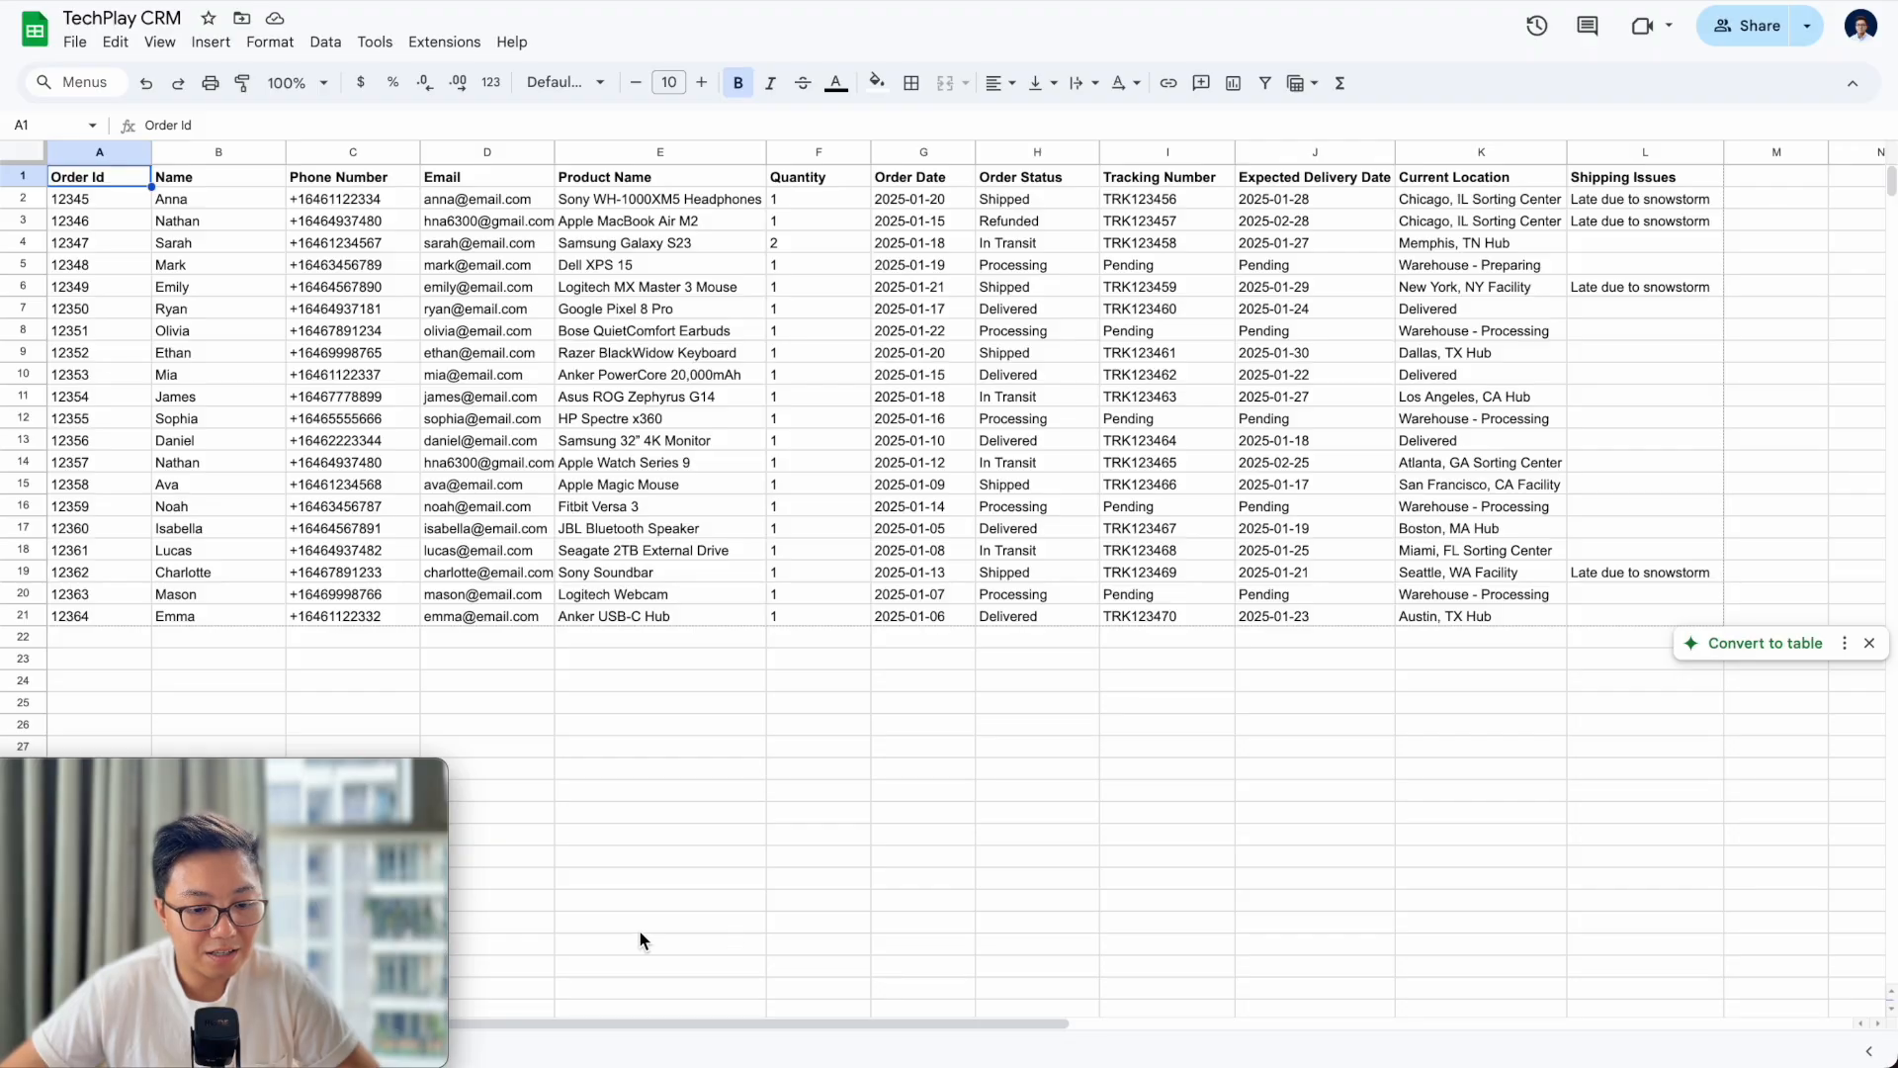
left_click(30, 221)
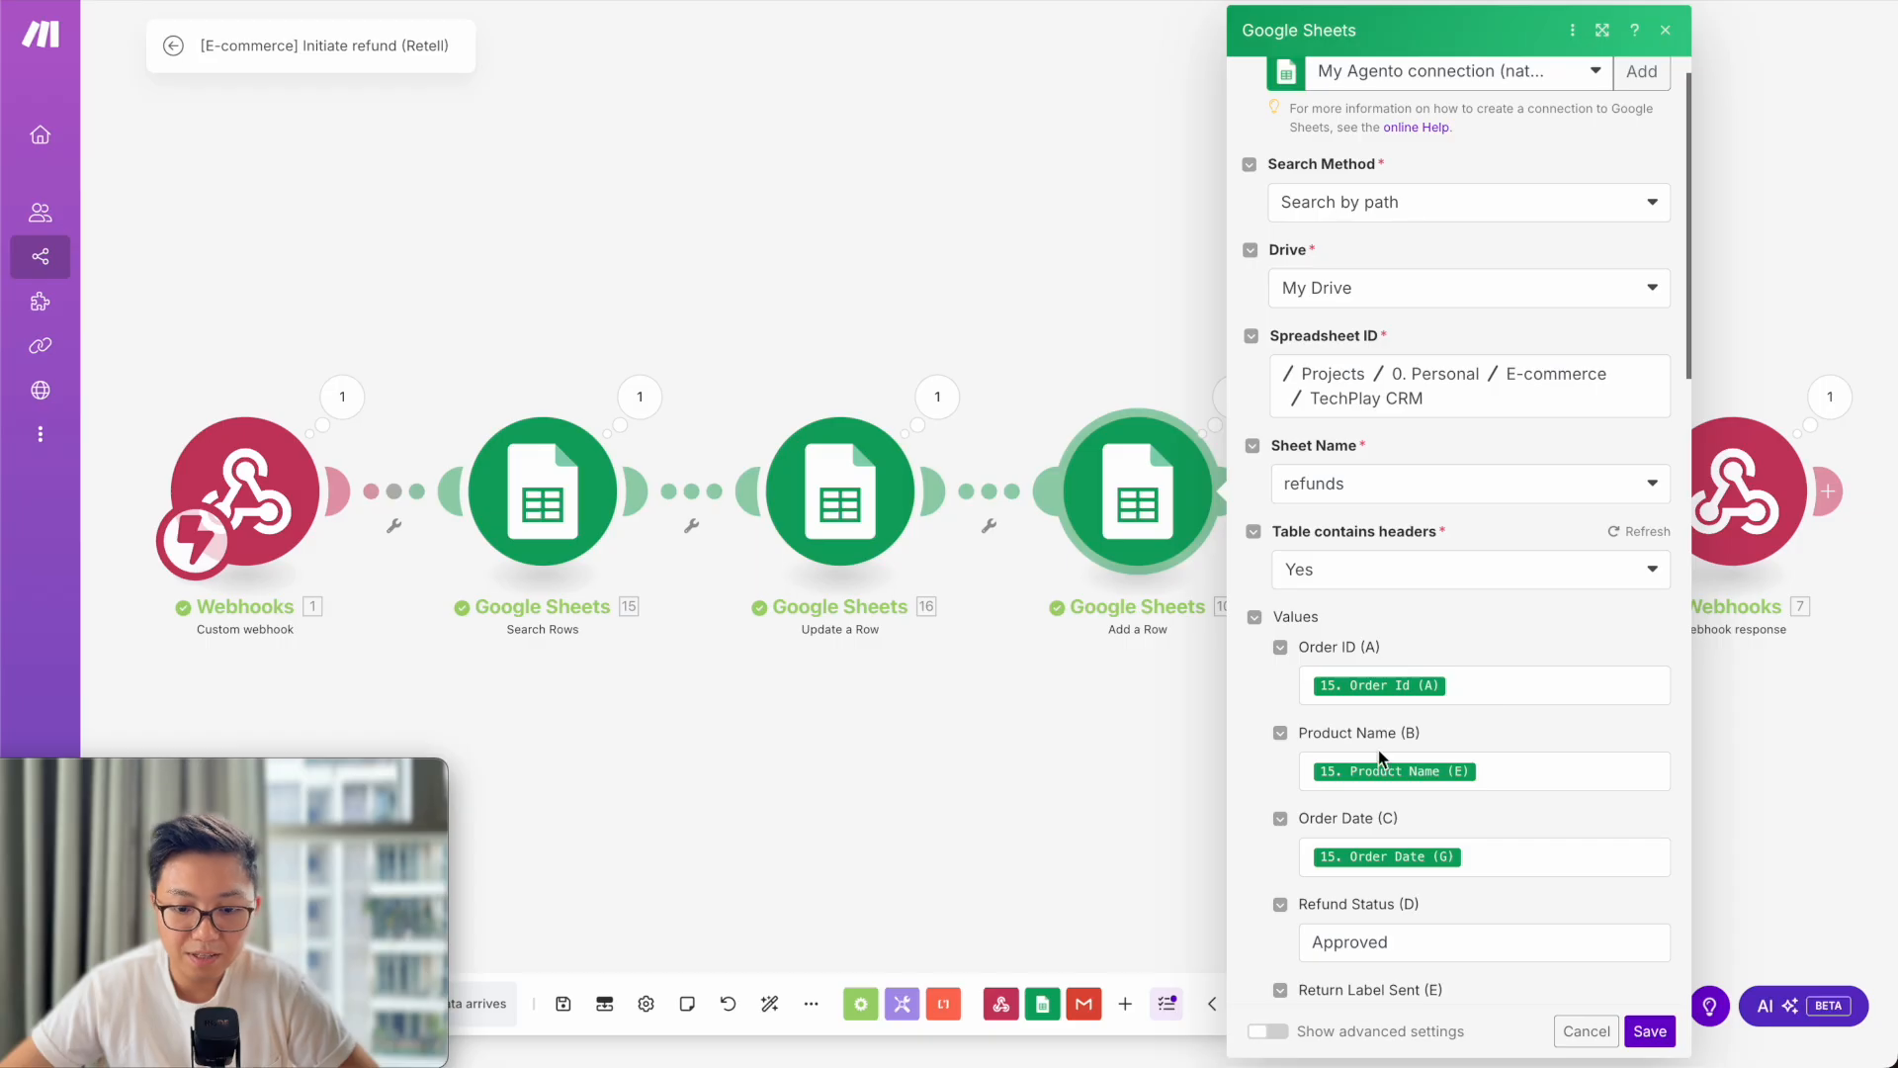
- Read through the Add a Row module's column mappings for the refunds sheet, from Order ID to Refund Reason
left_click(1018, 742)
left_click(1144, 498)
scroll(1479, 645, "down", 2)
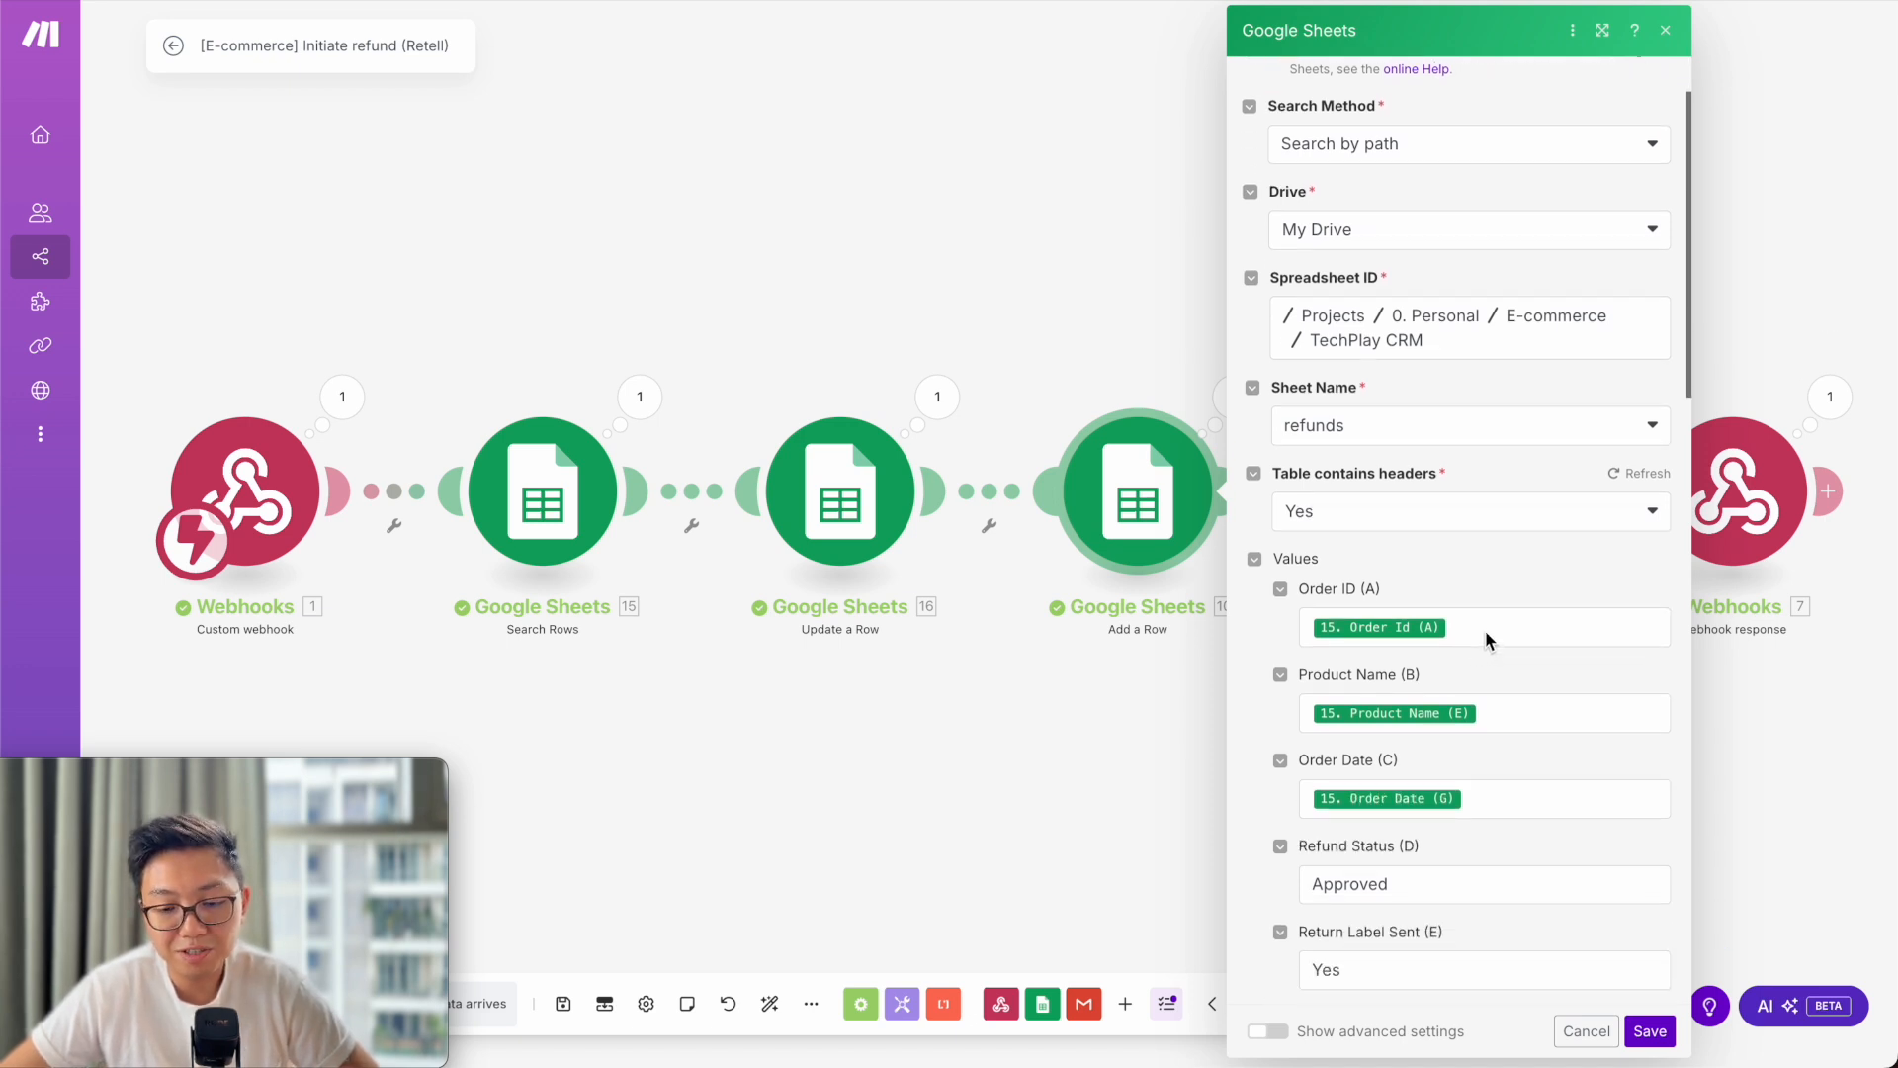
scroll(1493, 574, "down", 3)
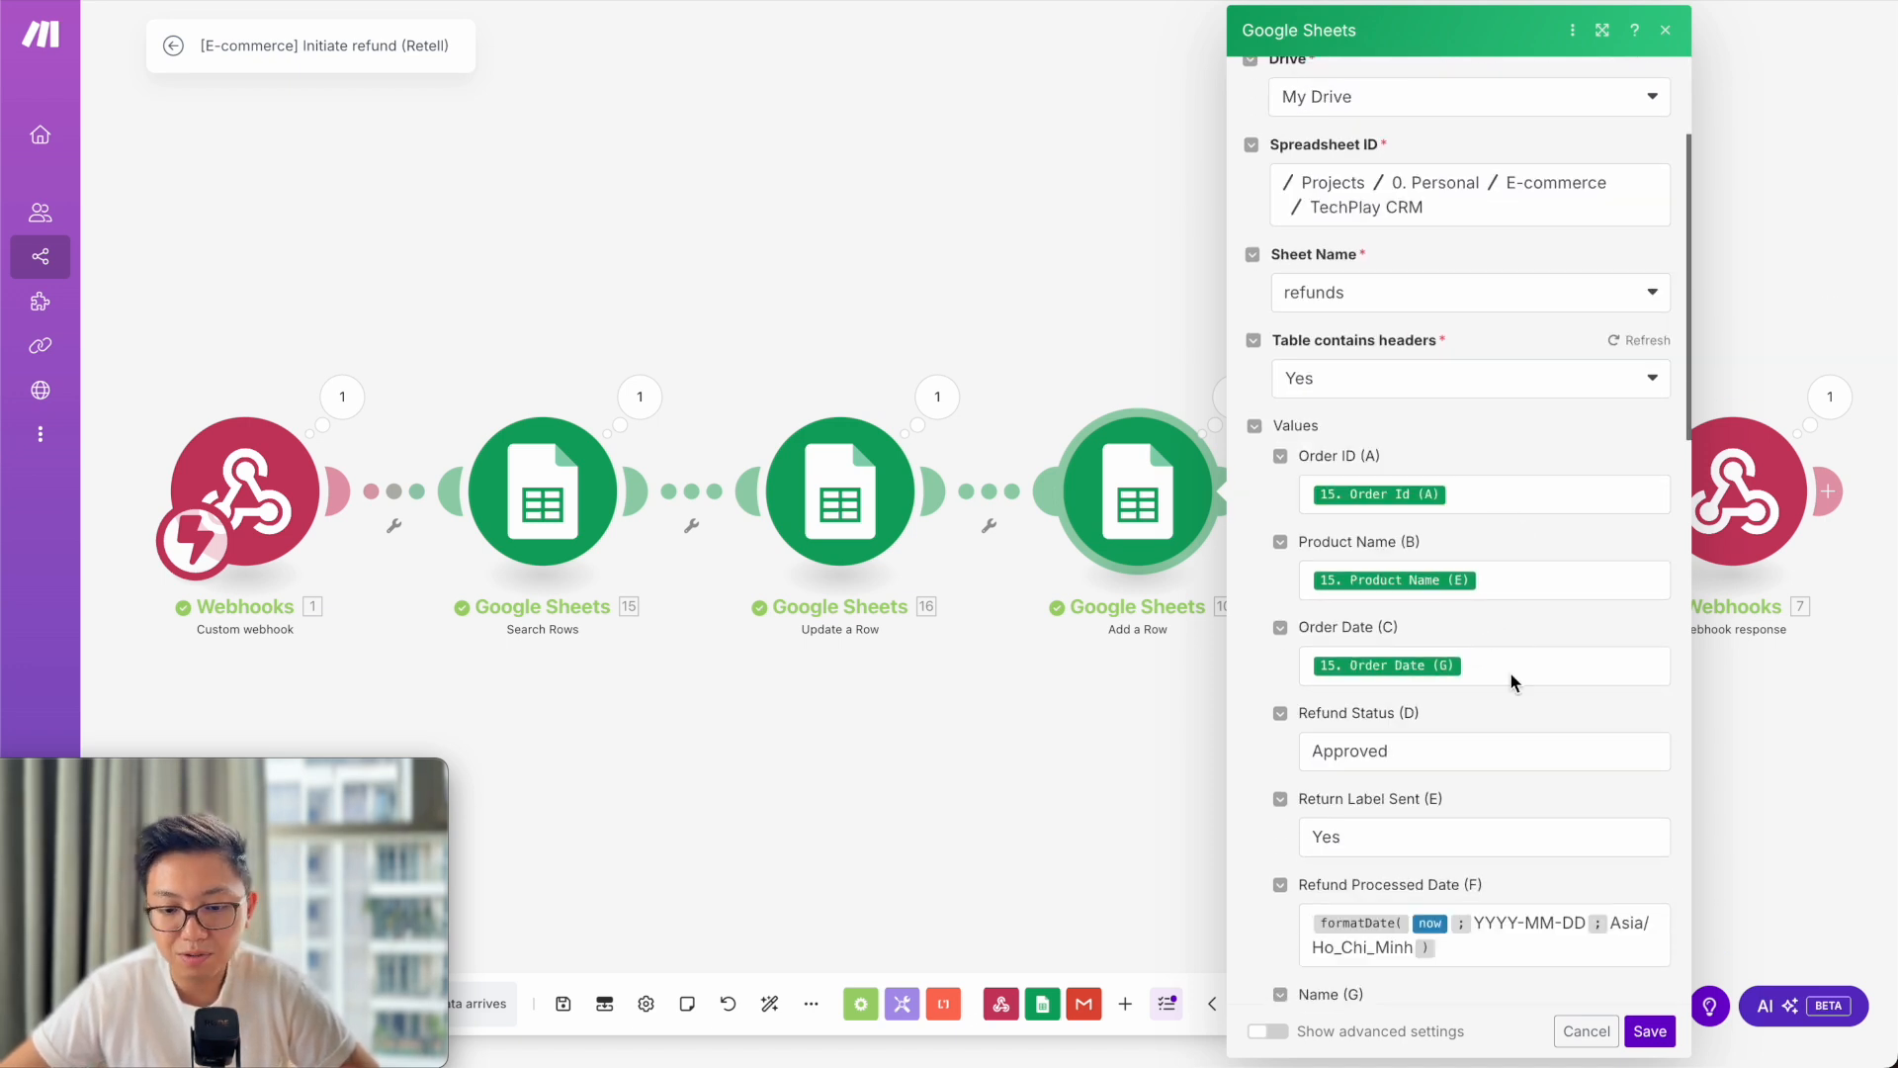
scroll(1510, 673, "down", 3)
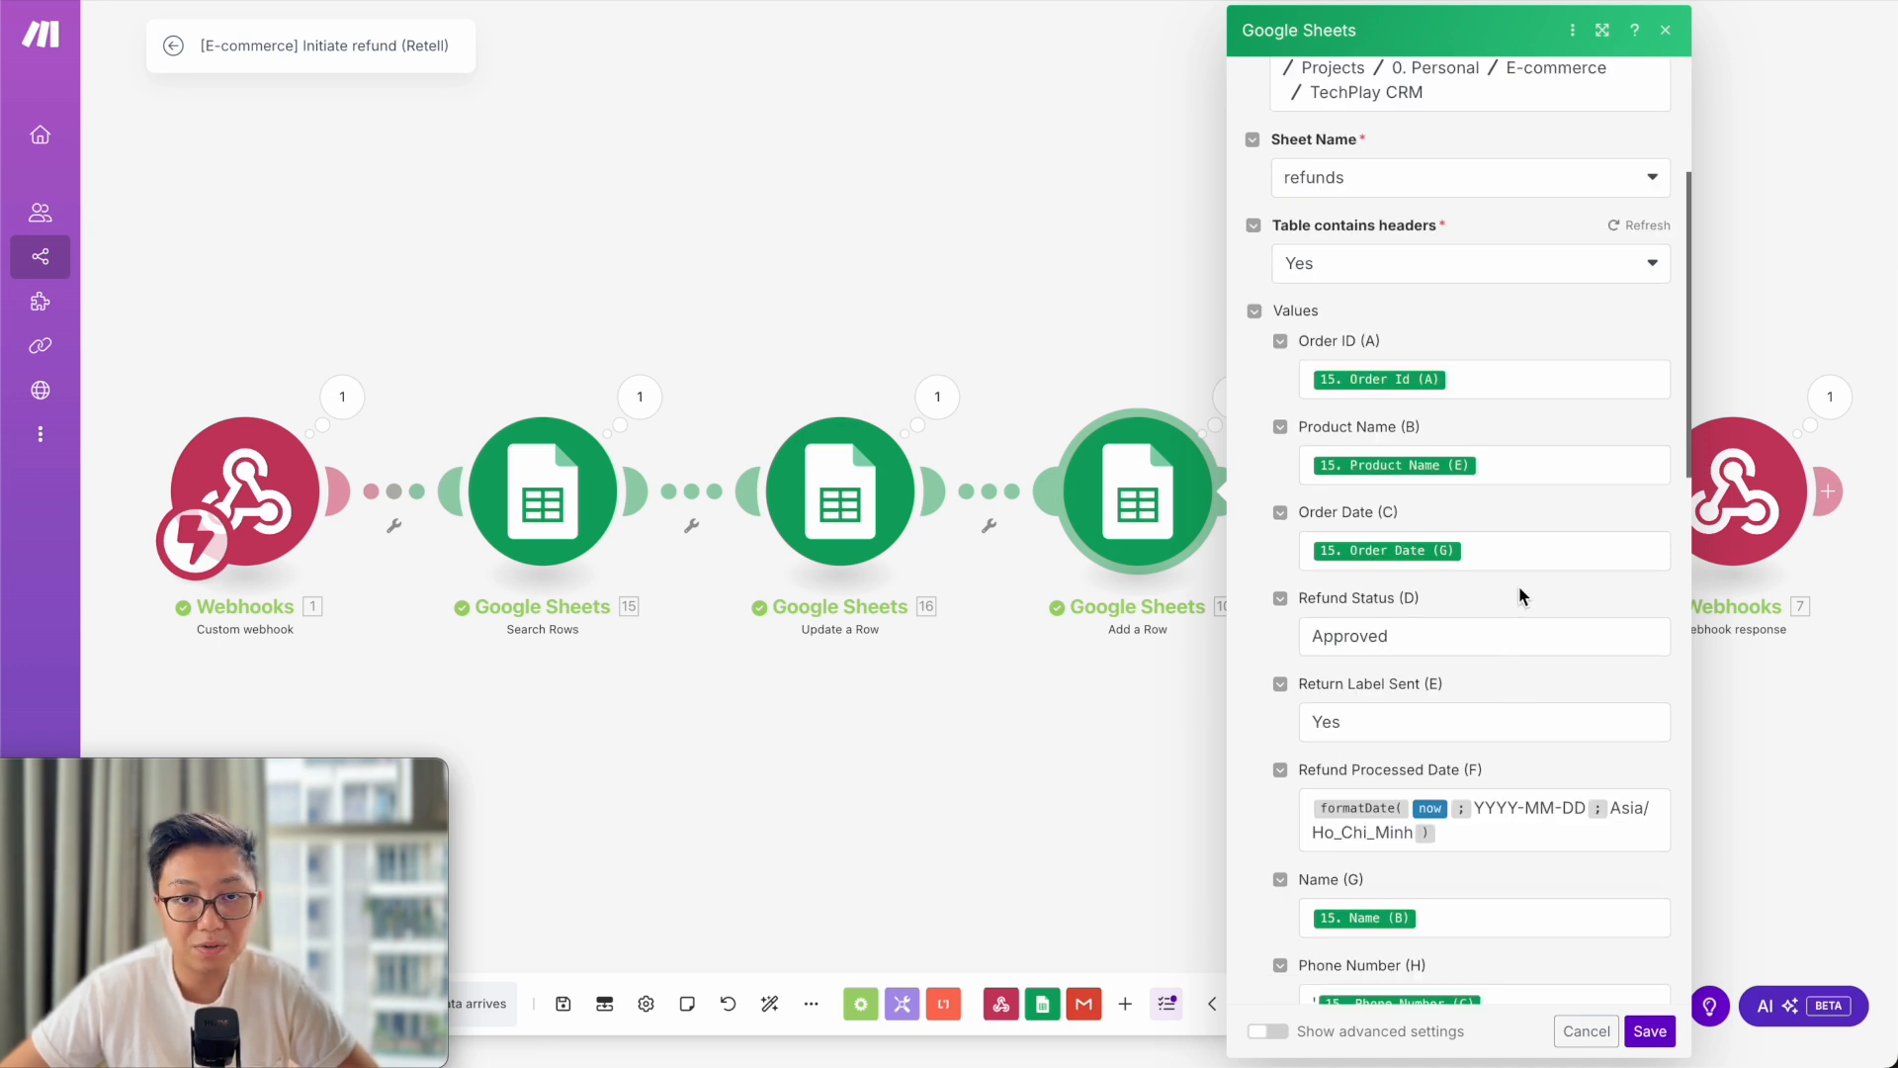
scroll(1519, 593, "down", 2)
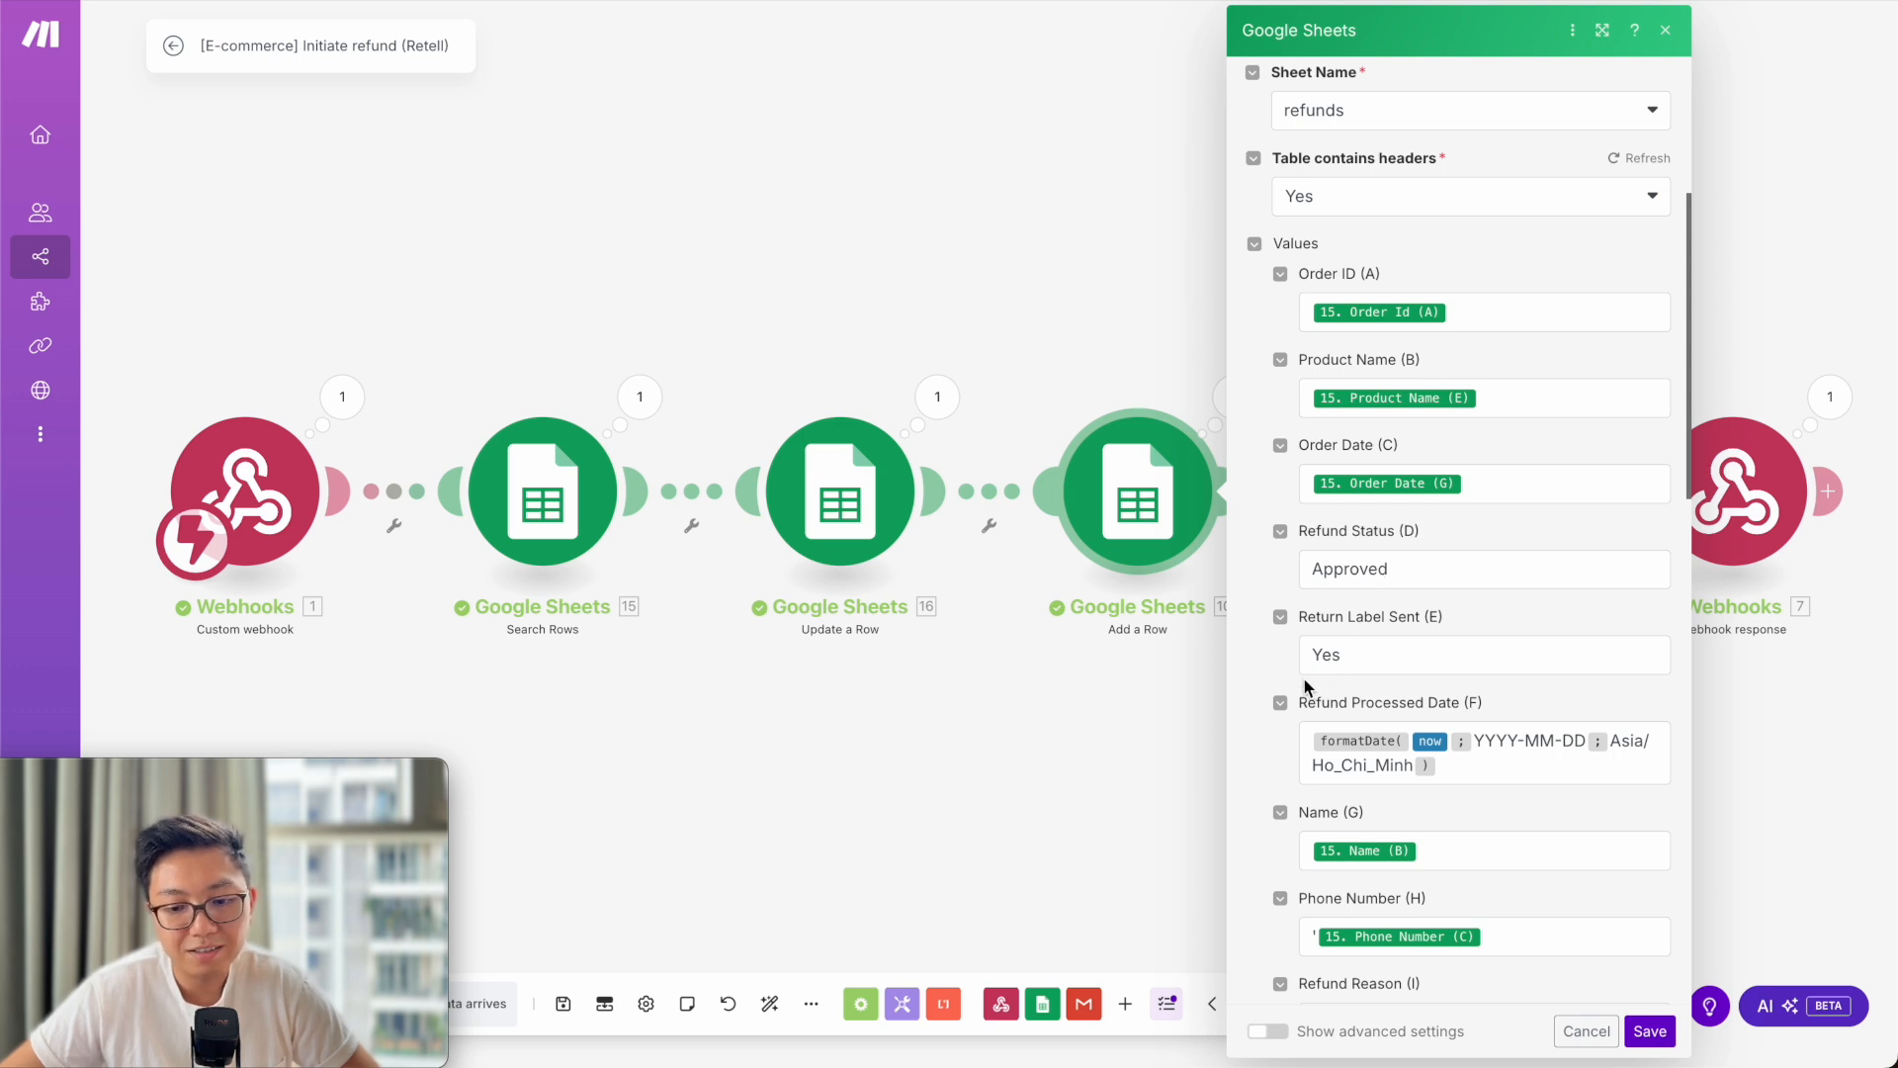
scroll(1499, 786, "down", 5)
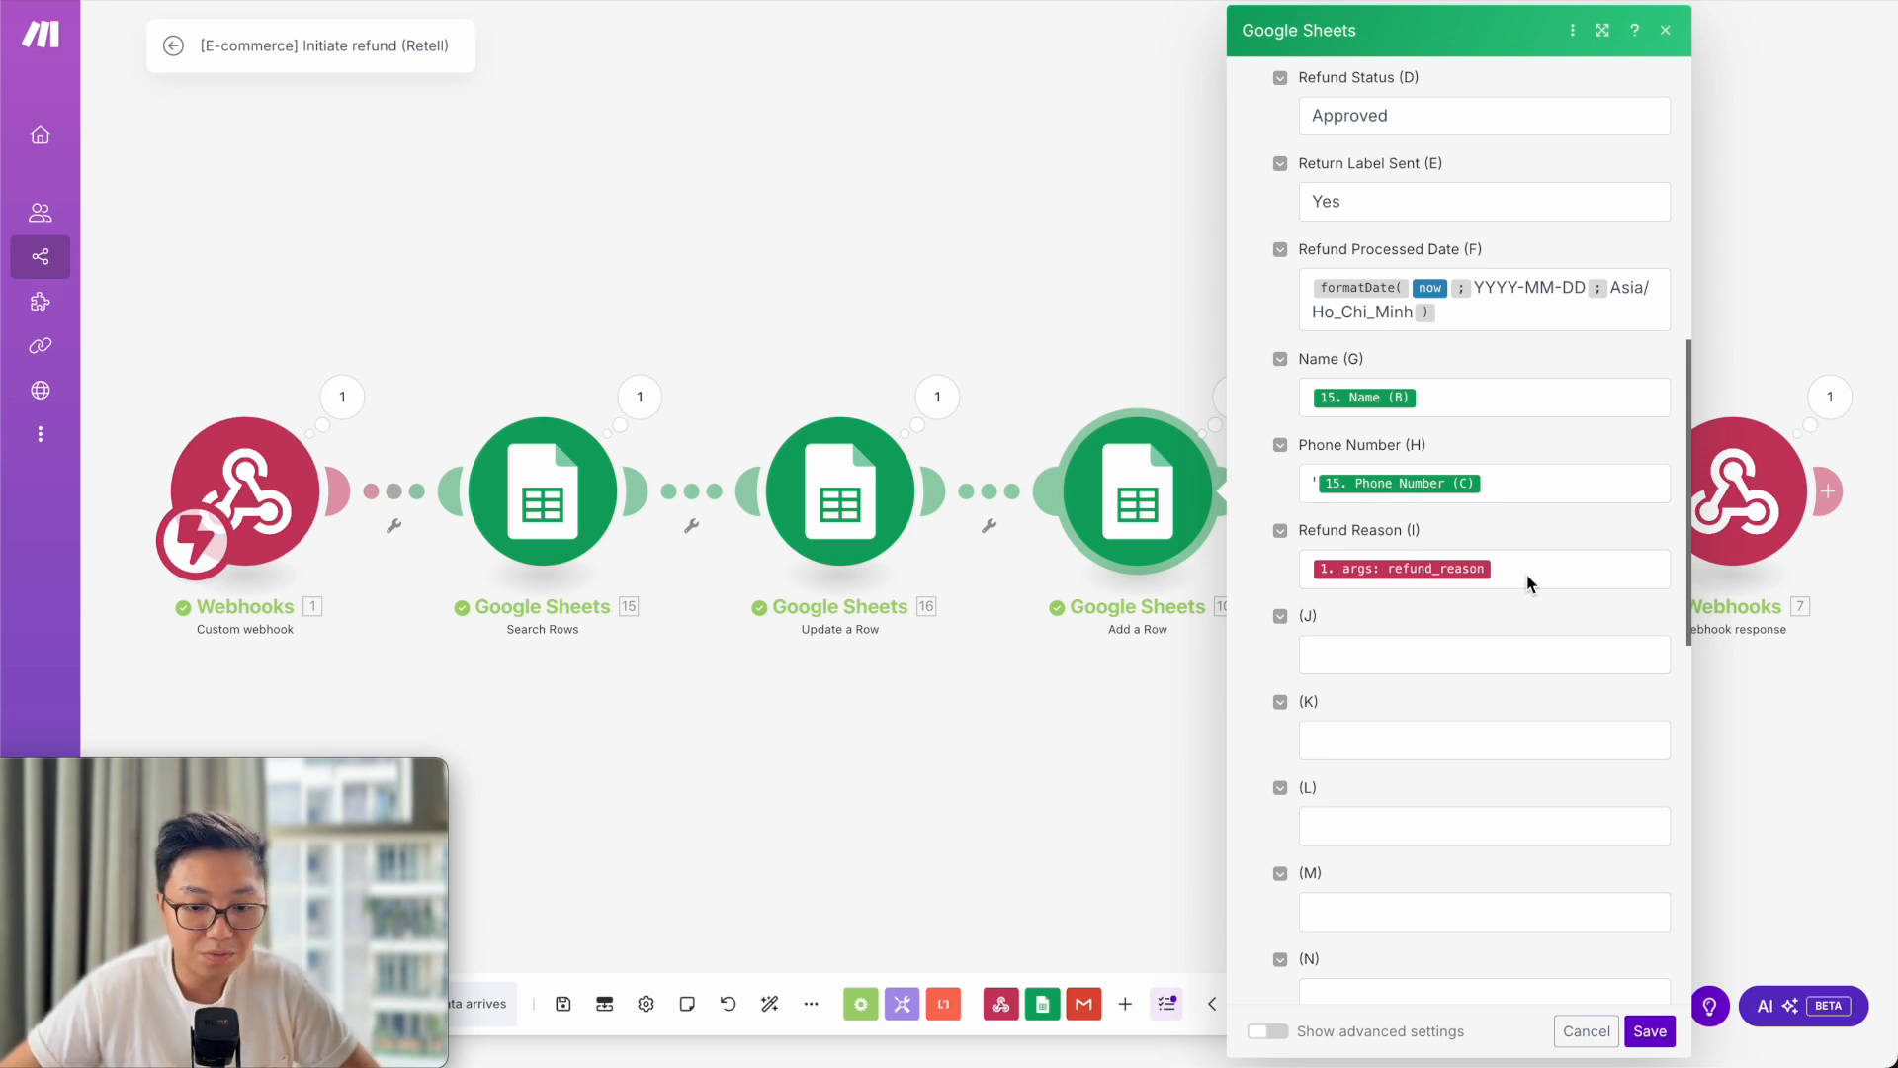
left_click(1168, 319)
- Examine the Gmail Send an Email module's mapped recipient address and its refund approval subject
left_click_drag(1474, 241, 1081, 204)
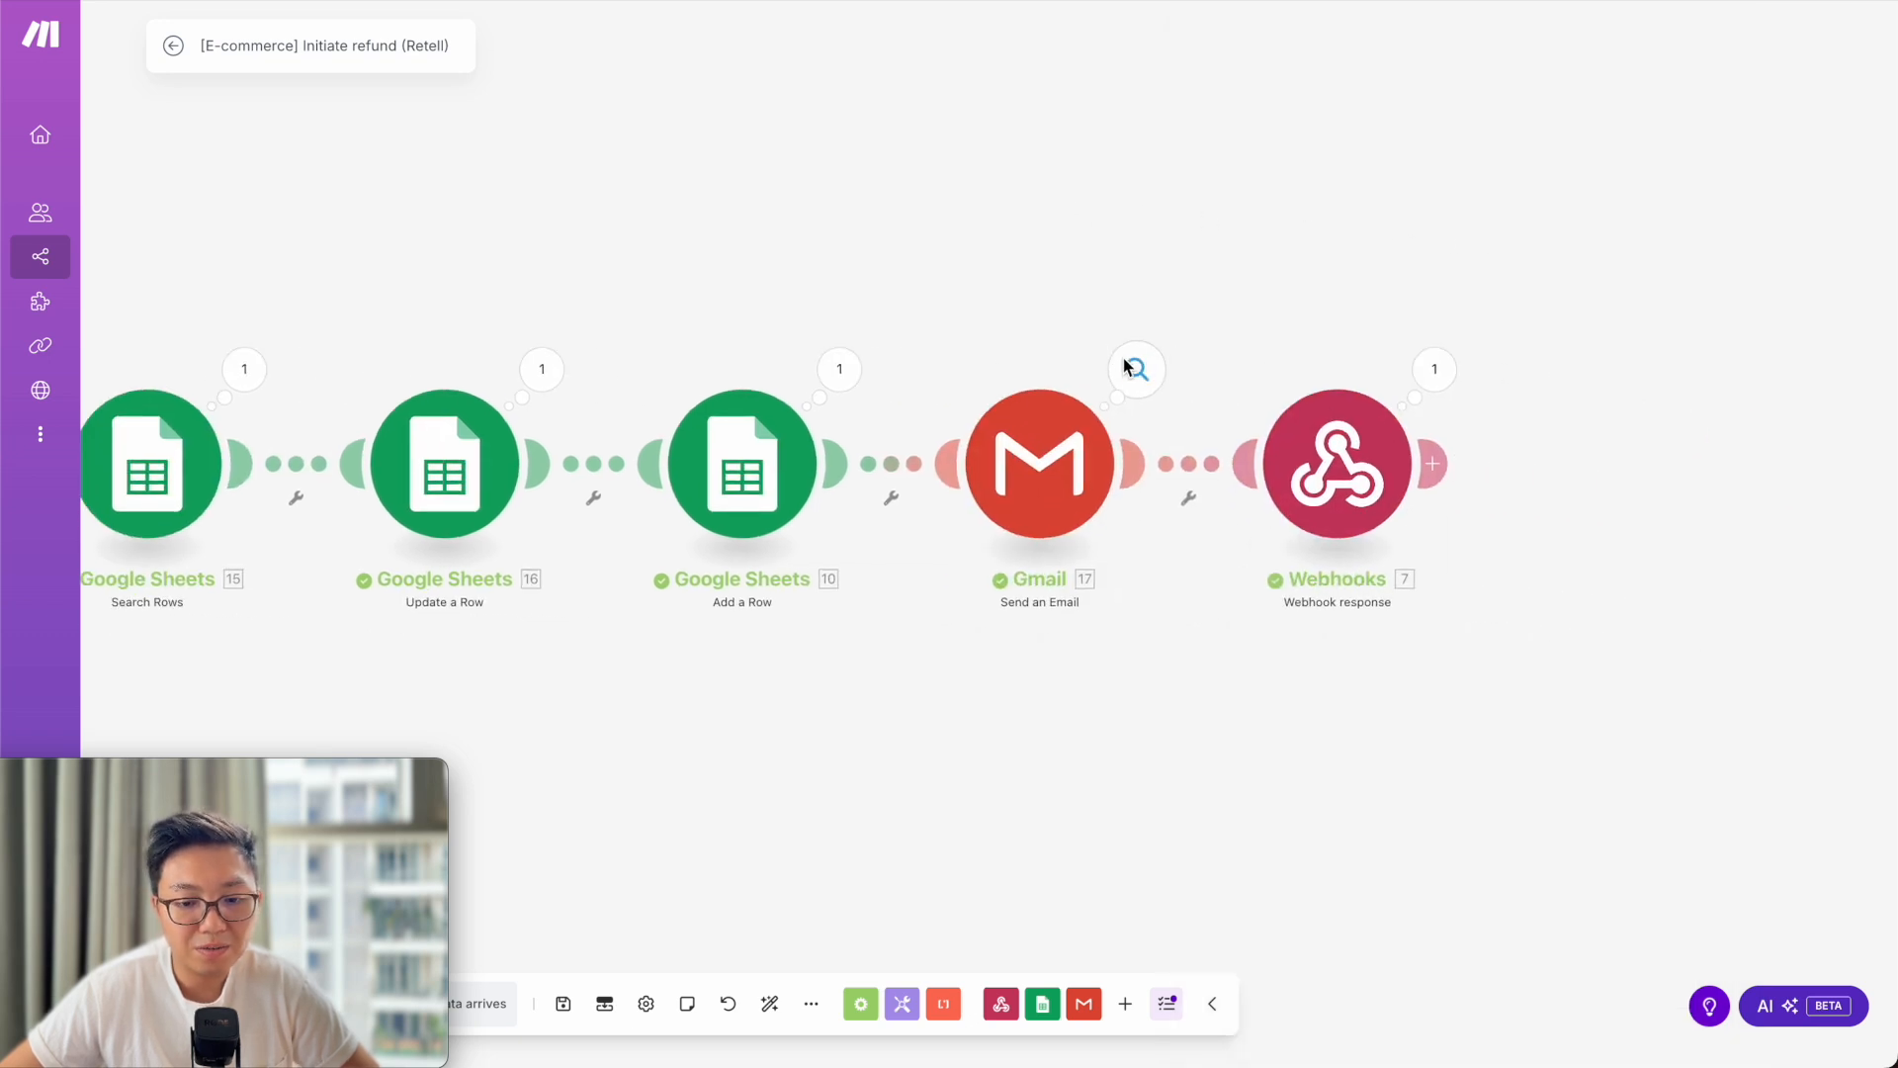
left_click(1071, 484)
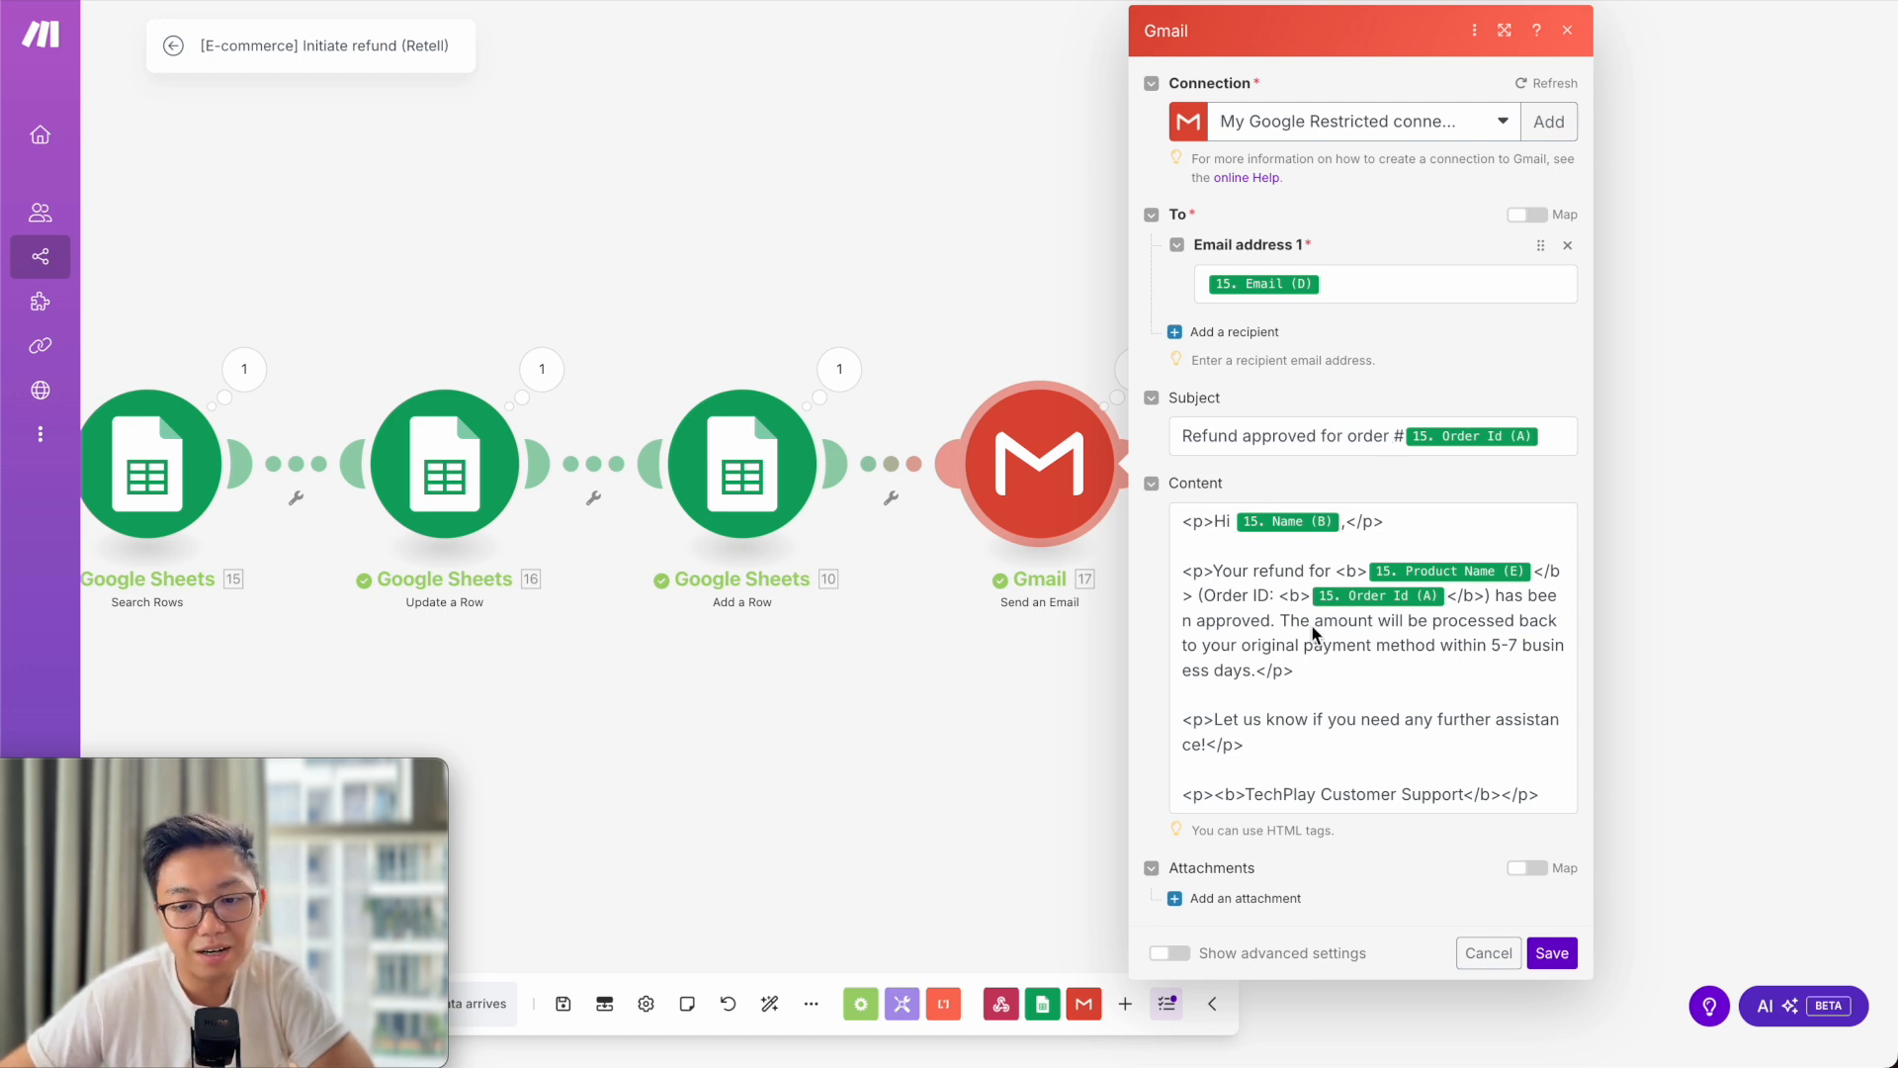
left_click(1363, 282)
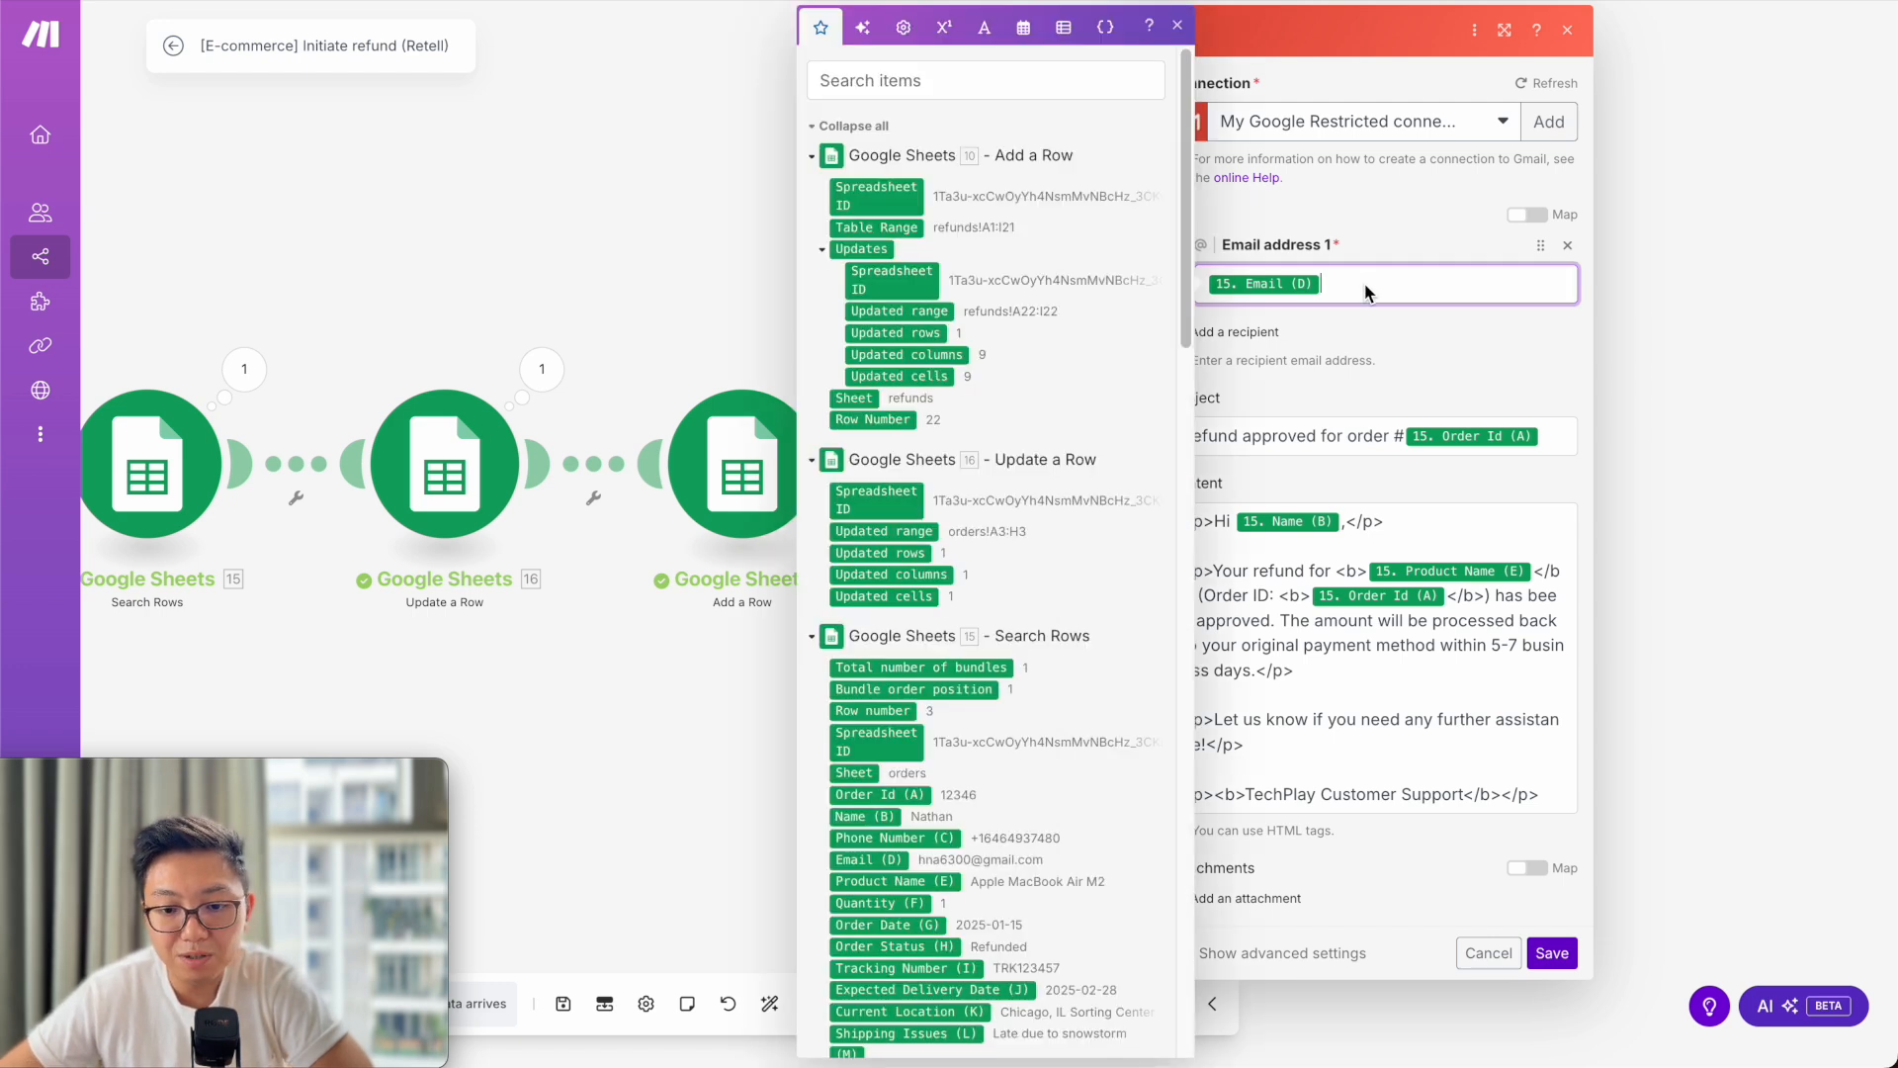
left_click(1364, 324)
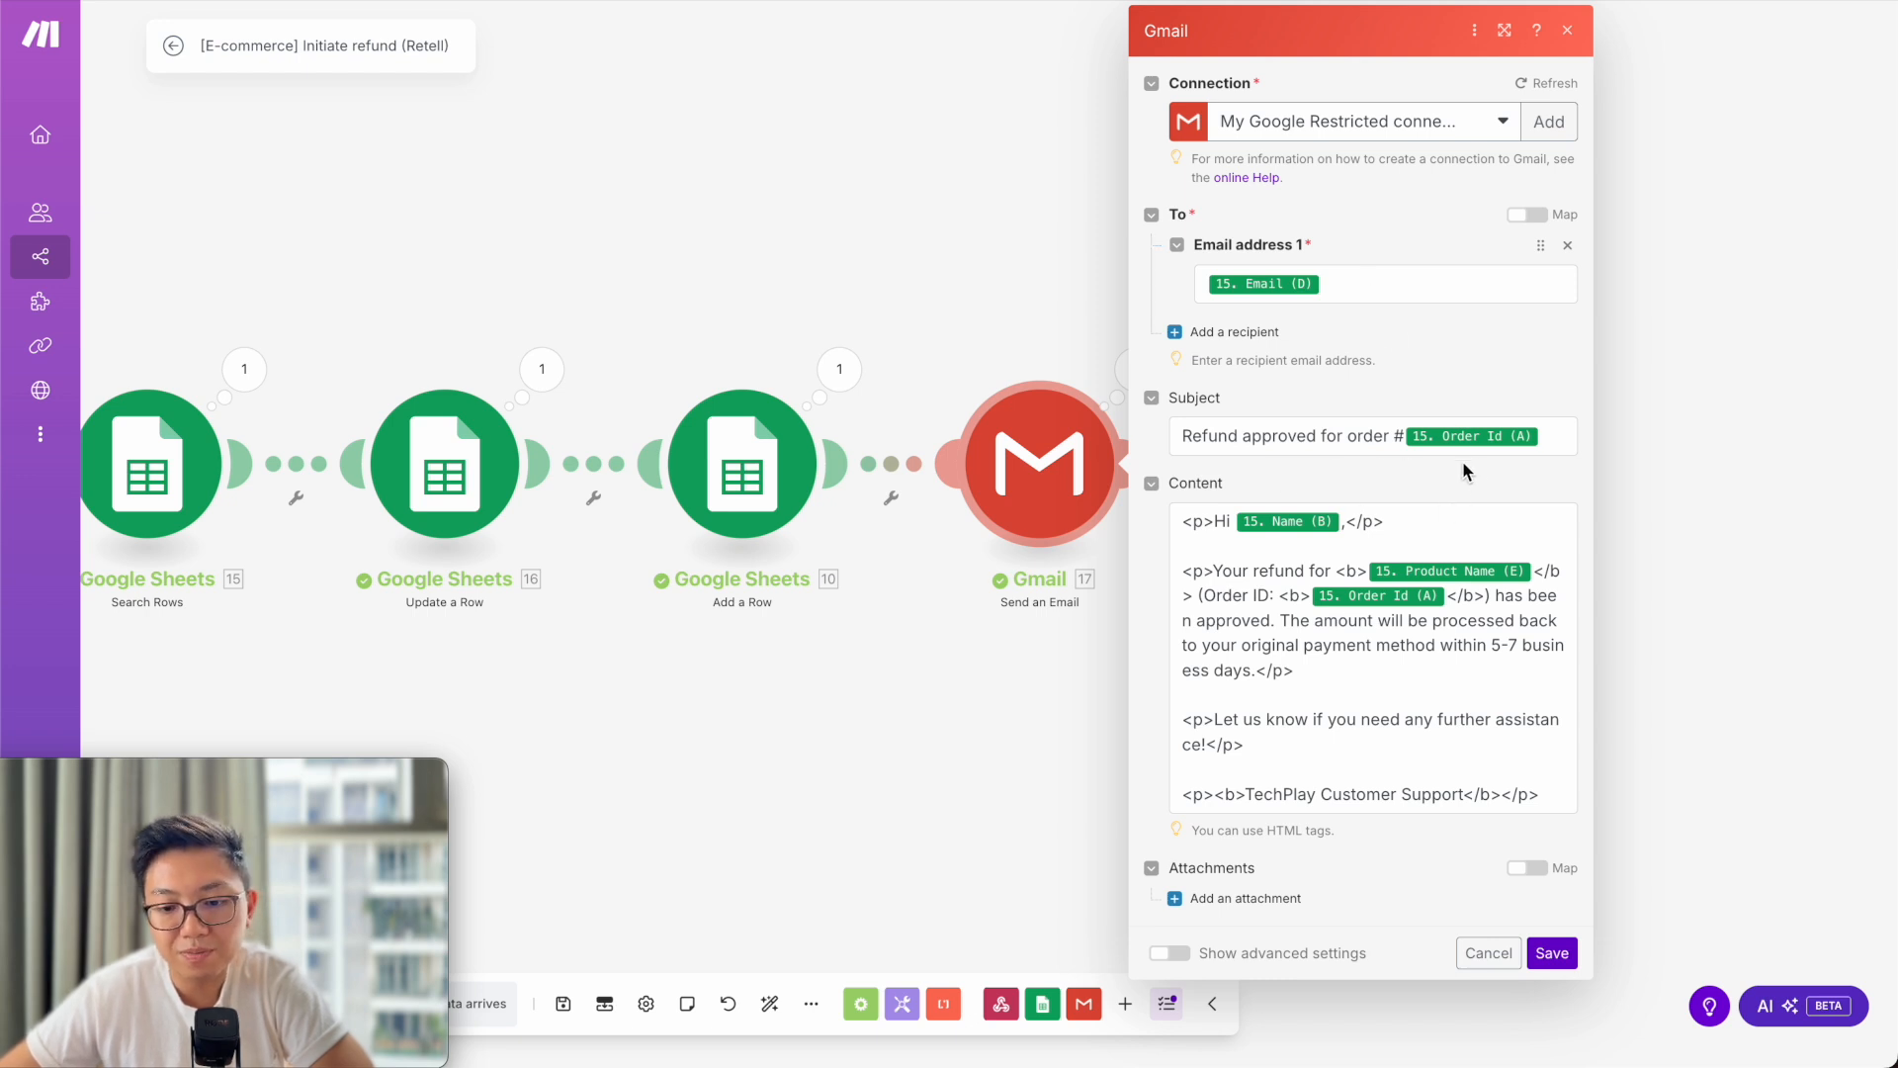
mouse_move(1413, 441)
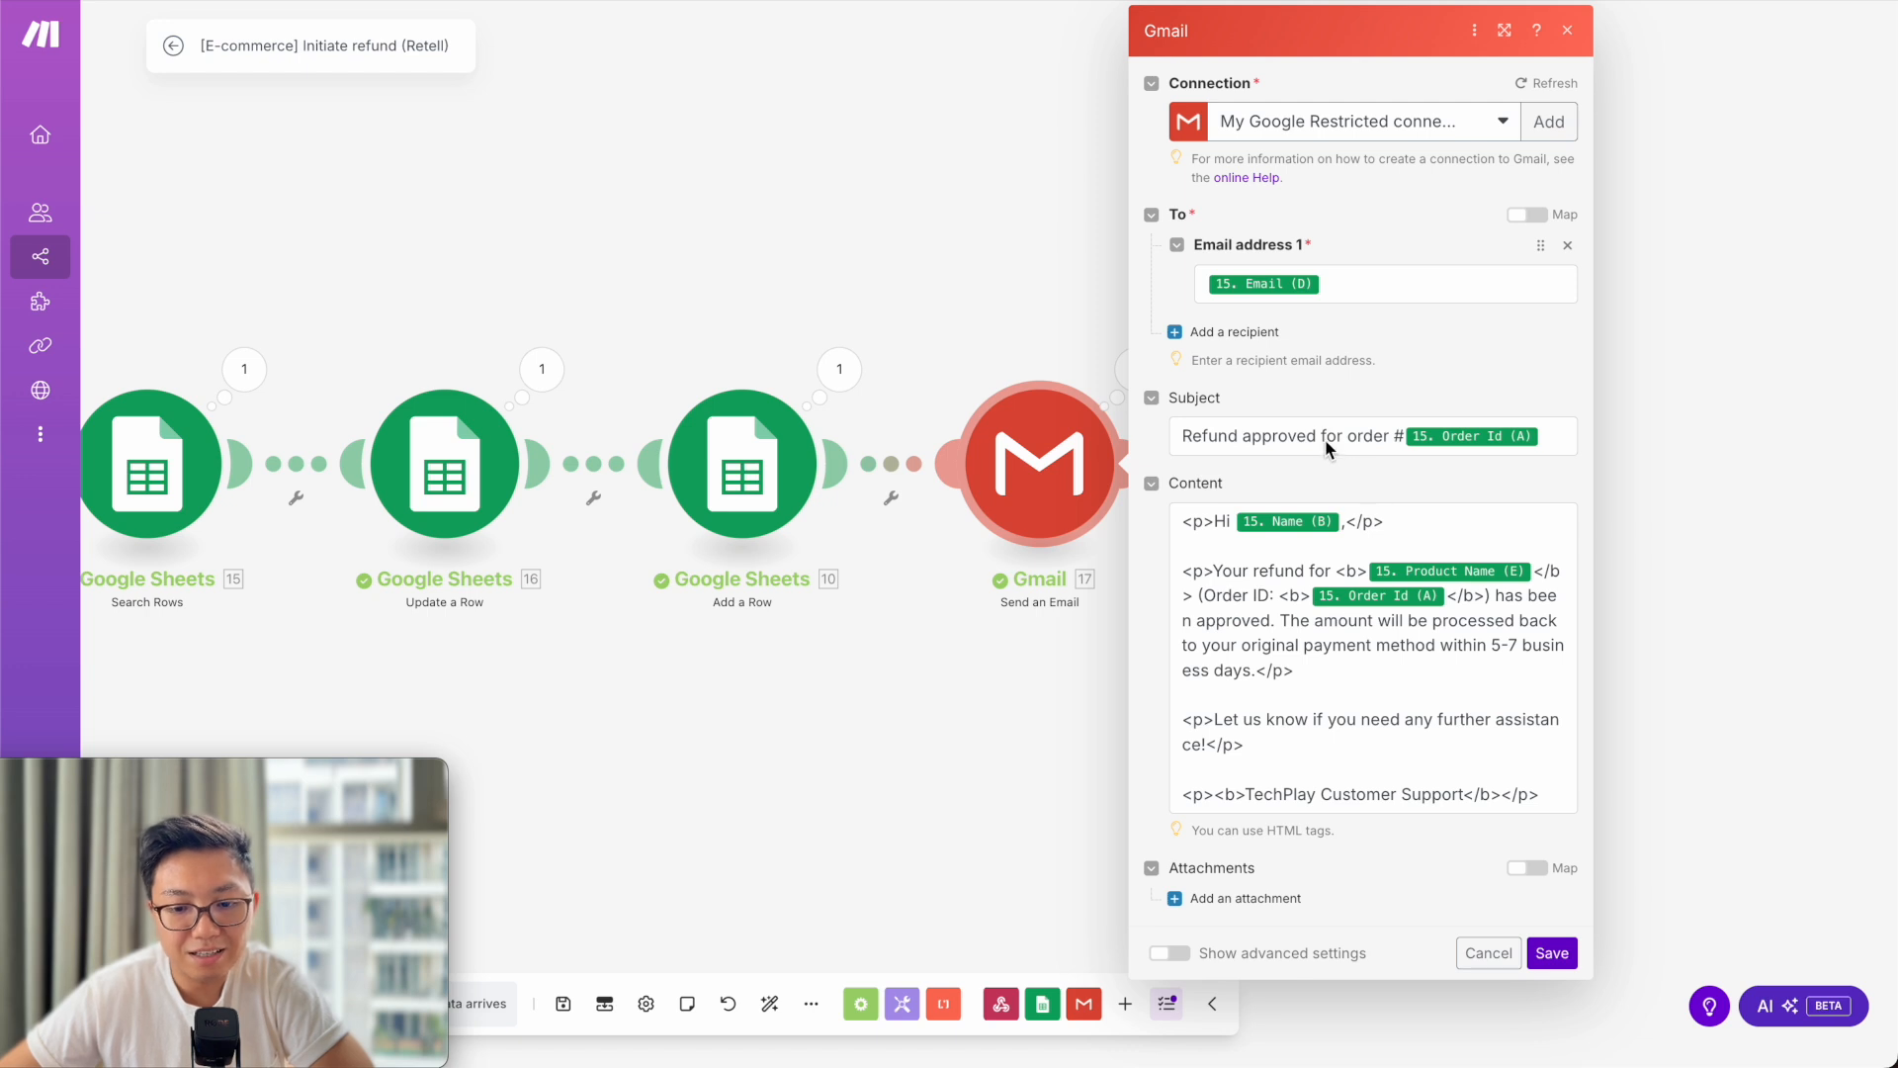